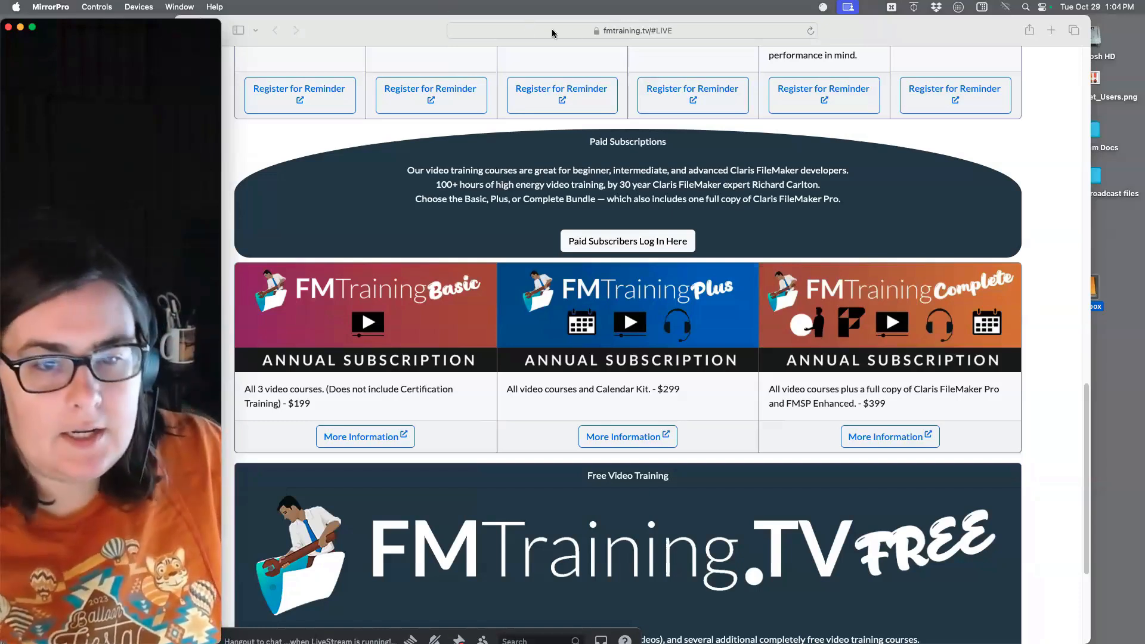
# Step: Switch to FileMaker Pro's Script Workspace showing the empty (0014) Update Home script
pyautogui.click(8, 27)
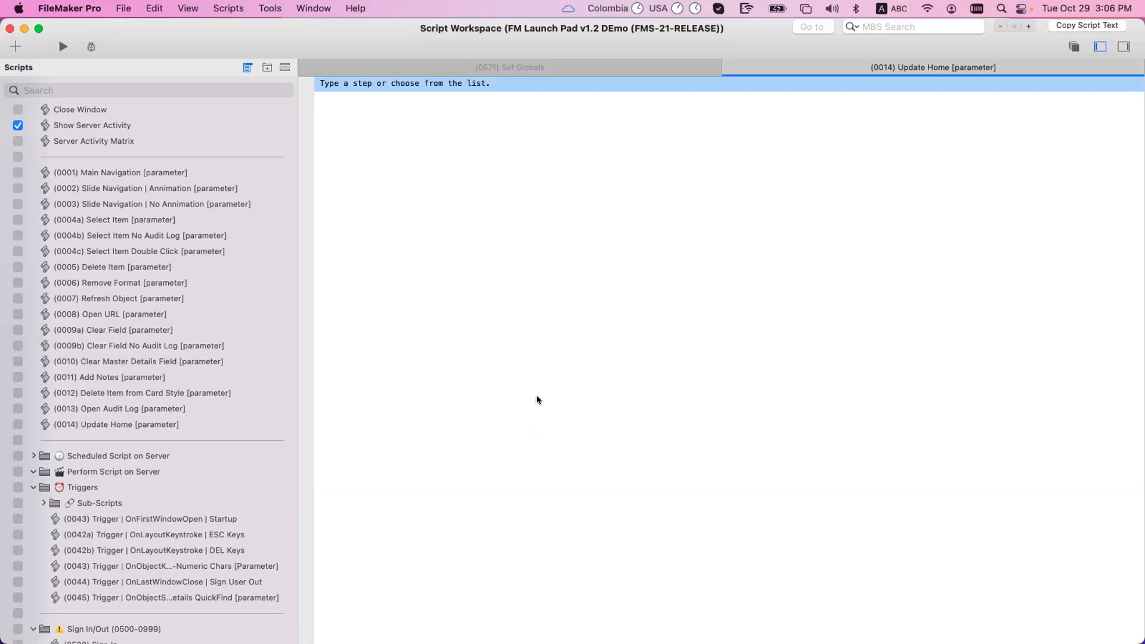
# Step: Rearrange the windows, select (0014) Update Home, and show the Launch Pad's Assets screen for the Dell 9020 record
pyautogui.moveTo(142, 45); pyautogui.dragTo(246, 142)
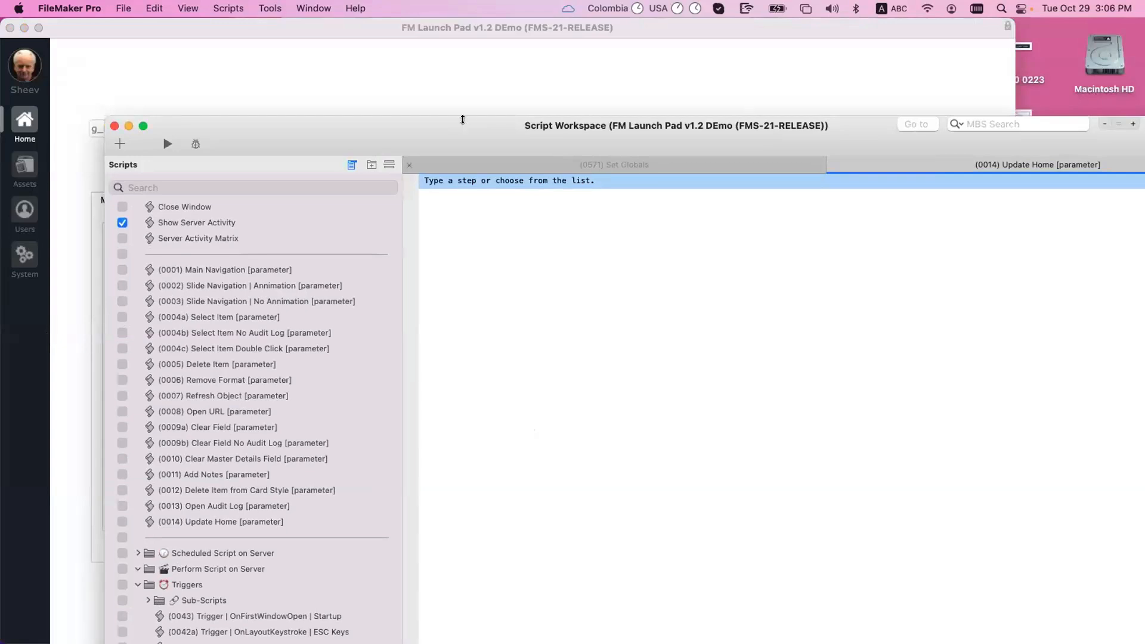
pyautogui.moveTo(406, 145); pyautogui.dragTo(836, 281)
pyautogui.click(509, 163)
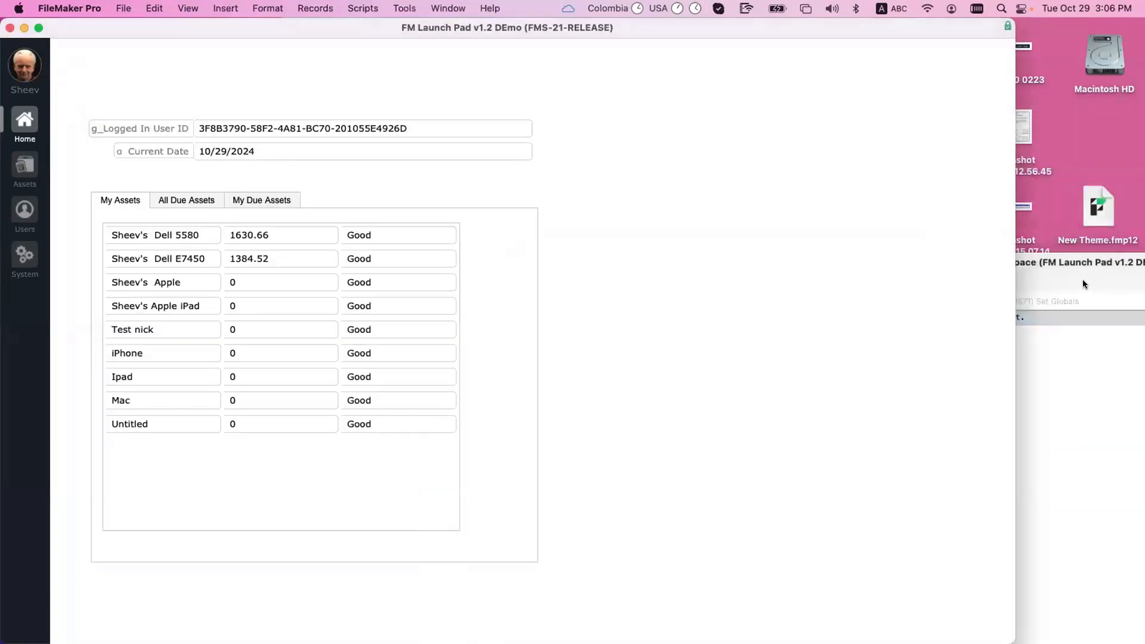
pyautogui.moveTo(1083, 279); pyautogui.dragTo(745, 124)
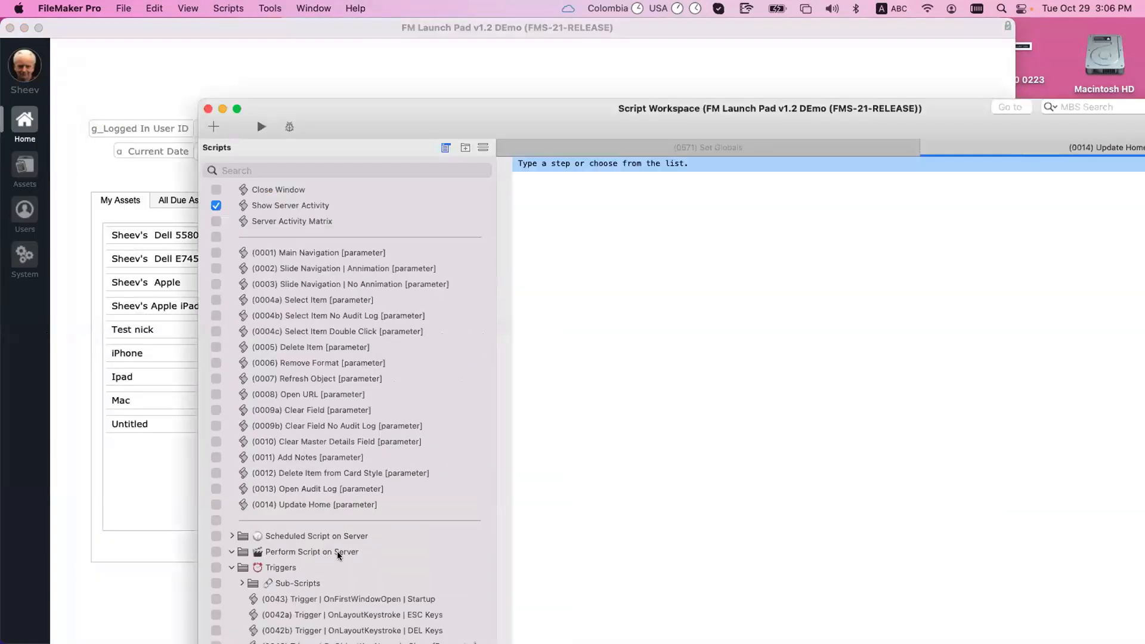
pyautogui.click(345, 494)
pyautogui.click(351, 503)
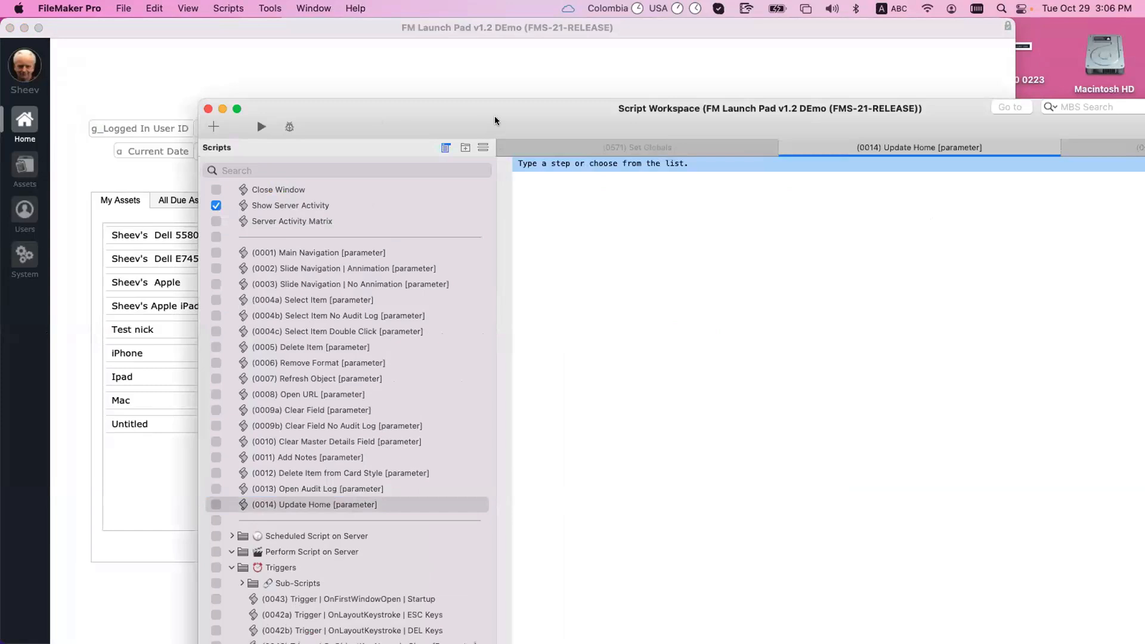
pyautogui.click(153, 98)
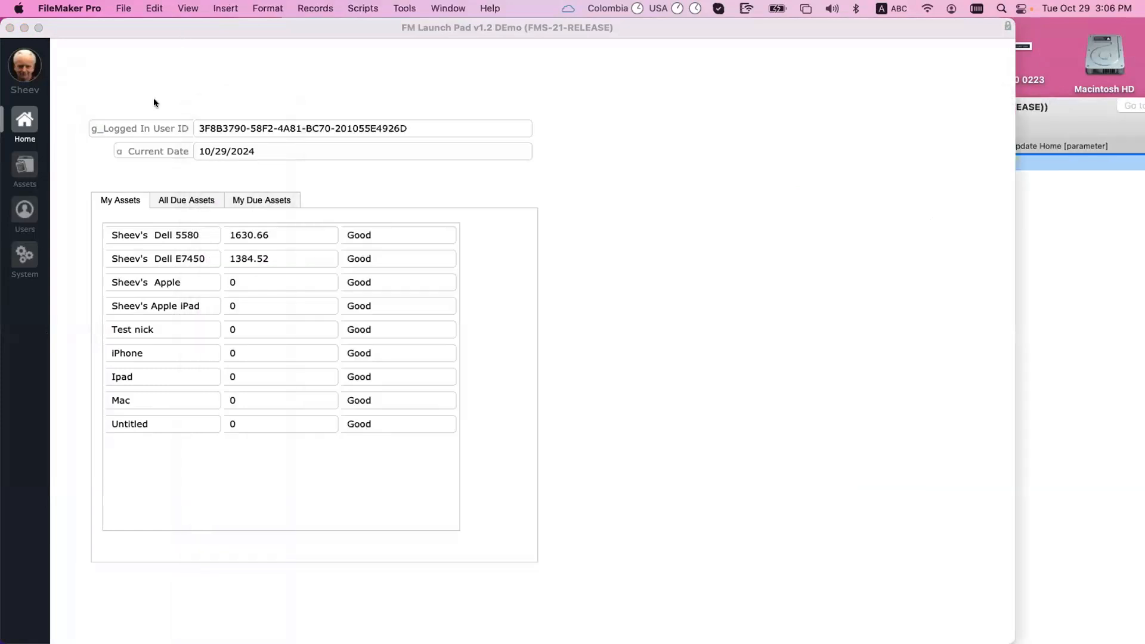
pyautogui.click(19, 168)
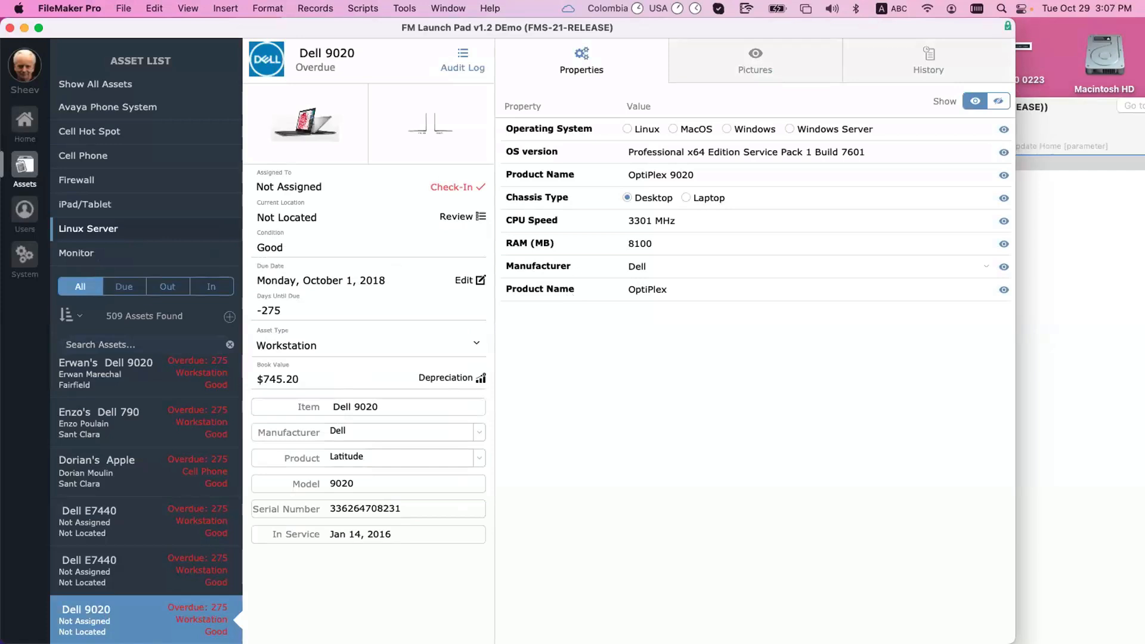
# Step: Create a new Untitled asset record in the Launch Pad
pyautogui.click(1059, 411)
pyautogui.click(302, 111)
pyautogui.click(367, 8)
pyautogui.click(366, 8)
pyautogui.click(229, 316)
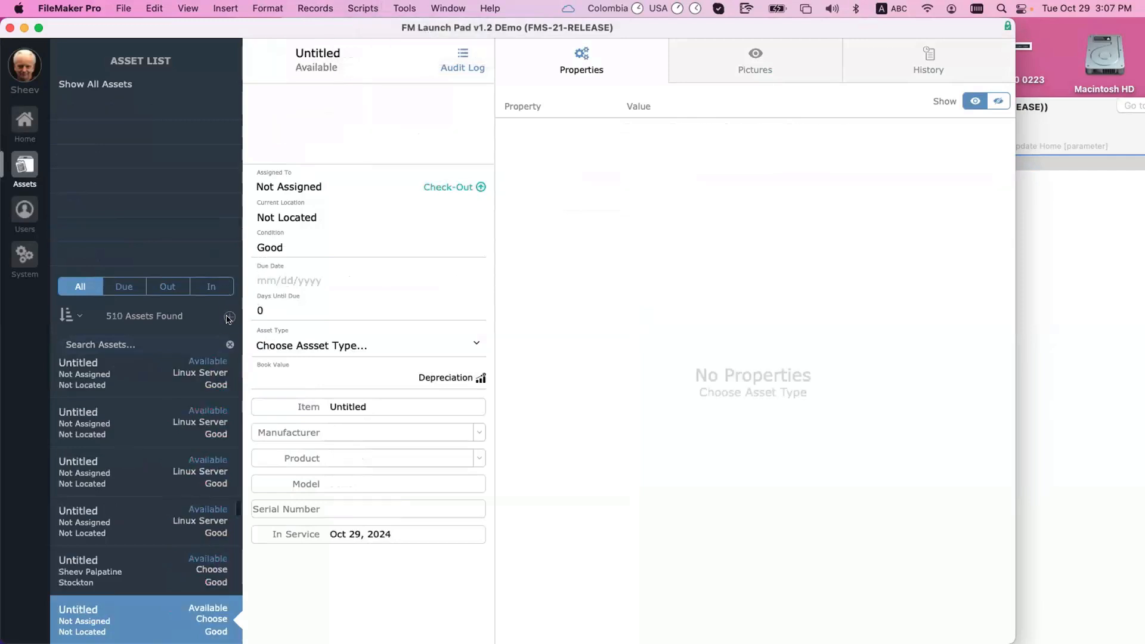
# Step: Check the new asset out to a user by name, with current location Stockton
pyautogui.click(457, 188)
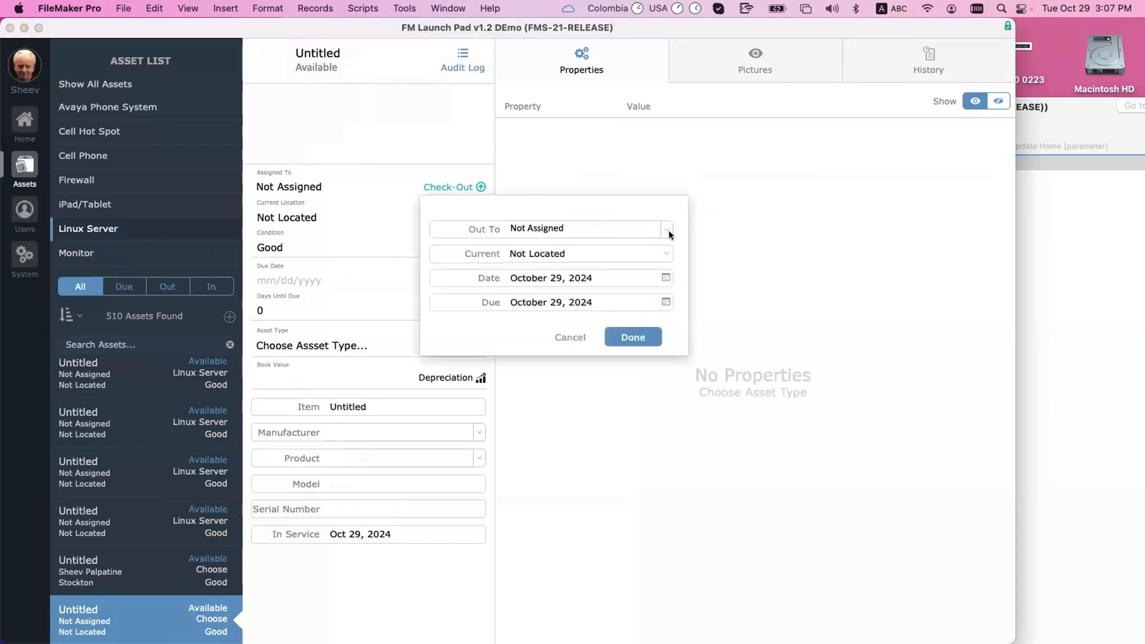
pyautogui.click(651, 233)
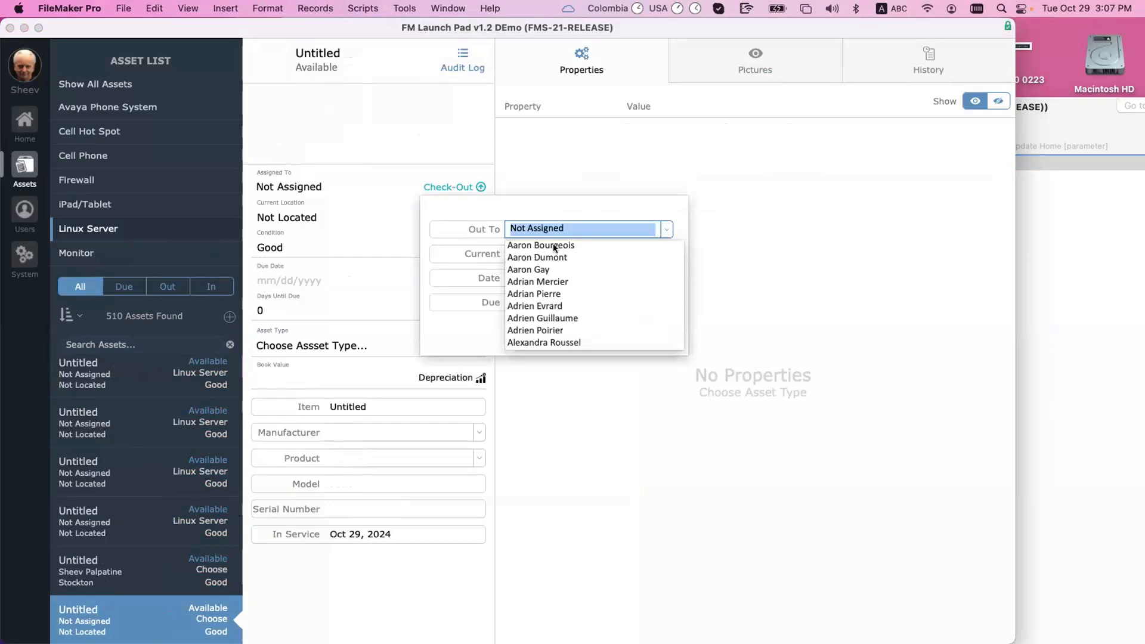
pyautogui.write('Sheev Palpatine')
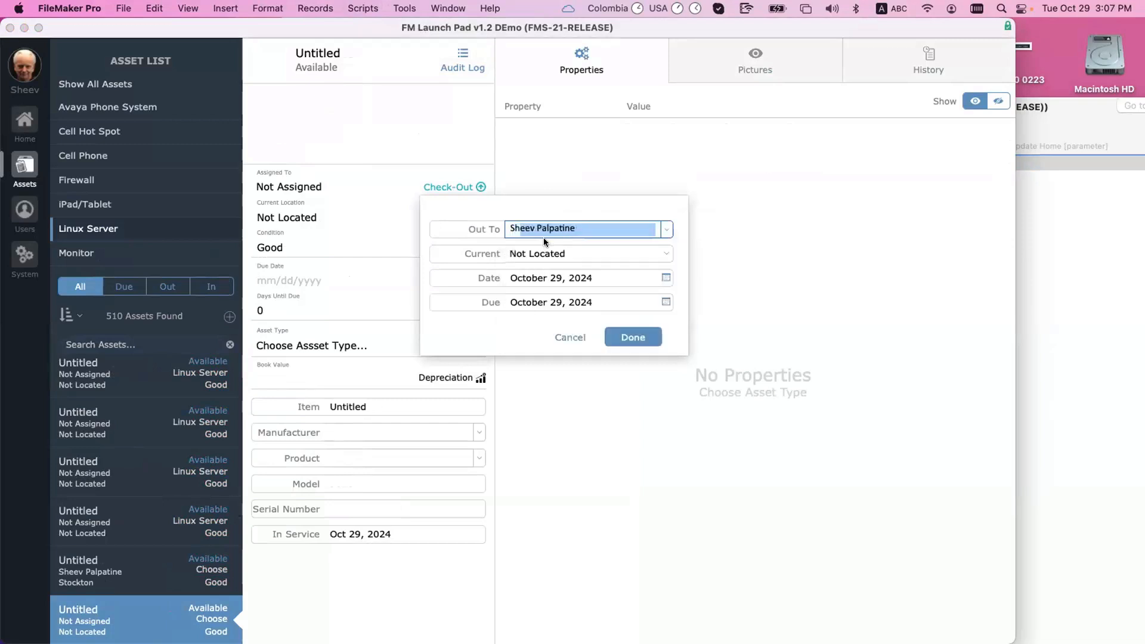
pyautogui.press('Tab')
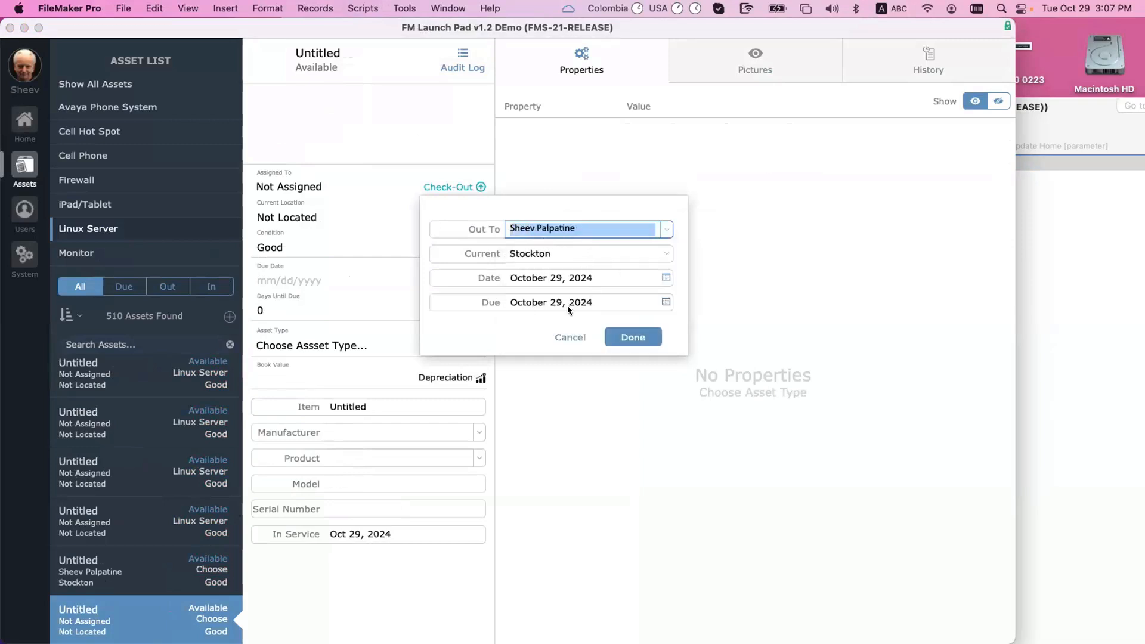
pyautogui.click(628, 340)
pyautogui.click(404, 8)
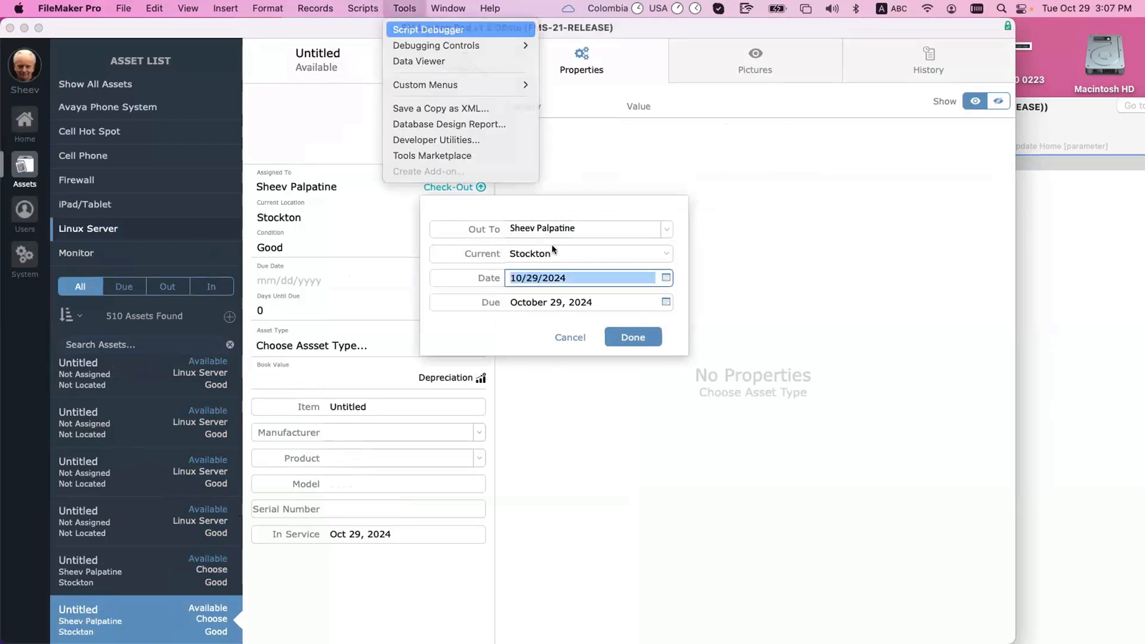
# Step: Enable the Script Debugger and finish the check-out so its trigger script runs
pyautogui.click(424, 31)
pyautogui.moveTo(539, 55); pyautogui.dragTo(421, 75)
pyautogui.click(633, 337)
# Step: Step into the On Check-Out Close trigger, open it for editing, and close the debugger
pyautogui.click(311, 86)
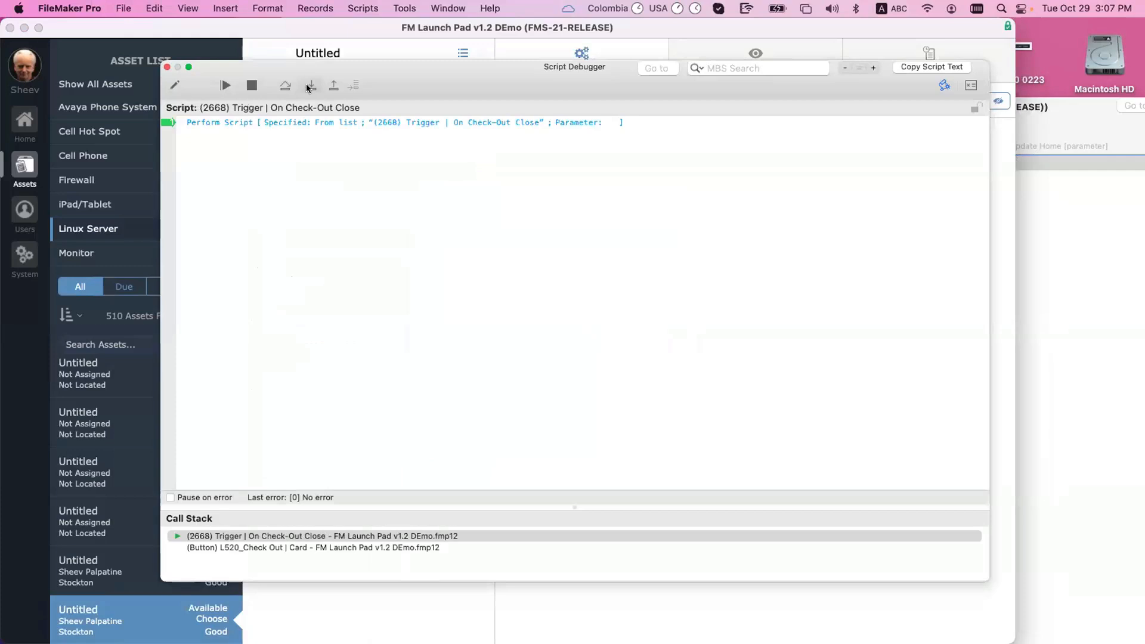
pyautogui.scroll(-1, 329, 185)
pyautogui.scroll(1, 358, 259)
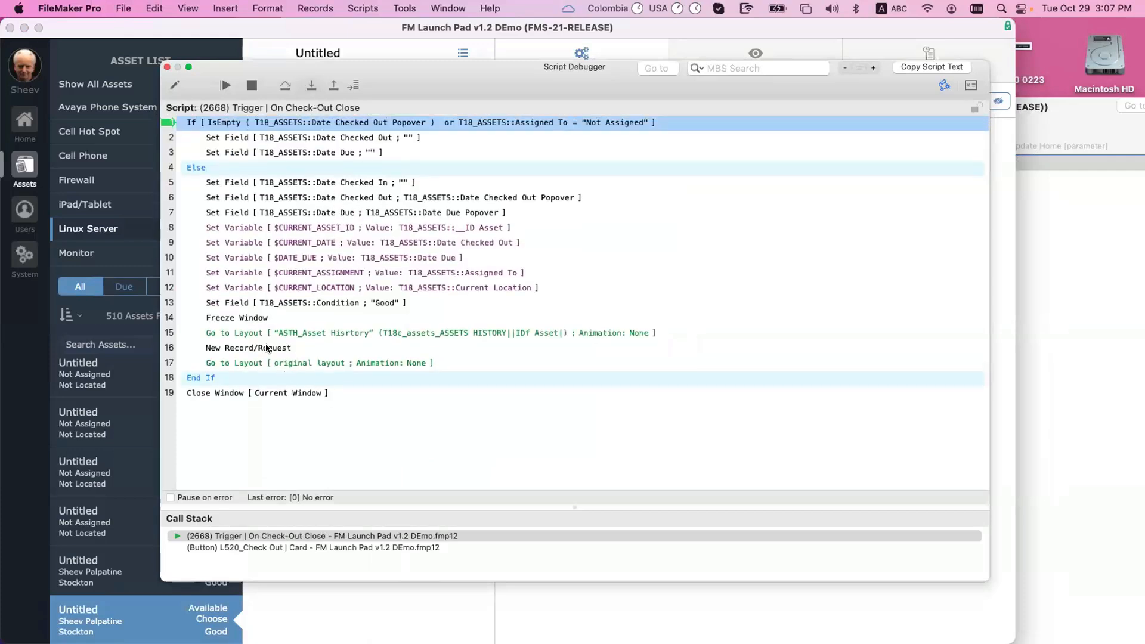
pyautogui.click(174, 86)
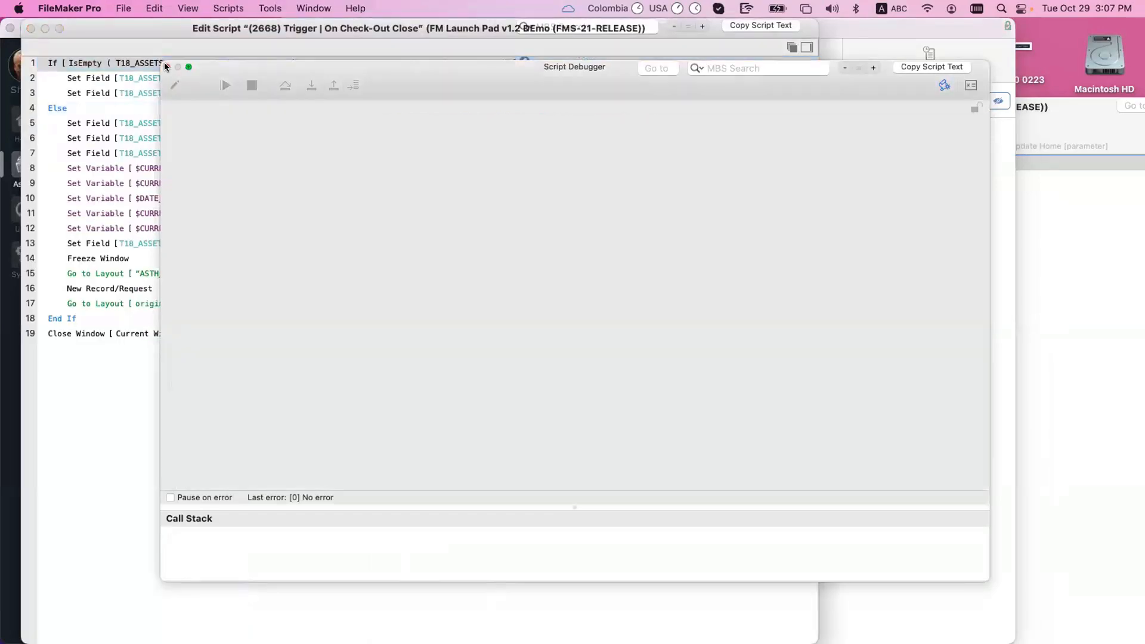
pyautogui.click(166, 67)
pyautogui.click(1058, 266)
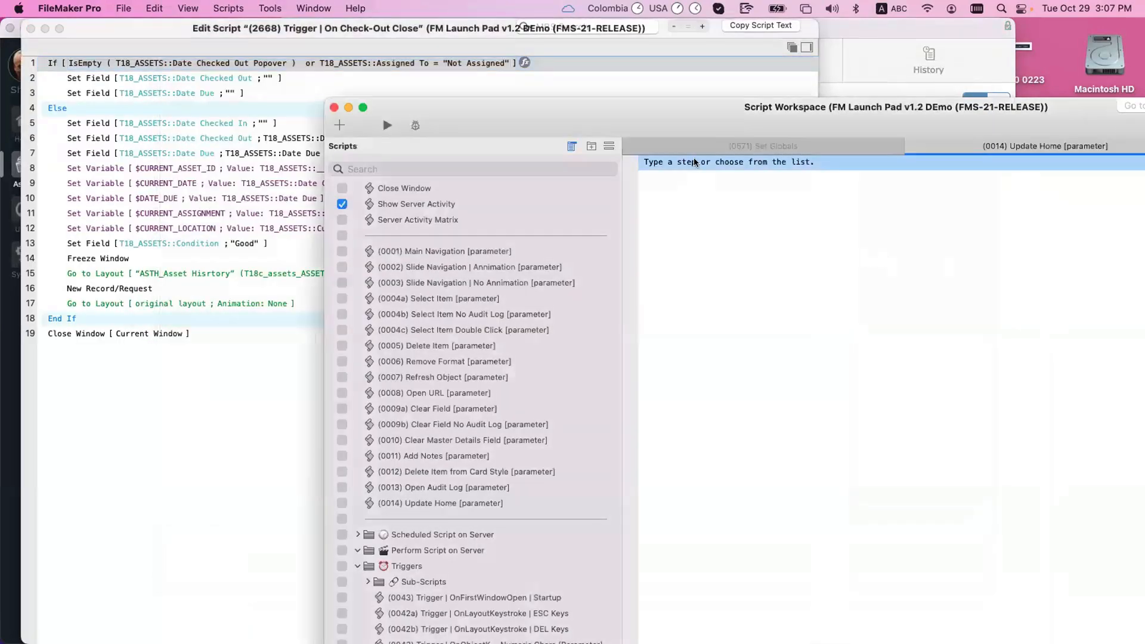
# Step: Select (0014) Update Home in the Scripts list and place the cursor in its step pane
pyautogui.click(464, 503)
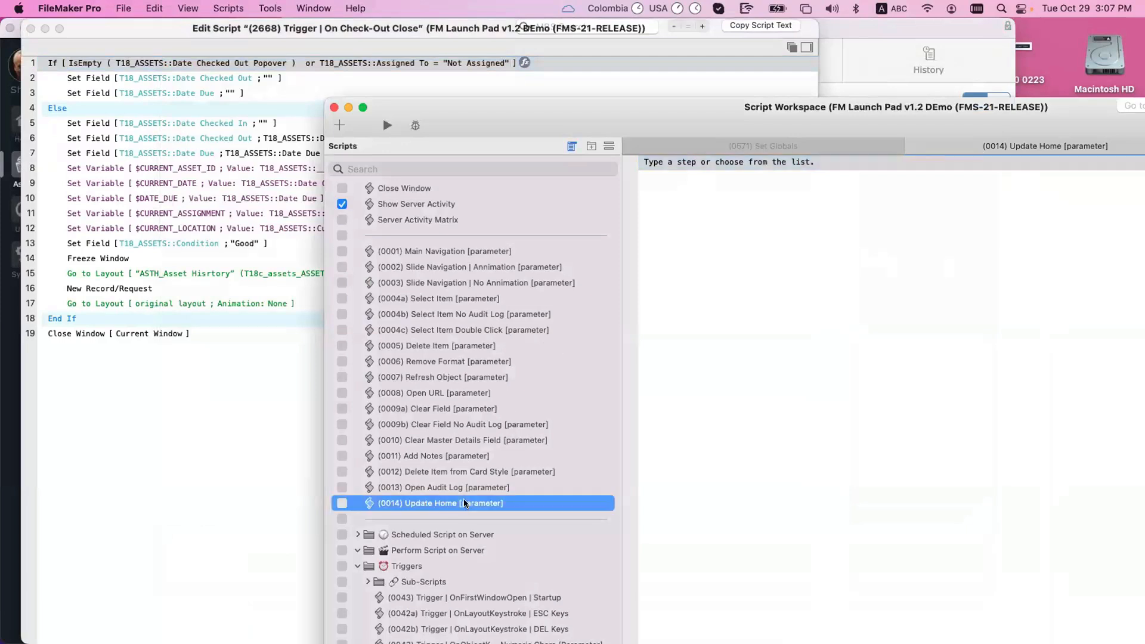
pyautogui.moveTo(528, 104); pyautogui.dragTo(531, 25)
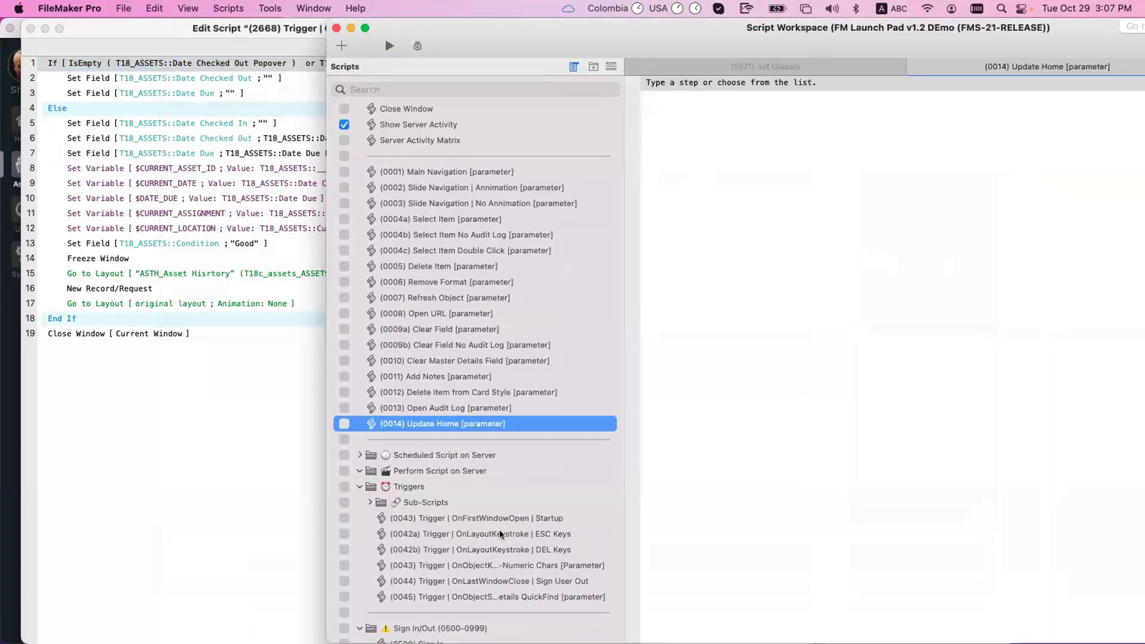
pyautogui.scroll(-1, 507, 542)
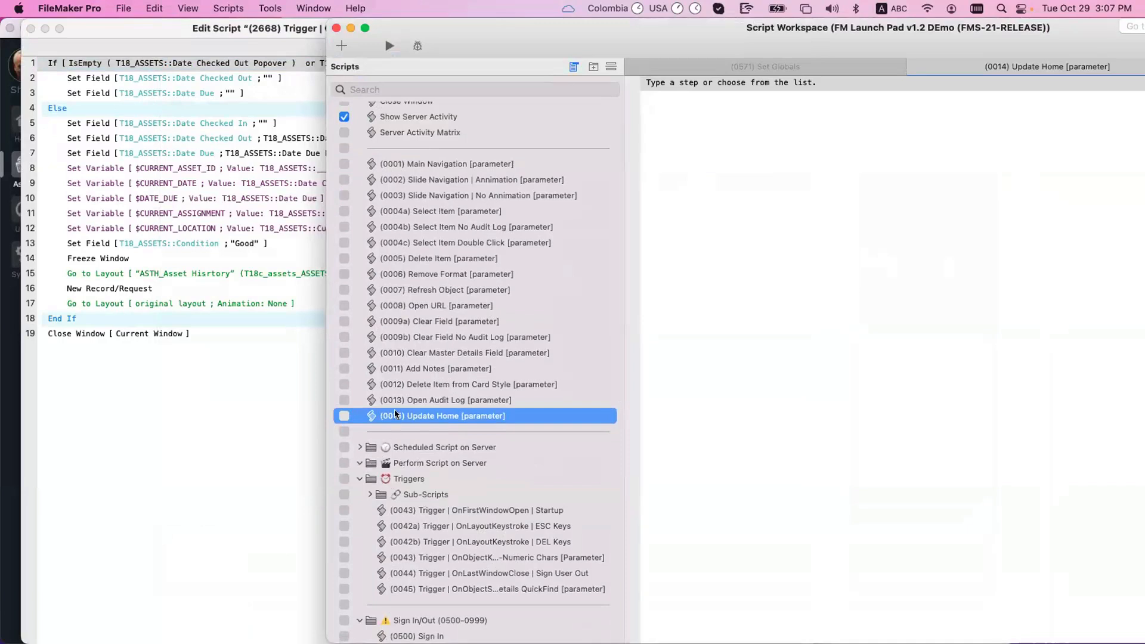
pyautogui.click(751, 117)
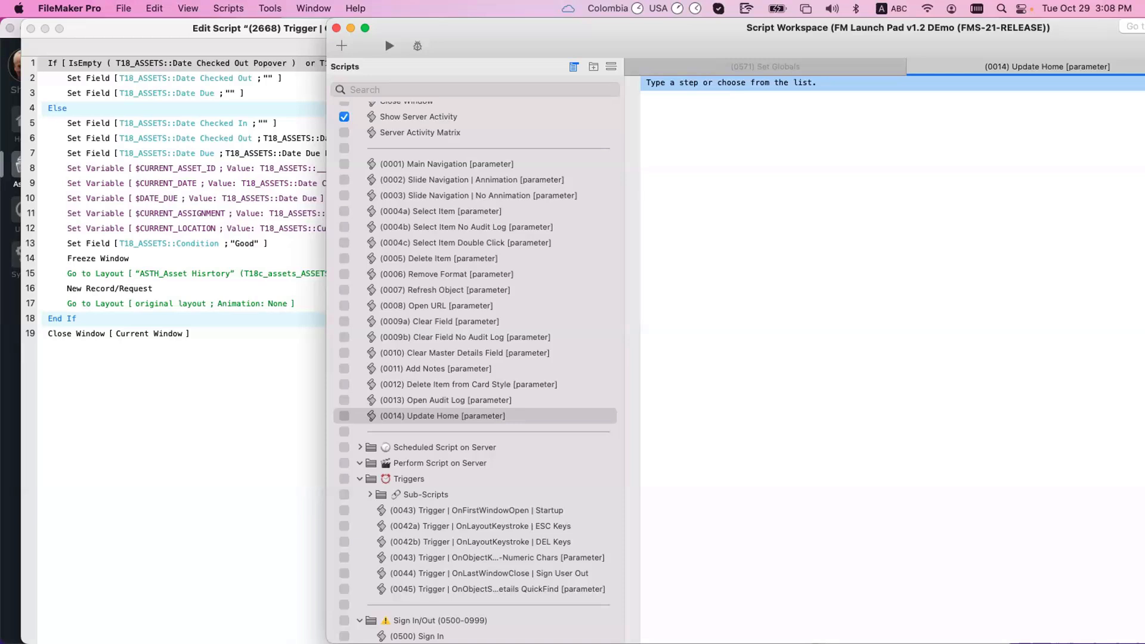
# Step: Insert a Set Variable step as Update Home's first line
pyautogui.write('Ste')
pyautogui.press('BackSpace')
pyautogui.press('BackSpace')
pyautogui.press('BackSpace')
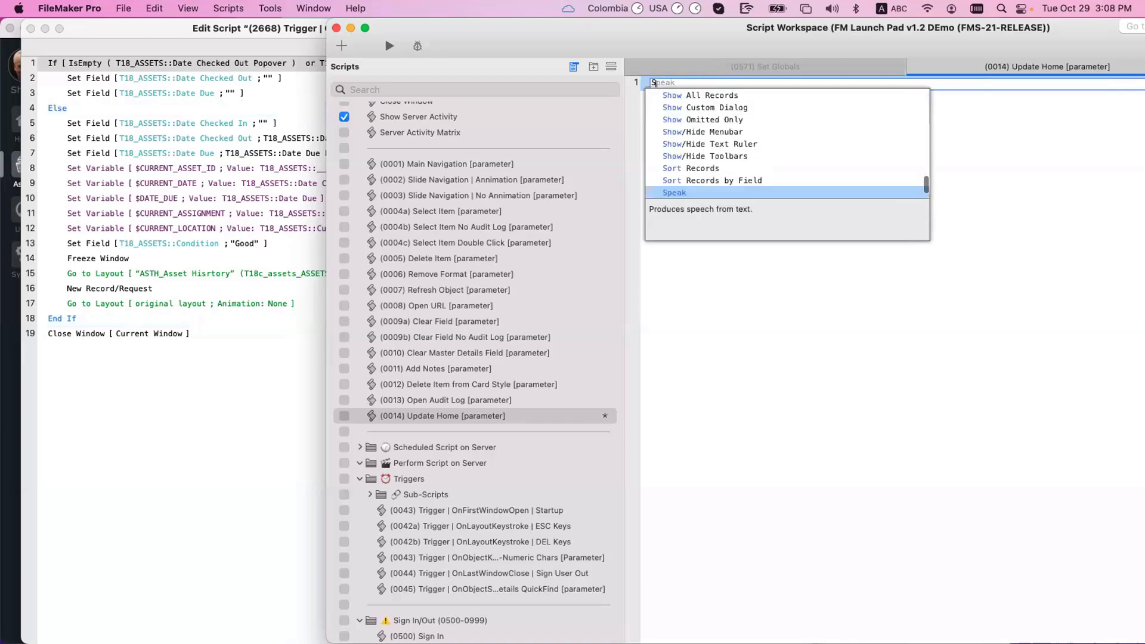
pyautogui.write('et v')
pyautogui.press('Return')
pyautogui.press('Return')
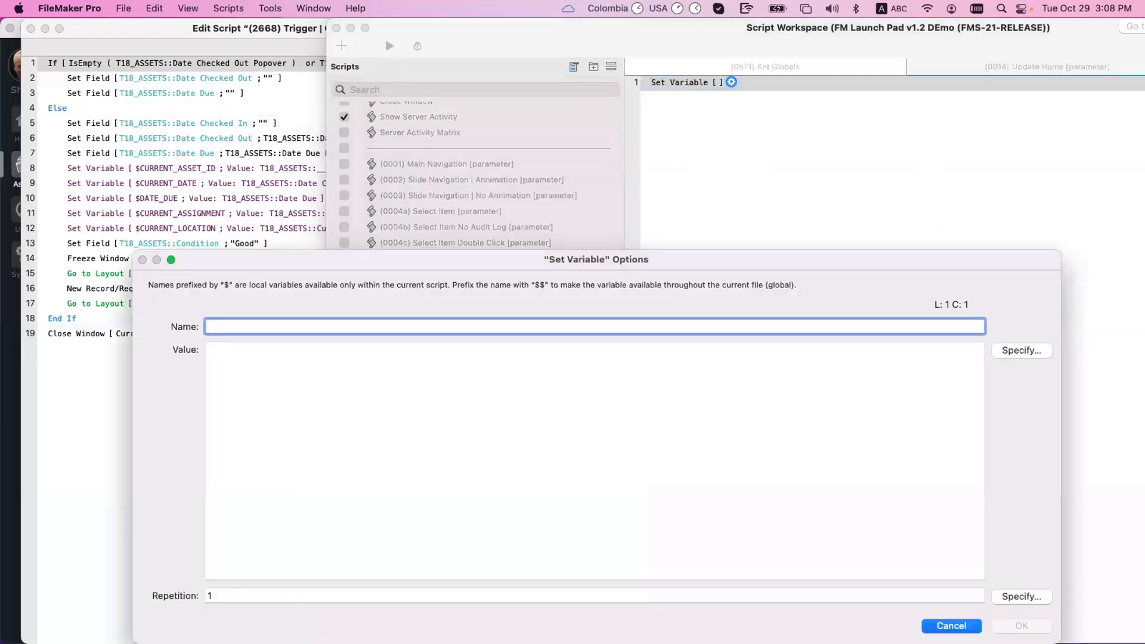
# Step: Name the variable $current_logged_in_user_ID and save the script
pyautogui.write('$')
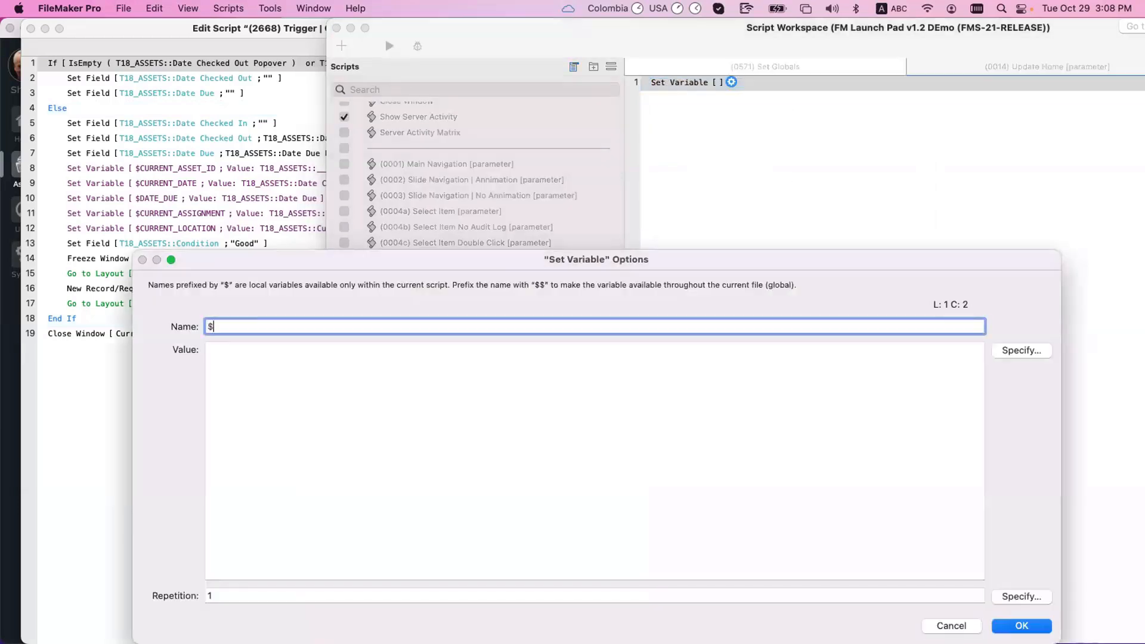
pyautogui.write('current_logged')
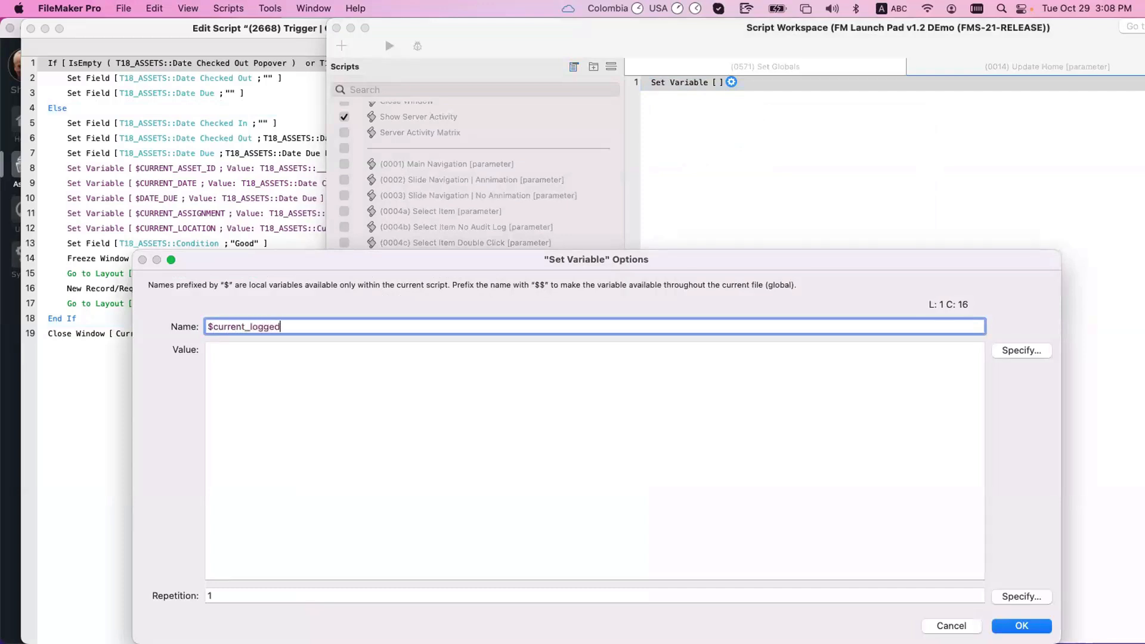
pyautogui.write('_in_U')
pyautogui.press('BackSpace')
pyautogui.write('user_ID')
pyautogui.click(1021, 625)
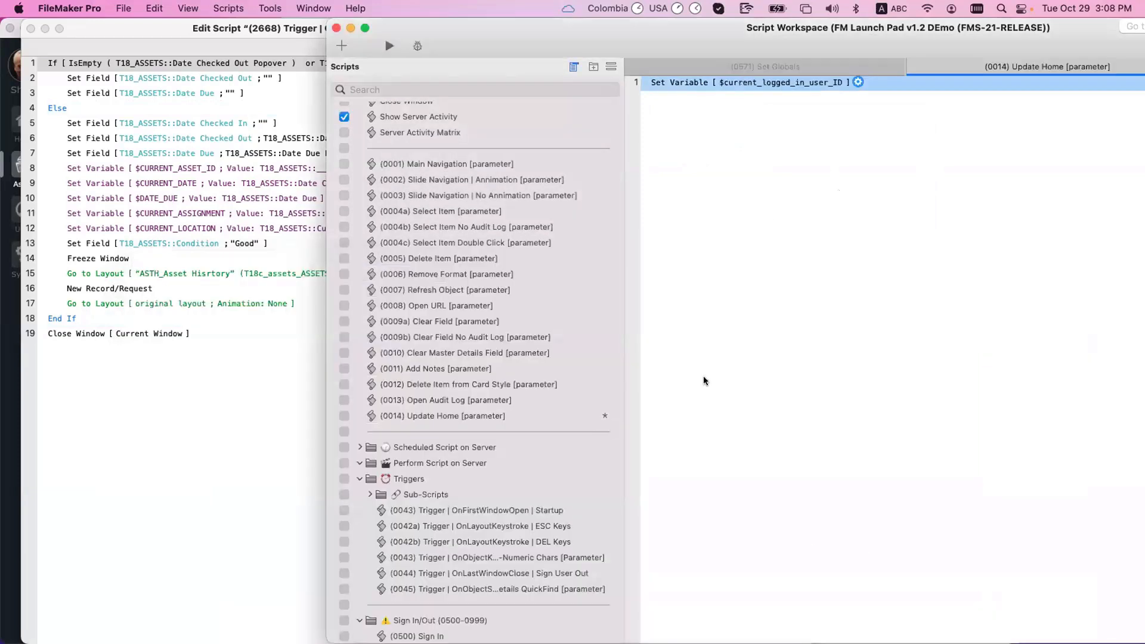
pyautogui.click(705, 381)
pyautogui.press('super+s')
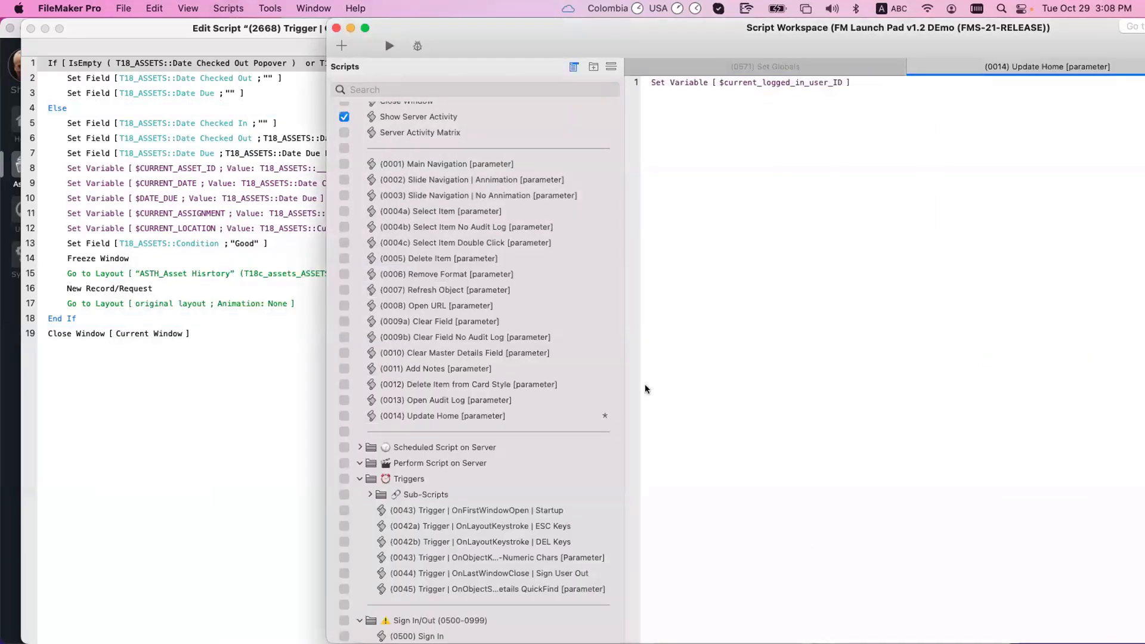
pyautogui.click(741, 83)
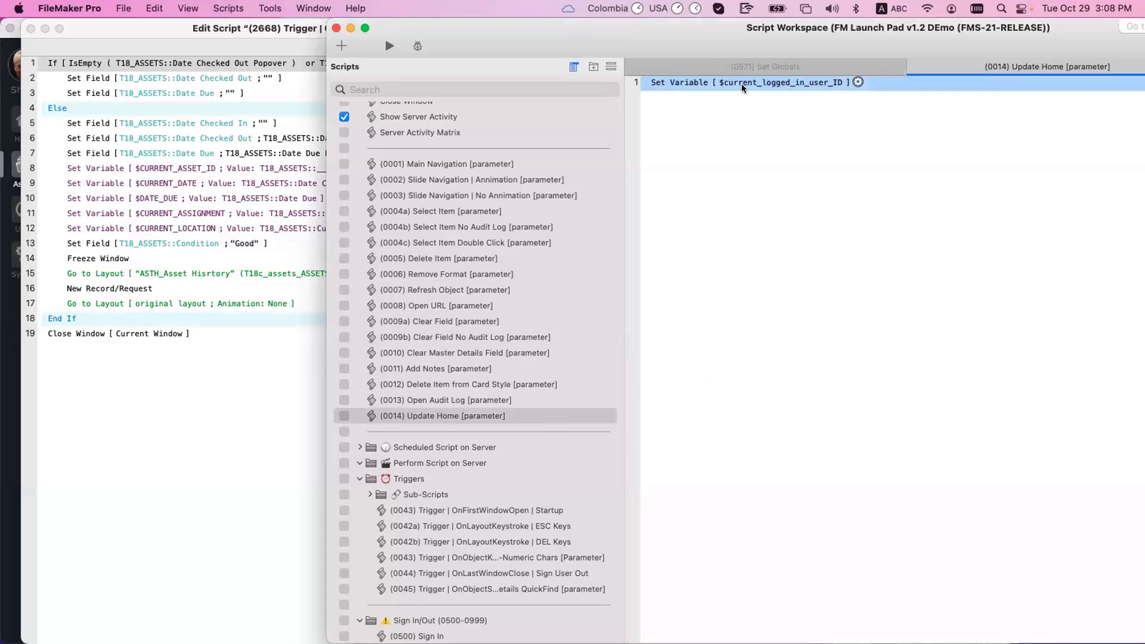
pyautogui.moveTo(430, 39); pyautogui.dragTo(615, 146)
pyautogui.click(437, 26)
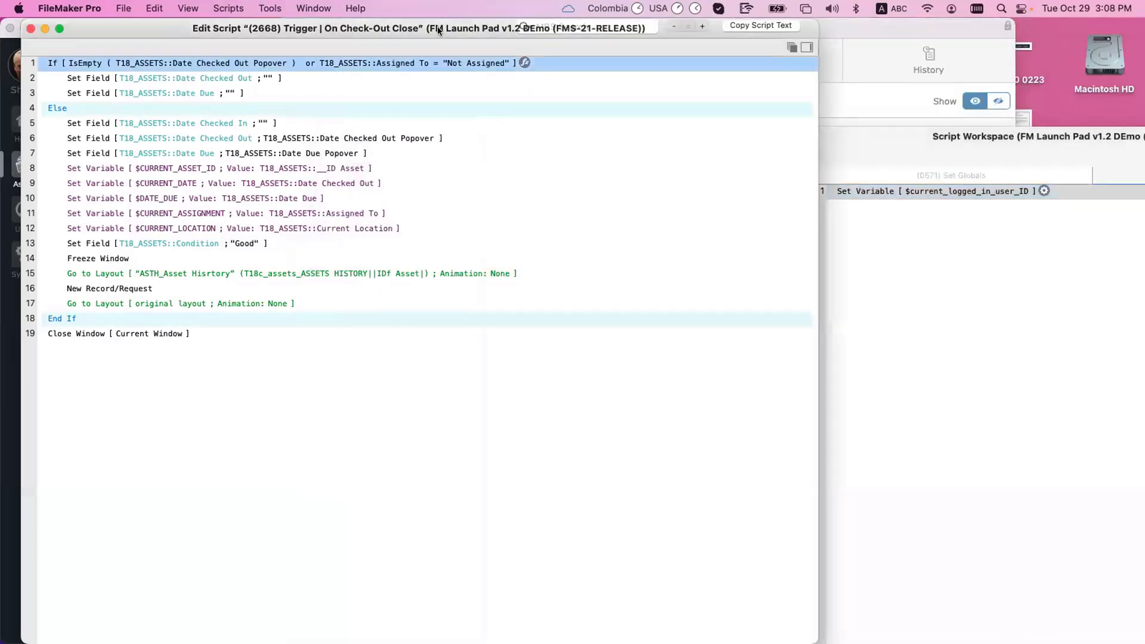
pyautogui.moveTo(438, 27); pyautogui.dragTo(465, 121)
pyautogui.click(425, 82)
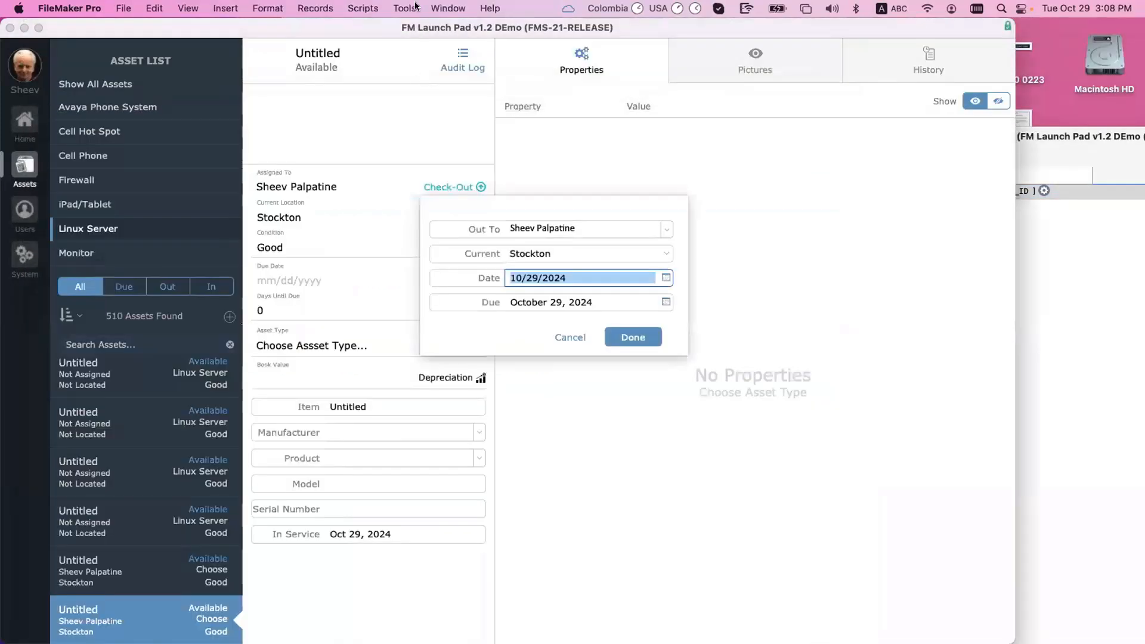
pyautogui.click(408, 6)
pyautogui.click(413, 62)
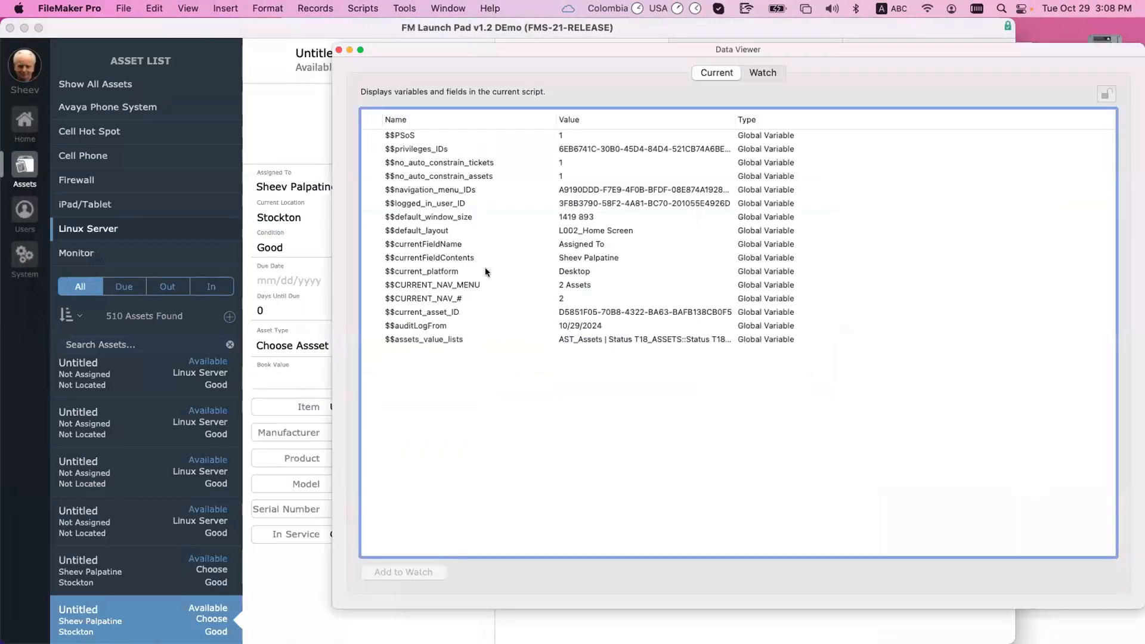
pyautogui.click(463, 204)
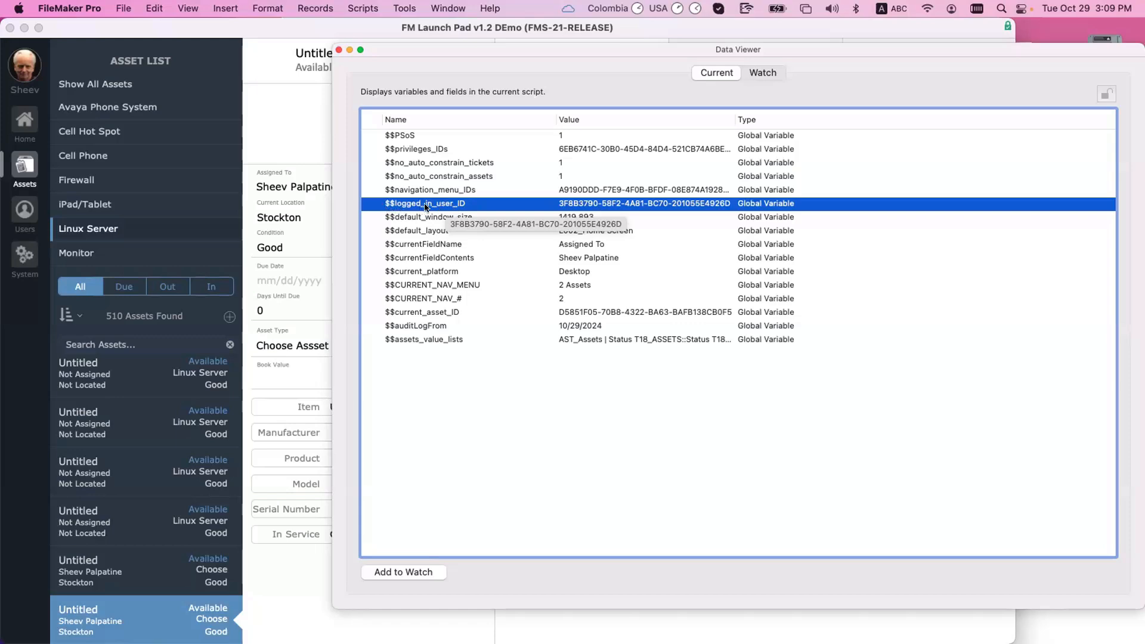
pyautogui.press('super+w')
# Step: Set the Set Variable step's value to $$current_logged_in_user_ID
pyautogui.press('super+shift+s')
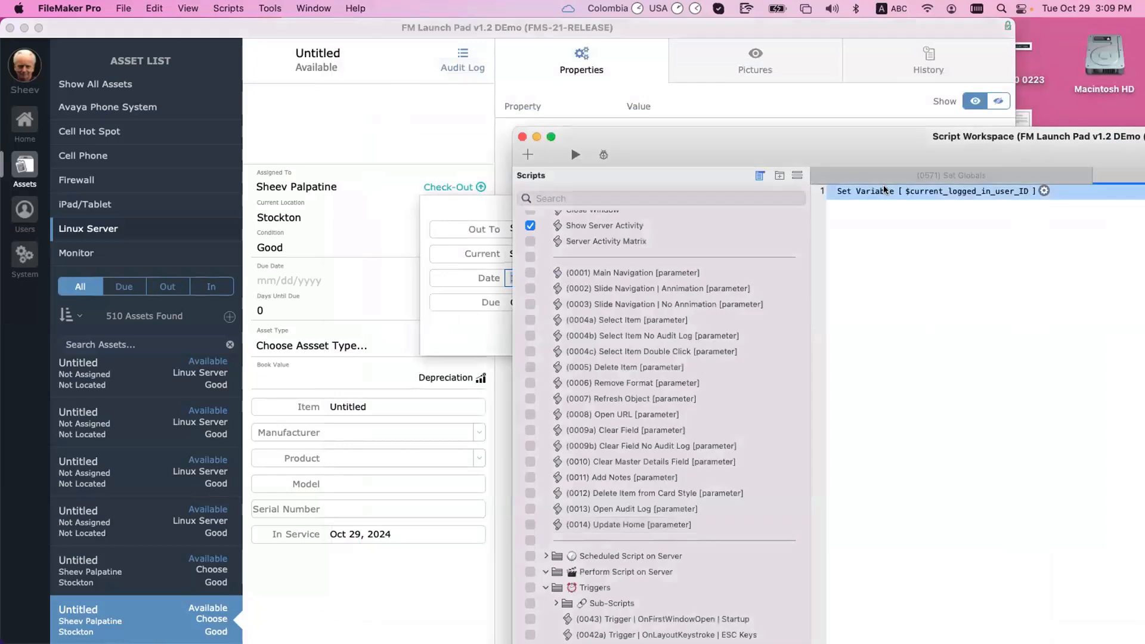
pyautogui.doubleClick(885, 190)
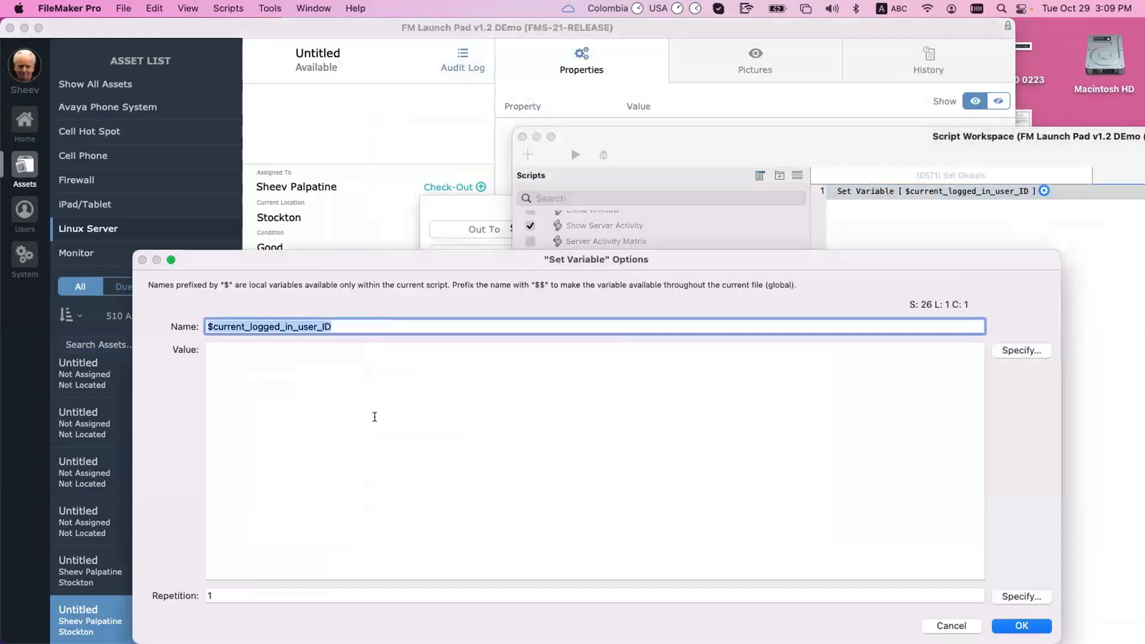
pyautogui.click(373, 415)
pyautogui.write('$current_logged_in_user_ID')
pyautogui.click(207, 349)
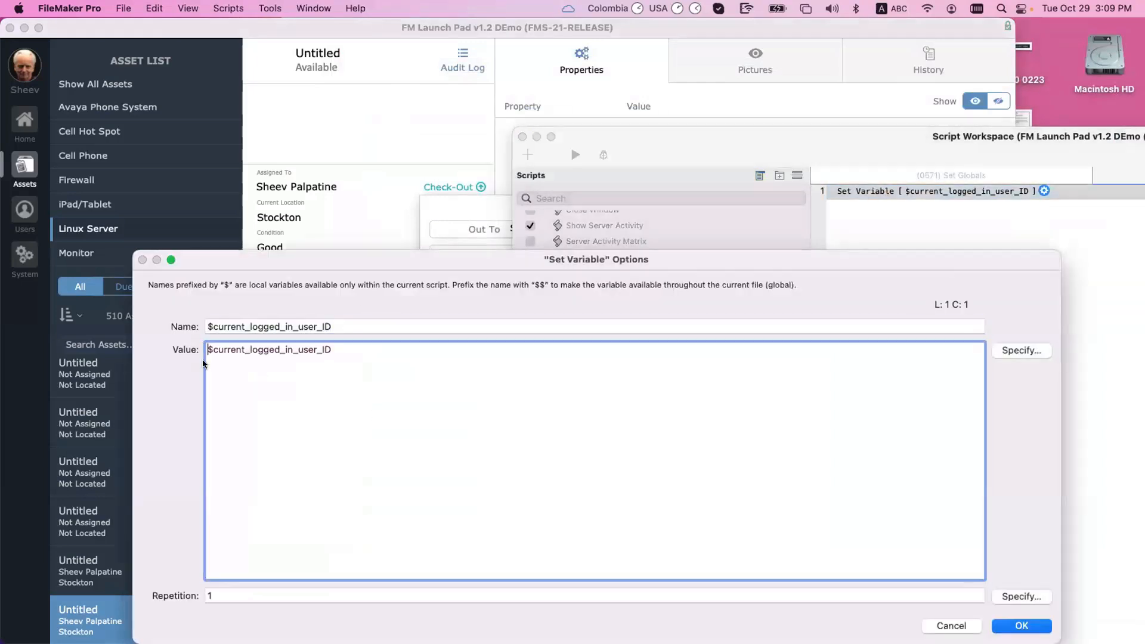
pyautogui.write('&')
pyautogui.press('BackSpace')
pyautogui.write('$')
pyautogui.tripleClick(311, 350)
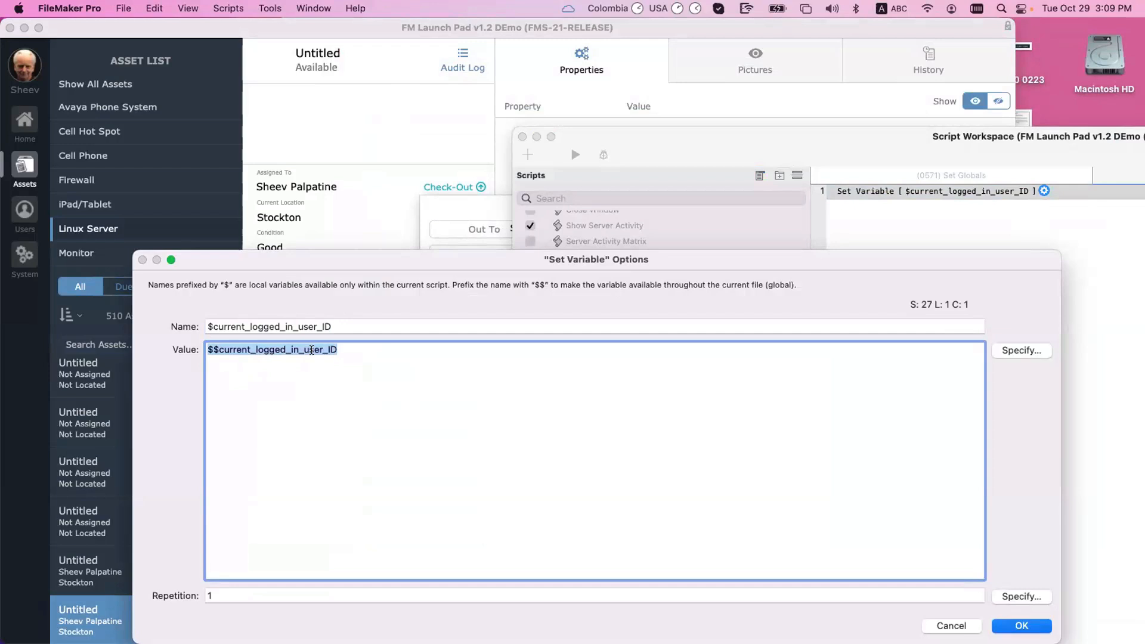
pyautogui.tripleClick(337, 326)
pyautogui.press('super+c')
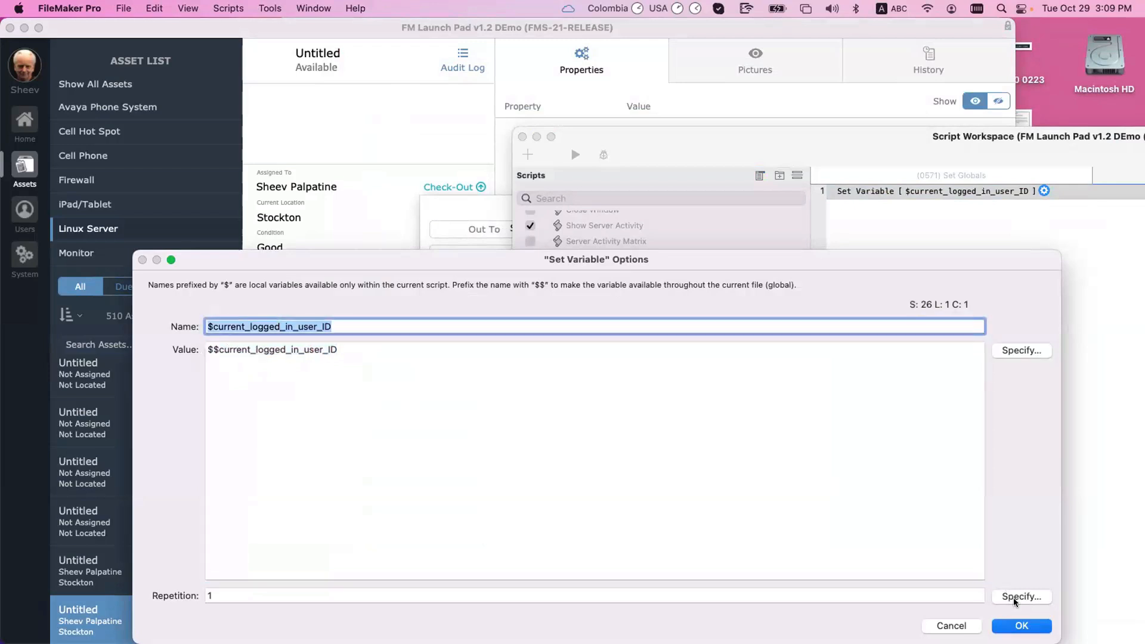
pyautogui.click(1021, 626)
# Step: Save the script and move the Script Workspace window to the left
pyautogui.click(975, 323)
pyautogui.press('super+s')
pyautogui.moveTo(964, 140); pyautogui.dragTo(518, 133)
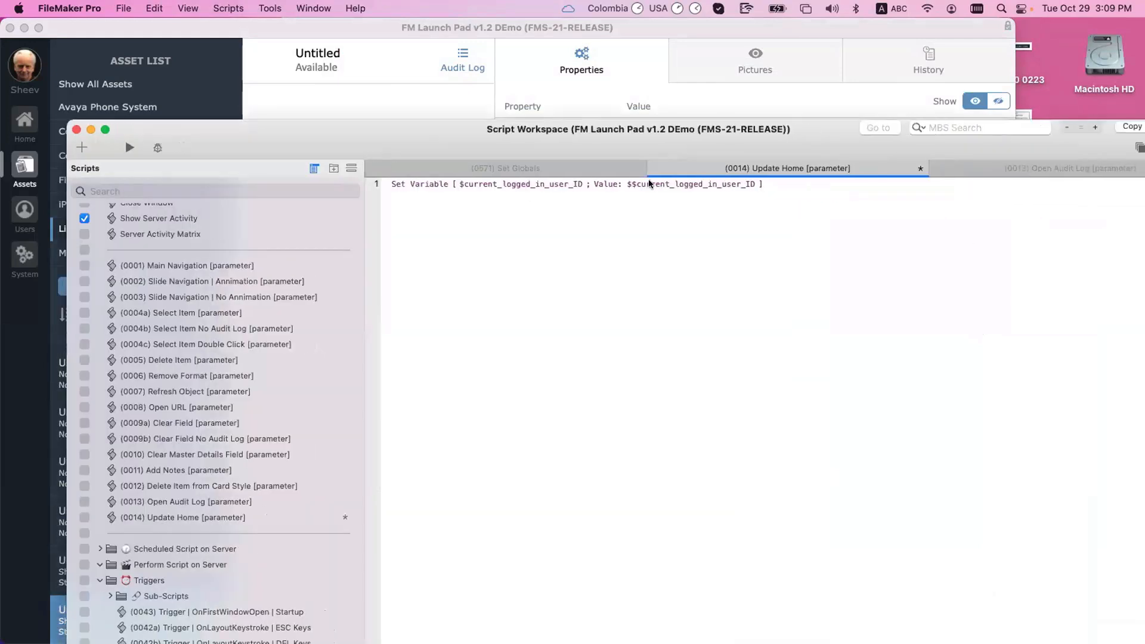
# Step: Add new empty lines below the first Set Variable step
pyautogui.click(488, 184)
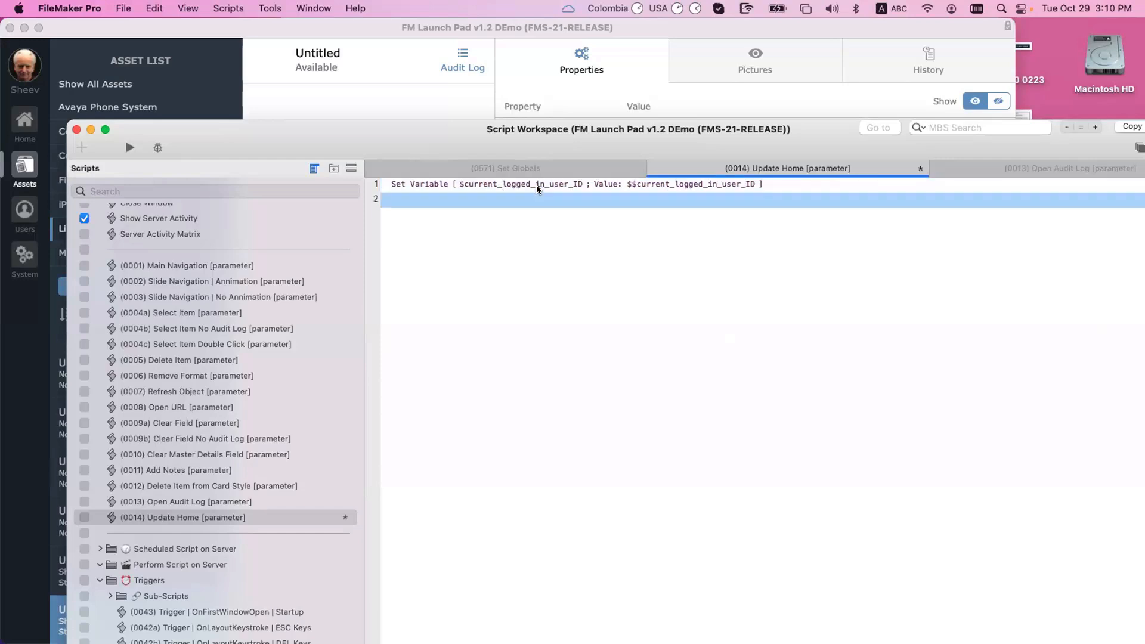
pyautogui.press('Return')
# Step: Insert a Perform Script on Server step that runs (0014) Update Home
pyautogui.write('perf')
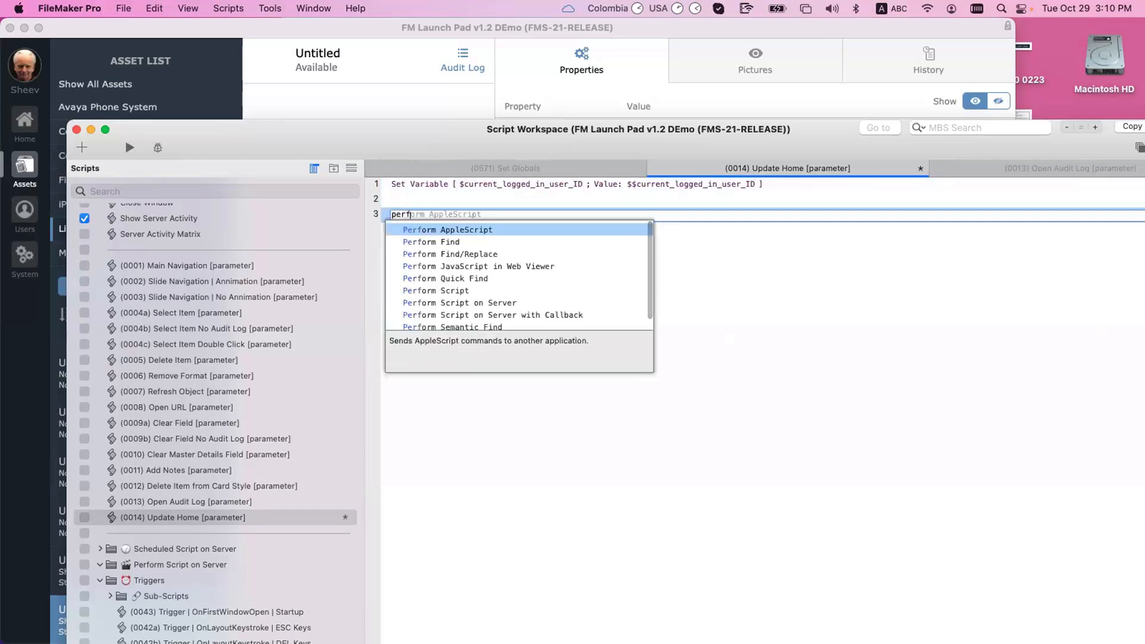
pyautogui.press('Down')
pyautogui.press('Down')
pyautogui.press('Down')
pyautogui.press('Down')
pyautogui.press('Down')
pyautogui.press('Down')
pyautogui.press('Down')
pyautogui.press('Up')
pyautogui.press('Return')
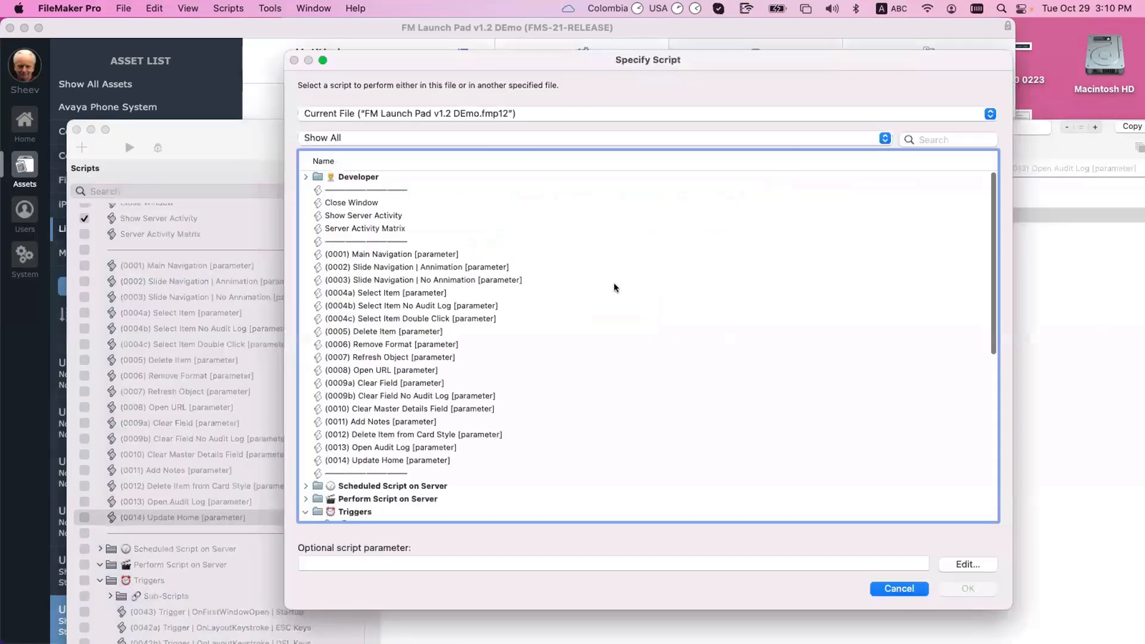
pyautogui.click(442, 462)
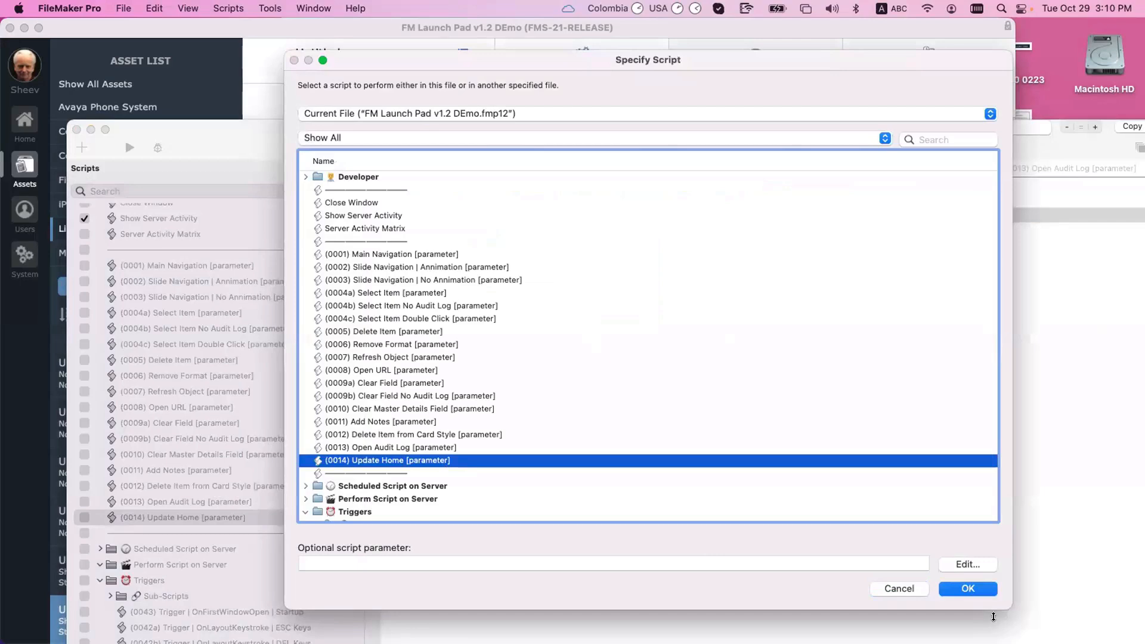
pyautogui.press('Return')
pyautogui.doubleClick(639, 189)
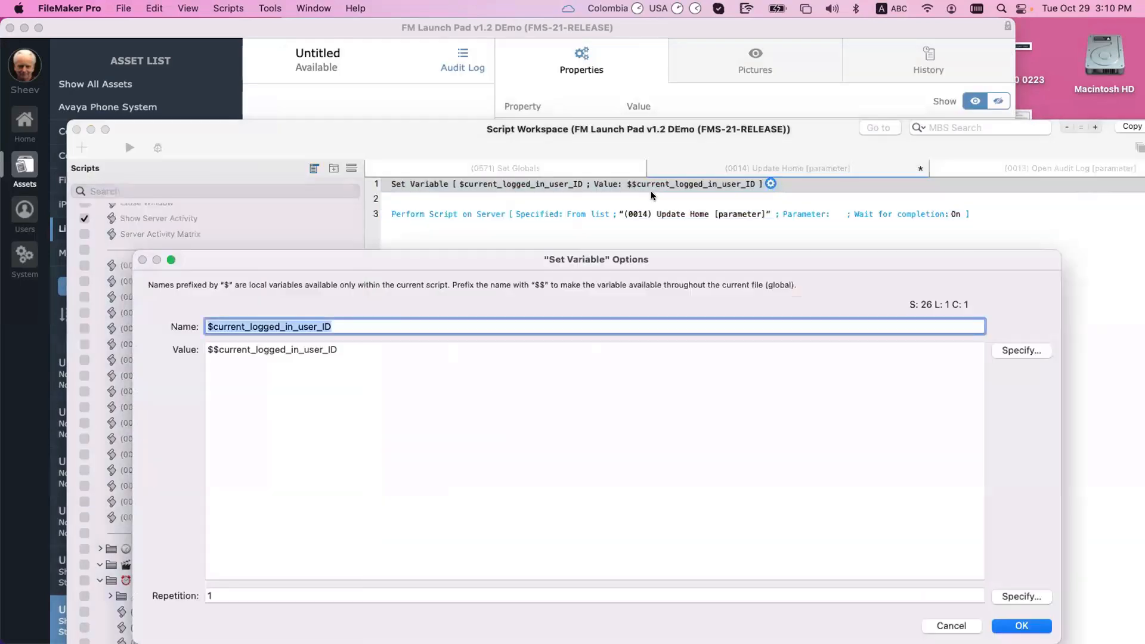
pyautogui.press('Escape')
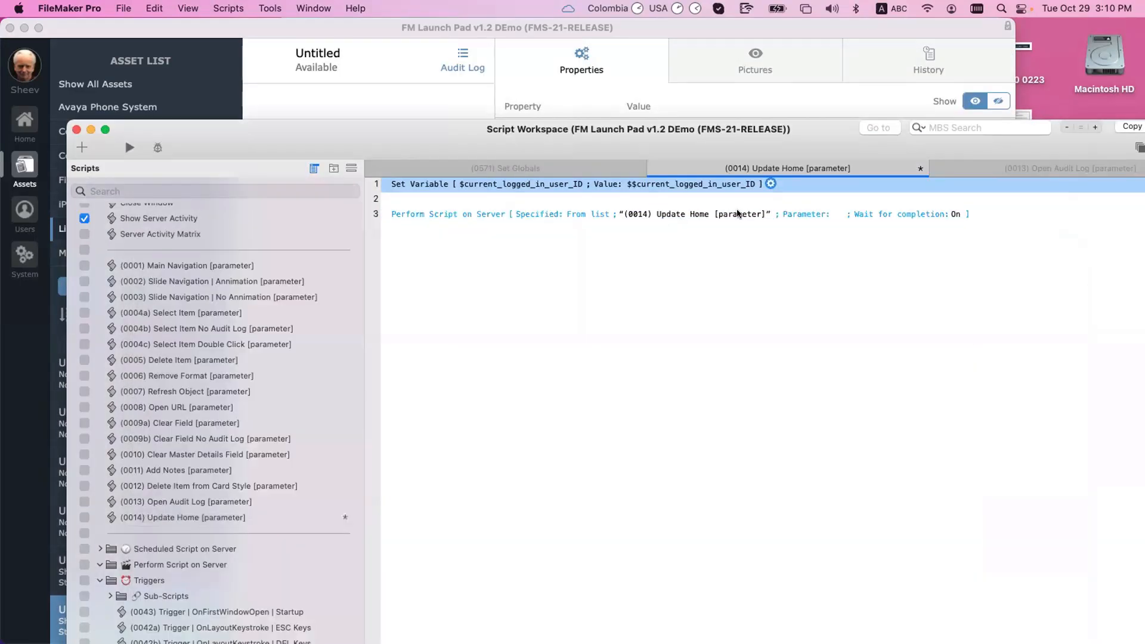
# Step: Pass $current_logged_in_user_ID as its parameter, turn Wait for completion off, and save
pyautogui.click(838, 215)
pyautogui.press('super+v')
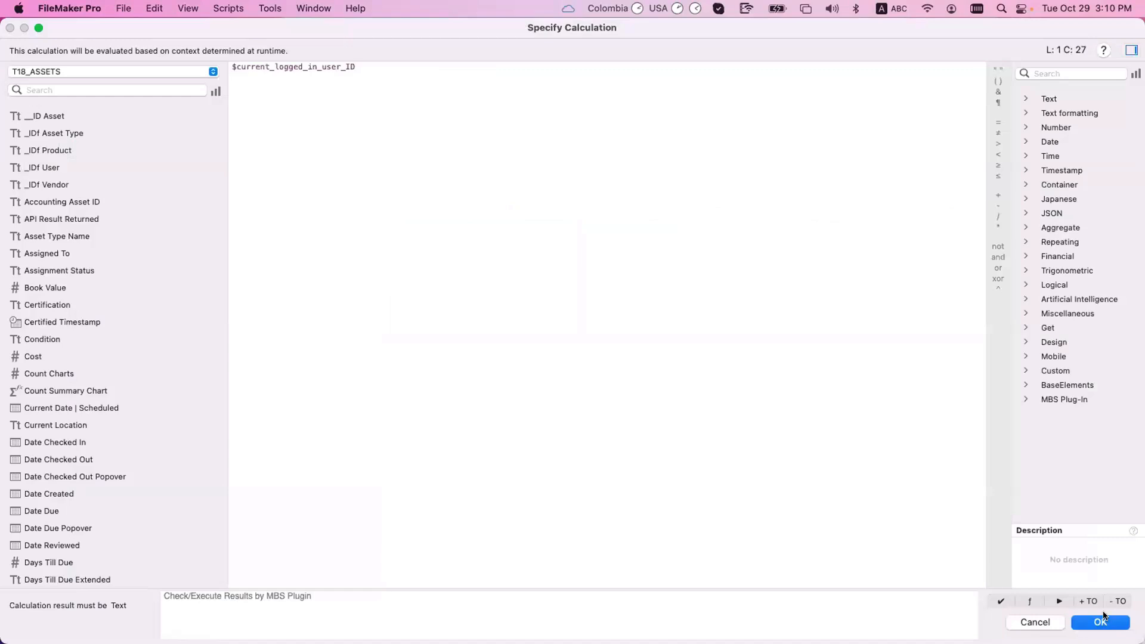
pyautogui.click(1100, 623)
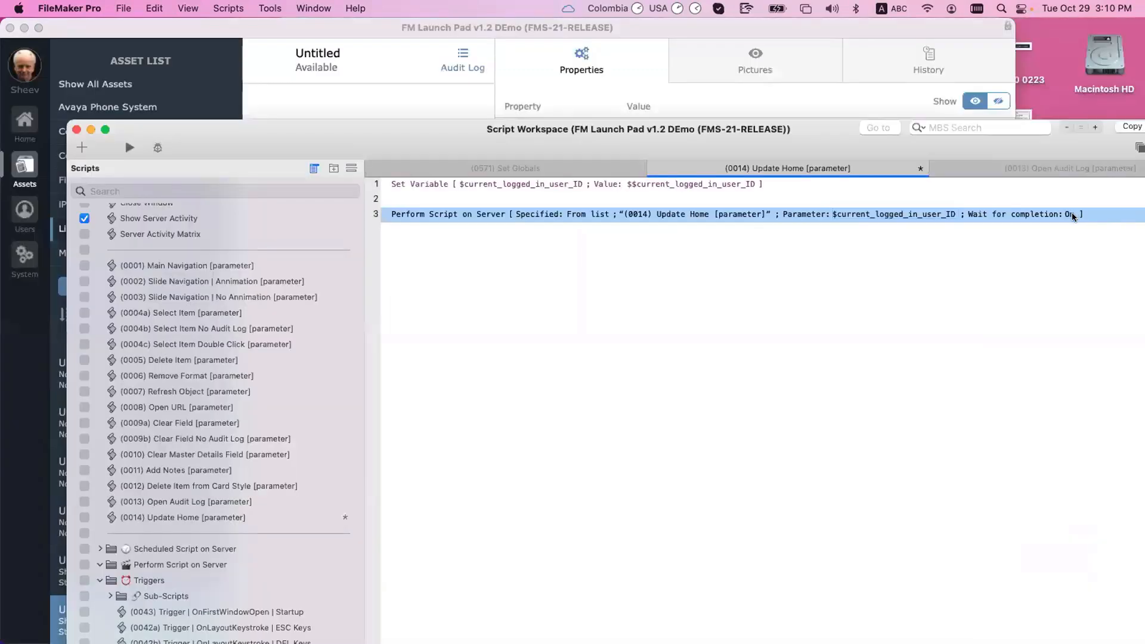
pyautogui.click(1045, 368)
pyautogui.press('super+s')
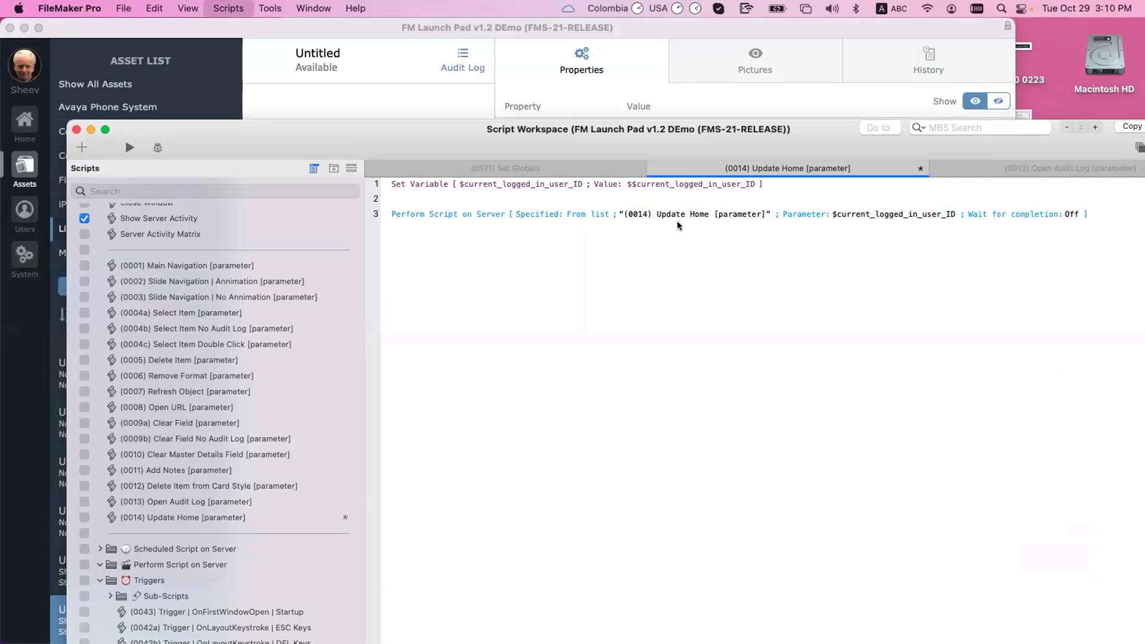
pyautogui.click(418, 188)
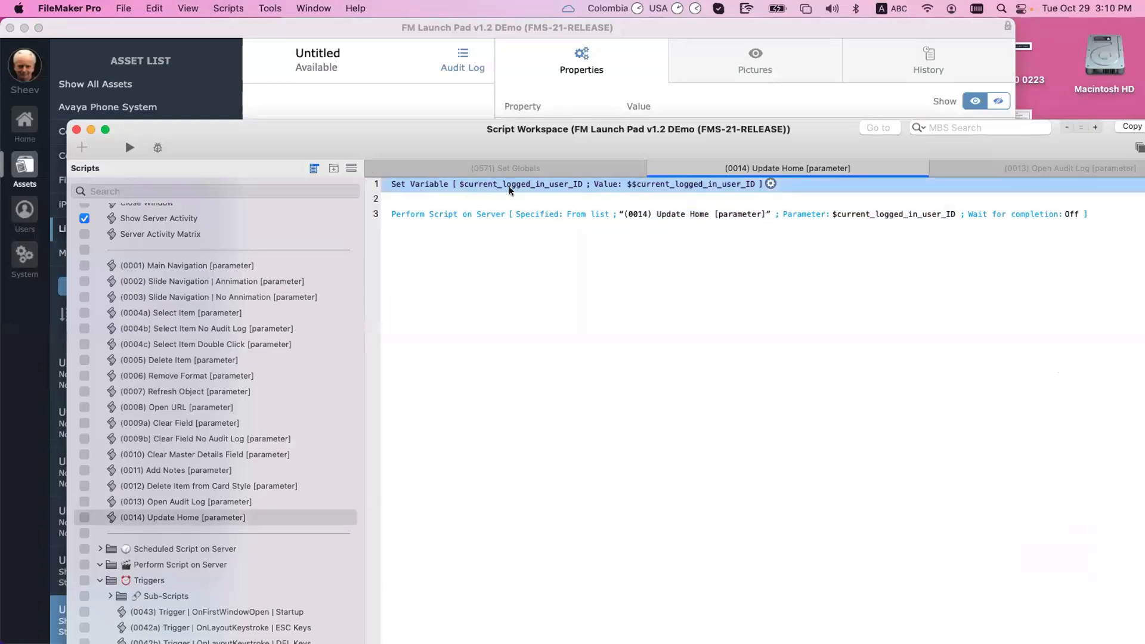
pyautogui.press('super+c')
# Step: Duplicate (0014) Update Home and move the copy into the Perform Script on Server folder
pyautogui.scroll(-4, 203, 558)
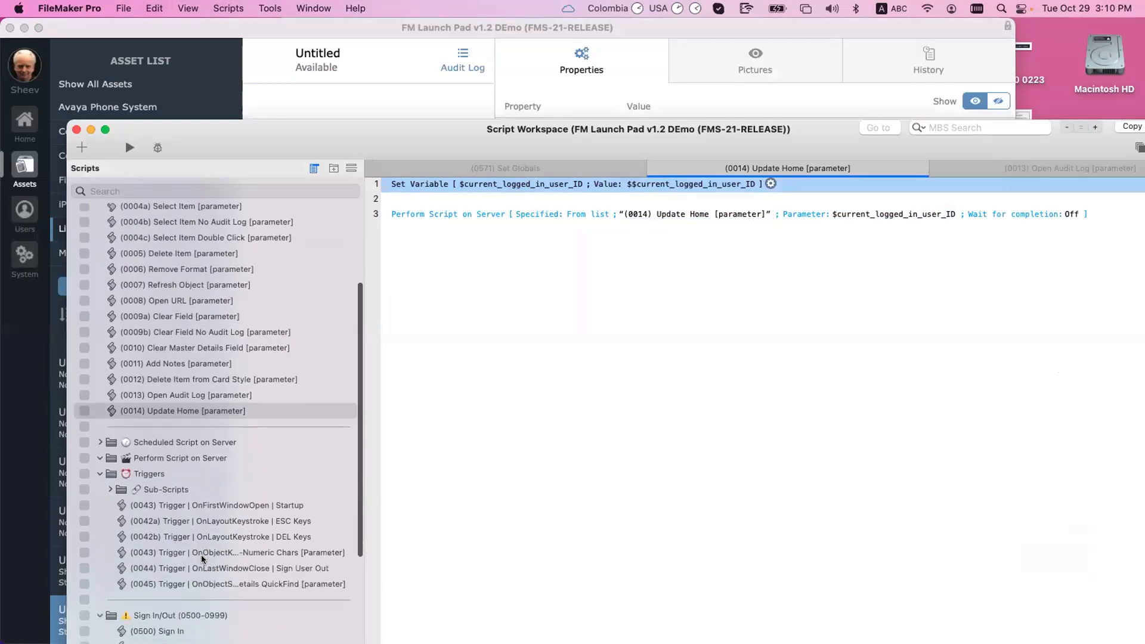
pyautogui.click(111, 411)
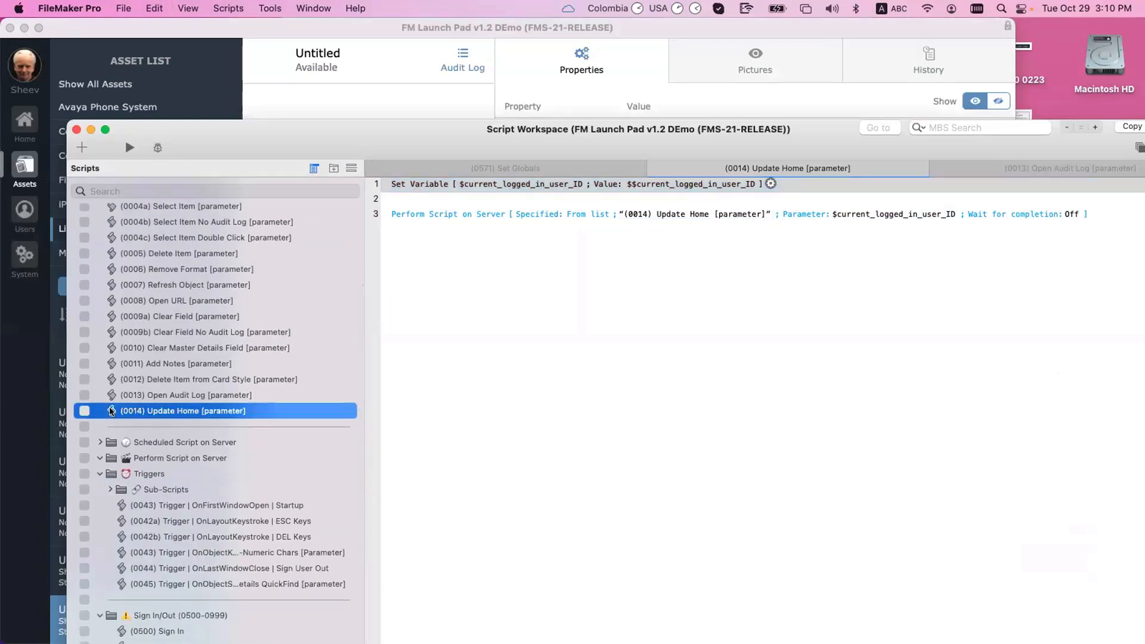
pyautogui.press('super+d')
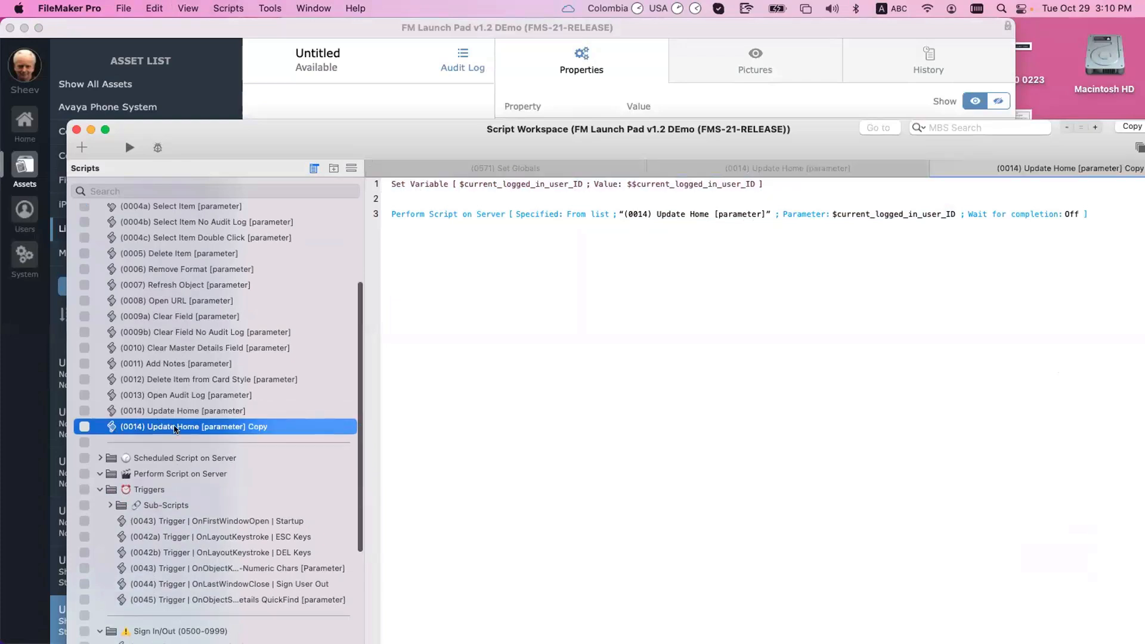
pyautogui.moveTo(192, 429); pyautogui.dragTo(159, 476)
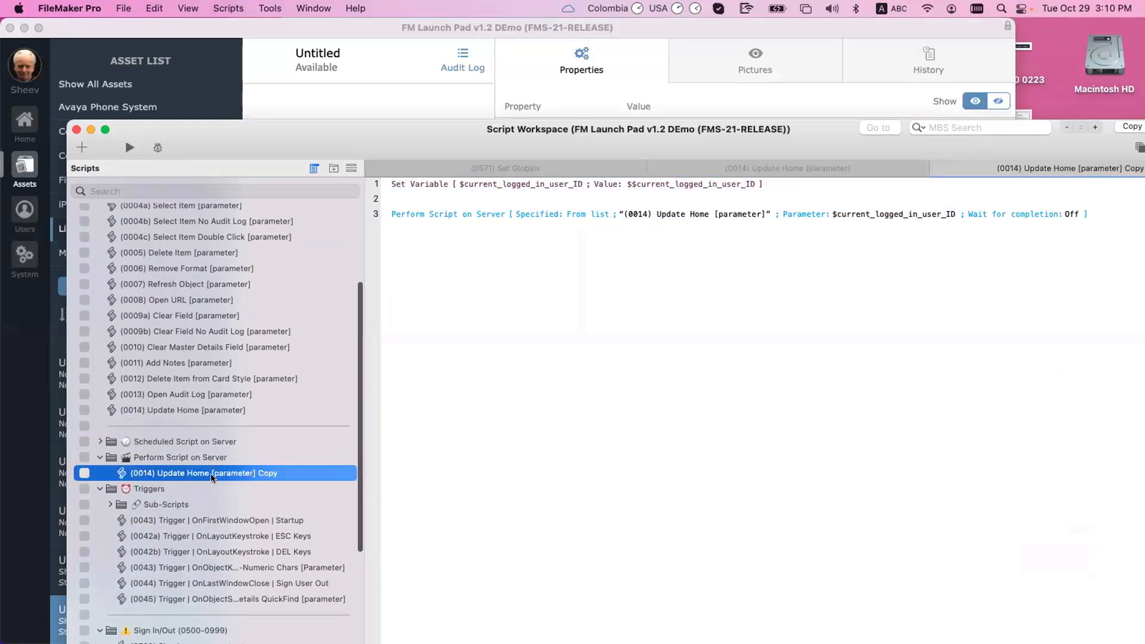
# Step: Rename the copied script to '(0090) PSoS | Update Home'
pyautogui.click(145, 467)
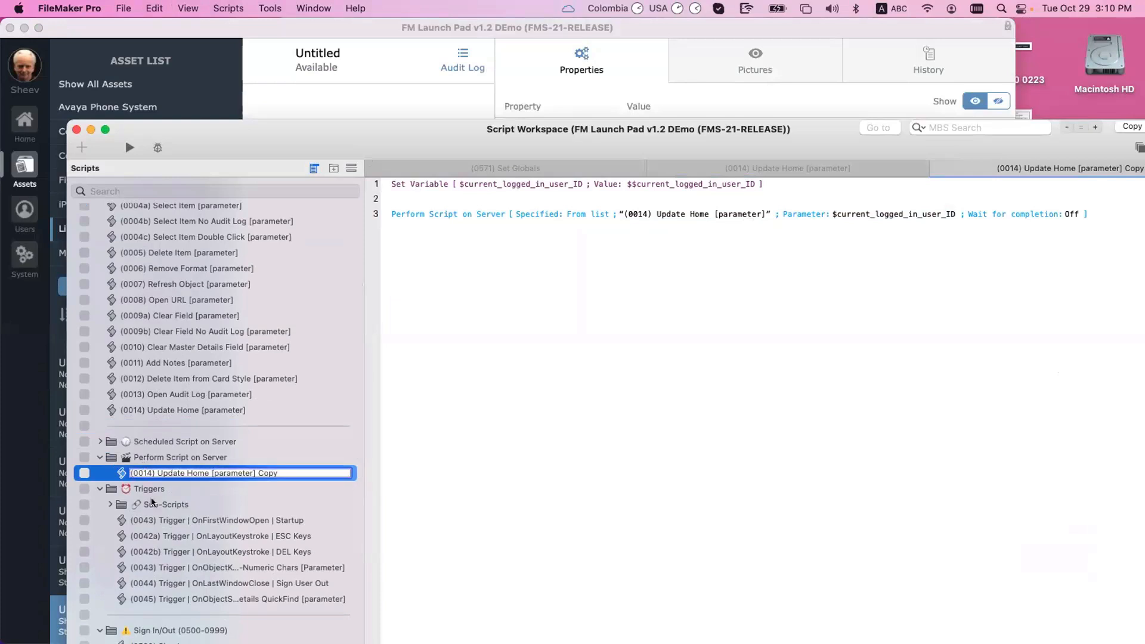
pyautogui.press('BackSpace')
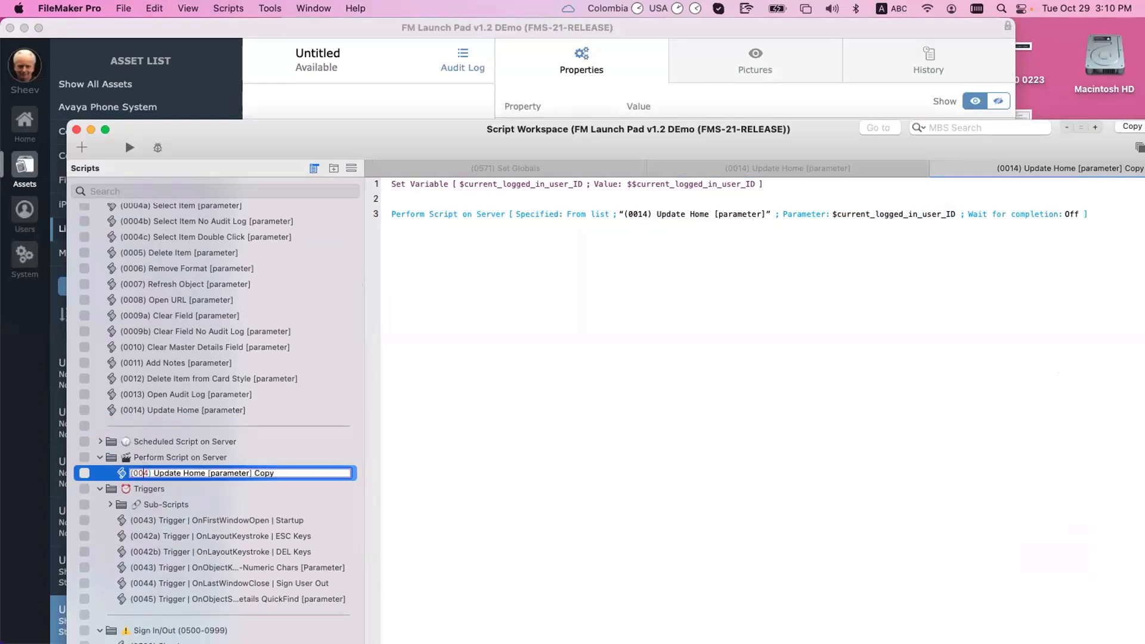
pyautogui.write('9')
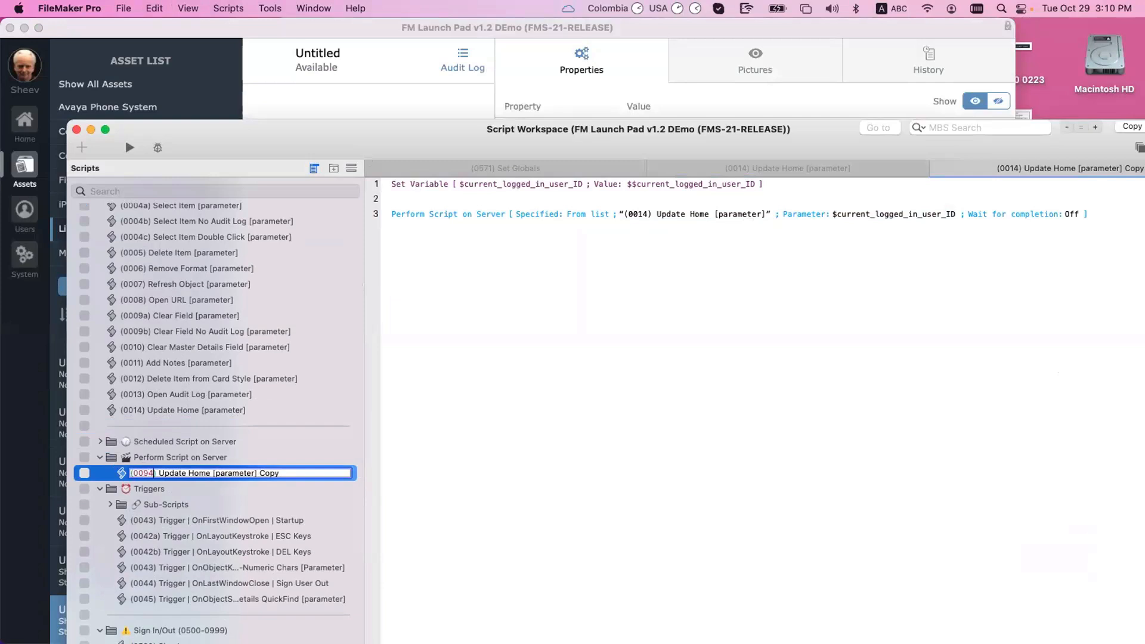
pyautogui.press('BackSpace')
pyautogui.write('0) PSD')
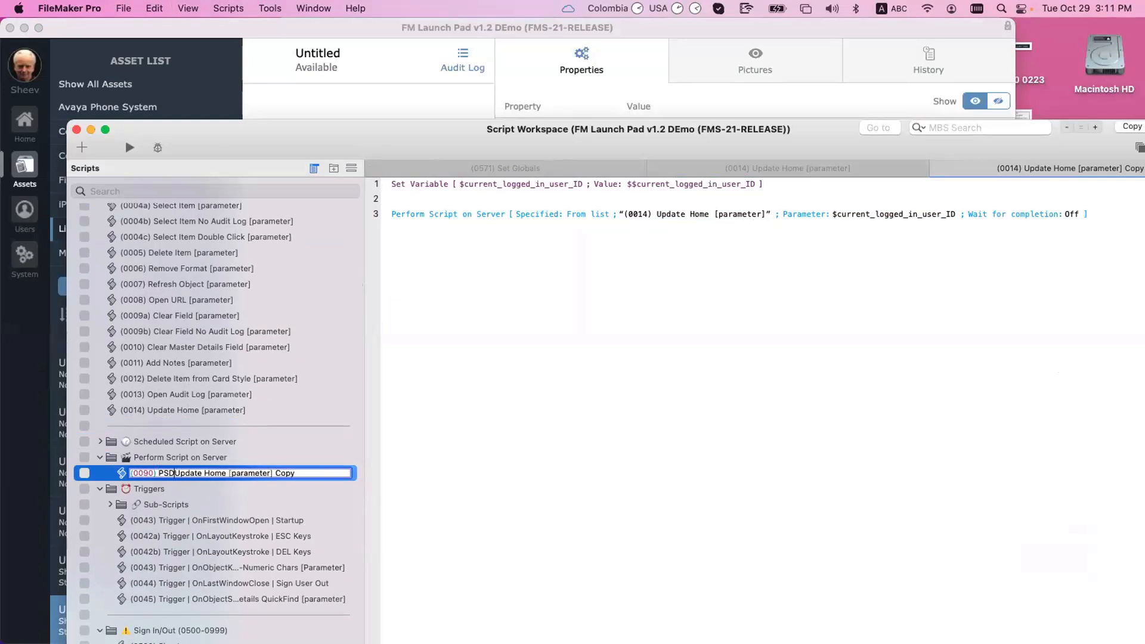
pyautogui.press('BackSpace')
pyautogui.write('oS ')
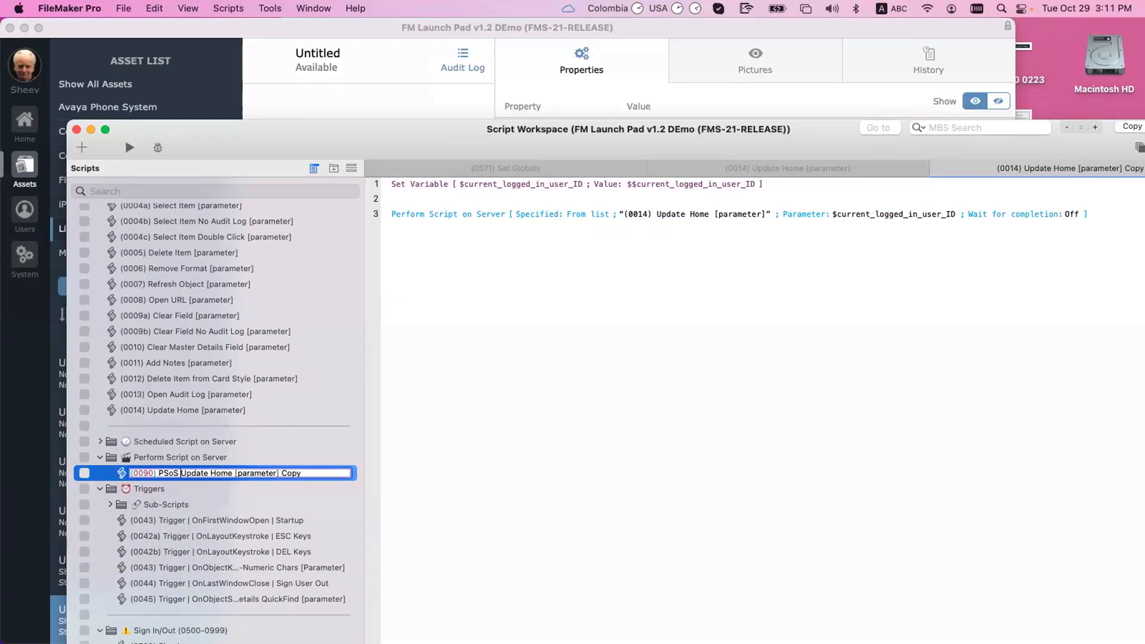
pyautogui.write('|')
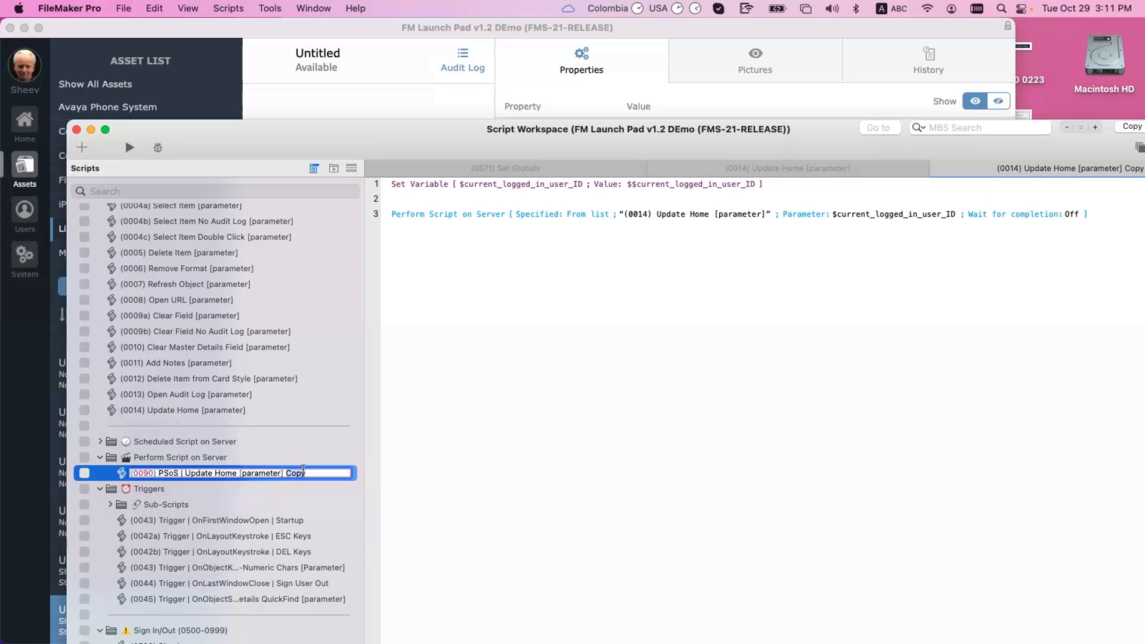
pyautogui.press('BackSpace')
pyautogui.press('BackSpace')
pyautogui.press('BackSpace')
pyautogui.press('BackSpace')
pyautogui.press('BackSpace')
pyautogui.press('BackSpace')
pyautogui.press('BackSpace')
pyautogui.press('BackSpace')
pyautogui.press('BackSpace')
pyautogui.press('BackSpace')
pyautogui.press('BackSpace')
pyautogui.press('BackSpace')
pyautogui.press('BackSpace')
pyautogui.press('BackSpace')
pyautogui.press('Return')
pyautogui.click(209, 410)
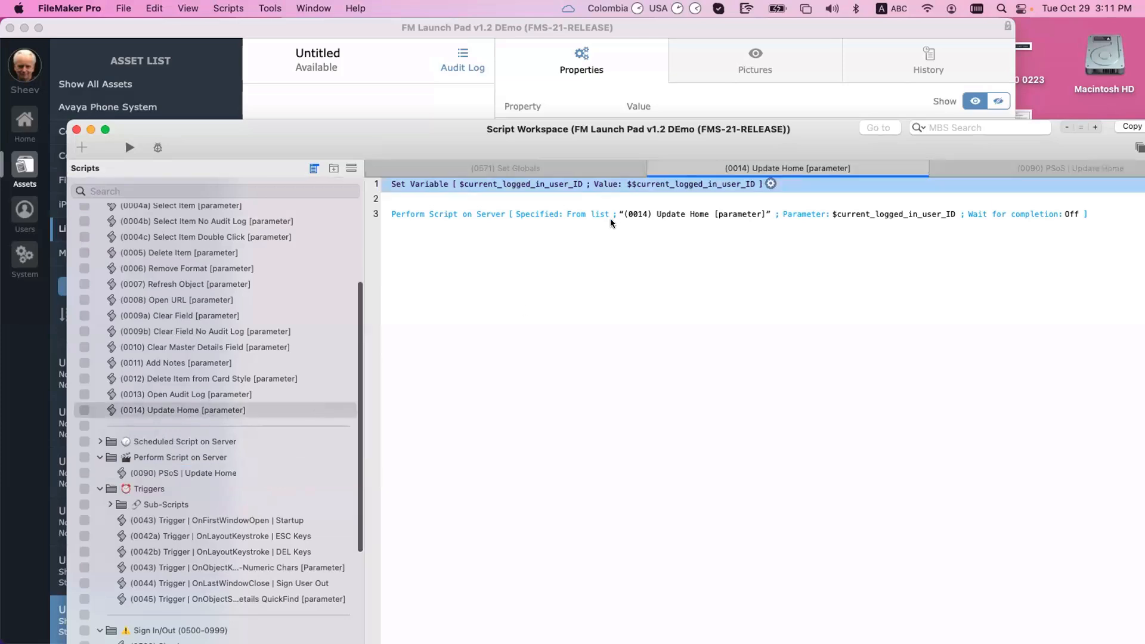
pyautogui.click(680, 214)
pyautogui.scroll(-3, 570, 487)
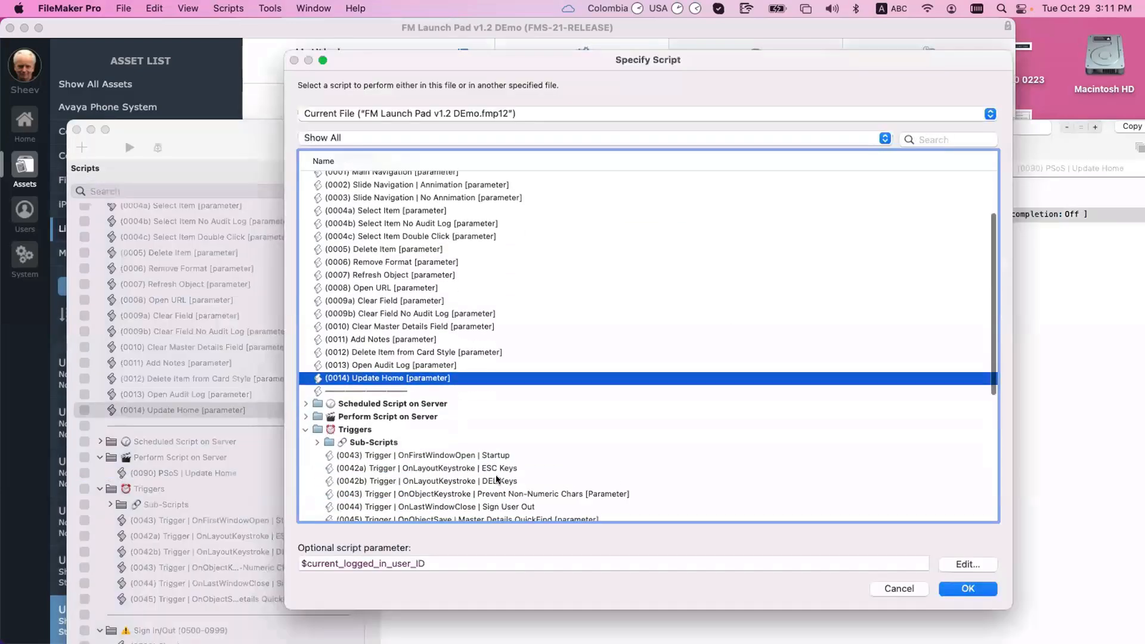
pyautogui.scroll(-2, 428, 467)
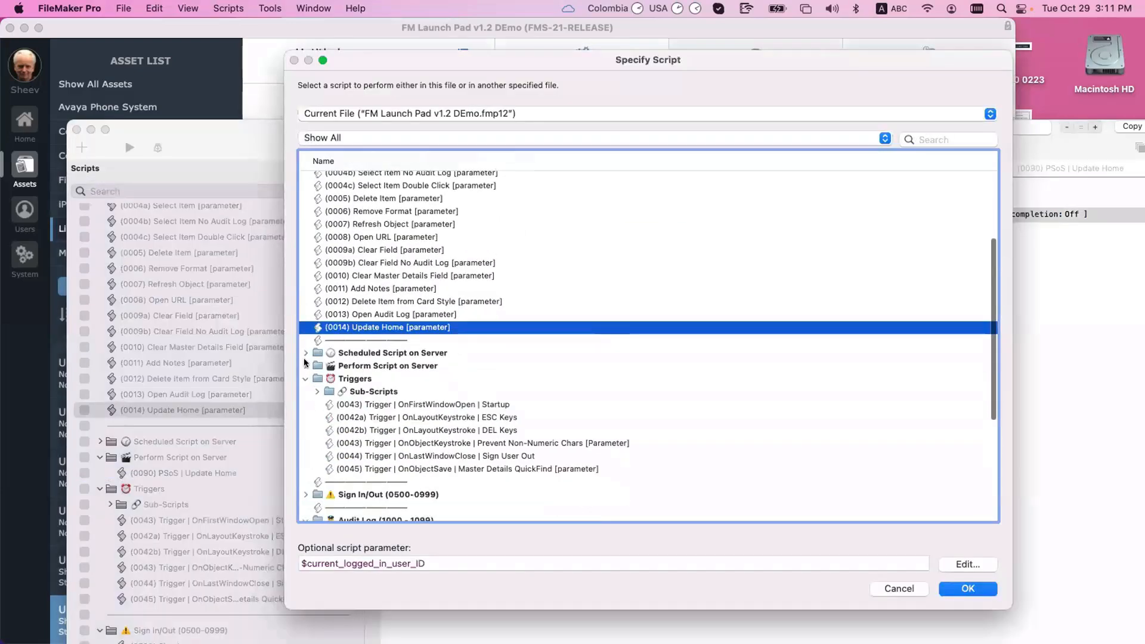
pyautogui.click(305, 366)
pyautogui.doubleClick(385, 379)
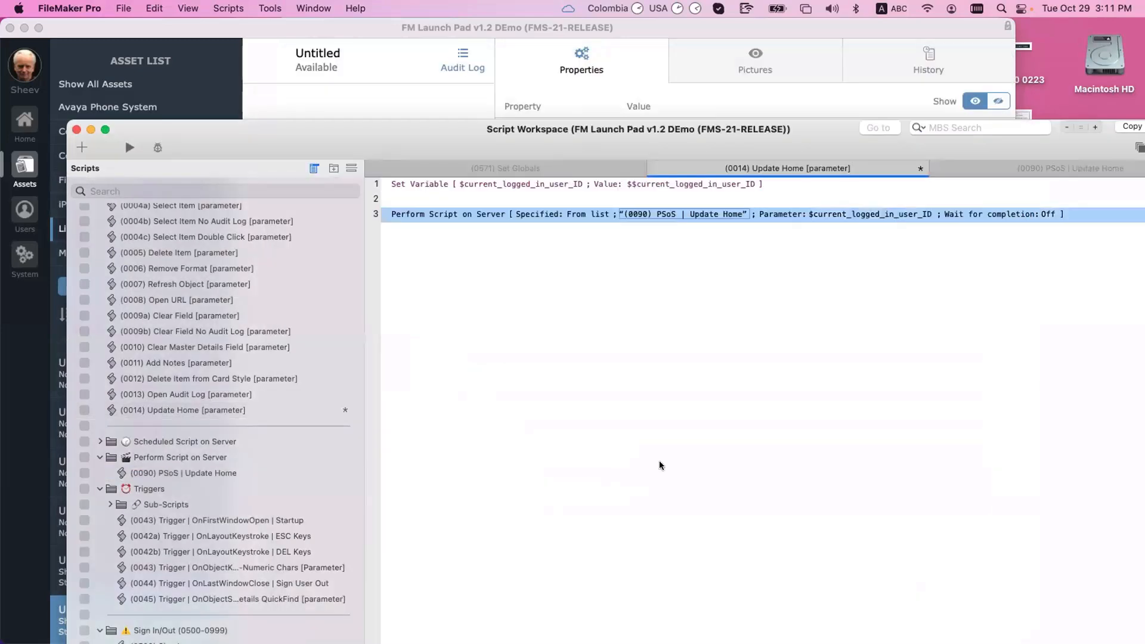
pyautogui.press('super+s')
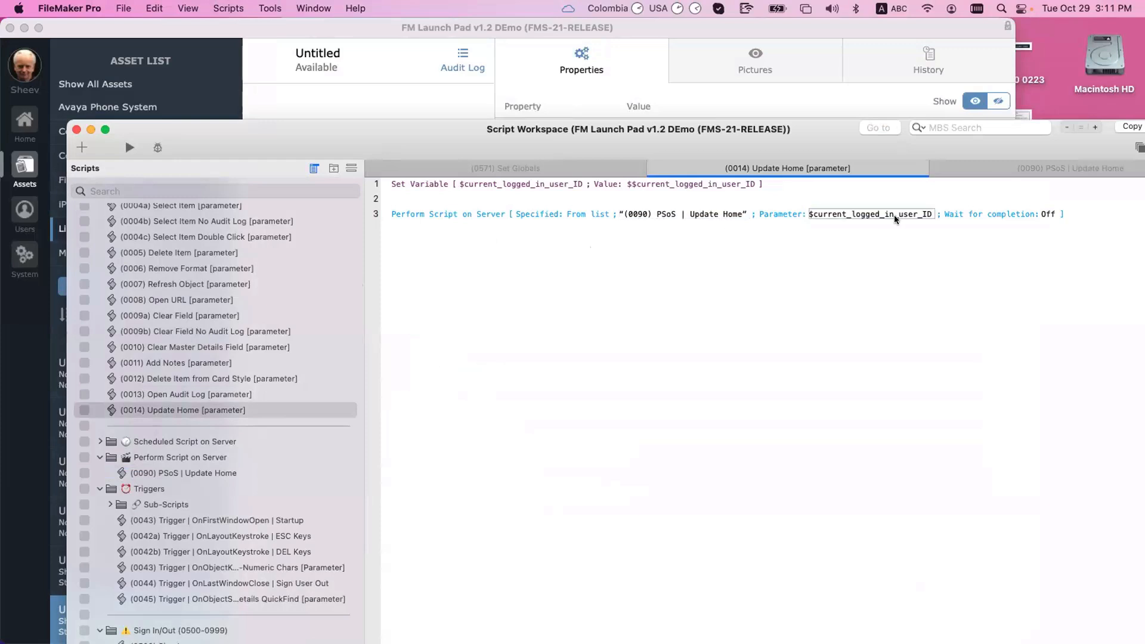
pyautogui.click(192, 472)
pyautogui.click(477, 210)
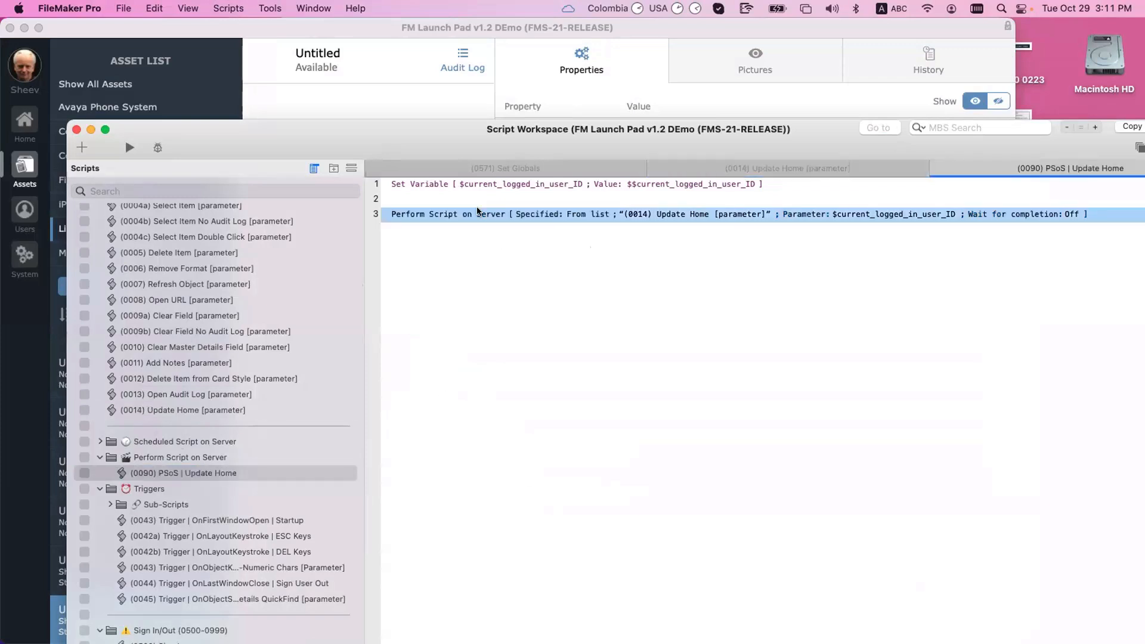
# Step: Delete the extra lines and set $current_logged_in_user_ID to Get ( ScriptParameter )
pyautogui.press('Delete')
pyautogui.press('Delete')
pyautogui.doubleClick(650, 188)
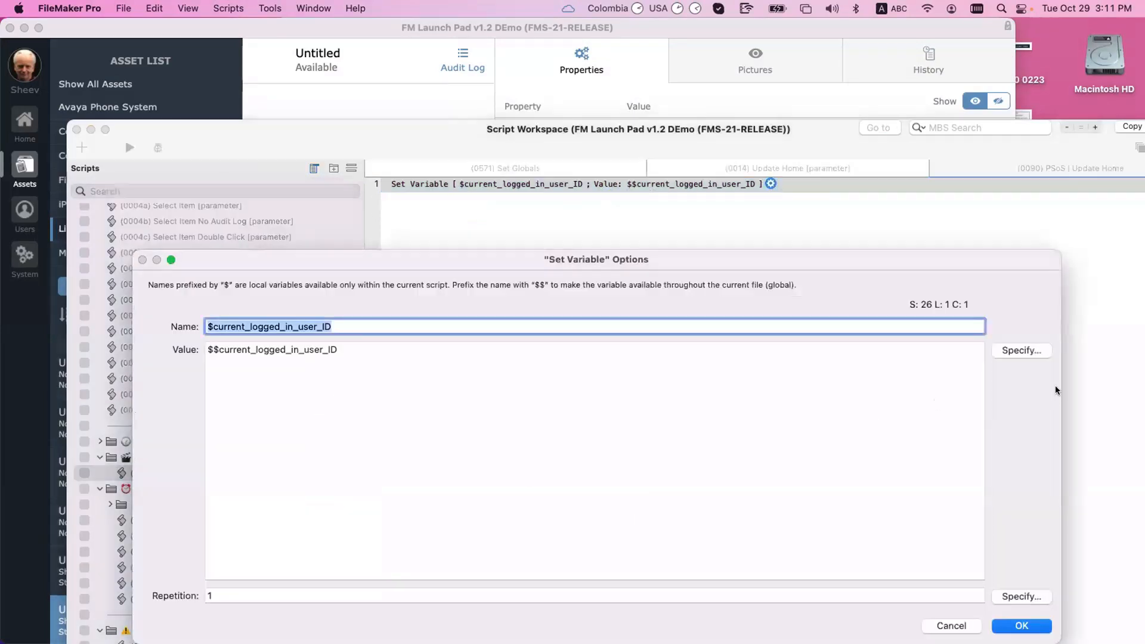
pyautogui.click(613, 353)
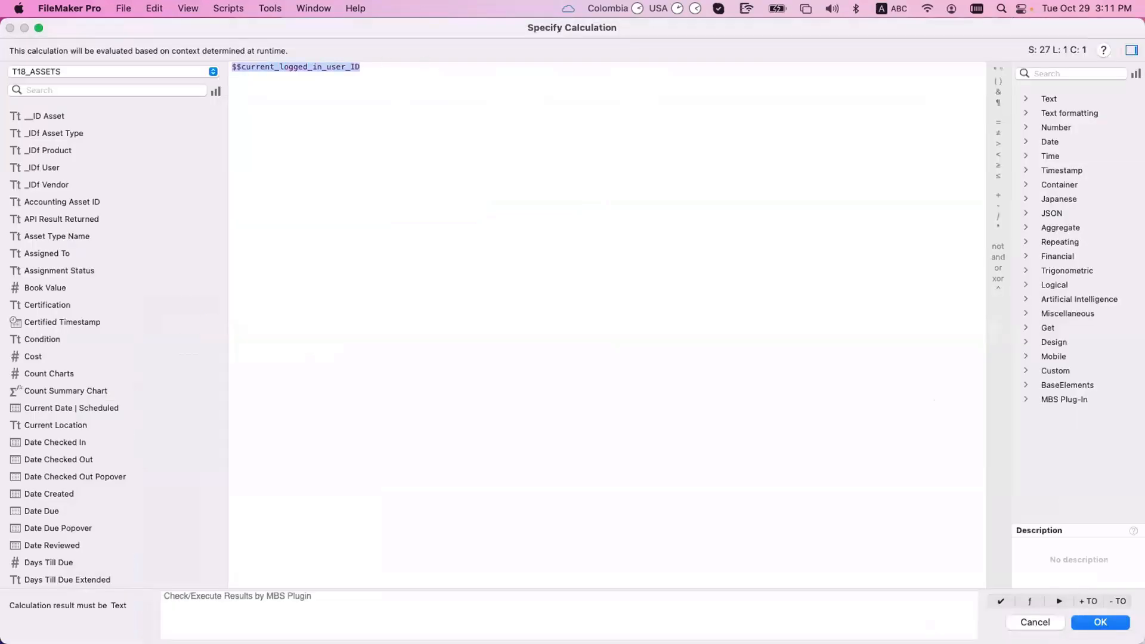
pyautogui.write('Get ( ScriptParameter )')
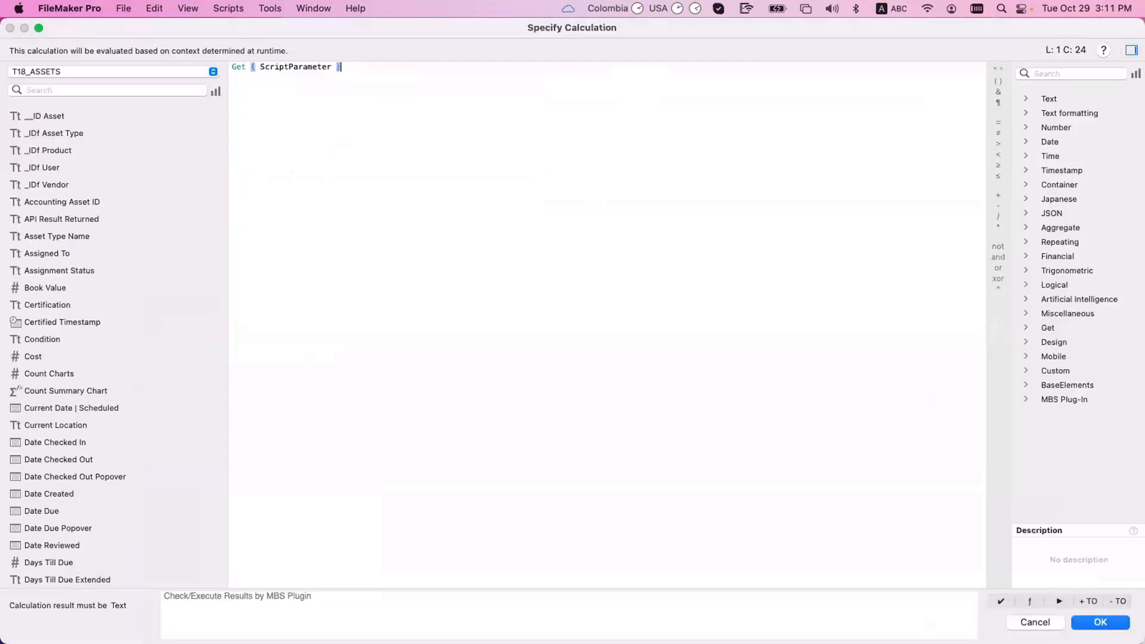
pyautogui.press('Return')
pyautogui.press('Return')
pyautogui.press('super+s')
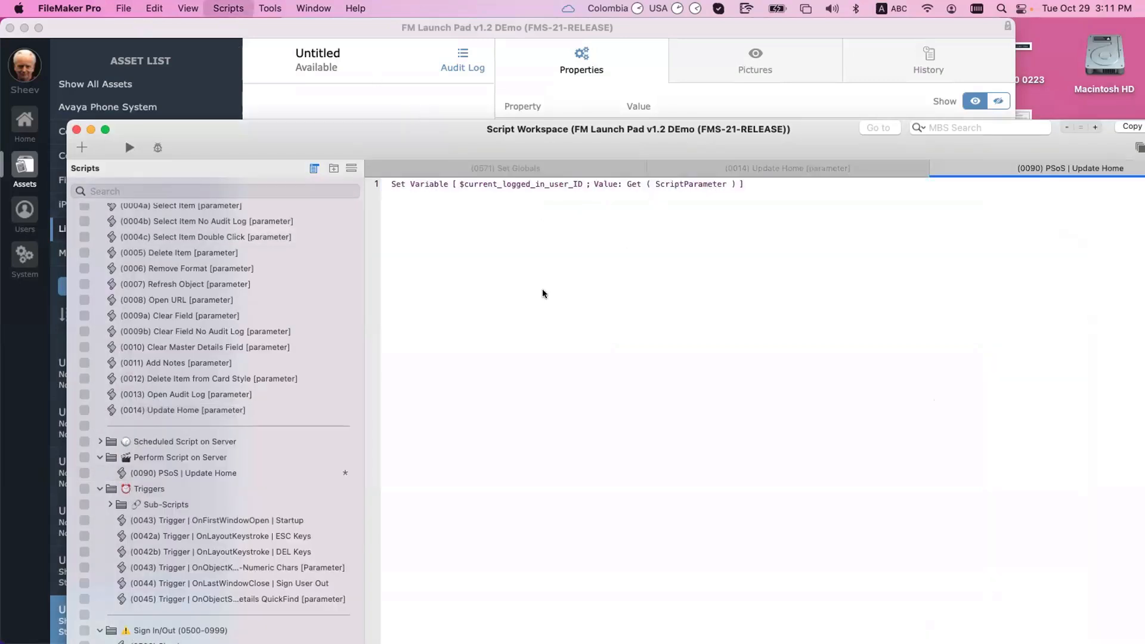
pyautogui.click(172, 410)
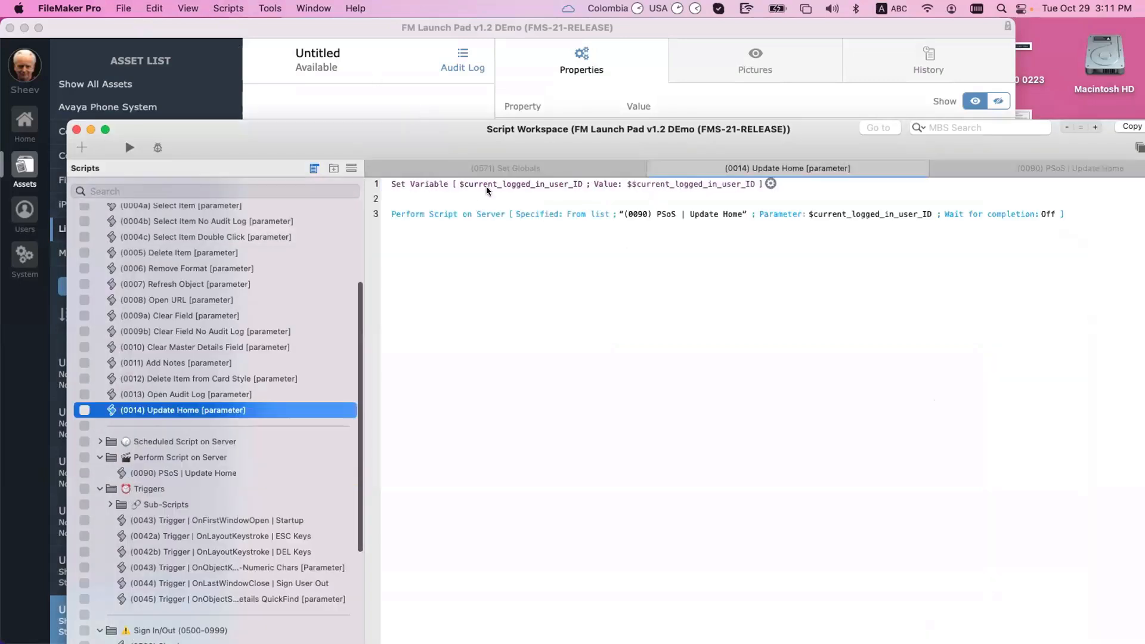
pyautogui.click(515, 214)
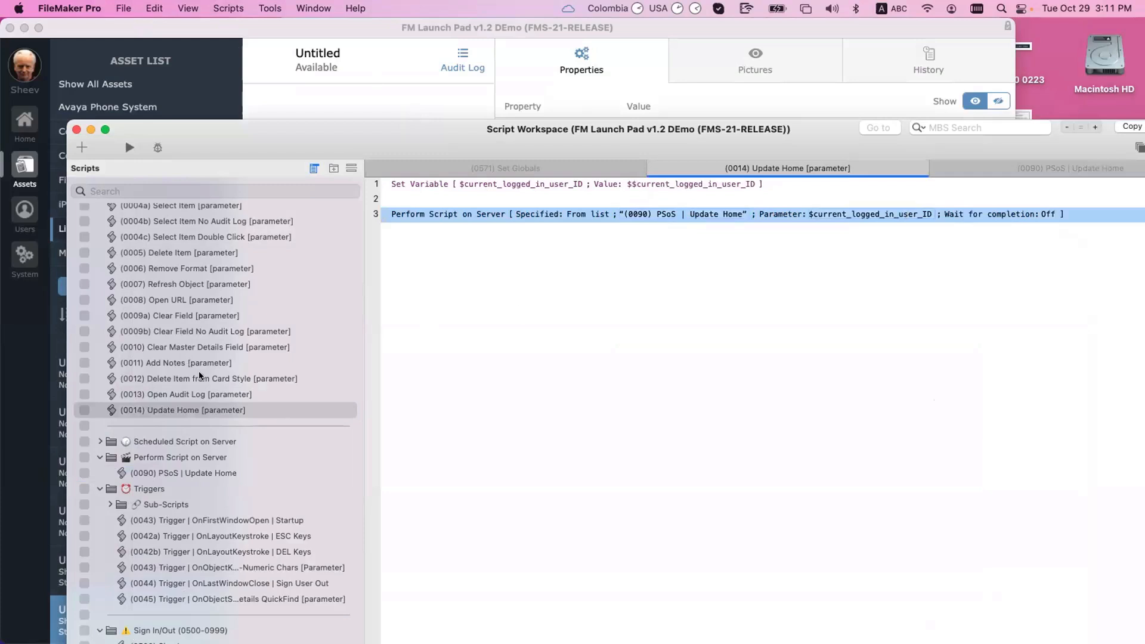
pyautogui.click(205, 472)
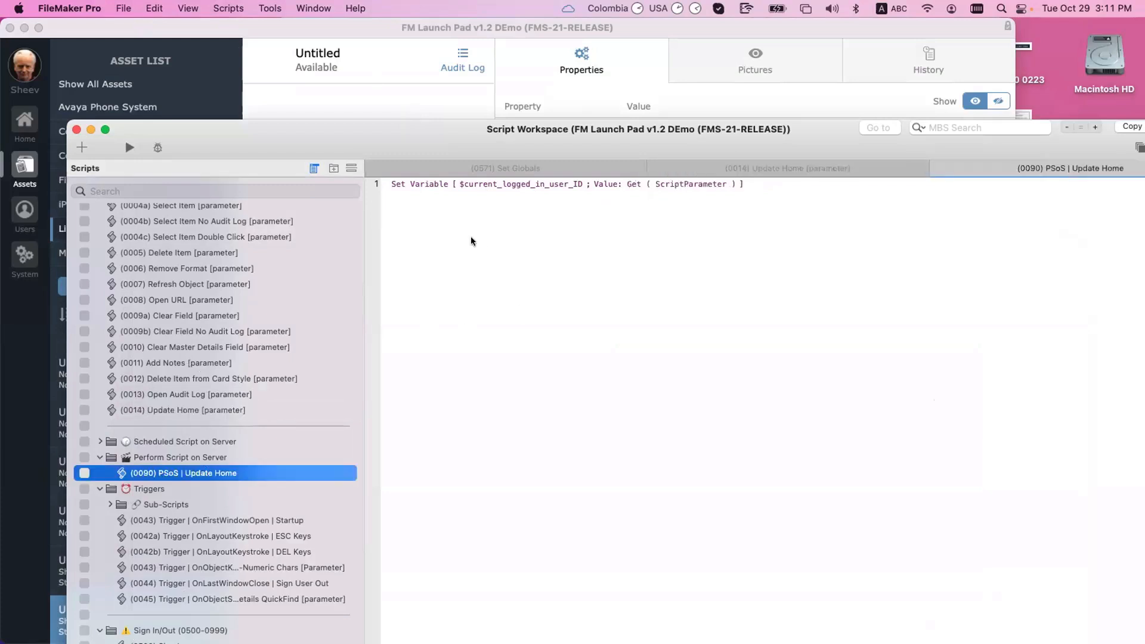
pyautogui.click(449, 171)
pyautogui.click(169, 442)
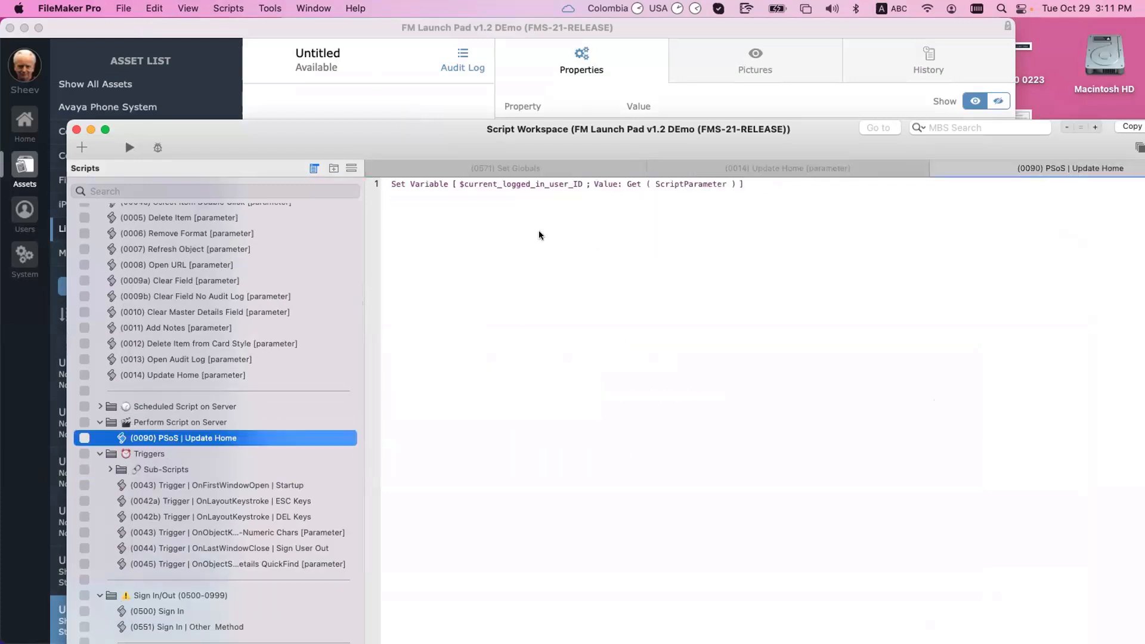
pyautogui.click(465, 189)
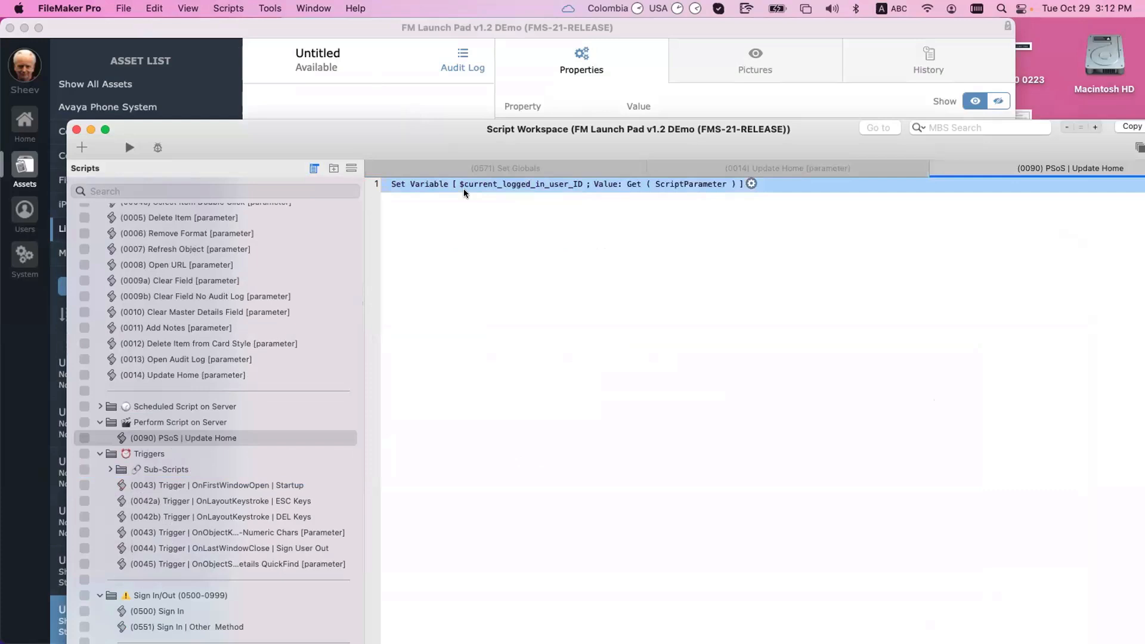
pyautogui.press('Return')
pyautogui.press('Return')
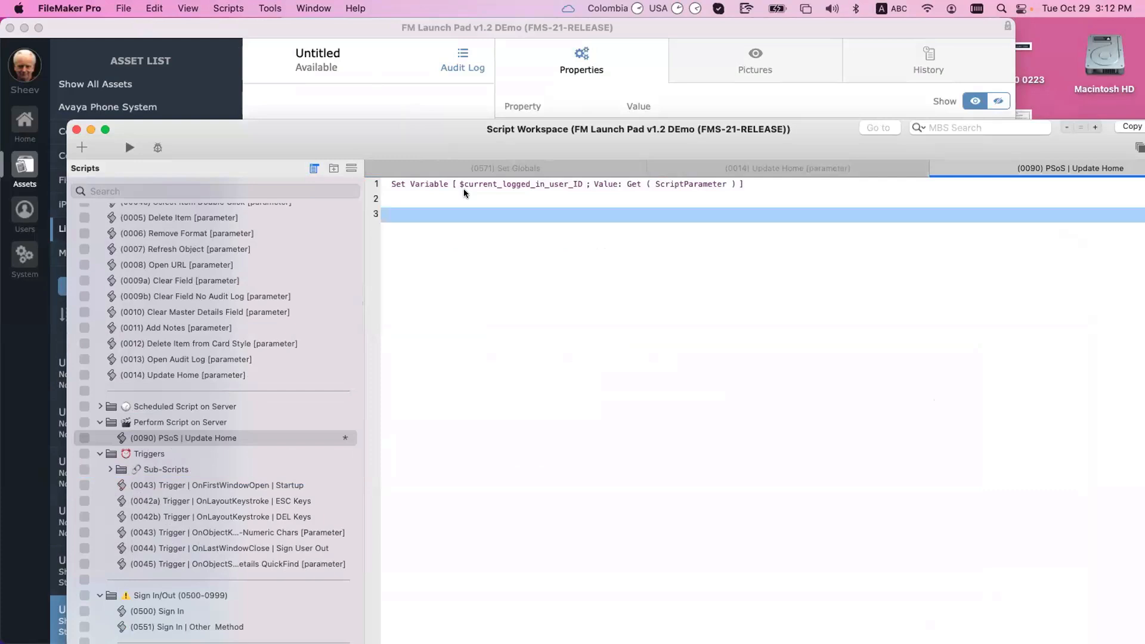
# Step: Insert a Go to Layout step and choose to specify its target layout
pyautogui.write('Go to Layout')
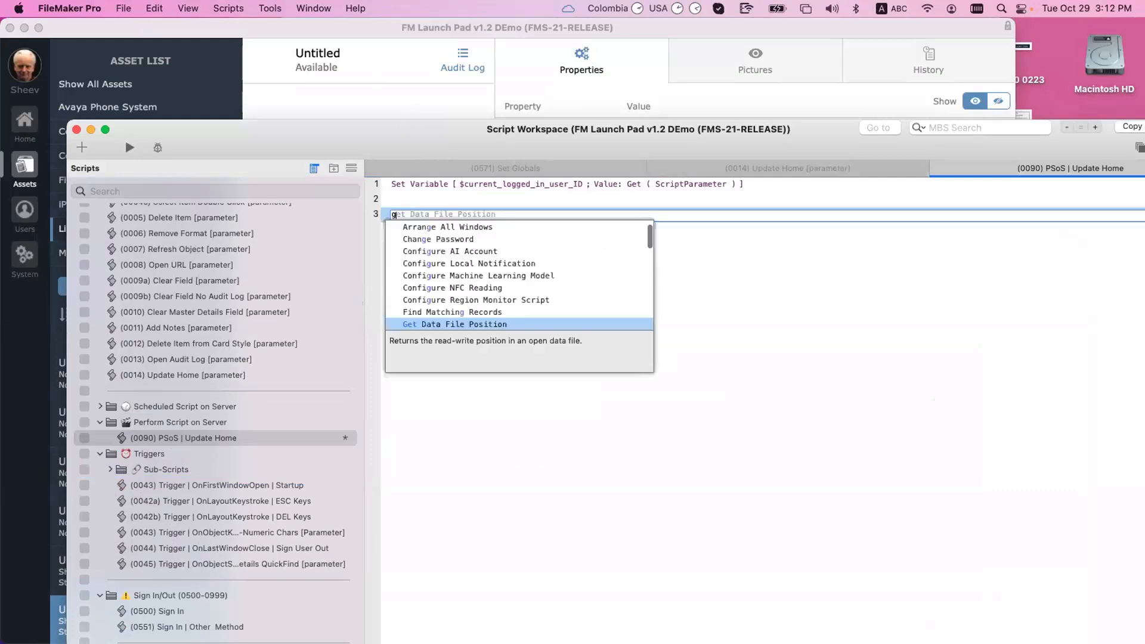
pyautogui.press('Return')
pyautogui.click(471, 214)
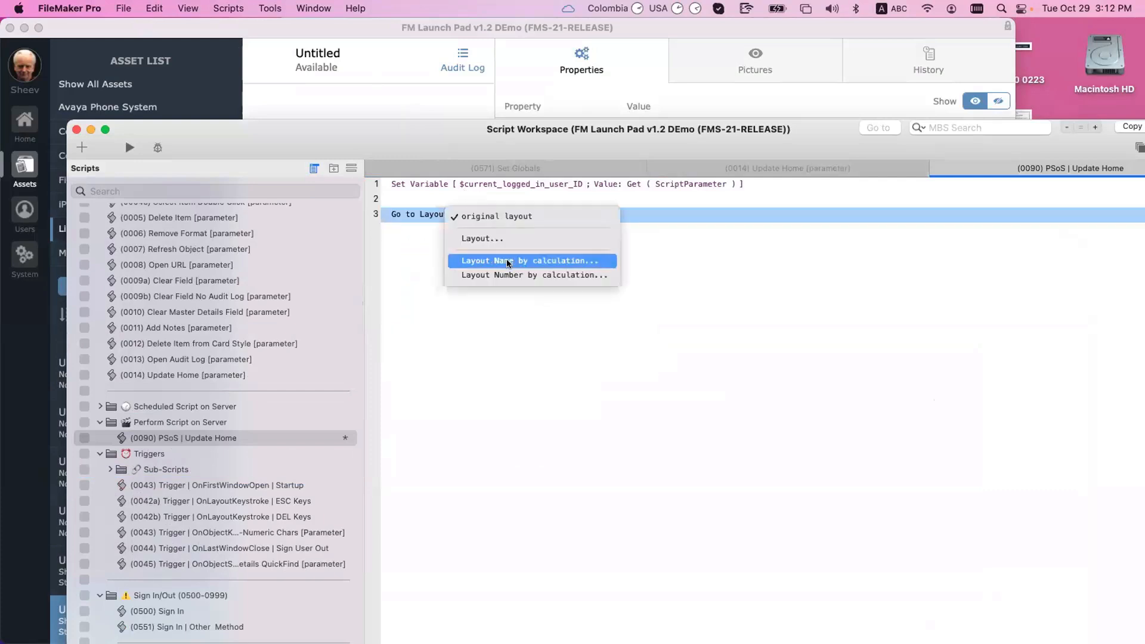
pyautogui.click(575, 235)
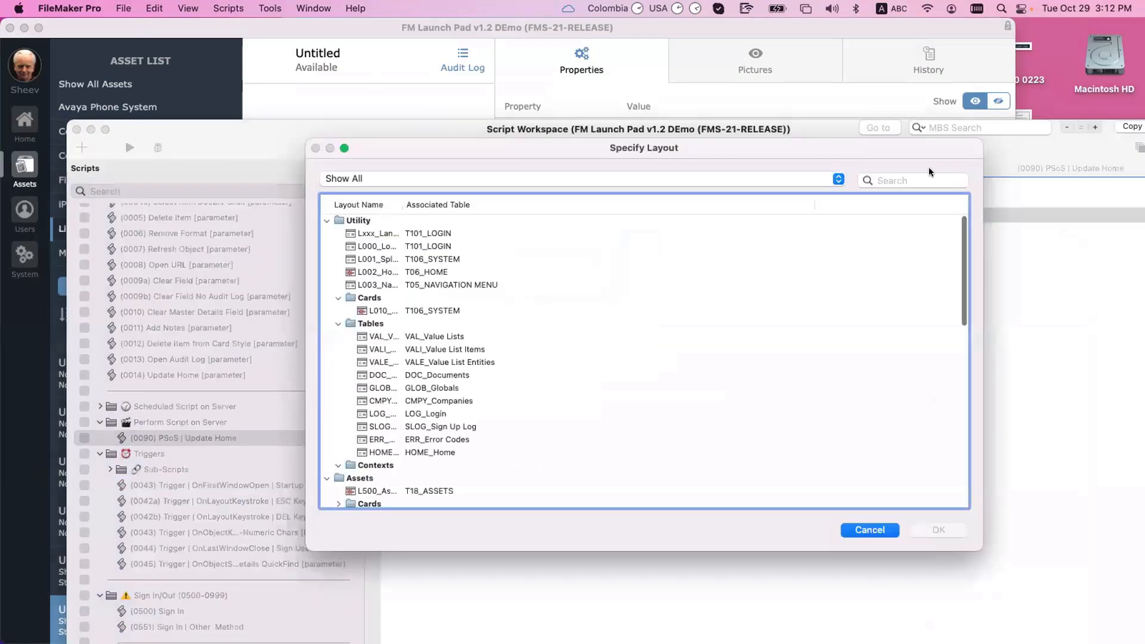
# Step: Search layouts for 'home' and 't06', cancel to keep the original layout, and save the script
pyautogui.click(929, 183)
pyautogui.write('home')
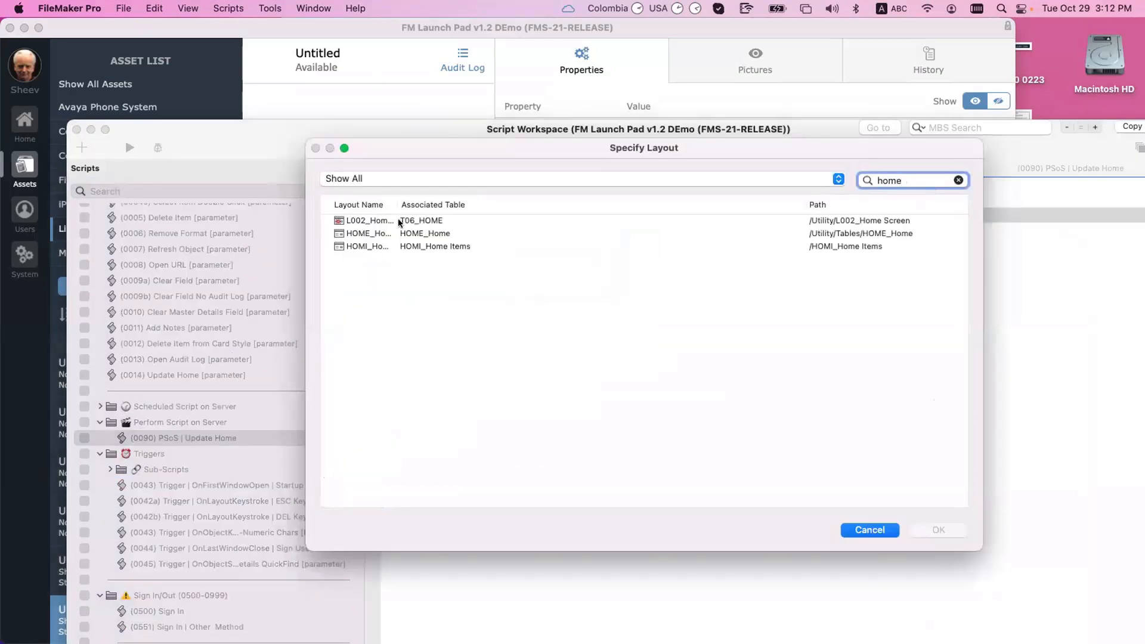
pyautogui.click(399, 220)
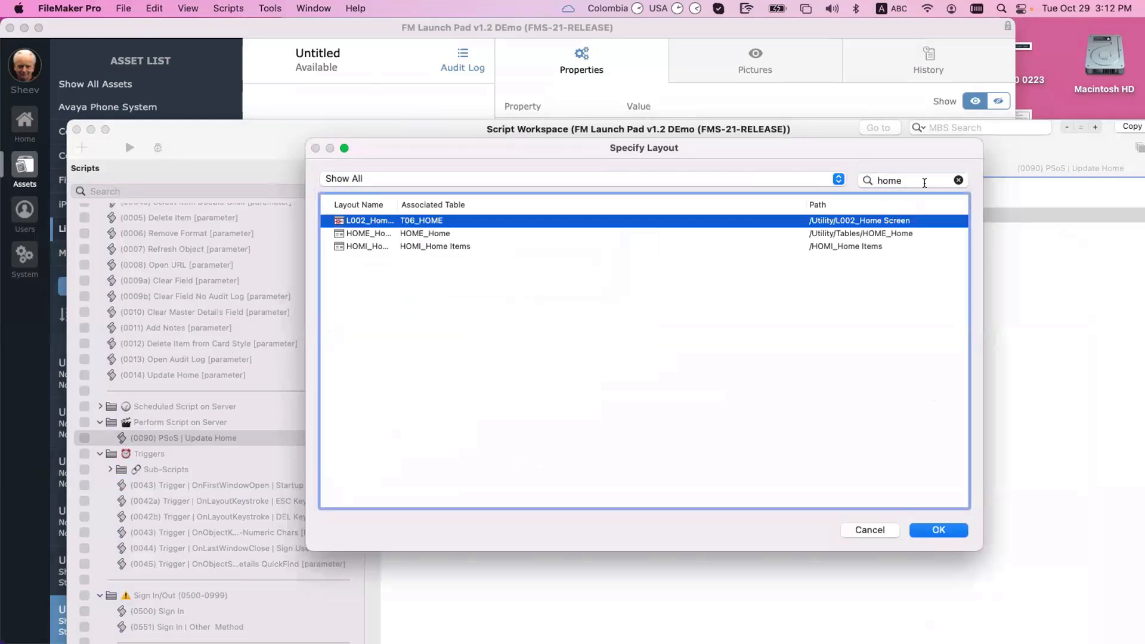
pyautogui.press('Tab')
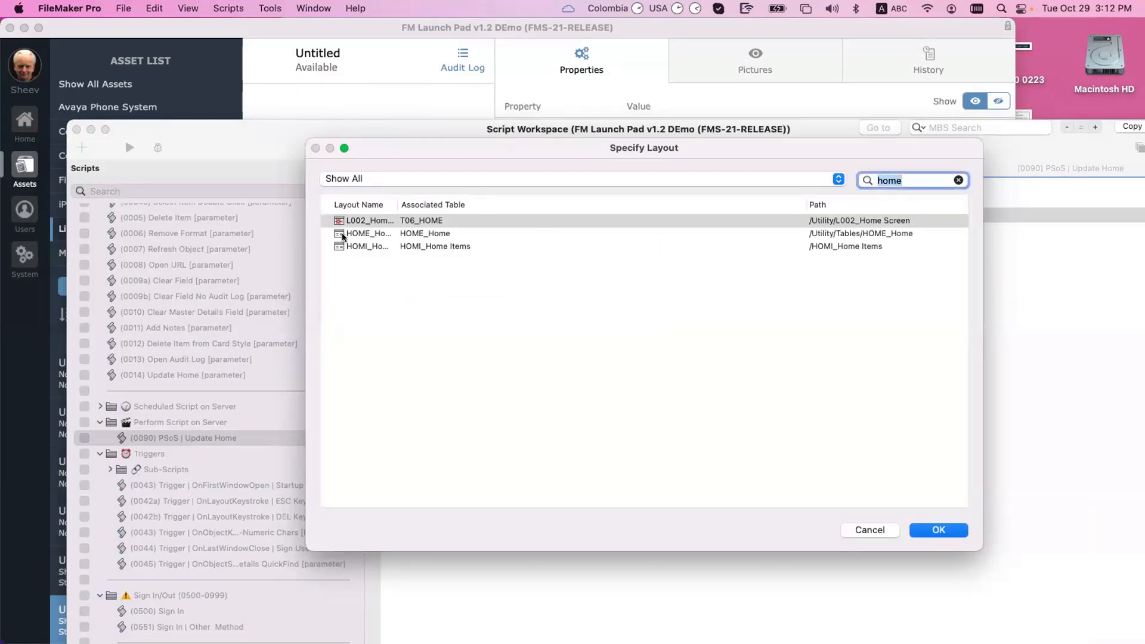
pyautogui.write('t06')
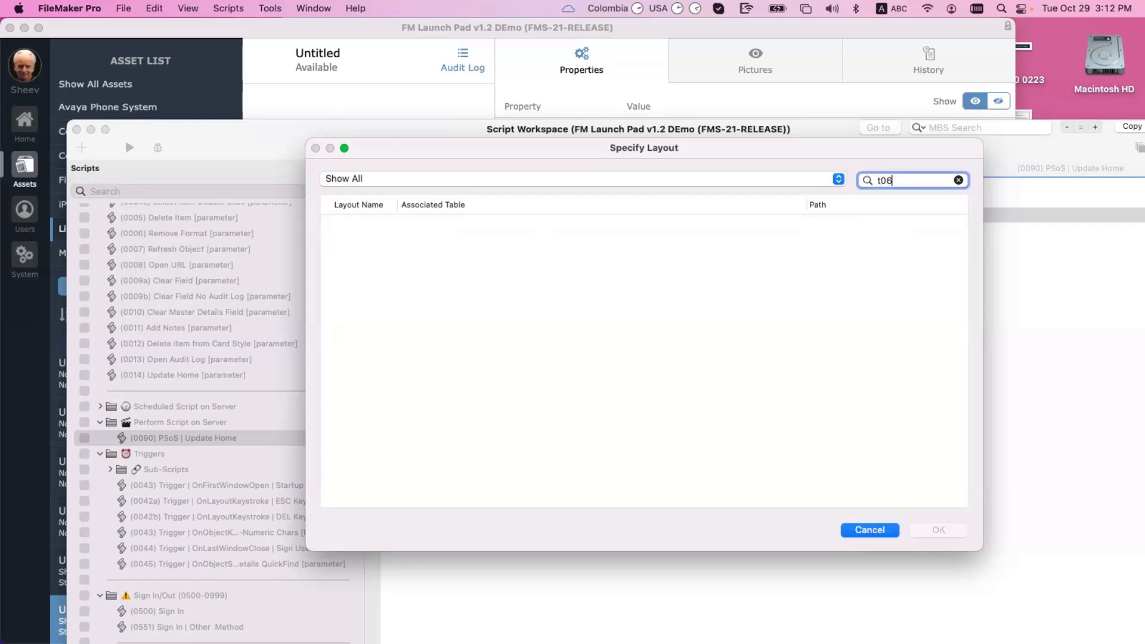
pyautogui.press('Escape')
pyautogui.press('Escape')
pyautogui.click(524, 276)
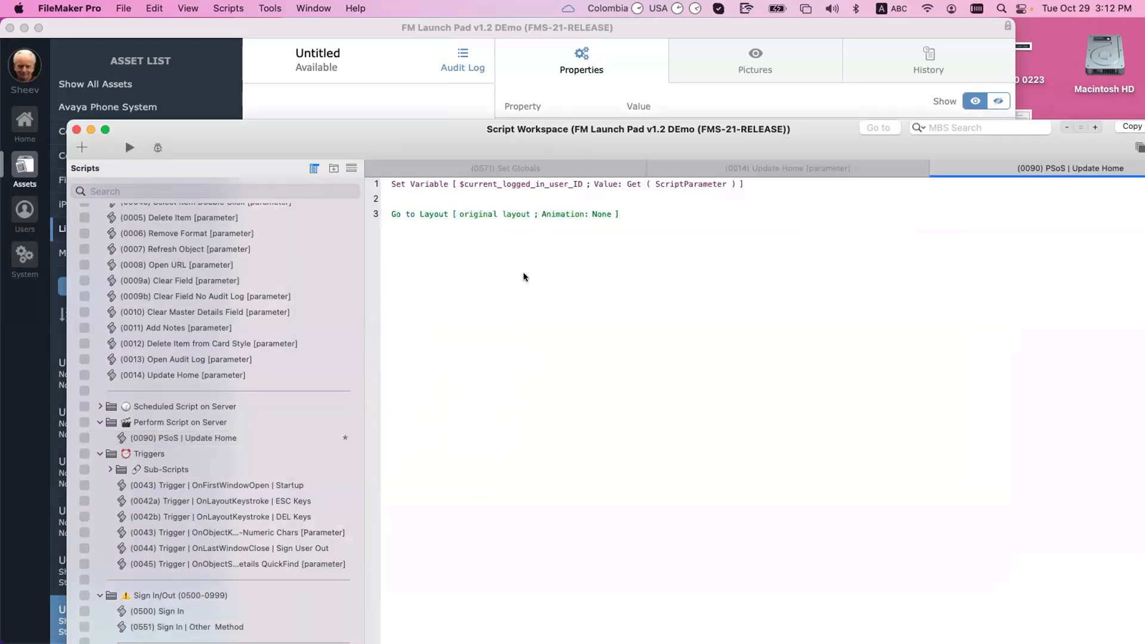
pyautogui.press('super+s')
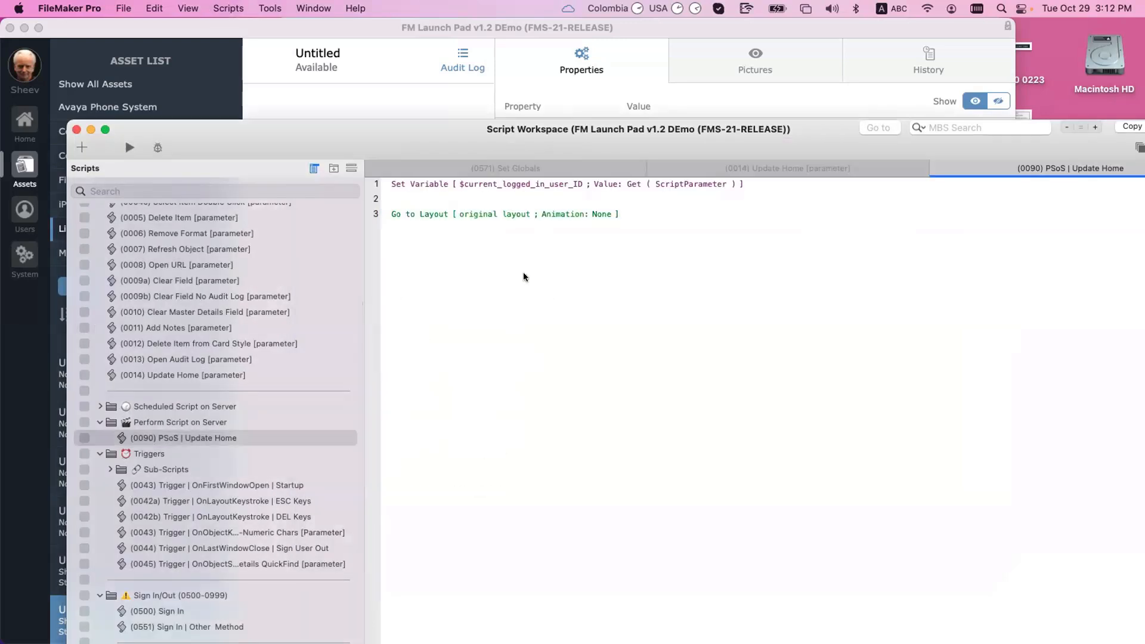
pyautogui.press('super+w')
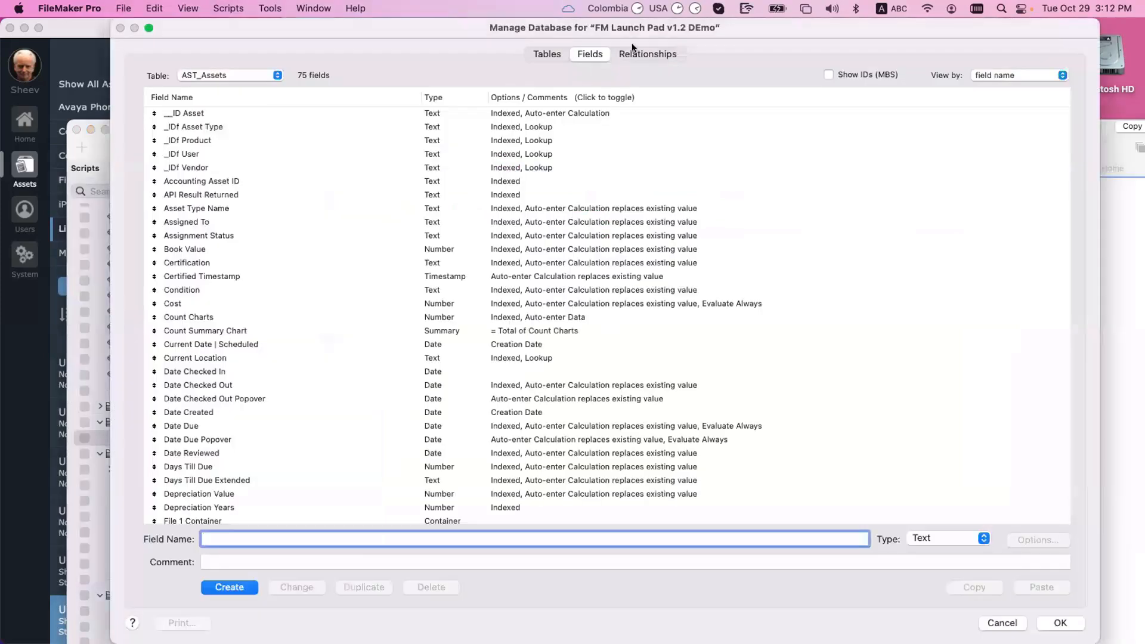
# Step: Inspect T06_HOME in the relationships graph, discard any schema changes, and open Manage Layouts
pyautogui.click(635, 53)
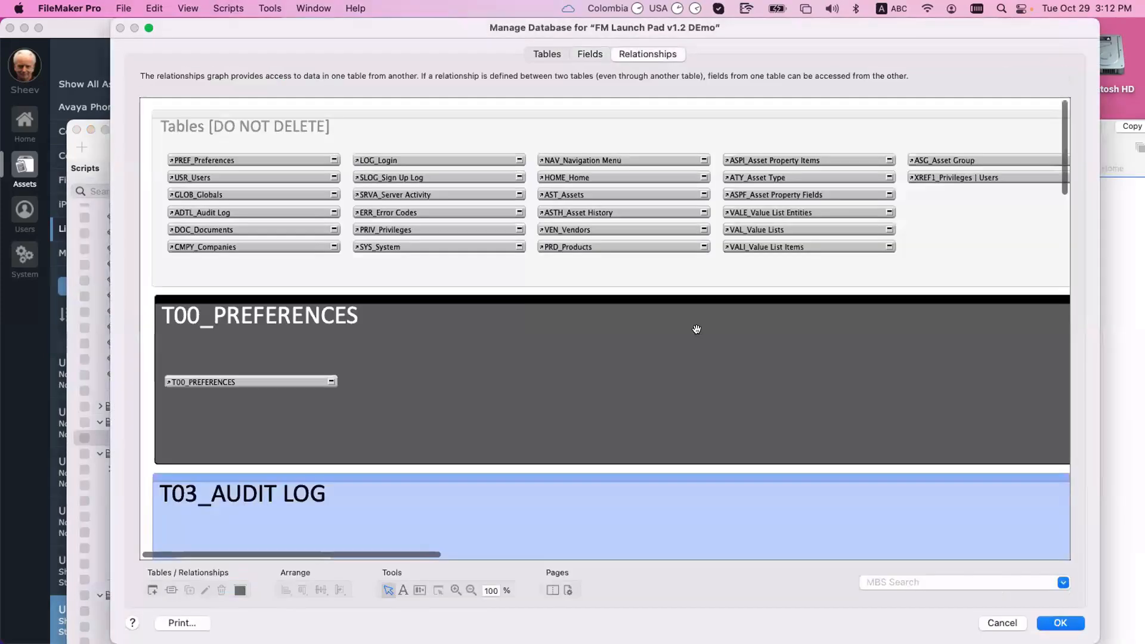
pyautogui.hscroll(10, 697, 328)
pyautogui.hscroll(10, 699, 328)
pyautogui.scroll(-10, 700, 328)
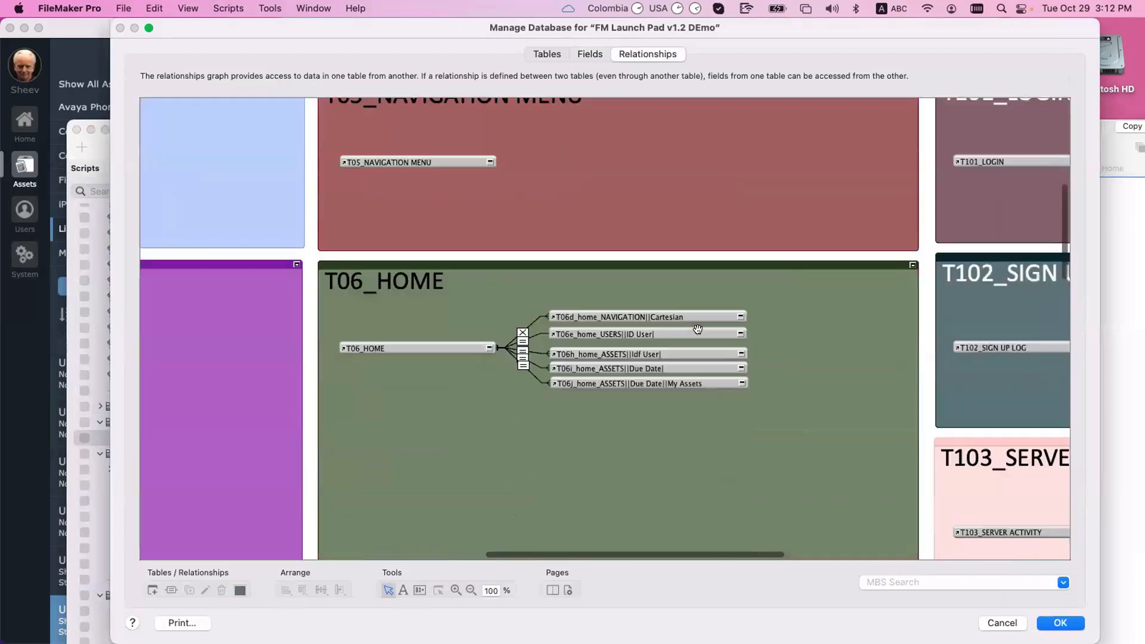
pyautogui.click(389, 303)
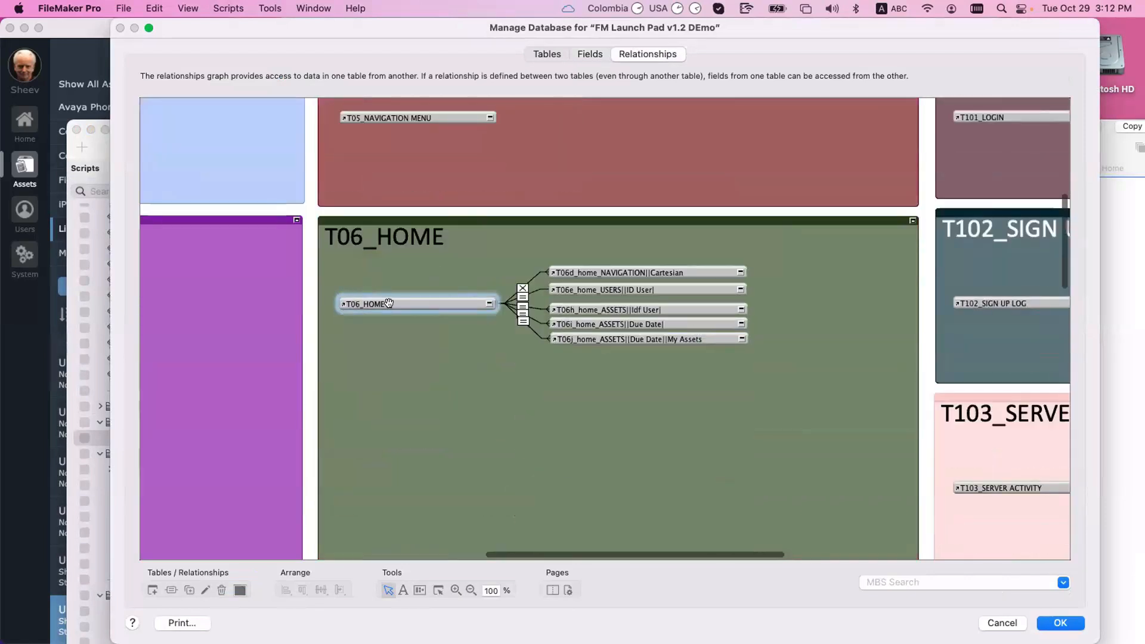
pyautogui.press('Escape')
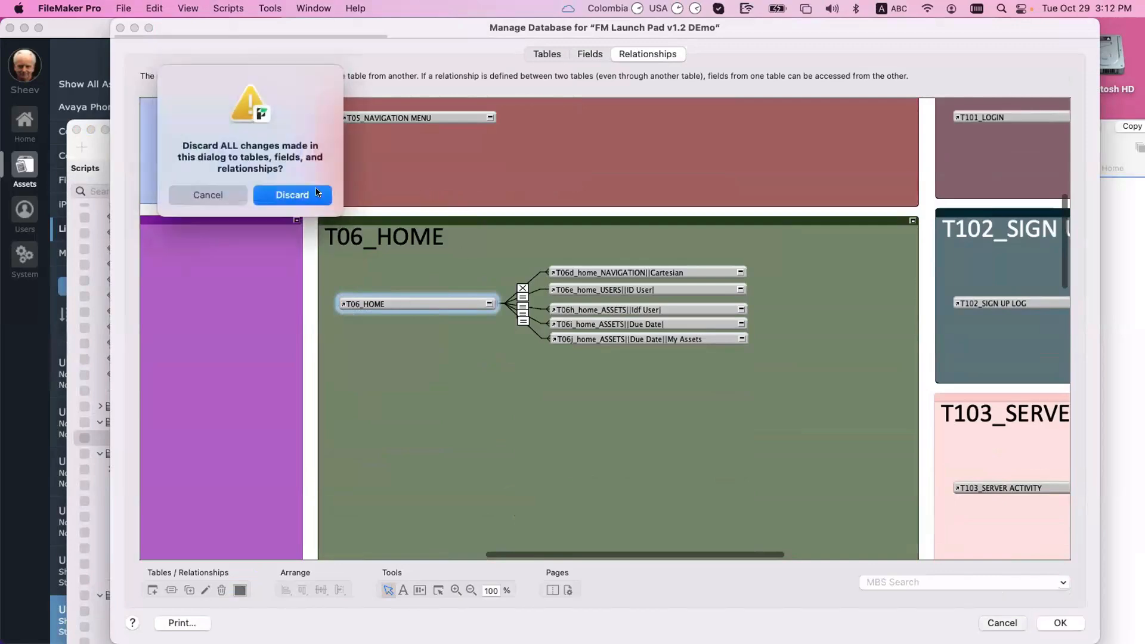
pyautogui.press('Return')
pyautogui.press('super+shift+l')
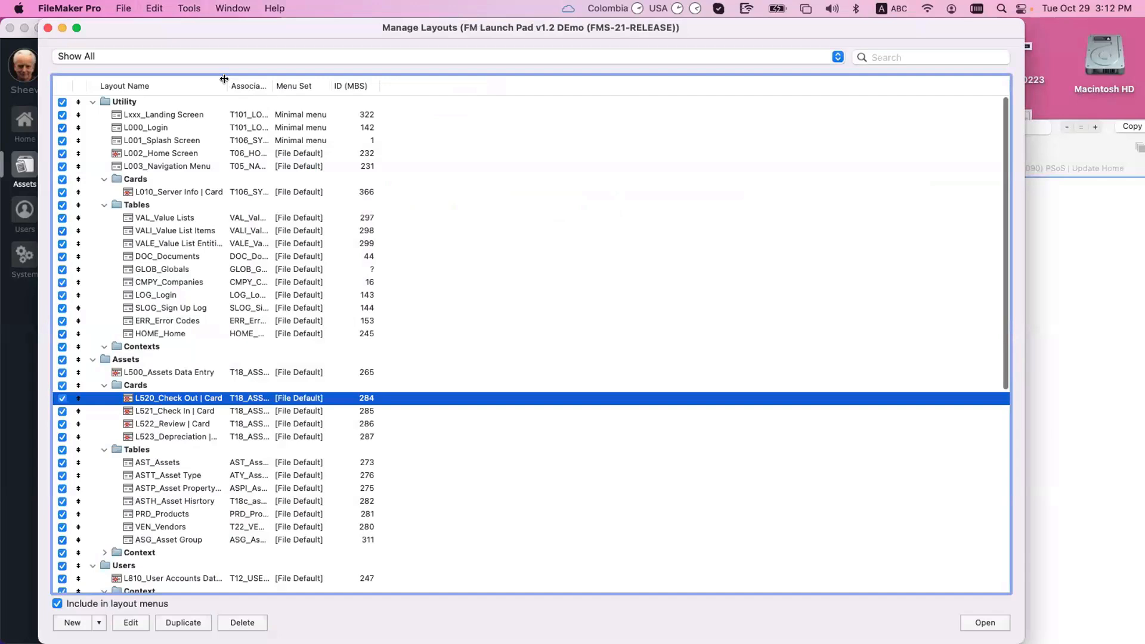
# Step: Try creating a new layout in the Contexts folder, dismissing the access-privileges warnings
pyautogui.moveTo(232, 87); pyautogui.dragTo(249, 80)
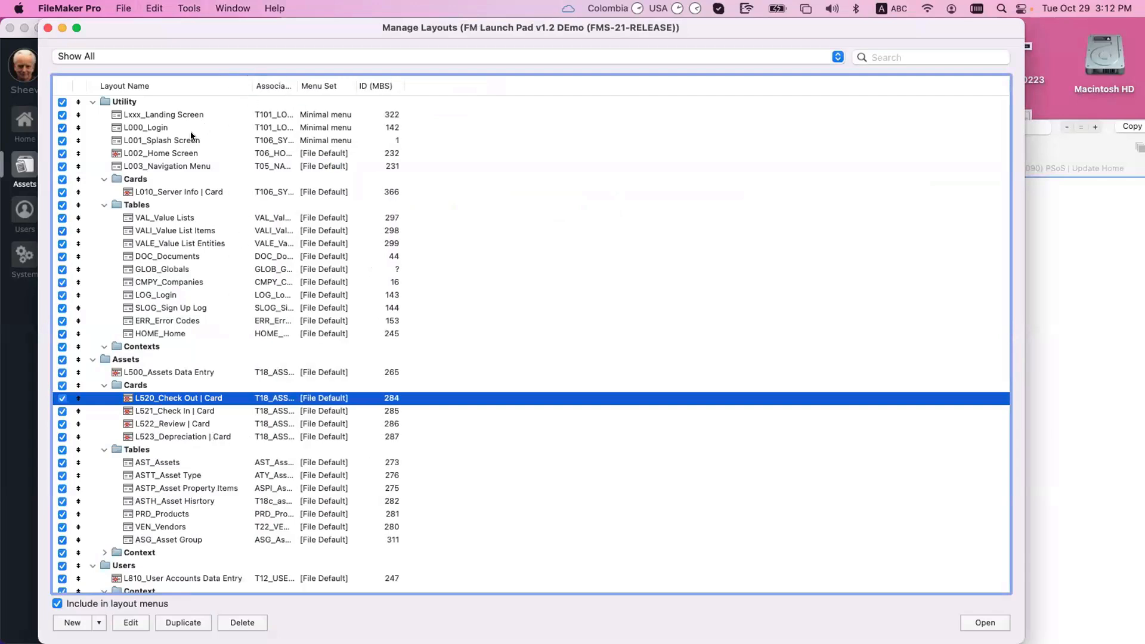
pyautogui.click(206, 157)
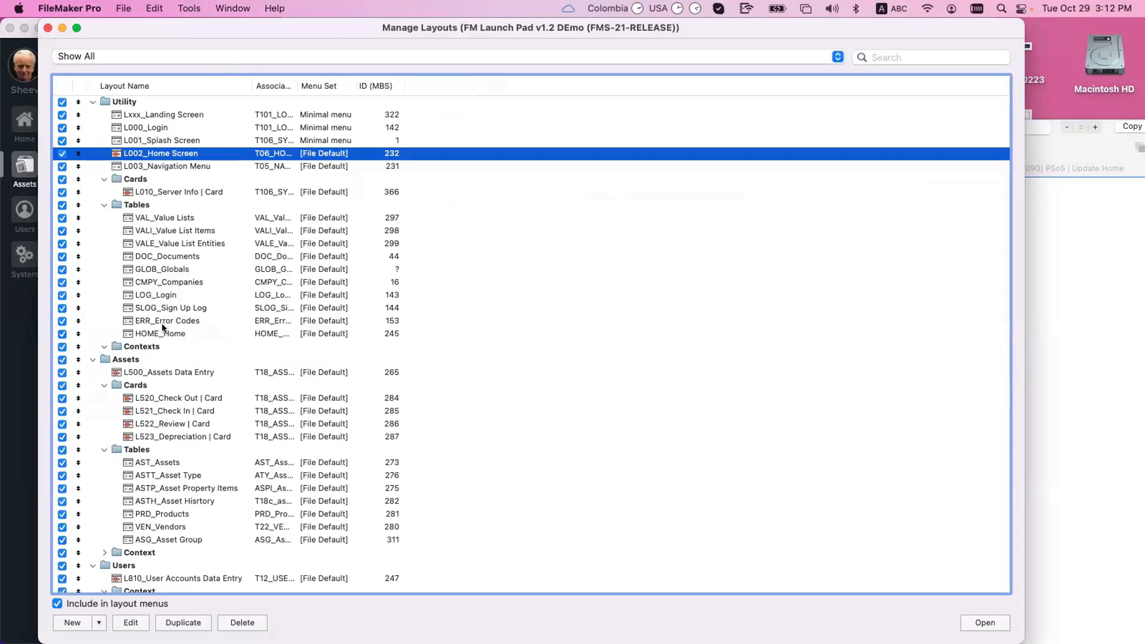
pyautogui.click(143, 347)
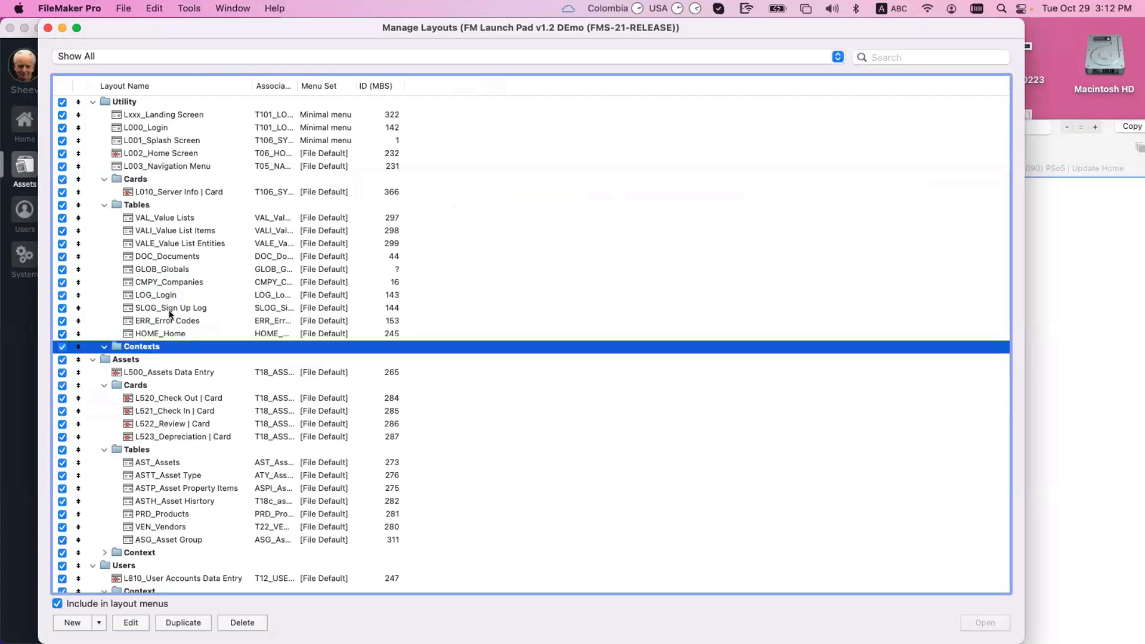
pyautogui.click(73, 623)
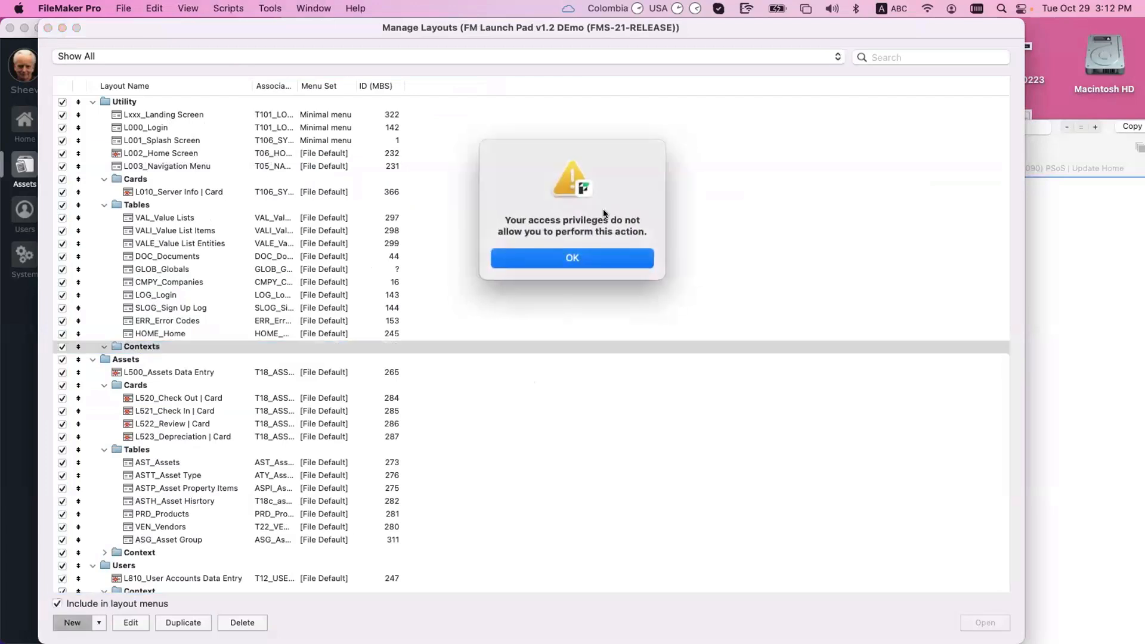
pyautogui.click(503, 261)
pyautogui.click(98, 623)
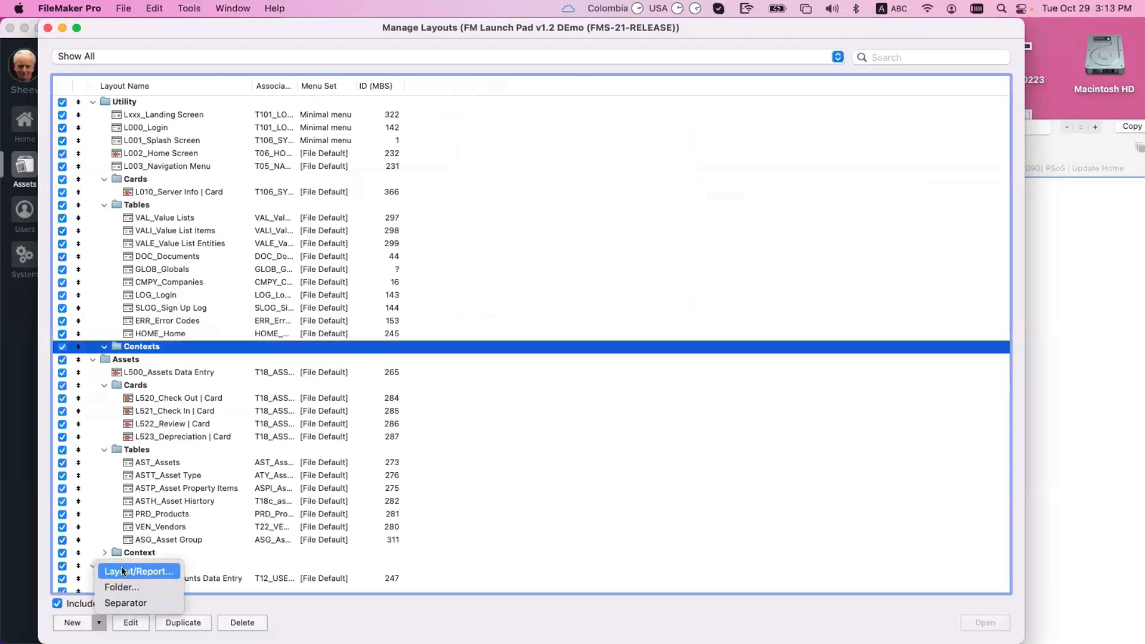
pyautogui.click(128, 571)
pyautogui.click(523, 269)
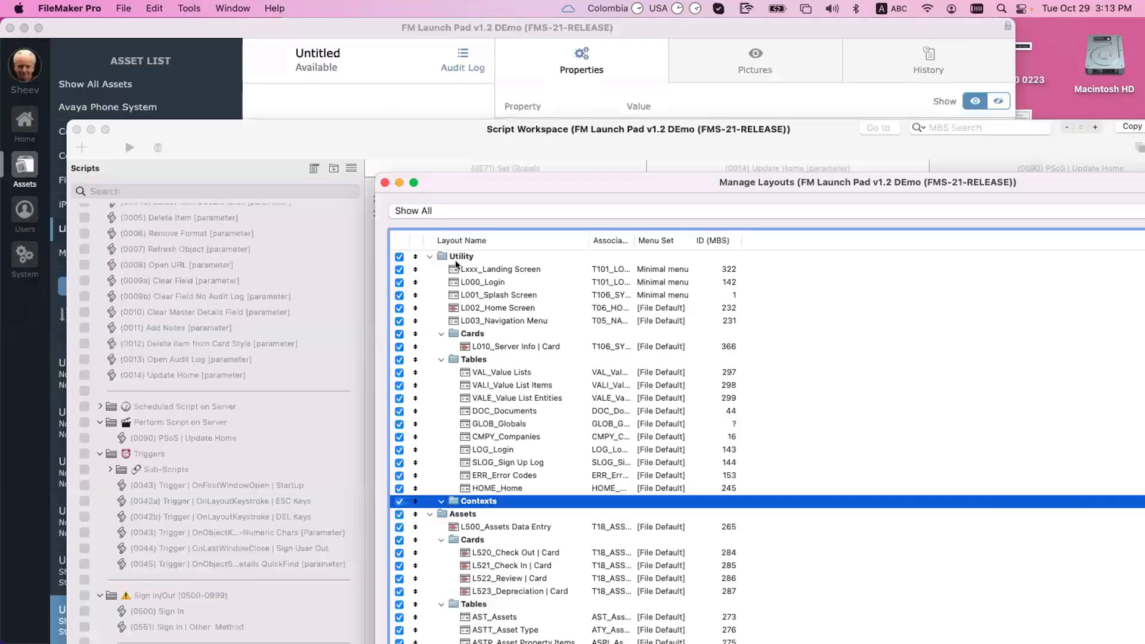
# Step: Close the layouts list and cancel the pending Check-Out popover without saving
pyautogui.click(385, 182)
pyautogui.click(294, 139)
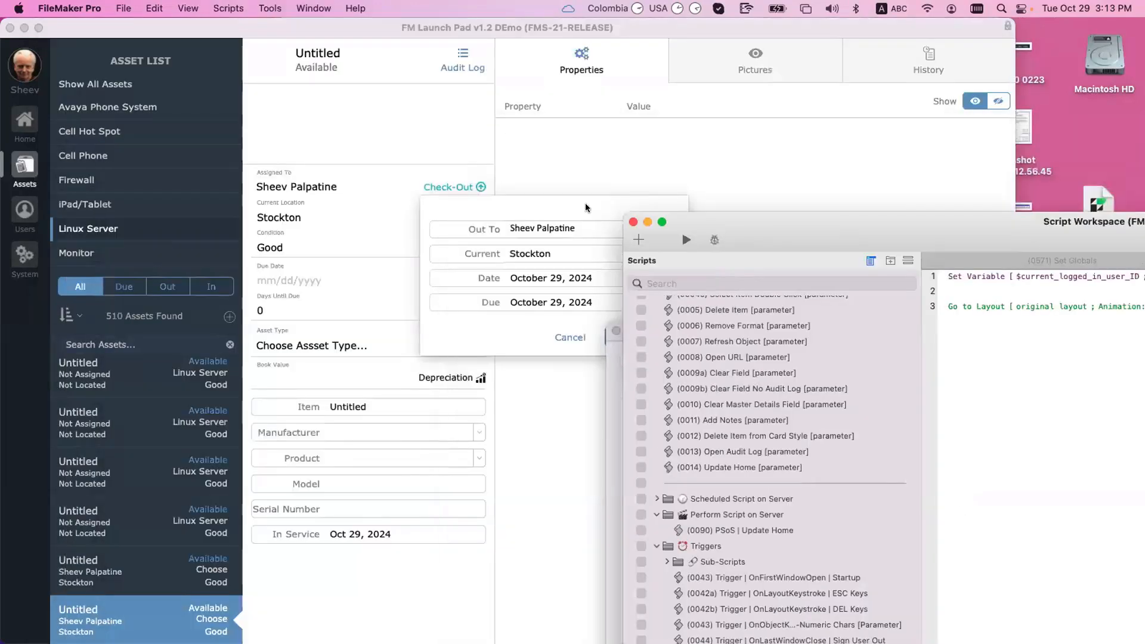
pyautogui.click(586, 204)
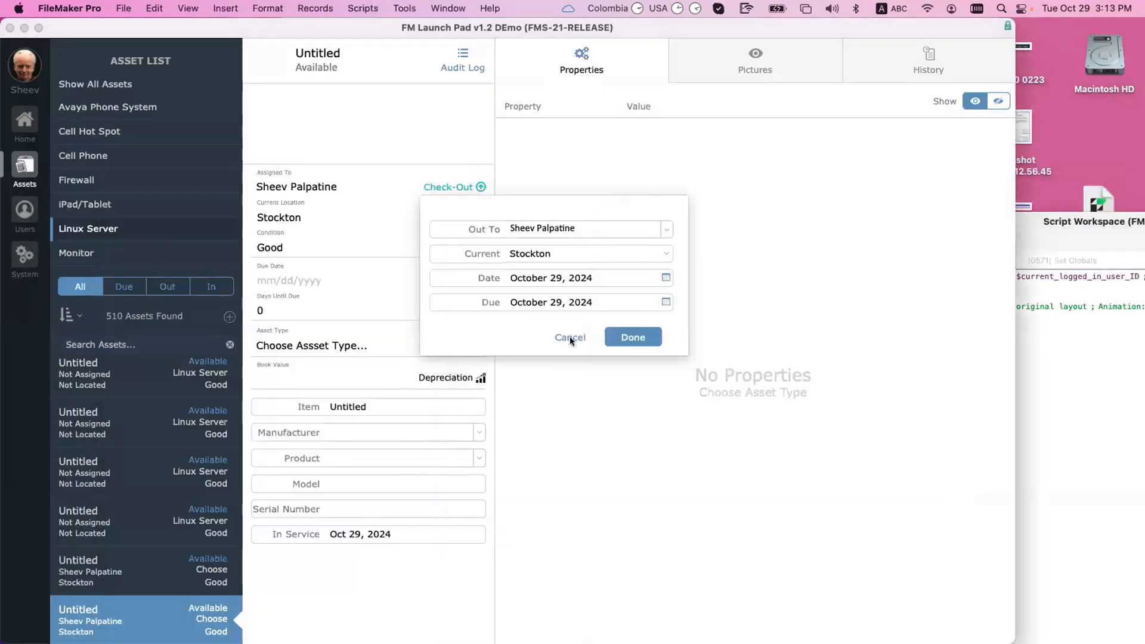
pyautogui.click(570, 336)
pyautogui.click(1043, 238)
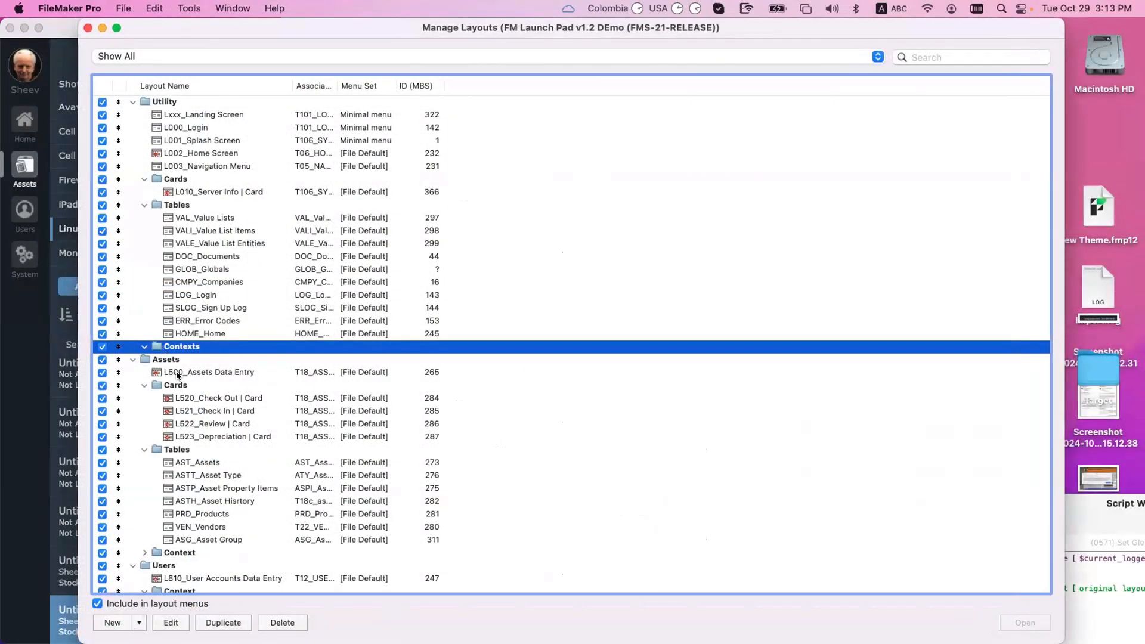
# Step: Start a new layout in Contexts showing records from the T06_HOME table
pyautogui.click(112, 622)
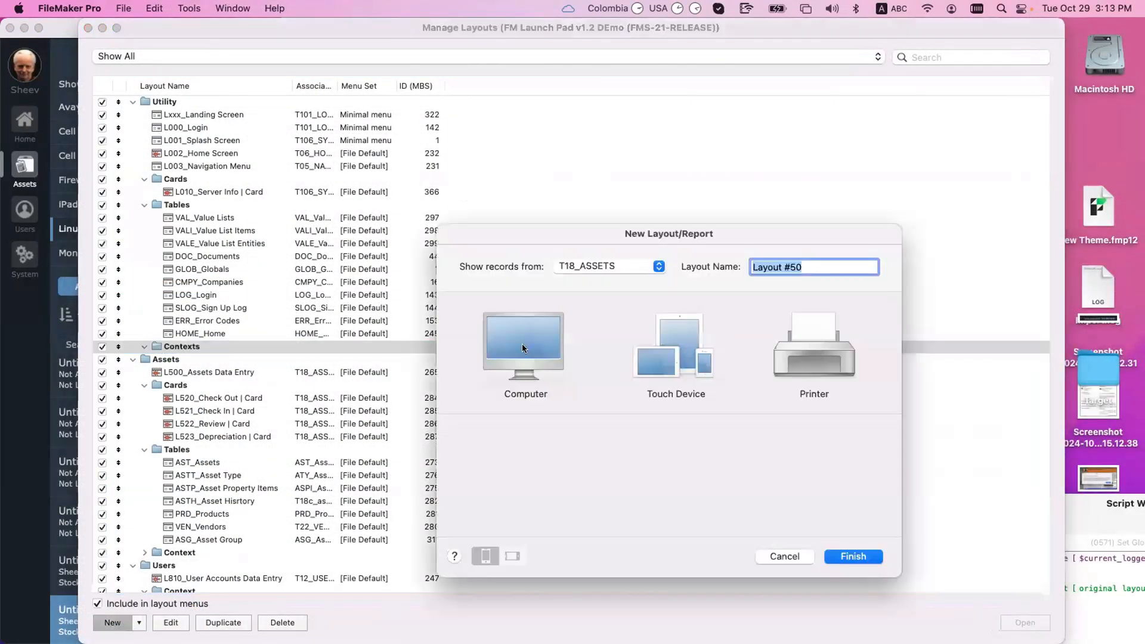
pyautogui.click(621, 266)
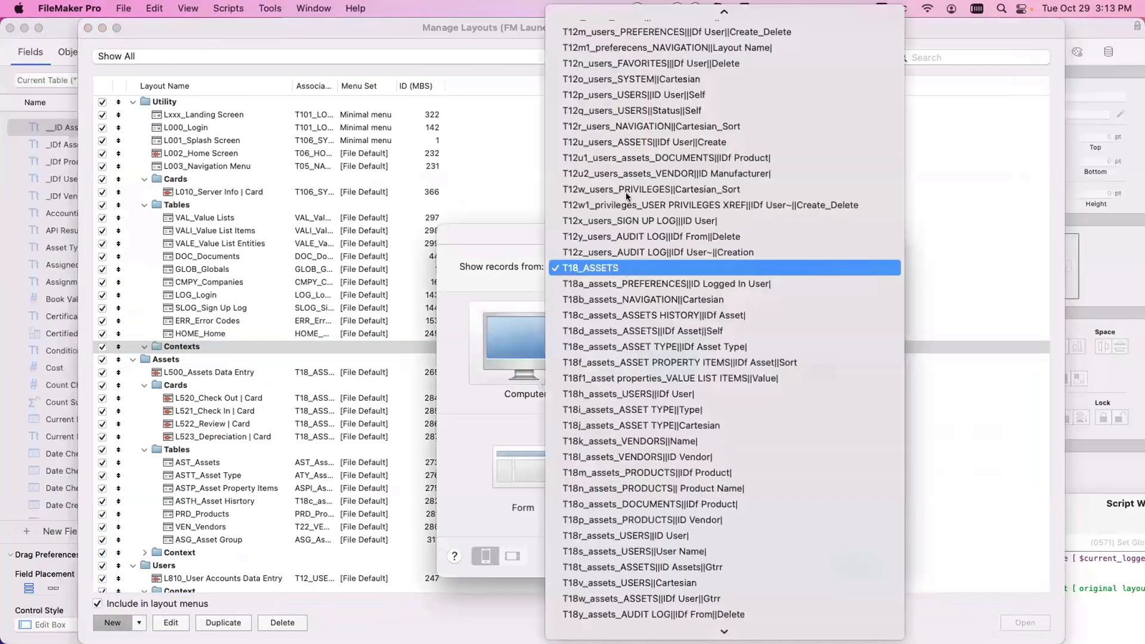
pyautogui.scroll(1, 614, 158)
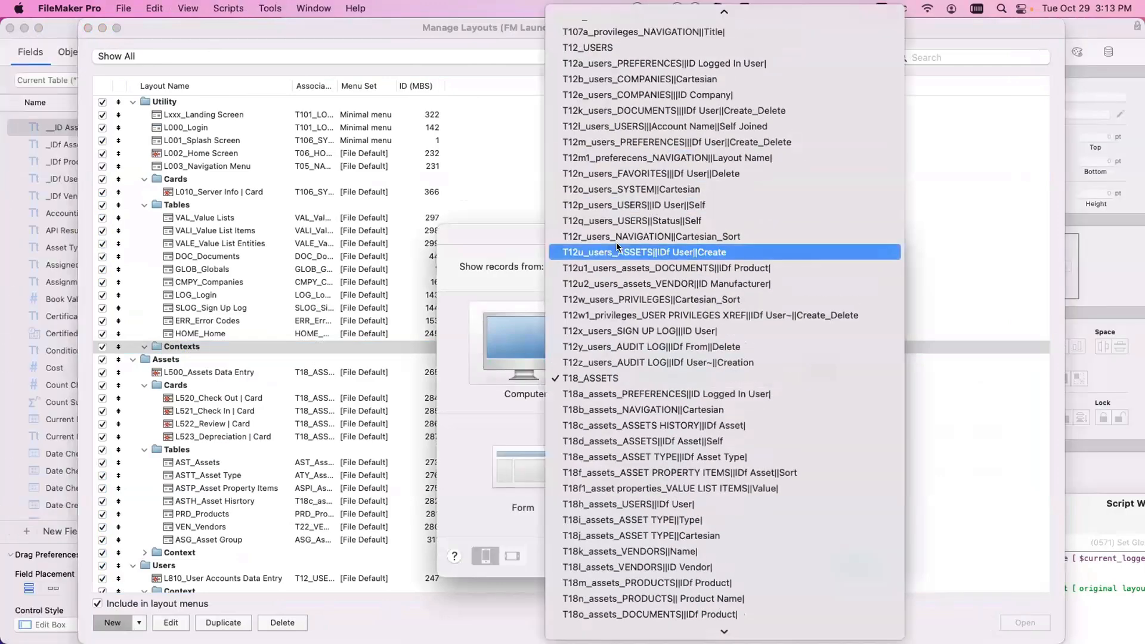
pyautogui.scroll(15, 616, 245)
pyautogui.scroll(-8, 616, 246)
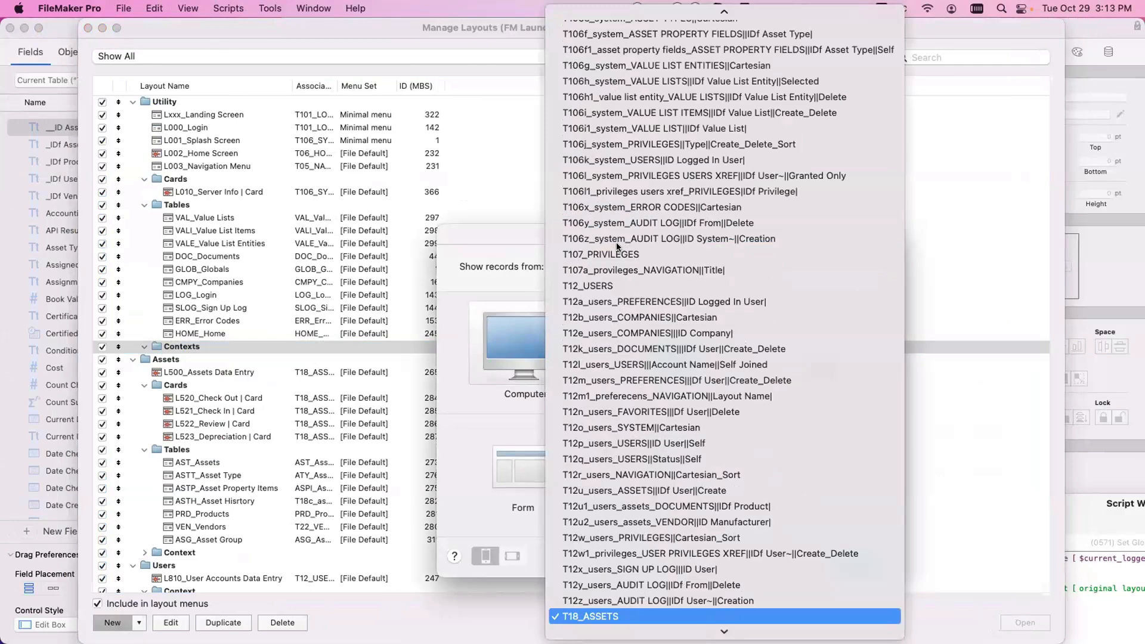
pyautogui.scroll(5, 616, 246)
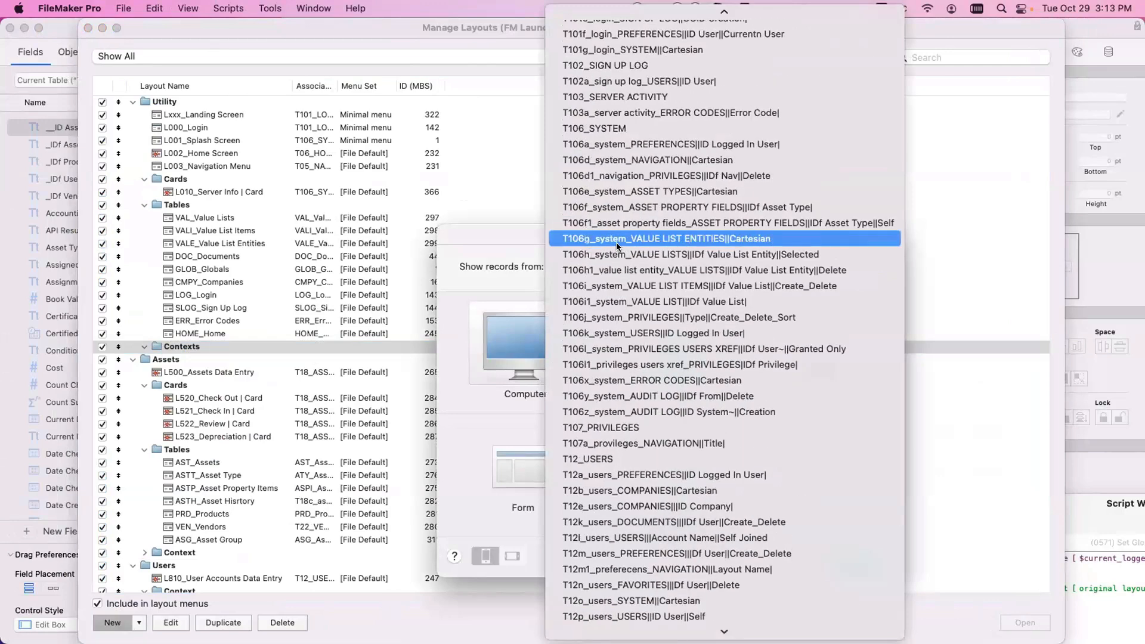
pyautogui.scroll(8, 617, 242)
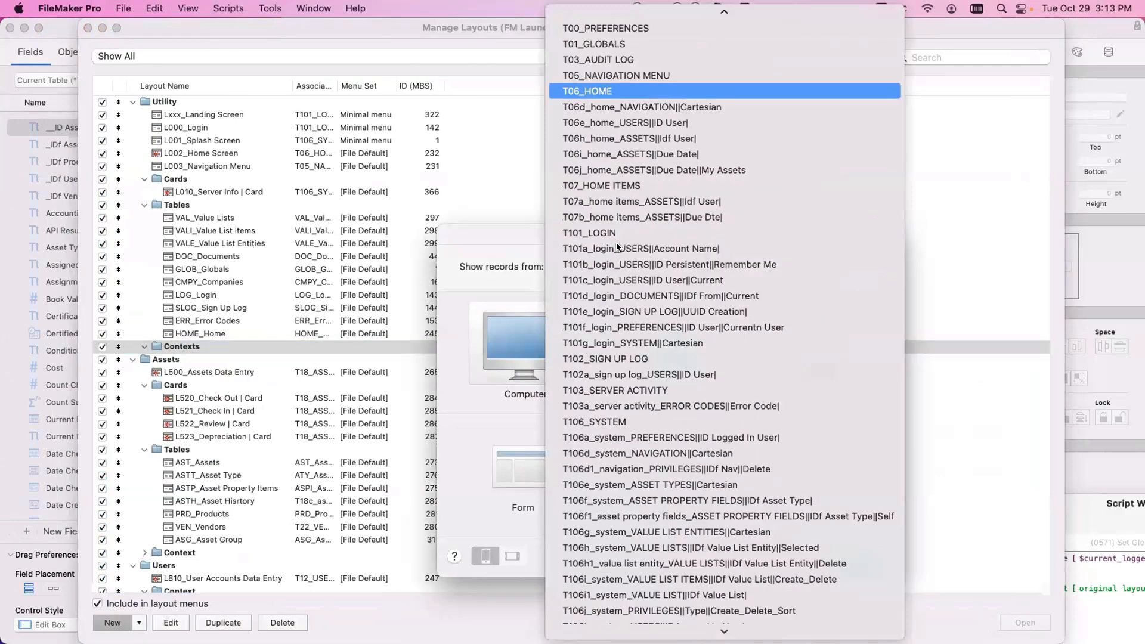
pyautogui.press('Return')
# Step: Make it a Form layout named T06_Home and finish creating it
pyautogui.click(729, 480)
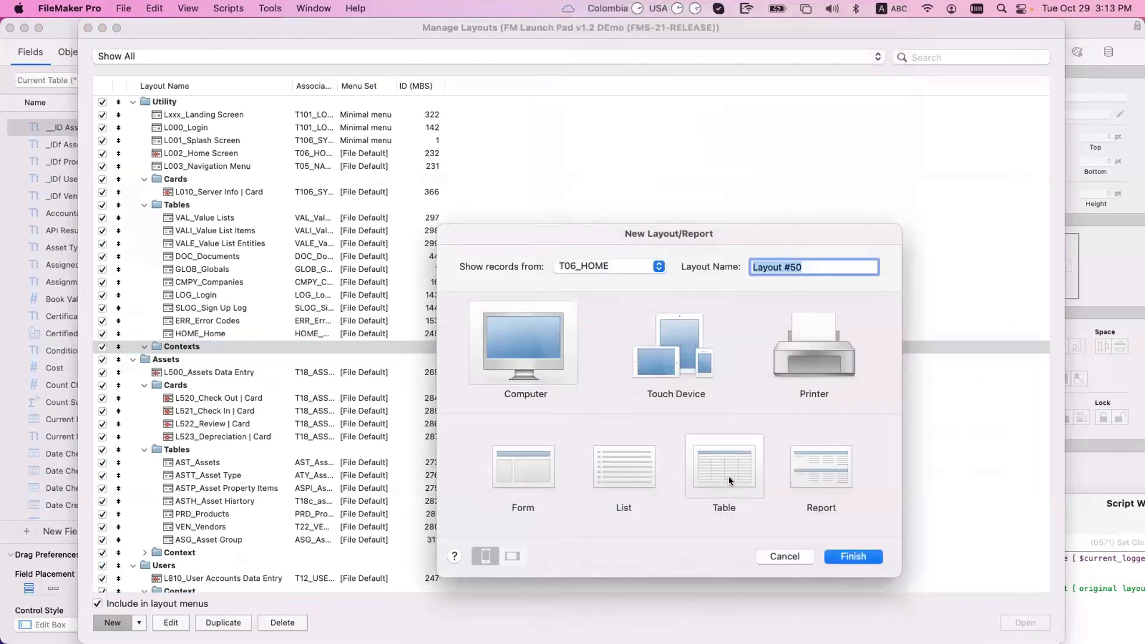
pyautogui.click(510, 473)
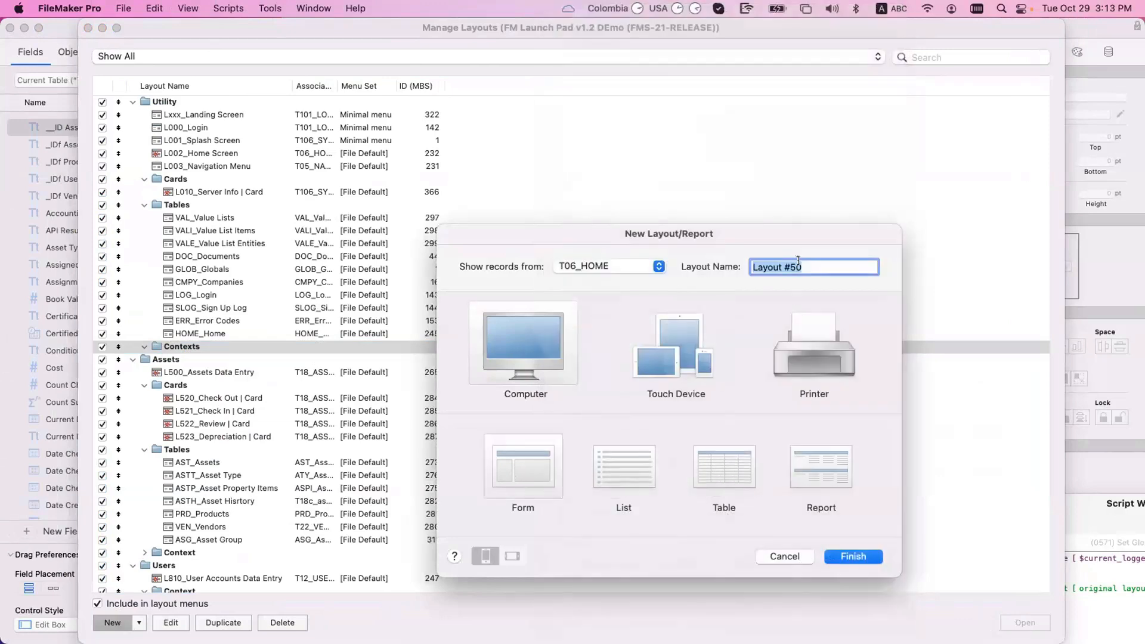
pyautogui.write('T06_H')
pyautogui.press('BackSpace')
pyautogui.write('home')
pyautogui.press('BackSpace')
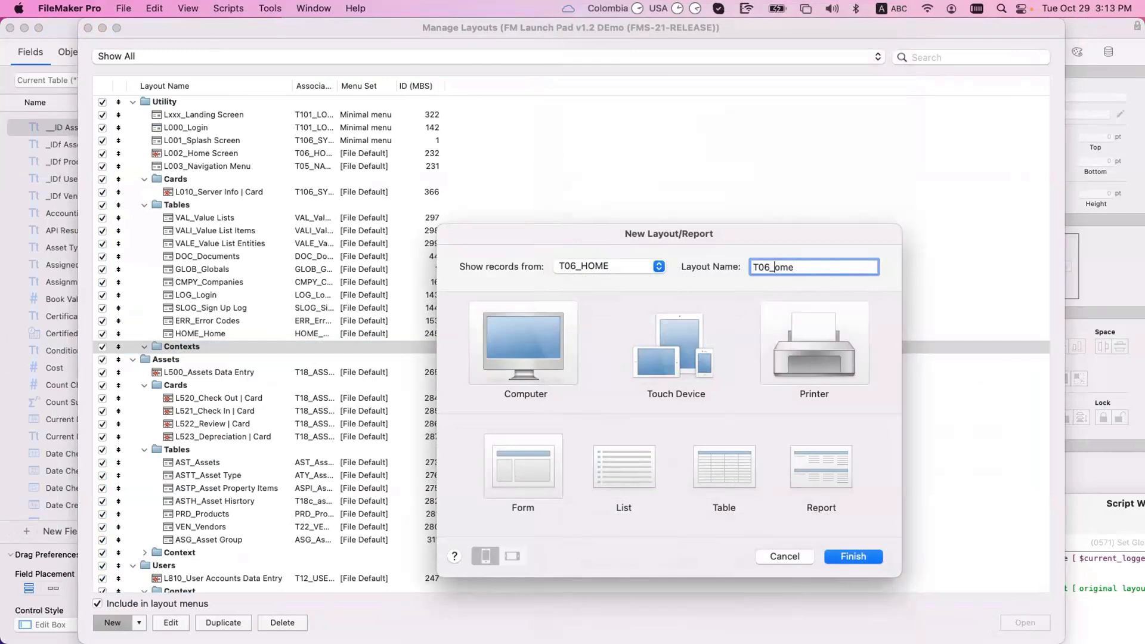
pyautogui.write('M')
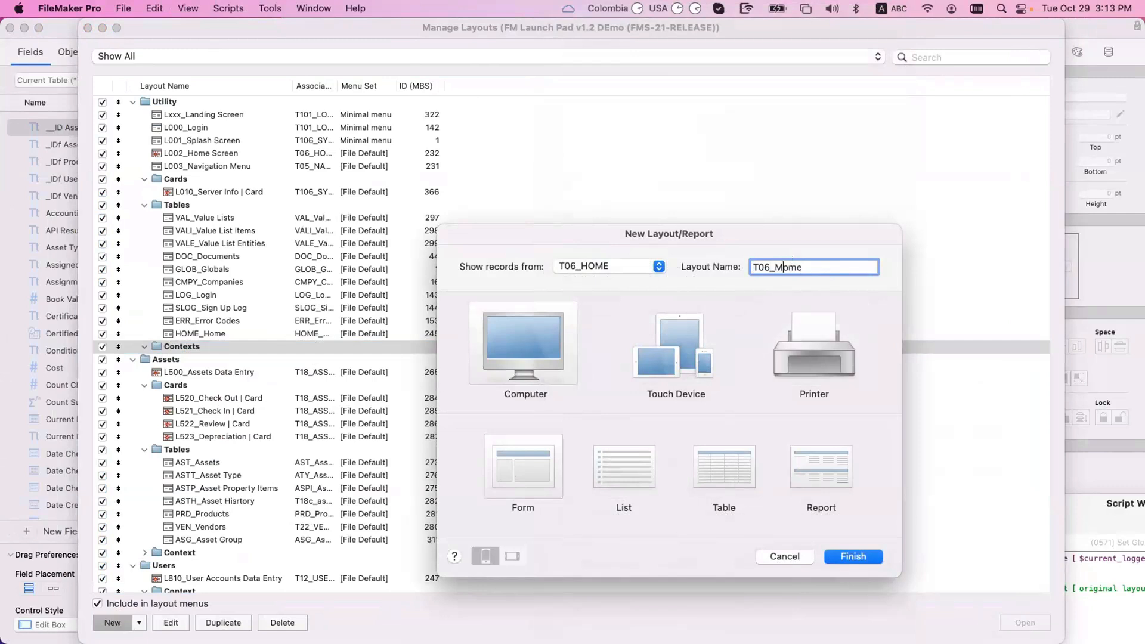
pyautogui.press('BackSpace')
pyautogui.click(857, 557)
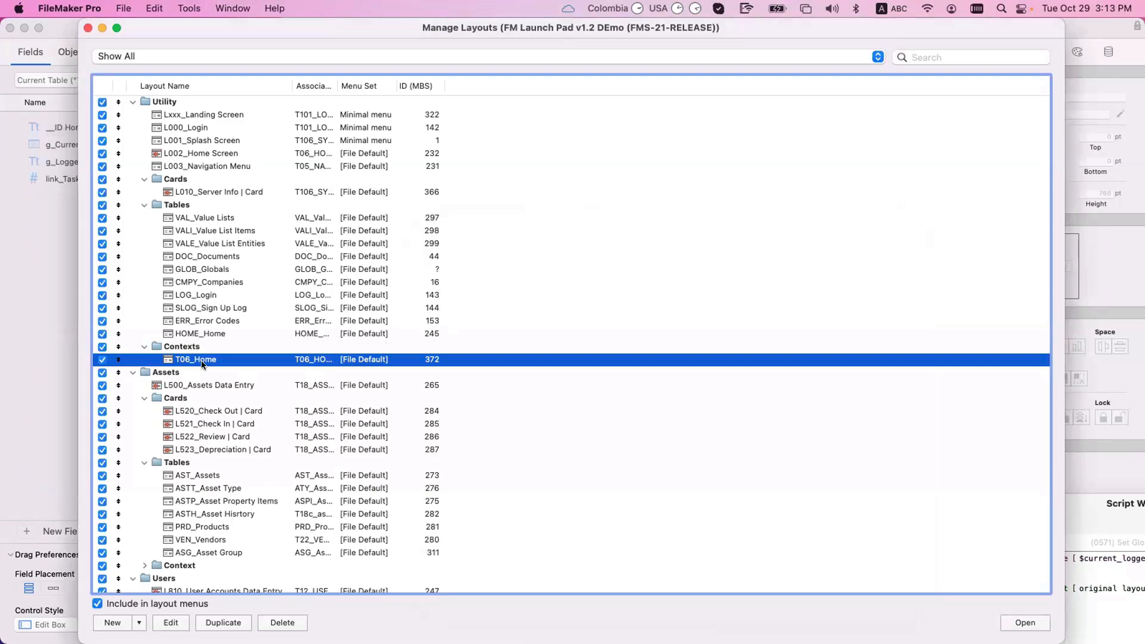
# Step: Close Manage Layouts and switch to the Utility > L002_Home Screen layout
pyautogui.click(88, 27)
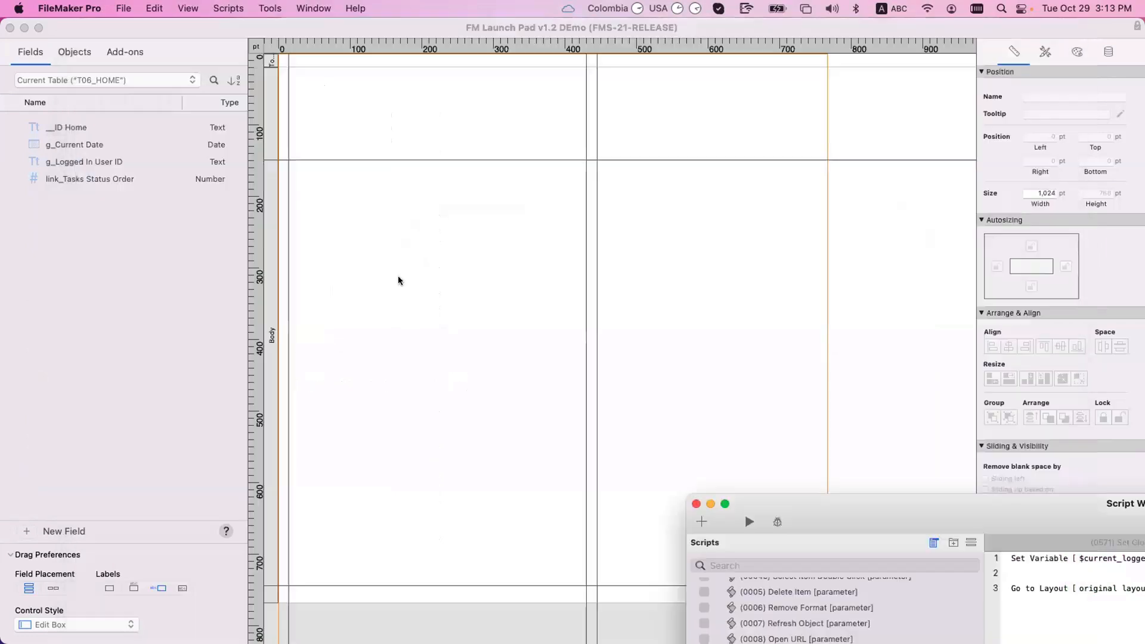
pyautogui.click(463, 287)
pyautogui.moveTo(258, 29); pyautogui.dragTo(291, 190)
pyautogui.click(124, 248)
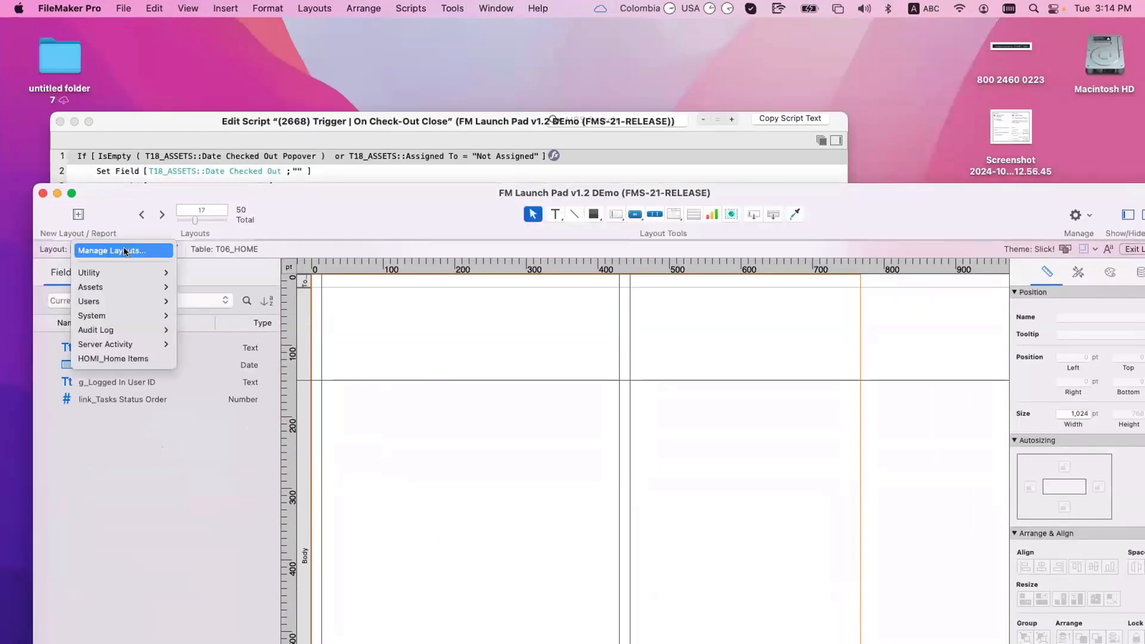
pyautogui.moveTo(132, 273)
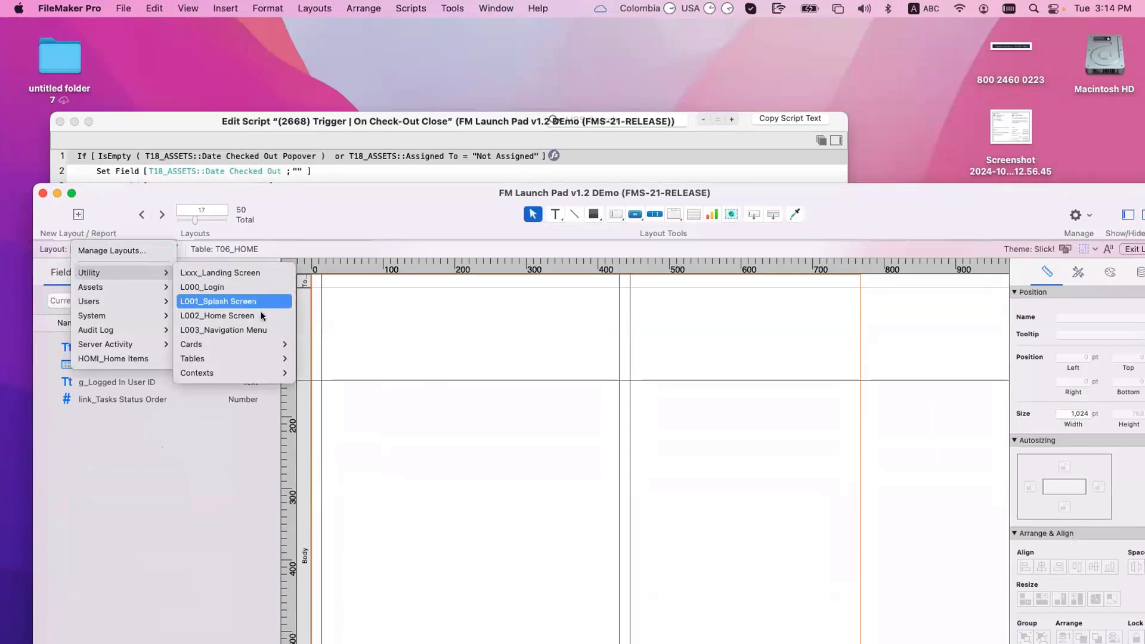
pyautogui.click(256, 315)
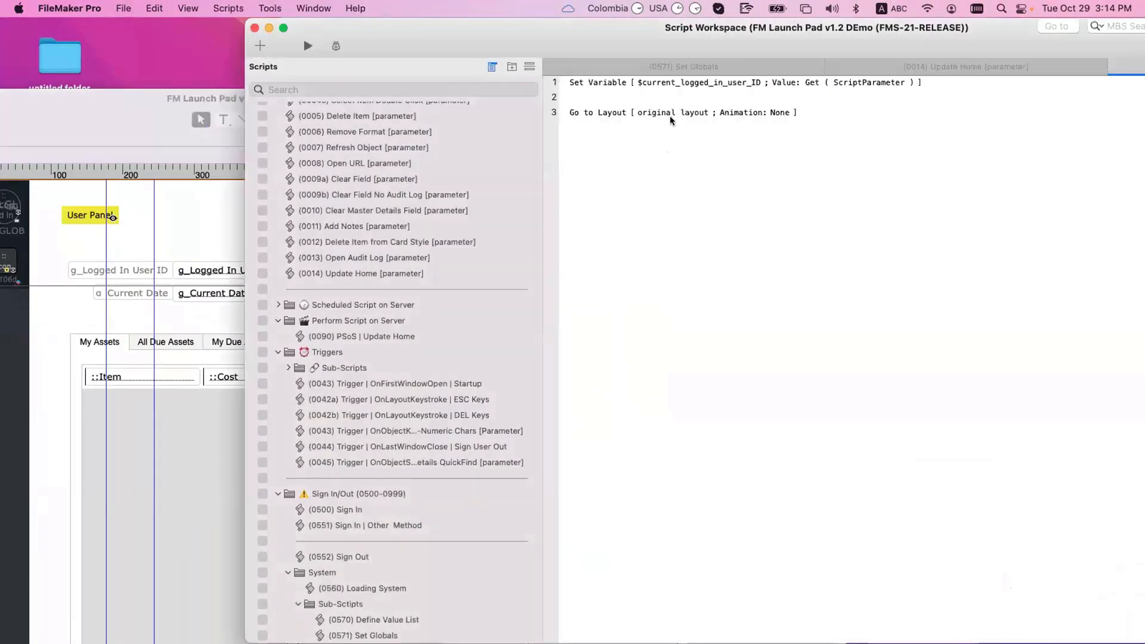
# Step: Set step 3's Go to Layout target to the T06_Home layout
pyautogui.click(670, 116)
pyautogui.click(692, 138)
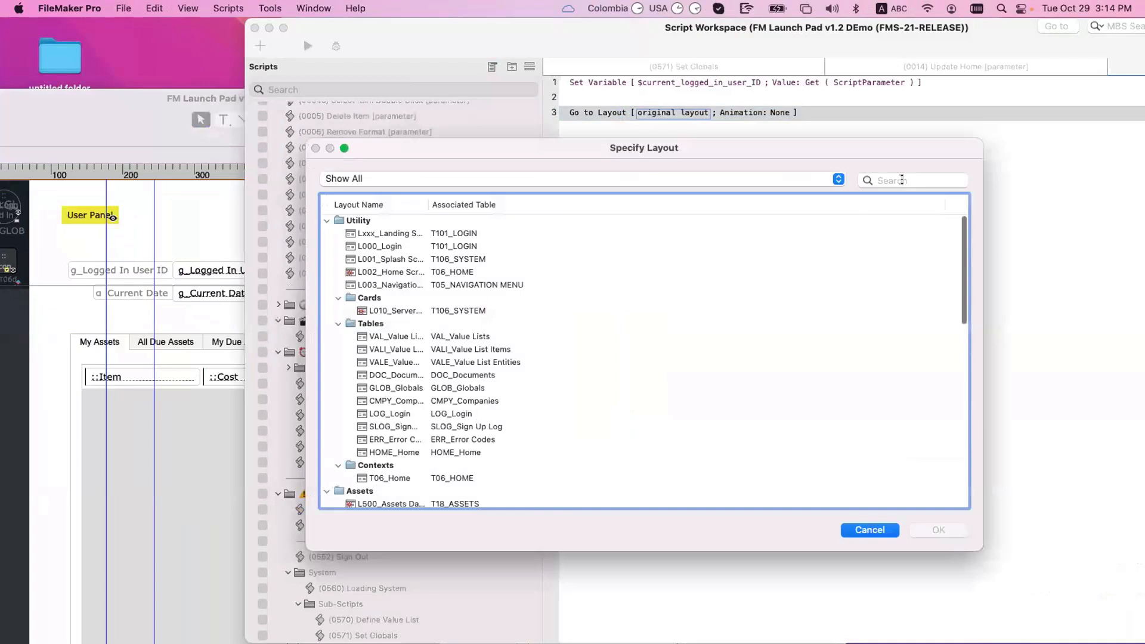
pyautogui.click(903, 180)
pyautogui.write('t30')
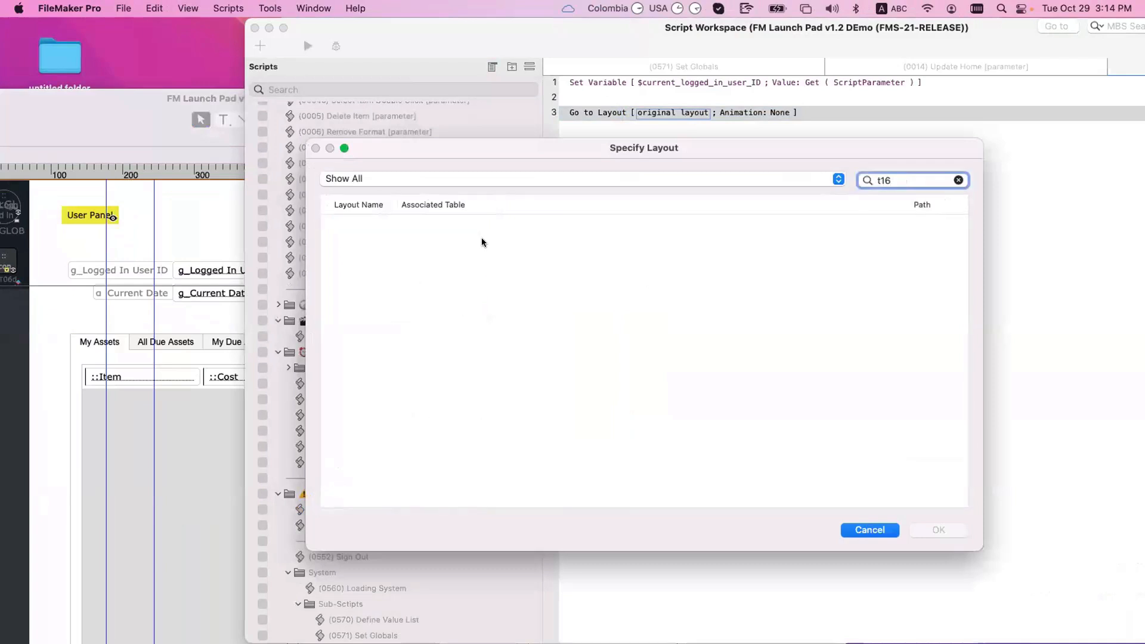
pyautogui.press('BackSpace')
pyautogui.press('BackSpace')
pyautogui.write('06')
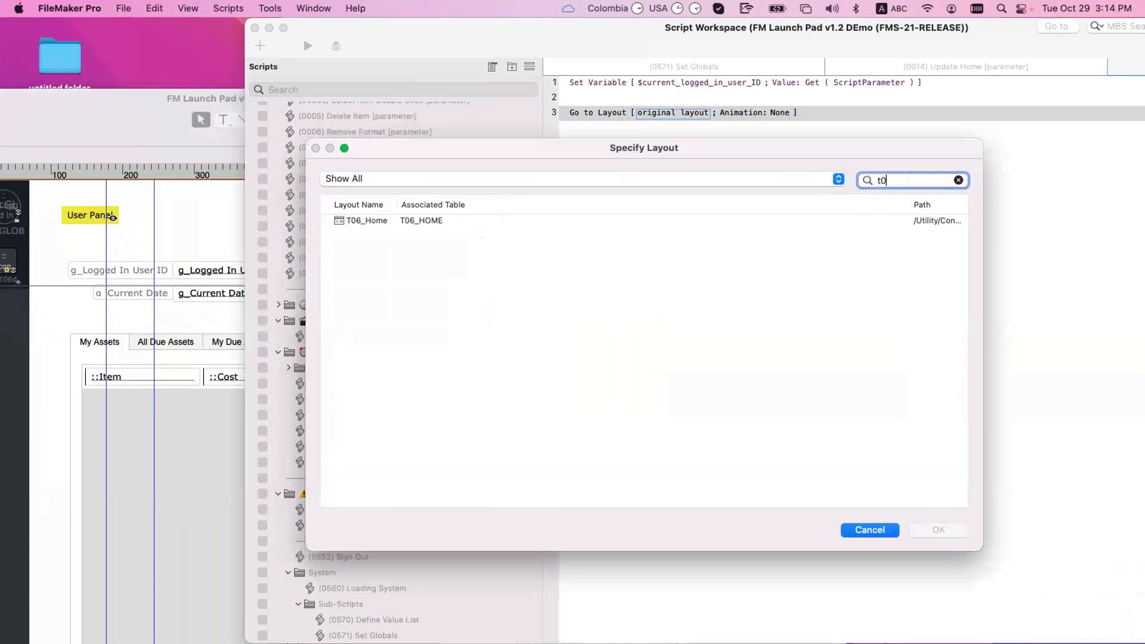
pyautogui.doubleClick(367, 220)
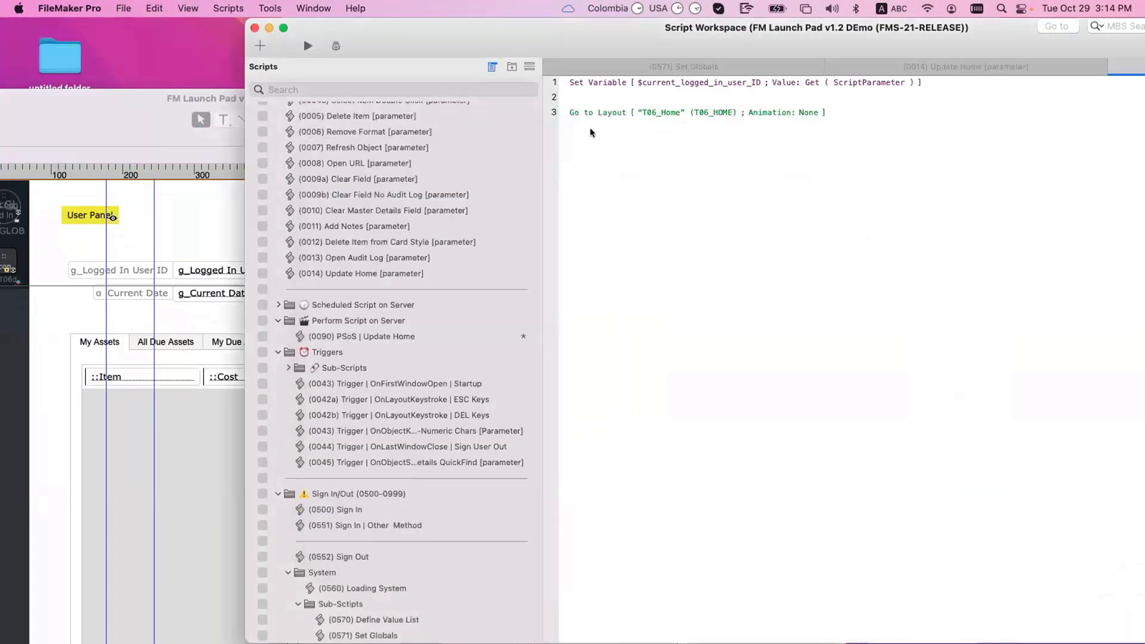
# Step: Add a Perform Find step after it and leave its find request empty
pyautogui.click(592, 112)
pyautogui.write('perfo')
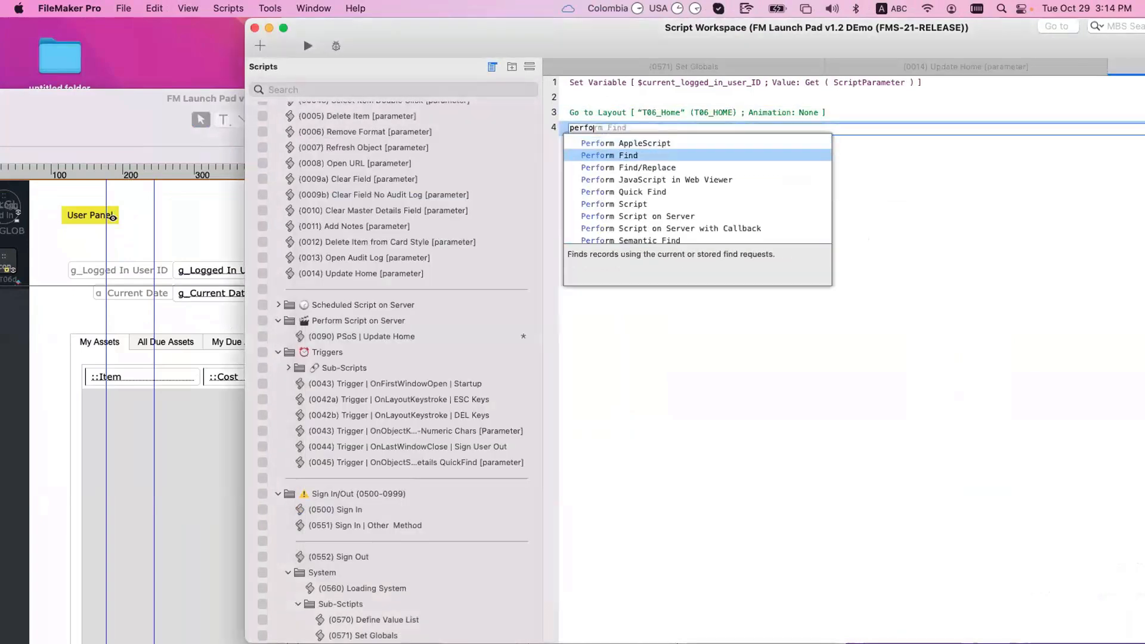
pyautogui.press('Return')
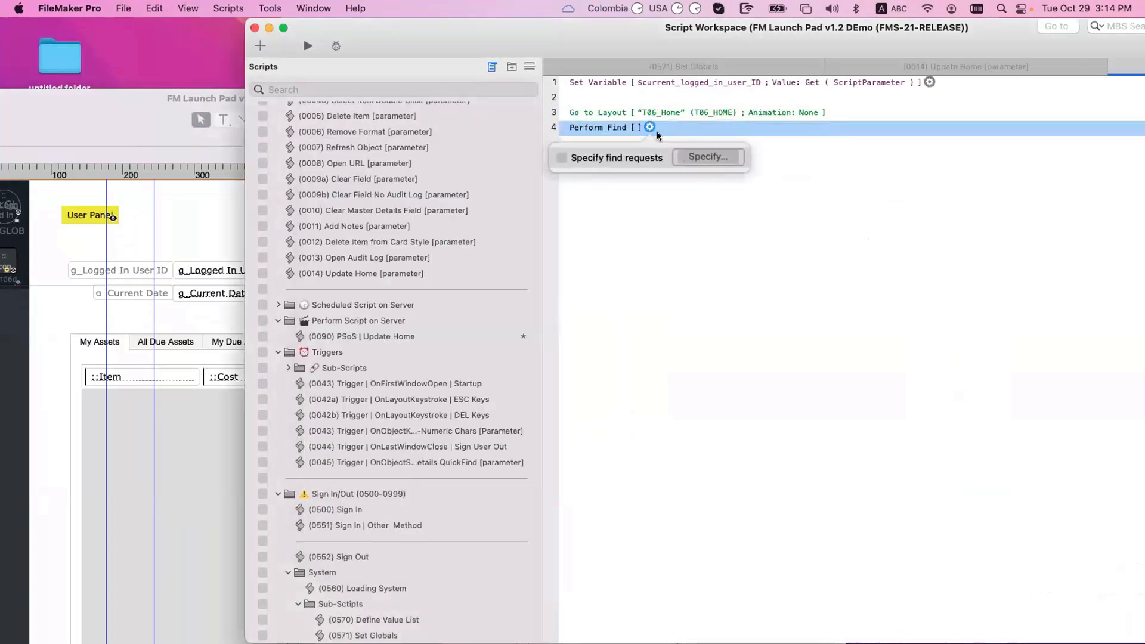
pyautogui.doubleClick(669, 83)
pyautogui.press('Escape')
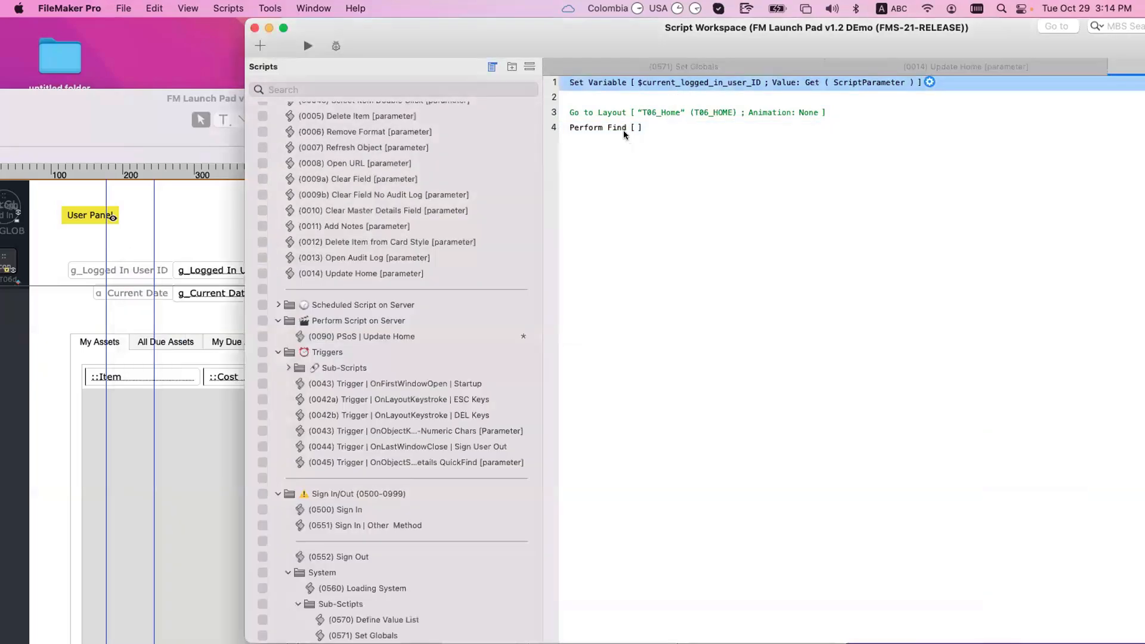
pyautogui.doubleClick(649, 125)
pyautogui.click(594, 456)
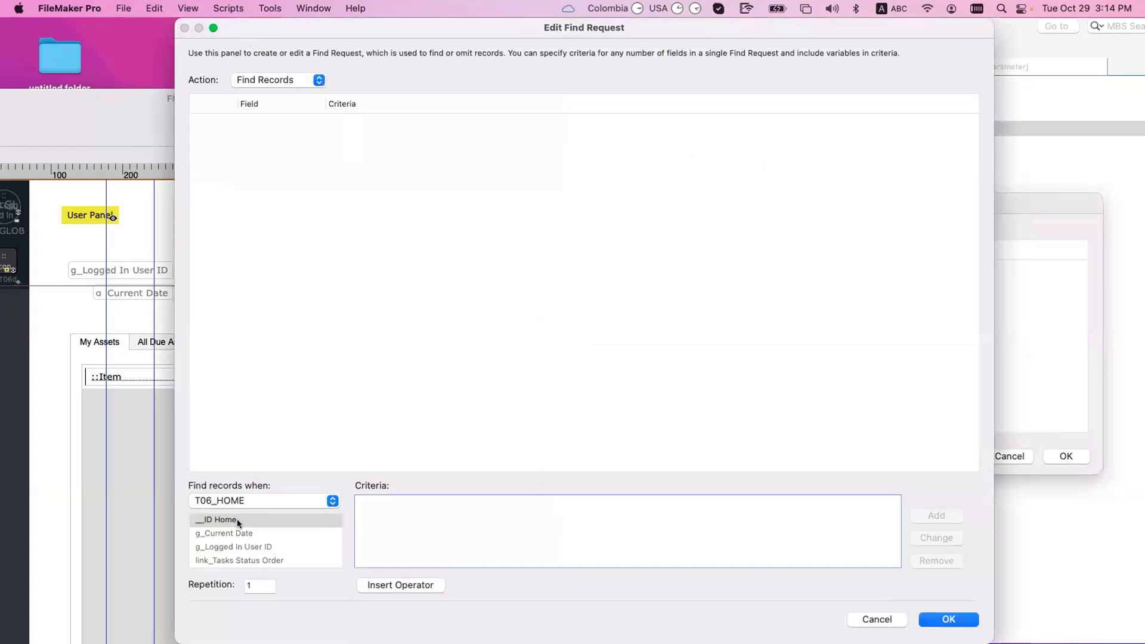
pyautogui.scroll(-1, 245, 524)
pyautogui.scroll(1, 245, 524)
pyautogui.press('Escape')
pyautogui.press('Escape')
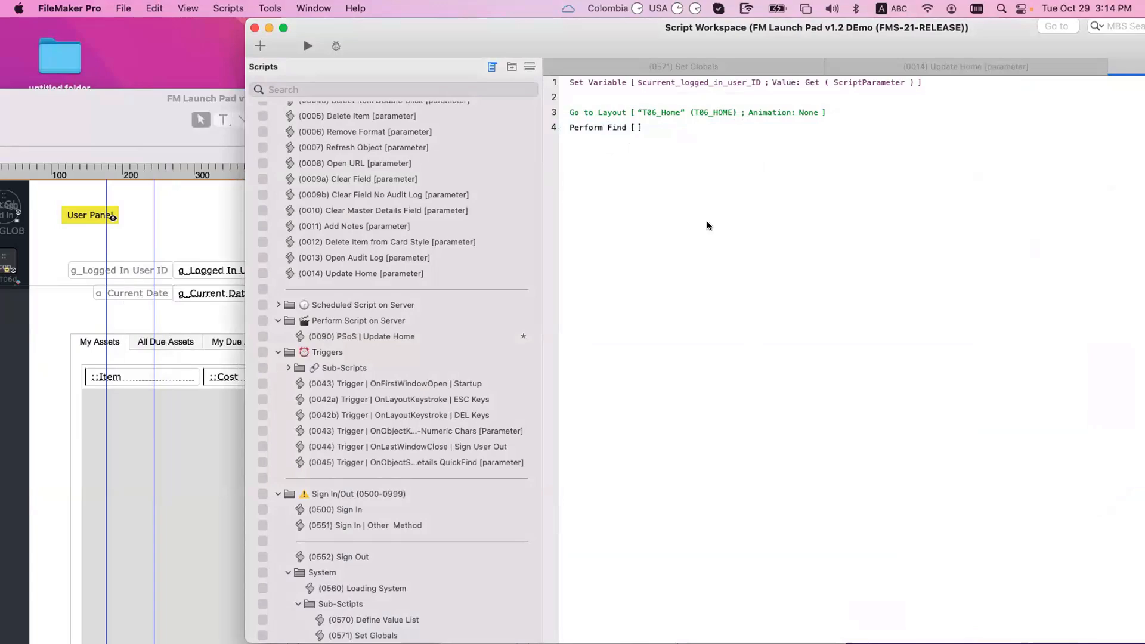
# Step: Review the relationships graph in Manage Database and close it
pyautogui.press('super+shift+d')
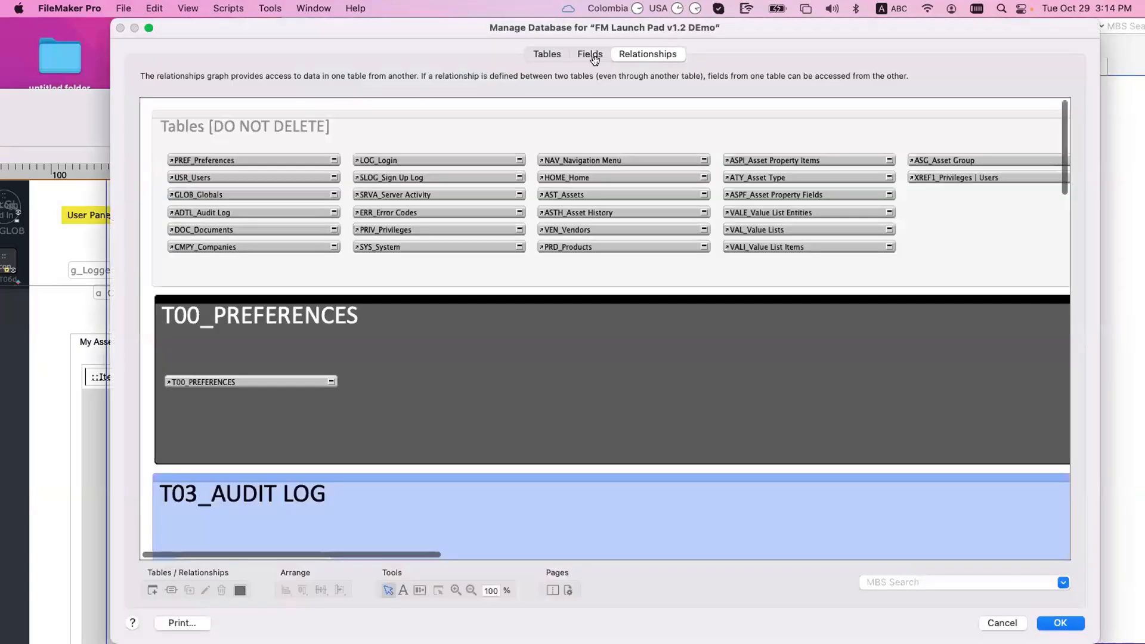
pyautogui.hscroll(10, 654, 243)
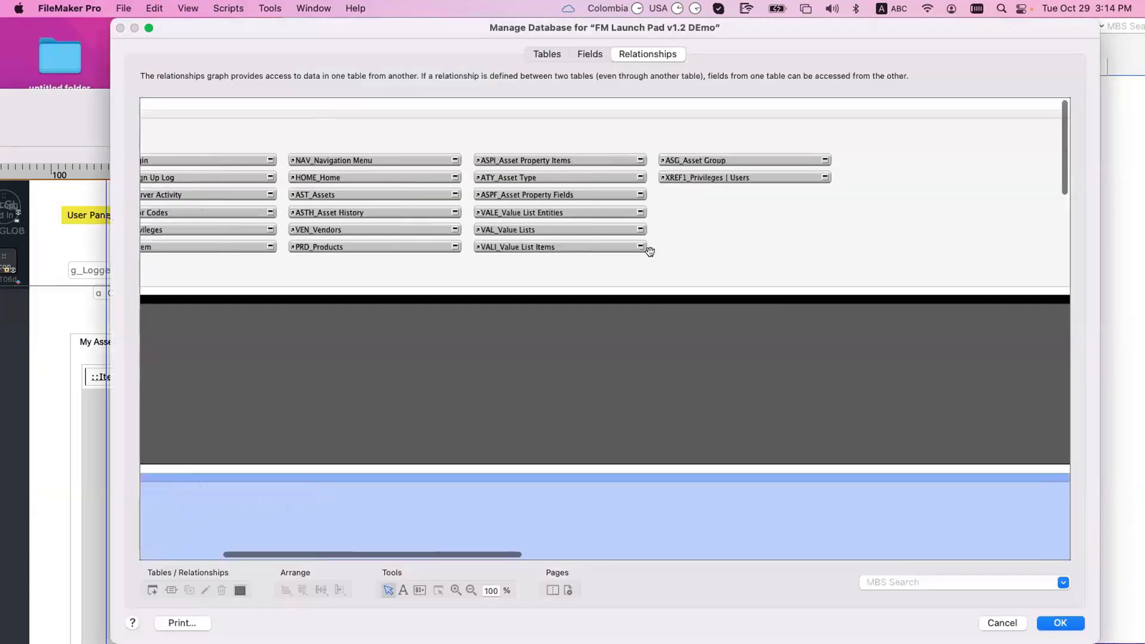
pyautogui.scroll(-8, 649, 263)
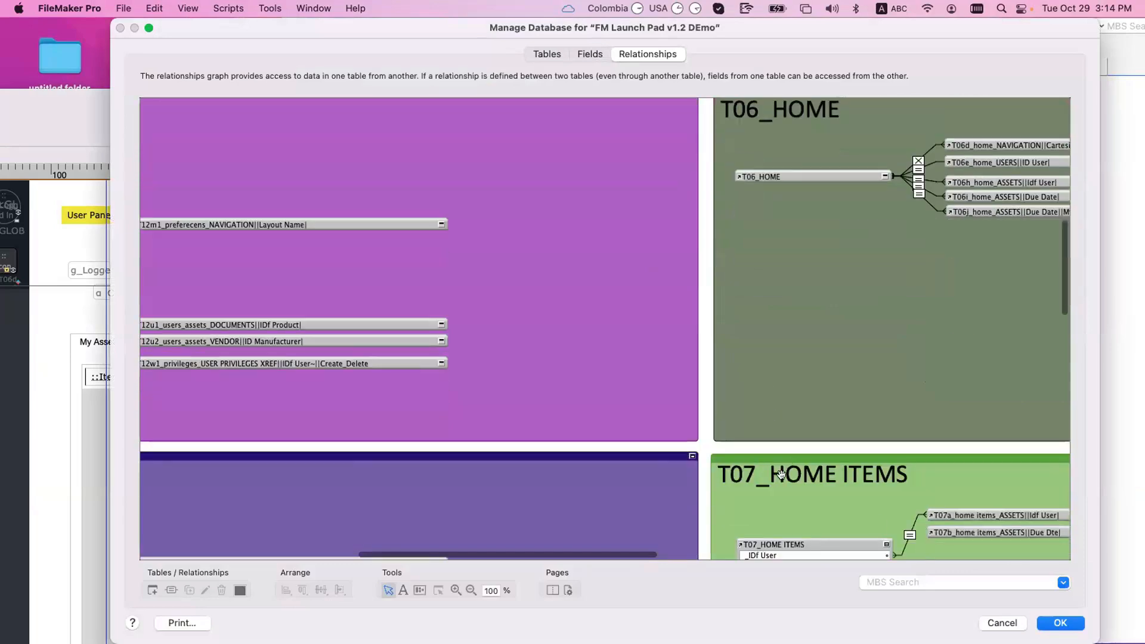
pyautogui.press('Escape')
# Step: Create a Form layout named T07_Home Items based on T07_HOME ITEMS in Contexts
pyautogui.press('super+shift+l')
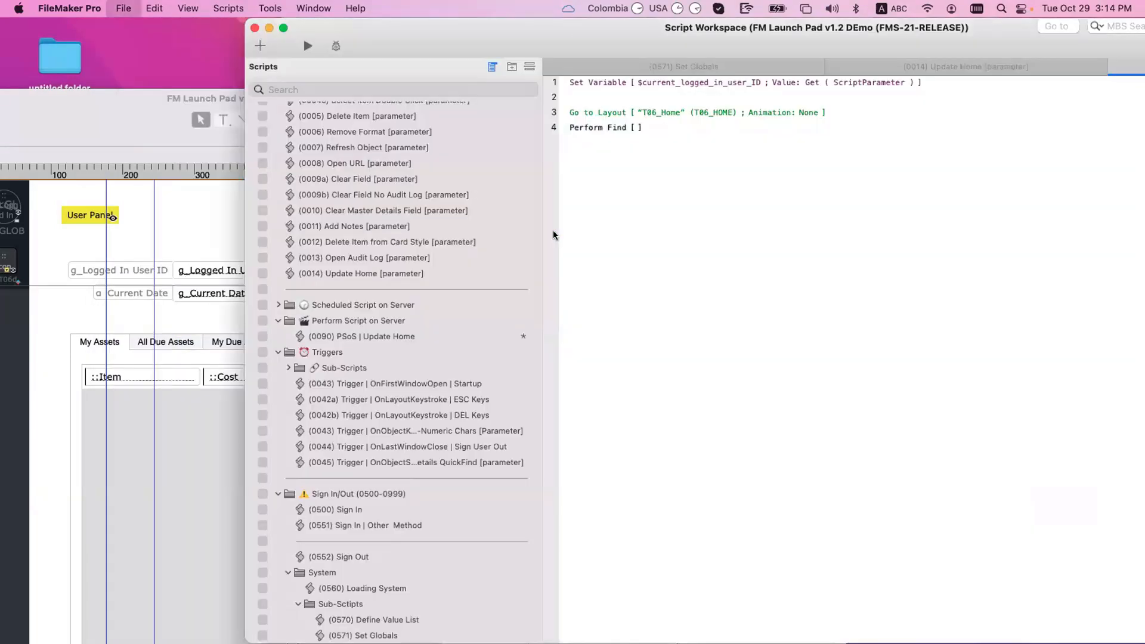
pyautogui.click(197, 358)
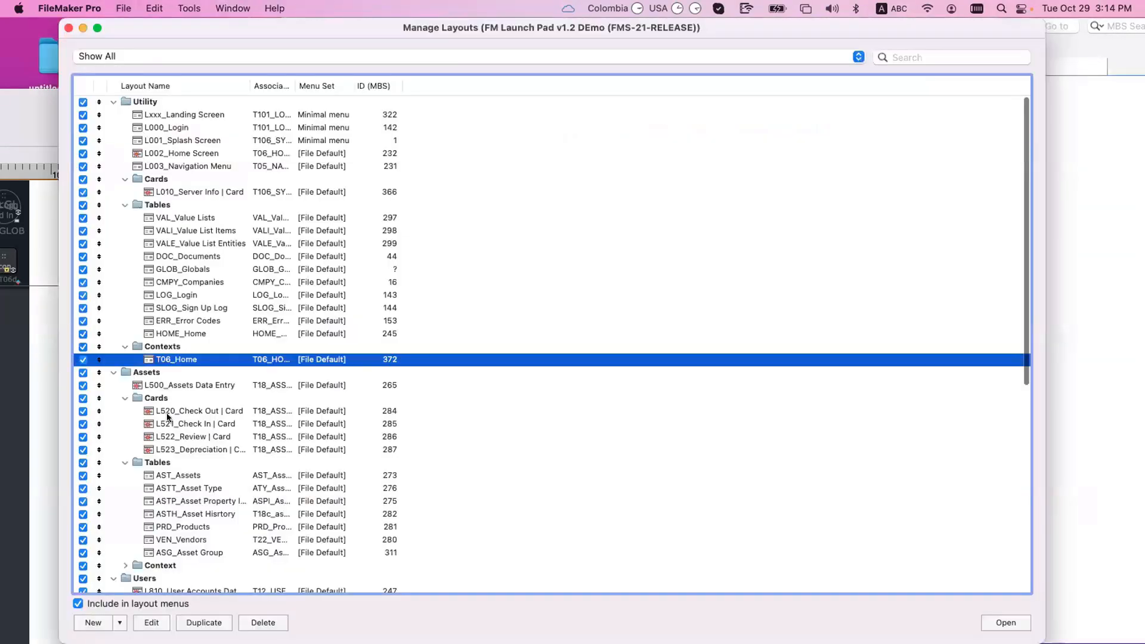
pyautogui.click(93, 622)
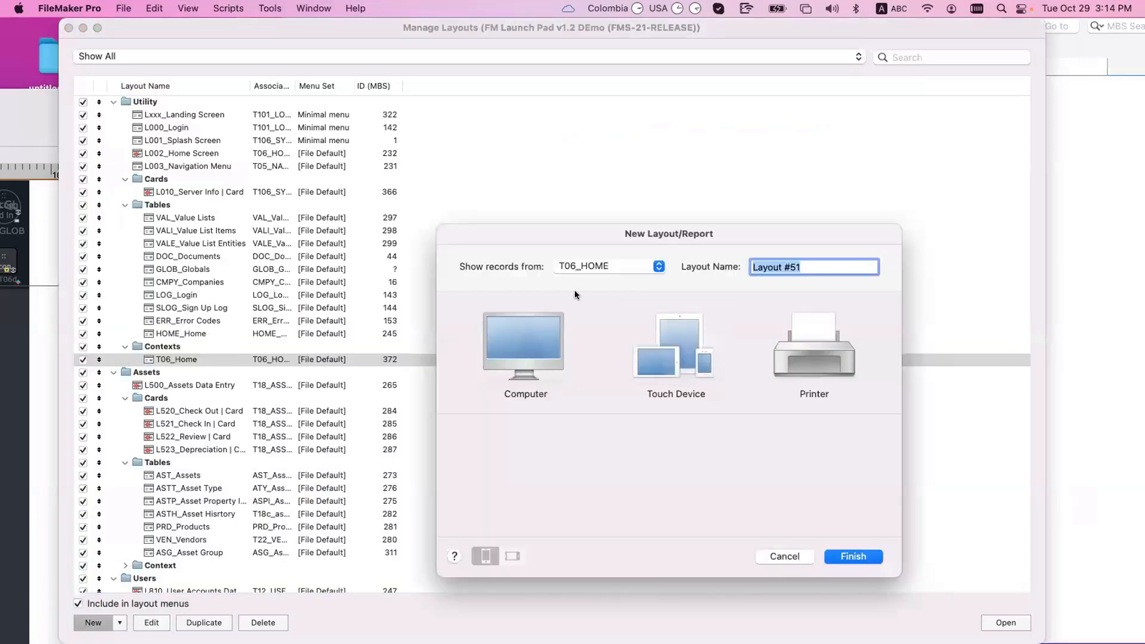
pyautogui.click(589, 264)
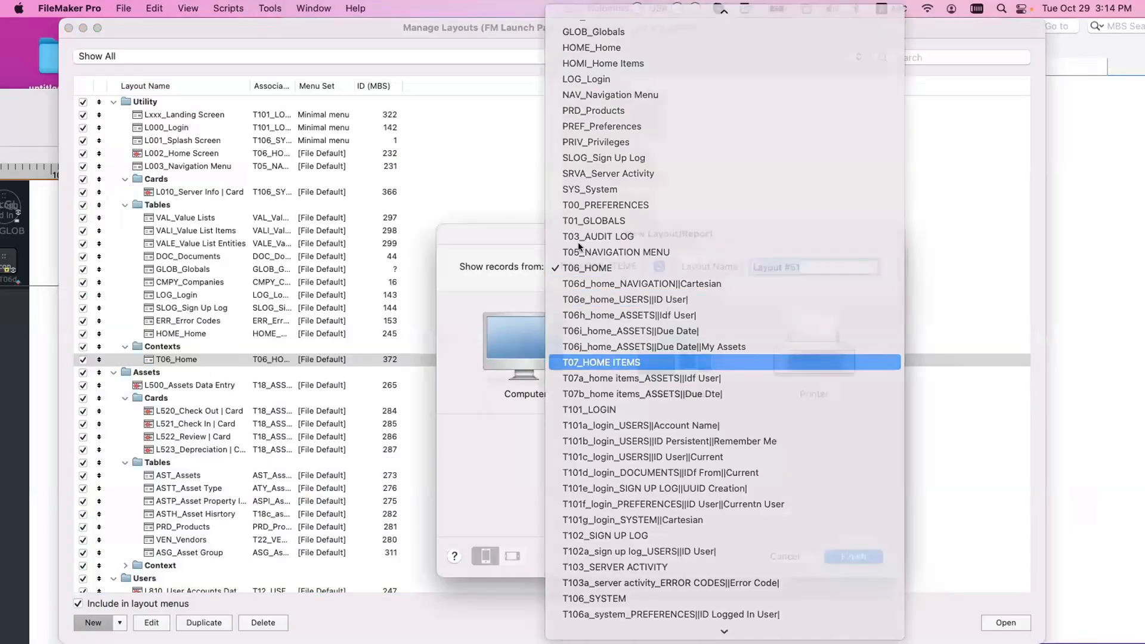
pyautogui.press('Return')
pyautogui.click(532, 378)
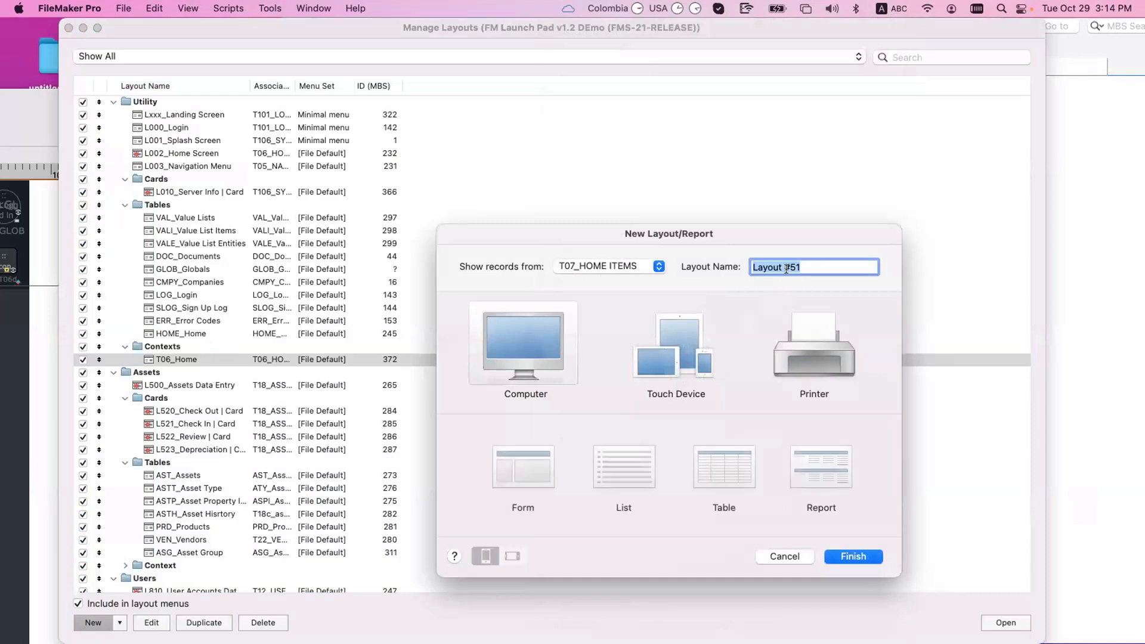
pyautogui.write('T07')
pyautogui.click(515, 453)
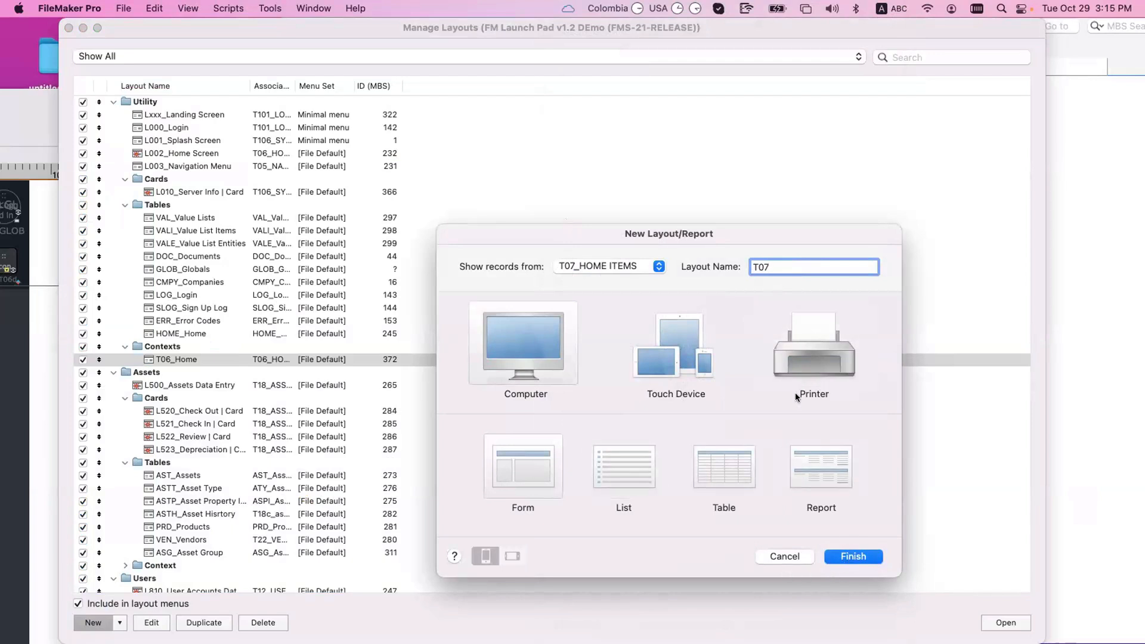
pyautogui.write('_Home Items')
pyautogui.press('Return')
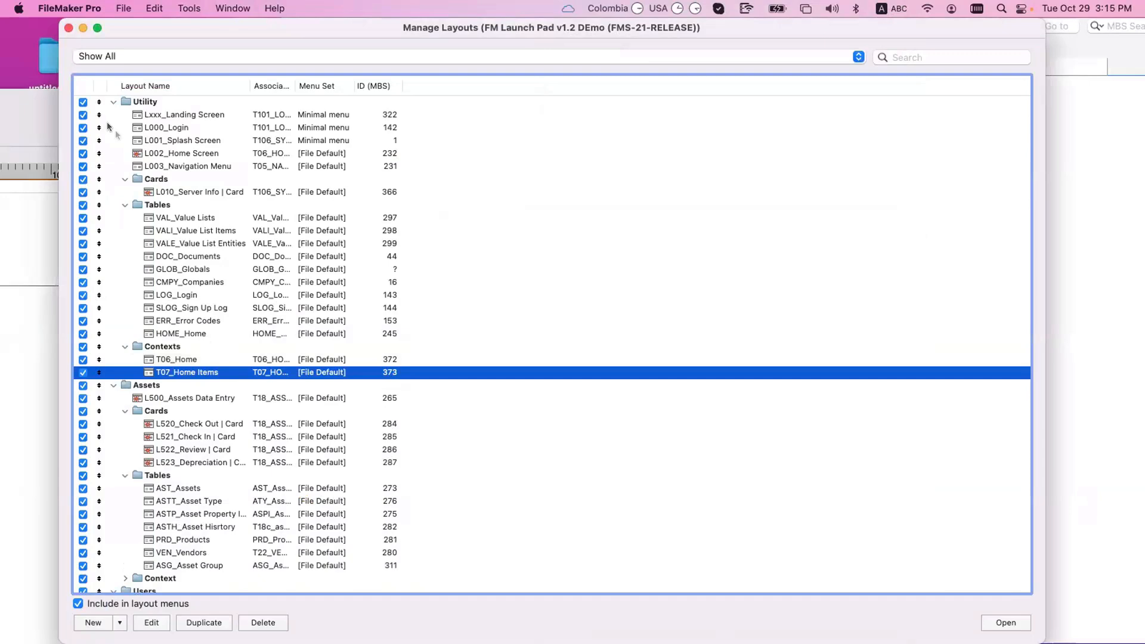
# Step: Save the script and retarget its Go to Layout step to T07_Home Items
pyautogui.click(67, 30)
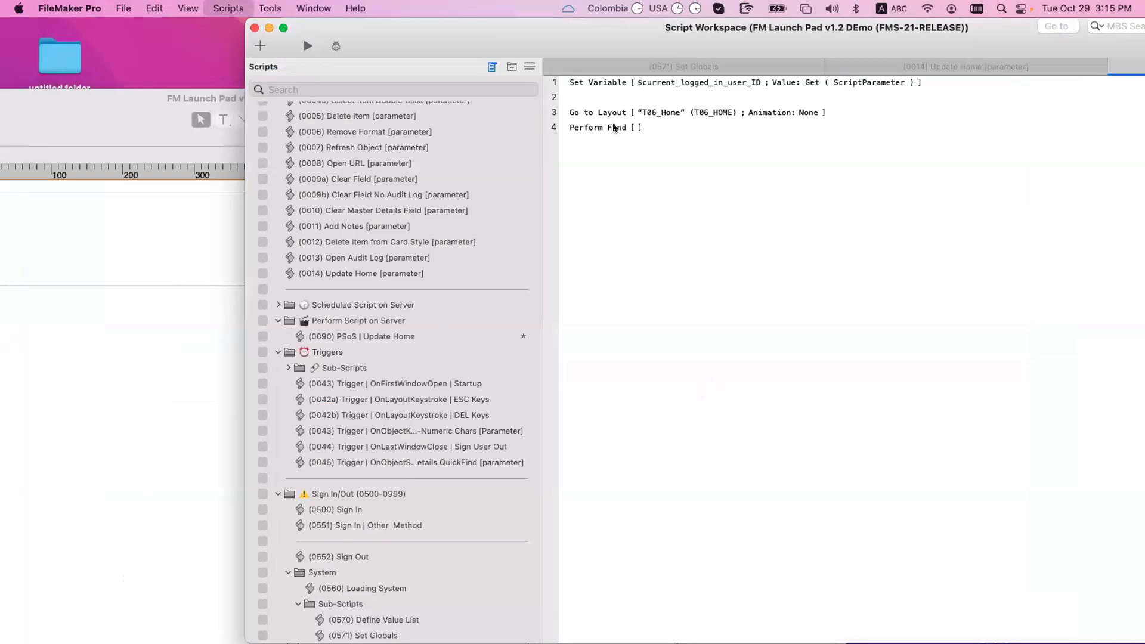
pyautogui.press('super+s')
pyautogui.doubleClick(616, 128)
pyautogui.press('Escape')
pyautogui.click(667, 113)
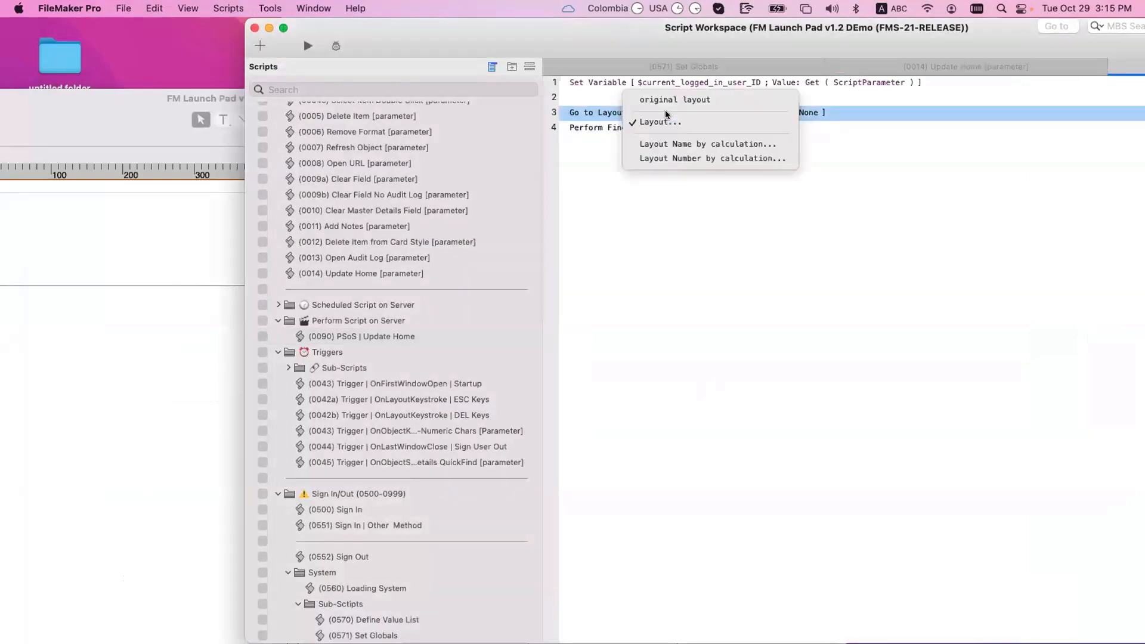
pyautogui.click(666, 117)
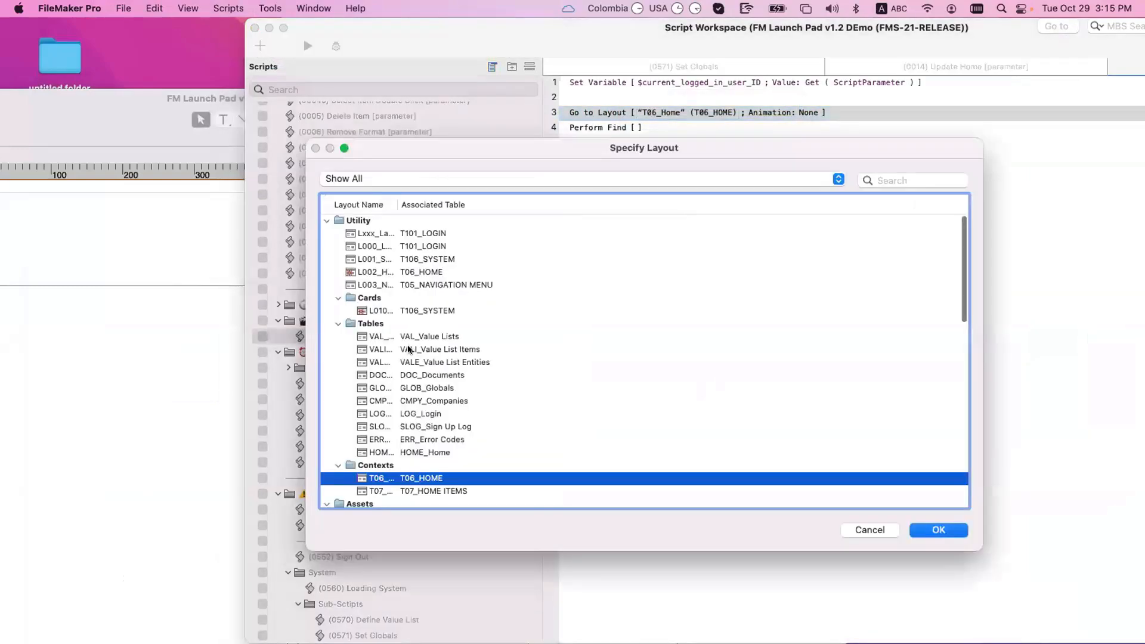
pyautogui.doubleClick(417, 490)
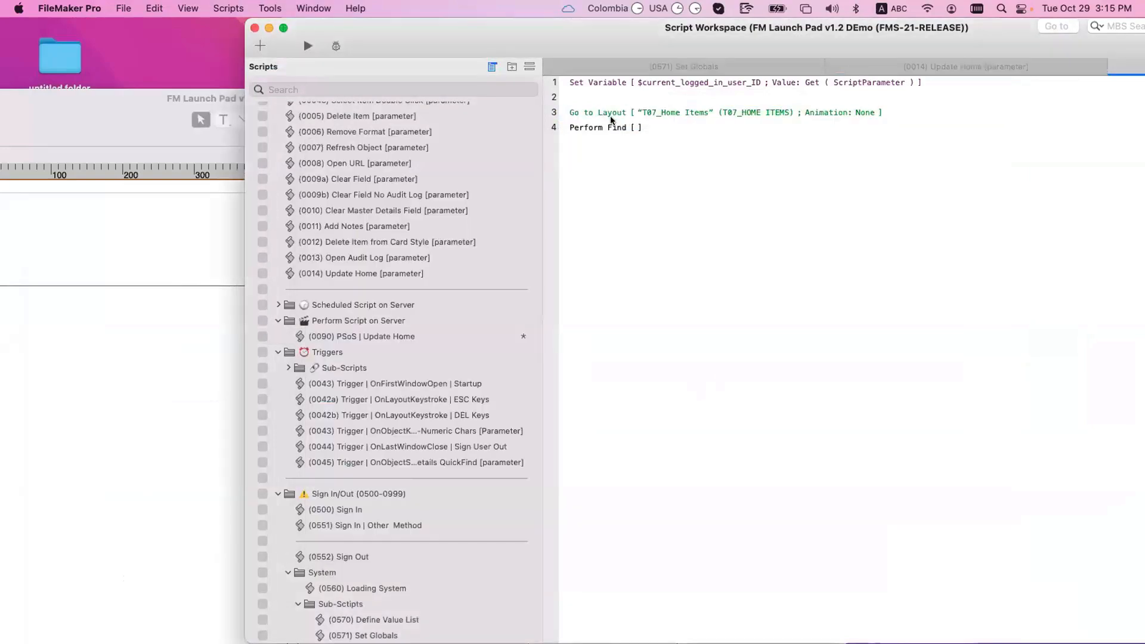
# Step: Start a find request on _IDf User, cancel it, and check the Set Variable's variable name
pyautogui.doubleClick(622, 132)
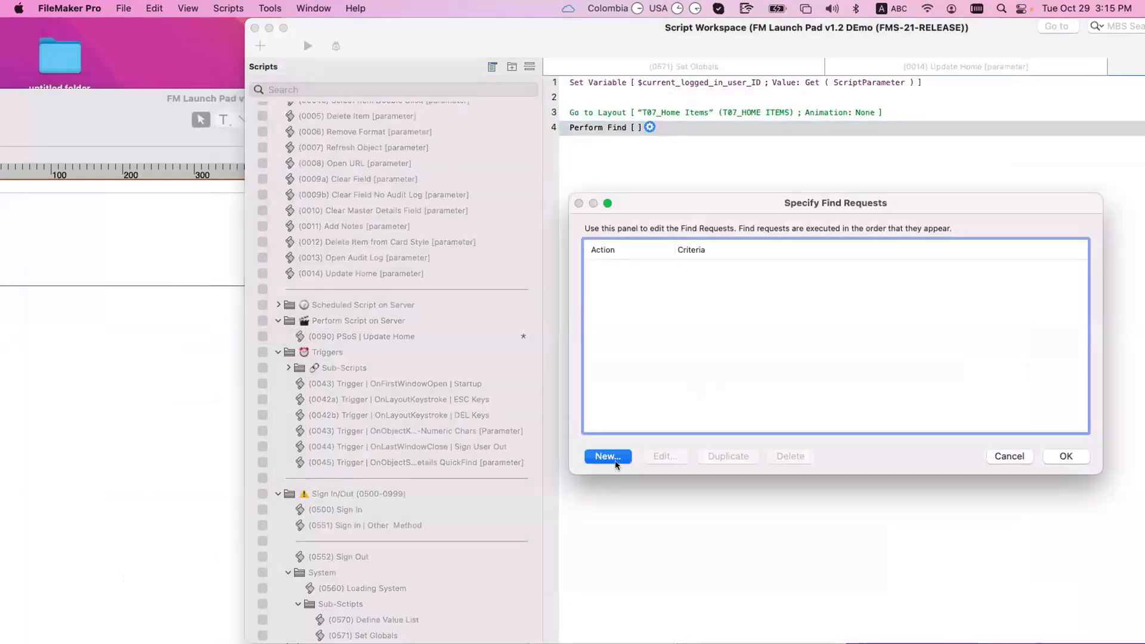
pyautogui.click(609, 457)
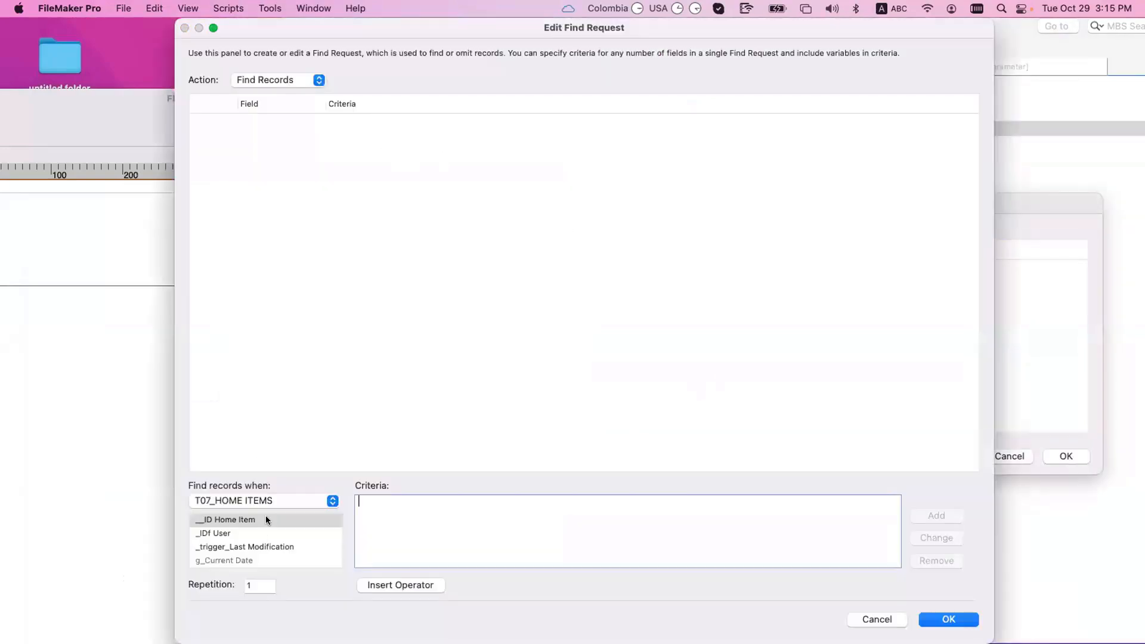
pyautogui.click(270, 500)
pyautogui.click(269, 501)
pyautogui.click(248, 533)
pyautogui.click(972, 620)
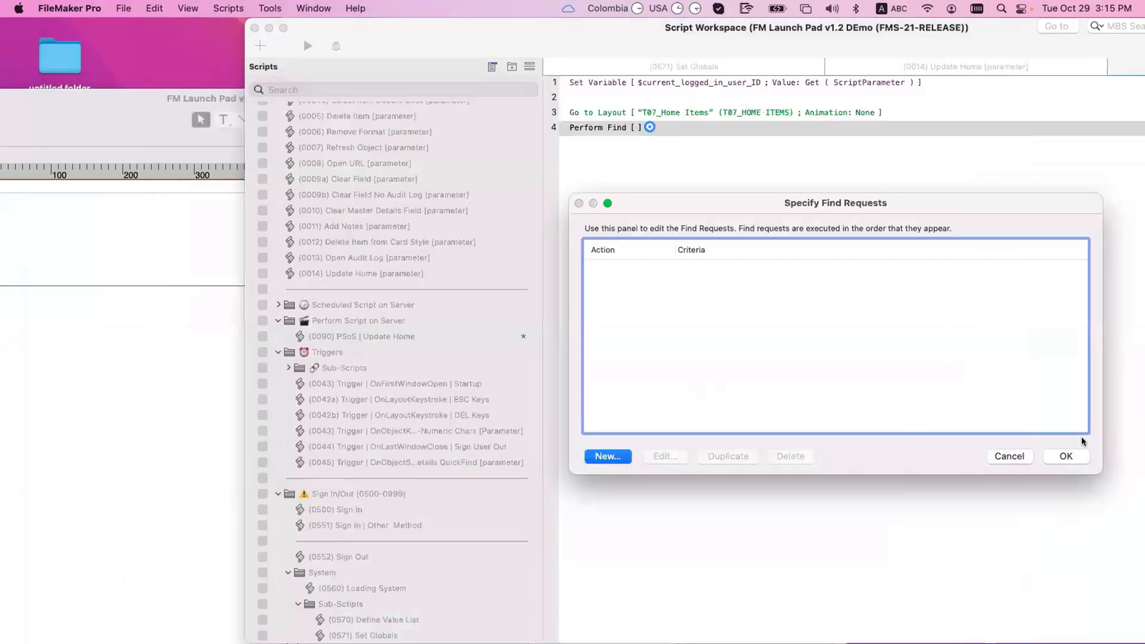
pyautogui.click(1066, 457)
pyautogui.doubleClick(683, 82)
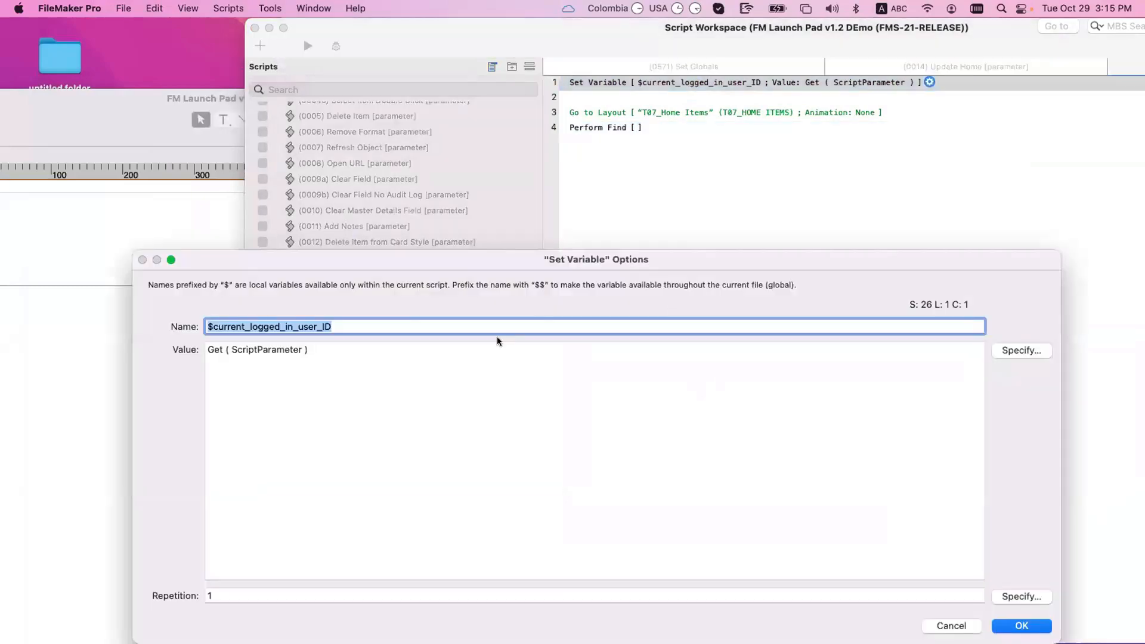
pyautogui.press('Escape')
# Step: Make Perform Find match _IDf User to $current_logged_in_user_ID and confirm
pyautogui.doubleClick(606, 127)
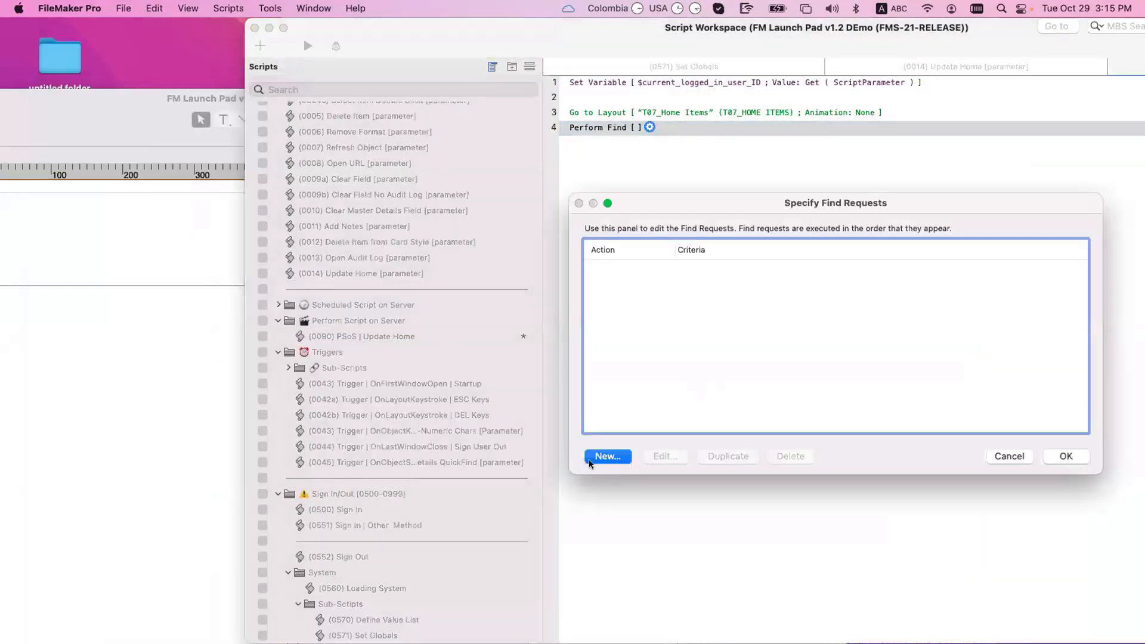
pyautogui.click(606, 456)
pyautogui.click(227, 533)
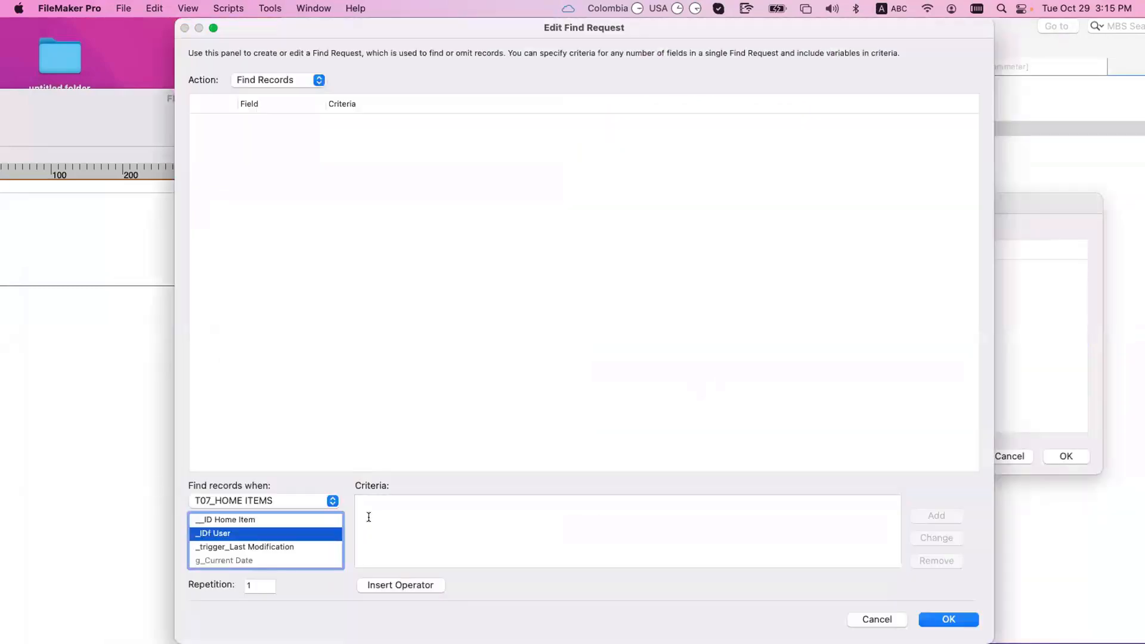
pyautogui.click(366, 519)
pyautogui.write('$current_logged_in_user_ID')
pyautogui.click(927, 516)
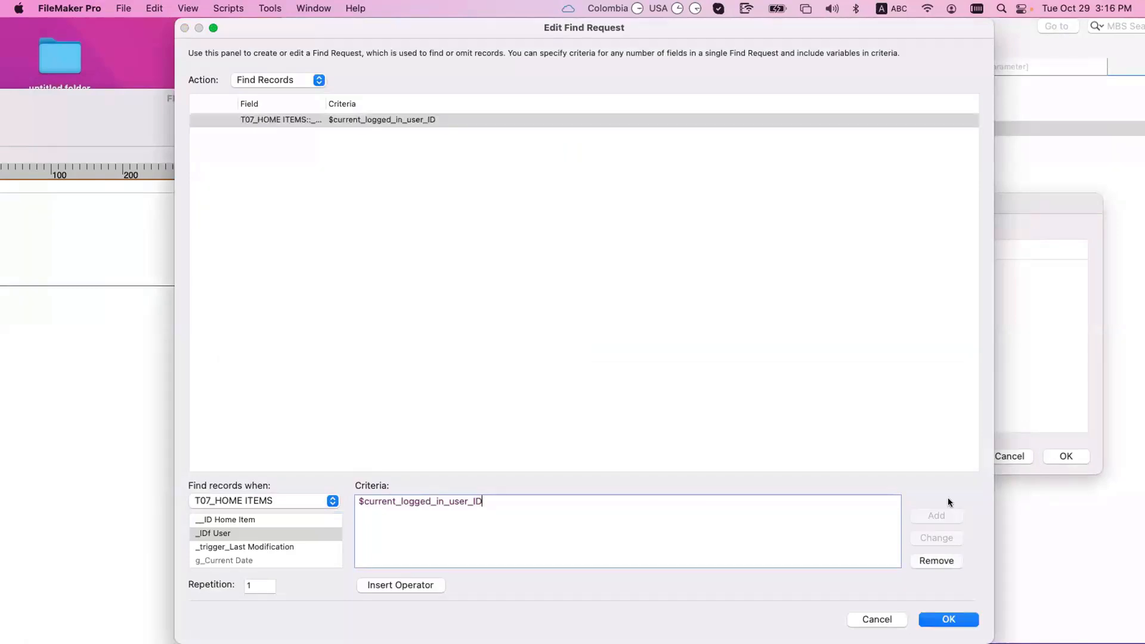
pyautogui.click(949, 619)
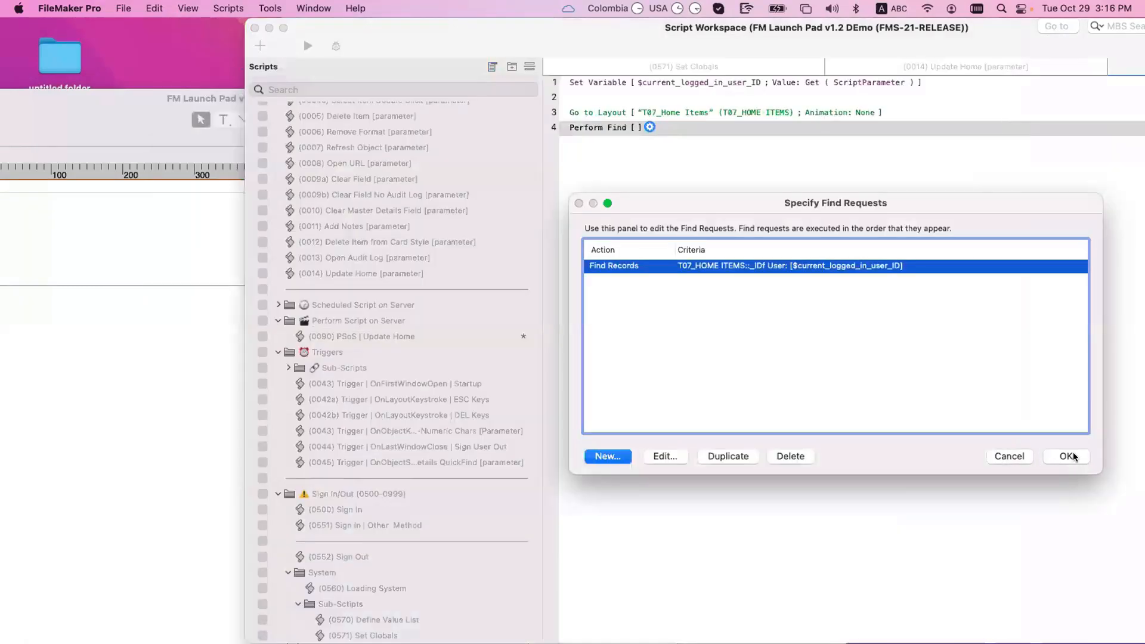
pyautogui.click(1065, 457)
pyautogui.click(945, 432)
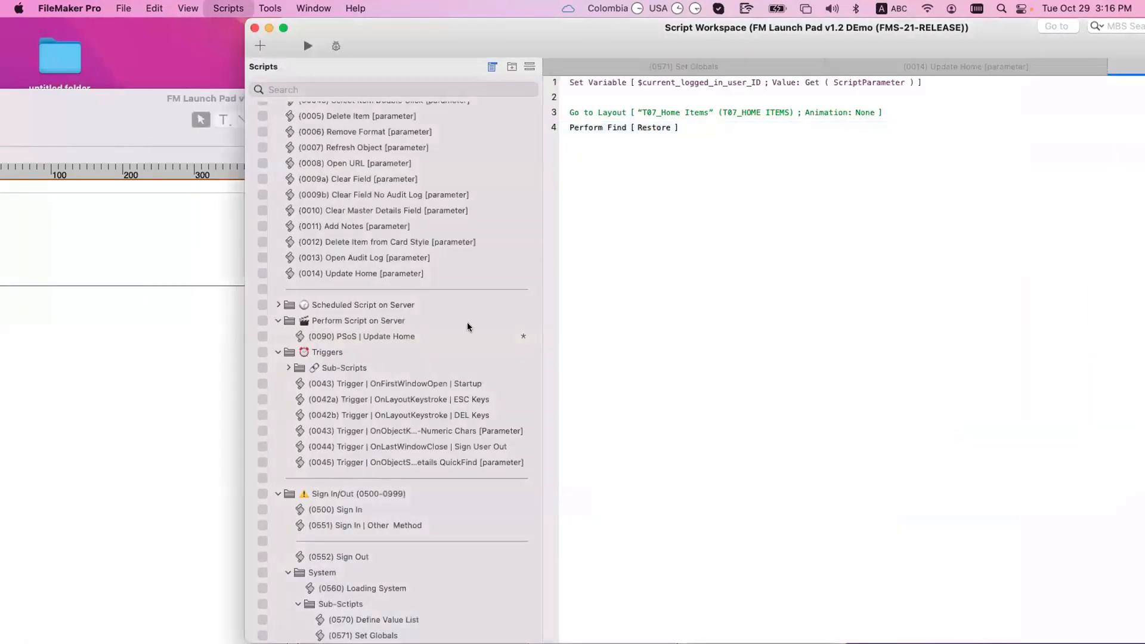
# Step: Compare Update Home's Set Variable and server-call steps, then select Perform Find in PSoS | Update Home
pyautogui.click(384, 274)
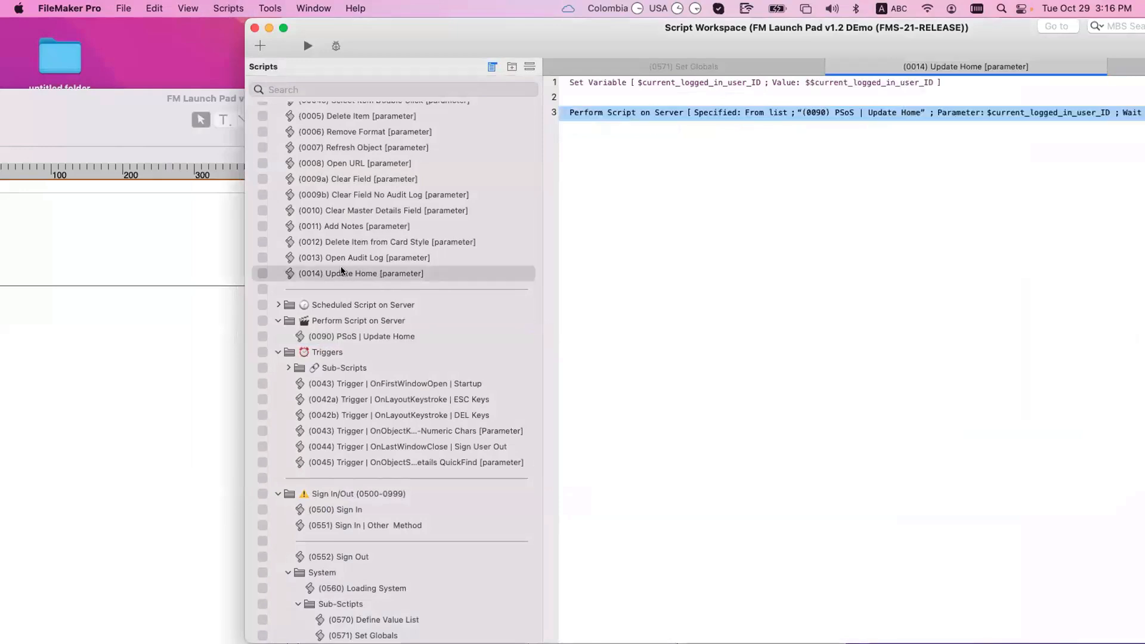
pyautogui.scroll(1, 342, 271)
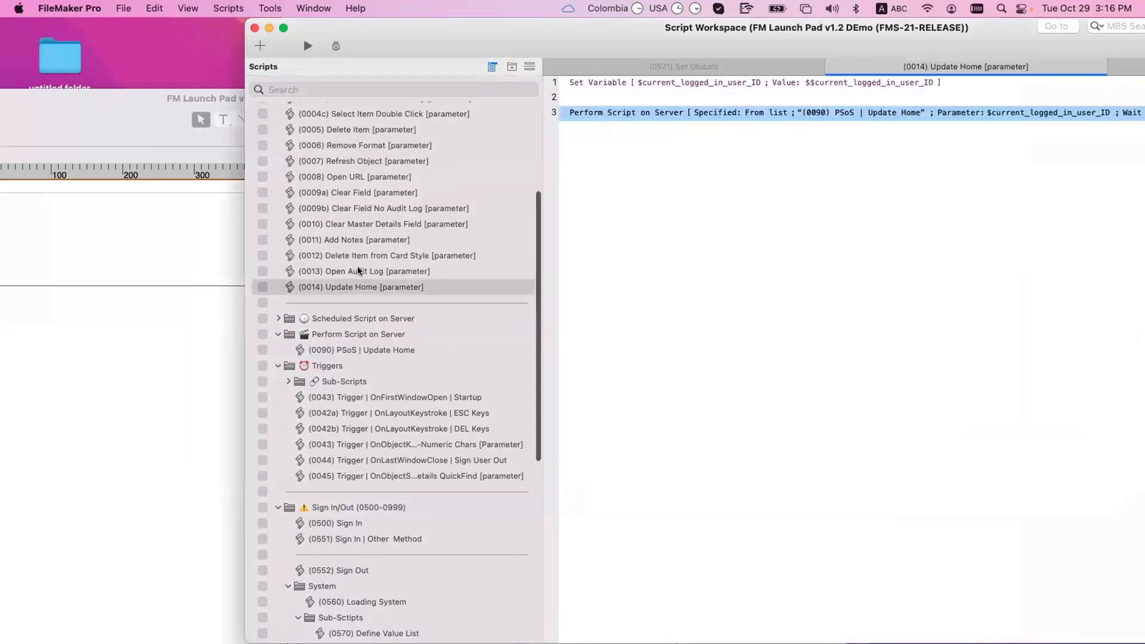
pyautogui.click(674, 89)
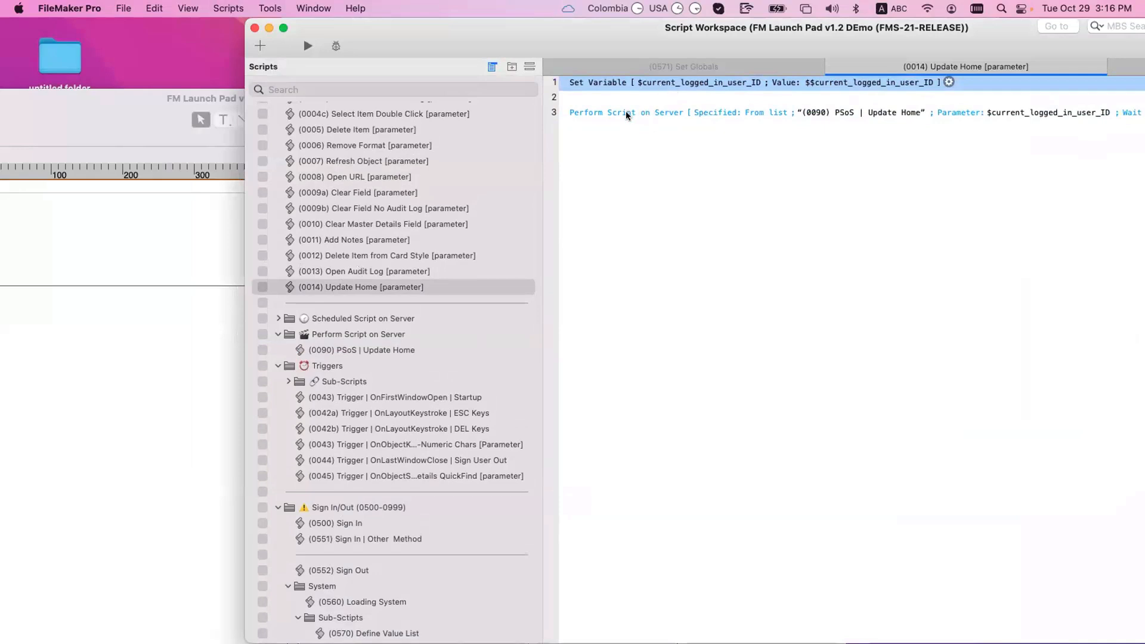
pyautogui.click(857, 112)
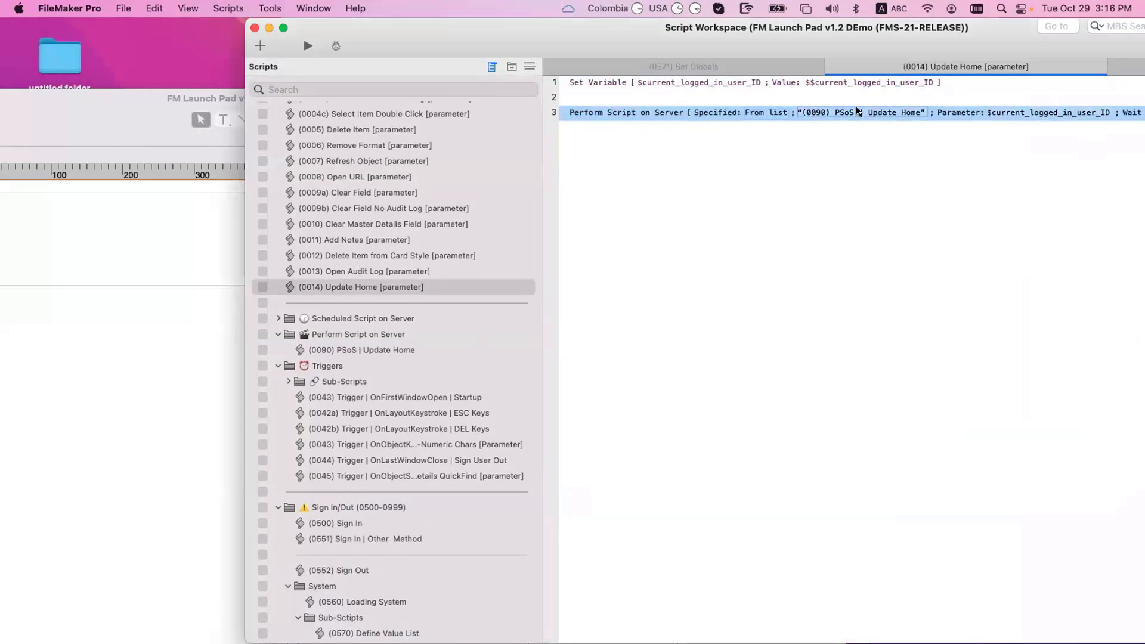
pyautogui.click(387, 350)
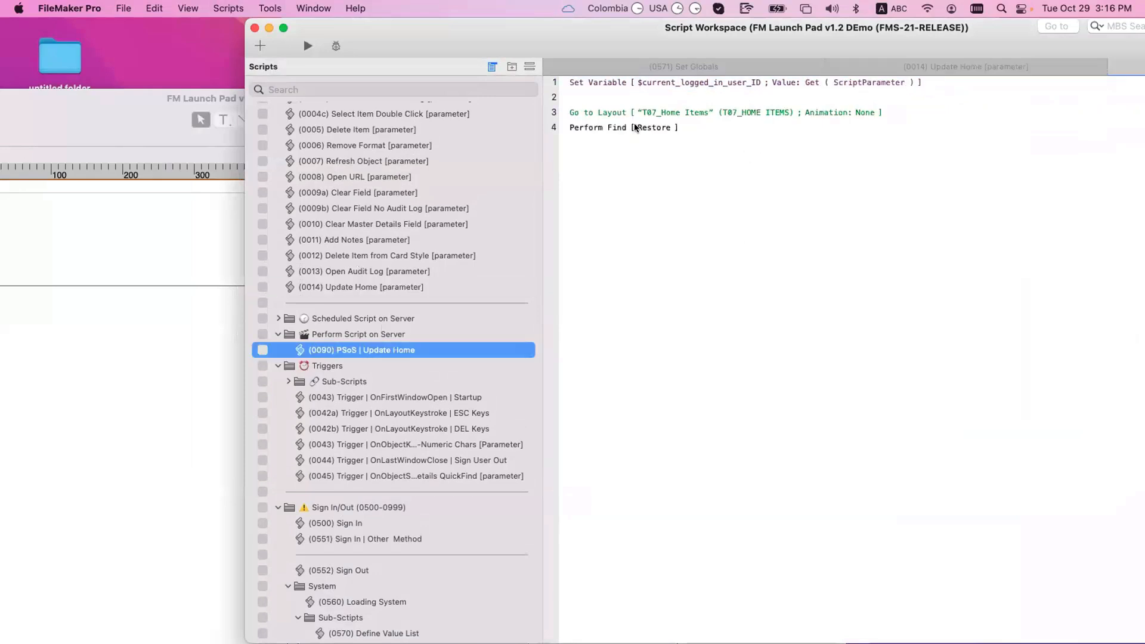
pyautogui.click(604, 113)
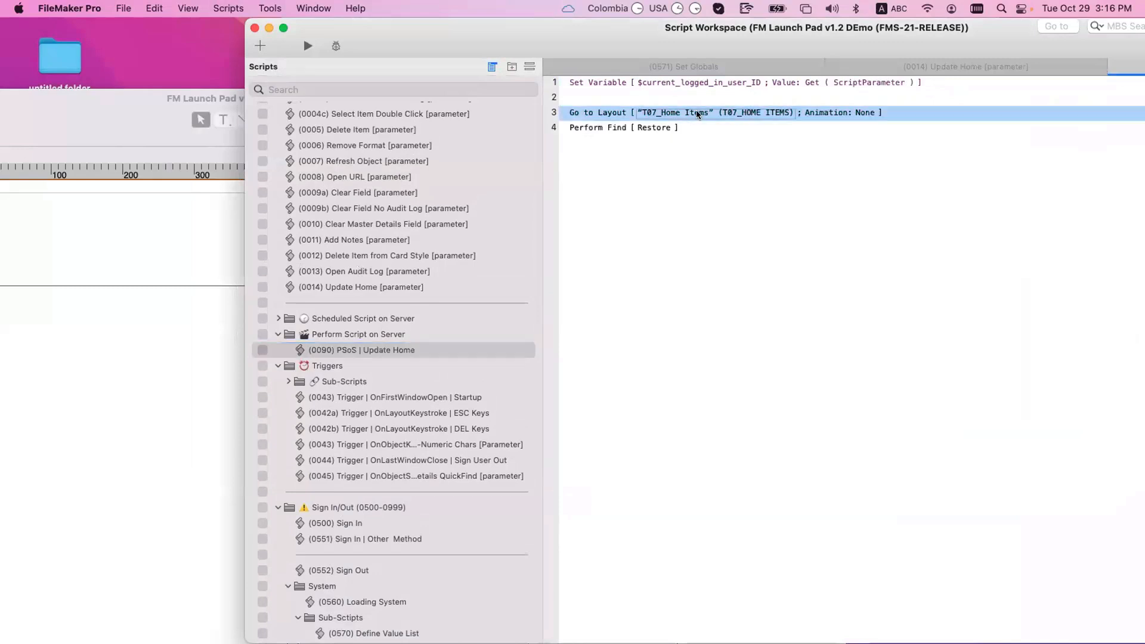
pyautogui.click(633, 128)
# Step: Add a Set Field step on line 5 targeting _trigger_Last Modification
pyautogui.press('Return')
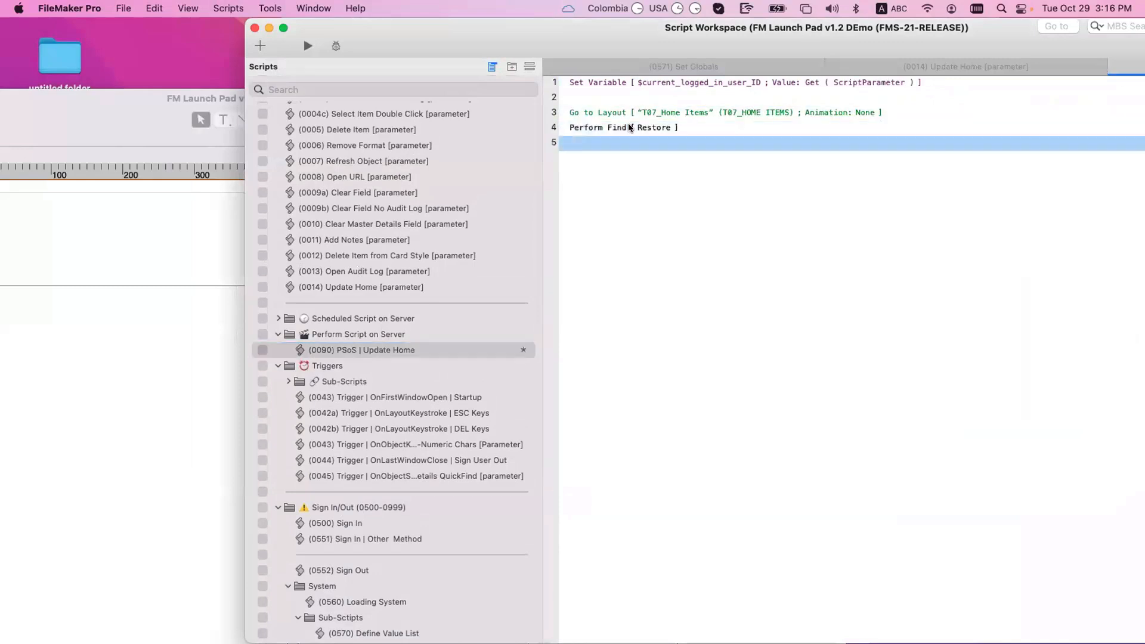
pyautogui.write('set f')
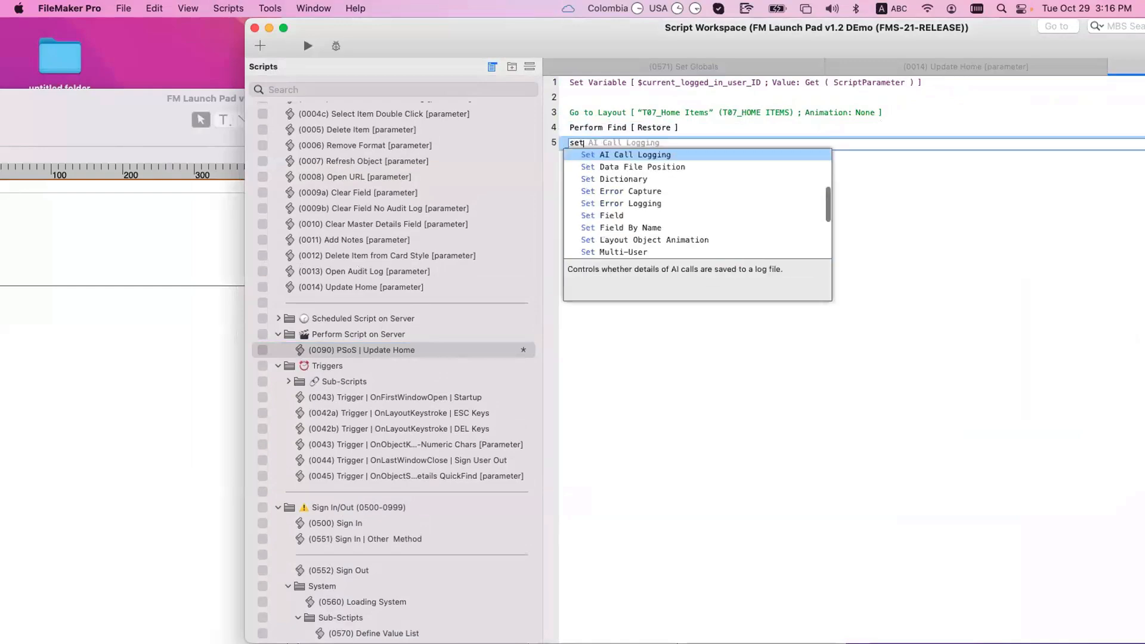
pyautogui.press('Return')
pyautogui.click(699, 171)
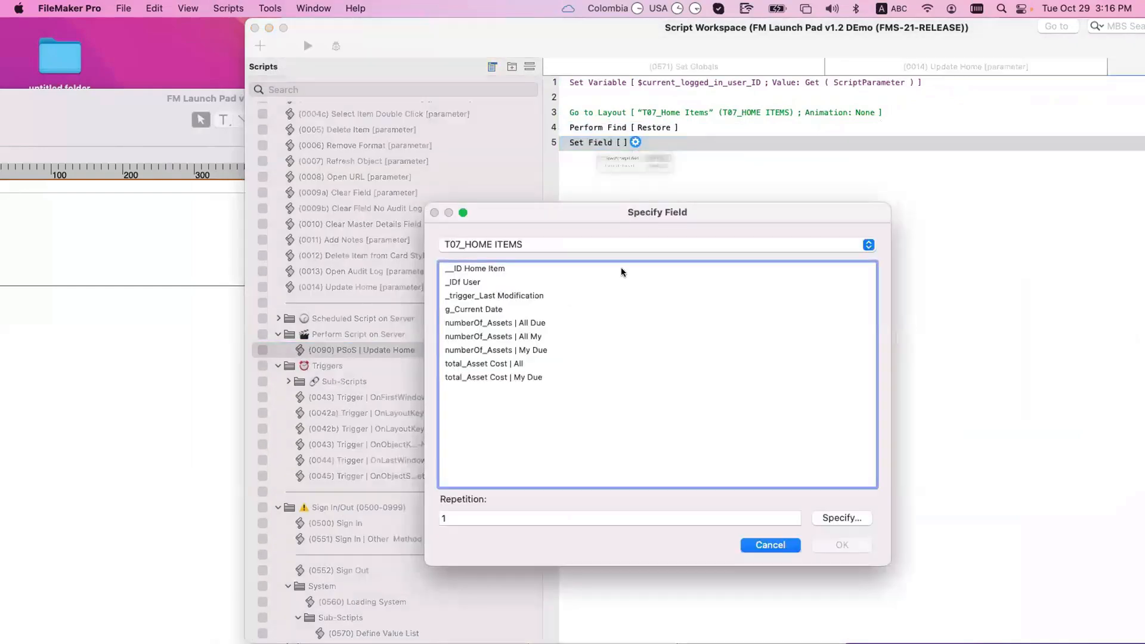
pyautogui.doubleClick(554, 296)
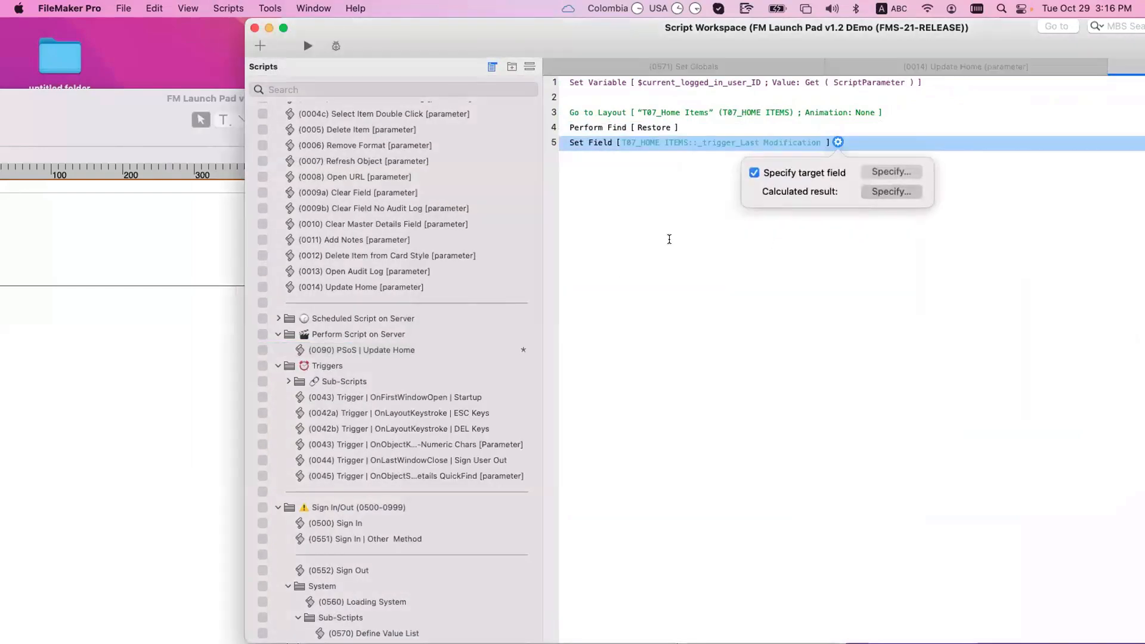
# Step: Set its calculation to Get ( CurrentTimestamp ), save the script, and open (0014) Update Home
pyautogui.write('get')
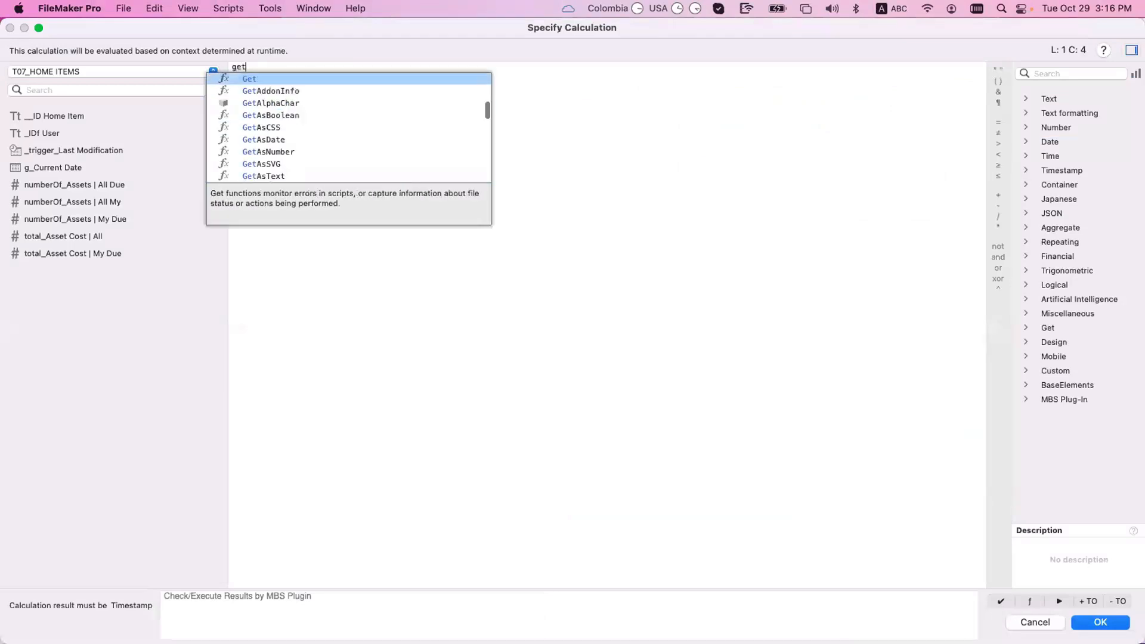
pyautogui.press('Return')
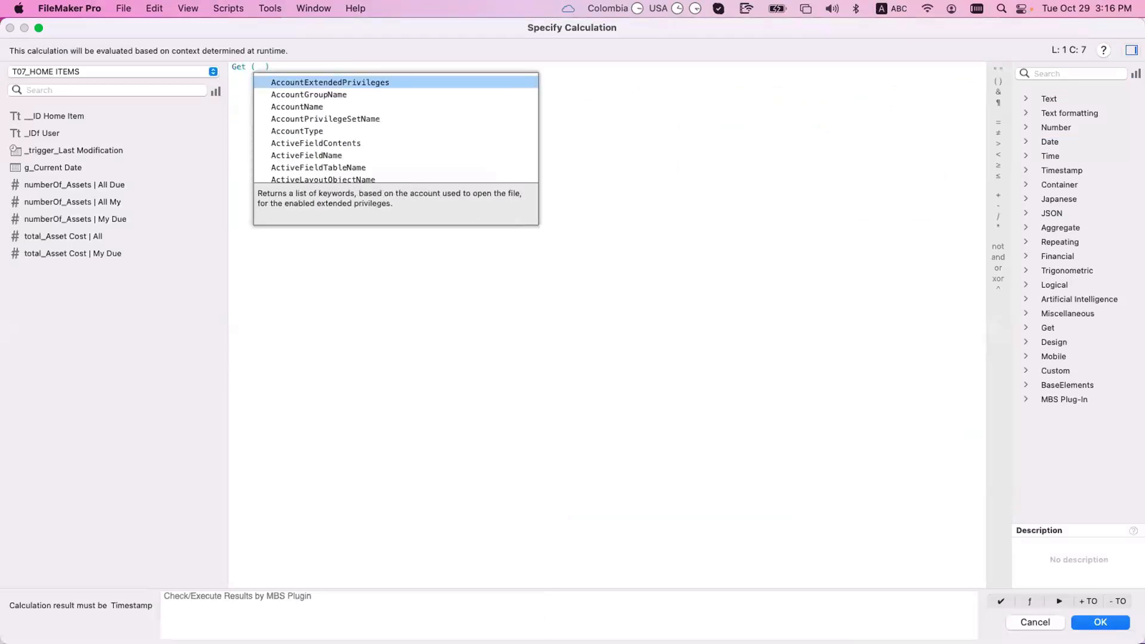
pyautogui.write('stamp')
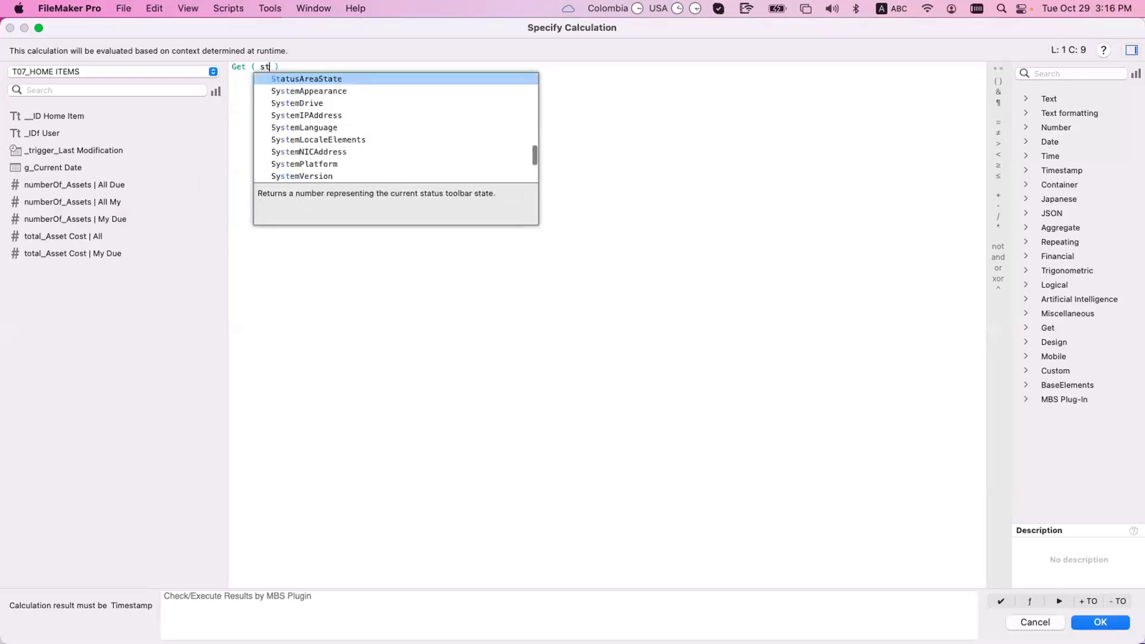
pyautogui.press('Down')
pyautogui.press('Return')
pyautogui.press('Return')
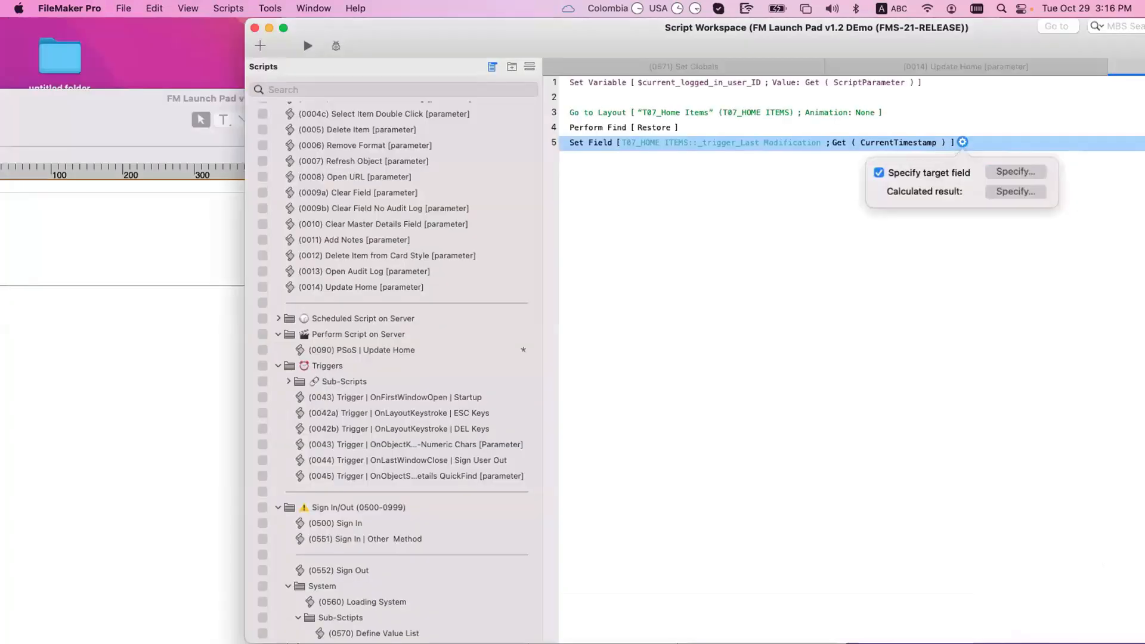
pyautogui.click(694, 374)
pyautogui.press('super+s')
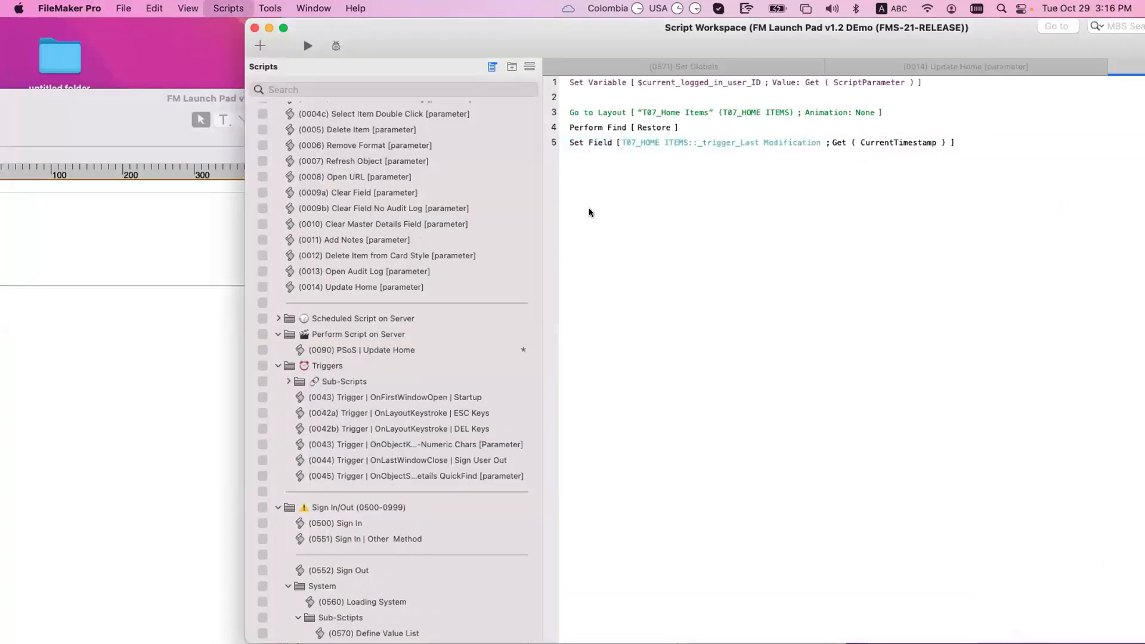
pyautogui.click(430, 287)
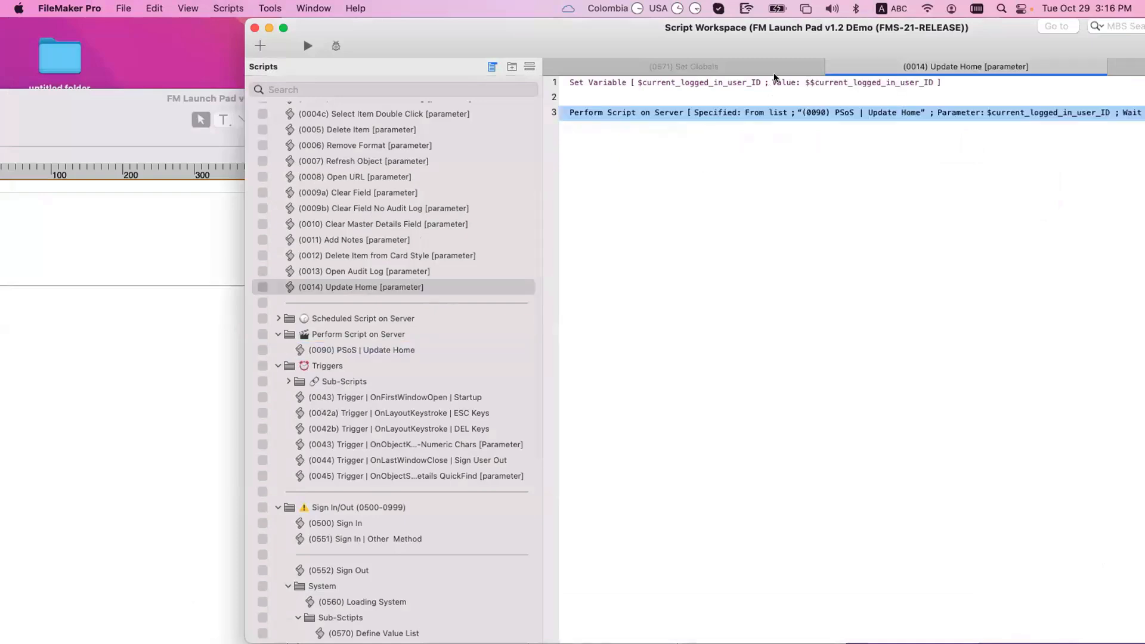
# Step: Change Update Home's Set Variable value to Get ( ScriptParameter ) and save the script
pyautogui.doubleClick(782, 84)
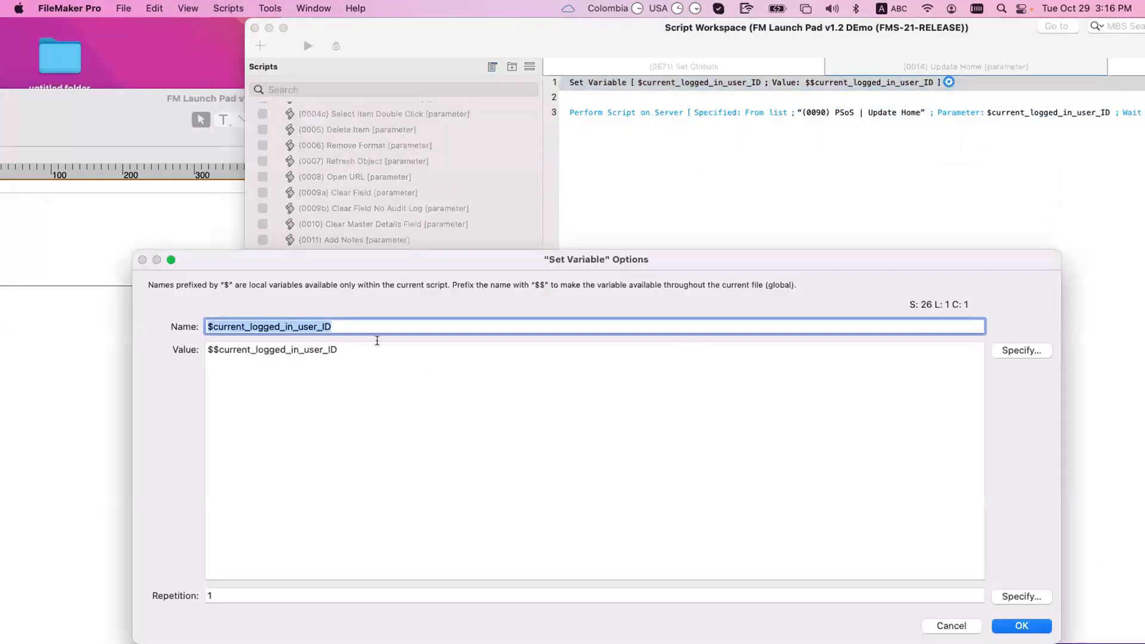
pyautogui.press('Tab')
pyautogui.press('BackSpace')
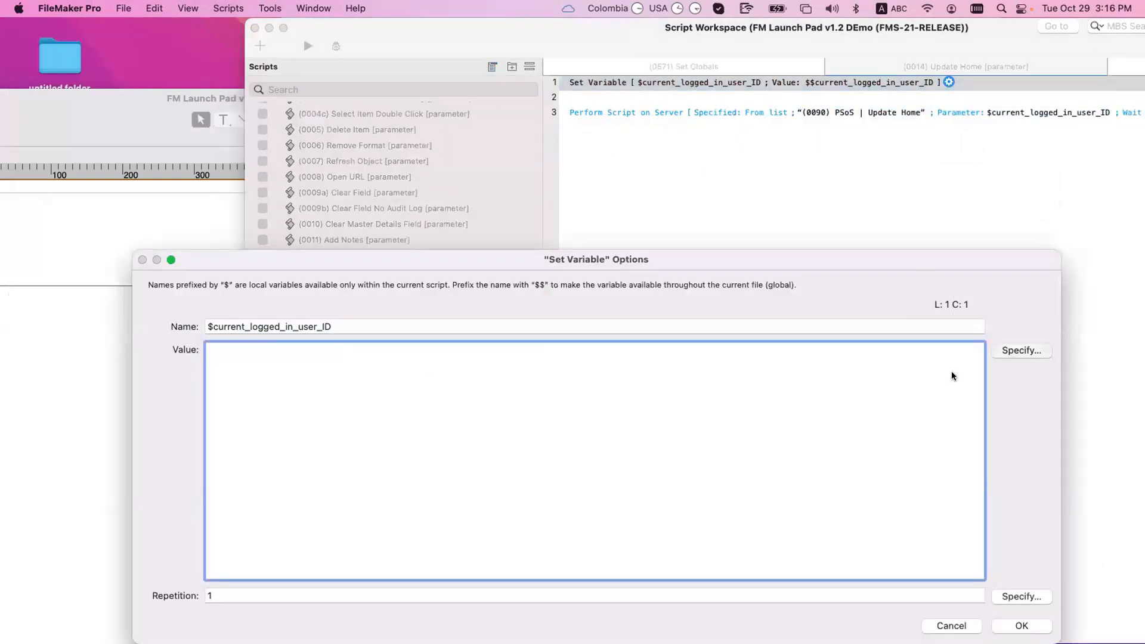
pyautogui.write('Get ( ScriptParameter )')
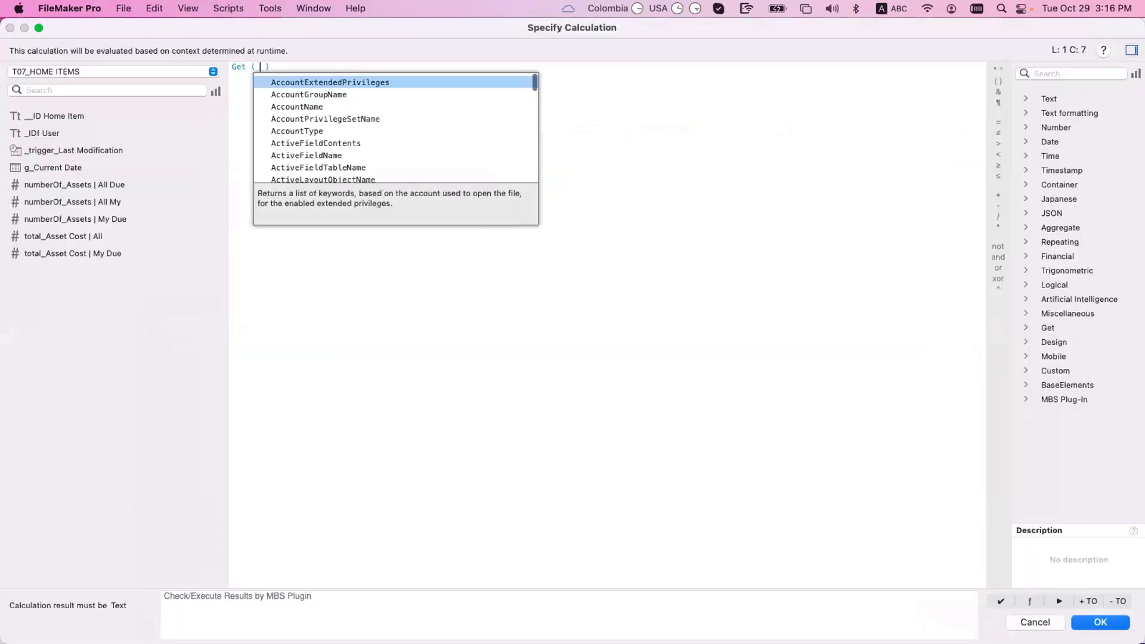
pyautogui.press('Return')
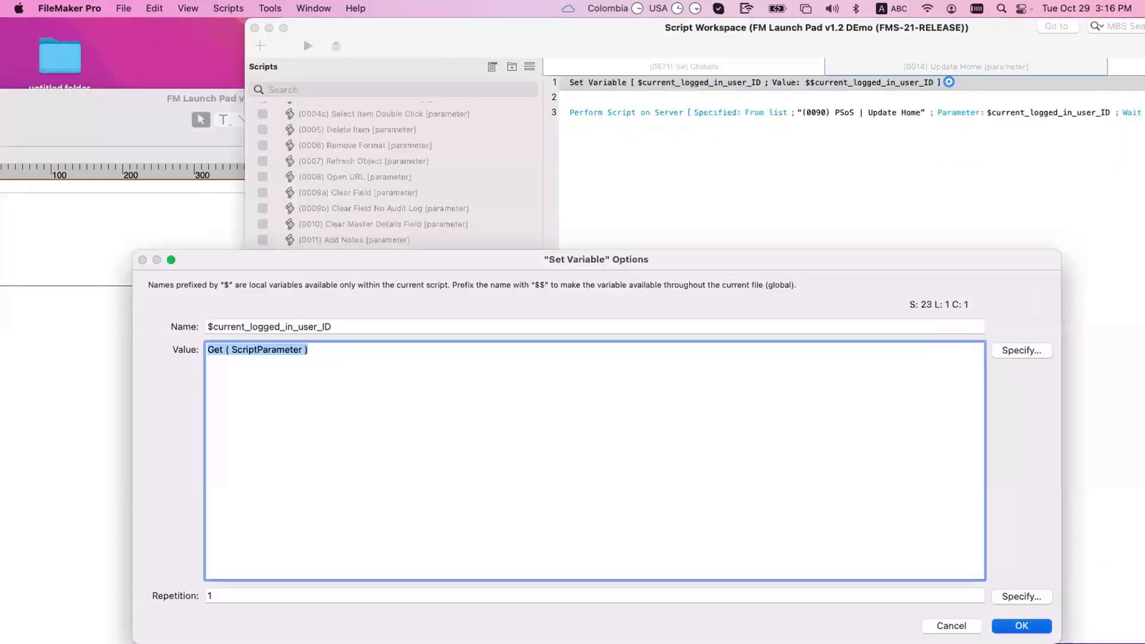
pyautogui.press('Return')
pyautogui.press('super+s')
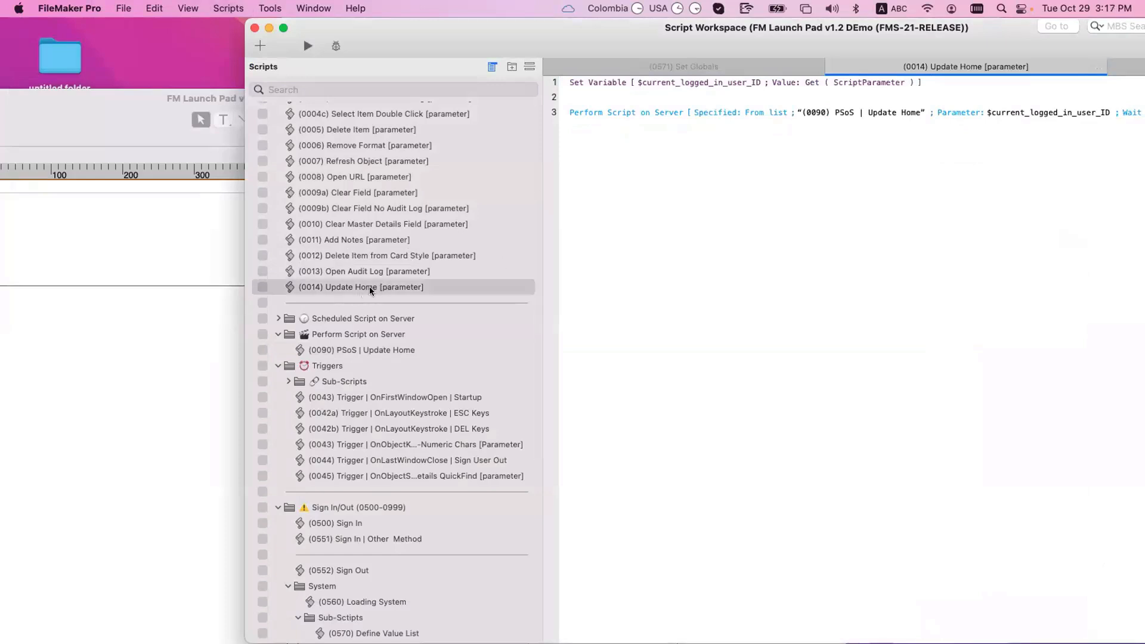
pyautogui.click(613, 88)
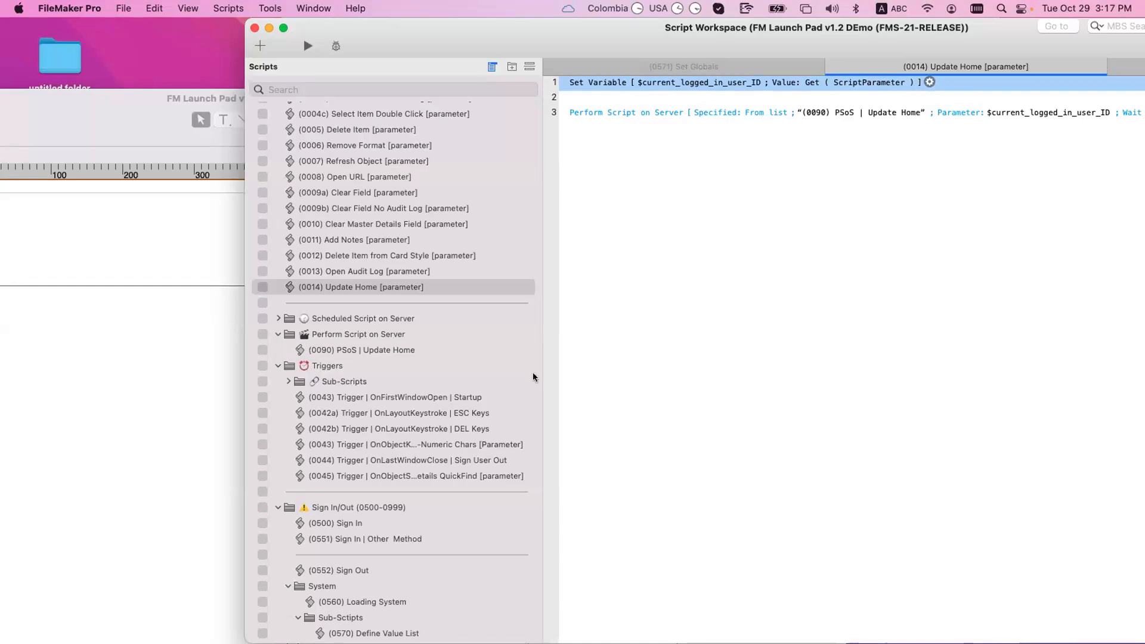
# Step: Review PSoS | Update Home's steps and its Perform Find request criteria without changing them
pyautogui.click(384, 351)
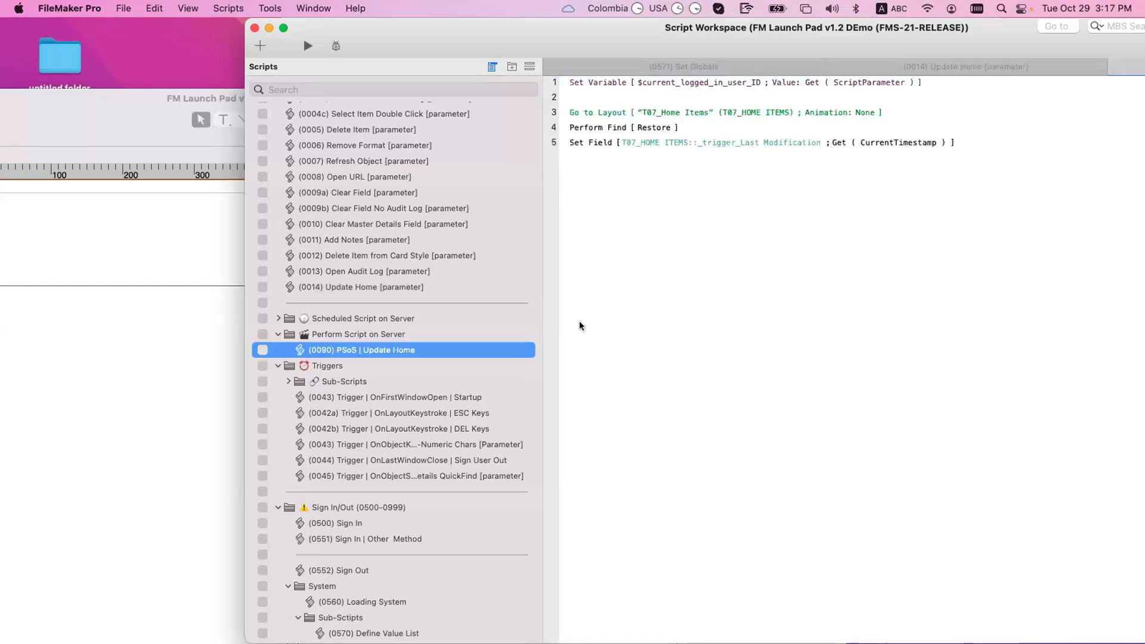
pyautogui.click(616, 82)
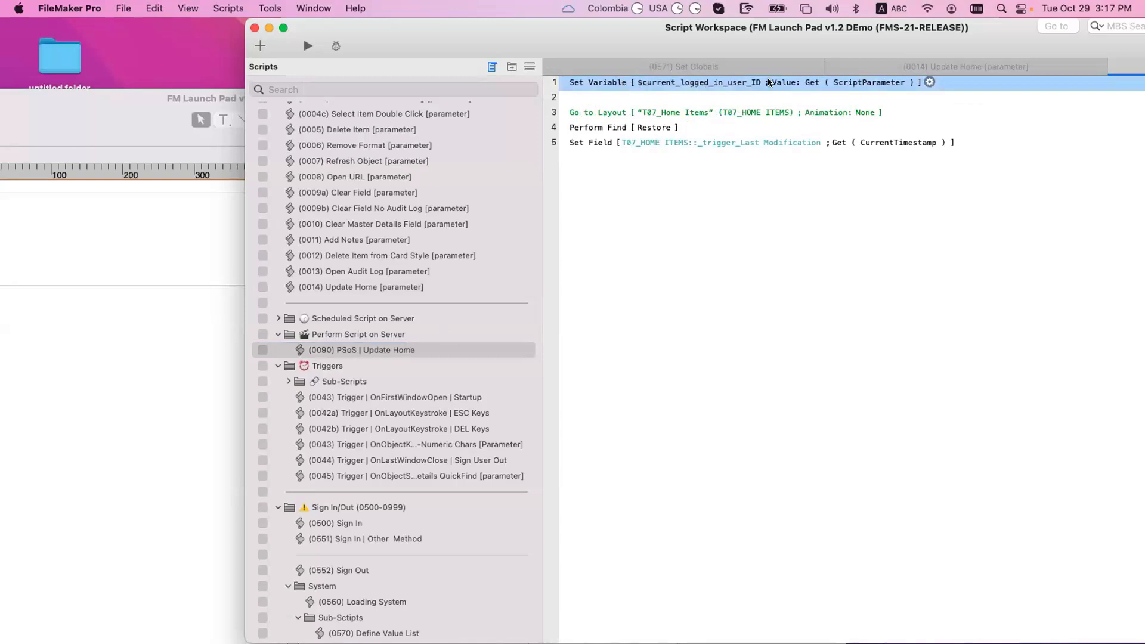
pyautogui.click(611, 113)
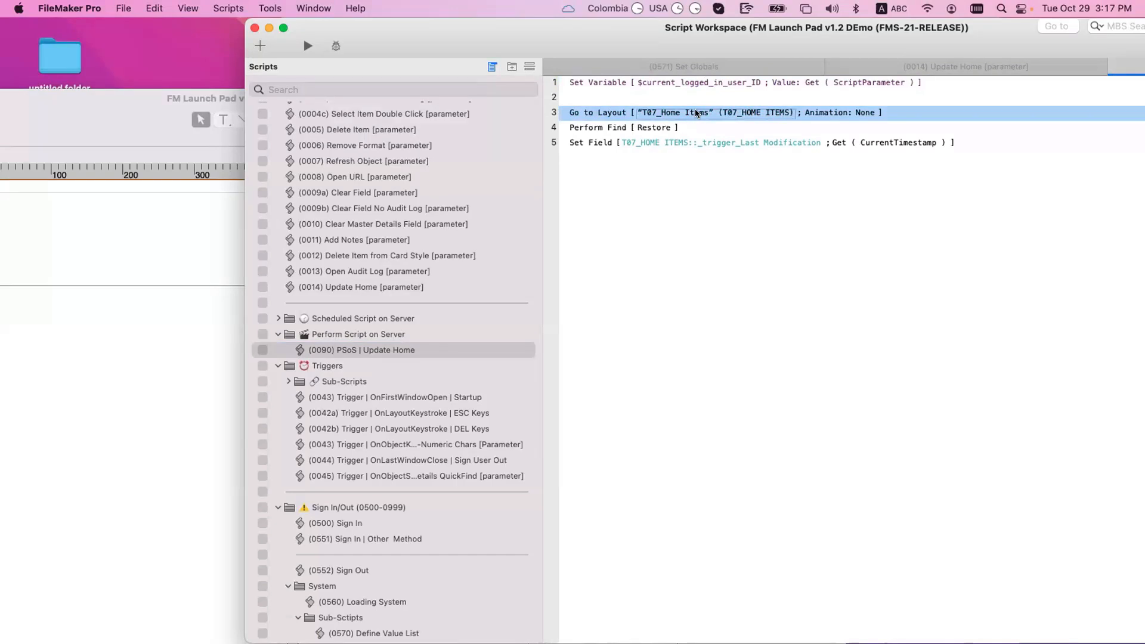
pyautogui.click(611, 129)
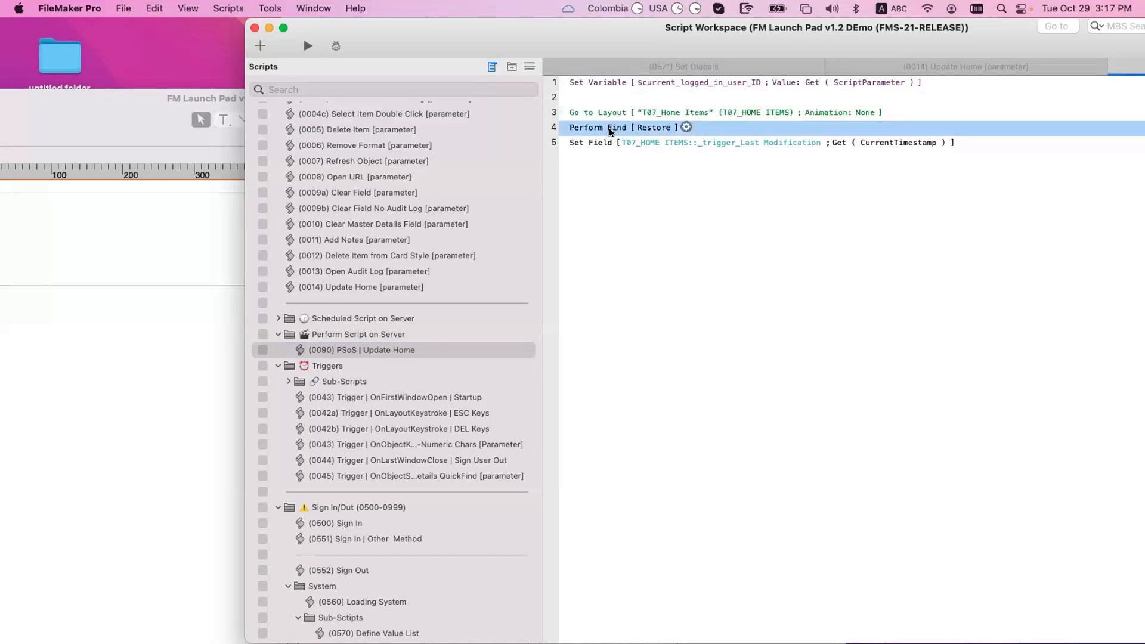
pyautogui.doubleClick(610, 129)
pyautogui.click(623, 270)
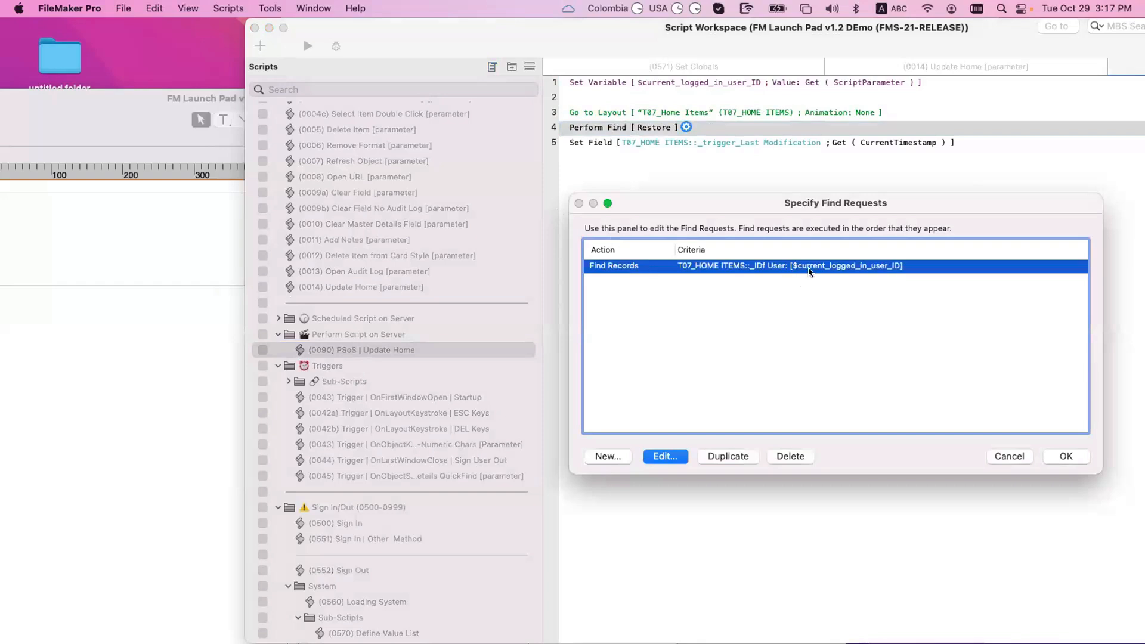
pyautogui.press('Escape')
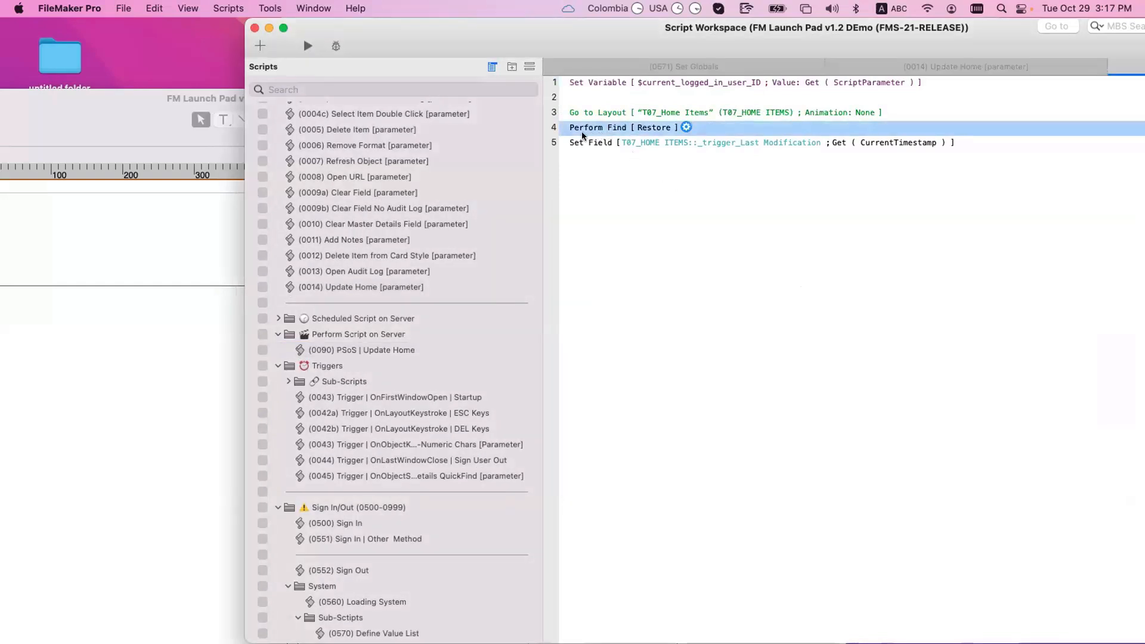
# Step: Move the Script Workspace aside and bring the FM Launch Pad layout window forward
pyautogui.click(592, 147)
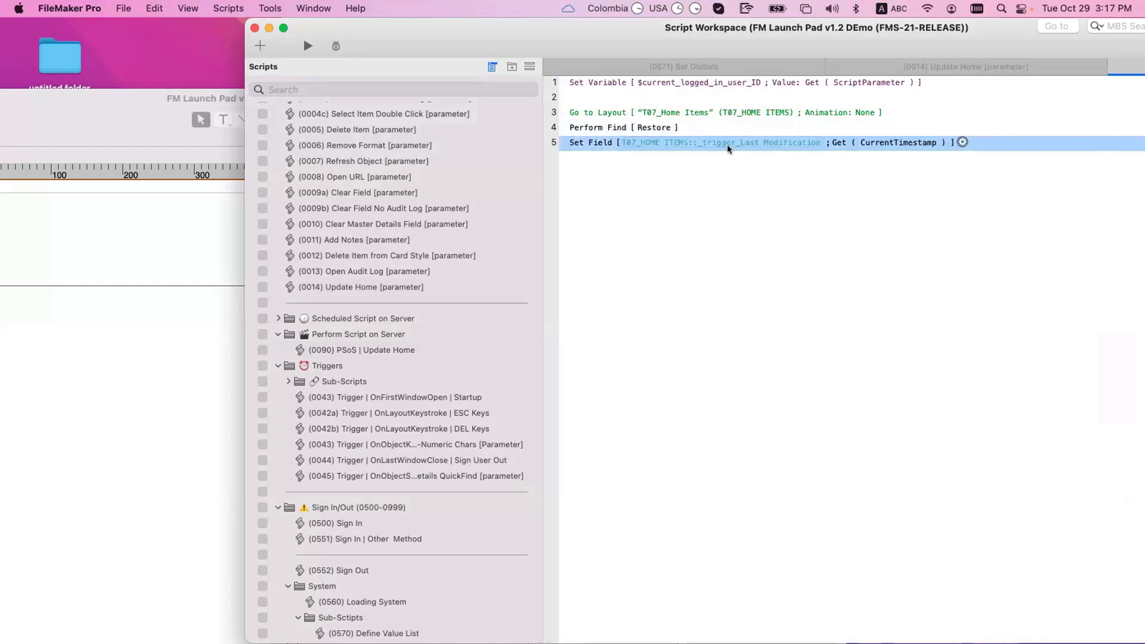
pyautogui.keyDown('shift'); pyautogui.click(589, 127); pyautogui.keyUp('shift')
pyautogui.keyDown('shift'); pyautogui.click(589, 113); pyautogui.keyUp('shift')
pyautogui.click(578, 191)
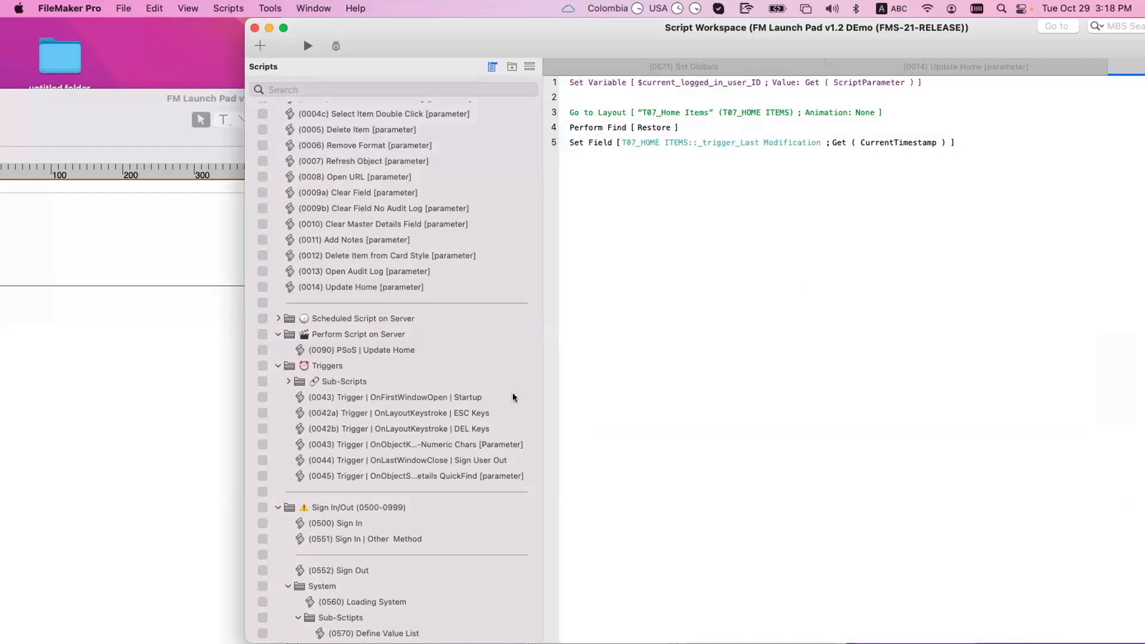
pyautogui.moveTo(438, 34); pyautogui.dragTo(816, 156)
pyautogui.click(466, 98)
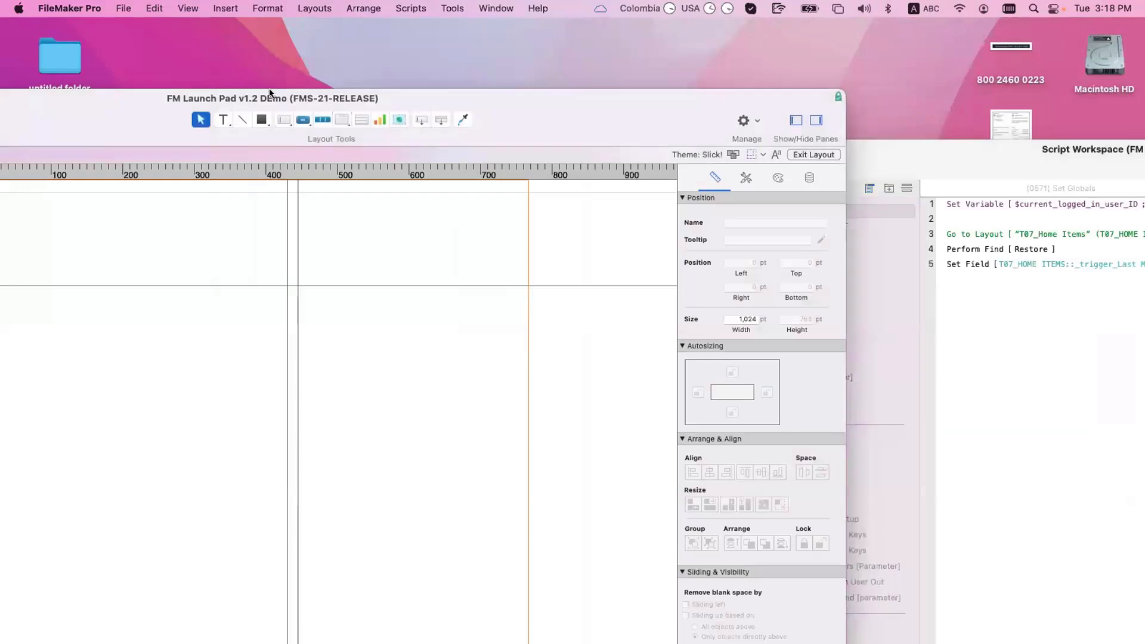
# Step: Show the L500_Assets Data Entry layout in Browse mode and open the asset's check-out form
pyautogui.doubleClick(268, 98)
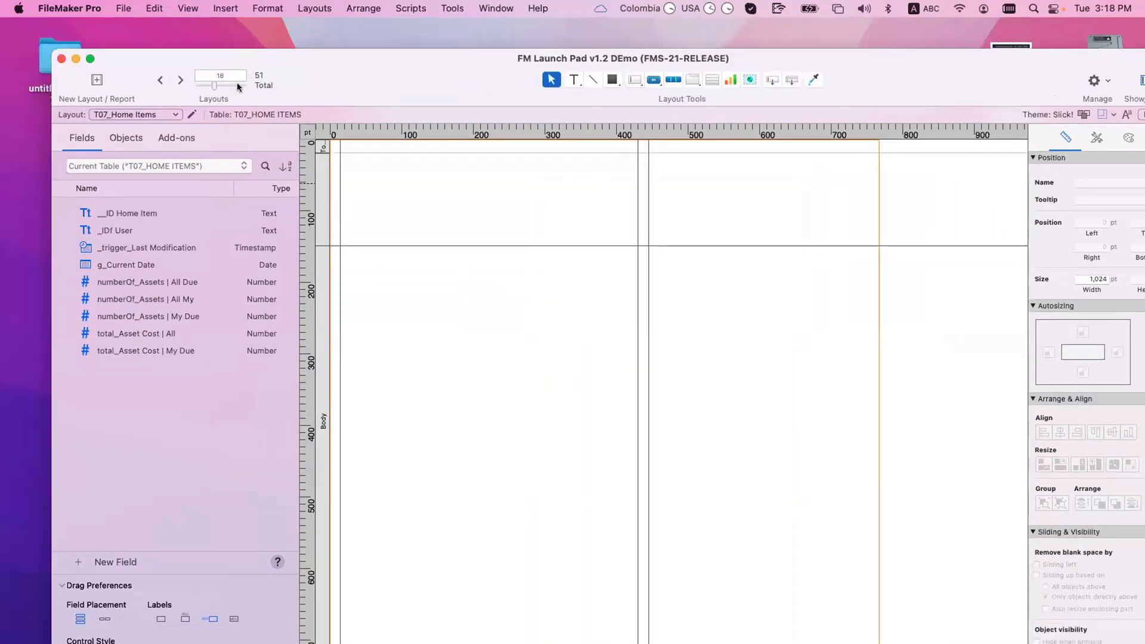
pyautogui.click(118, 115)
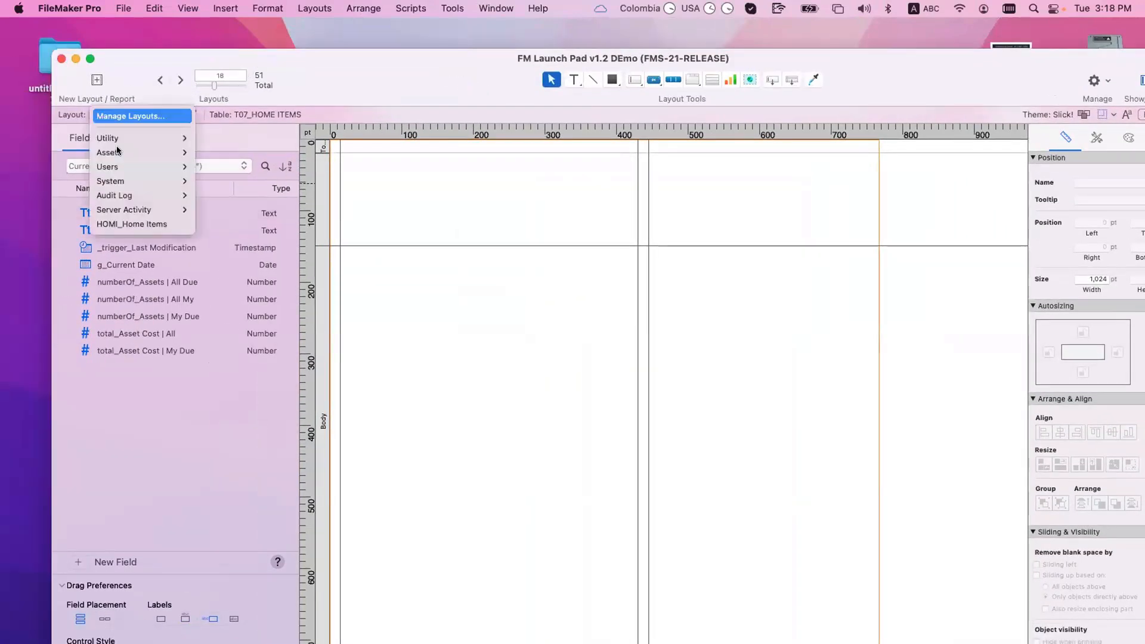
pyautogui.moveTo(143, 153)
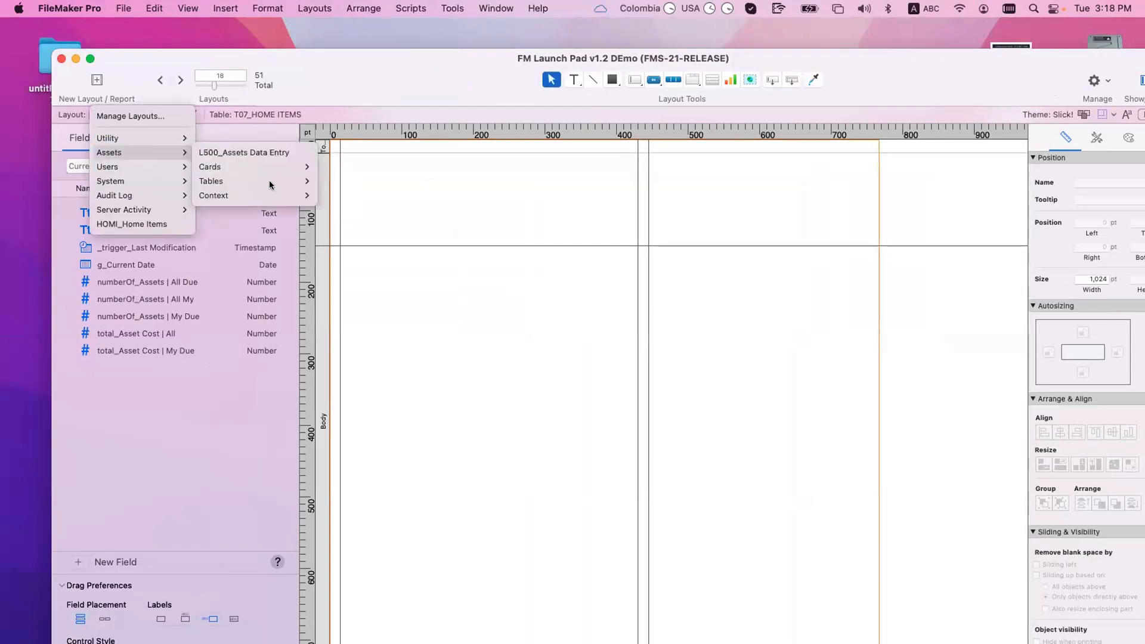
pyautogui.click(244, 152)
pyautogui.moveTo(291, 53); pyautogui.dragTo(188, 30)
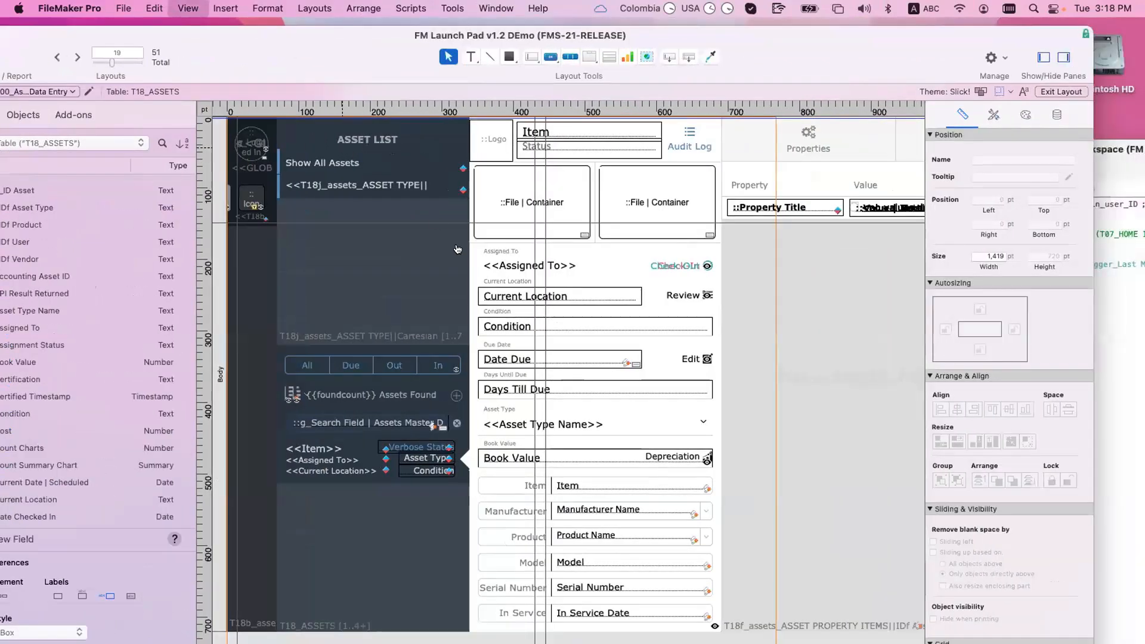
pyautogui.press('super+b')
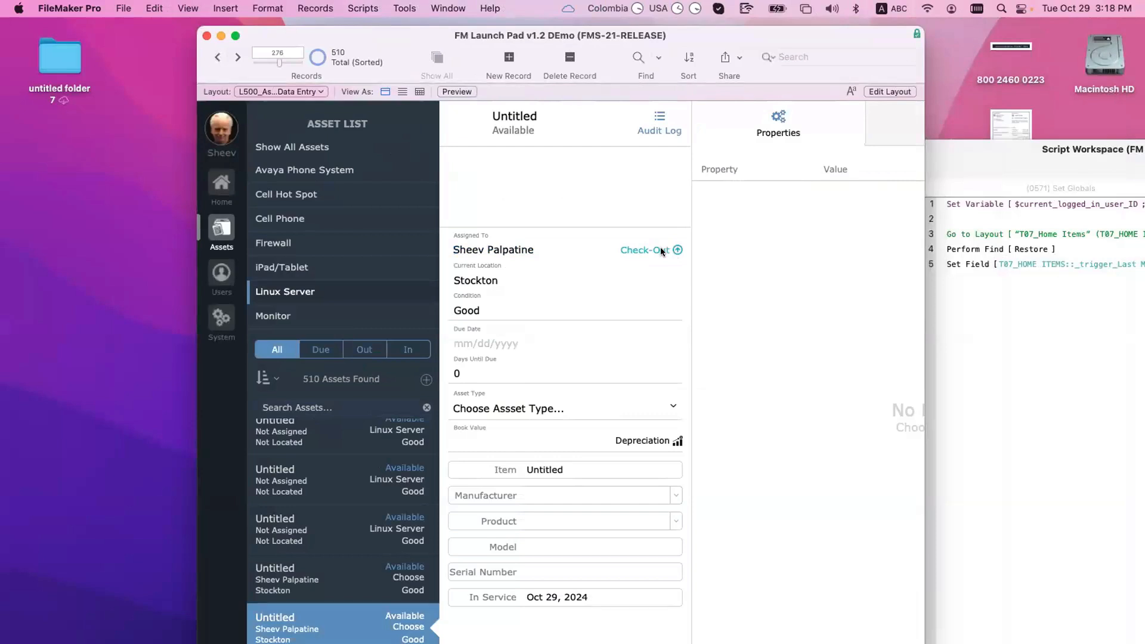
pyautogui.click(661, 251)
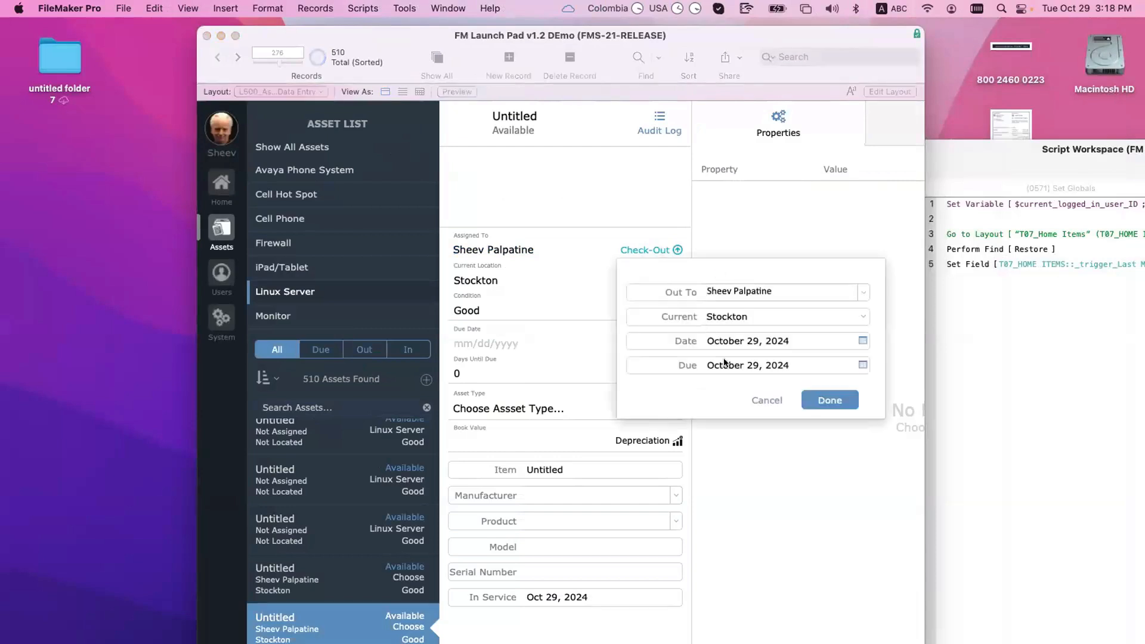
# Step: Enable the Script Debugger, complete the check-out, and edit the paused On Check-Out Close script
pyautogui.click(419, 8)
pyautogui.click(442, 26)
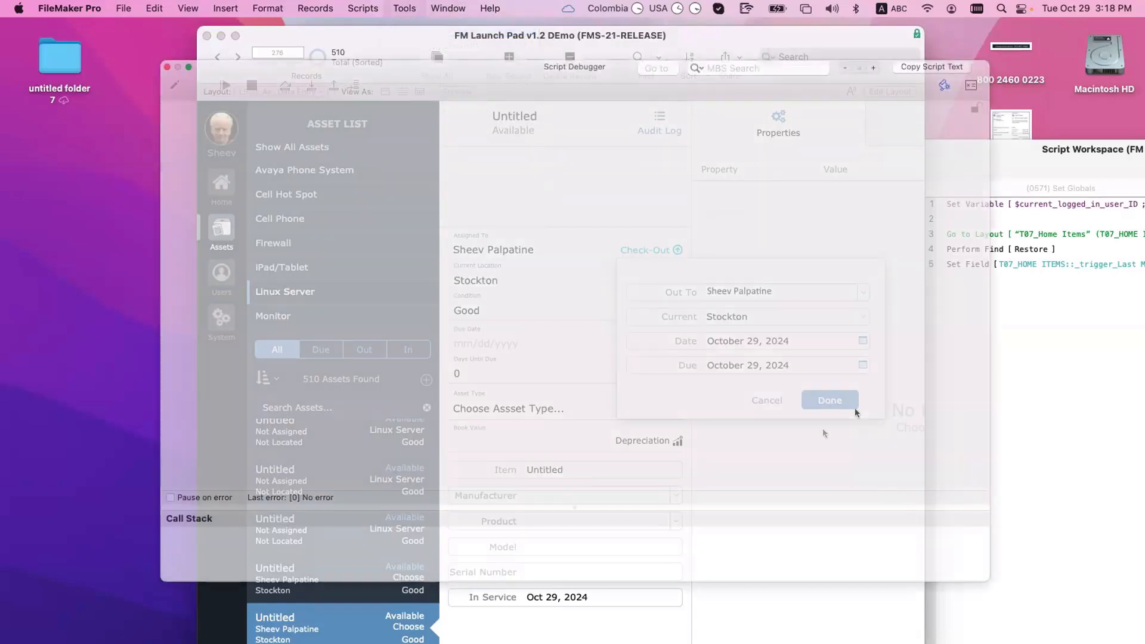
pyautogui.click(829, 401)
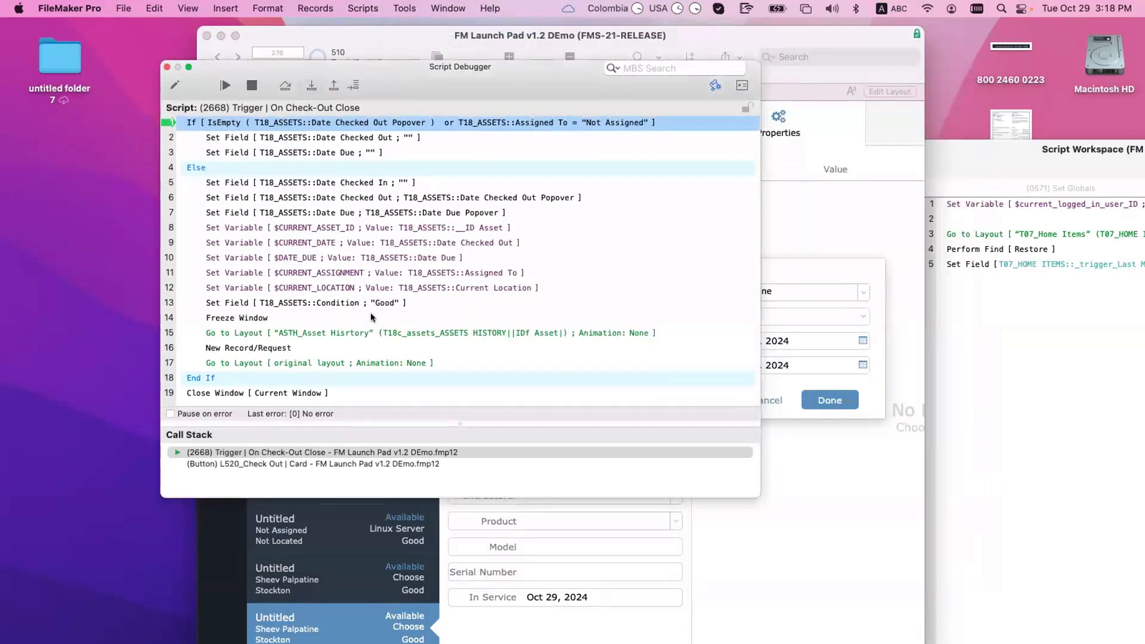
pyautogui.click(174, 85)
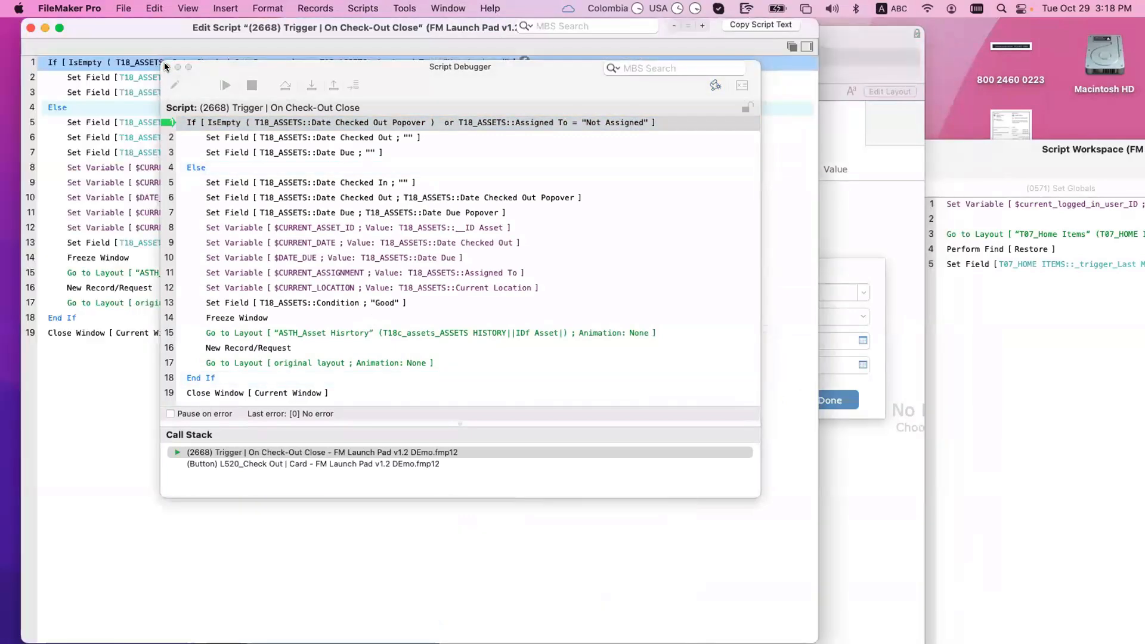
pyautogui.click(167, 66)
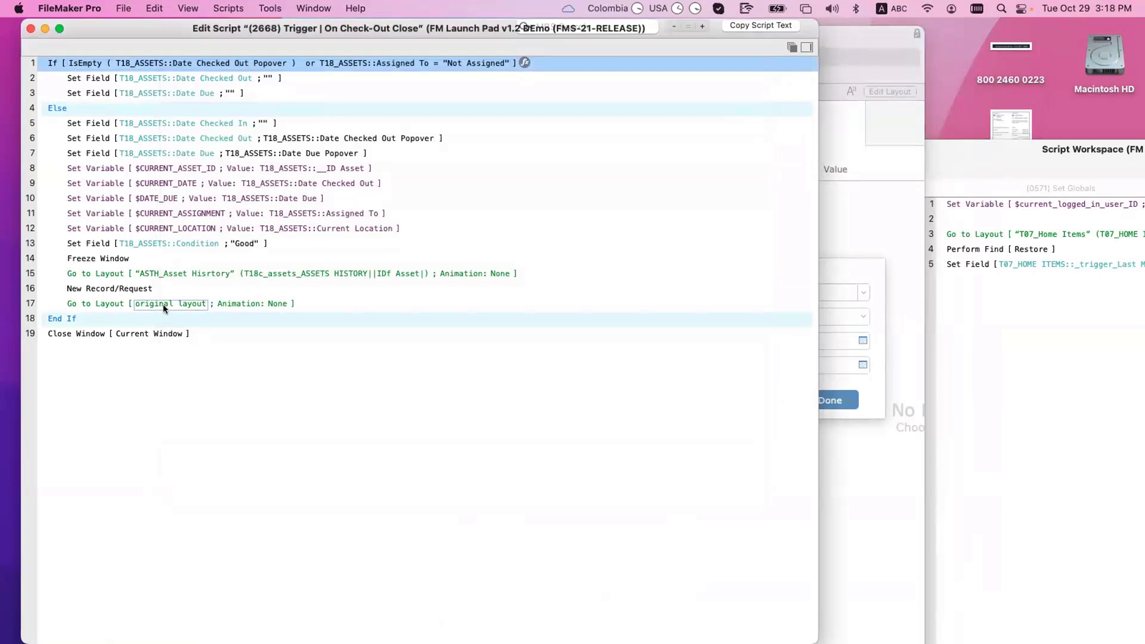
pyautogui.click(110, 317)
# Step: Add a Perform Script step after End If that runs (0014) Update Home
pyautogui.press('Return')
pyautogui.press('Return')
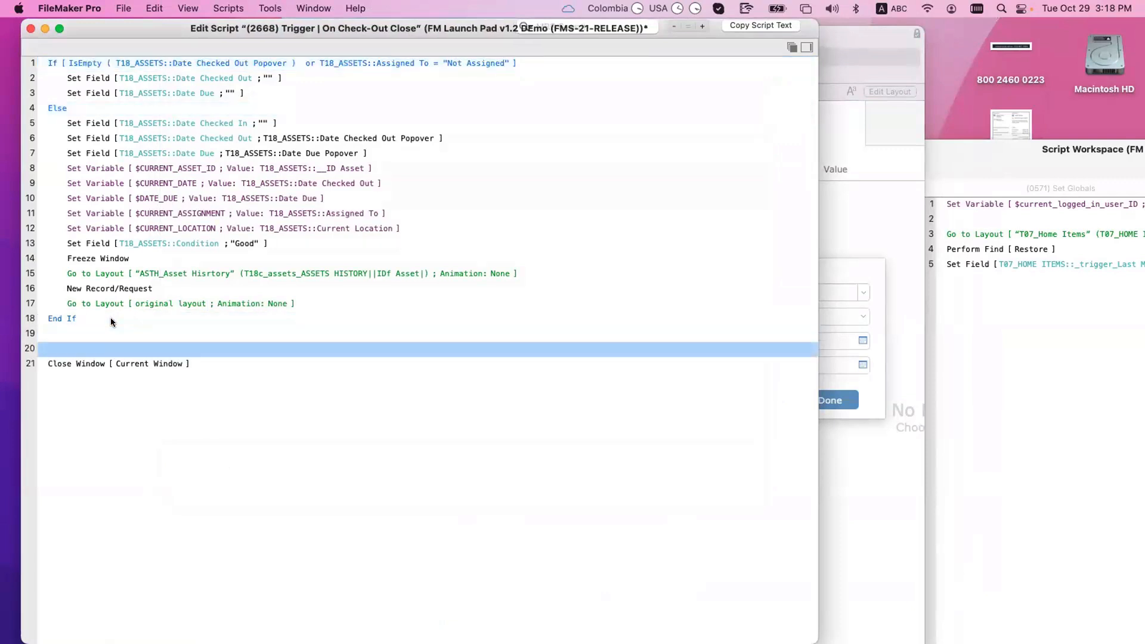
pyautogui.write('per')
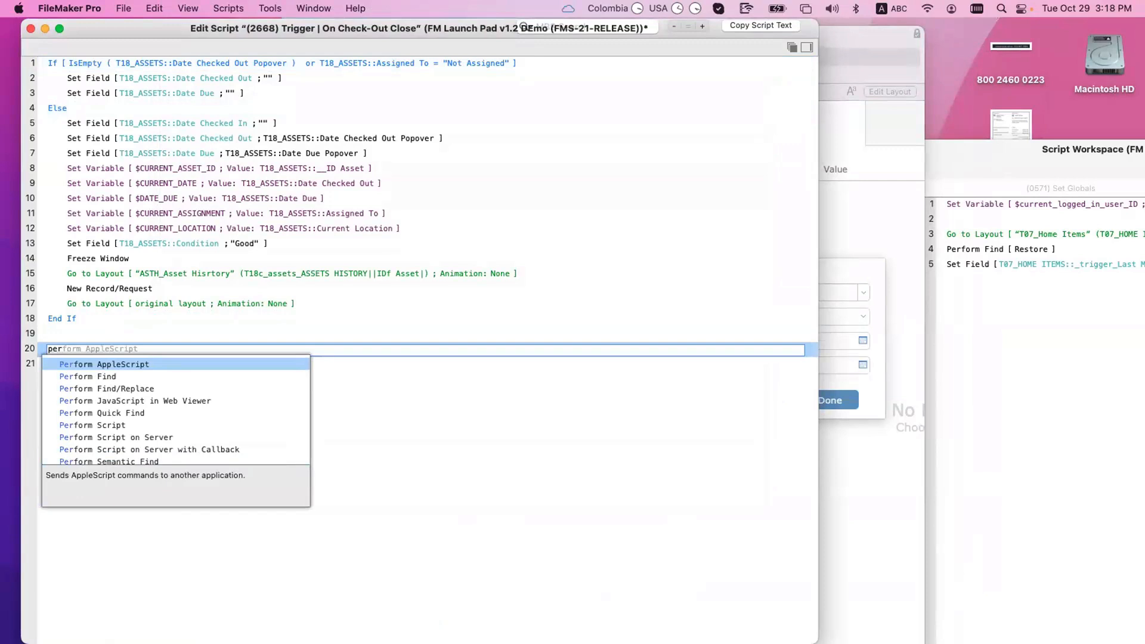
pyautogui.press('Down')
pyautogui.press('Down')
pyautogui.press('Down')
pyautogui.press('Down')
pyautogui.press('Down')
pyautogui.press('Return')
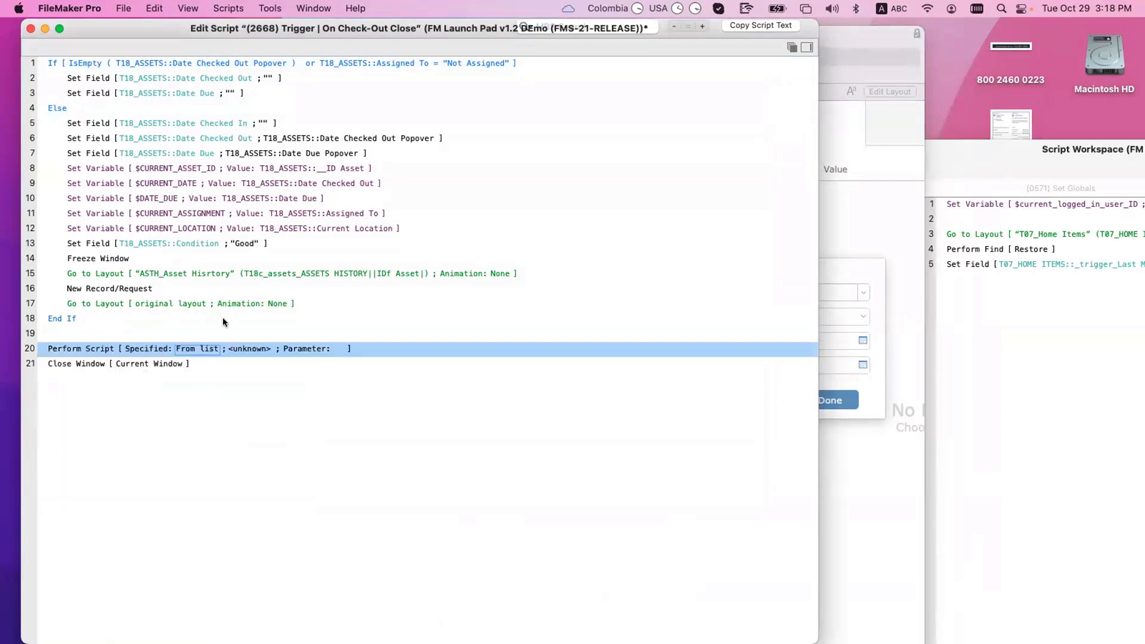
pyautogui.click(244, 349)
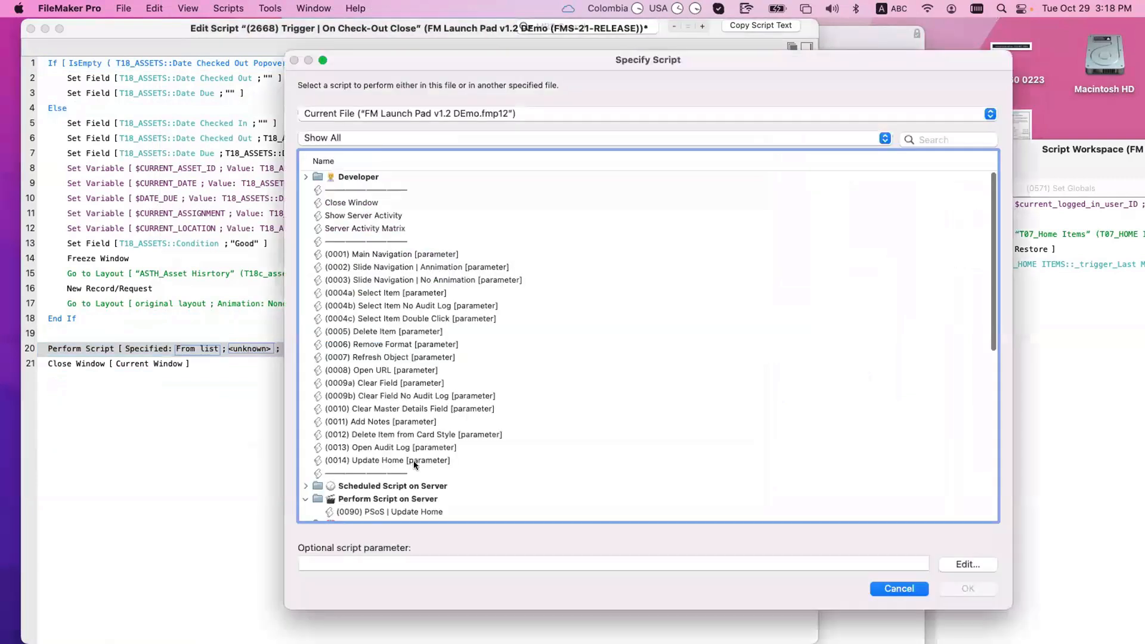
pyautogui.click(414, 460)
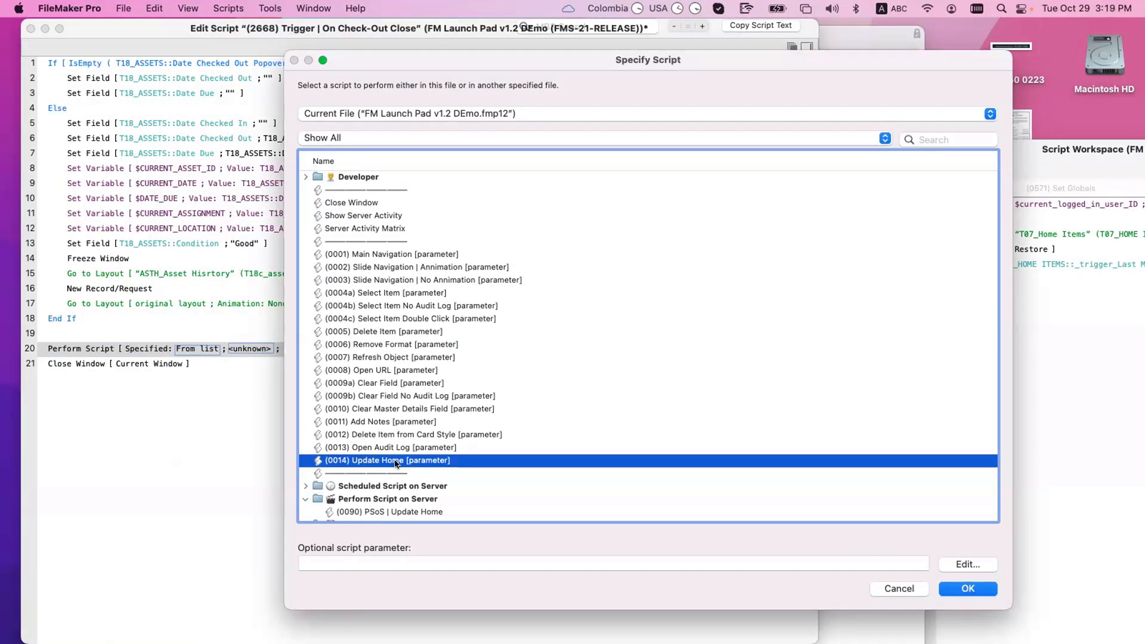
# Step: Set the script parameter calculation to $$current_logged_in_user_ID
pyautogui.scroll(-1, 397, 464)
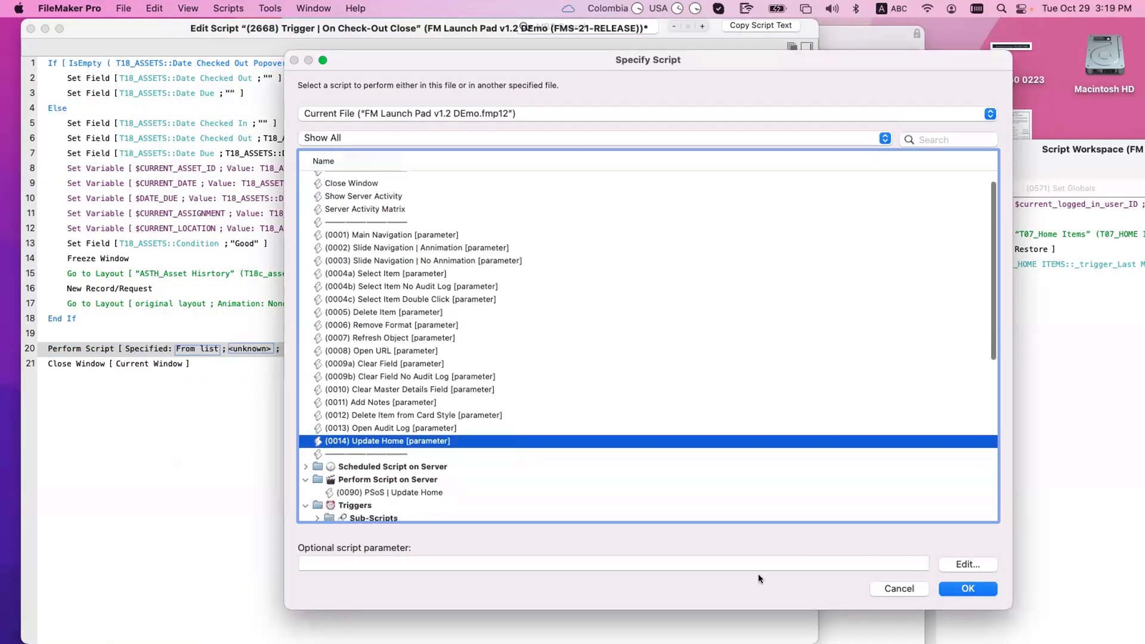
pyautogui.click(978, 562)
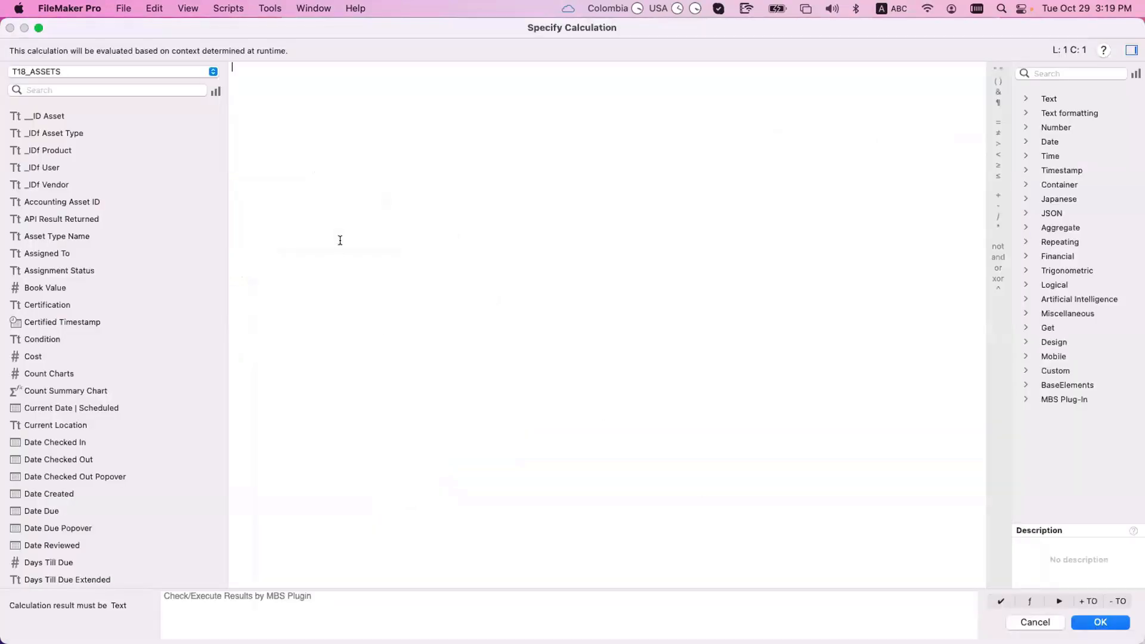
pyautogui.write('$$')
pyautogui.write('logge')
pyautogui.write('curren')
pyautogui.write('t_lo')
pyautogui.write('gged_in')
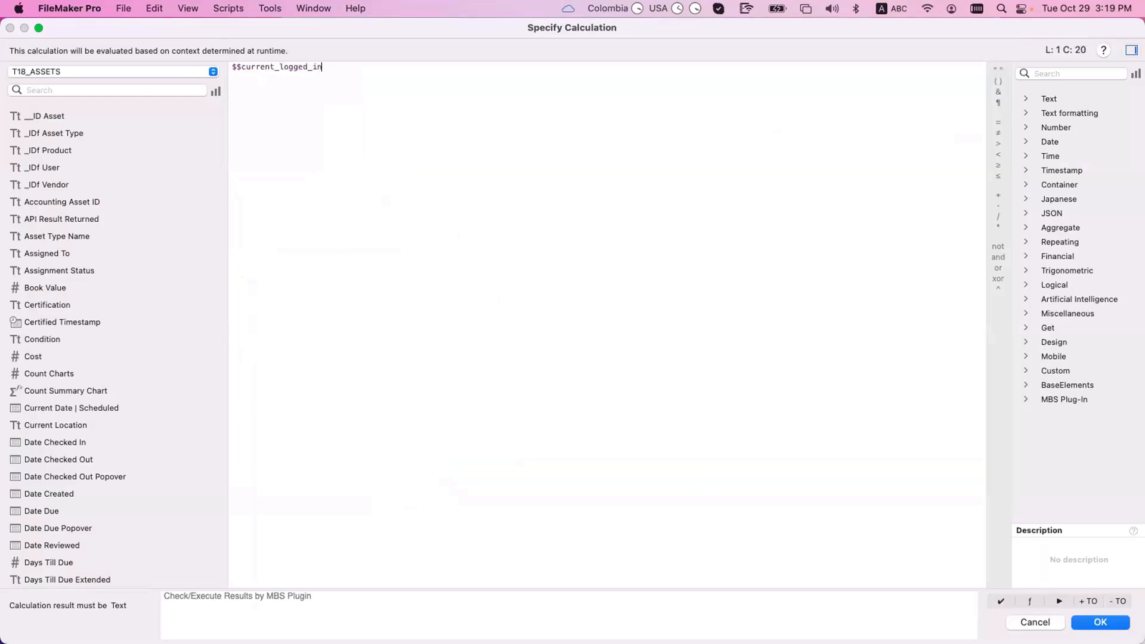
pyautogui.write('_user_ID')
pyautogui.click(276, 5)
pyautogui.click(1061, 559)
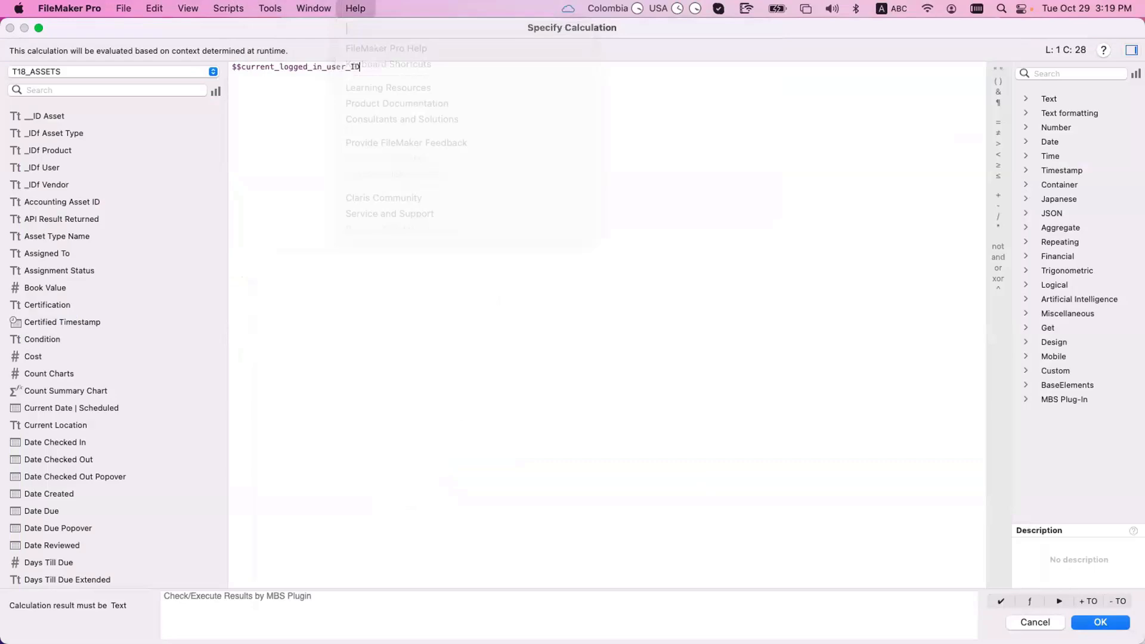
pyautogui.press('Return')
# Step: Confirm in the Data Viewer the global is $$logged_in_user_ID, then reopen the parameter calculation
pyautogui.click(985, 590)
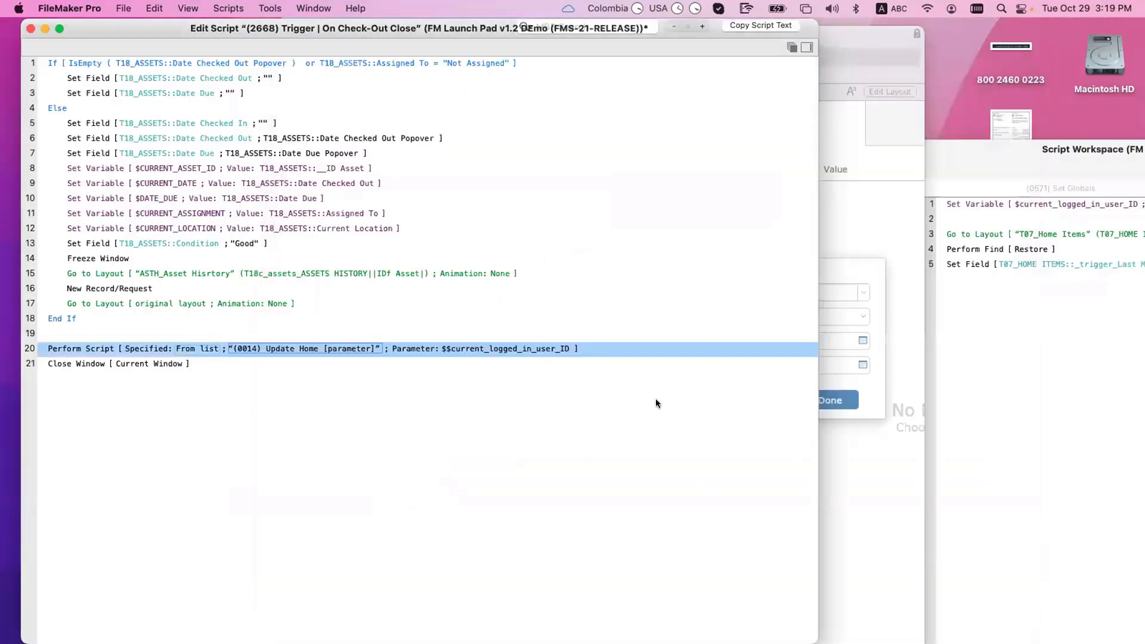
pyautogui.click(293, 5)
pyautogui.click(286, 61)
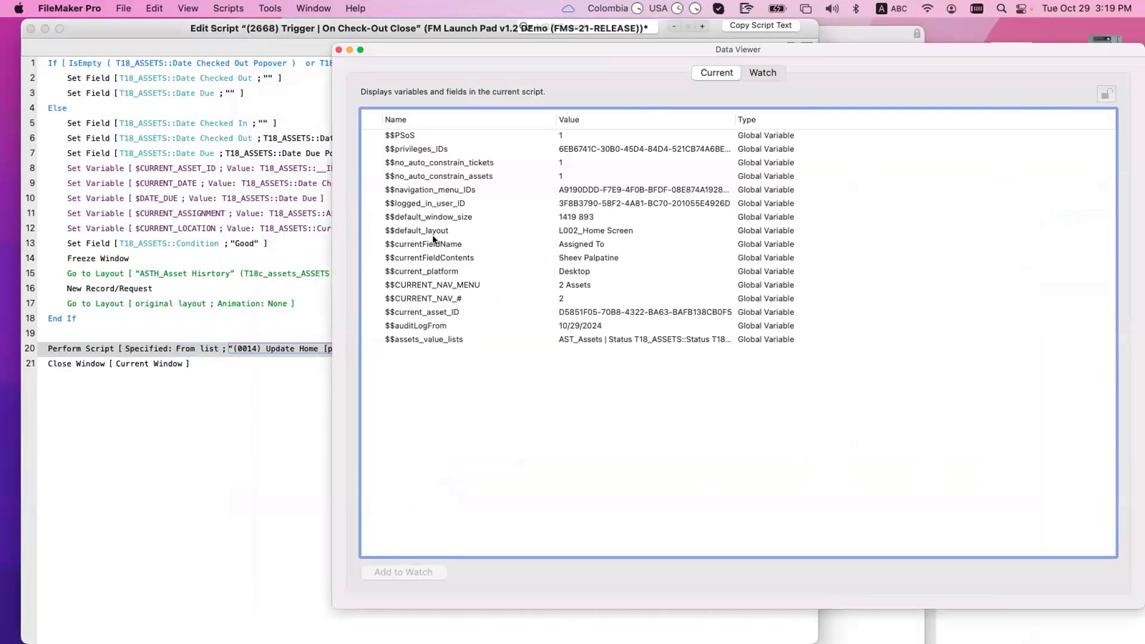
pyautogui.click(432, 204)
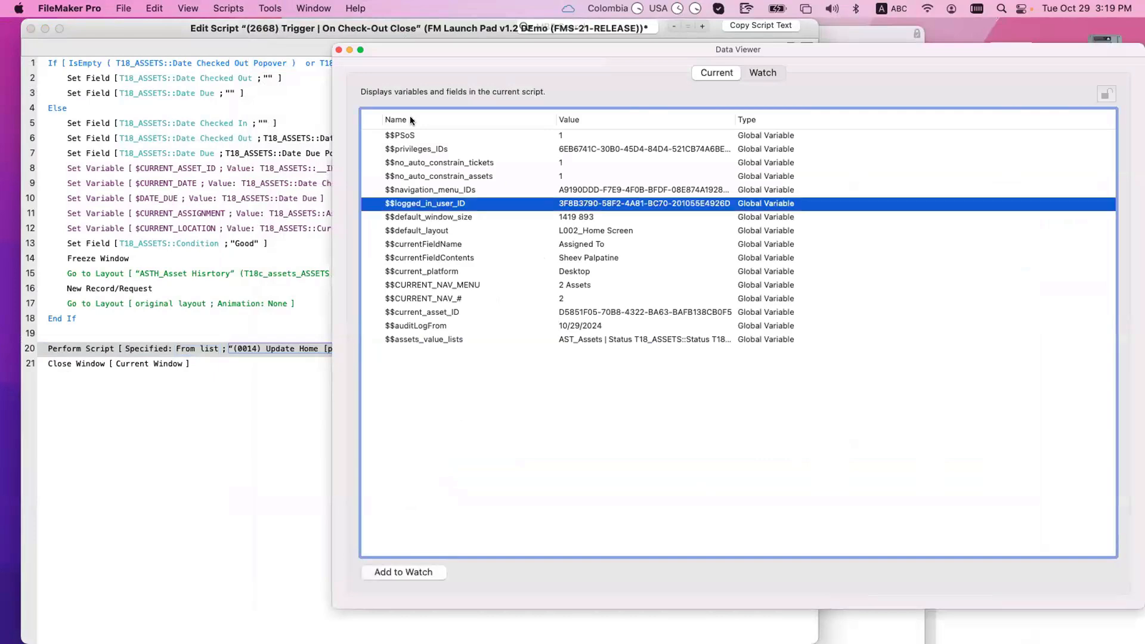
pyautogui.click(339, 49)
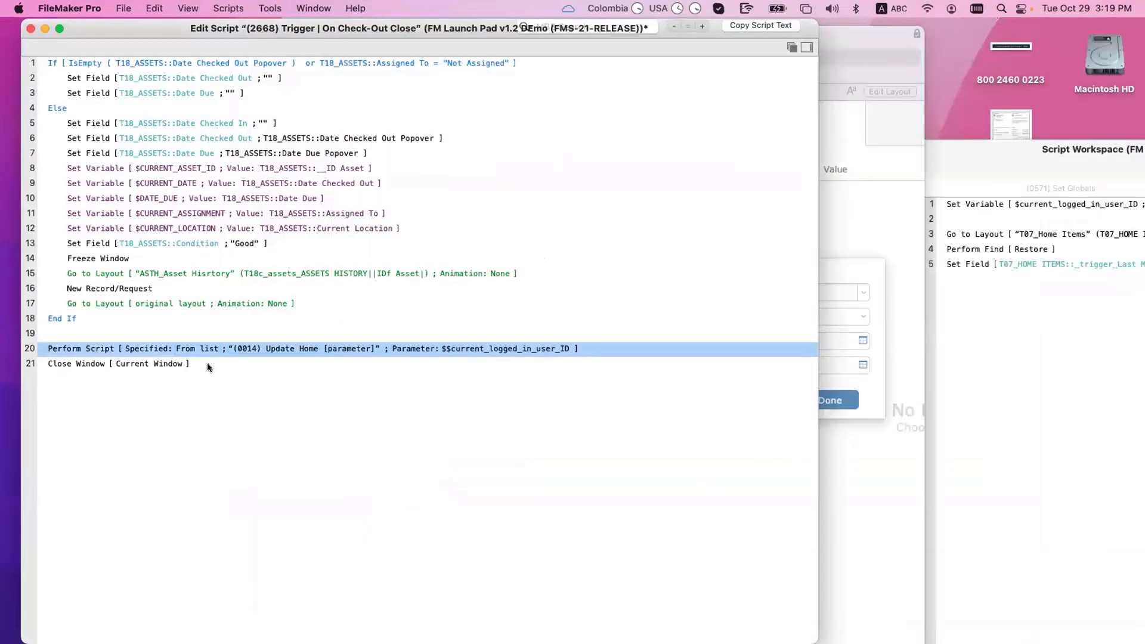
pyautogui.click(535, 347)
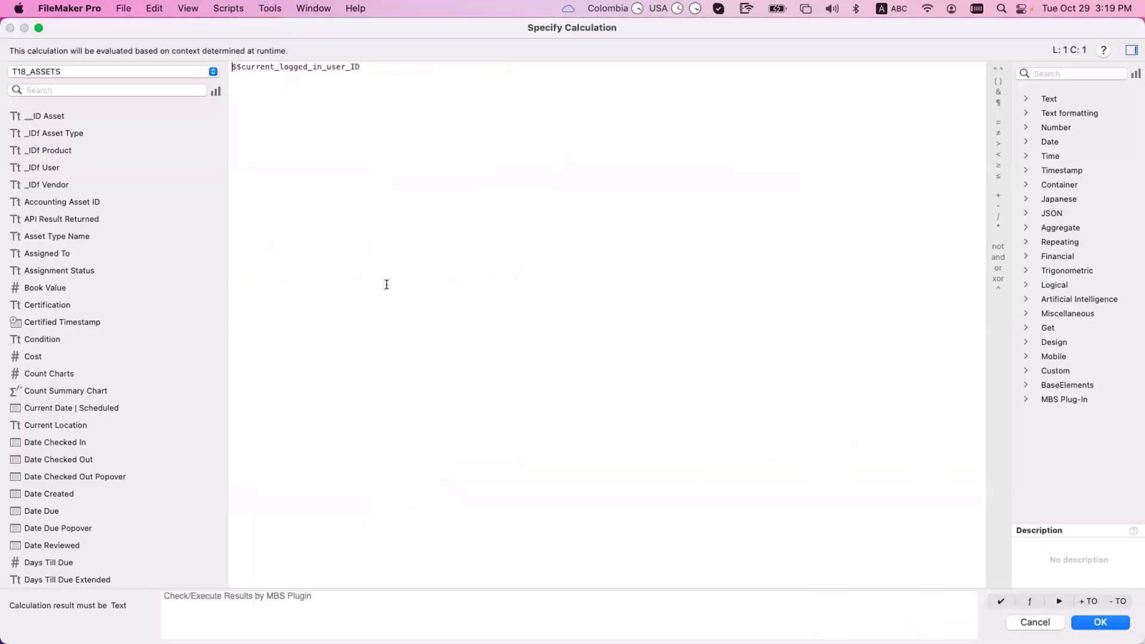
pyautogui.click(279, 66)
# Step: Correct the parameter to $$logged_in_user_ID, save the trigger script, and return to the Script Workspace
pyautogui.press('BackSpace')
pyautogui.press('BackSpace')
pyautogui.press('BackSpace')
pyautogui.press('BackSpace')
pyautogui.press('BackSpace')
pyautogui.press('BackSpace')
pyautogui.press('BackSpace')
pyautogui.press('BackSpace')
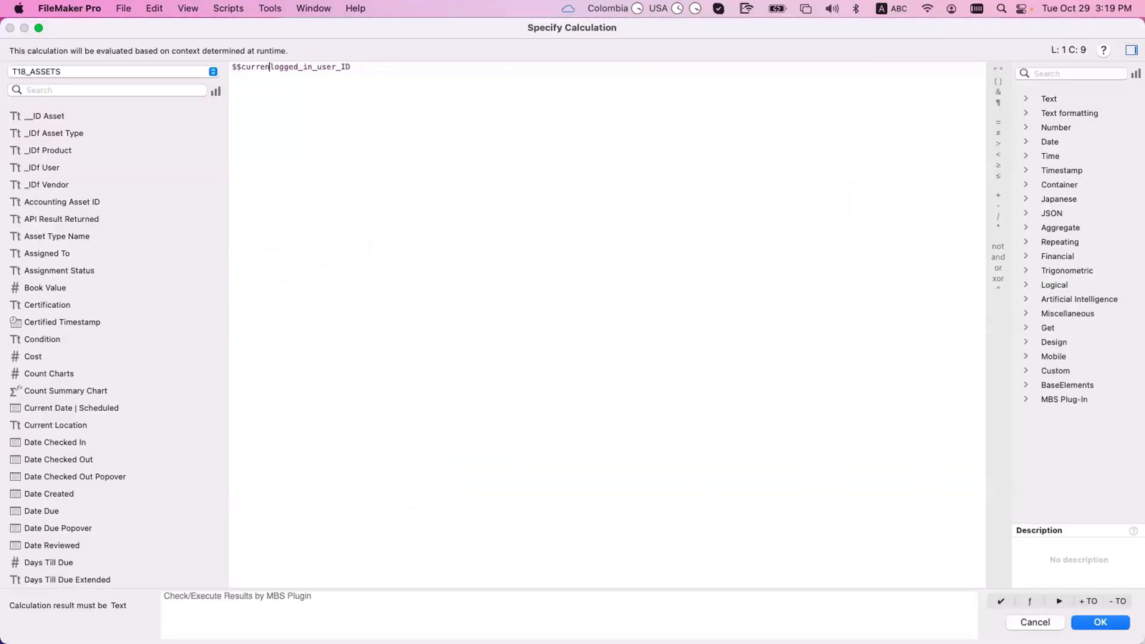
pyautogui.press('Return')
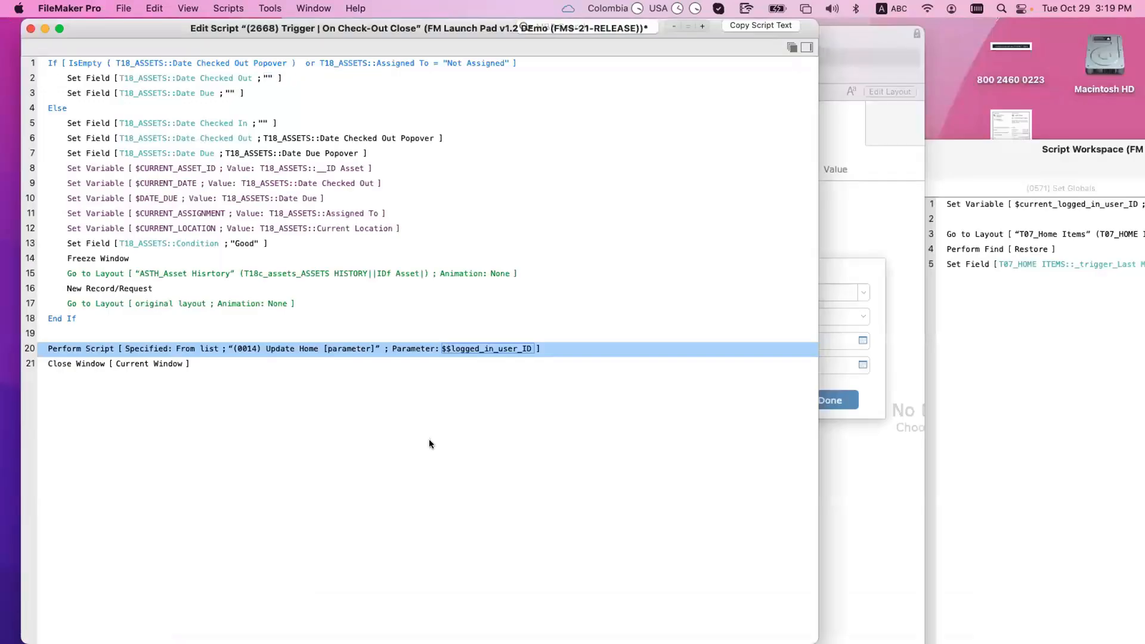
pyautogui.press('super+s')
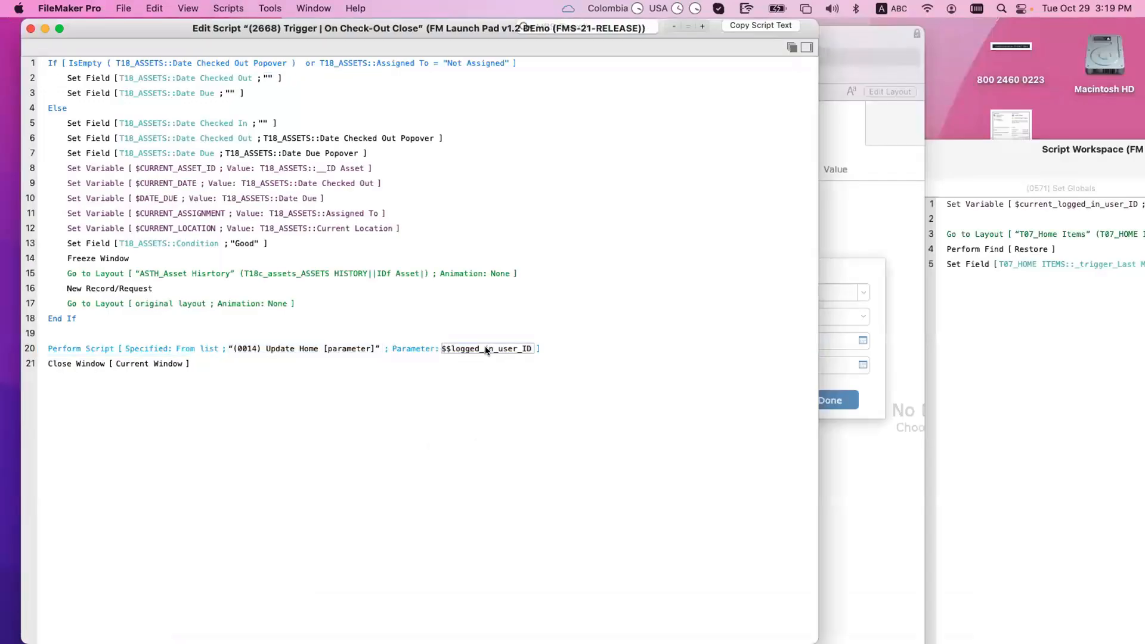
pyautogui.click(990, 396)
# Step: Compare the Update Home, PSoS | Update Home and check-out trigger scripts across their windows
pyautogui.click(749, 409)
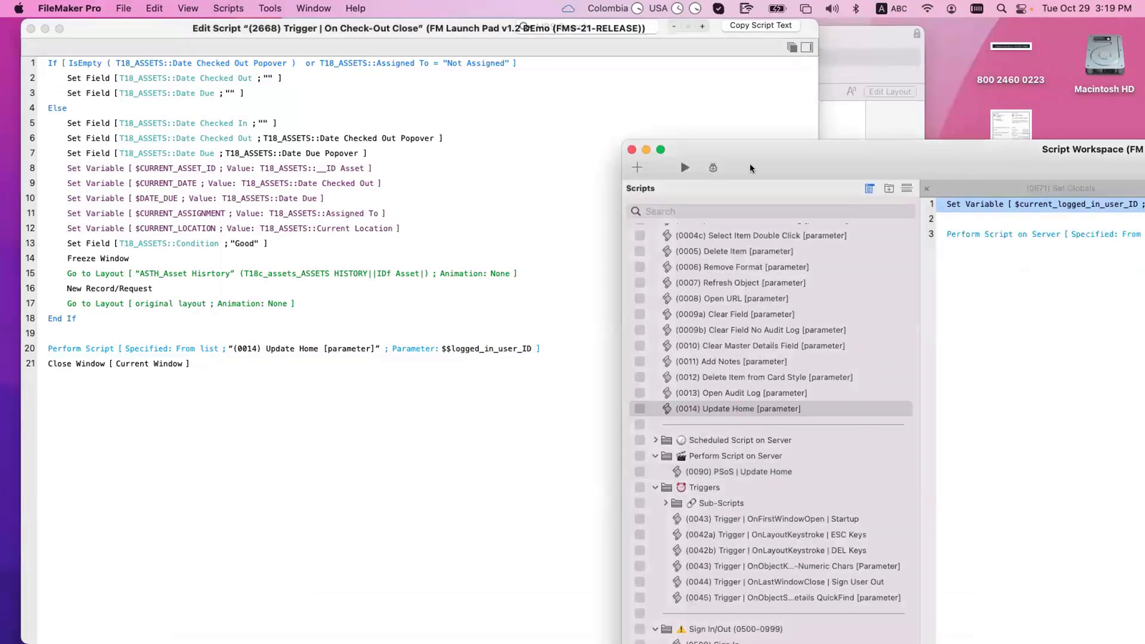
pyautogui.moveTo(751, 169); pyautogui.dragTo(321, 146)
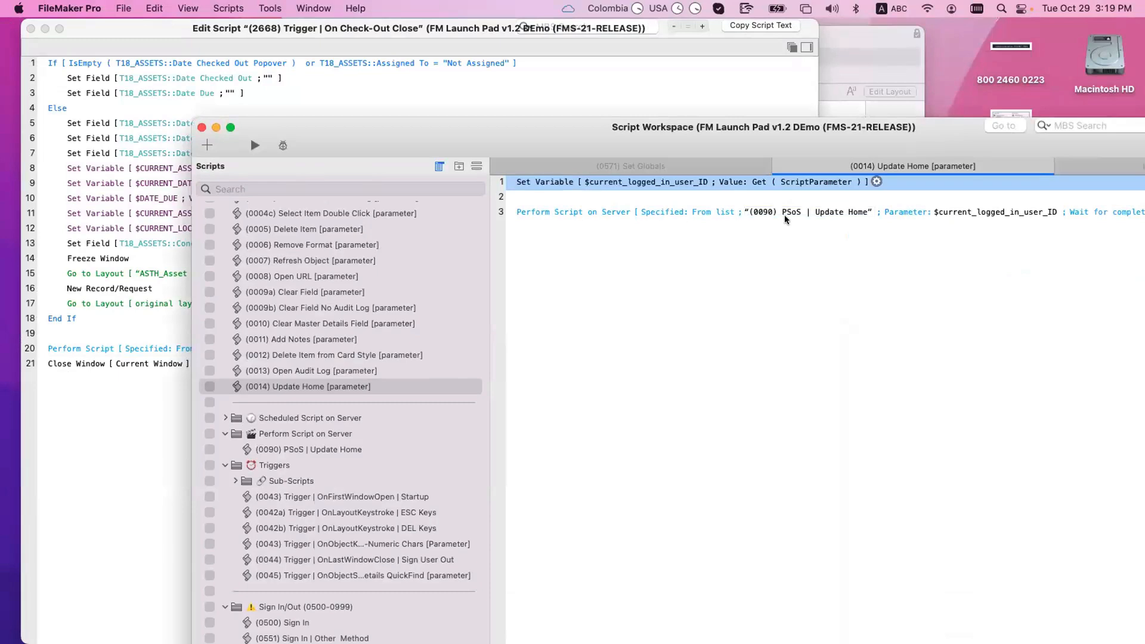
pyautogui.moveTo(615, 154); pyautogui.dragTo(818, 168)
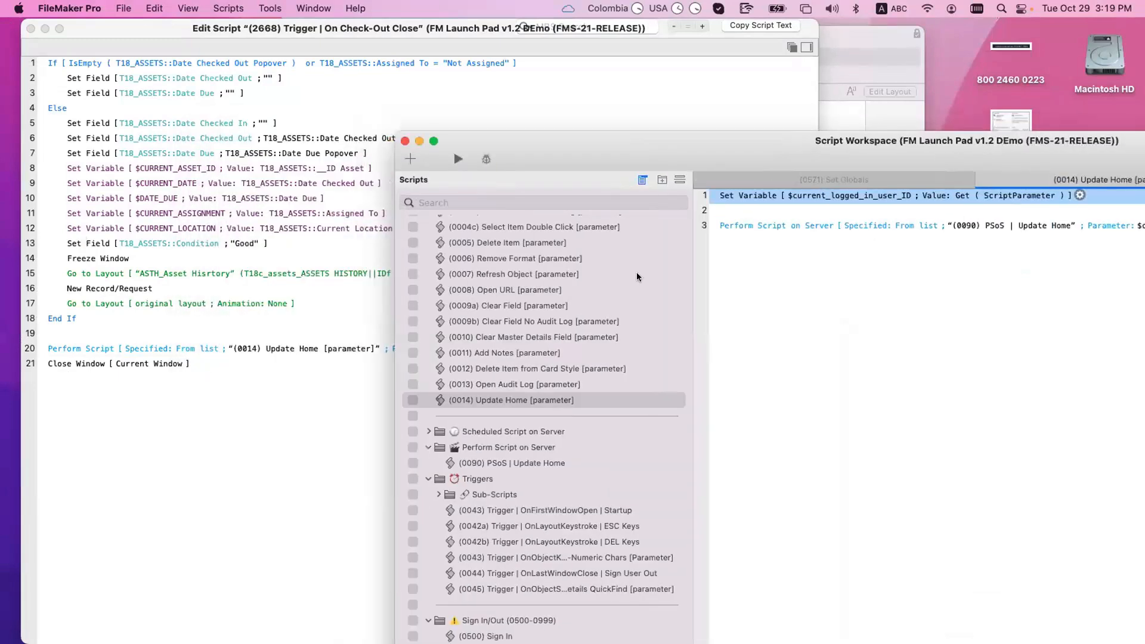
pyautogui.click(753, 251)
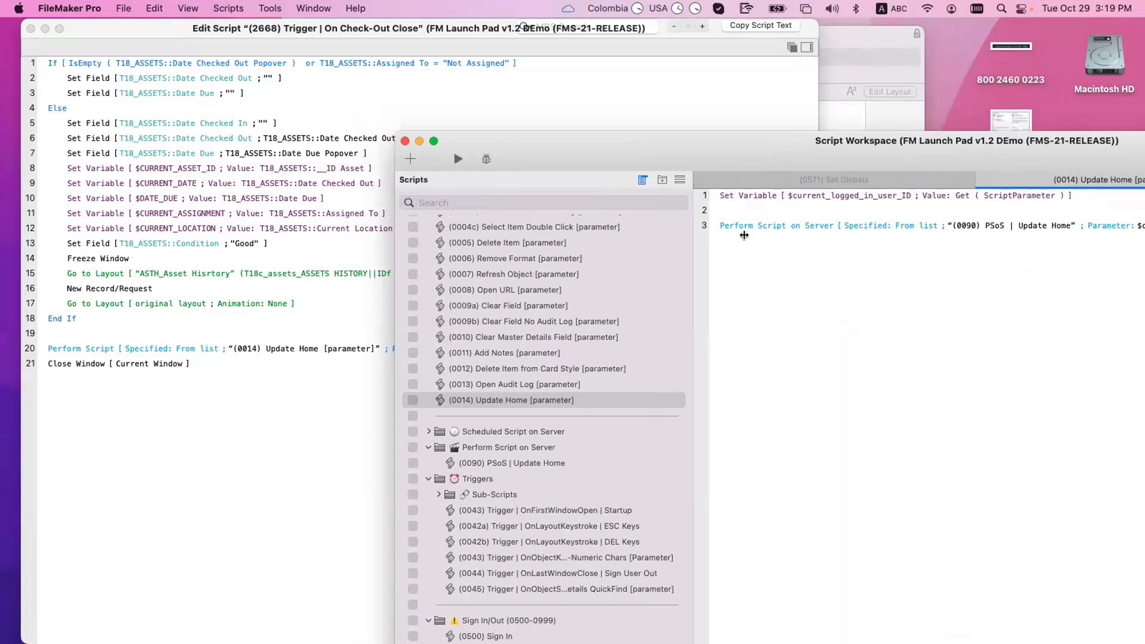
pyautogui.scroll(-1, 486, 430)
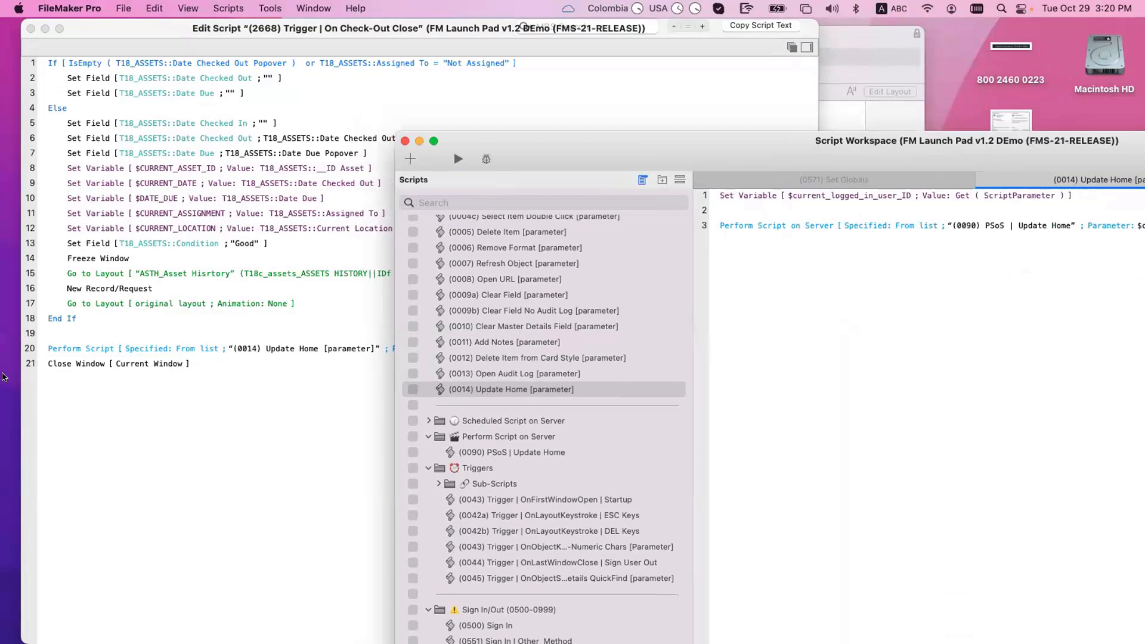
pyautogui.click(95, 348)
pyautogui.click(890, 285)
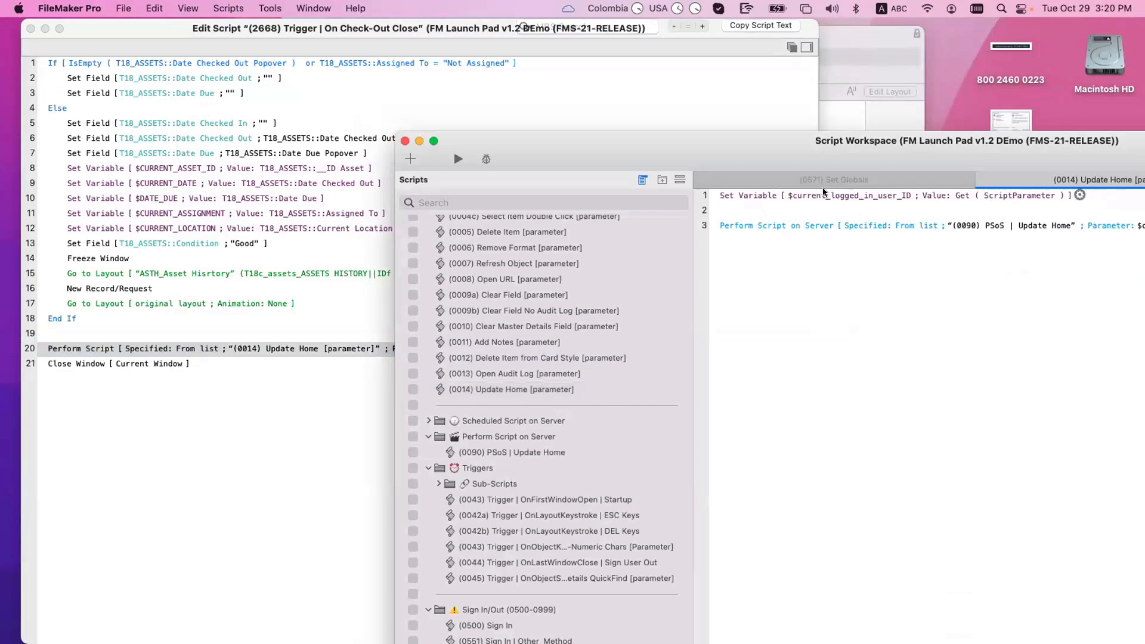
pyautogui.click(508, 453)
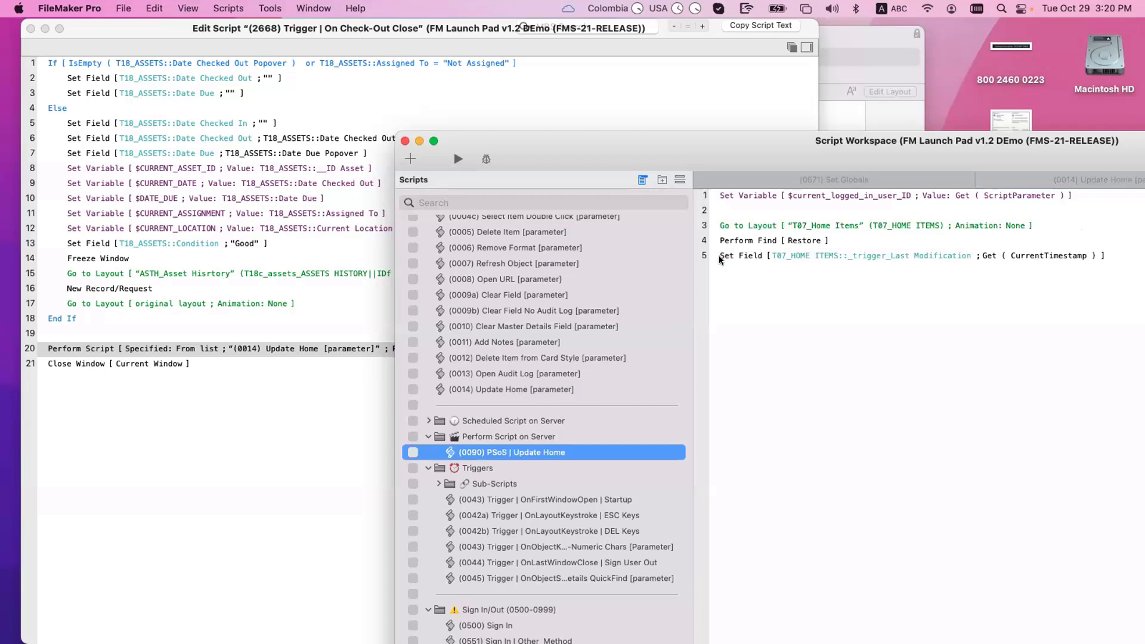
pyautogui.click(499, 389)
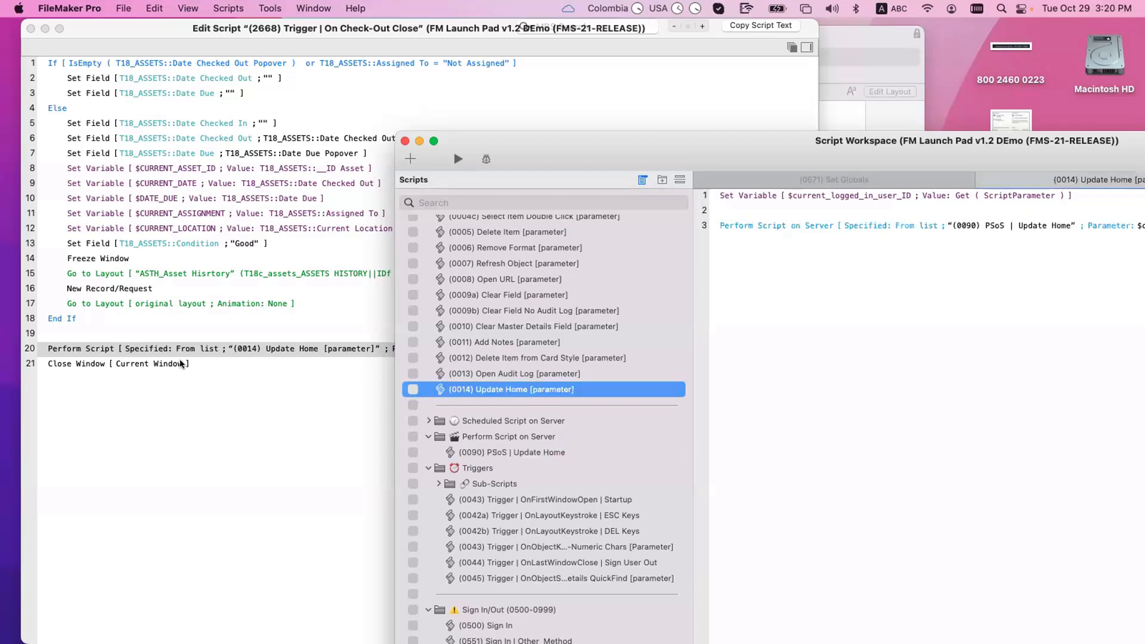
# Step: Move the script editor and Script Workspace aside so the asset's check-out form is in front
pyautogui.click(290, 409)
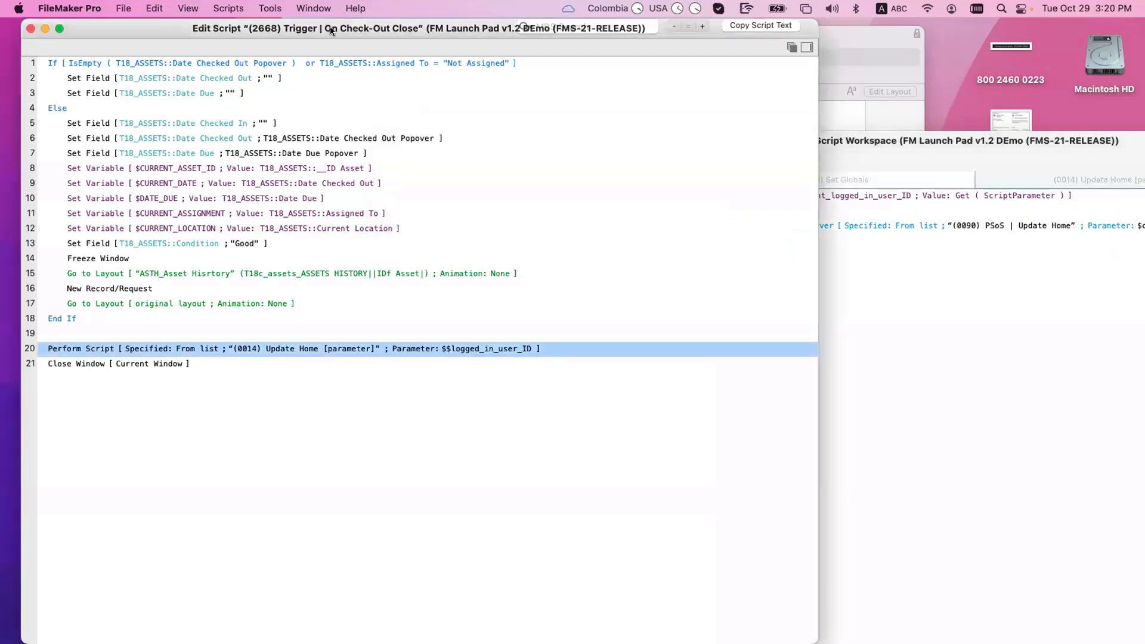
pyautogui.moveTo(330, 26); pyautogui.dragTo(402, 336)
pyautogui.moveTo(535, 146); pyautogui.dragTo(808, 178)
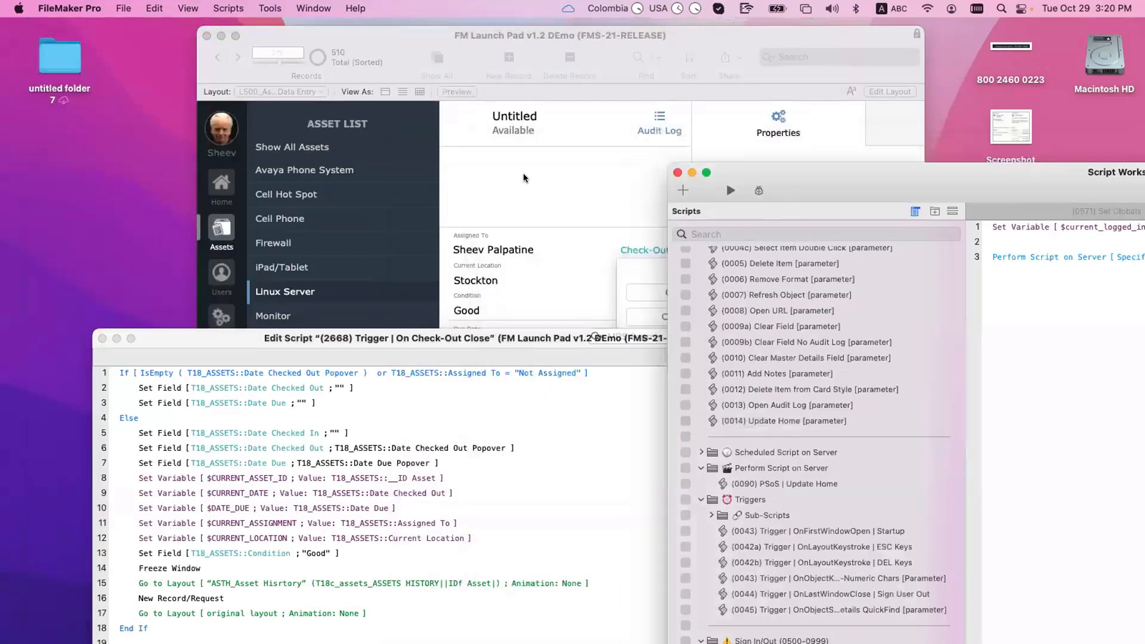
pyautogui.moveTo(507, 41); pyautogui.dragTo(404, 33)
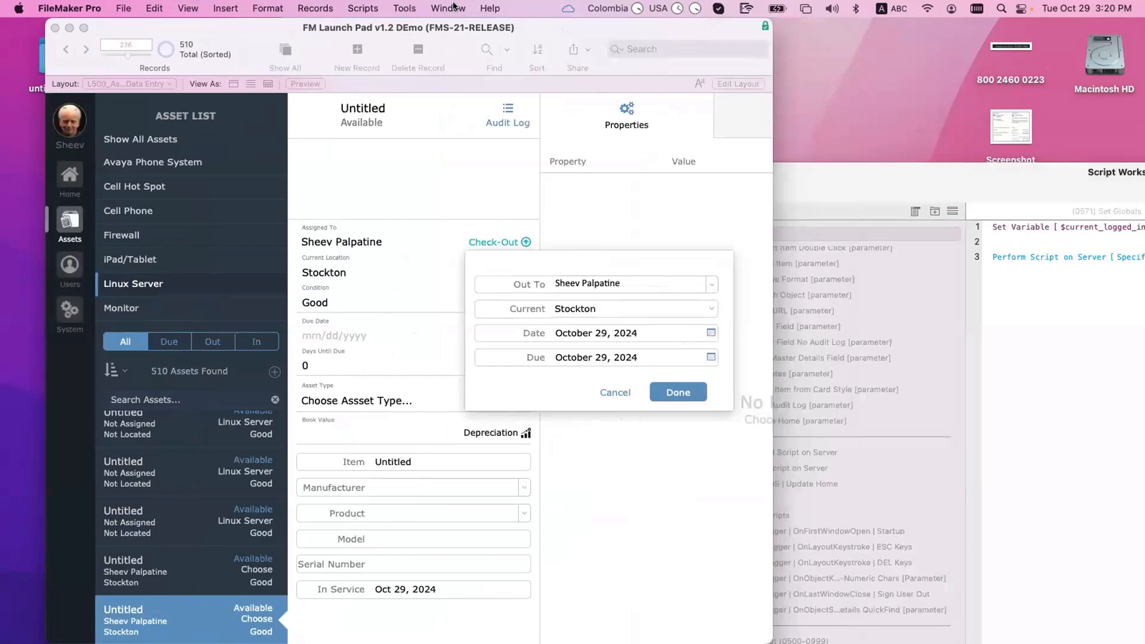
# Step: Find the T07_Home Items layout by searching 't07' in Manage Layouts and open it in a new window
pyautogui.click(448, 7)
pyautogui.click(406, 8)
pyautogui.press('super+shift+l')
pyautogui.click(941, 59)
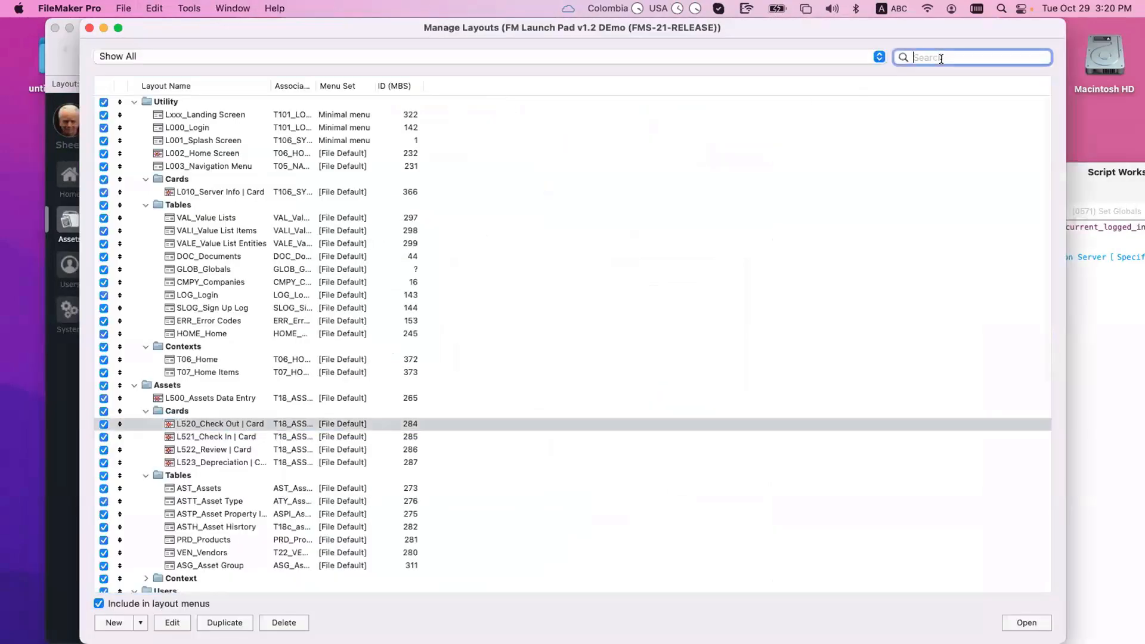
pyautogui.write('t07')
pyautogui.click(266, 104)
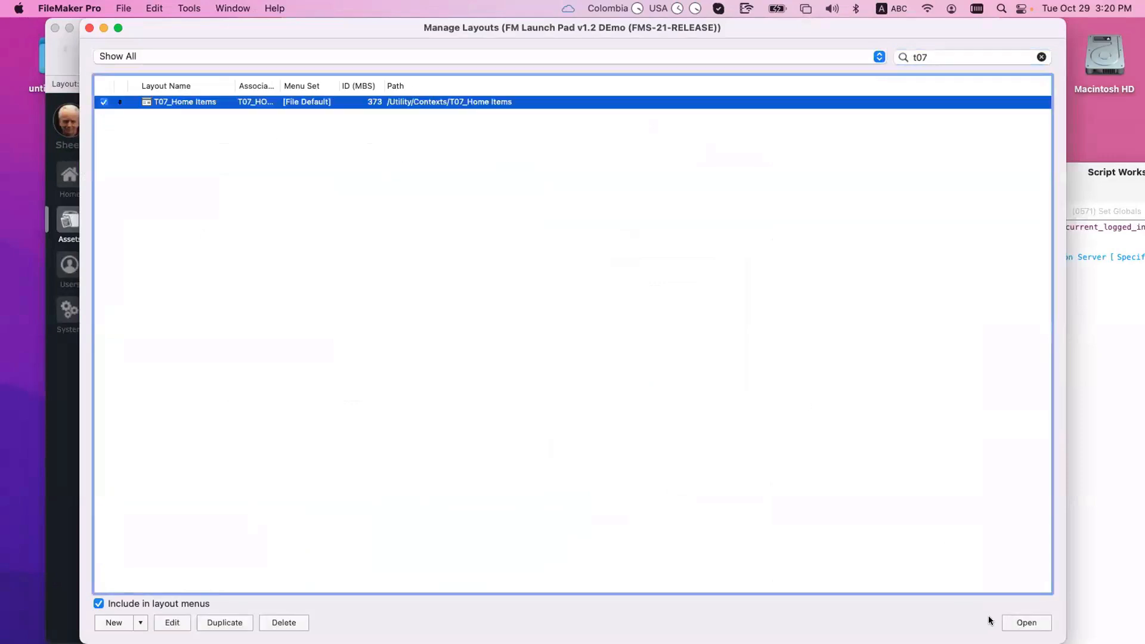
pyautogui.press('Return')
# Step: Enlarge and reposition the T07_Home Items window, then put it in Layout mode
pyautogui.moveTo(750, 426); pyautogui.dragTo(1143, 642)
pyautogui.moveTo(981, 275); pyautogui.dragTo(668, 138)
pyautogui.click(785, 197)
pyautogui.click(785, 197)
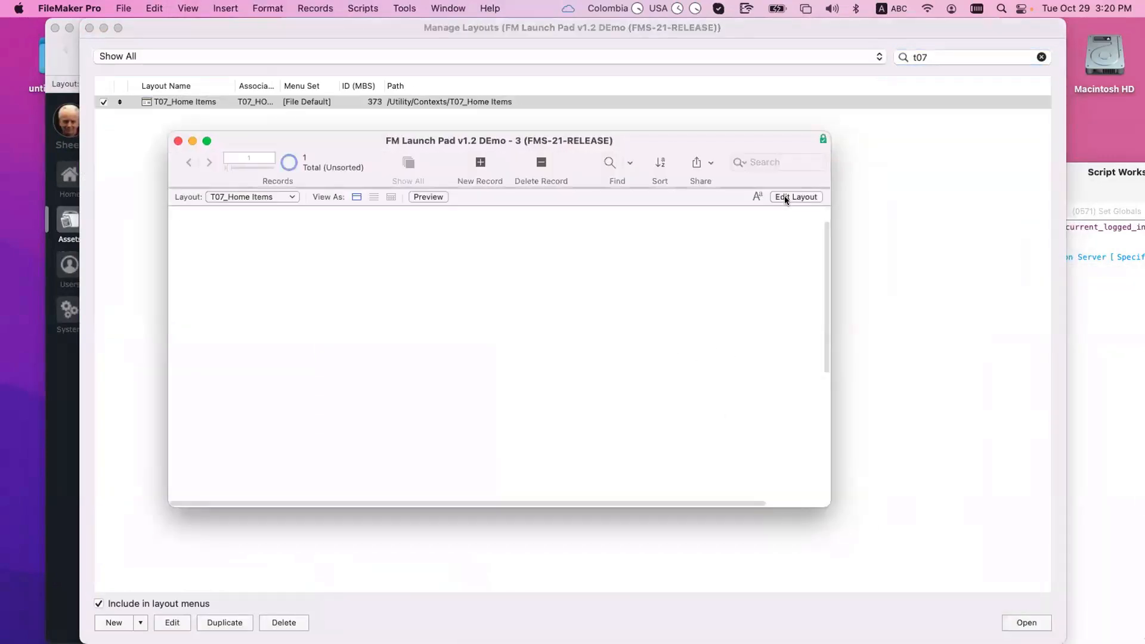
pyautogui.click(794, 197)
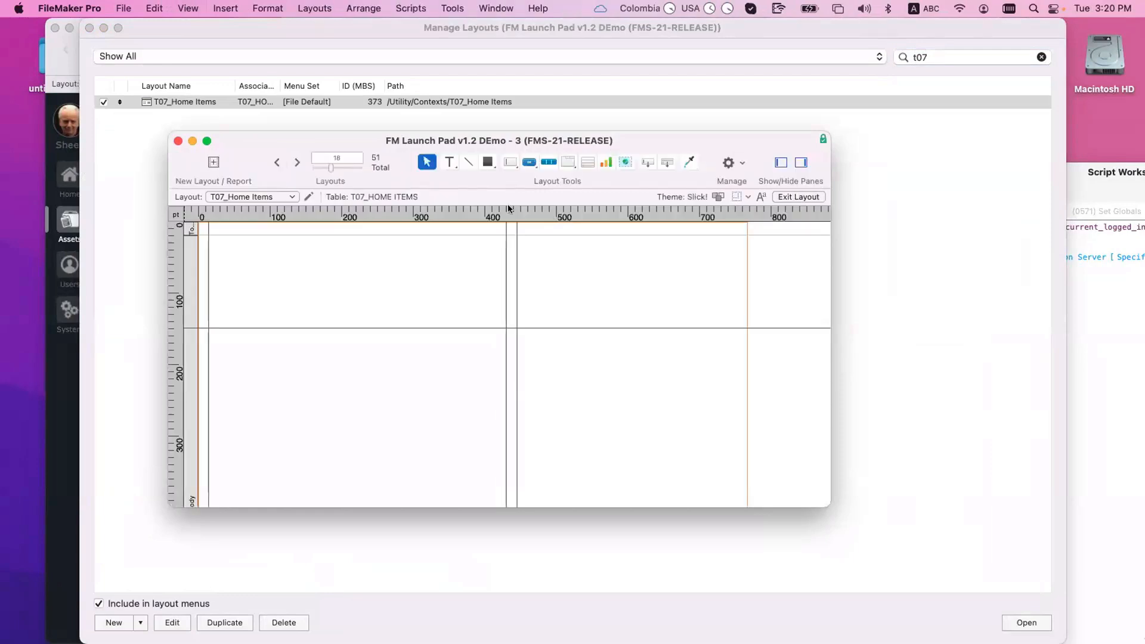
pyautogui.press('super+b')
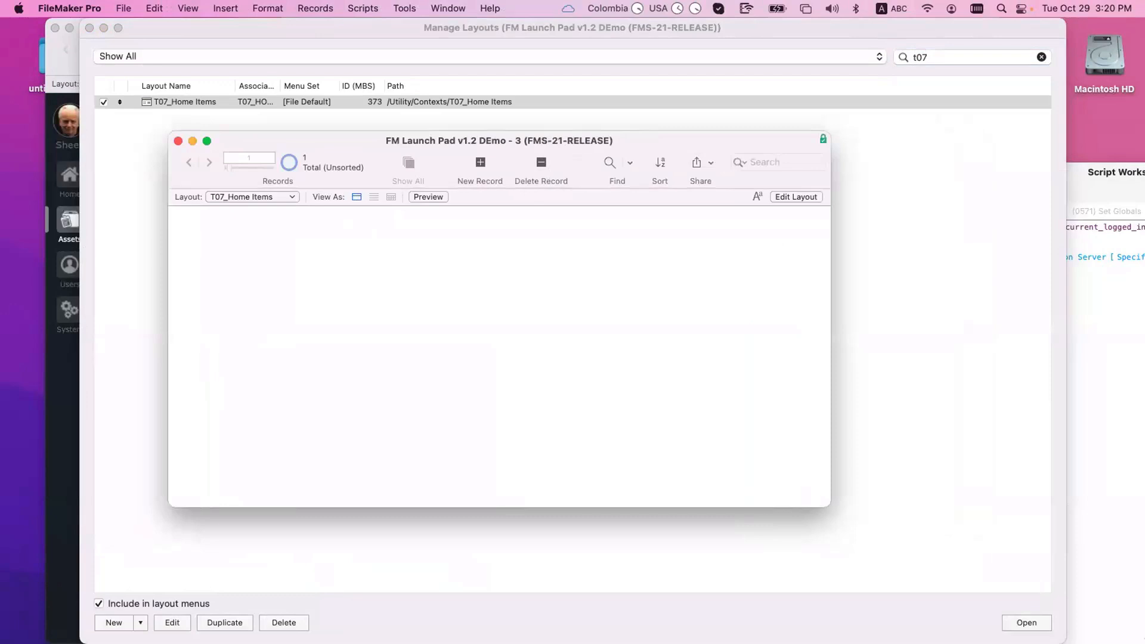
pyautogui.moveTo(821, 505); pyautogui.dragTo(1005, 642)
pyautogui.press('super+l')
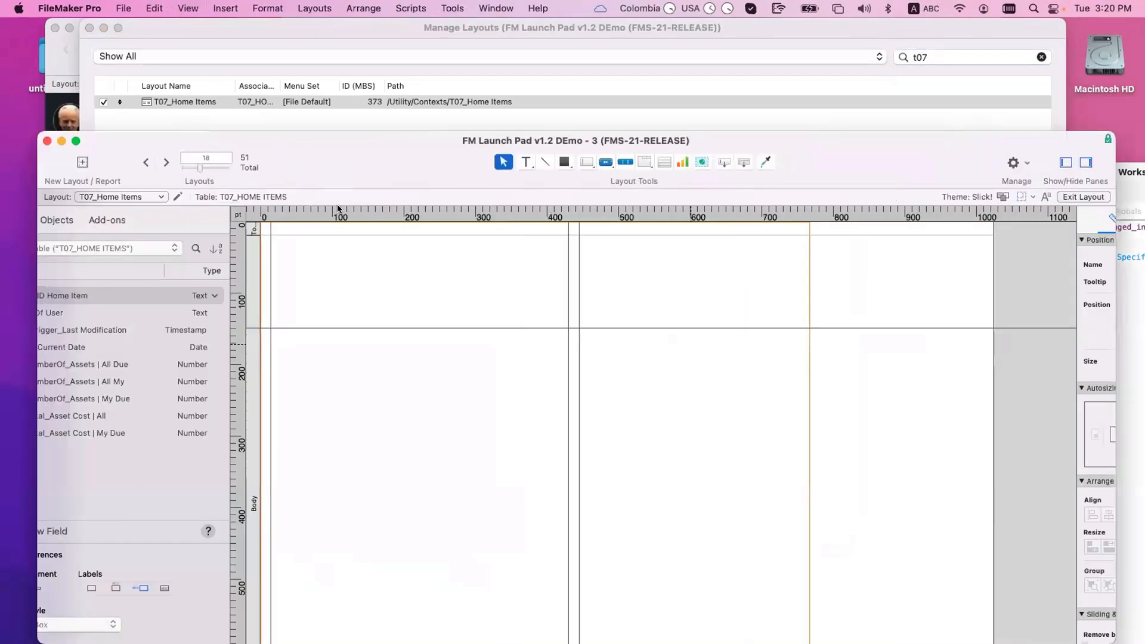
# Step: Allow only Table View in Layout Setup by unchecking Form and List View, then return to Browse mode
pyautogui.press('super+shift+l')
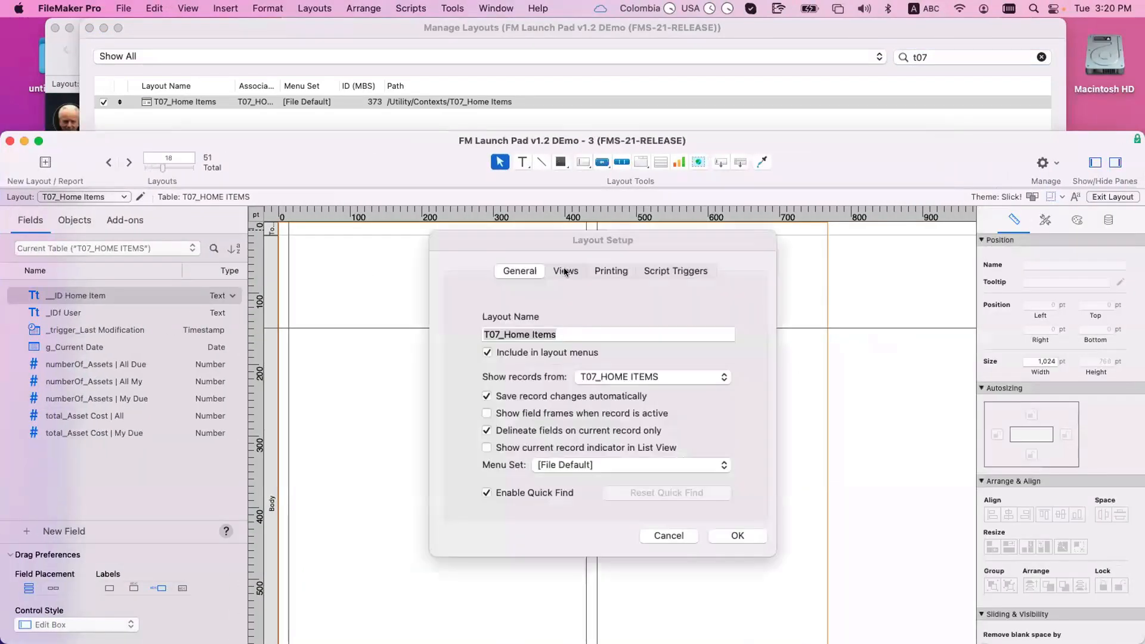
pyautogui.click(564, 271)
pyautogui.click(570, 423)
pyautogui.click(676, 426)
pyautogui.click(662, 409)
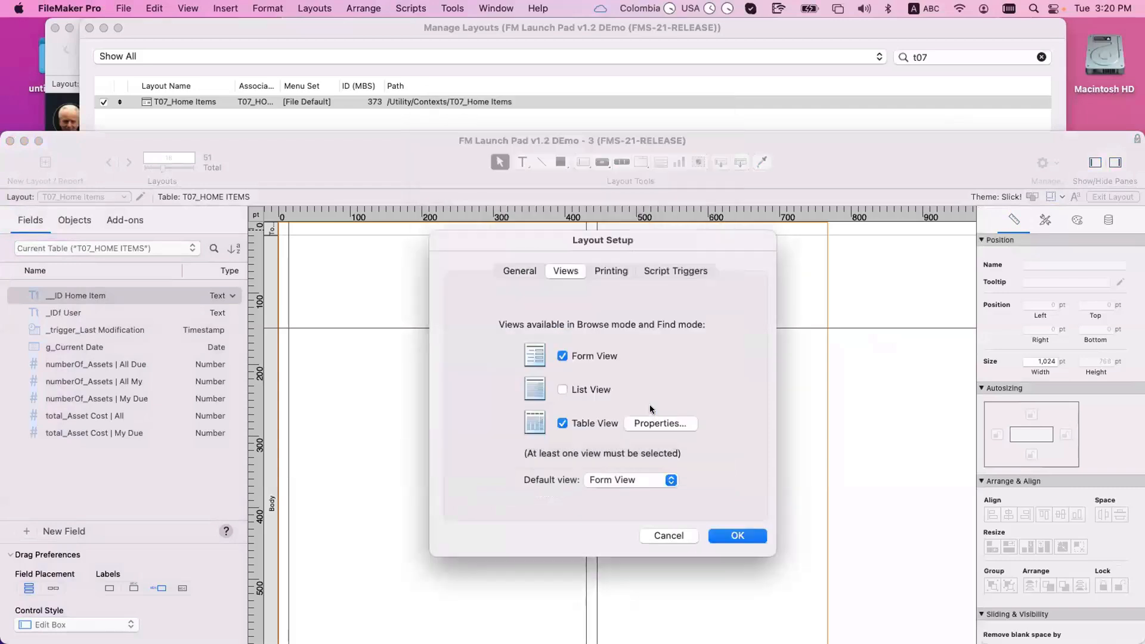
pyautogui.click(562, 356)
pyautogui.click(586, 387)
pyautogui.click(631, 480)
pyautogui.press('Return')
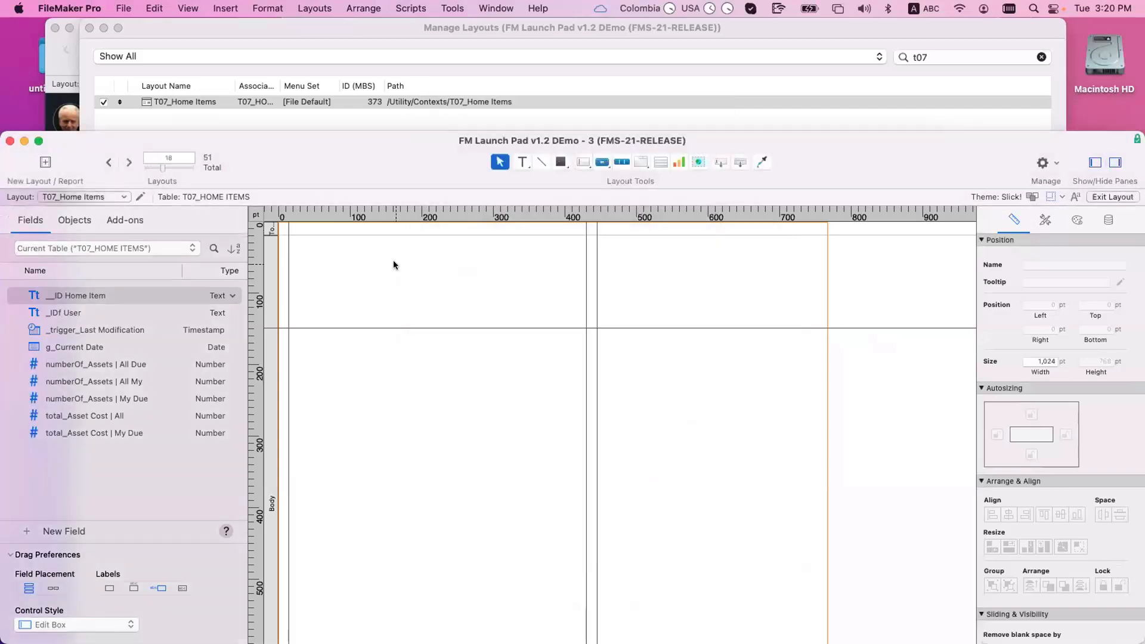
pyautogui.press('super+b')
# Step: Save the layout change and add all nine T07_HOME ITEMS fields as table columns
pyautogui.click(1000, 199)
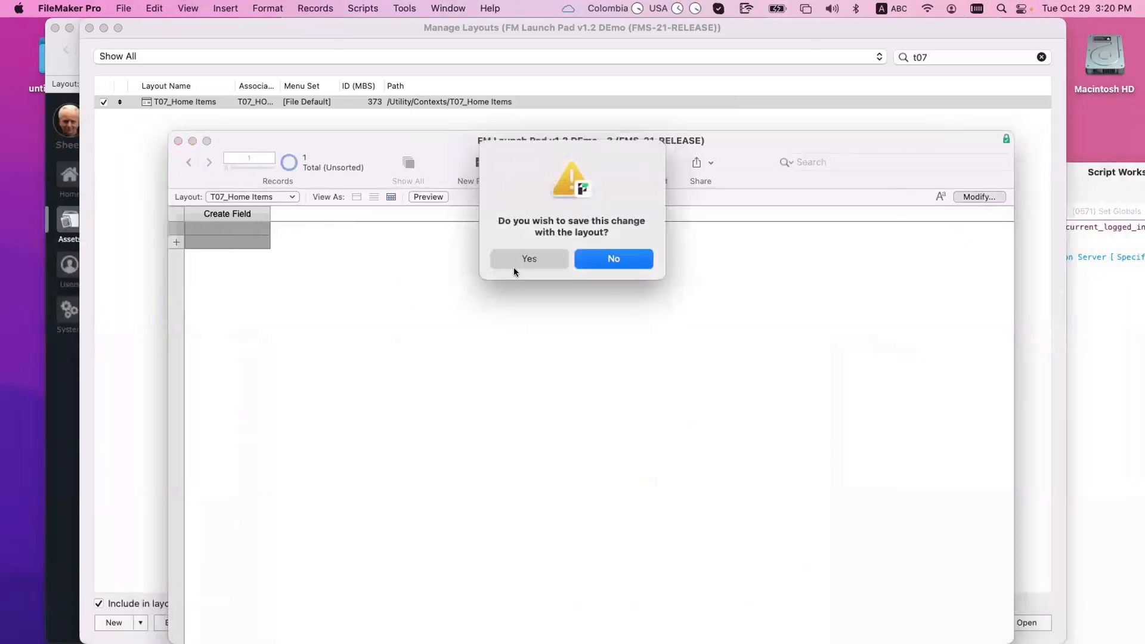
pyautogui.click(524, 259)
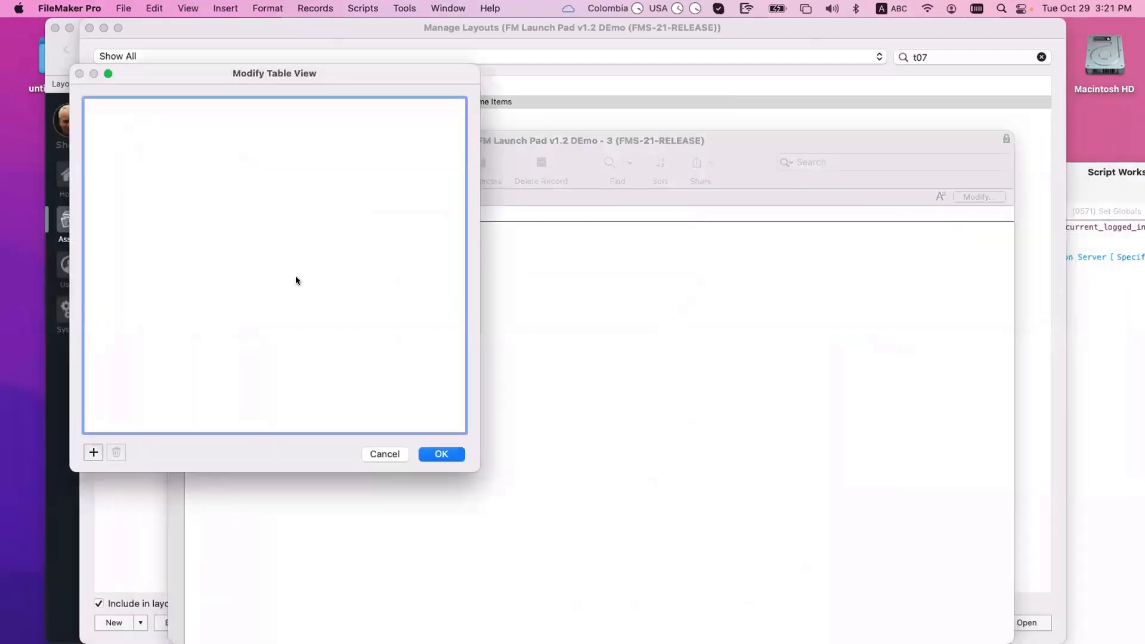
pyautogui.click(94, 452)
pyautogui.press('super+a')
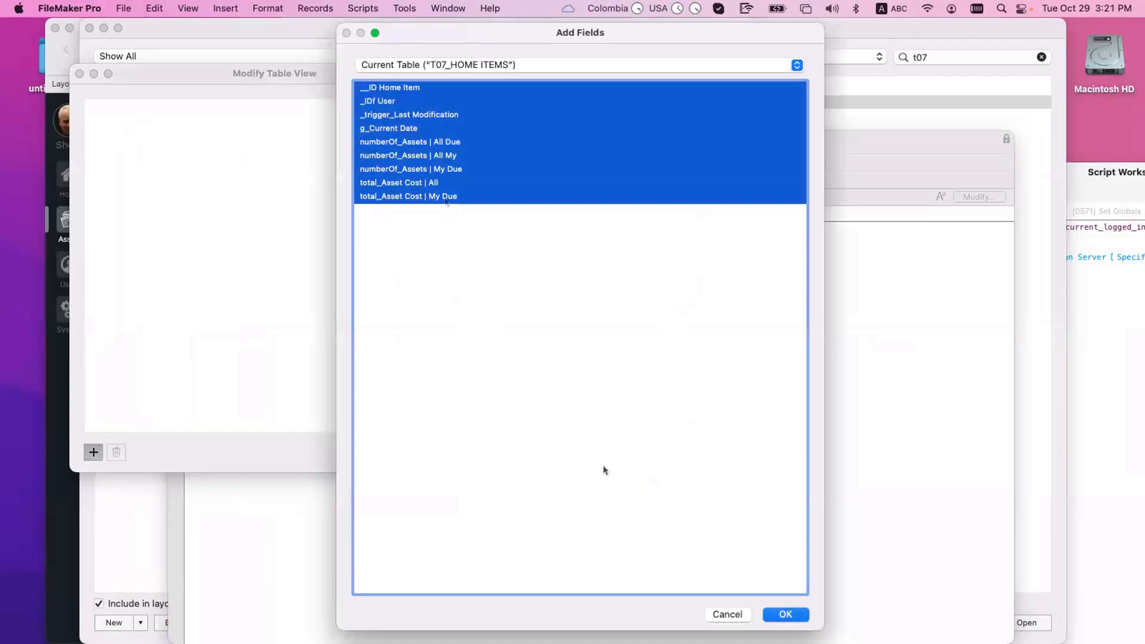
pyautogui.press('Return')
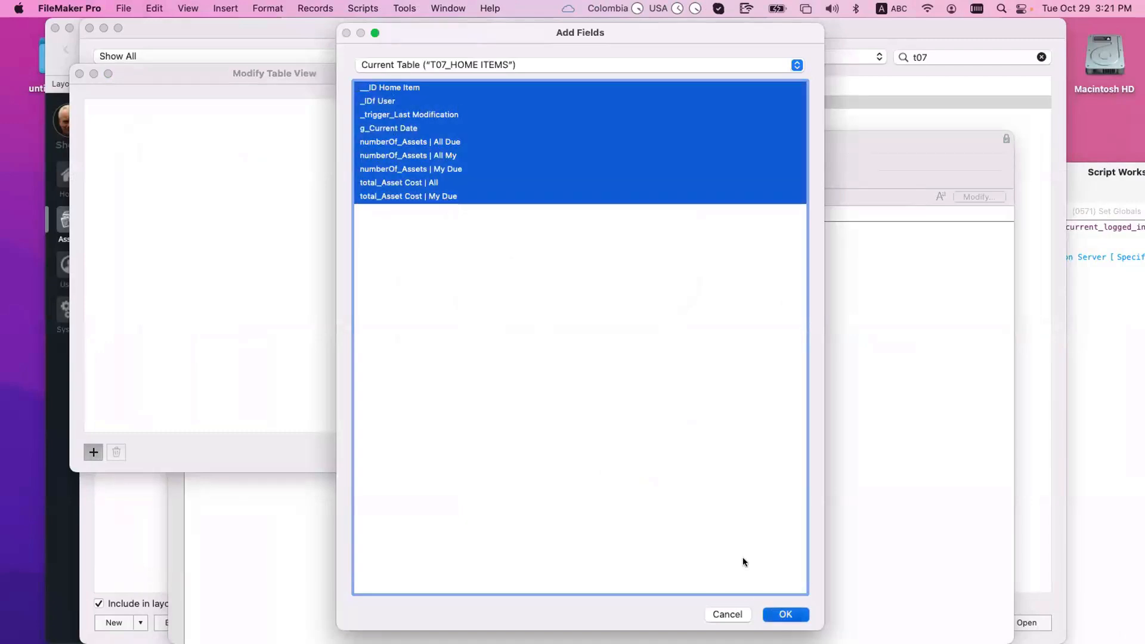
pyautogui.press('Return')
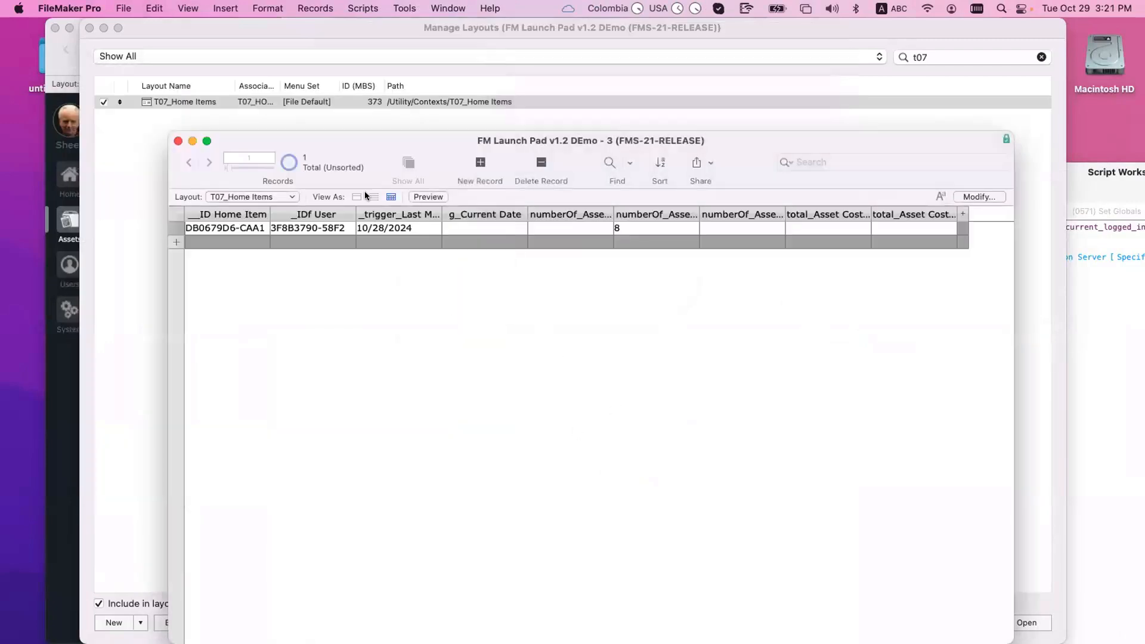
# Step: Move the Home Items window aside and close the Manage Layouts list
pyautogui.moveTo(373, 140); pyautogui.dragTo(717, 221)
pyautogui.click(449, 170)
pyautogui.press('super+w')
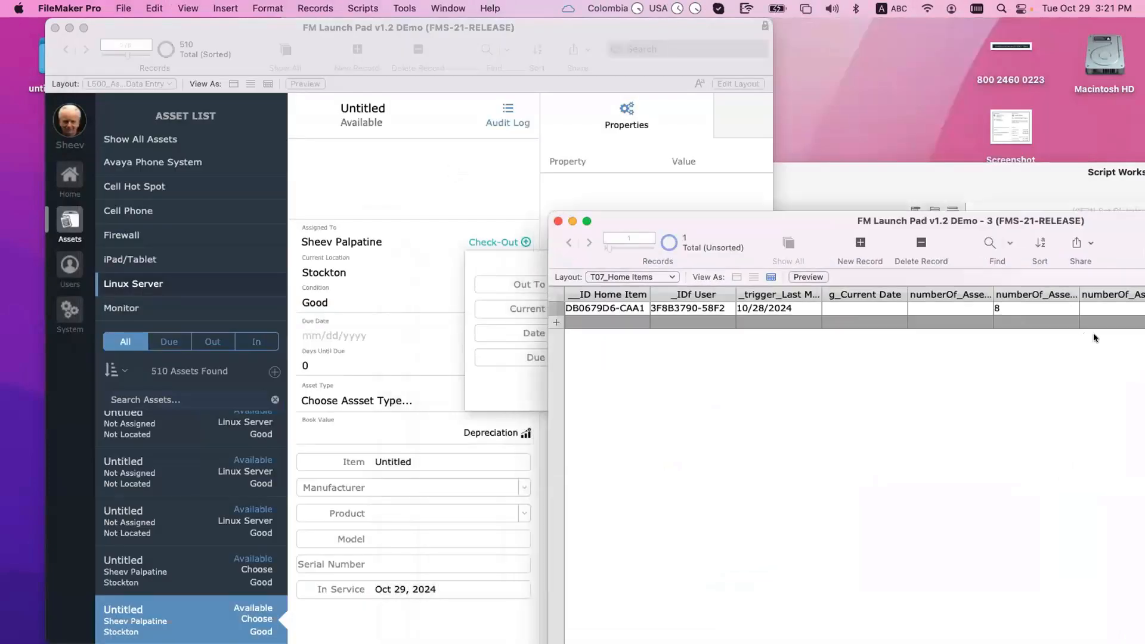
# Step: Complete the pending asset check-out and create a new asset record
pyautogui.click(535, 384)
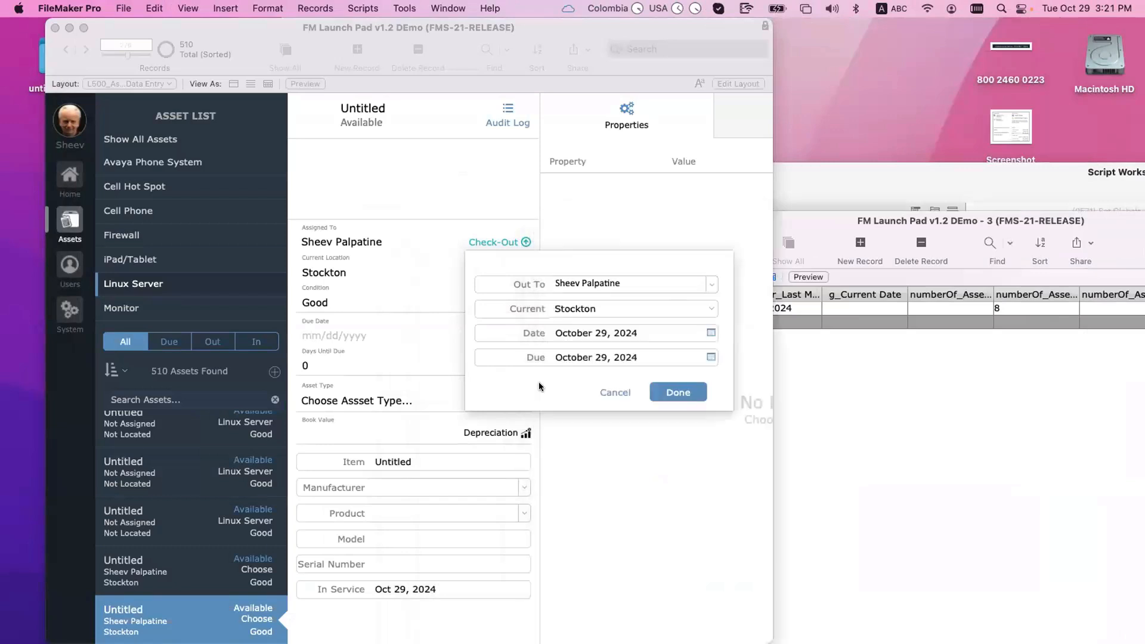
pyautogui.click(685, 390)
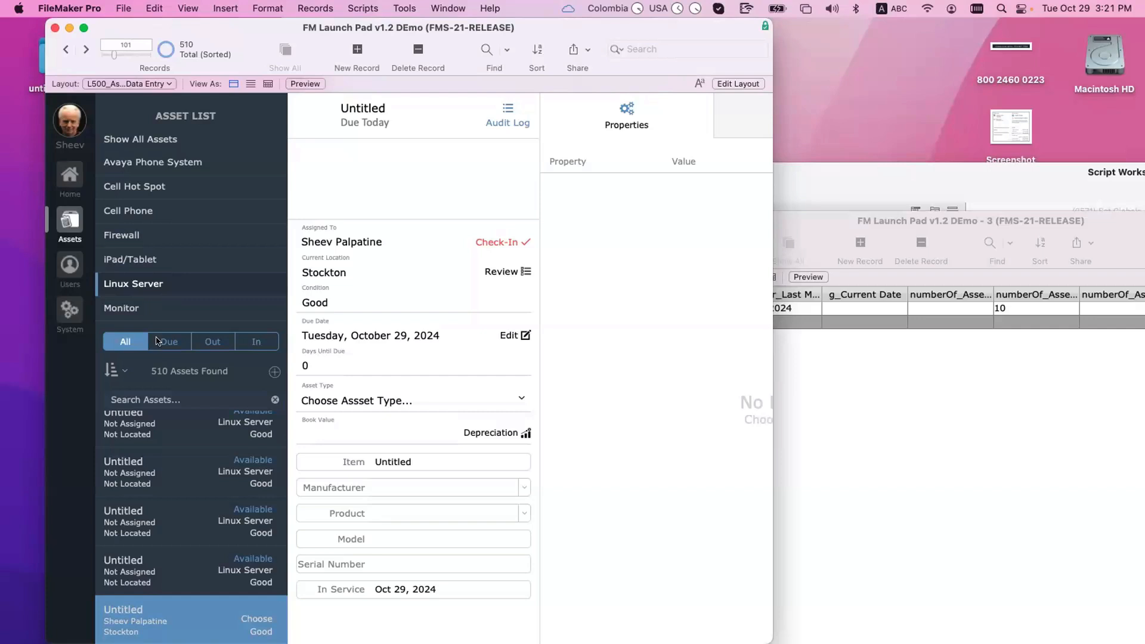
pyautogui.click(272, 373)
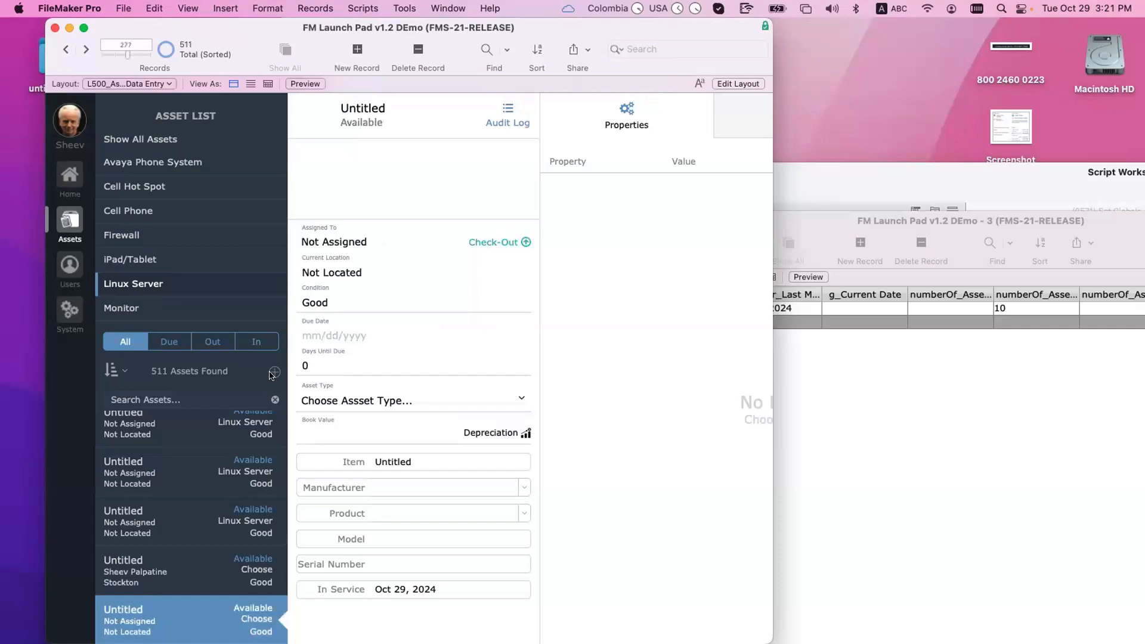
# Step: Check out the new asset to the logged-in user, due October 29, 2024
pyautogui.click(479, 240)
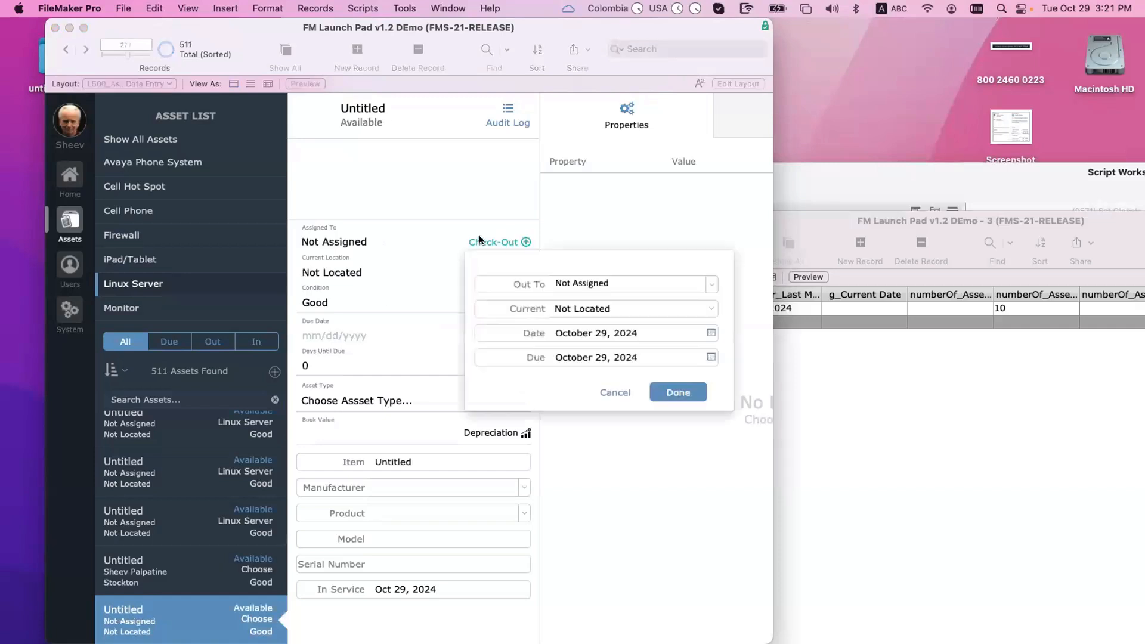
pyautogui.click(605, 285)
pyautogui.write('Sheev Palpatine')
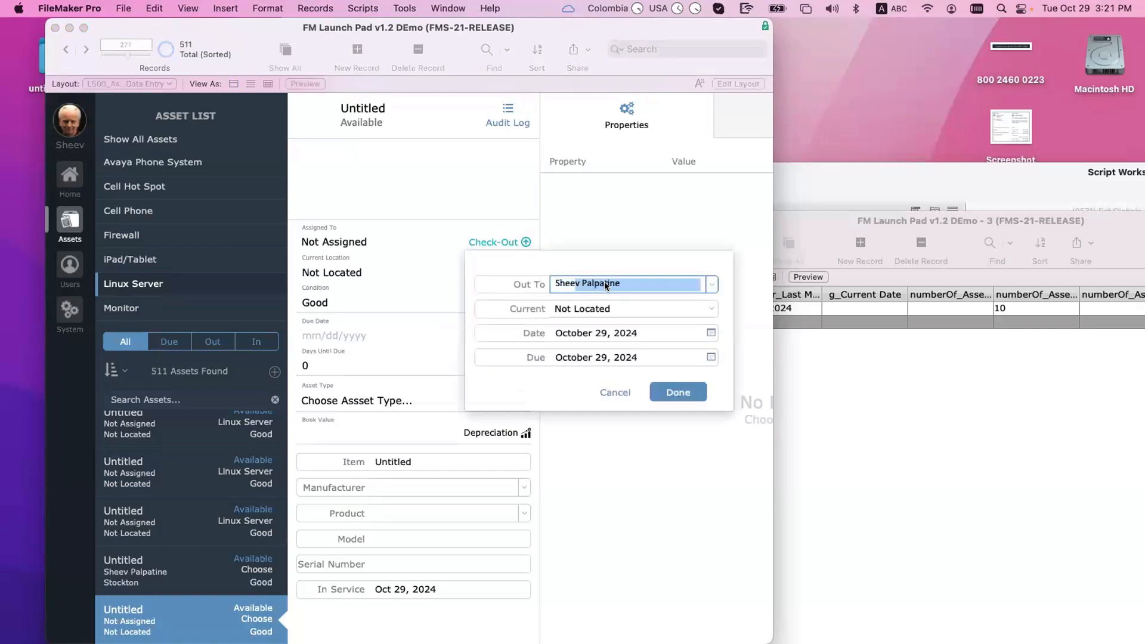
pyautogui.press('Return')
pyautogui.click(688, 388)
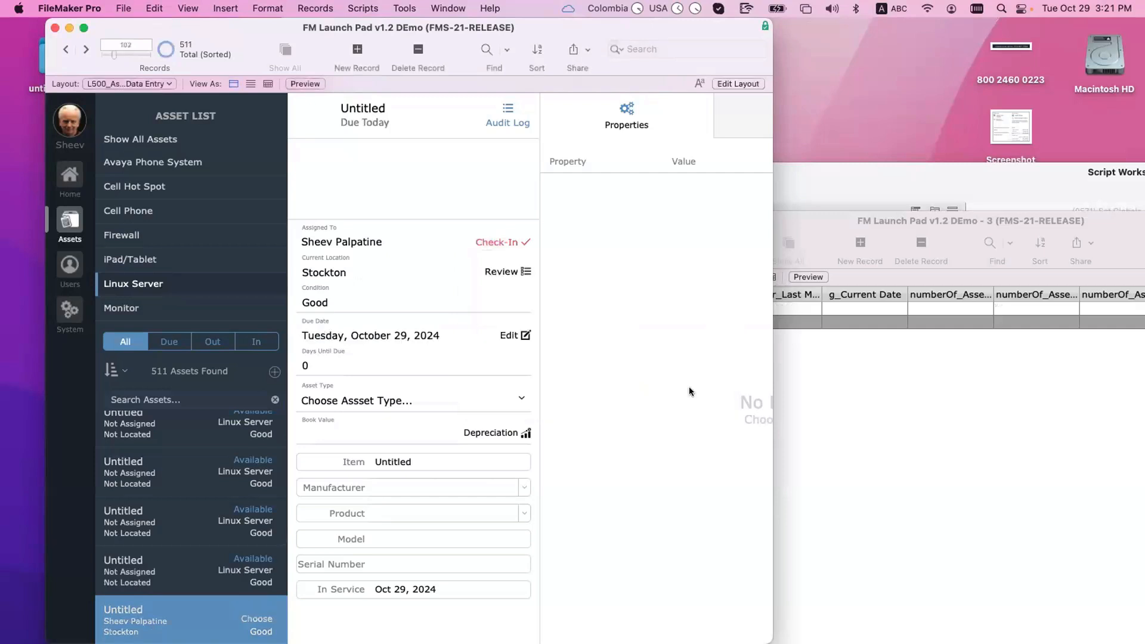
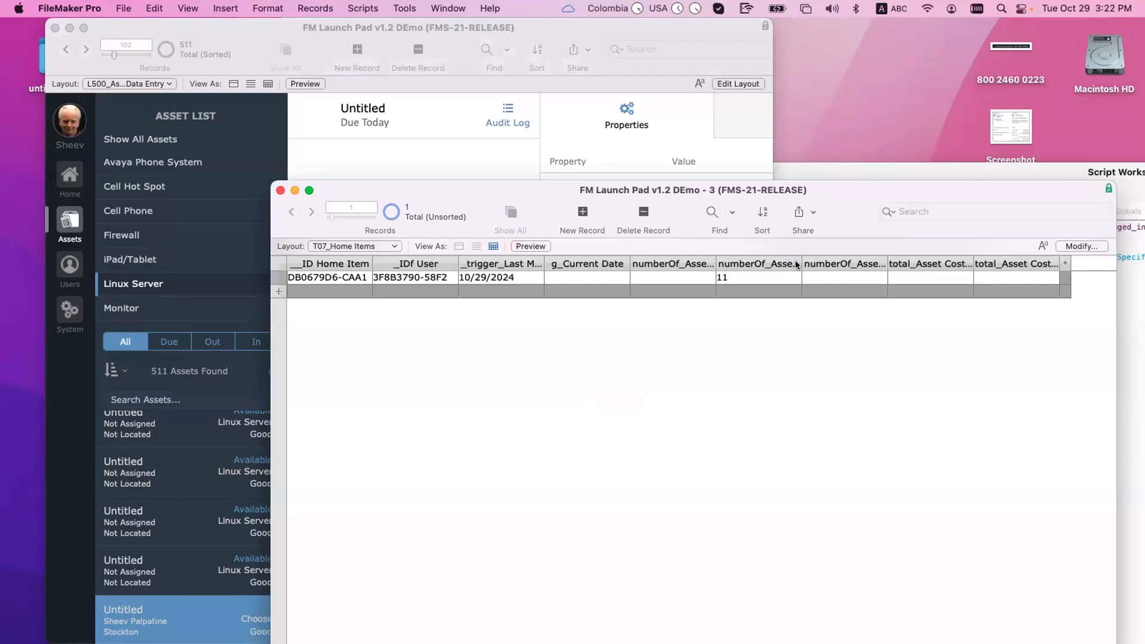
# Step: Widen the numberOf_Assets column and open Manage Database on the relationships graph
pyautogui.moveTo(797, 265); pyautogui.dragTo(833, 266)
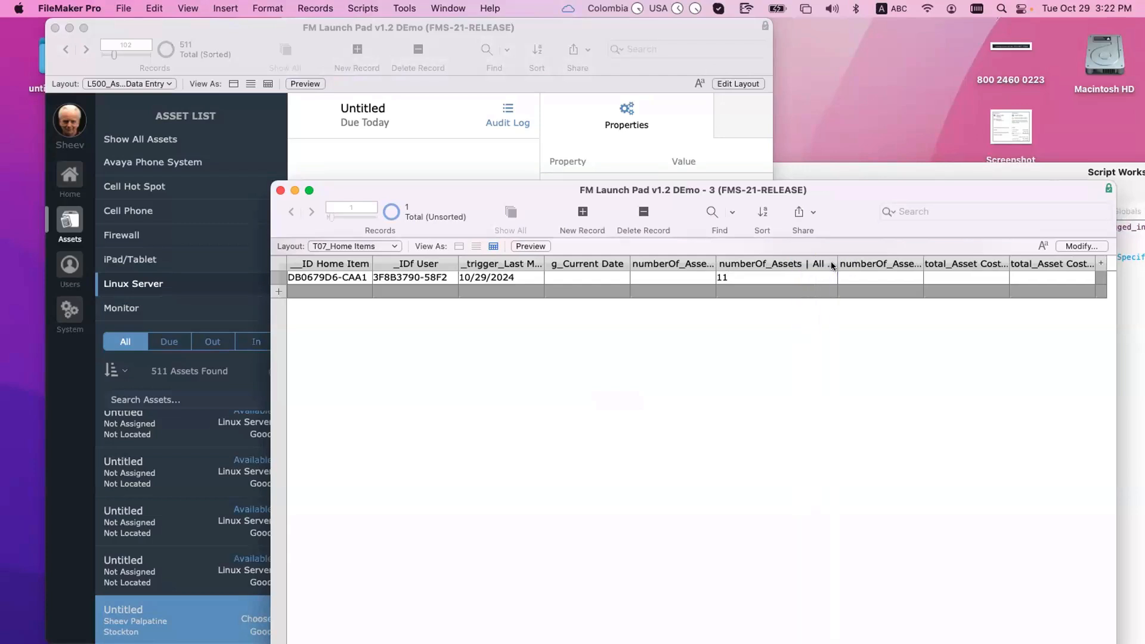
pyautogui.press('super+shift+d')
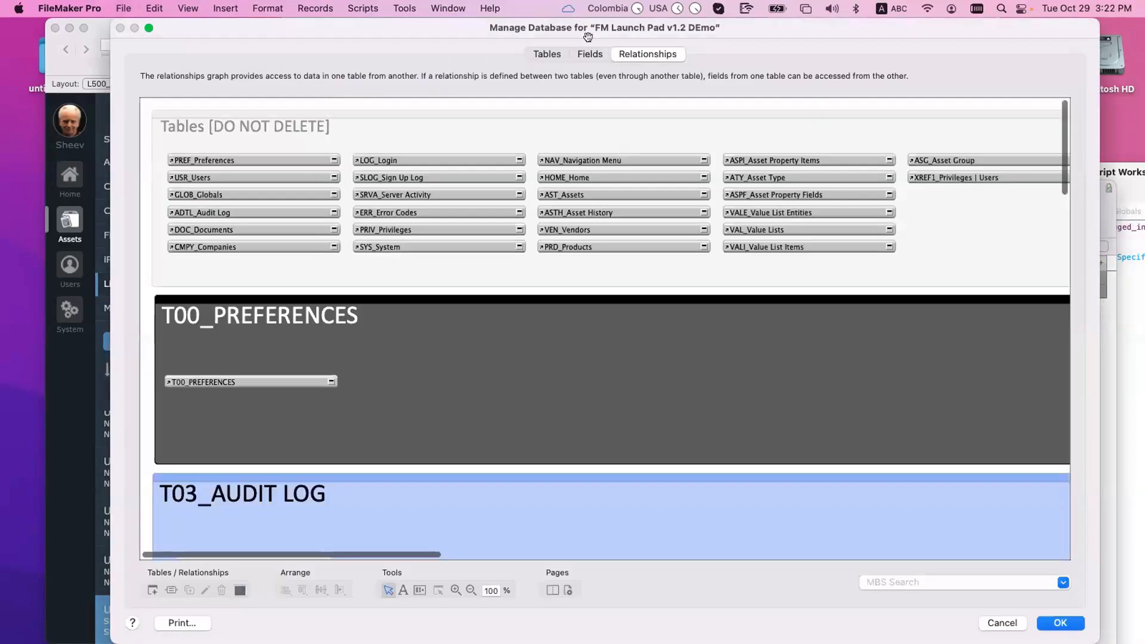
# Step: Review the numberOf_Assets | All Due and My Due field definitions, then return to the count of 11
pyautogui.click(593, 53)
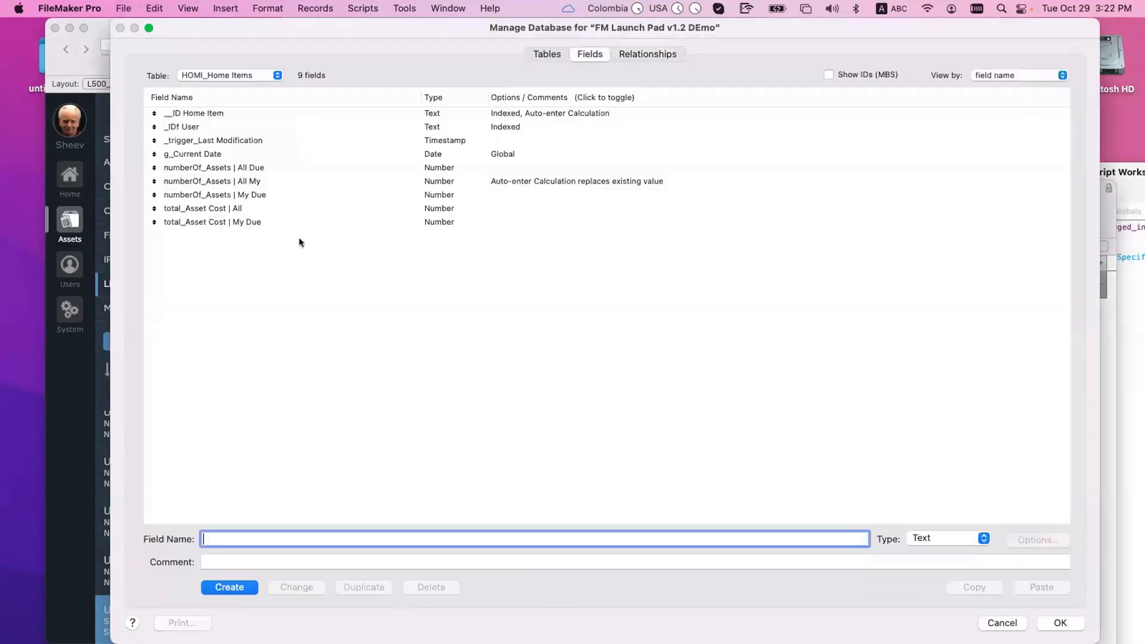
pyautogui.click(455, 164)
pyautogui.click(453, 191)
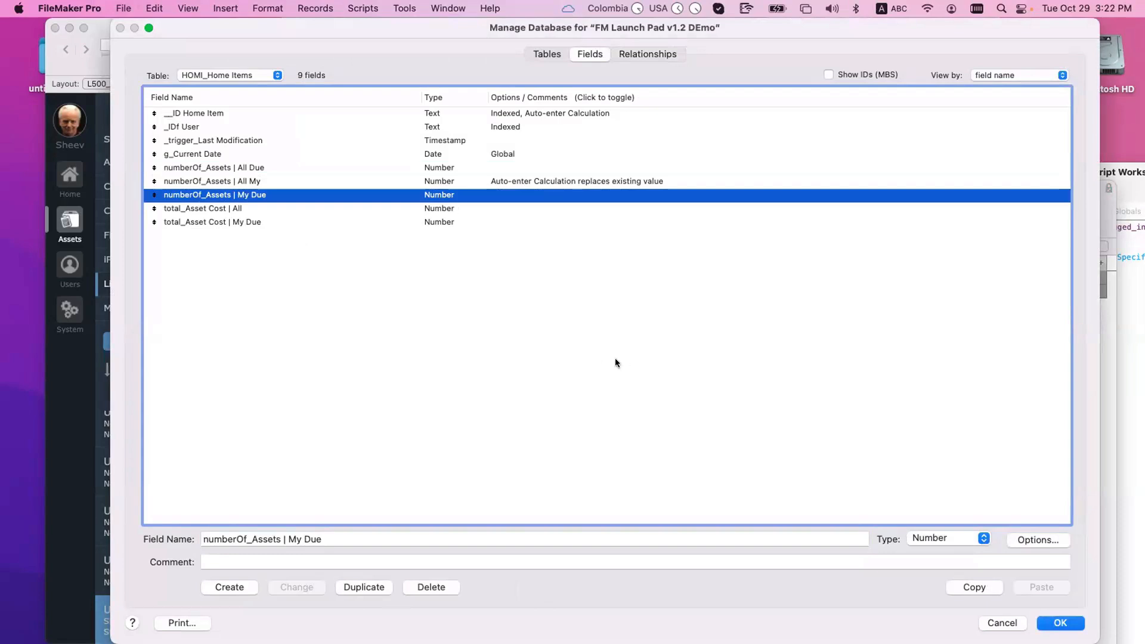
pyautogui.press('Return')
pyautogui.click(764, 273)
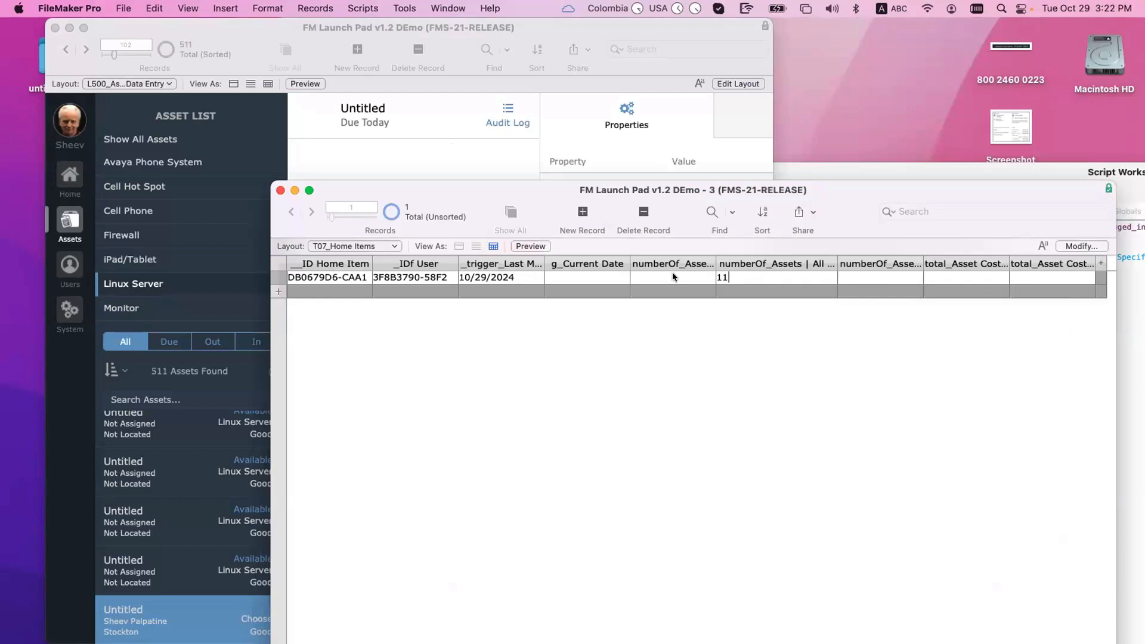
# Step: Move the Home Items window to uncover the asset list and reopen its field definitions
pyautogui.moveTo(517, 184); pyautogui.dragTo(664, 234)
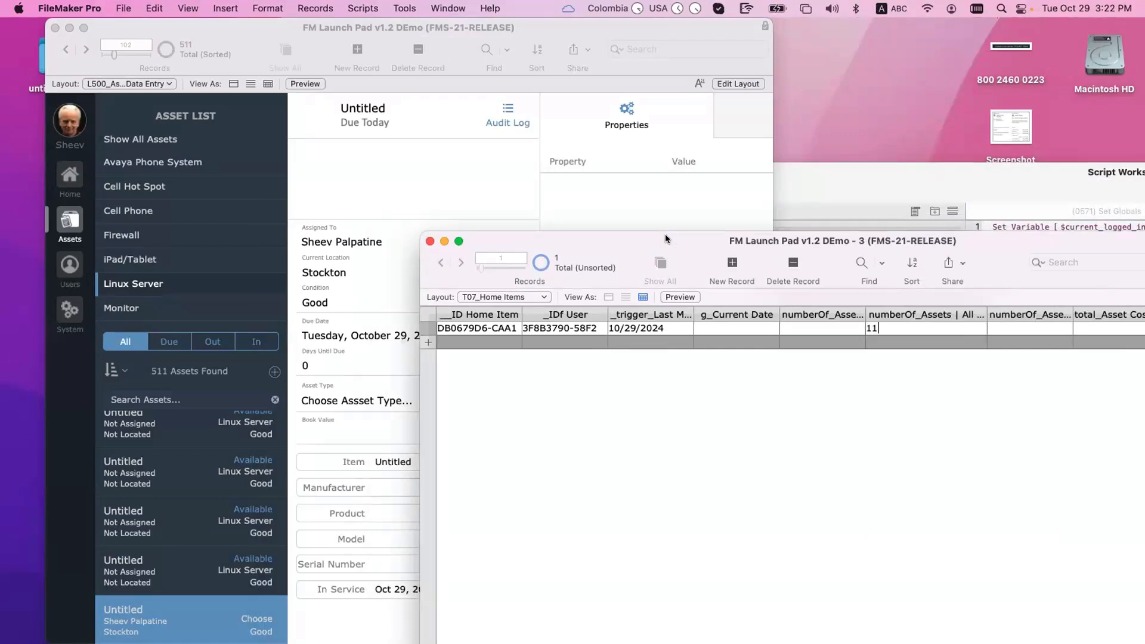
pyautogui.moveTo(874, 238); pyautogui.dragTo(621, 134)
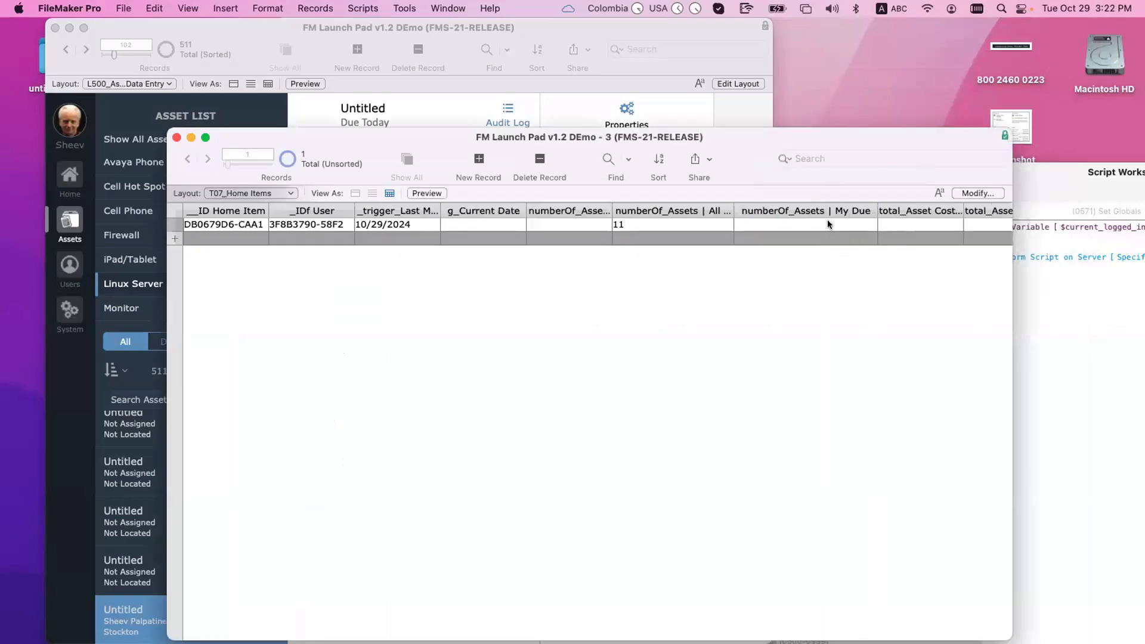
pyautogui.moveTo(650, 134); pyautogui.dragTo(753, 138)
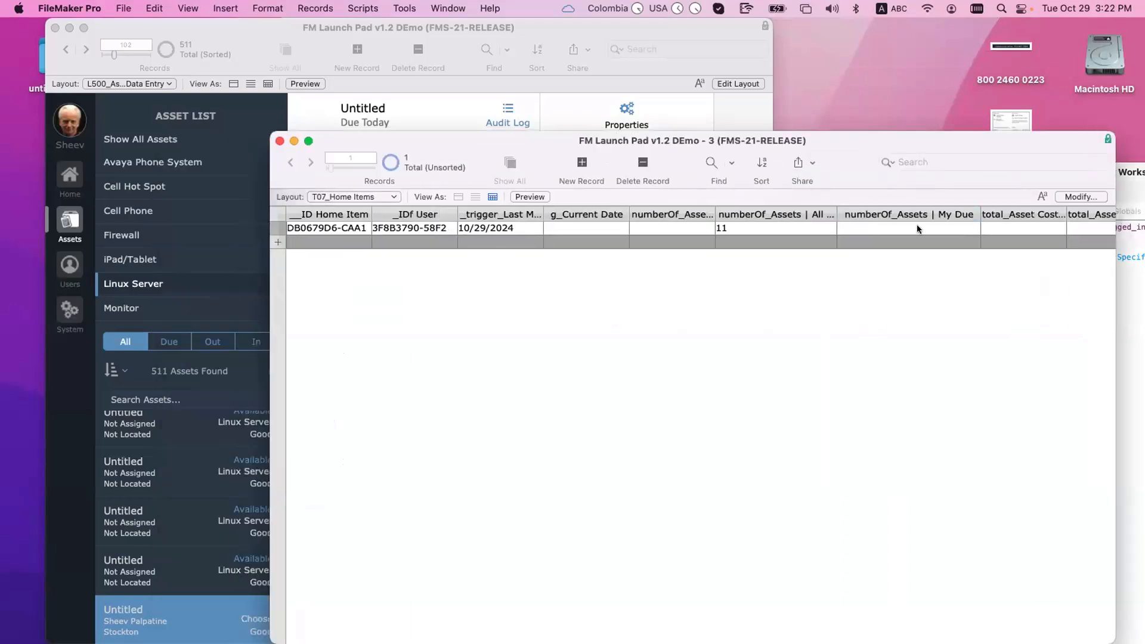
pyautogui.press('super+shift+d')
# Step: Inspect the numberOf_Assets | All My auto-enter calculation without changing it
pyautogui.click(282, 194)
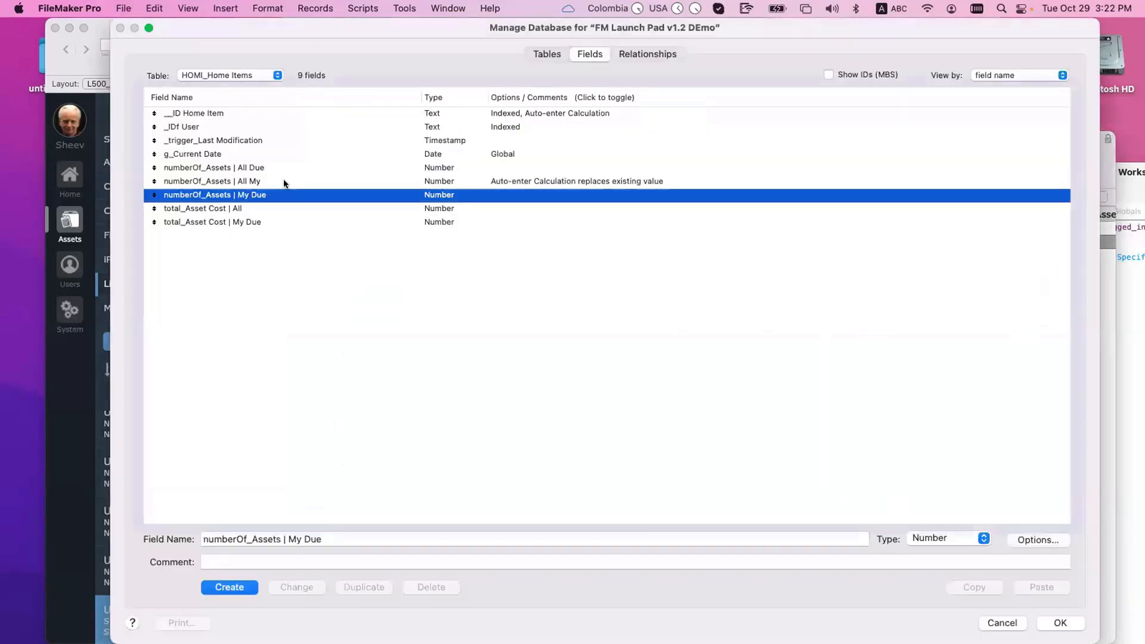
pyautogui.click(283, 181)
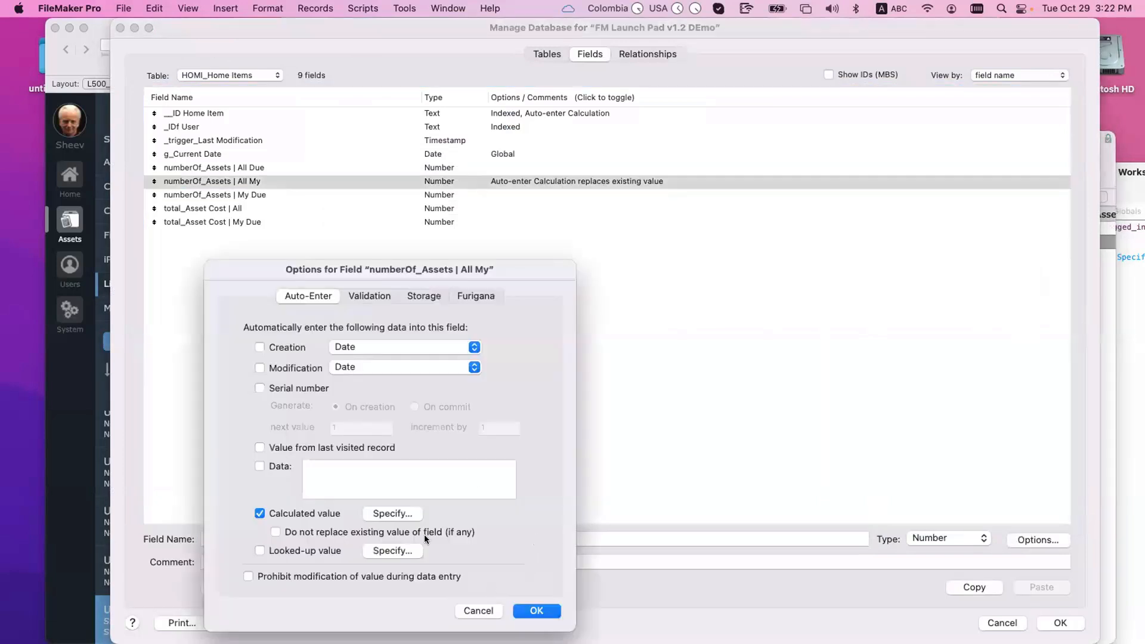
pyautogui.click(389, 513)
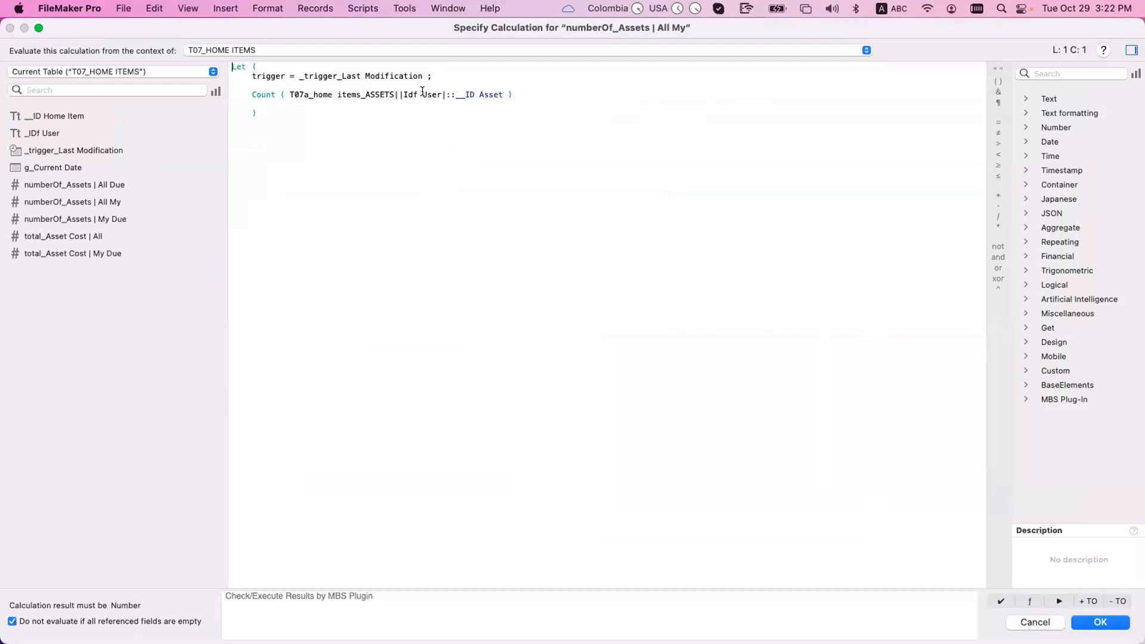
pyautogui.press('Escape')
pyautogui.press('Escape')
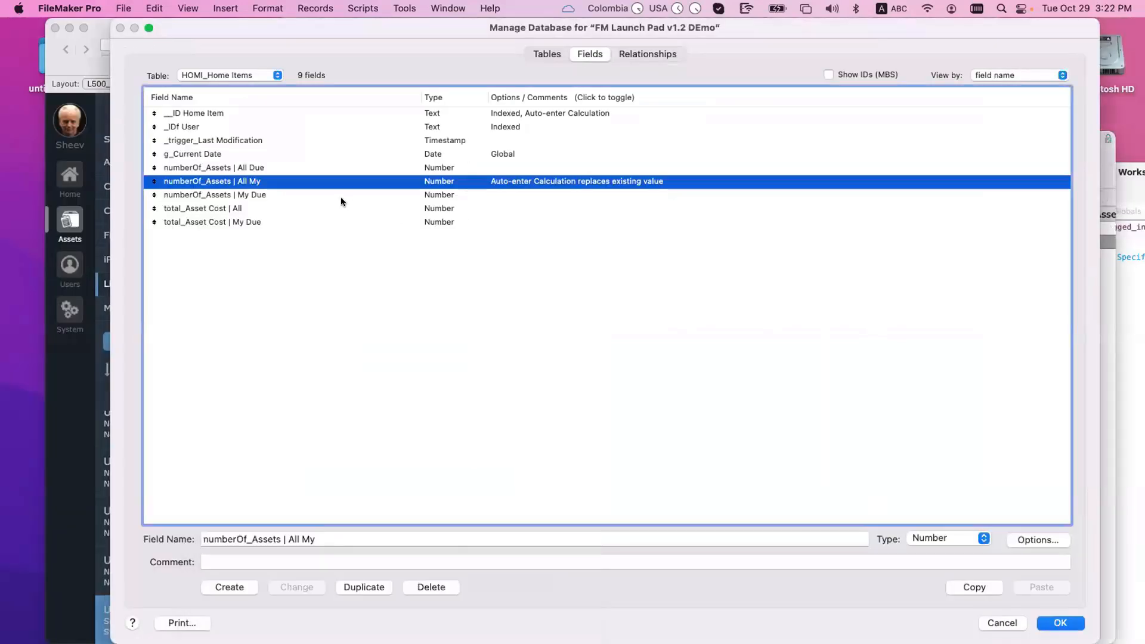
pyautogui.click(373, 195)
# Step: Locate the T07b occurrence in the relationships graph and open the Home Items–T07a relationship
pyautogui.click(648, 54)
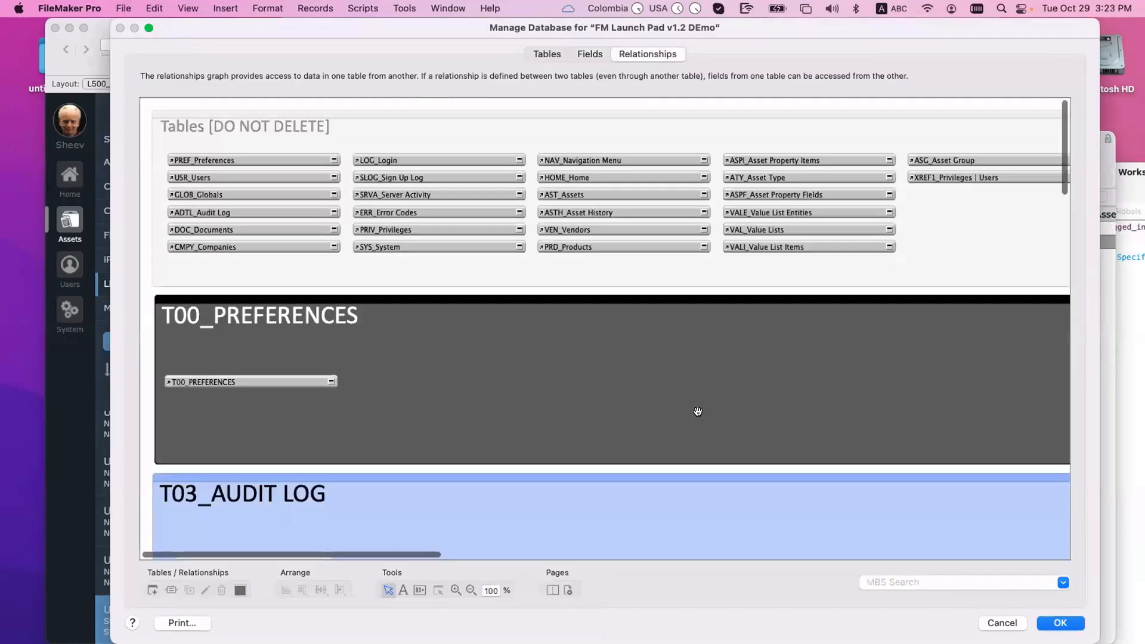
pyautogui.click(695, 414)
pyautogui.write('t07b')
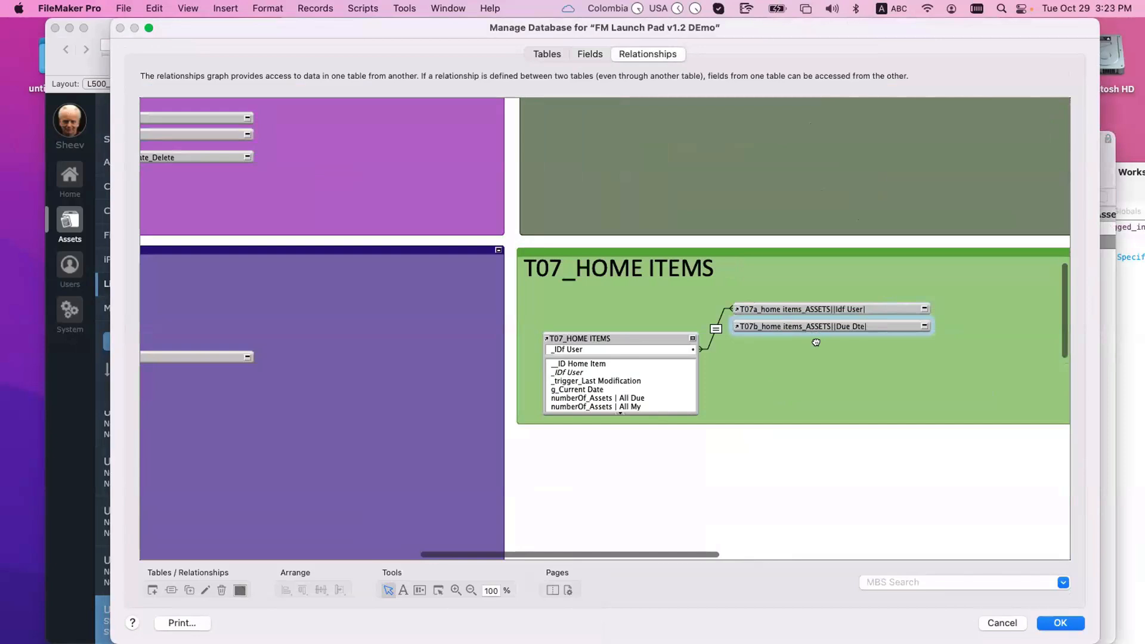
pyautogui.click(816, 344)
pyautogui.moveTo(816, 343); pyautogui.dragTo(815, 338)
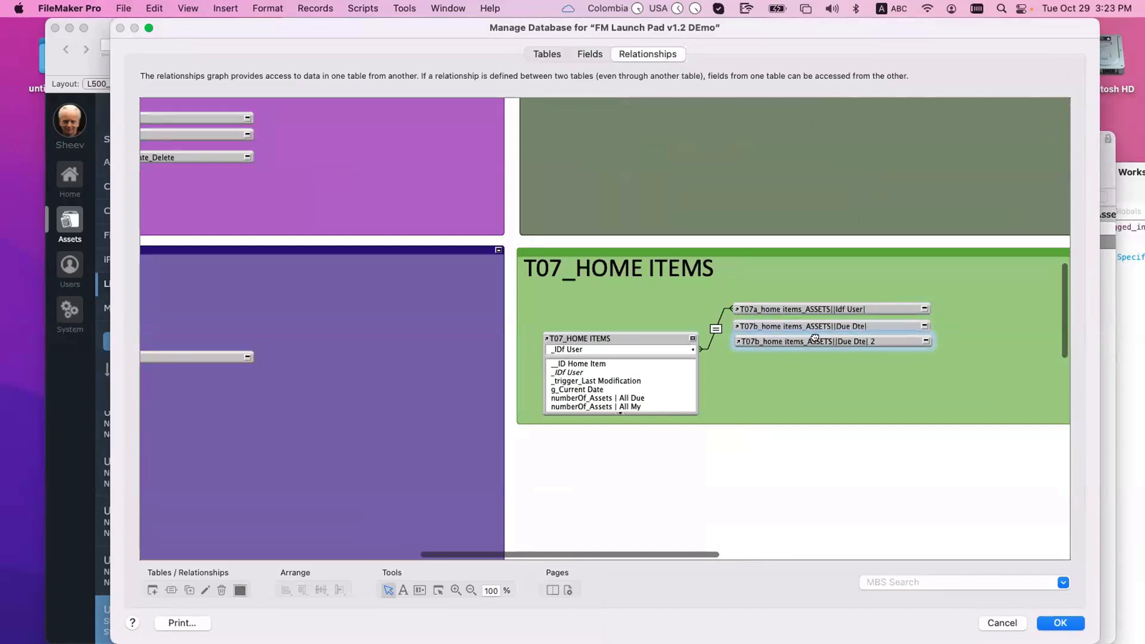
pyautogui.doubleClick(835, 325)
pyautogui.press('Escape')
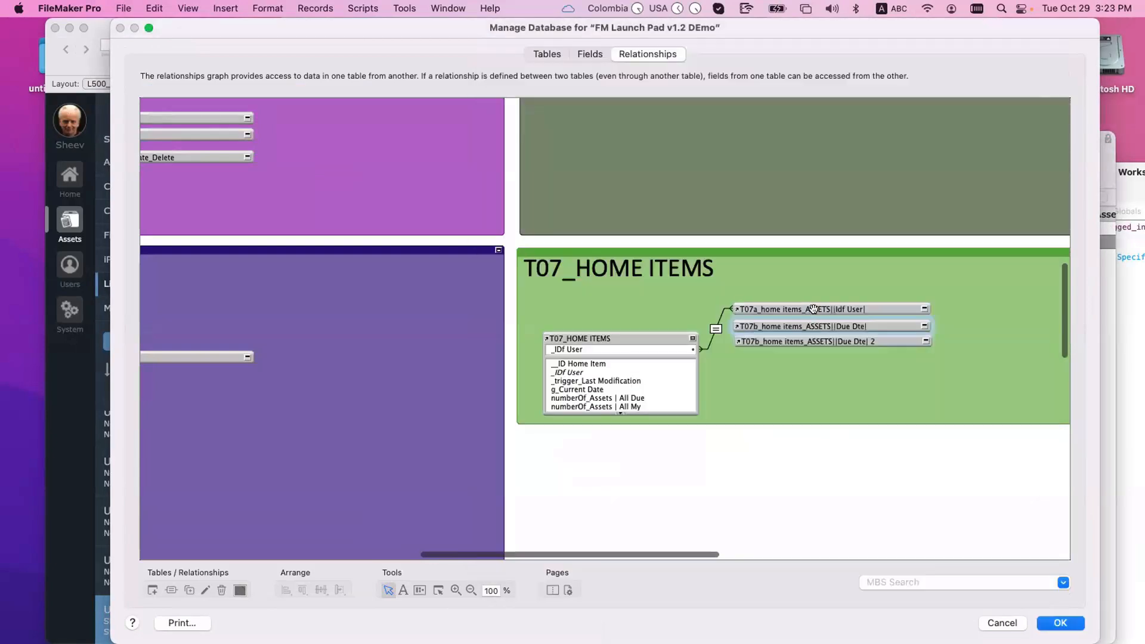
pyautogui.doubleClick(716, 329)
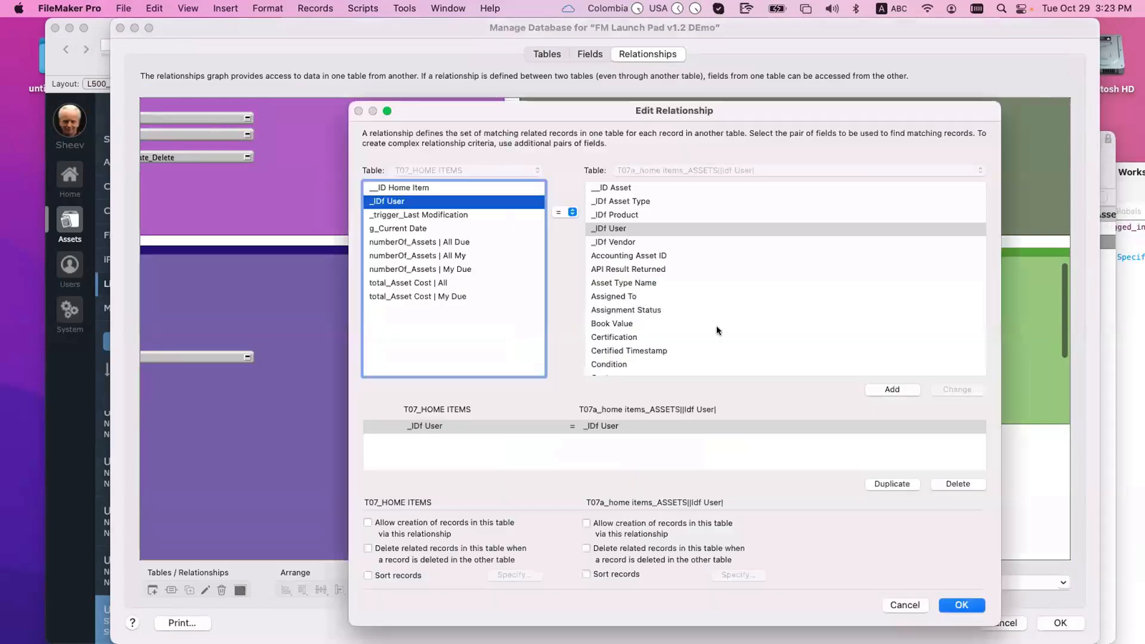
# Step: Rename the T07b occurrence from 'Due Dte' to 'Due Date'
pyautogui.press('Escape')
pyautogui.doubleClick(879, 308)
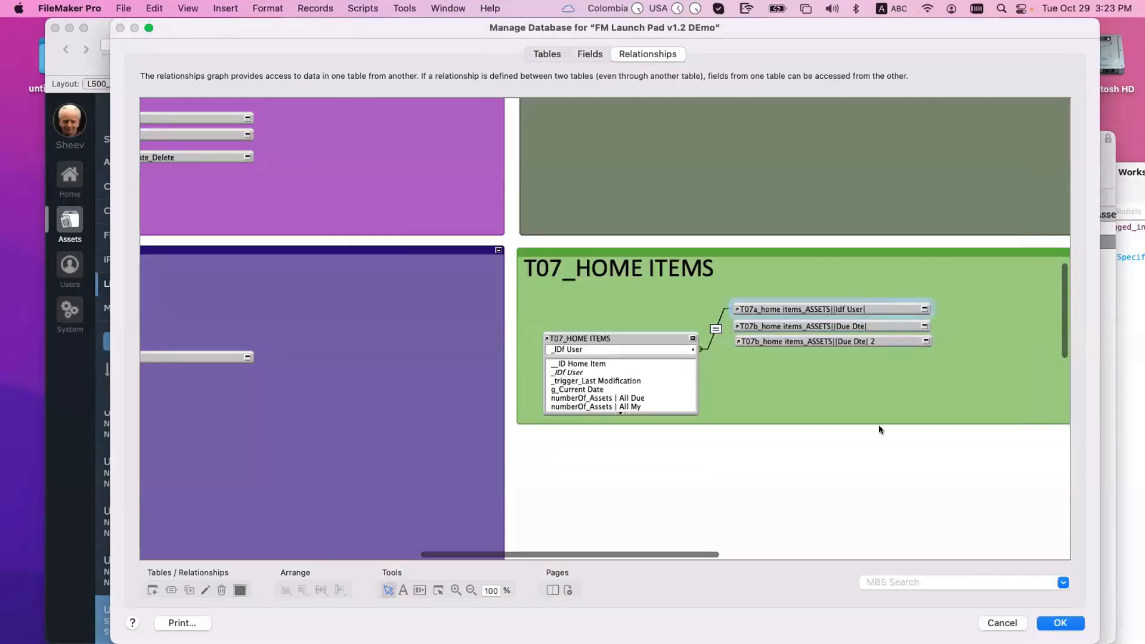
pyautogui.press('Escape')
pyautogui.doubleClick(858, 324)
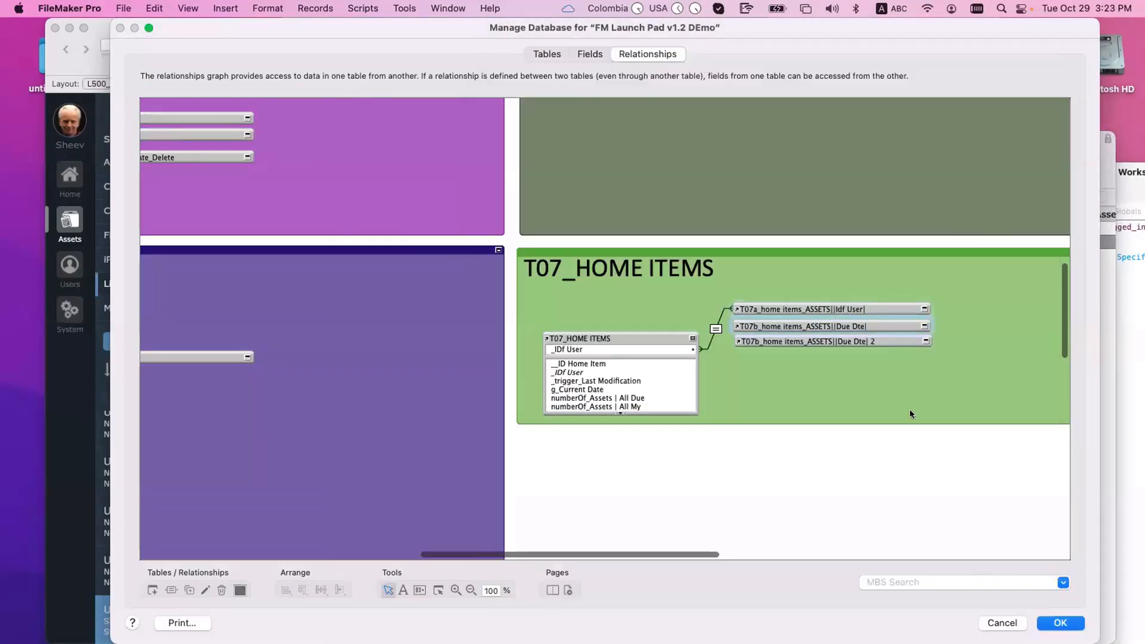
pyautogui.click(684, 523)
pyautogui.doubleClick(655, 524)
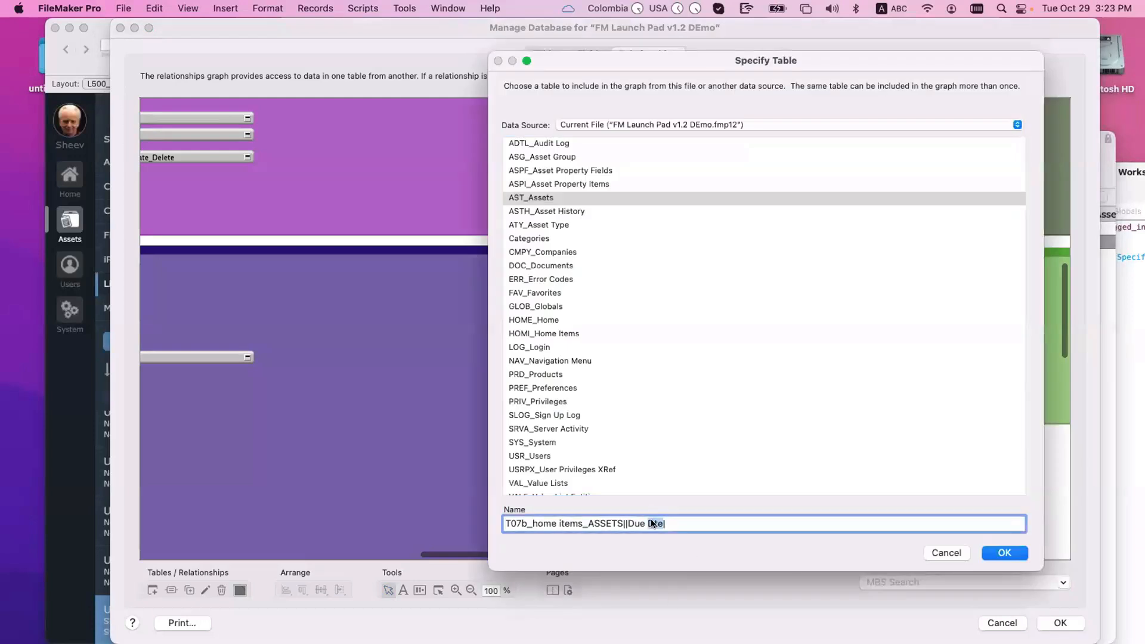
pyautogui.write('Date')
pyautogui.click(1012, 553)
# Step: Delete the duplicate Due Dte 2 occurrence and link _IDf User and g_Current Date to T07b
pyautogui.click(827, 341)
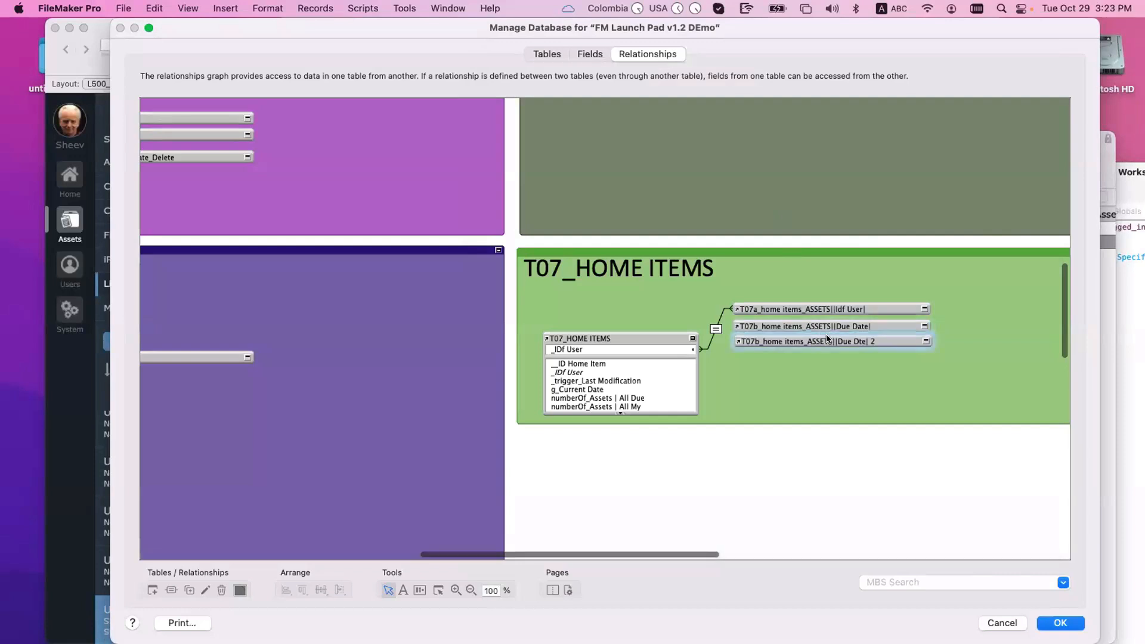
pyautogui.press('Delete')
pyautogui.click(702, 252)
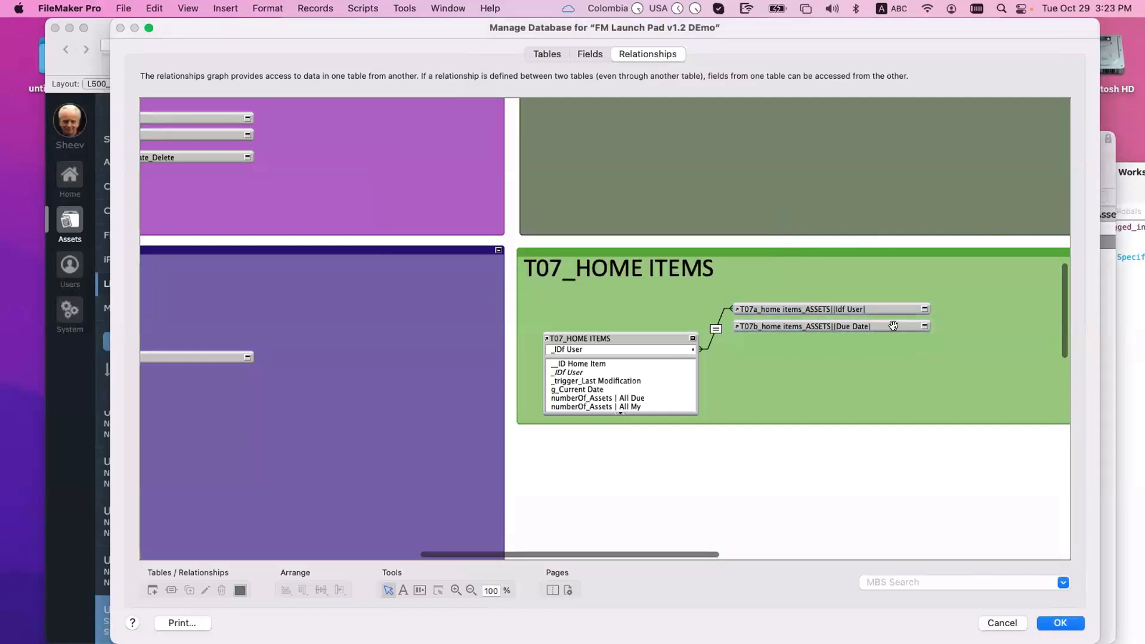
pyautogui.click(924, 326)
pyautogui.moveTo(590, 375); pyautogui.dragTo(746, 366)
pyautogui.moveTo(592, 390); pyautogui.dragTo(766, 386)
# Step: Make the T07b relationship match _IDf User and g_Current Date = Date Due, and save it
pyautogui.doubleClick(716, 343)
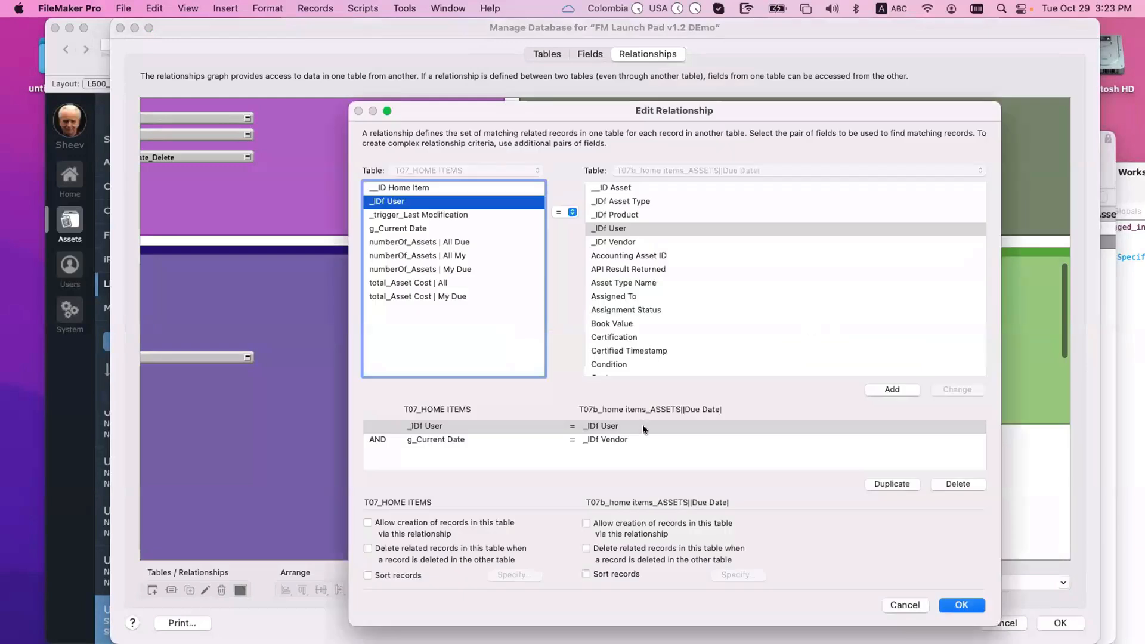
pyautogui.click(643, 426)
pyautogui.click(646, 440)
pyautogui.click(697, 325)
pyautogui.press('d')
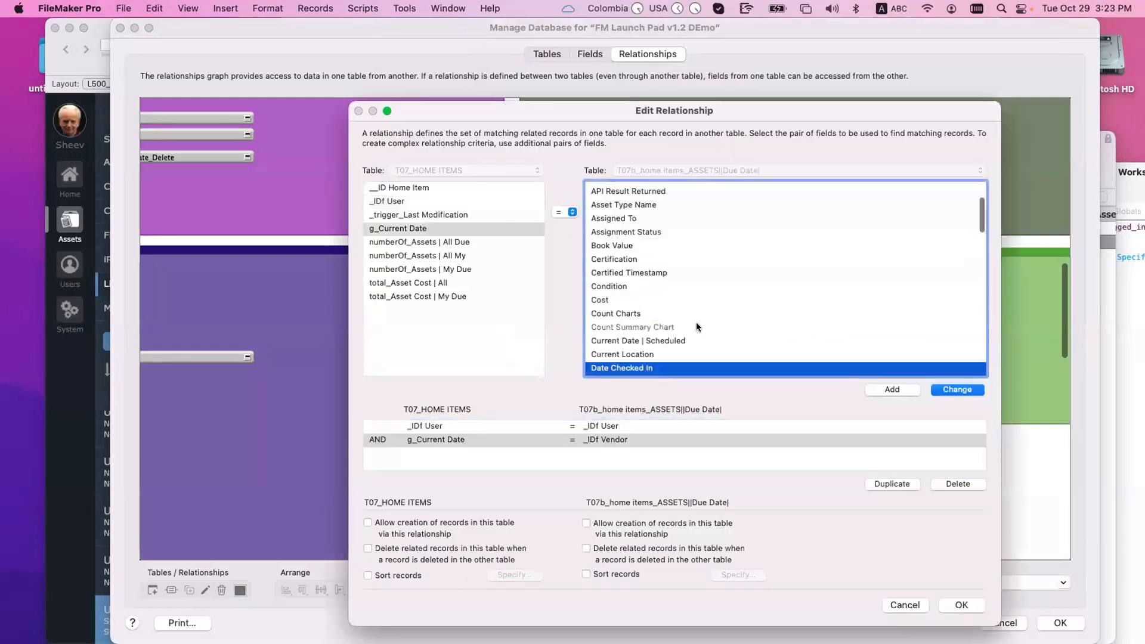
pyautogui.scroll(5, 697, 327)
pyautogui.scroll(-5, 696, 325)
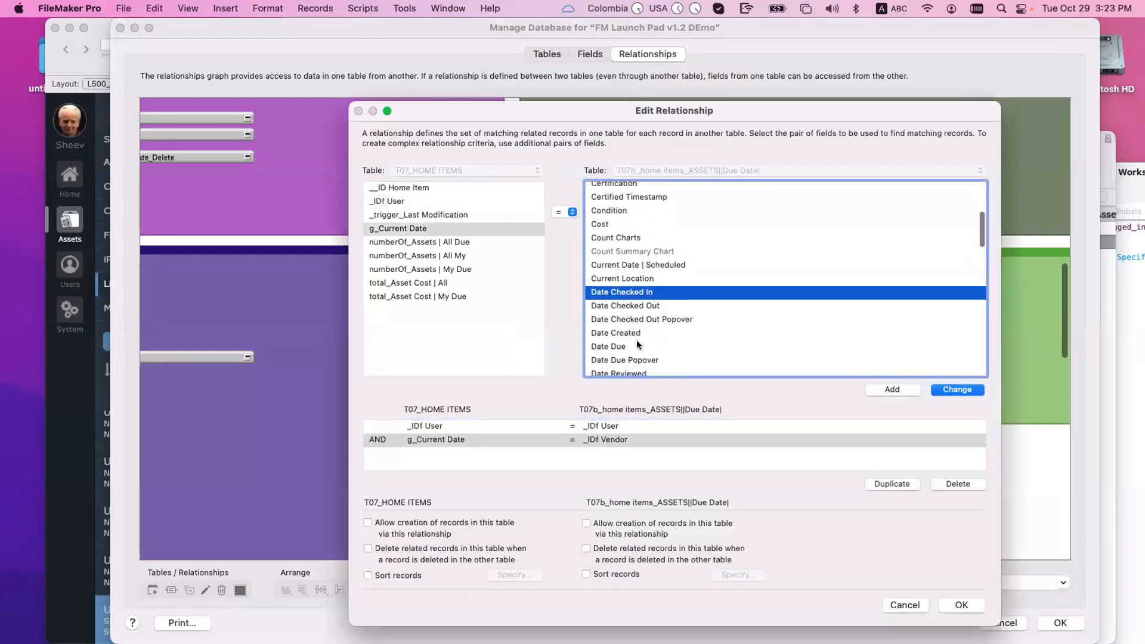
pyautogui.click(636, 346)
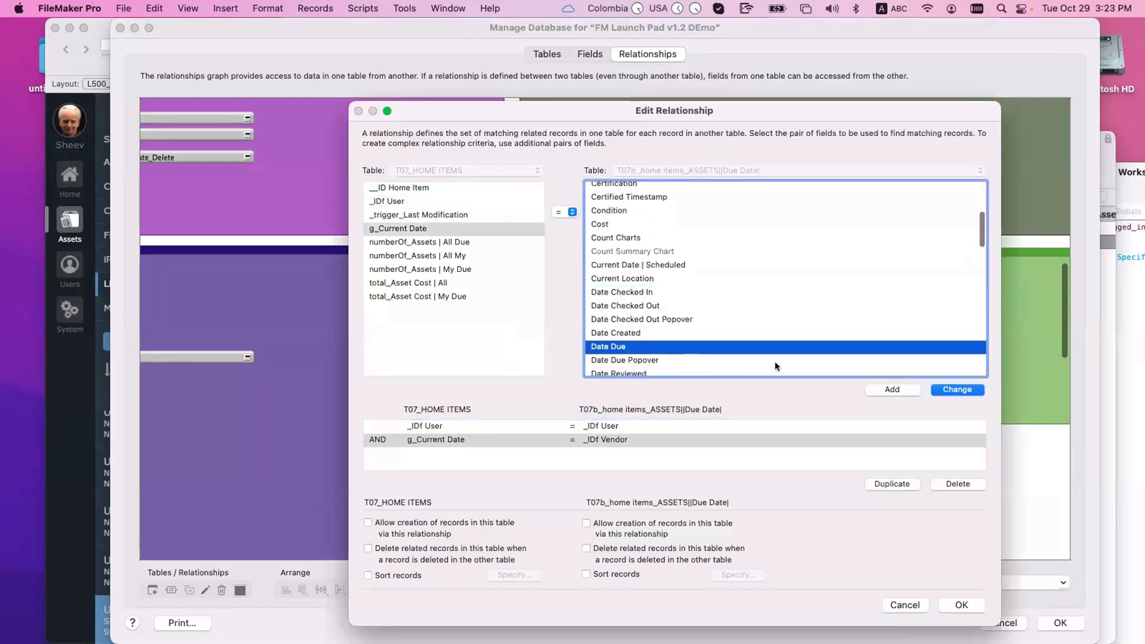
pyautogui.click(954, 389)
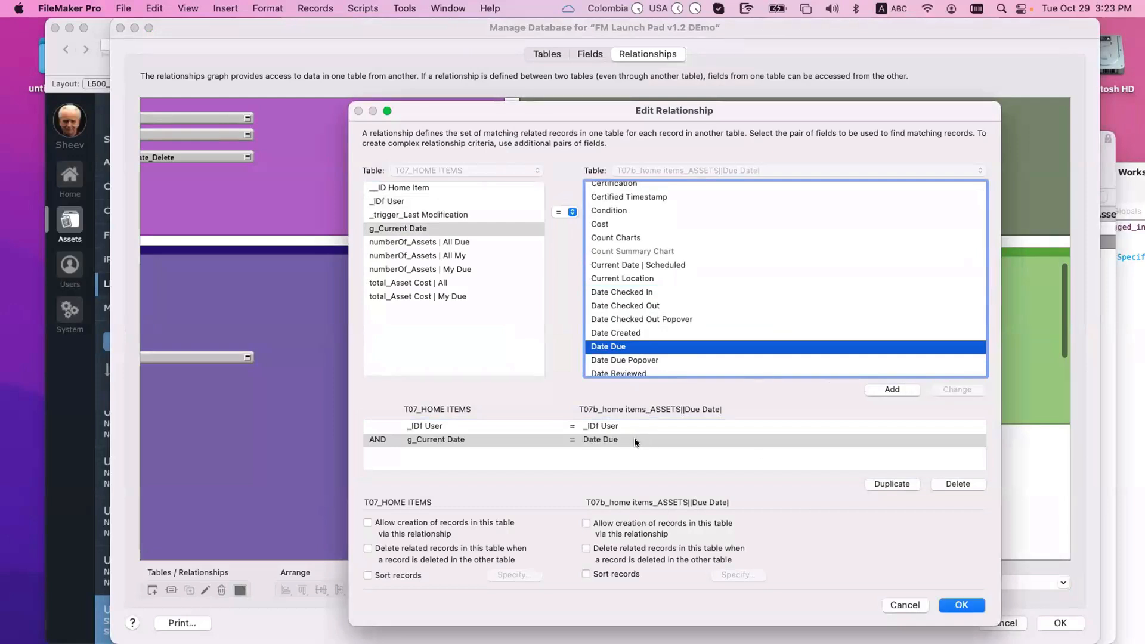
pyautogui.click(426, 425)
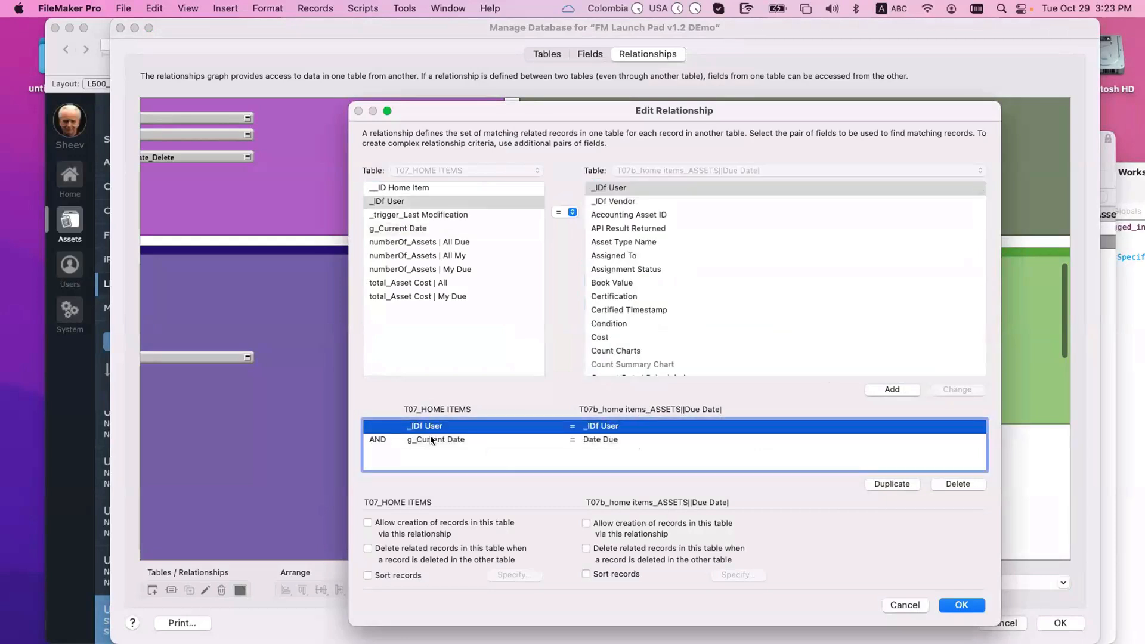
pyautogui.click(431, 439)
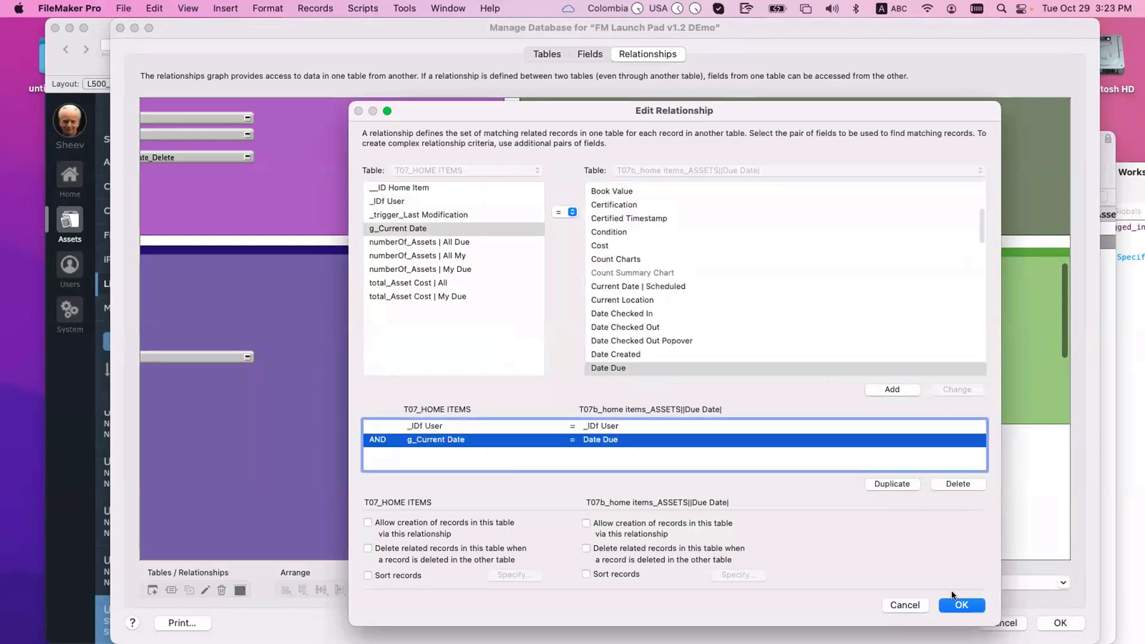
pyautogui.click(957, 604)
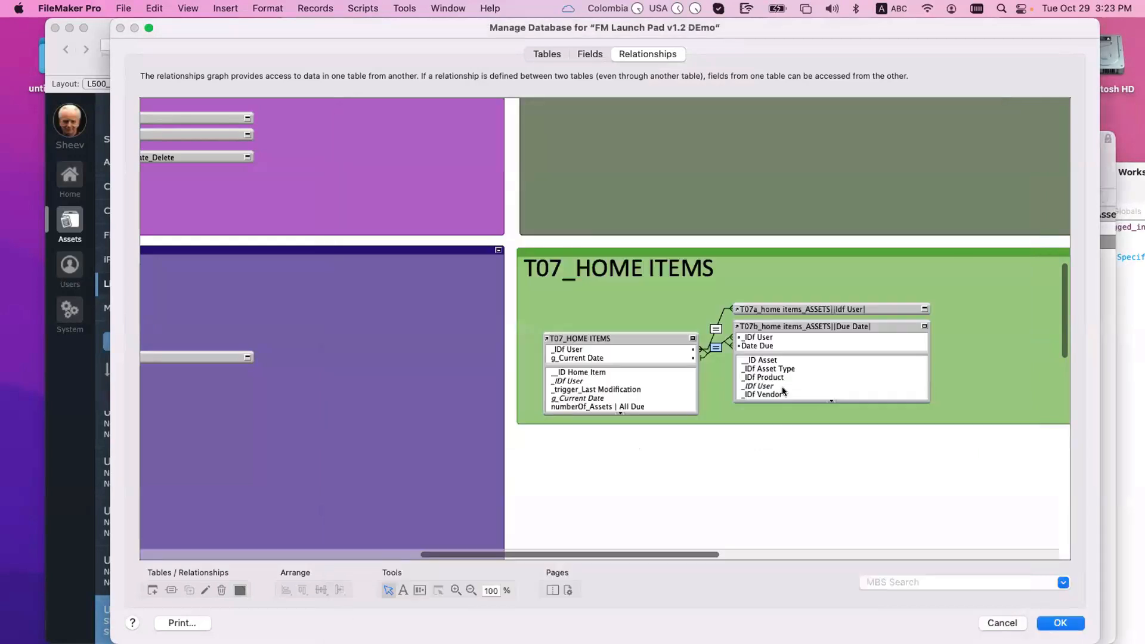
pyautogui.click(924, 326)
pyautogui.click(925, 326)
# Step: Copy the numberOf_Assets | All My calculation formula
pyautogui.click(693, 338)
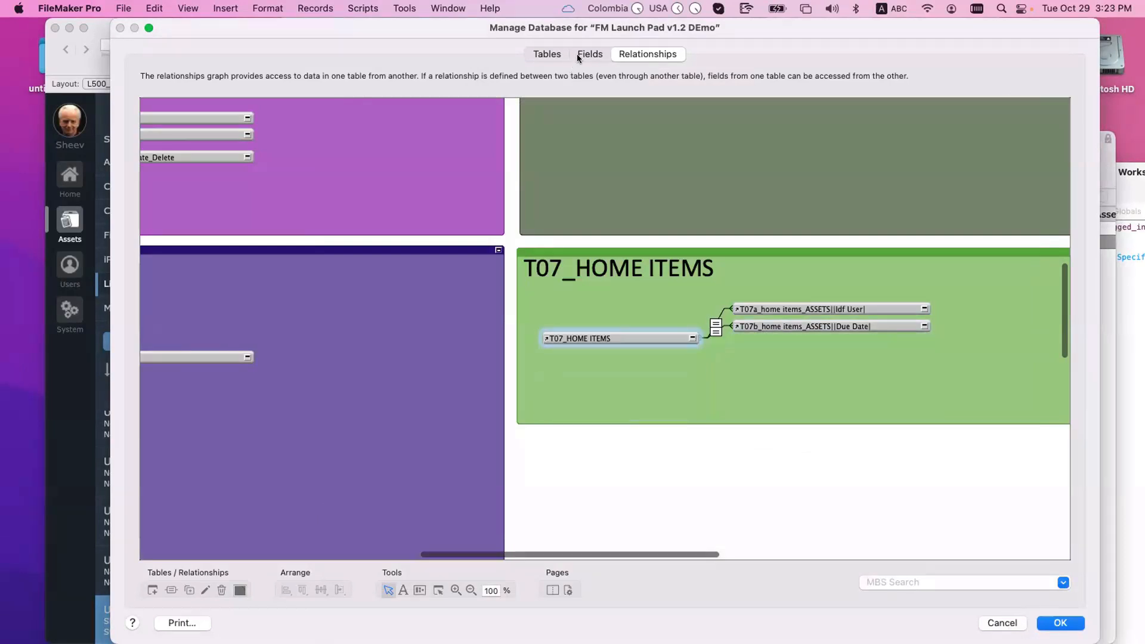
pyautogui.click(589, 54)
pyautogui.doubleClick(265, 182)
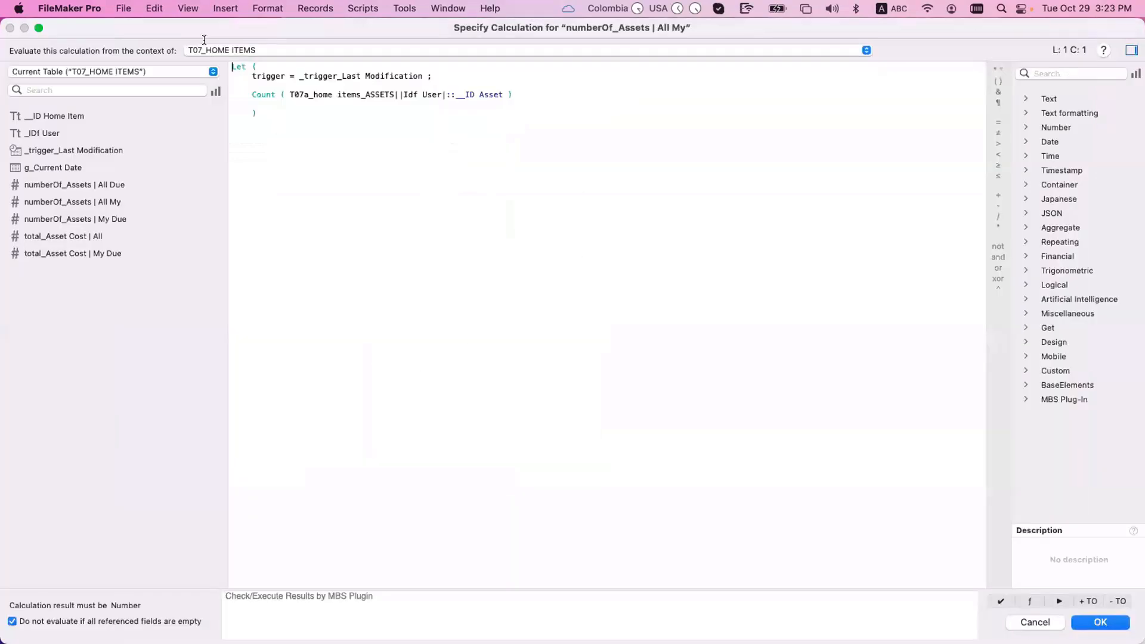
pyautogui.press('super+a')
pyautogui.press('Escape')
pyautogui.press('Escape')
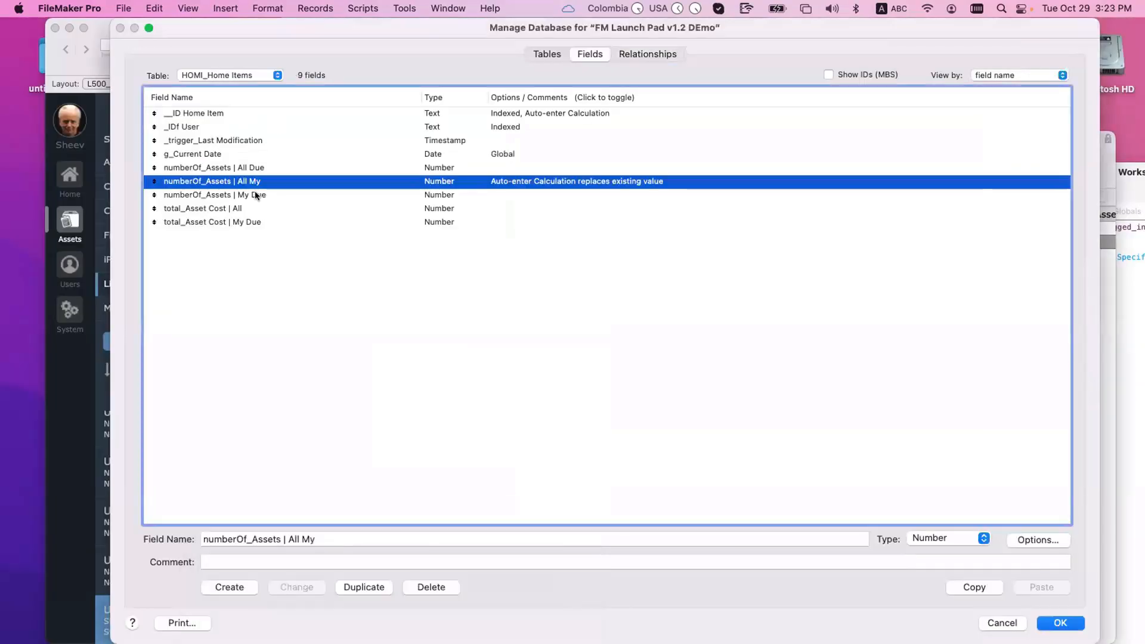
# Step: Paste it into My Due, retargeted to T07b Due Date, evaluated from T07_HOME ITEMS
pyautogui.doubleClick(255, 192)
pyautogui.click(405, 513)
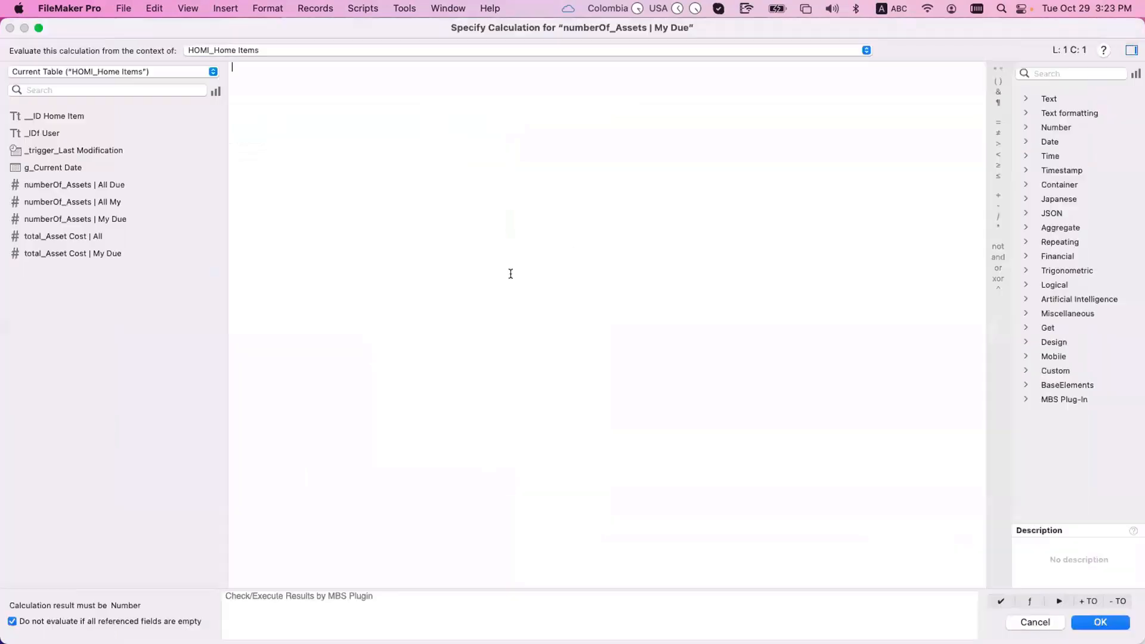
pyautogui.write('Let ( \ttrigger = _trigger_Last Modification ;  \tCount ( T07a_home items_ASSETS||Idf User|::__ID Asset )  \t)')
pyautogui.moveTo(305, 93); pyautogui.dragTo(442, 95)
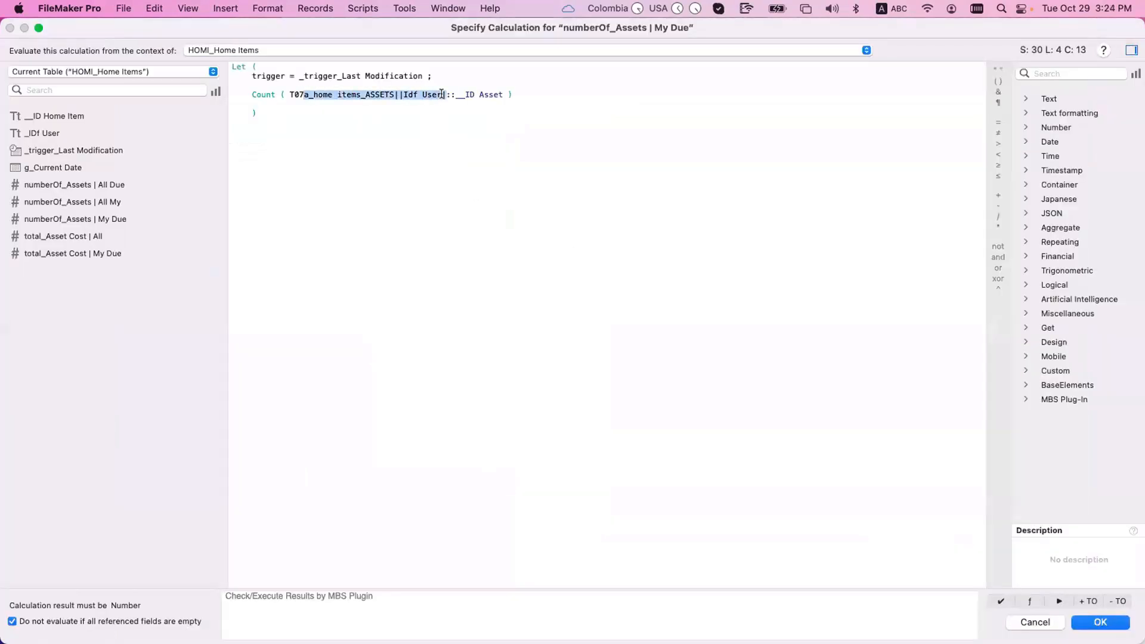
pyautogui.write('b')
pyautogui.press('Return')
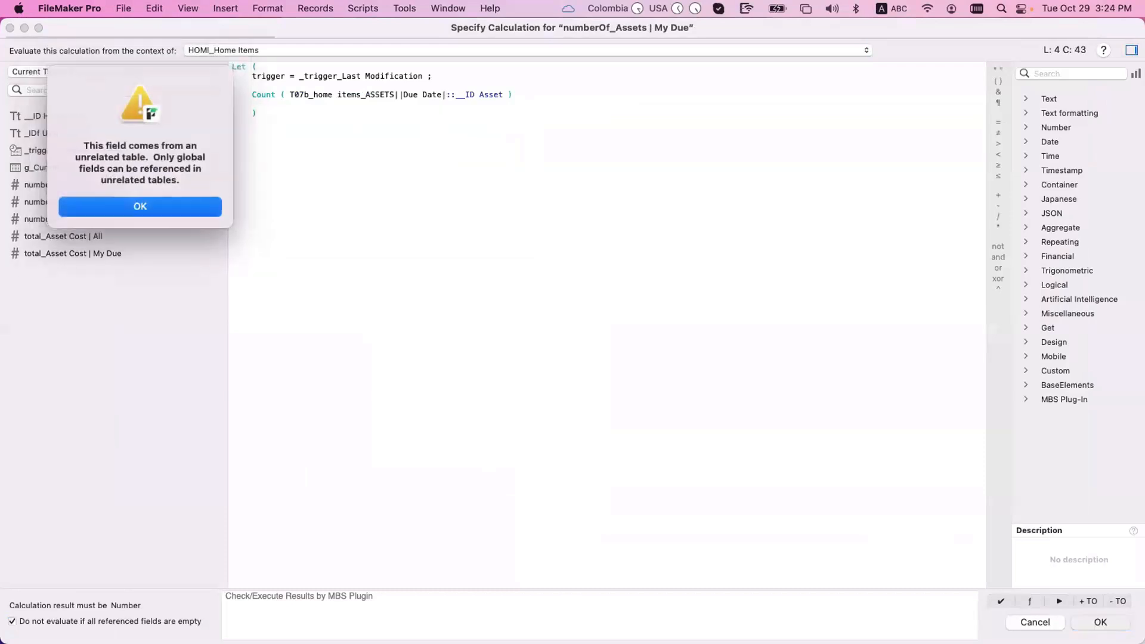
pyautogui.press('Return')
pyautogui.click(421, 50)
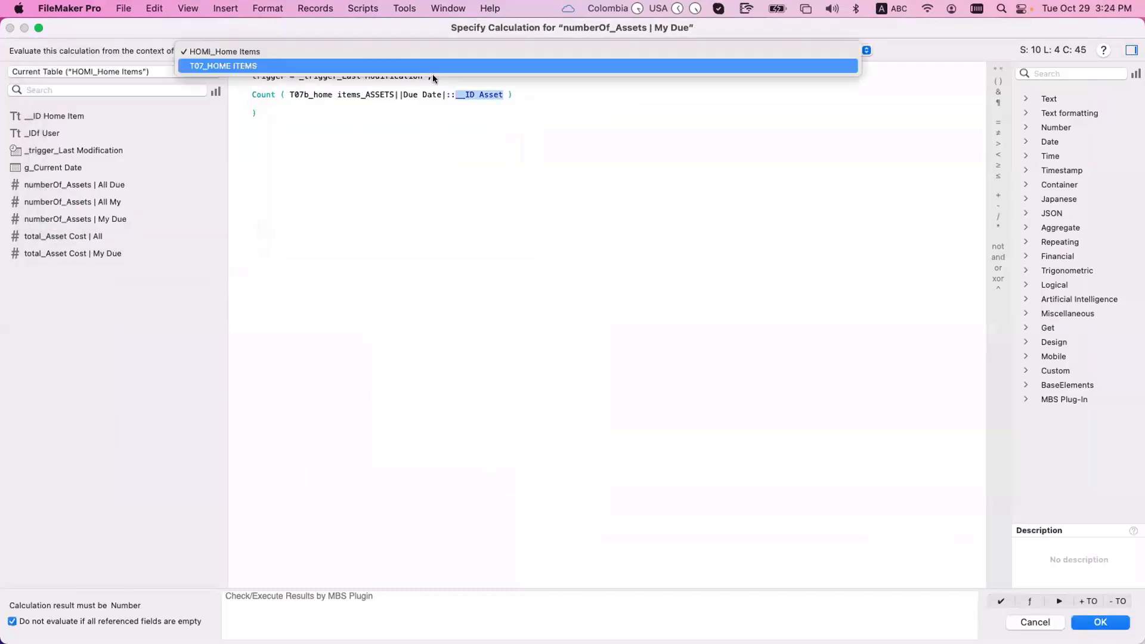
pyautogui.click(433, 72)
pyautogui.click(701, 452)
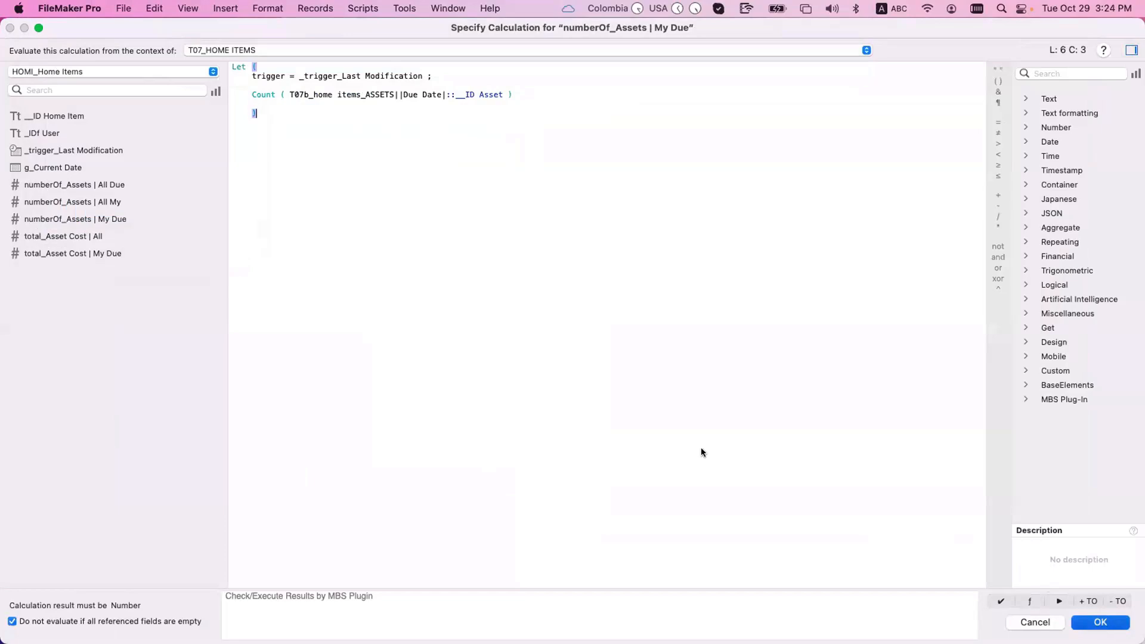
pyautogui.press('KP_Enter')
pyautogui.click(535, 610)
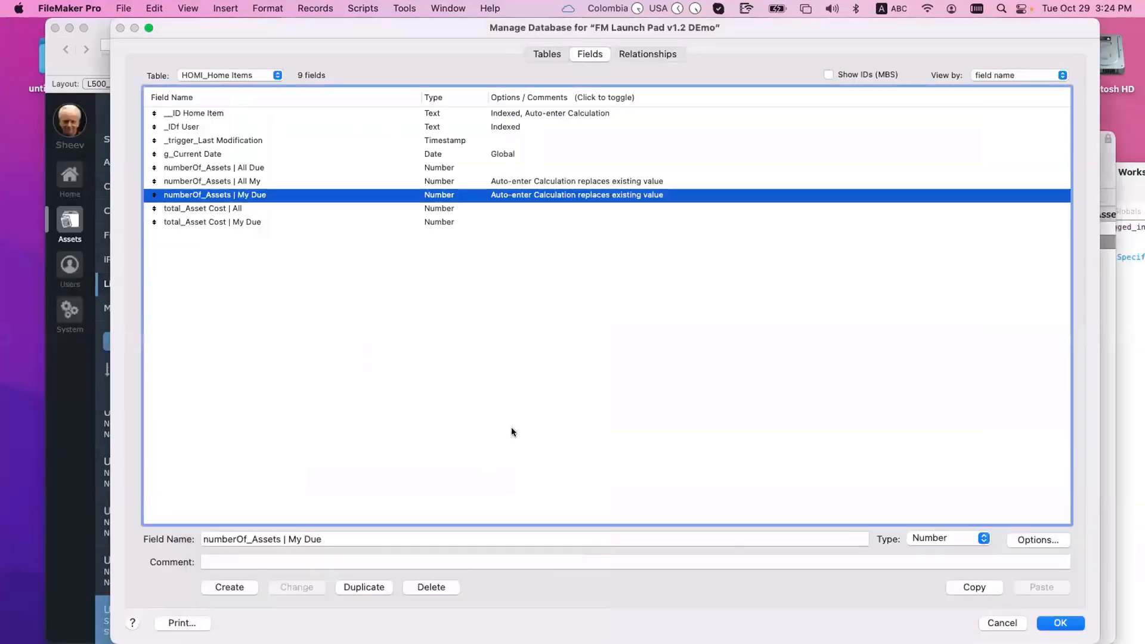
pyautogui.click(552, 263)
# Step: Recheck the numberOf_Assets | All My Count formula
pyautogui.doubleClick(539, 184)
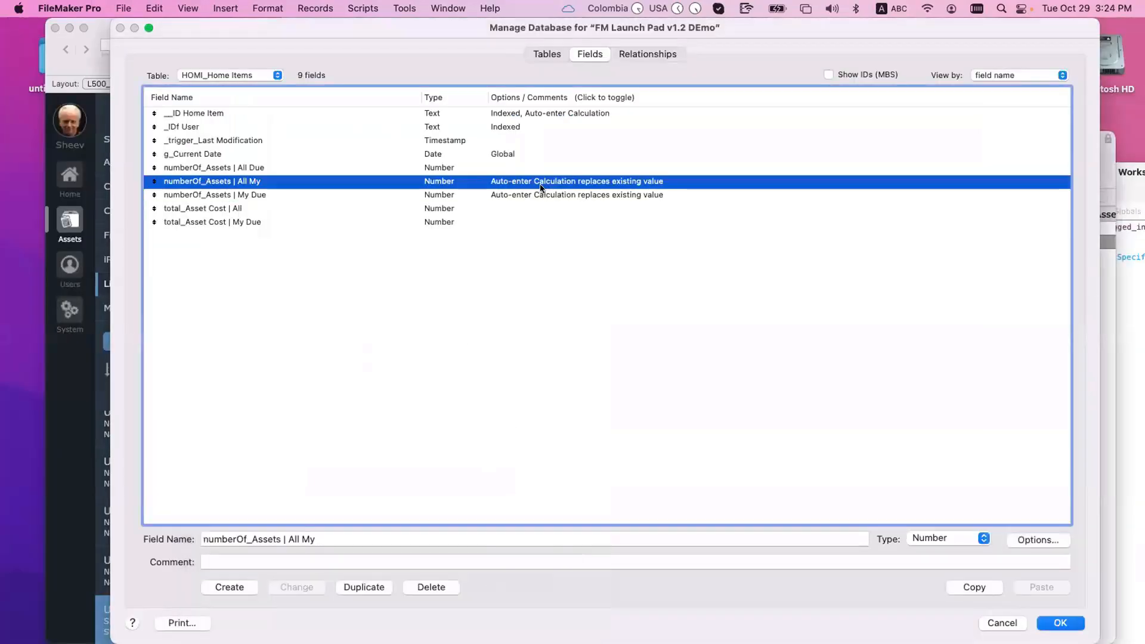
pyautogui.click(411, 516)
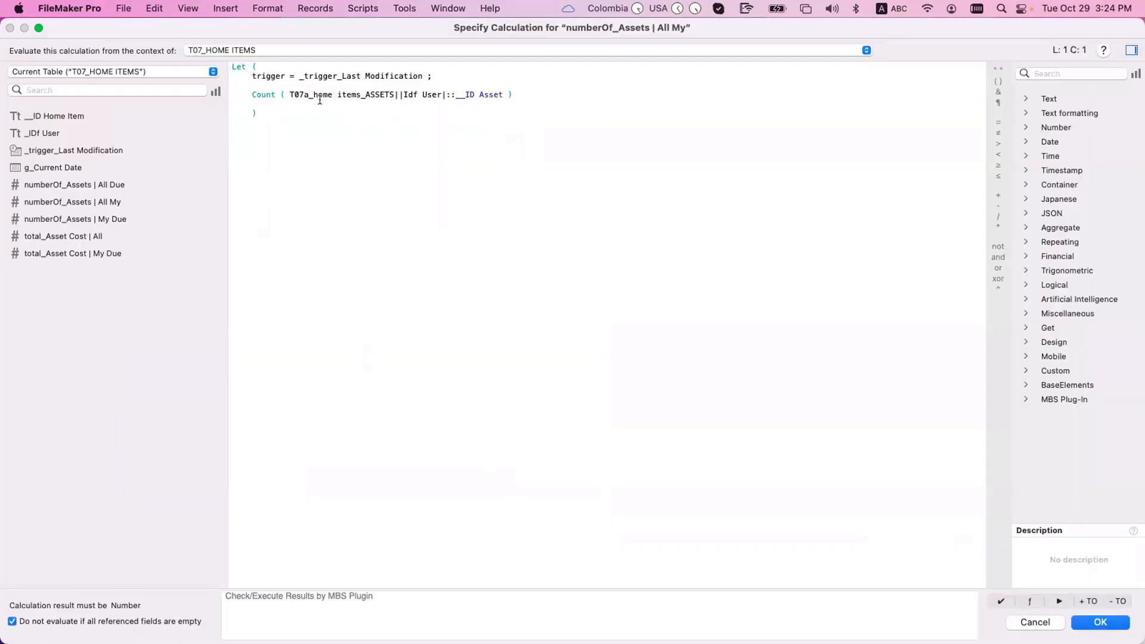
pyautogui.doubleClick(260, 94)
pyautogui.press('Escape')
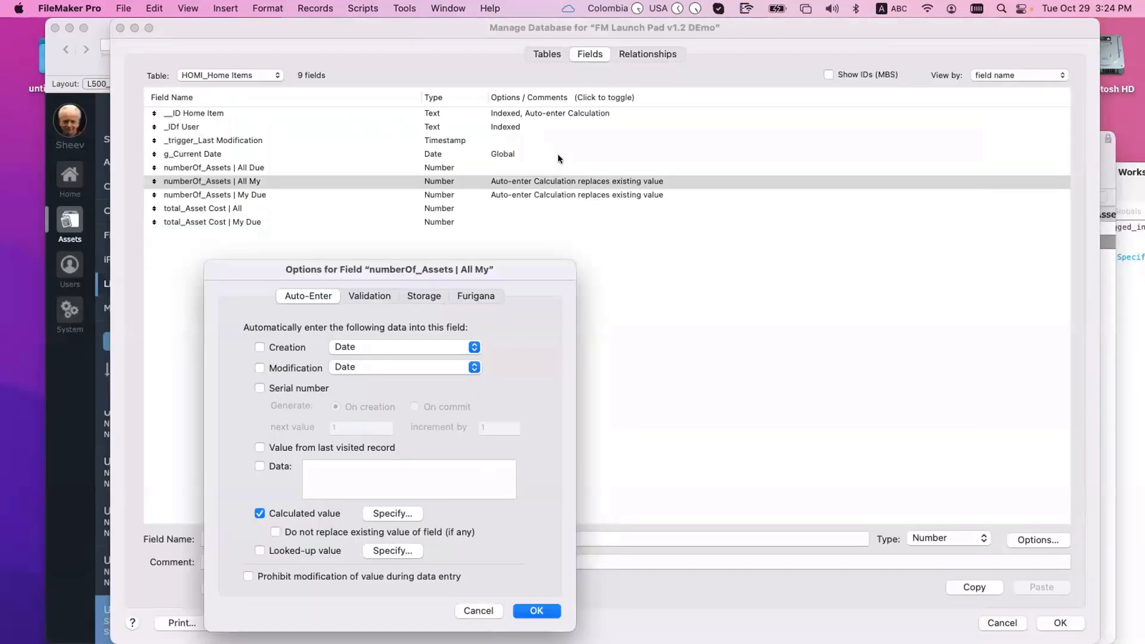
pyautogui.click(537, 611)
# Step: Inspect the T07a Idf User and T07b Due Date relationships without changes
pyautogui.click(667, 58)
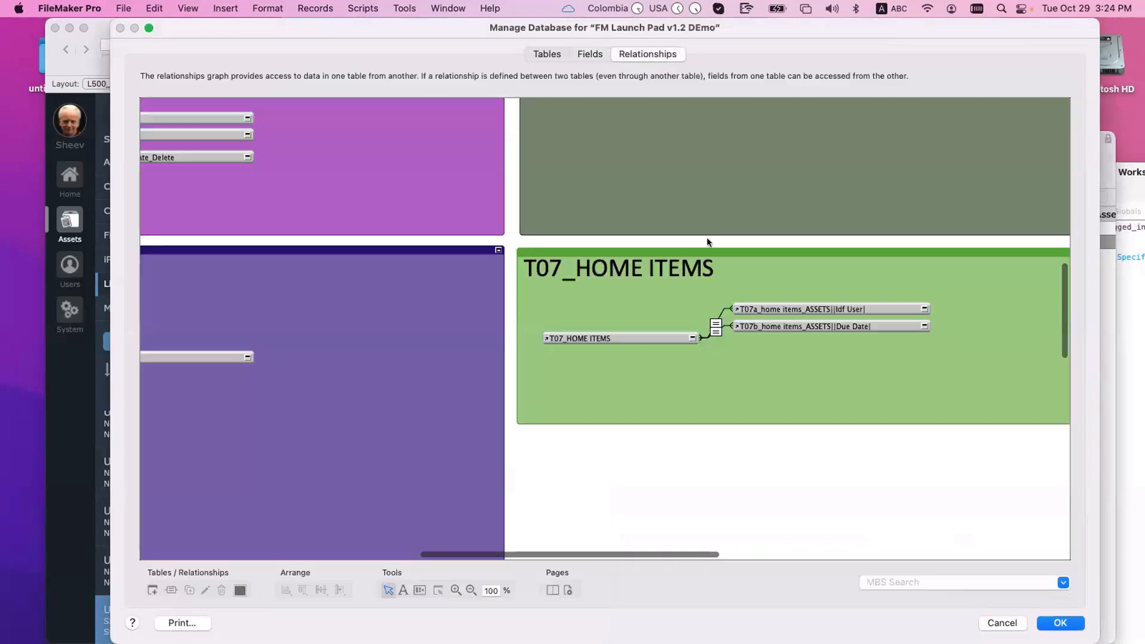
pyautogui.doubleClick(716, 327)
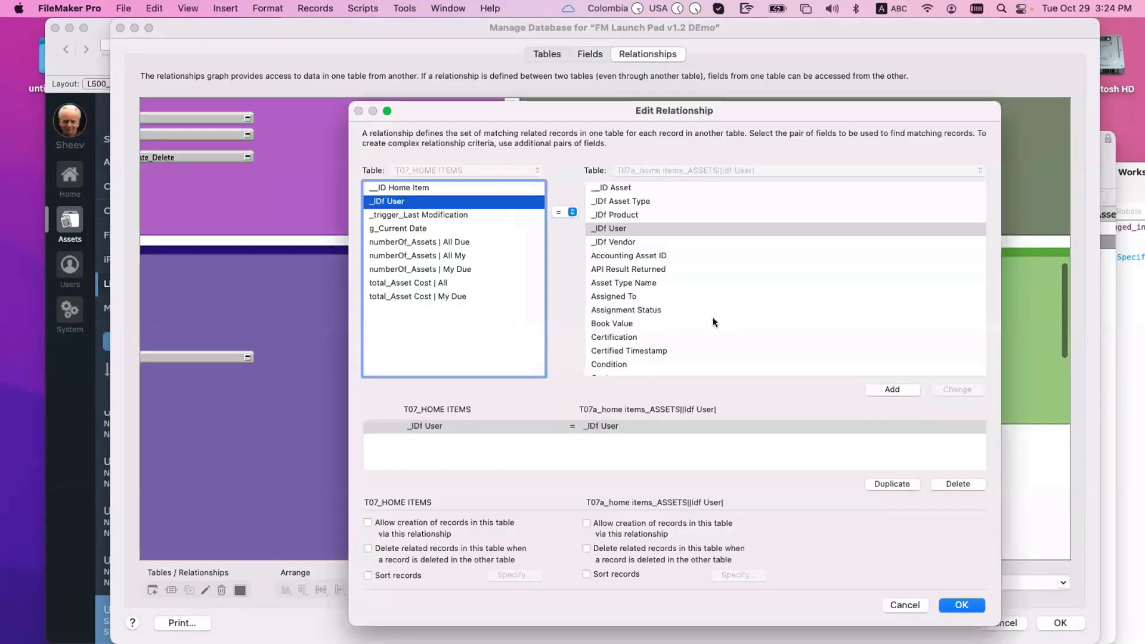
pyautogui.press('Escape')
pyautogui.doubleClick(714, 332)
pyautogui.press('Escape')
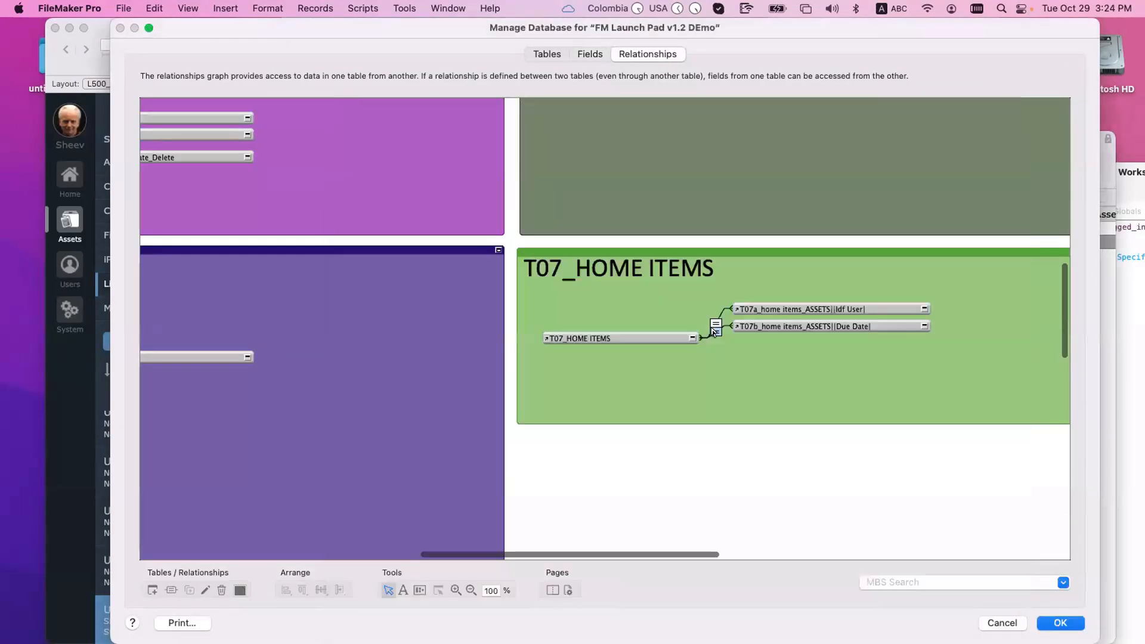
# Step: Confirm the My Due auto-enter calculation and save the database definitions
pyautogui.click(589, 54)
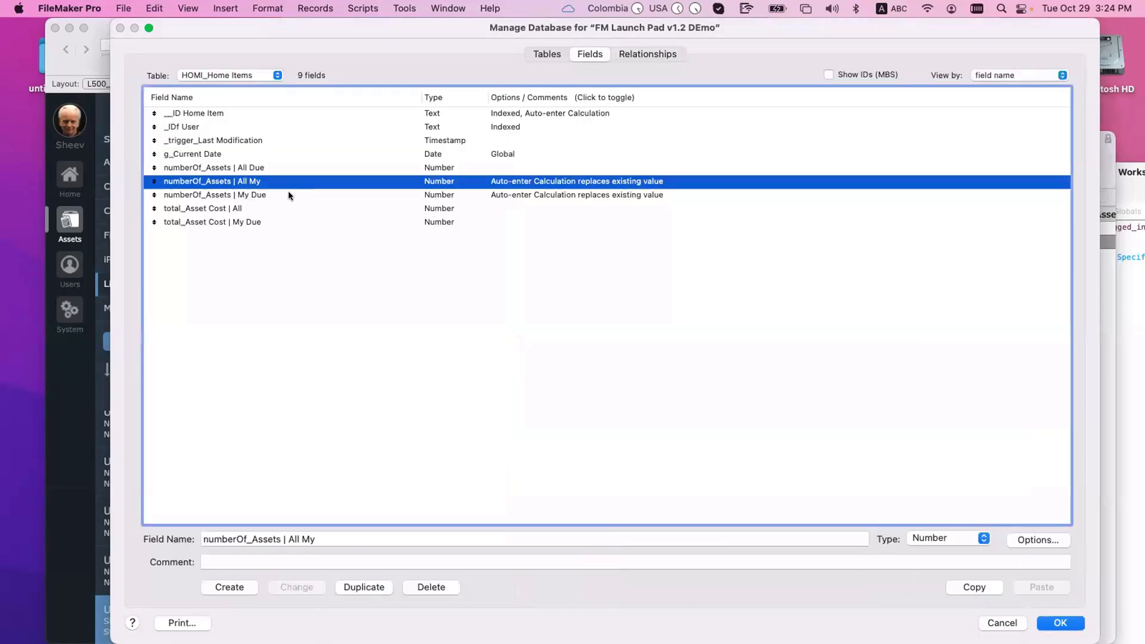
pyautogui.click(289, 194)
pyautogui.doubleClick(289, 194)
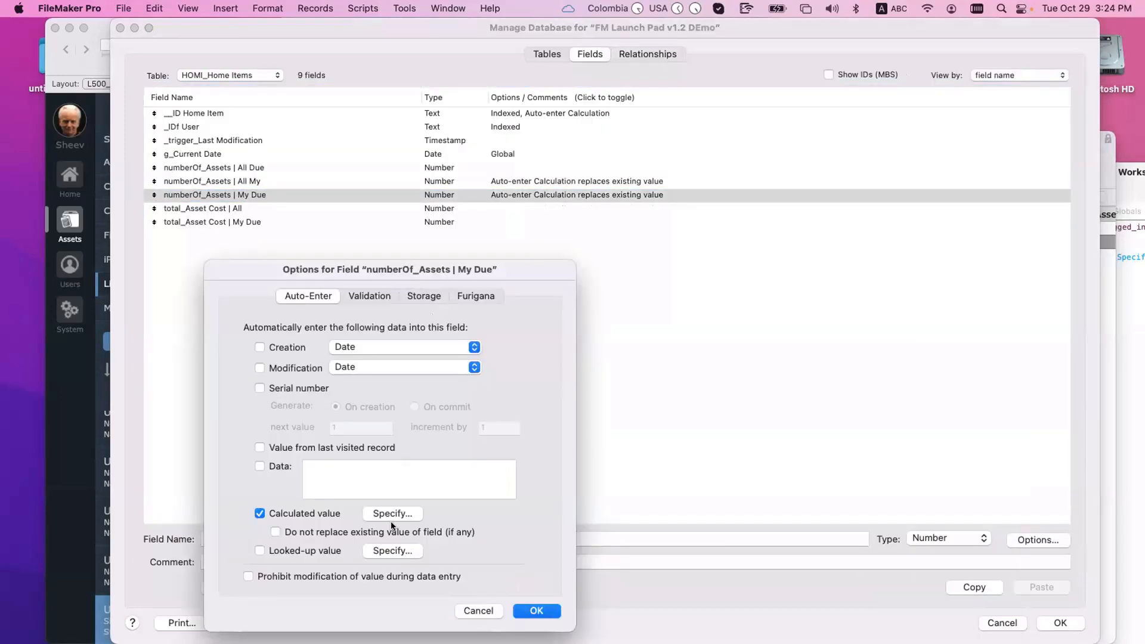
pyautogui.click(412, 513)
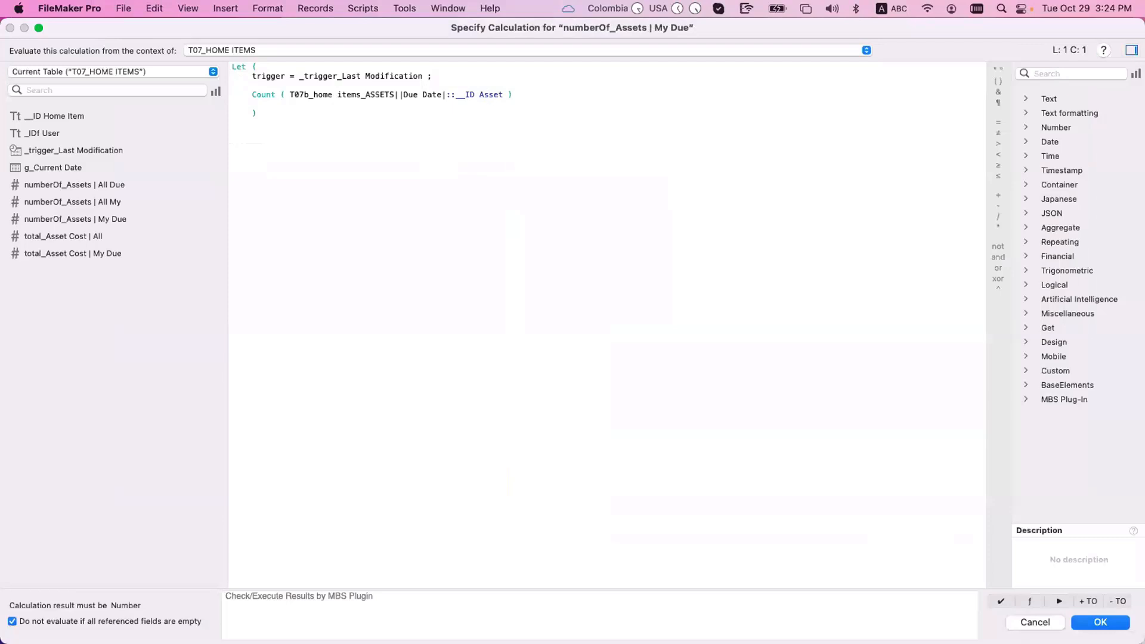
pyautogui.click(1101, 622)
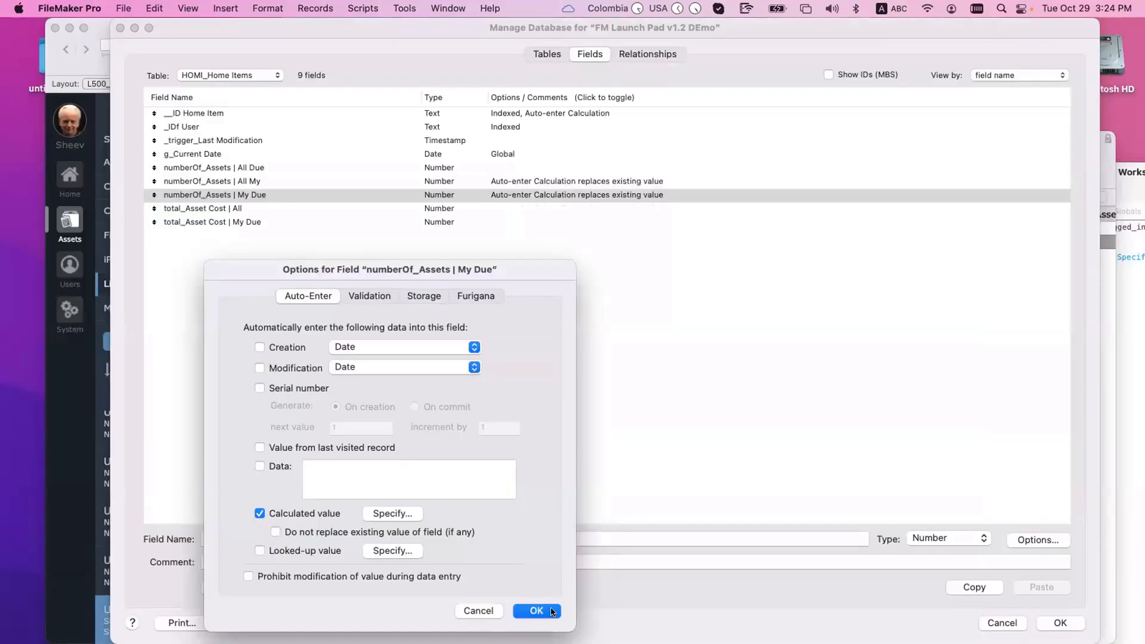
pyautogui.click(536, 609)
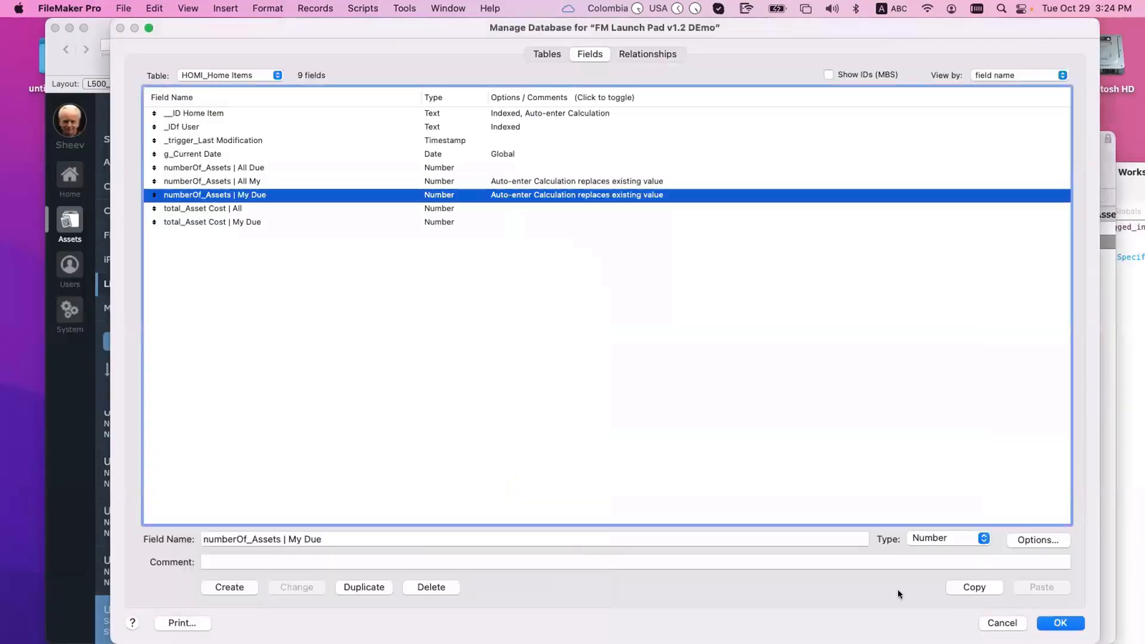
pyautogui.click(1073, 625)
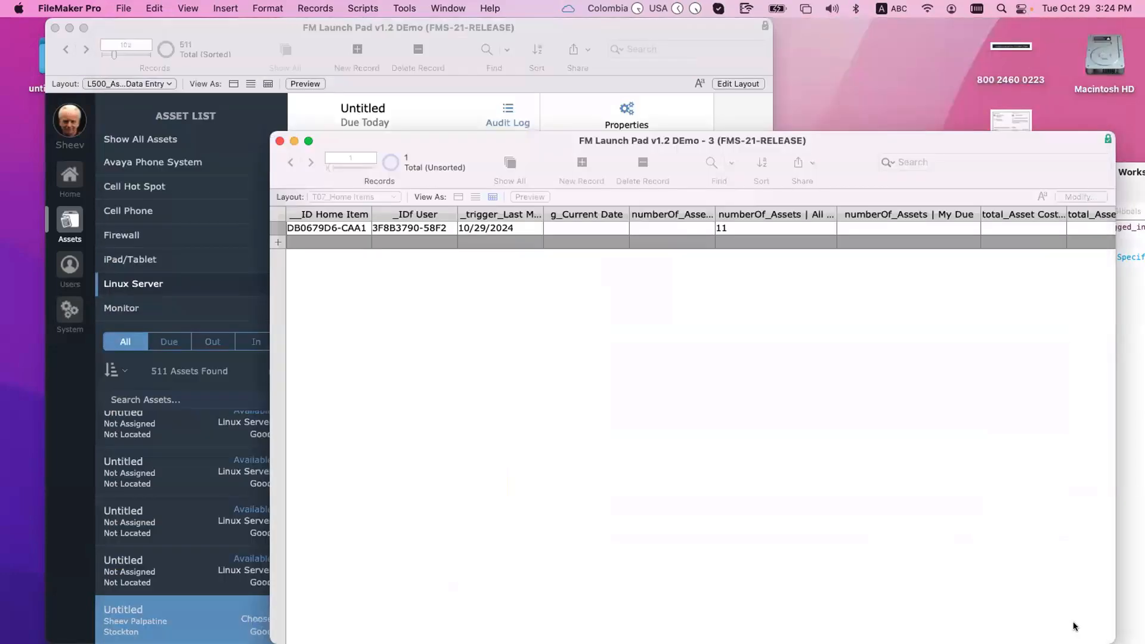
# Step: Add a new asset record and check it out to the user
pyautogui.click(379, 149)
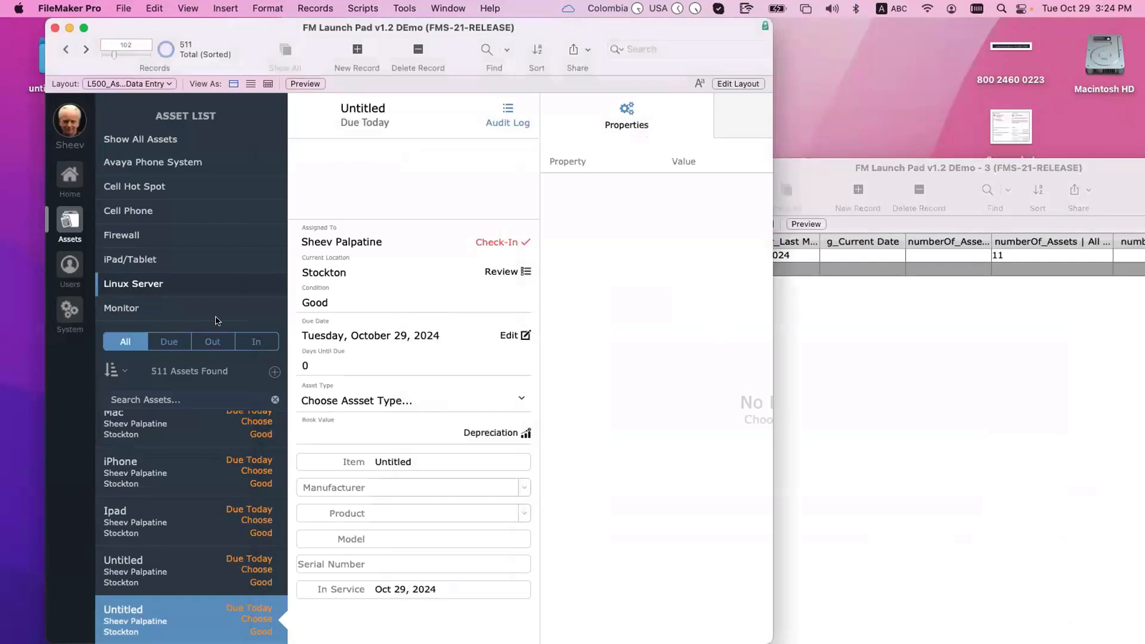
pyautogui.click(274, 372)
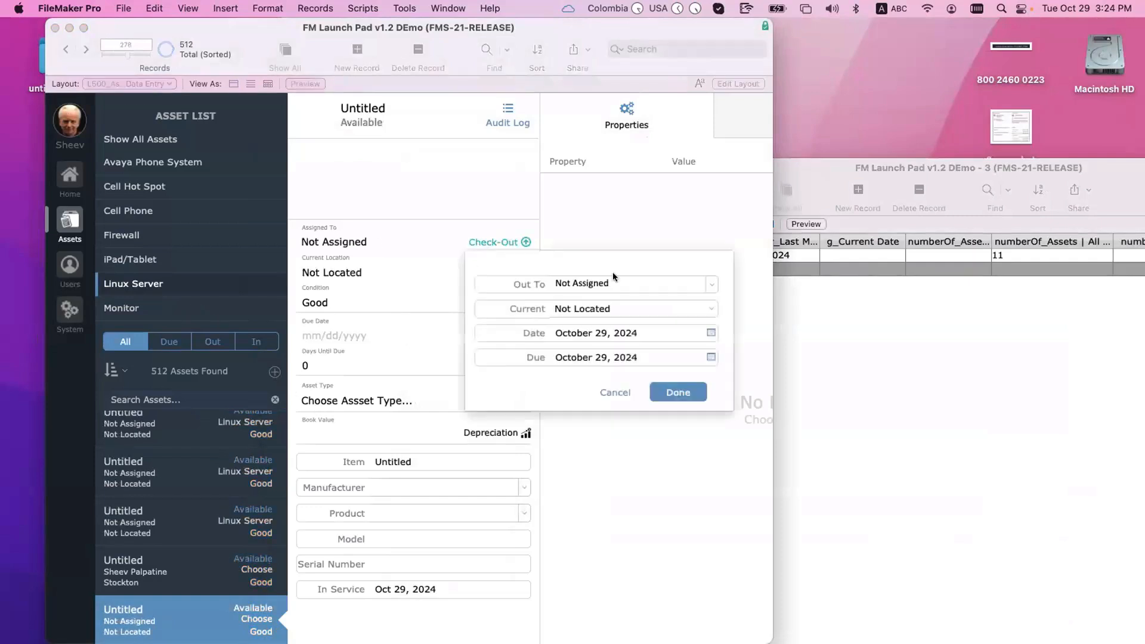
pyautogui.click(610, 283)
pyautogui.write('Sheec')
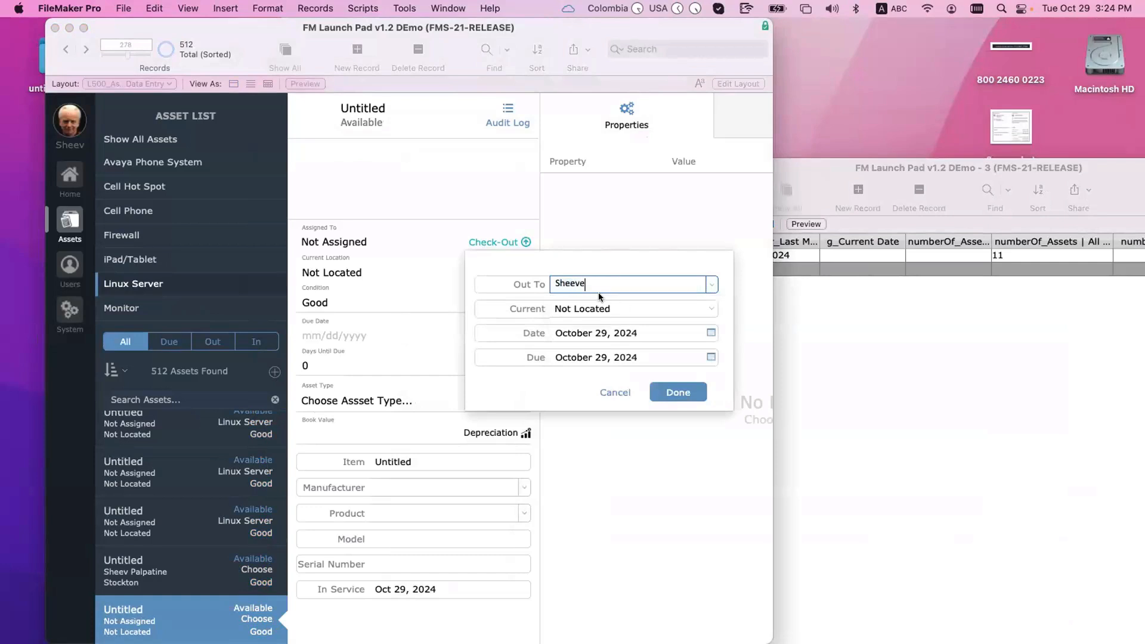
pyautogui.press('BackSpace')
pyautogui.click(658, 388)
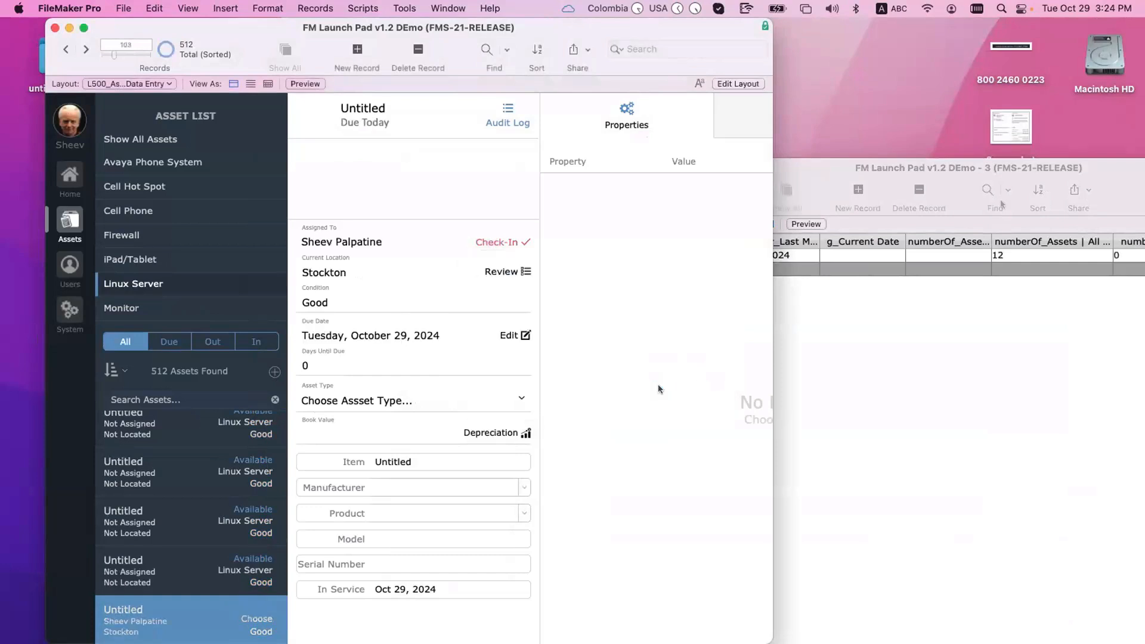
# Step: Place the Home Items window over the assets and insert today's date into g_Current Date
pyautogui.moveTo(782, 167); pyautogui.dragTo(568, 168)
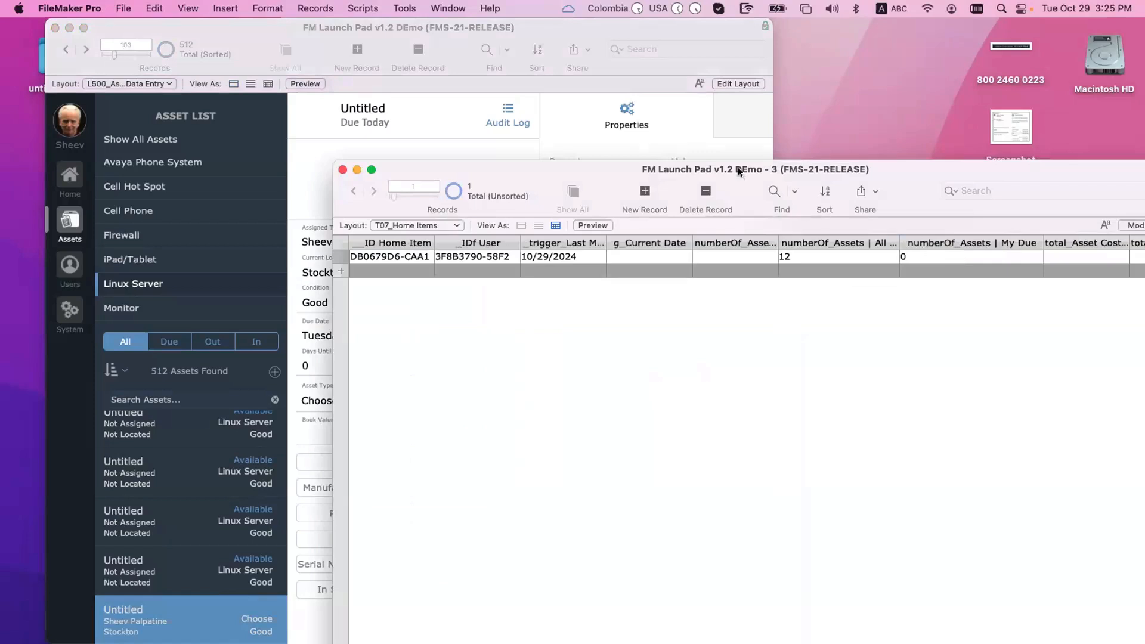
pyautogui.moveTo(739, 171); pyautogui.dragTo(842, 266)
pyautogui.click(489, 318)
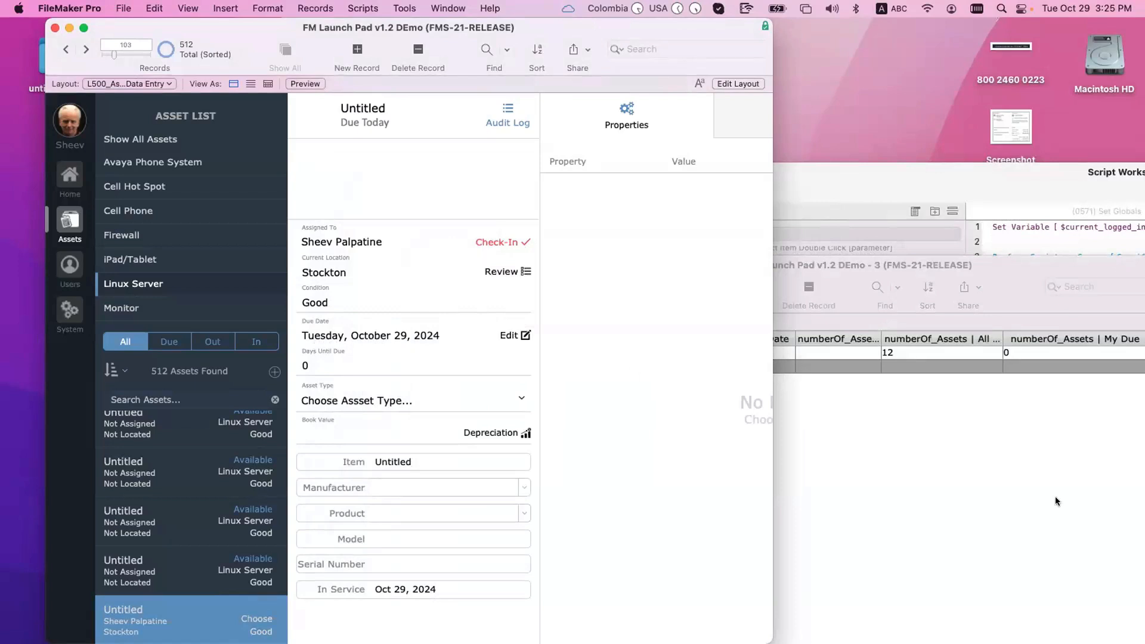
pyautogui.click(911, 267)
pyautogui.moveTo(911, 267); pyautogui.dragTo(669, 118)
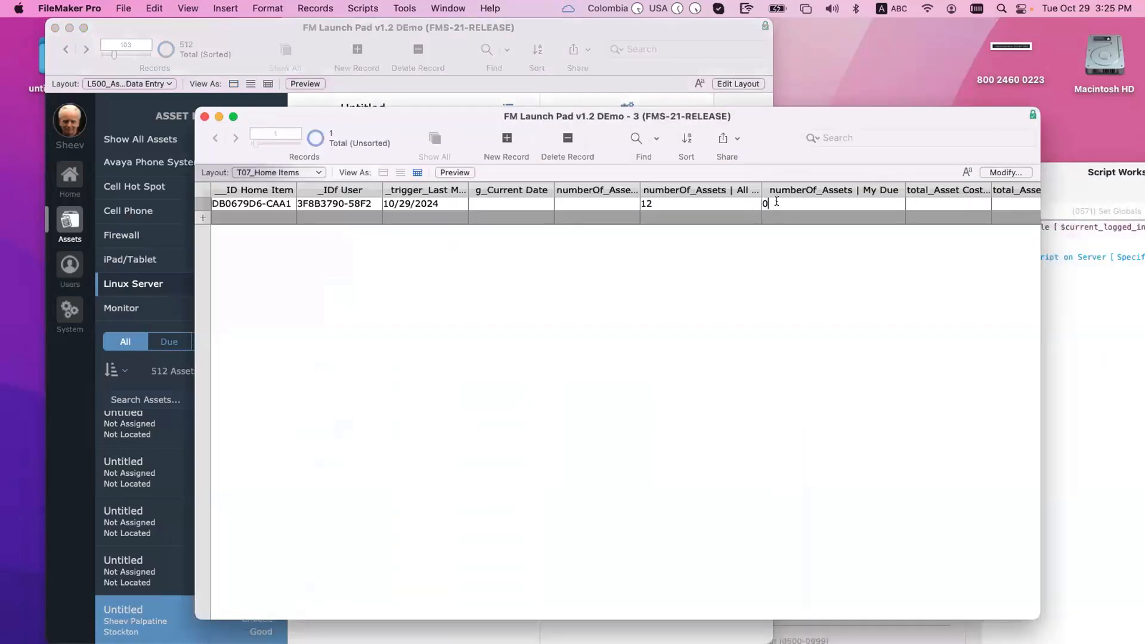
pyautogui.click(423, 204)
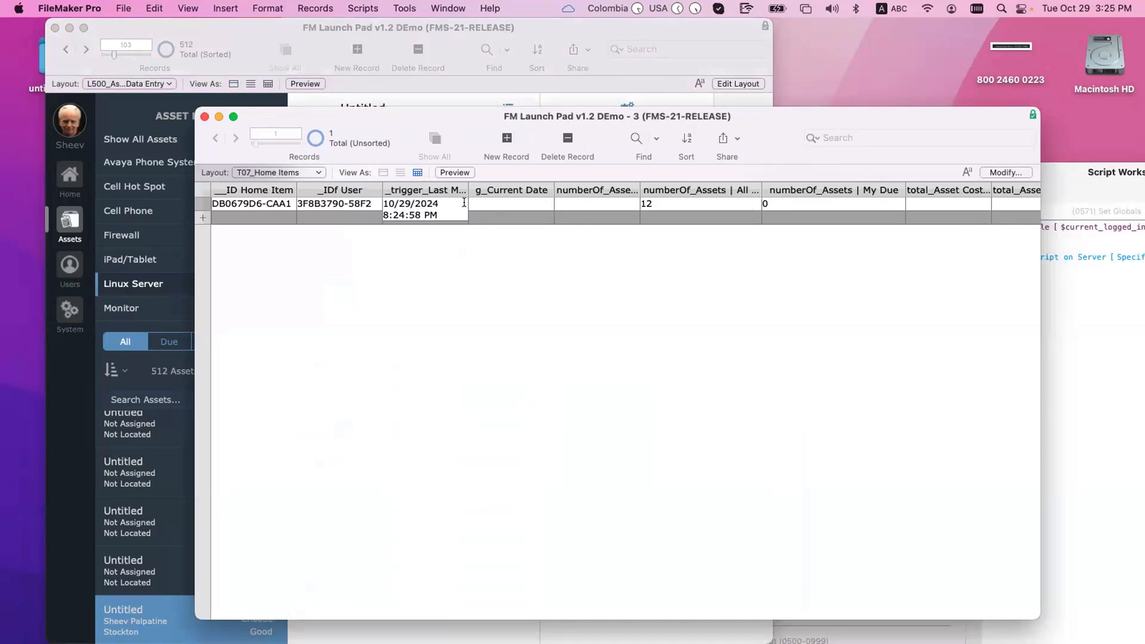
pyautogui.click(530, 202)
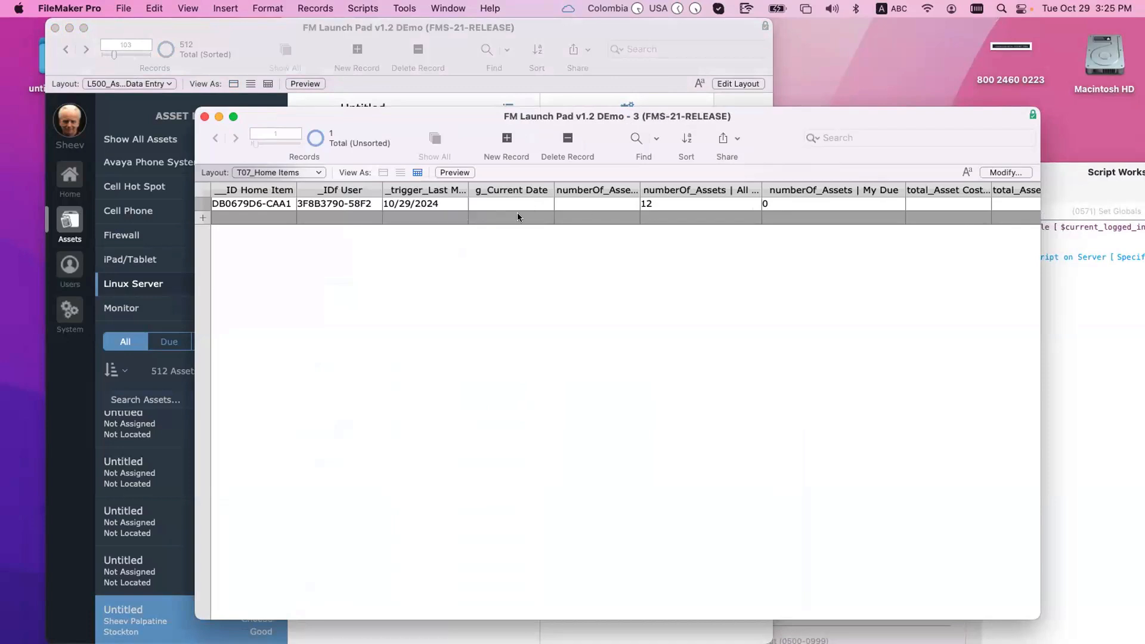
pyautogui.press('super+minus')
# Step: Compare Home Items counts with the asset window and cancel a check-in without changes
pyautogui.moveTo(498, 114); pyautogui.dragTo(774, 101)
pyautogui.click(272, 226)
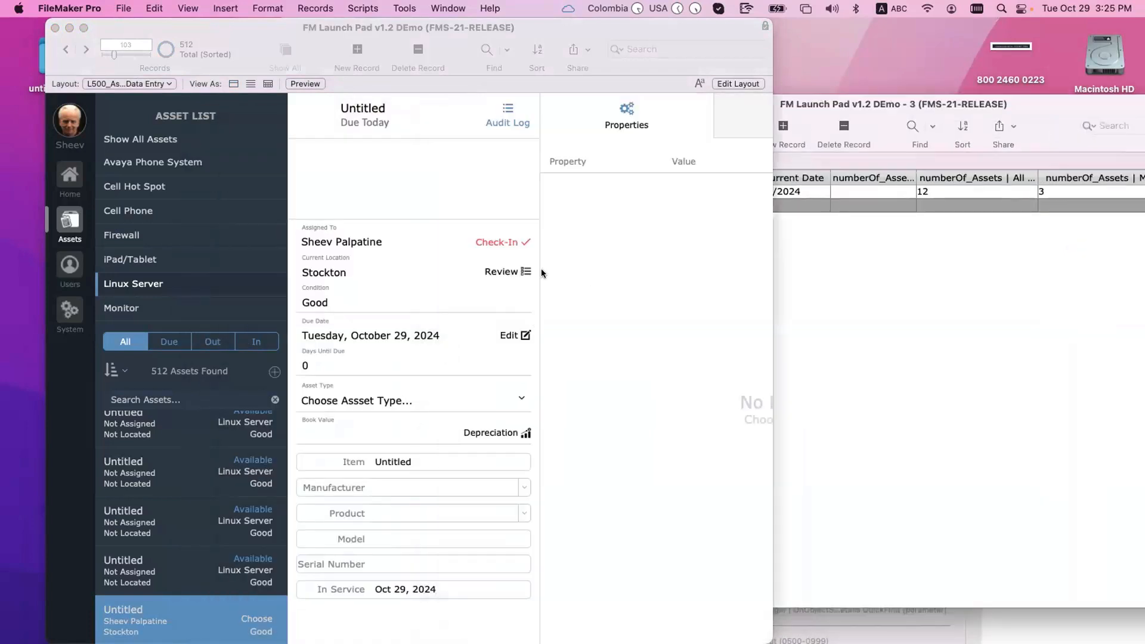
pyautogui.click(775, 191)
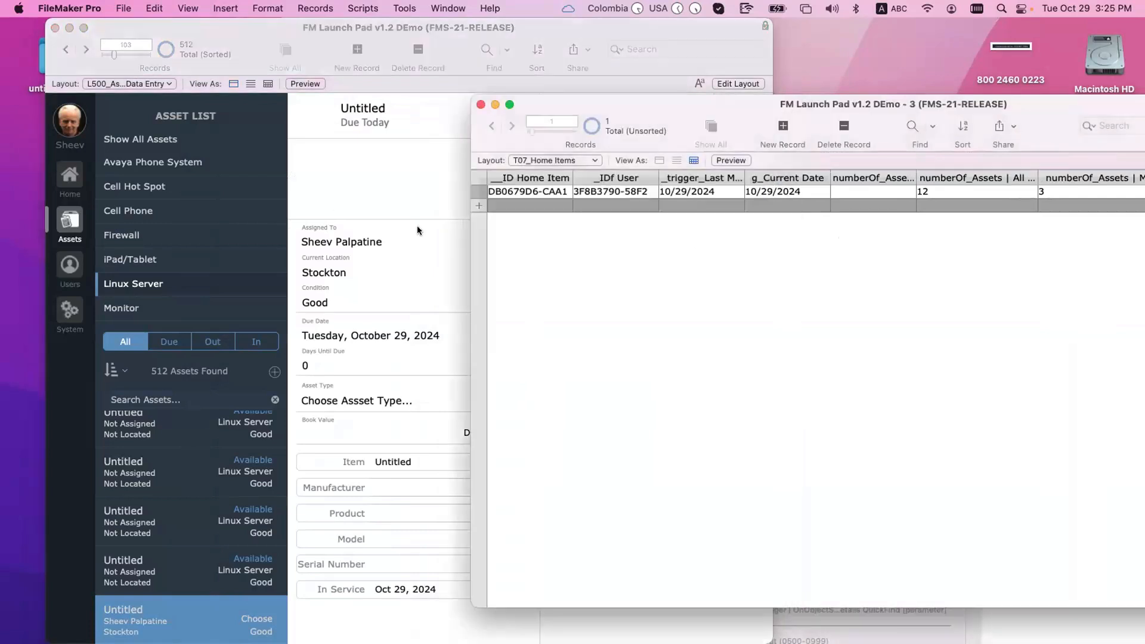
pyautogui.click(417, 225)
pyautogui.click(804, 180)
pyautogui.click(402, 146)
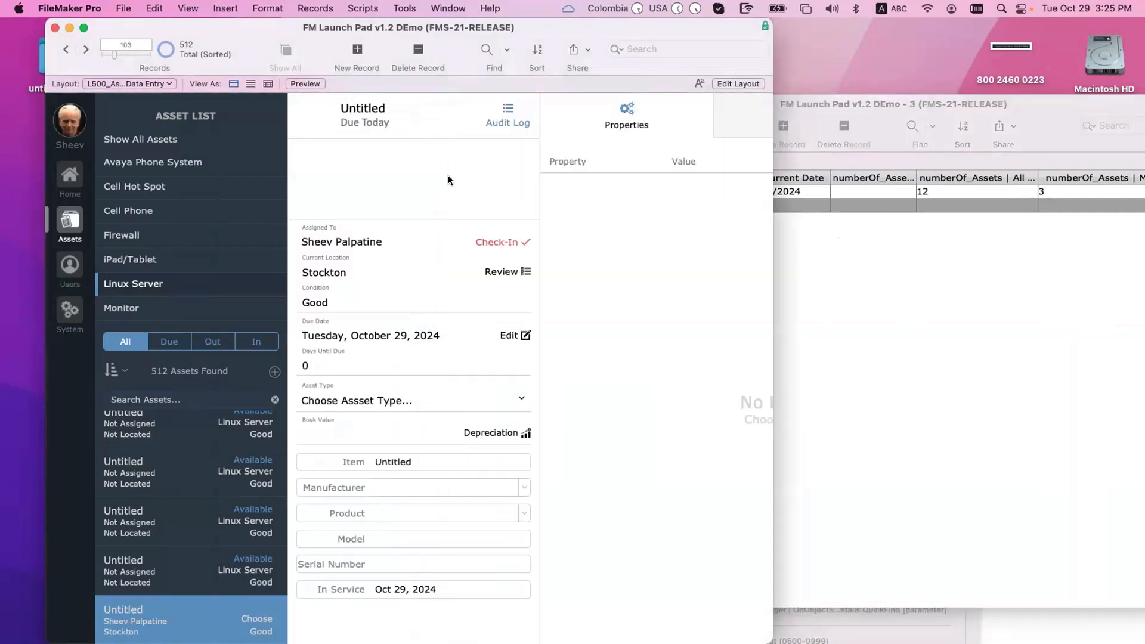
pyautogui.click(495, 240)
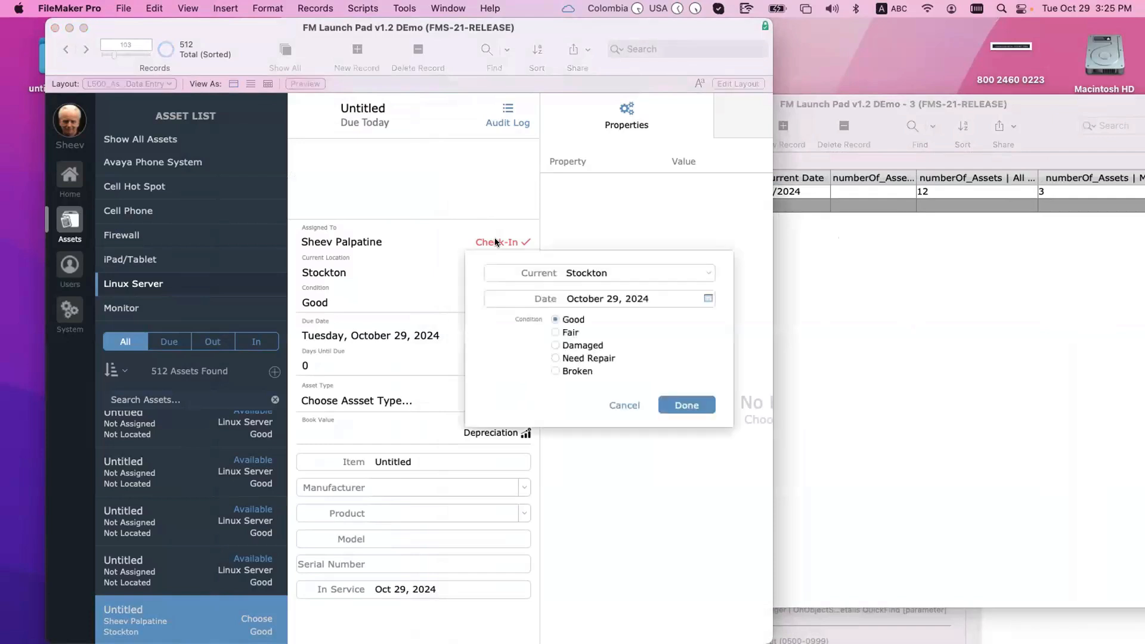
pyautogui.click(617, 406)
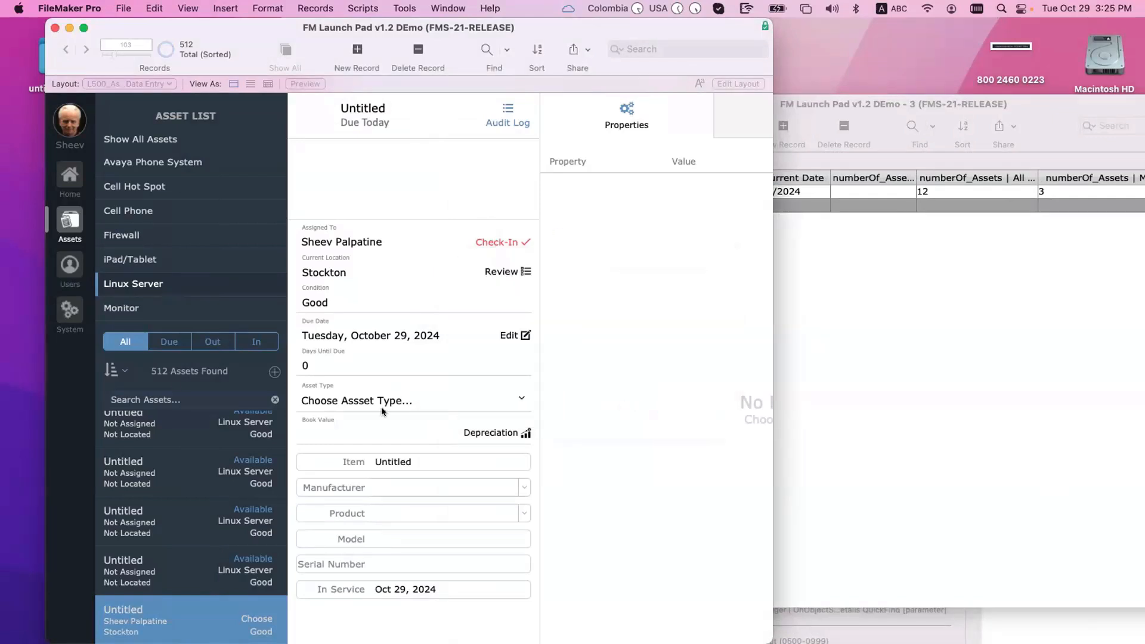
# Step: Add another asset and check it out to the same user
pyautogui.click(274, 373)
pyautogui.click(496, 243)
pyautogui.click(611, 283)
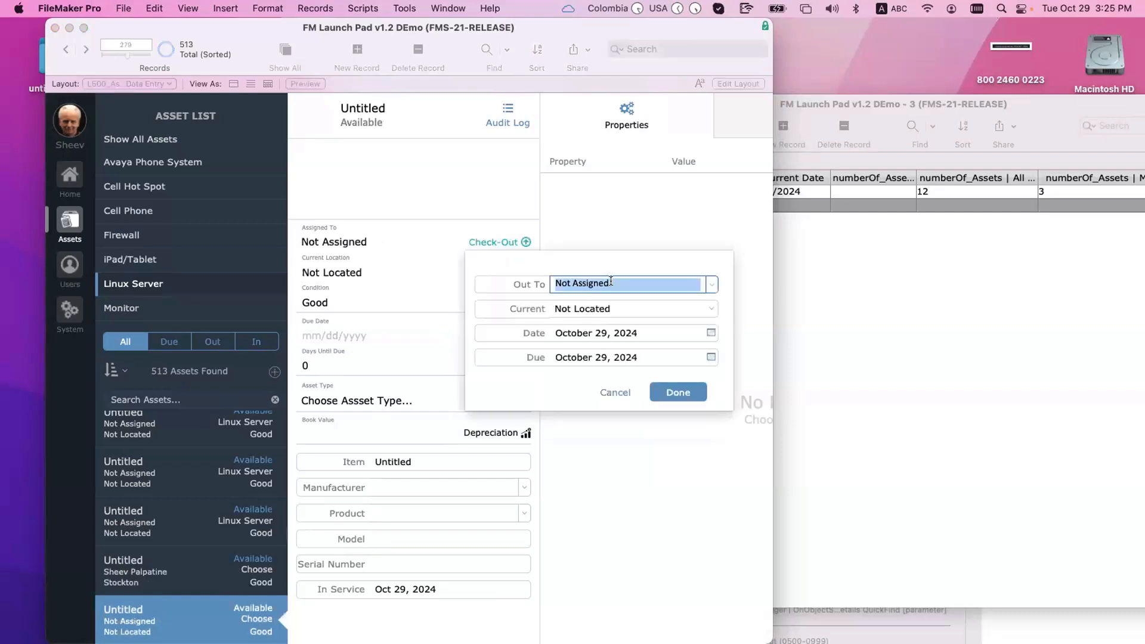
pyautogui.write('Sheev Palpatine')
pyautogui.click(658, 385)
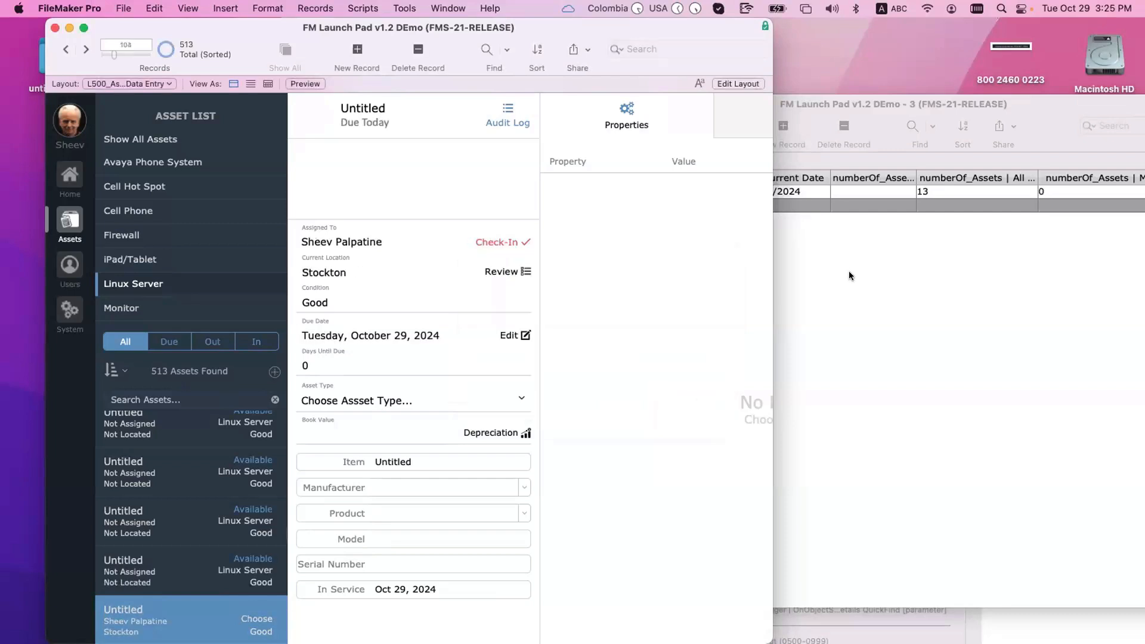
# Step: Re-paste g_Current Date to refresh the counts, enlarge the Home Items window and add a record
pyautogui.click(849, 271)
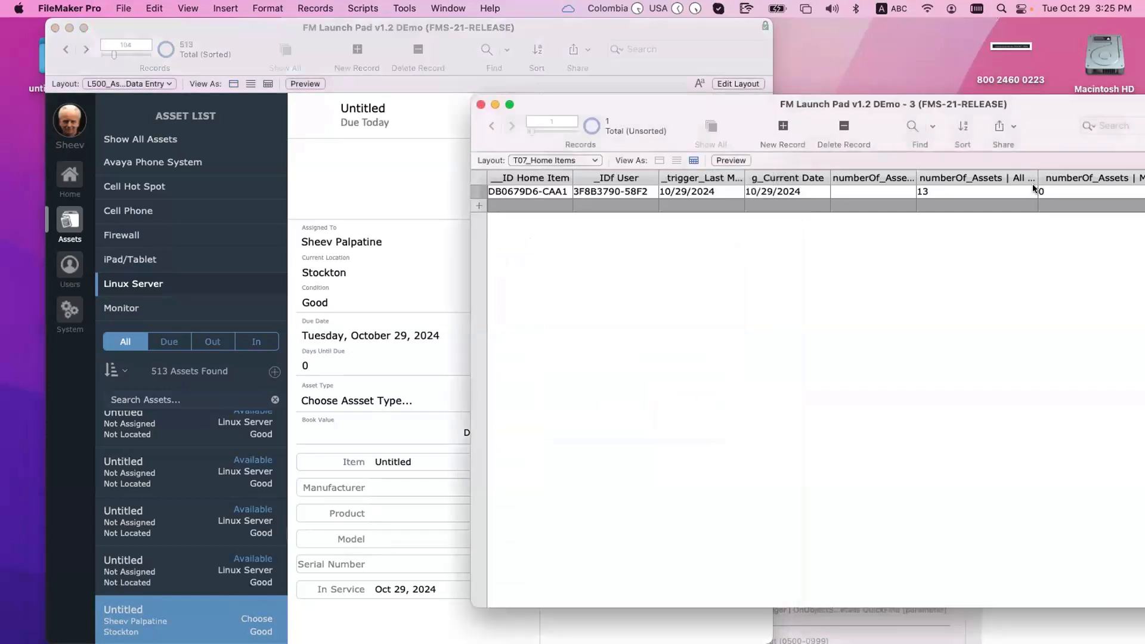
pyautogui.click(817, 191)
pyautogui.press('super+x')
pyautogui.press('super+v')
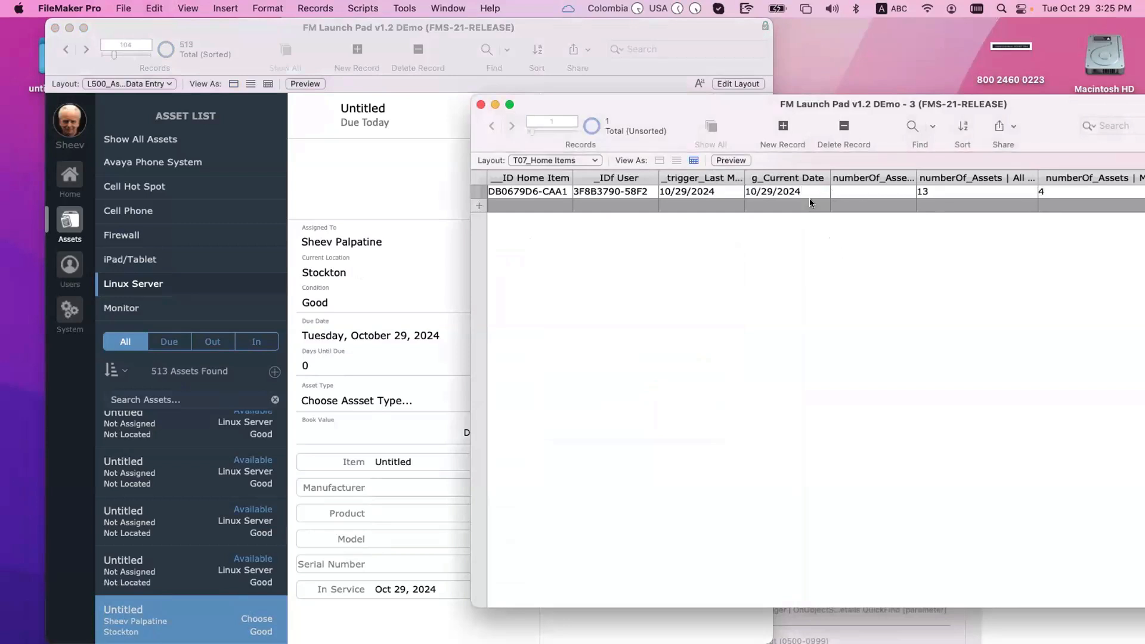
pyautogui.doubleClick(847, 109)
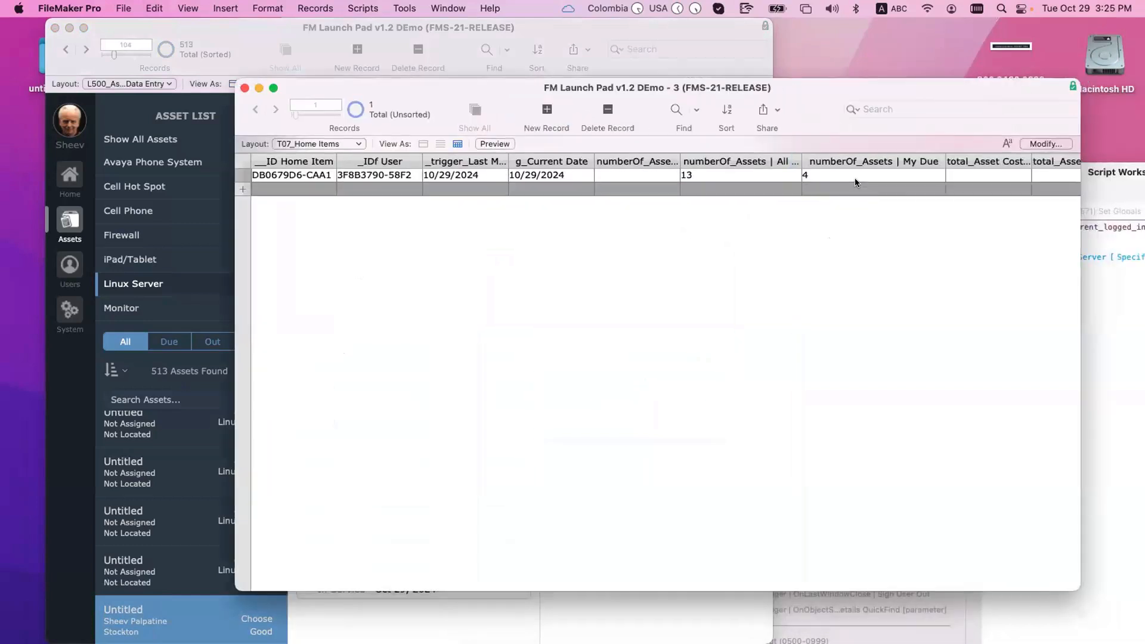
pyautogui.press('super+n')
pyautogui.press('super+shift+d')
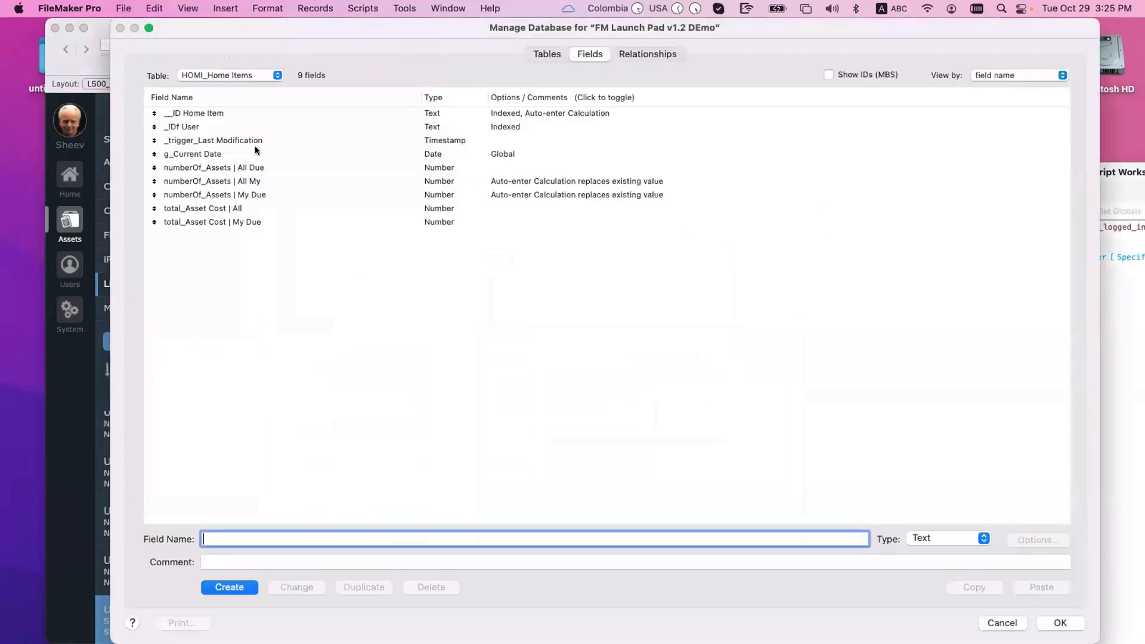
# Step: Inspect the My Due calculation once more and close Manage Database
pyautogui.click(249, 140)
pyautogui.doubleClick(260, 195)
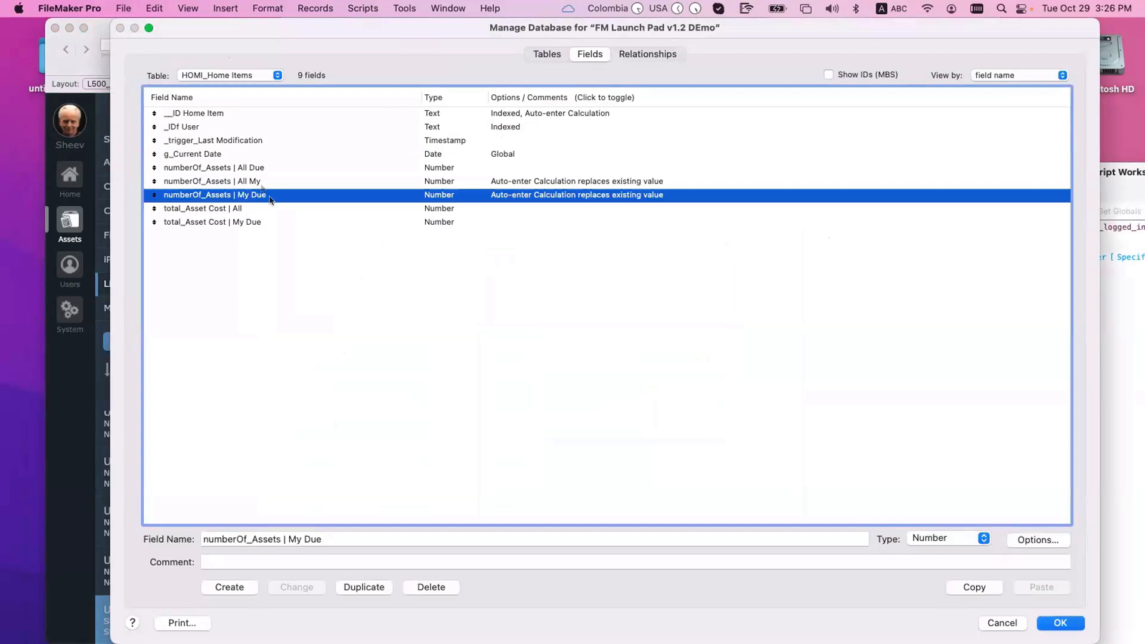
pyautogui.click(408, 508)
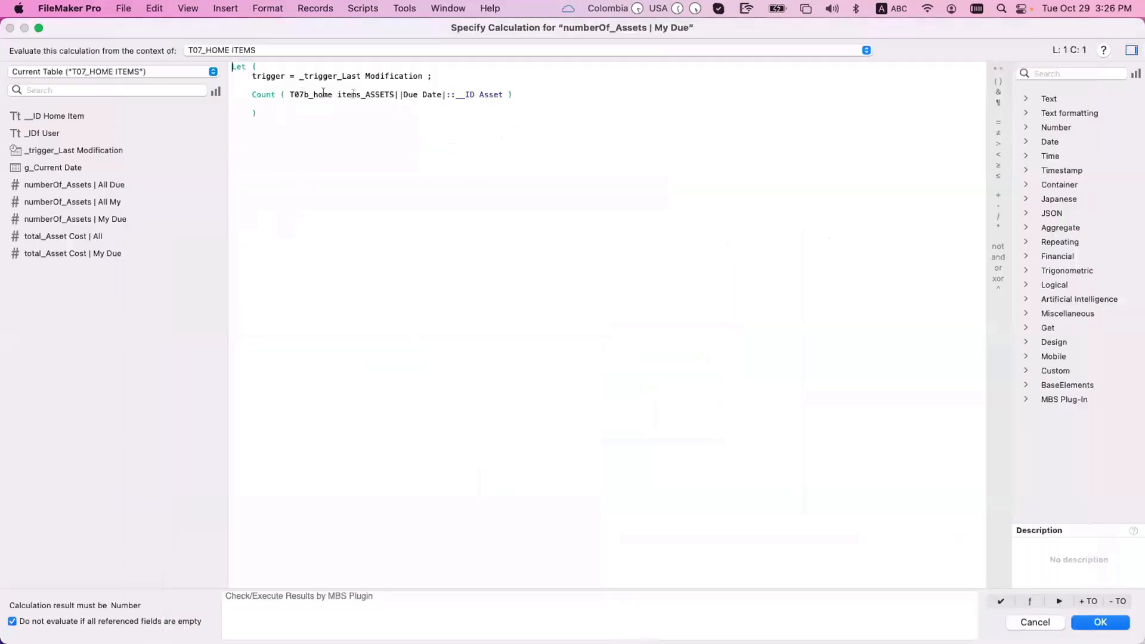
pyautogui.press('Escape')
pyautogui.press('Return')
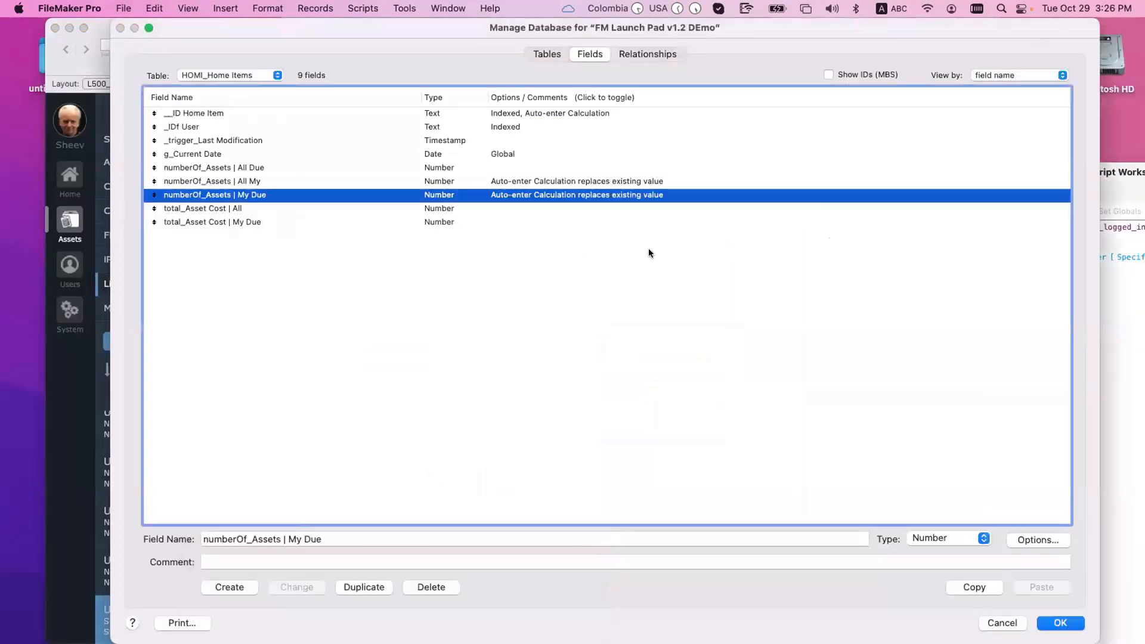
pyautogui.press('Return')
# Step: Delete the extra second Home Items record
pyautogui.click(569, 180)
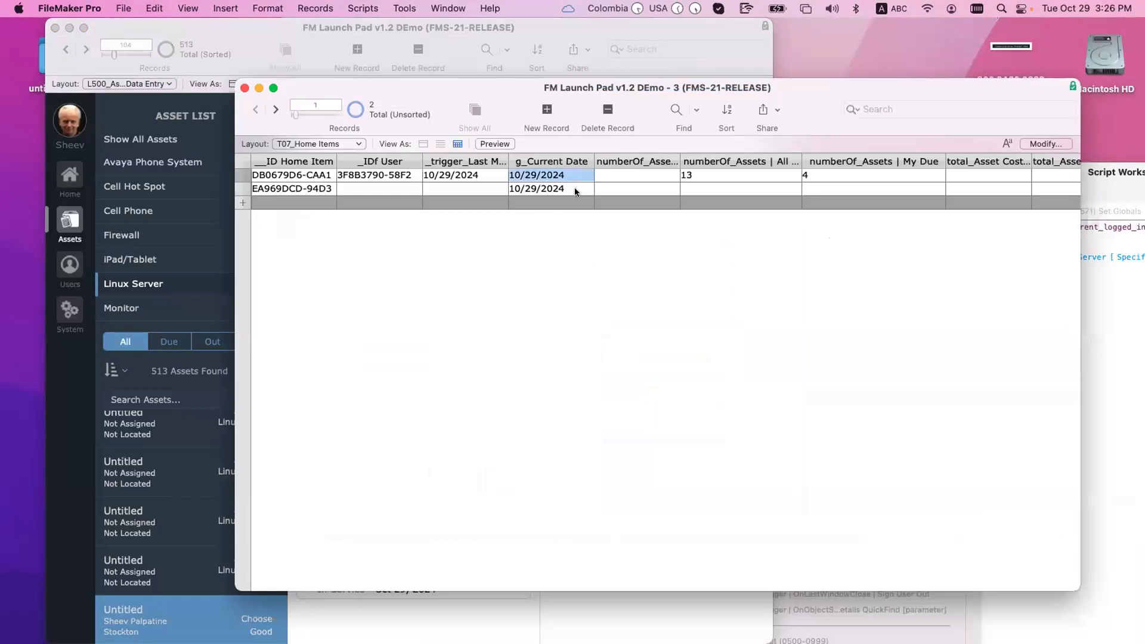
pyautogui.click(575, 189)
pyautogui.press('super+e')
pyautogui.click(521, 256)
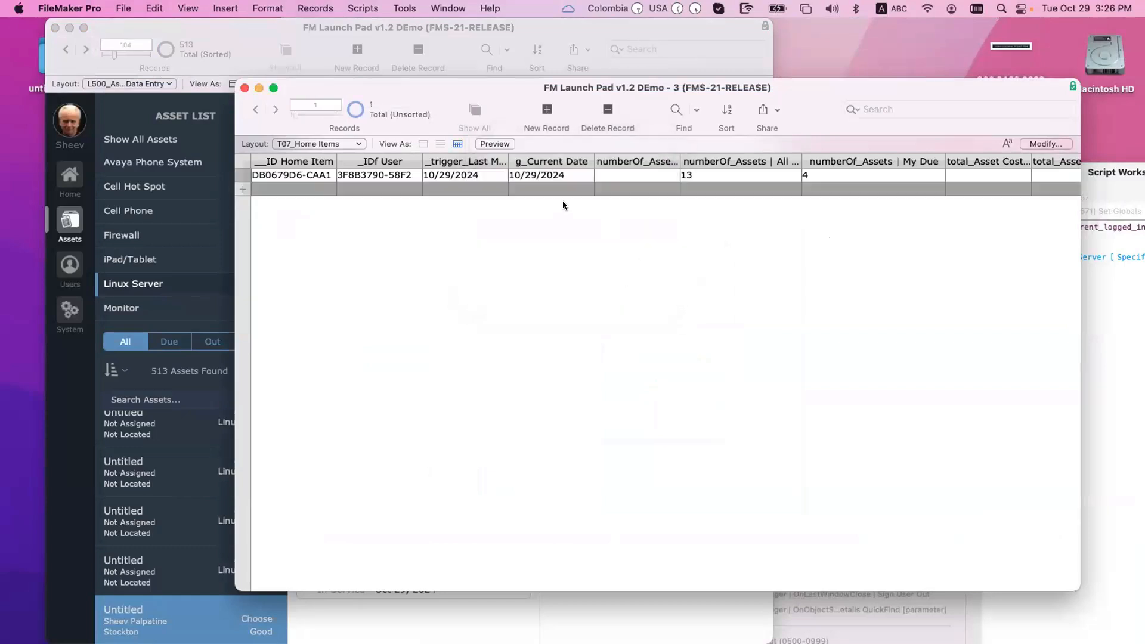
# Step: Refresh the _trigger_Last Modification timestamp and widen its column to show full values
pyautogui.click(494, 171)
pyautogui.press('super+a')
pyautogui.press('super+x')
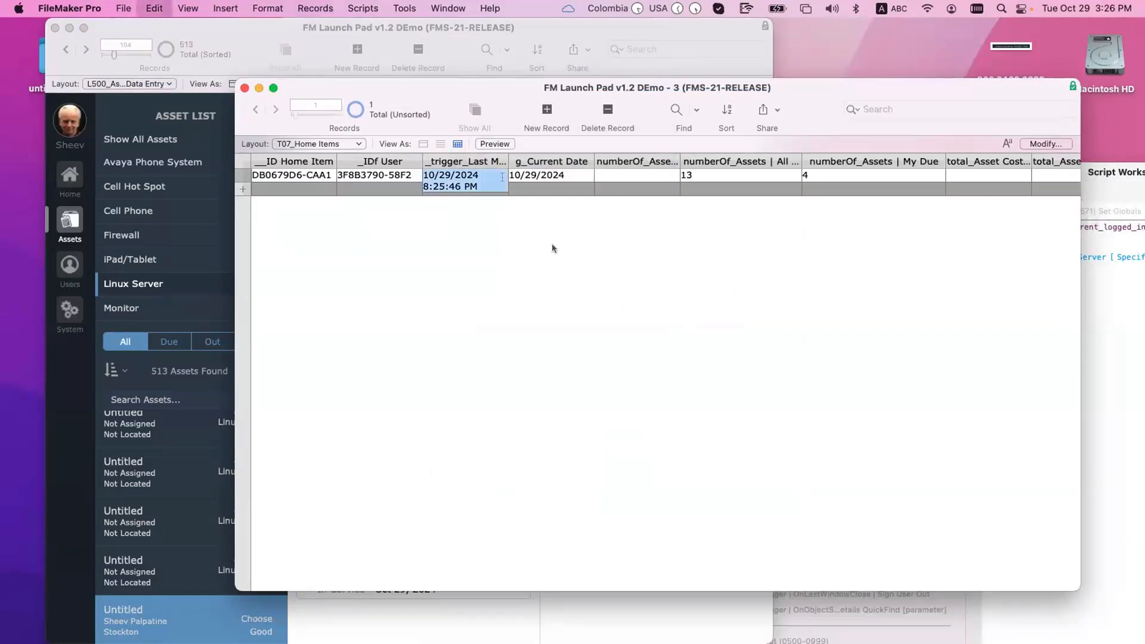
pyautogui.press('super+v')
pyautogui.click(674, 250)
pyautogui.moveTo(525, 87); pyautogui.dragTo(942, 81)
pyautogui.moveTo(925, 154); pyautogui.dragTo(997, 155)
pyautogui.moveTo(1099, 138); pyautogui.dragTo(929, 134)
pyautogui.moveTo(887, 71); pyautogui.dragTo(1008, 59)
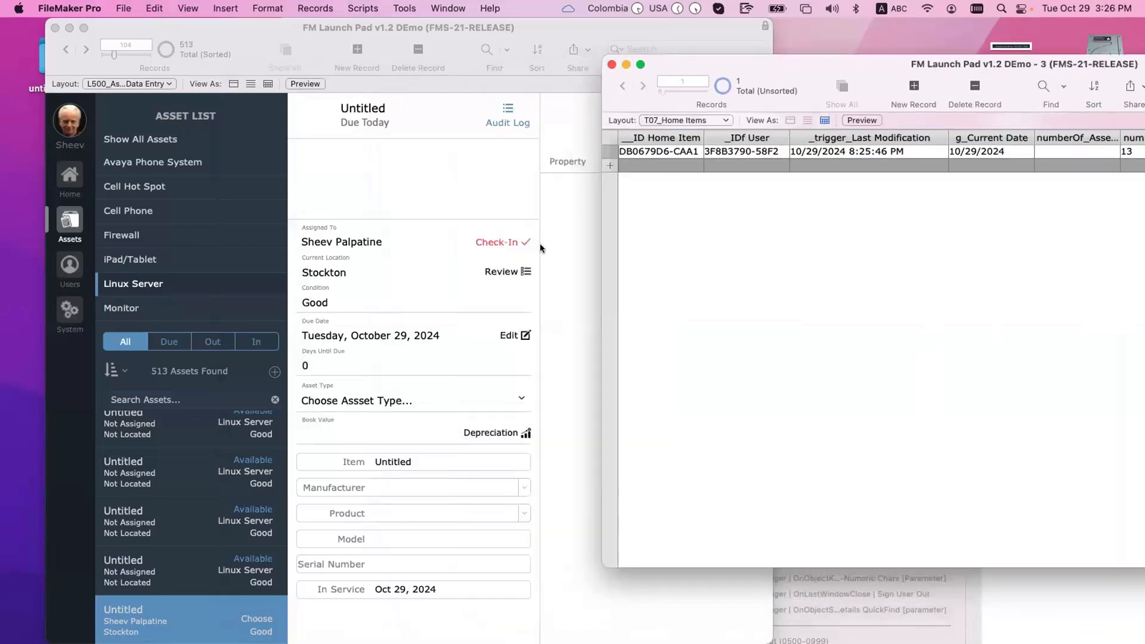
pyautogui.press('super+shift+s')
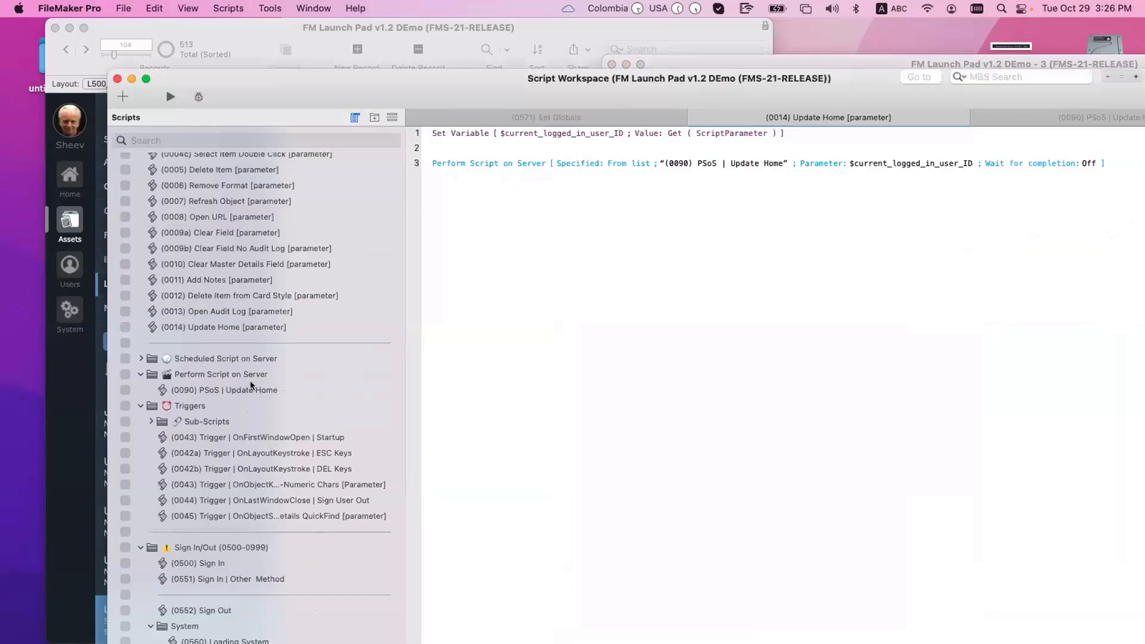
# Step: Inspect the Set Field and Perform Find steps of the PSoS | Update Home script
pyautogui.click(252, 389)
pyautogui.click(462, 191)
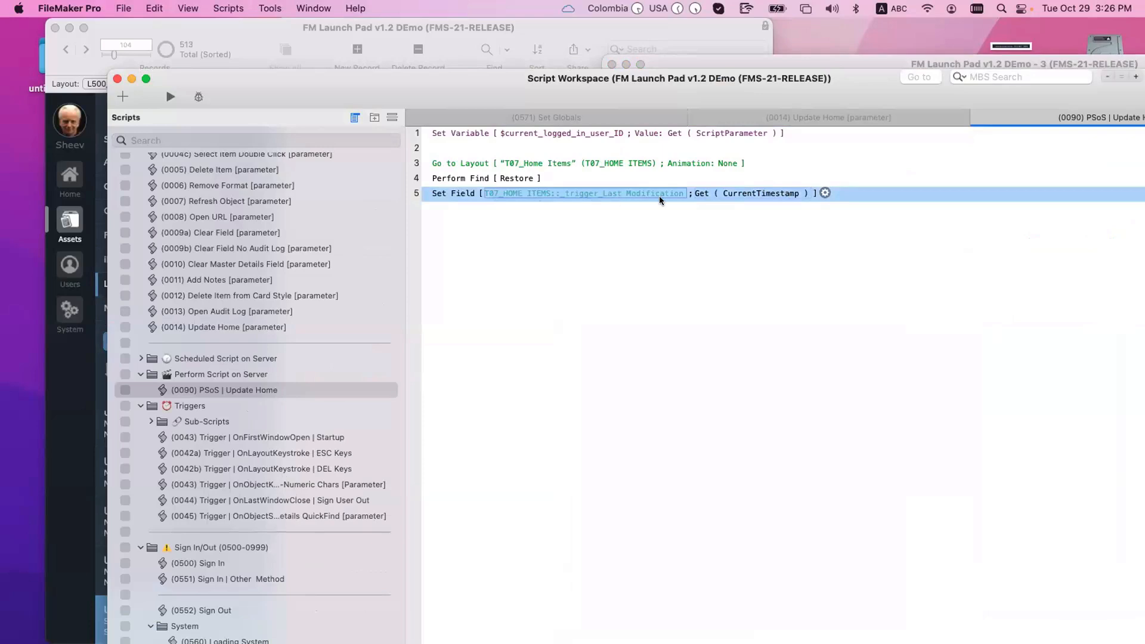
pyautogui.click(475, 179)
pyautogui.click(458, 194)
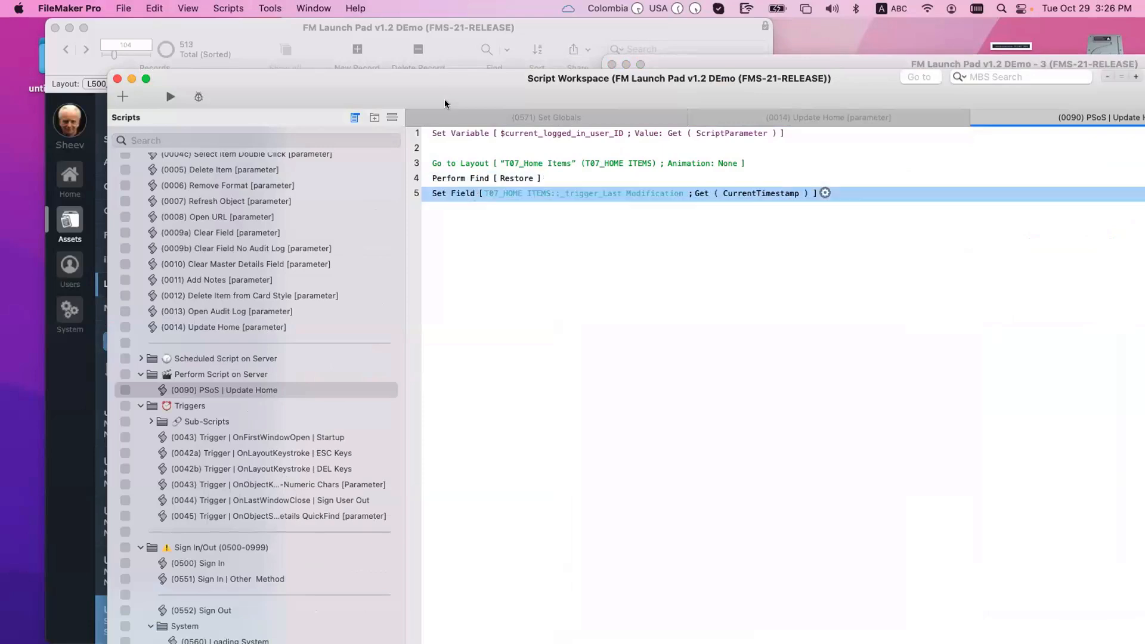
pyautogui.moveTo(446, 102); pyautogui.dragTo(621, 634)
# Step: Add a new asset record and check it out to the signed-in user
pyautogui.click(521, 434)
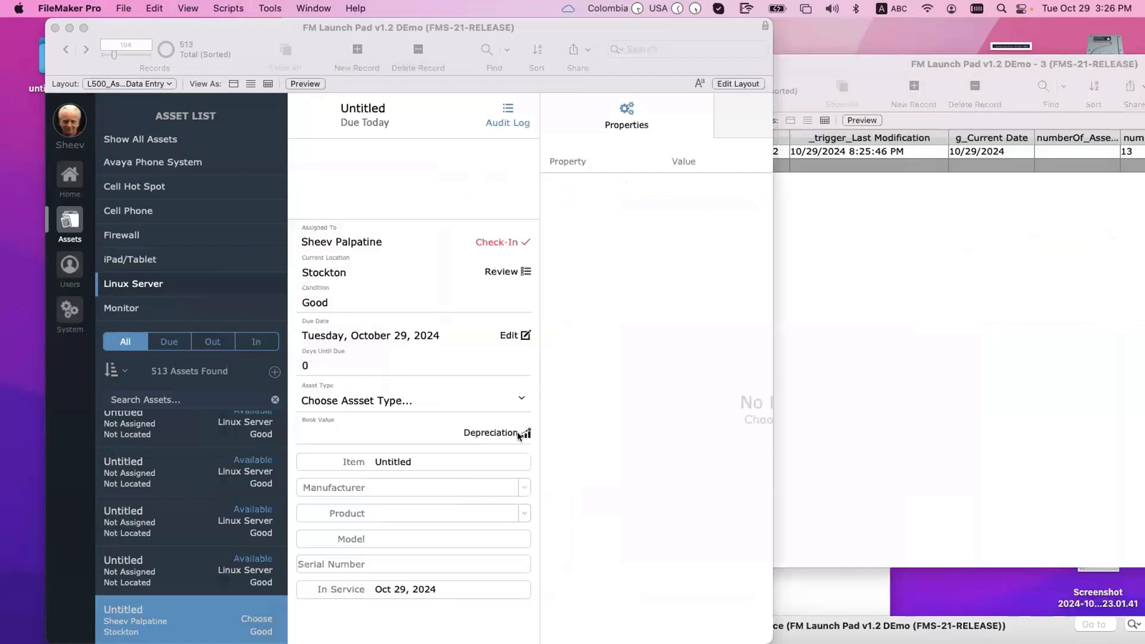
pyautogui.click(274, 372)
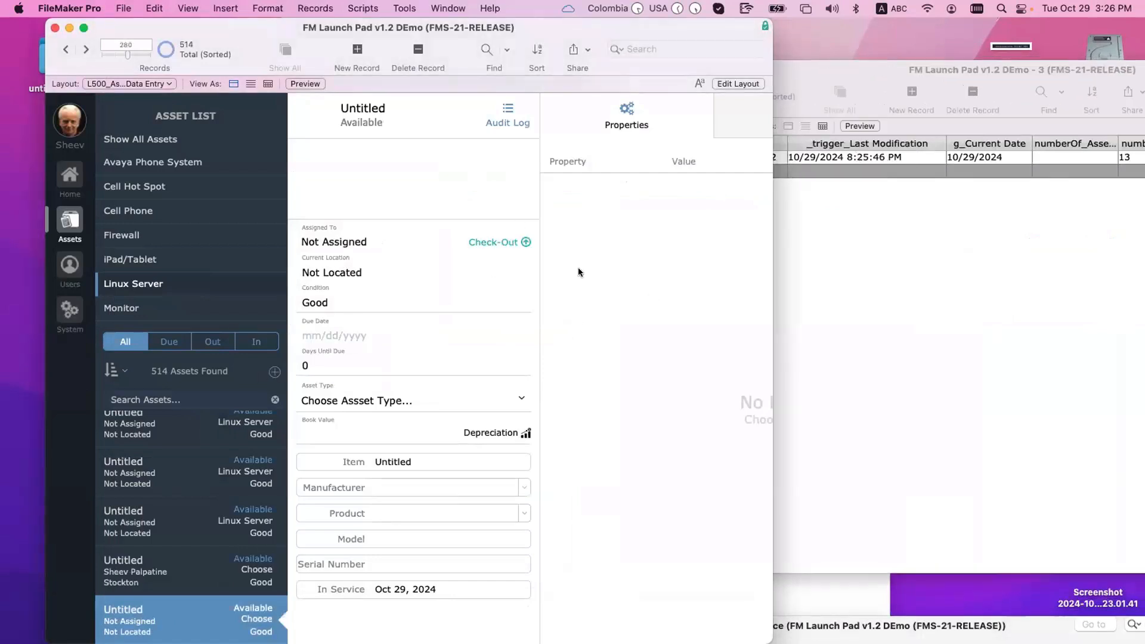
pyautogui.click(513, 240)
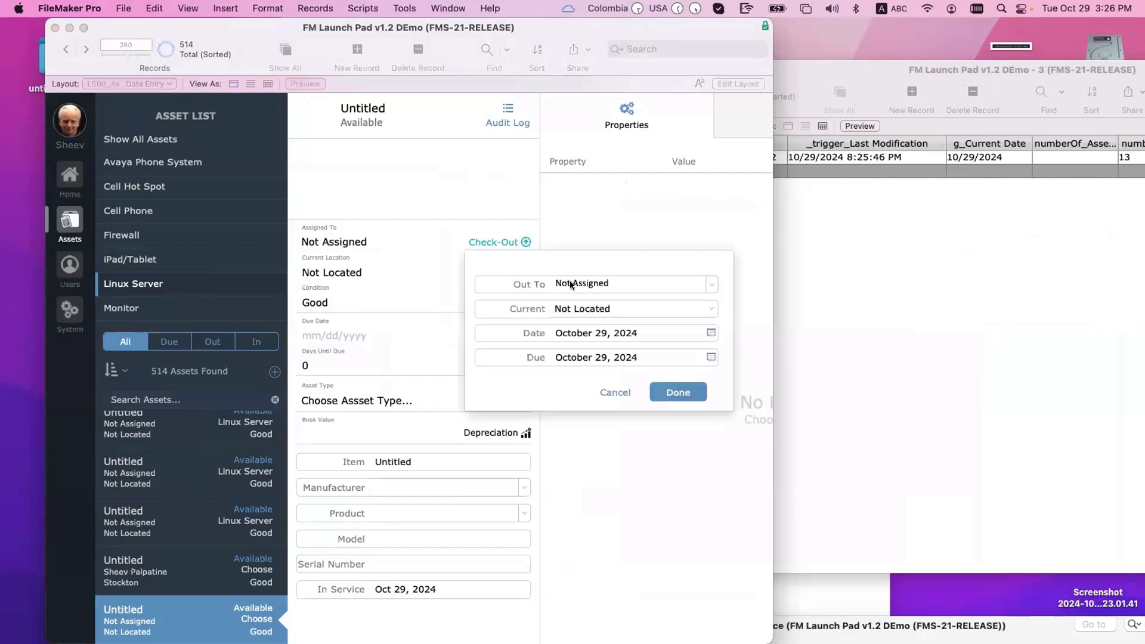
pyautogui.click(621, 284)
pyautogui.write('Sheev Palpatine')
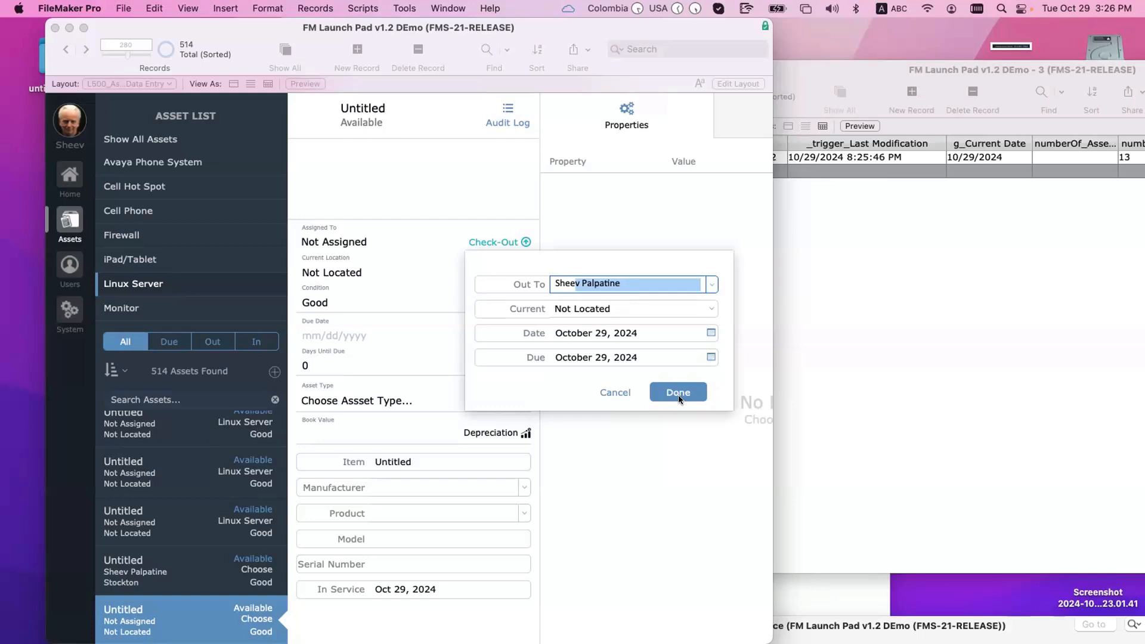
pyautogui.click(678, 395)
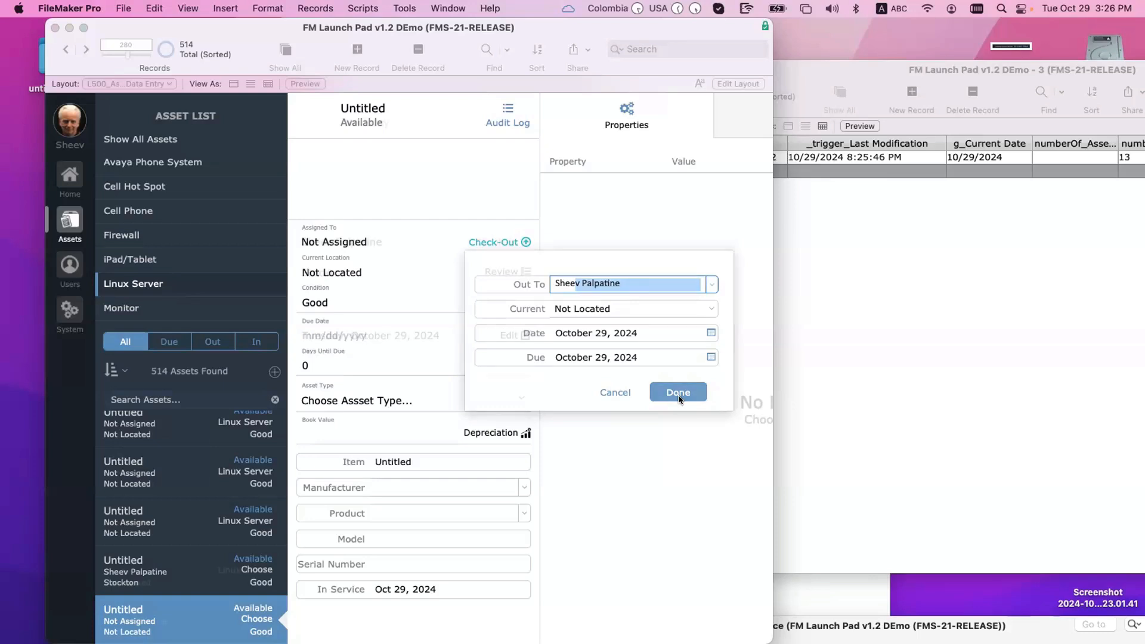
# Step: In Home Items, replace the last-modification timestamp with today's date via Insert Current Date
pyautogui.click(836, 62)
pyautogui.moveTo(836, 64); pyautogui.dragTo(649, 61)
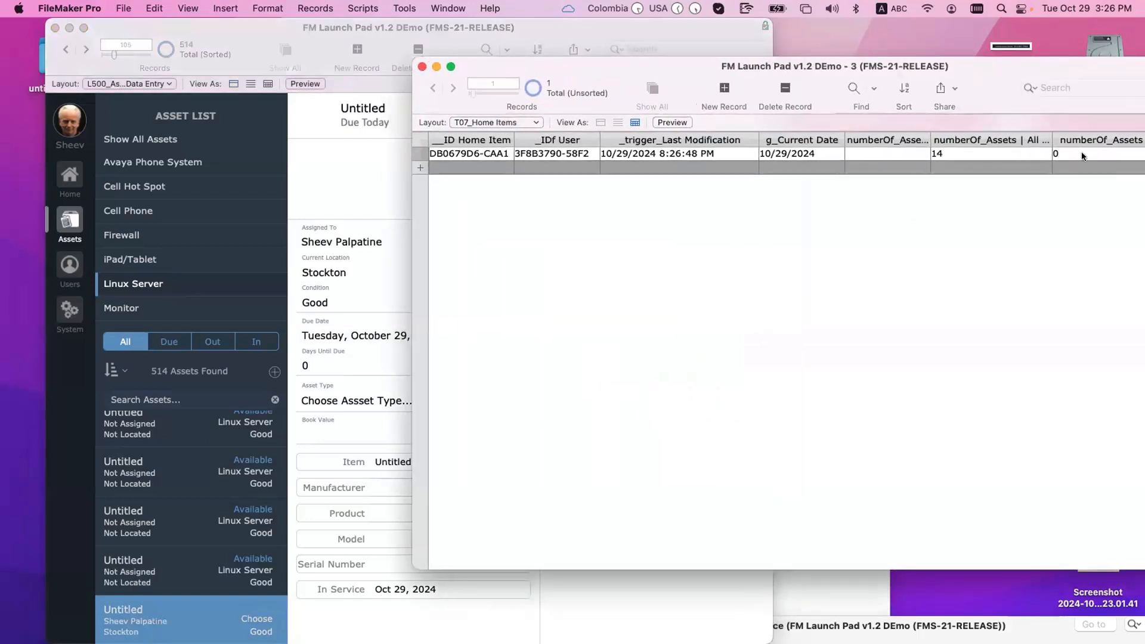
pyautogui.moveTo(716, 153); pyautogui.dragTo(565, 146)
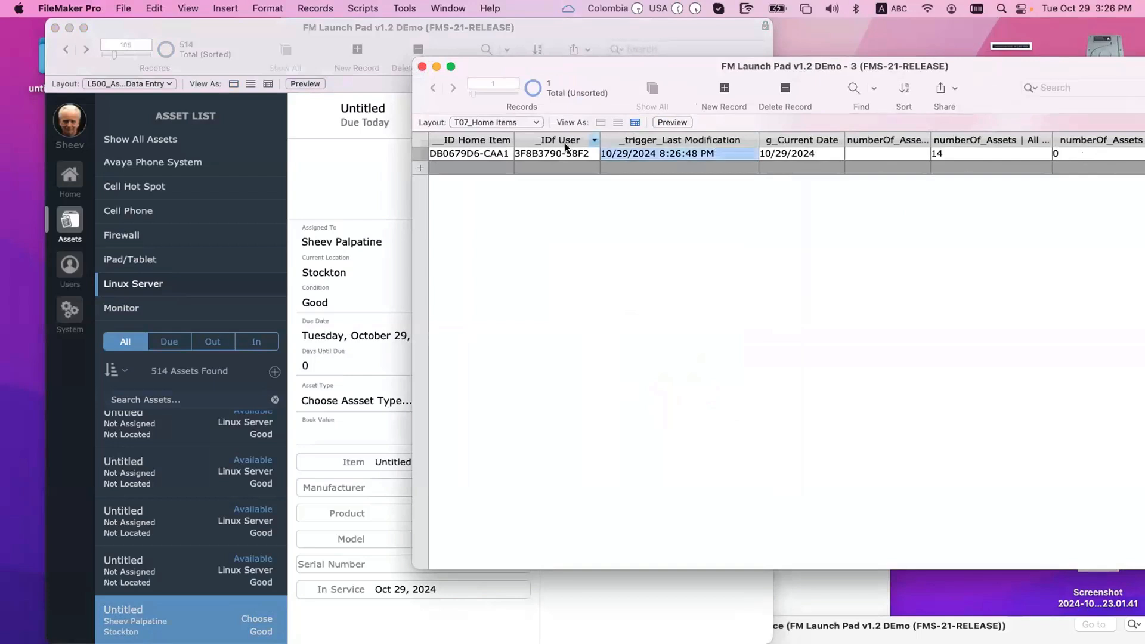
pyautogui.press('super+minus')
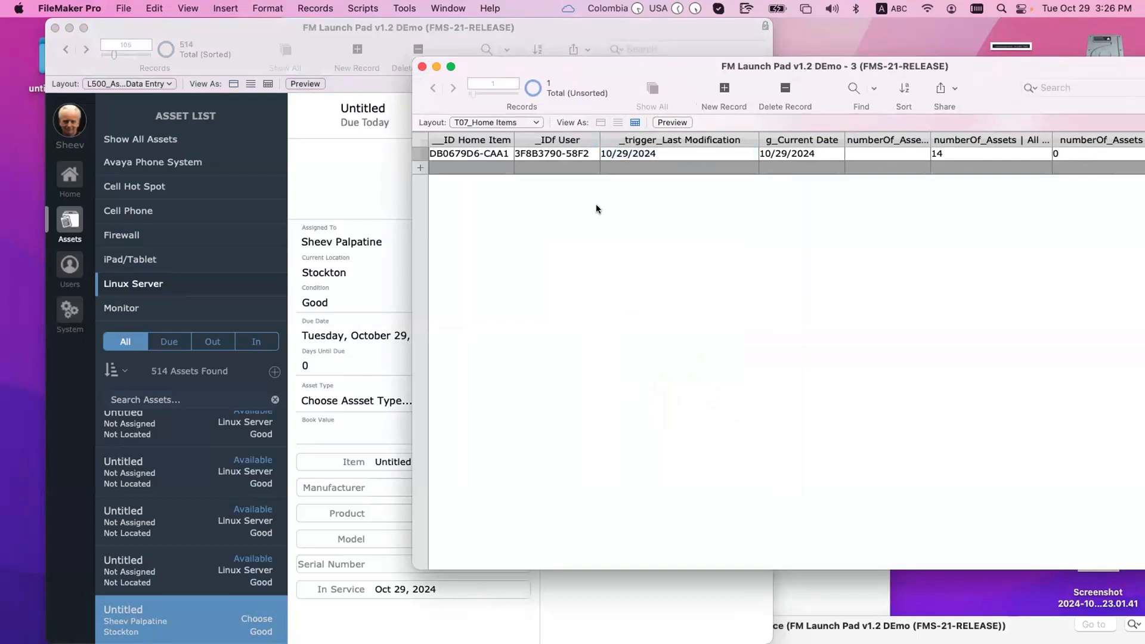
pyautogui.press('super+z')
pyautogui.press('super+minus')
pyautogui.click(597, 209)
# Step: Revert the invalid timestamp, clear the field, and commit so the count reaches 14
pyautogui.click(531, 283)
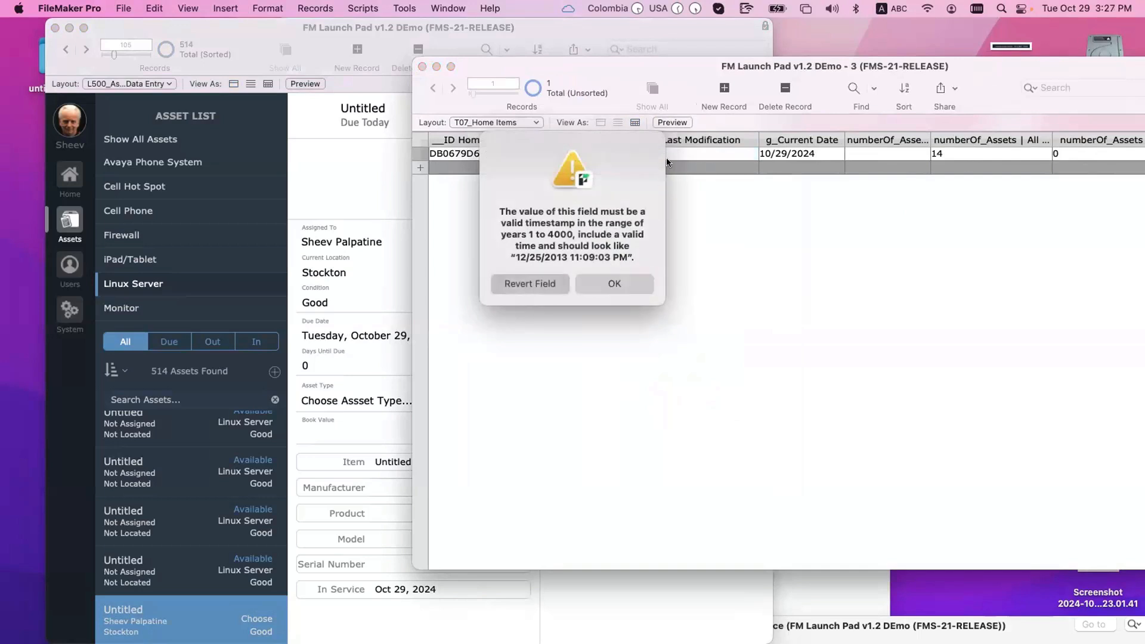
pyautogui.click(689, 155)
pyautogui.press('super+a')
pyautogui.press('BackSpace')
pyautogui.click(734, 267)
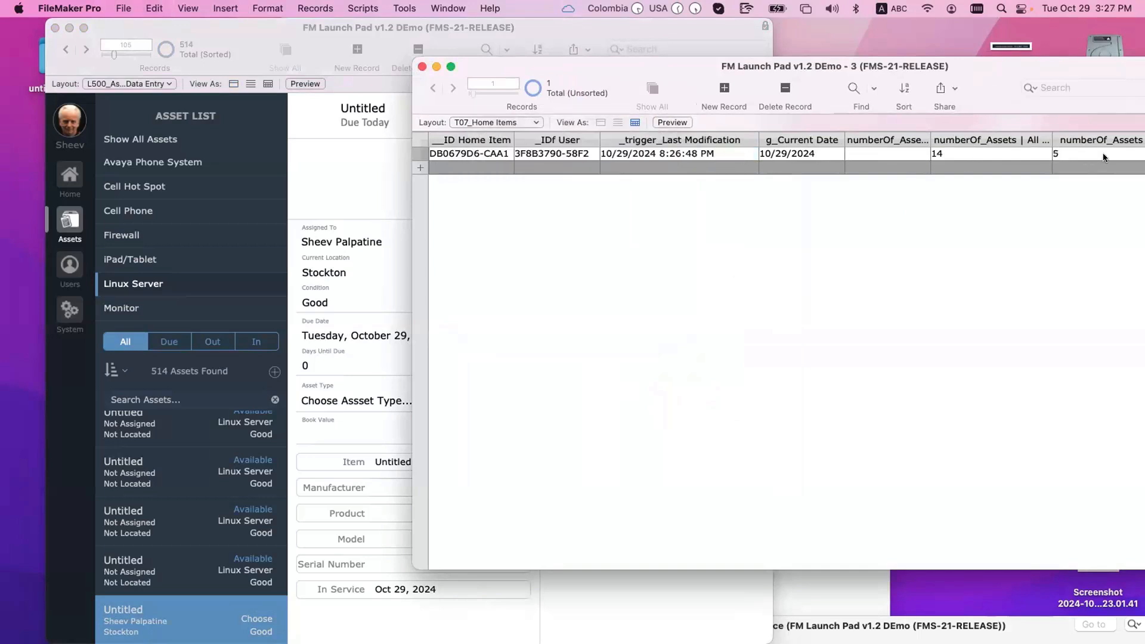
pyautogui.moveTo(1034, 67); pyautogui.dragTo(986, 105)
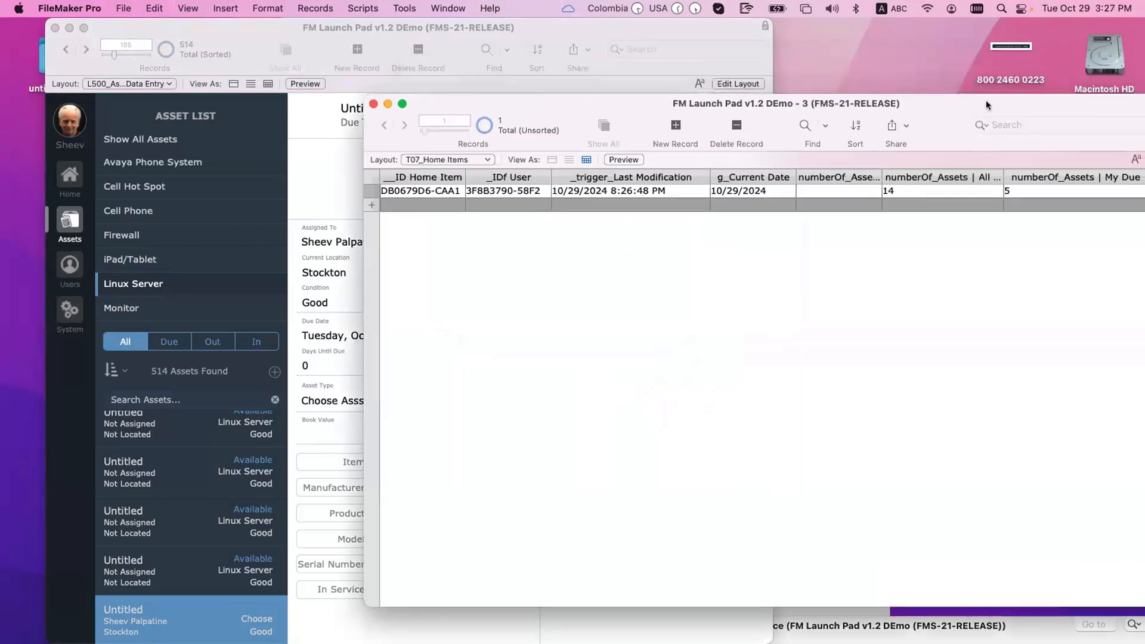
pyautogui.press('shift+super+d')
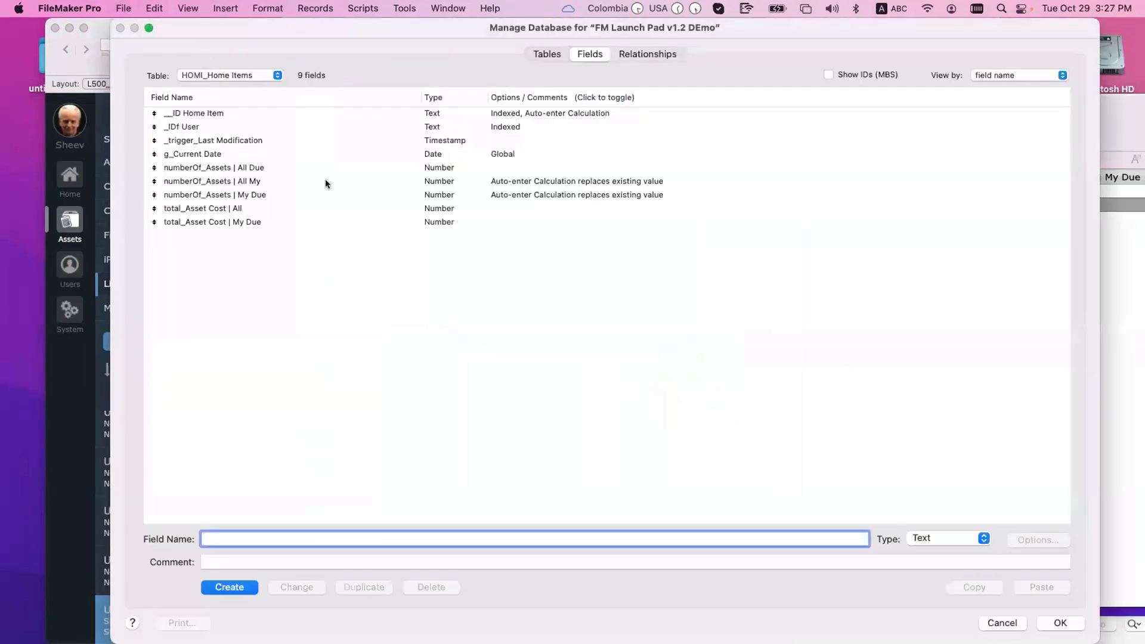
pyautogui.doubleClick(324, 181)
pyautogui.scroll(-5, 664, 459)
pyautogui.hscroll(5, 664, 459)
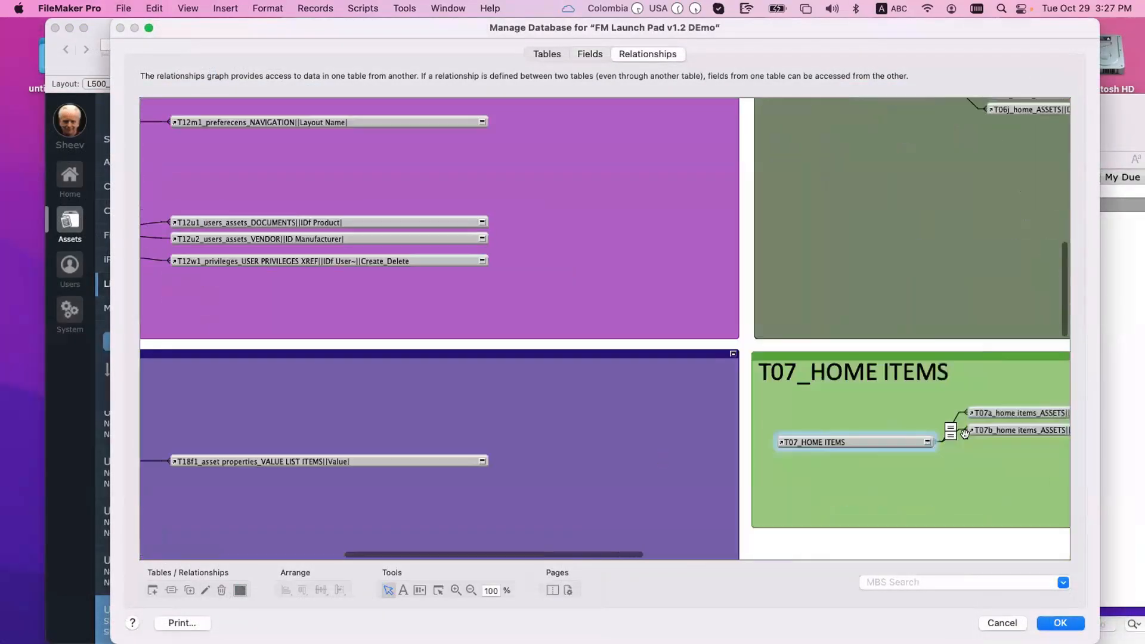
pyautogui.doubleClick(934, 398)
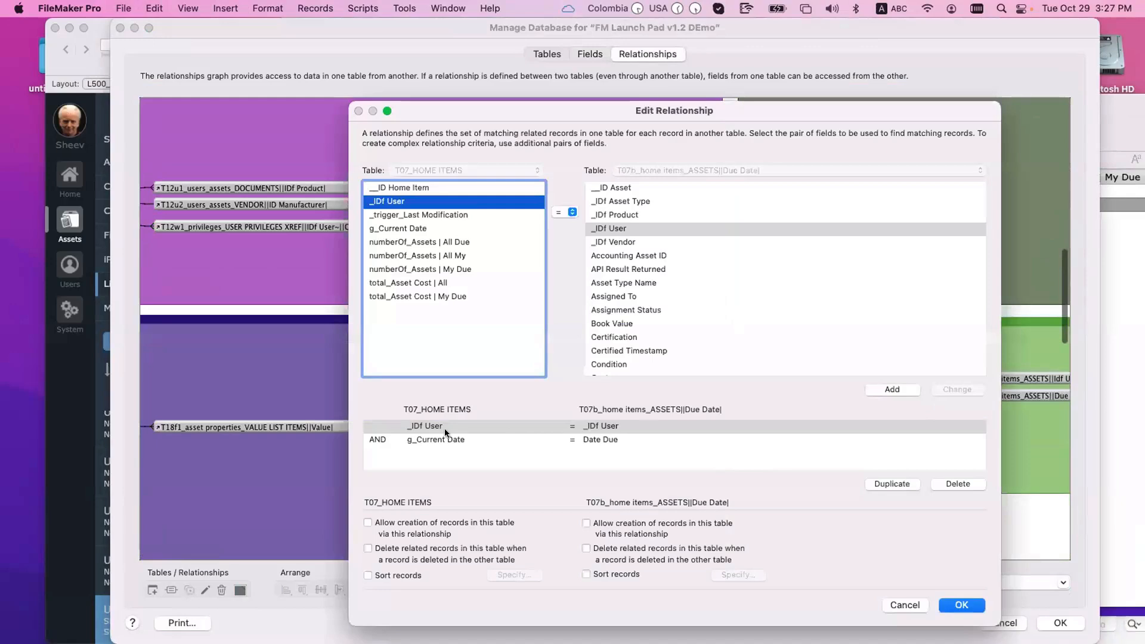
pyautogui.click(445, 428)
pyautogui.click(428, 441)
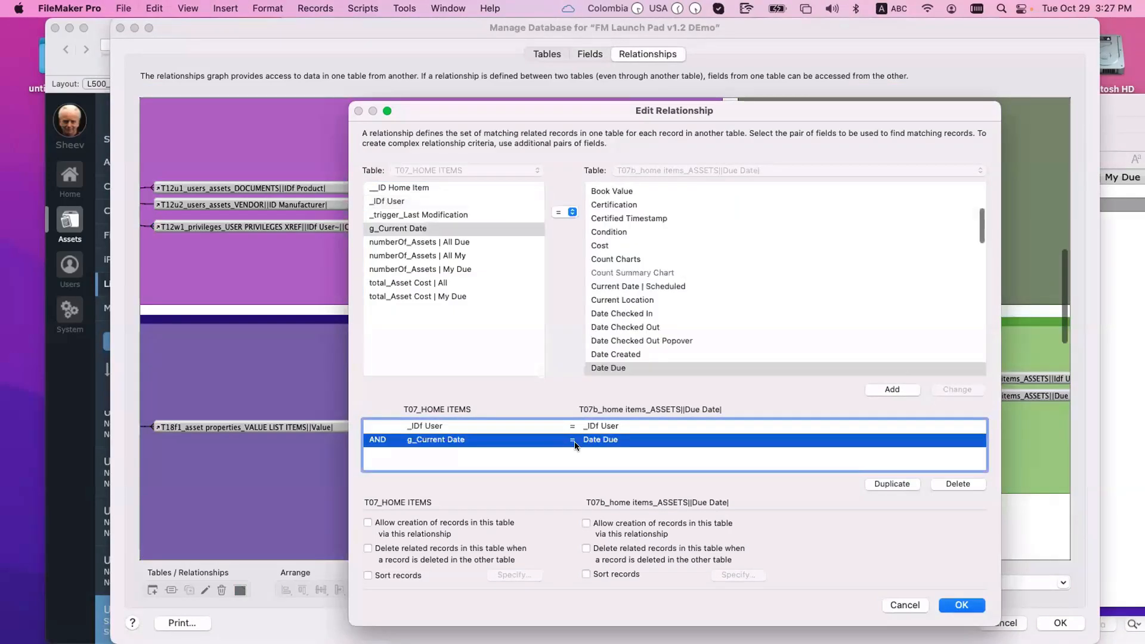
pyautogui.press('Return')
pyautogui.press('Return')
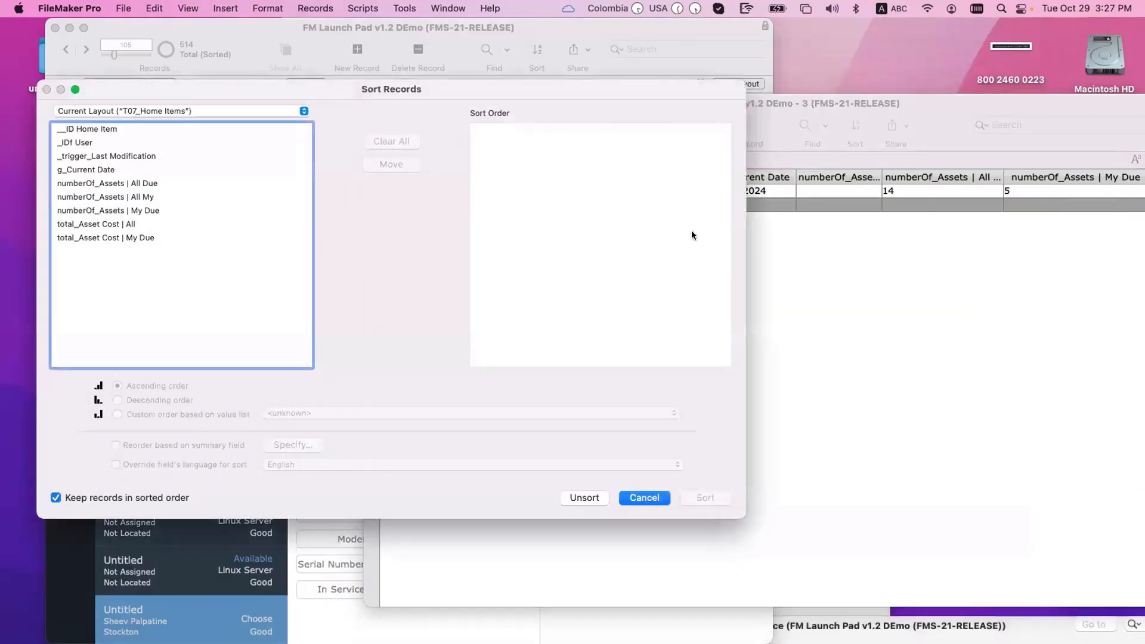
pyautogui.press('Escape')
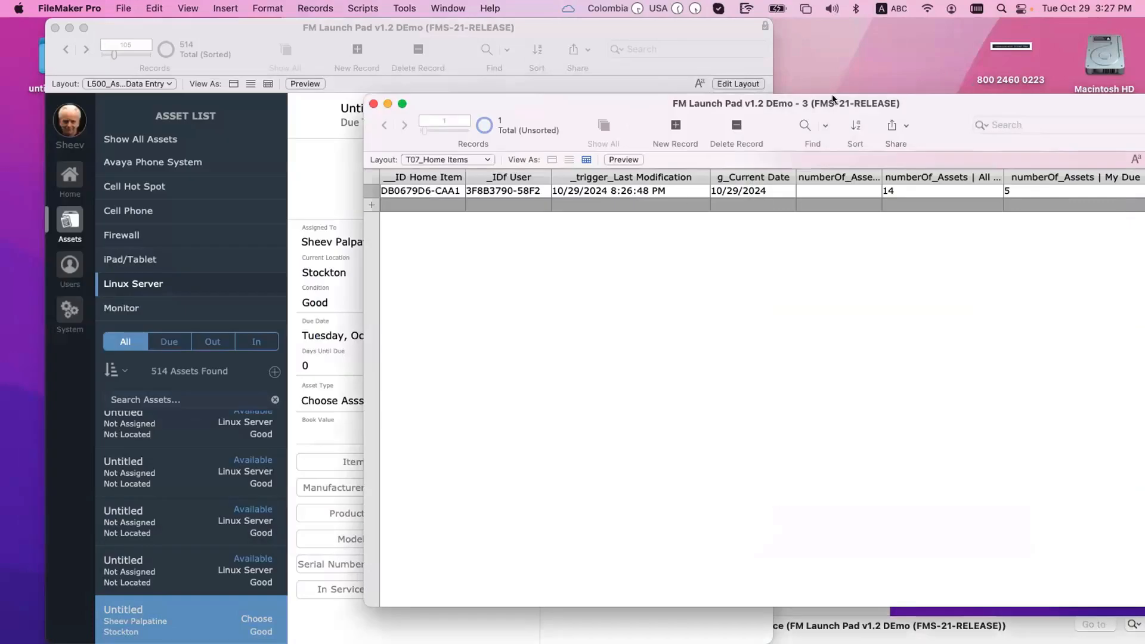
pyautogui.moveTo(830, 98); pyautogui.dragTo(1033, 87)
pyautogui.click(475, 210)
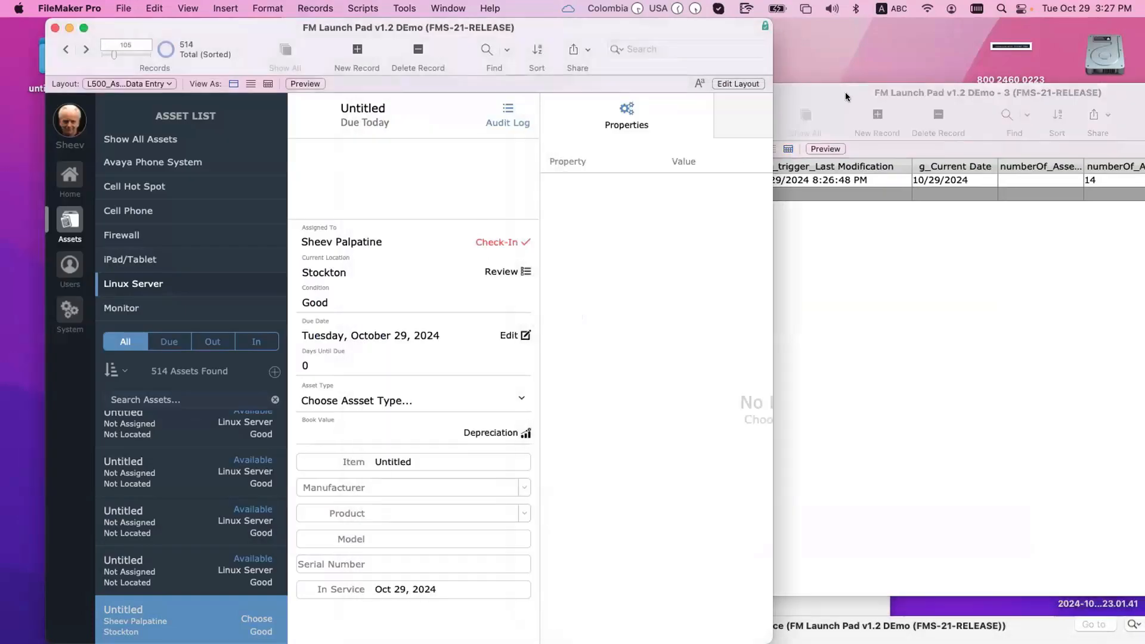
pyautogui.moveTo(843, 93); pyautogui.dragTo(707, 70)
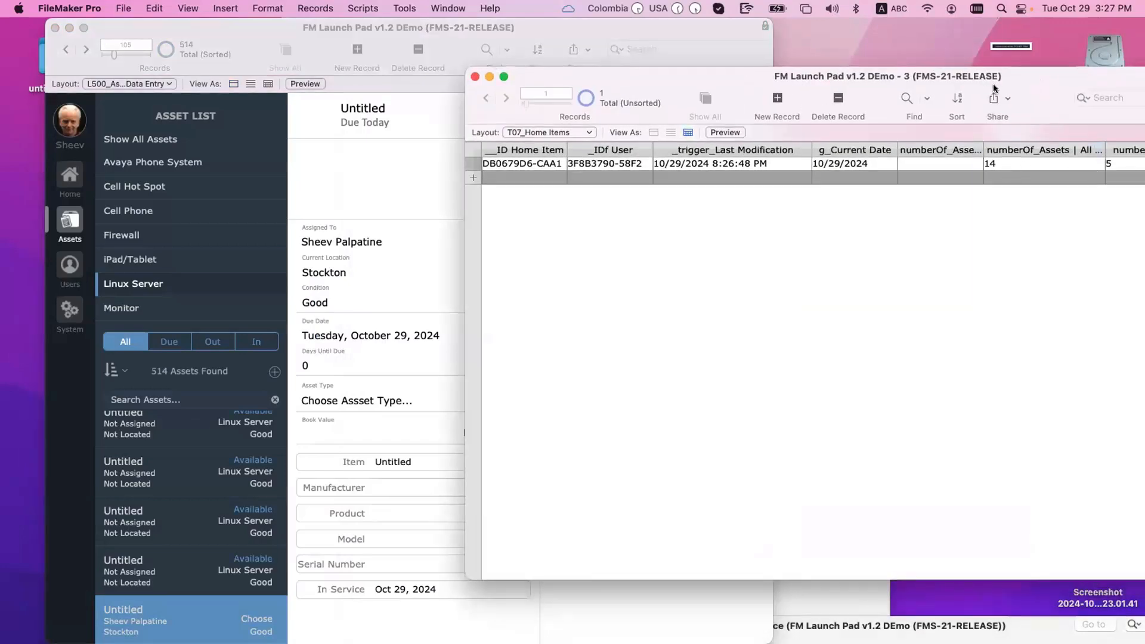
pyautogui.moveTo(992, 84); pyautogui.dragTo(764, 105)
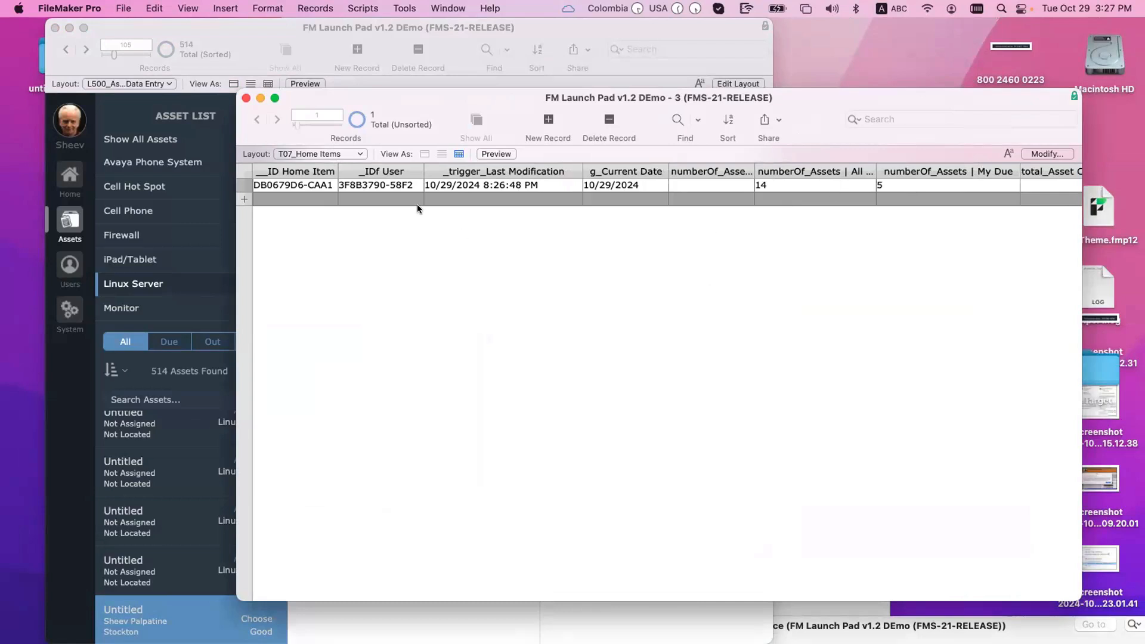
pyautogui.moveTo(406, 95); pyautogui.dragTo(479, 95)
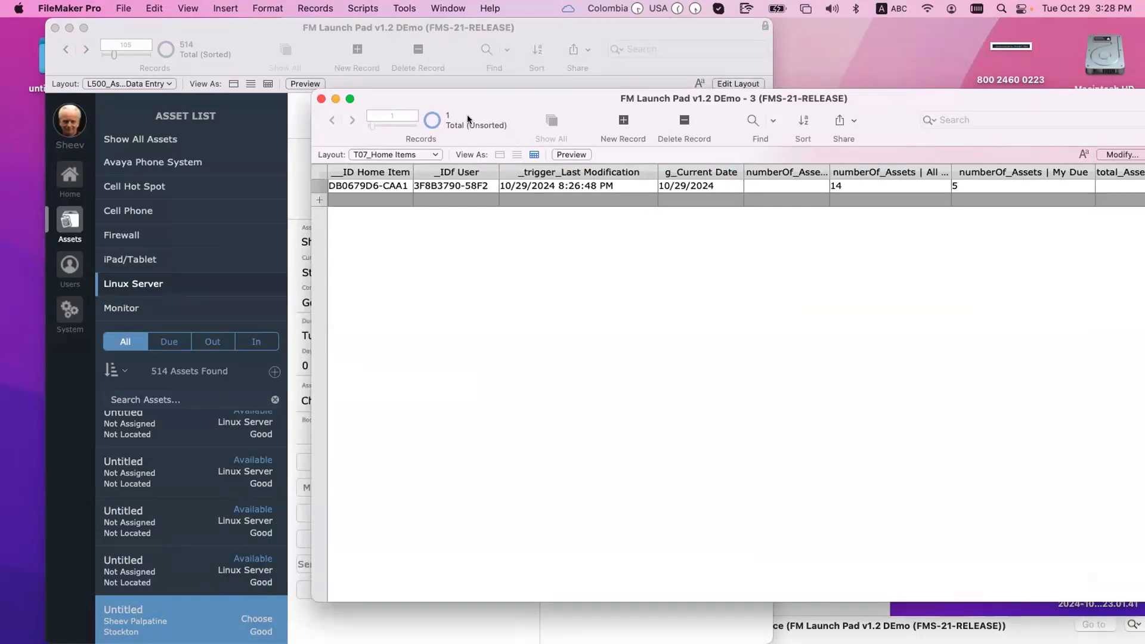
pyautogui.click(447, 9)
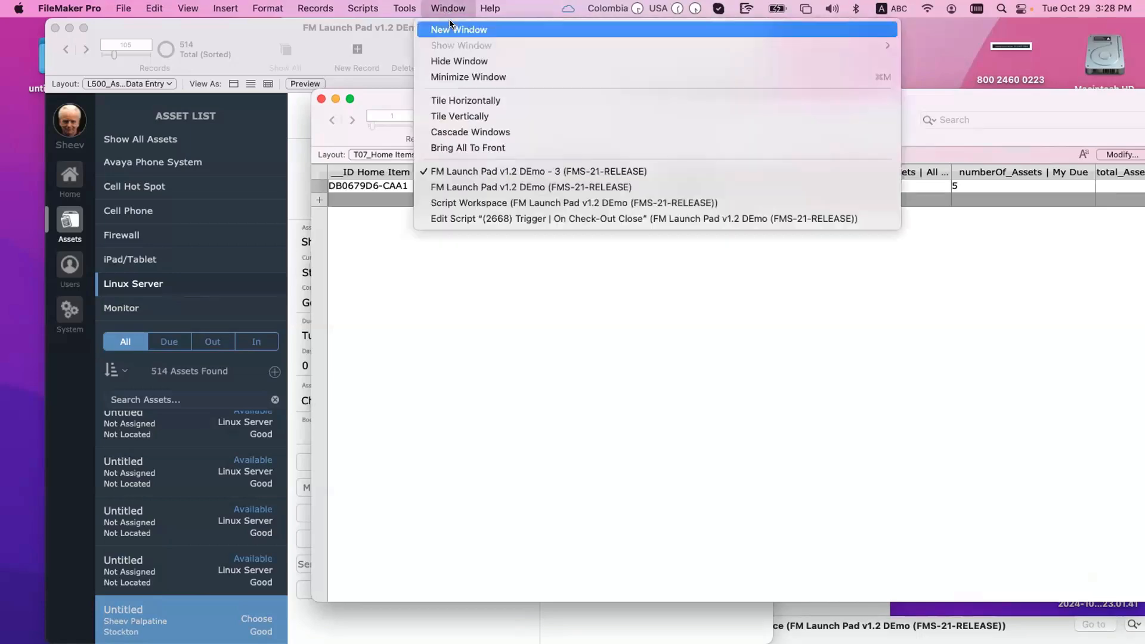
# Step: Open a second window and switch it to the L002_Home Screen layout
pyautogui.click(450, 28)
pyautogui.click(388, 173)
pyautogui.moveTo(396, 189)
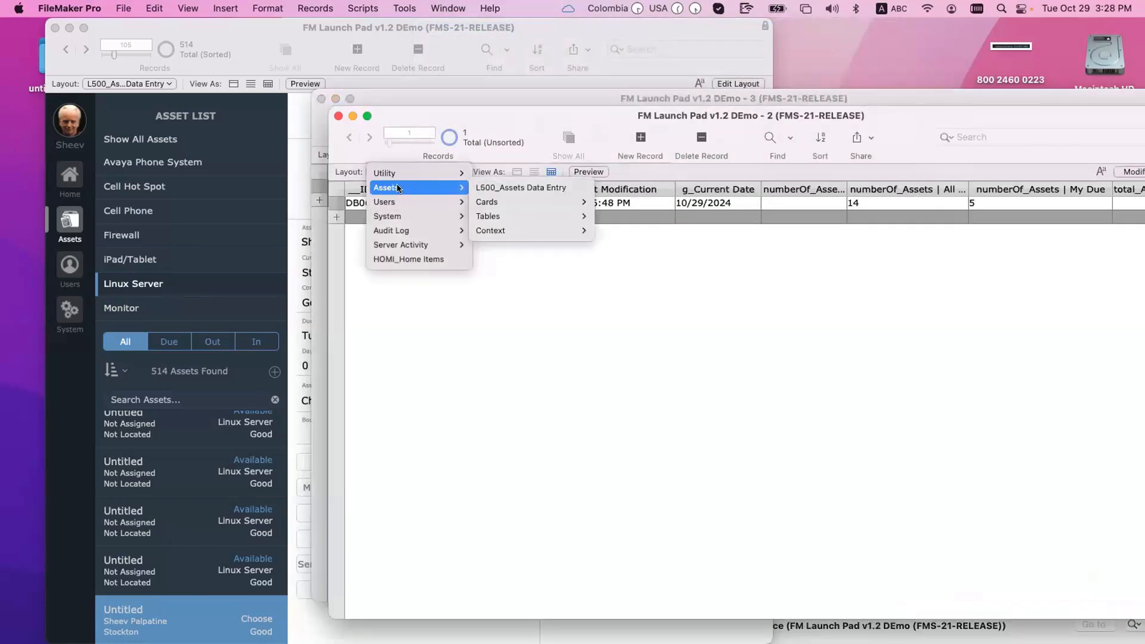
pyautogui.moveTo(418, 173)
pyautogui.click(539, 209)
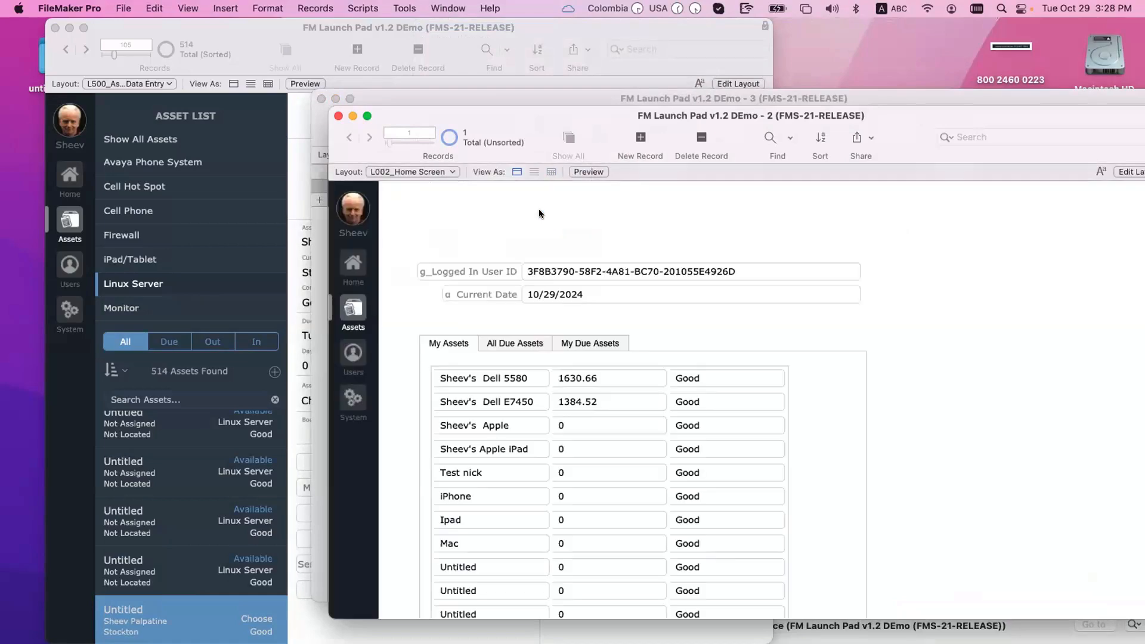
pyautogui.moveTo(542, 111); pyautogui.dragTo(397, 68)
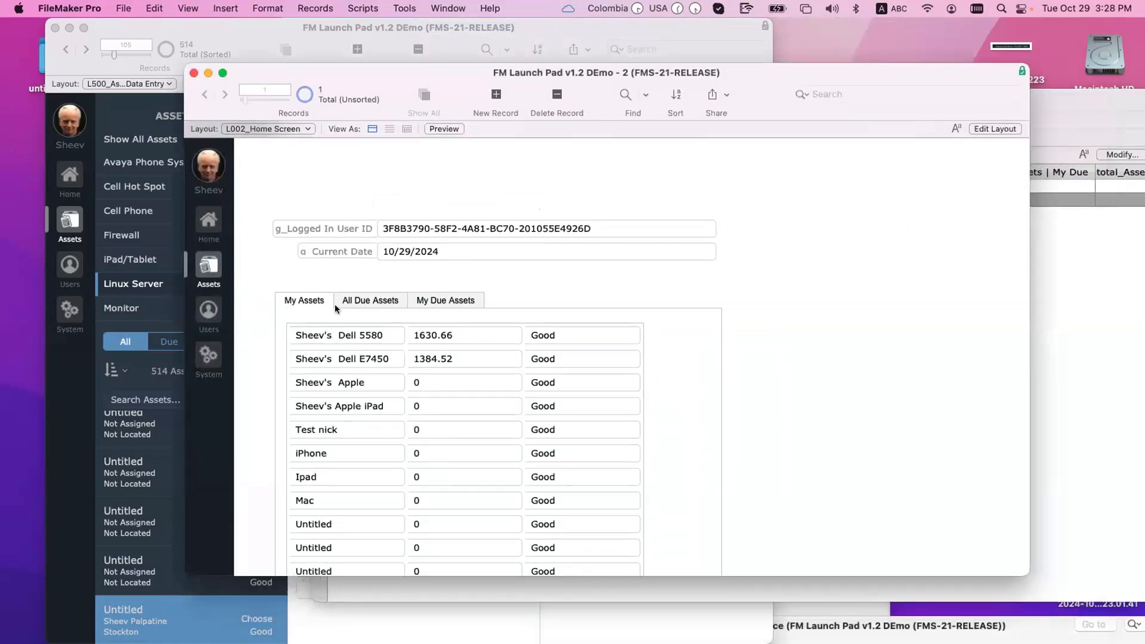
# Step: Cycle the home screen through All Due Assets, My Due Assets and My Assets lists
pyautogui.click(370, 301)
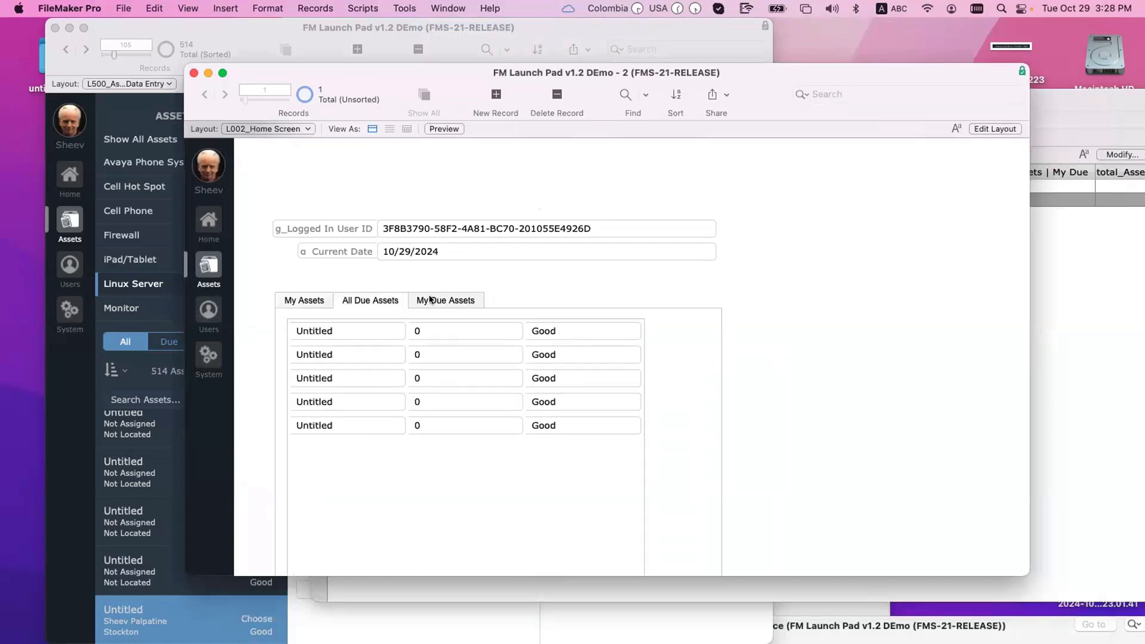
pyautogui.click(457, 301)
pyautogui.moveTo(1096, 117); pyautogui.dragTo(1060, 110)
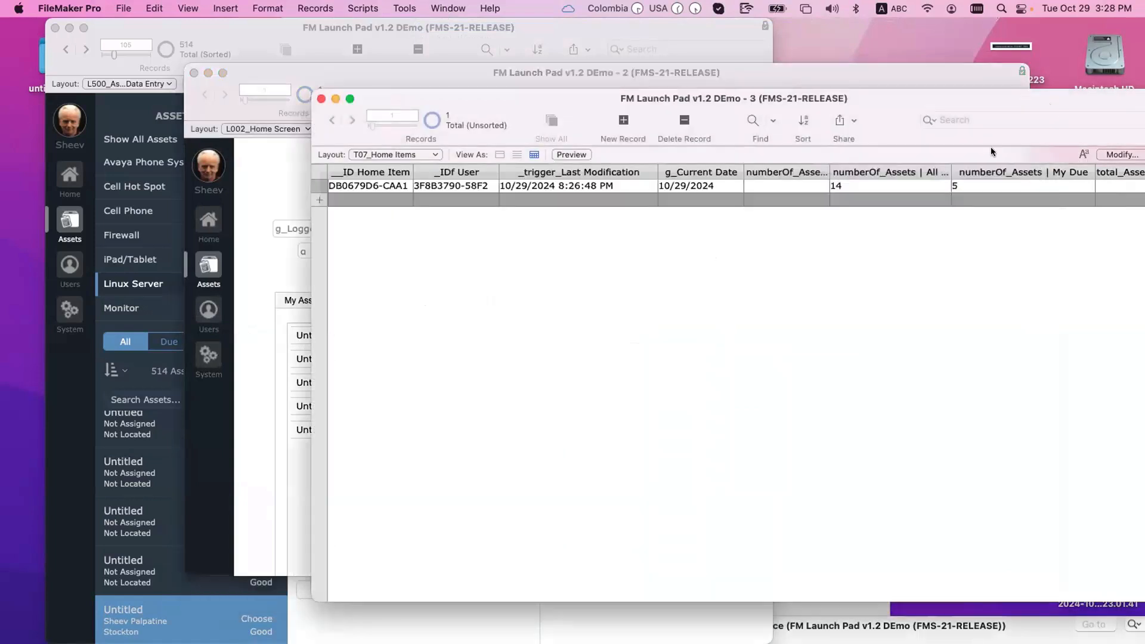
pyautogui.moveTo(889, 94); pyautogui.dragTo(1094, 98)
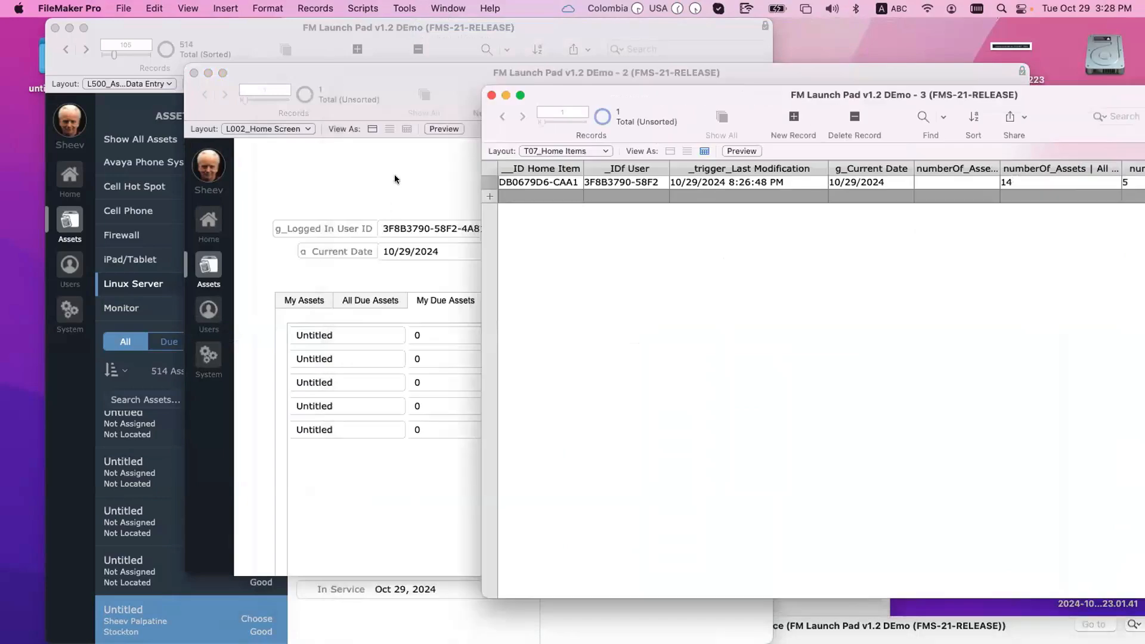
pyautogui.click(317, 340)
pyautogui.click(303, 302)
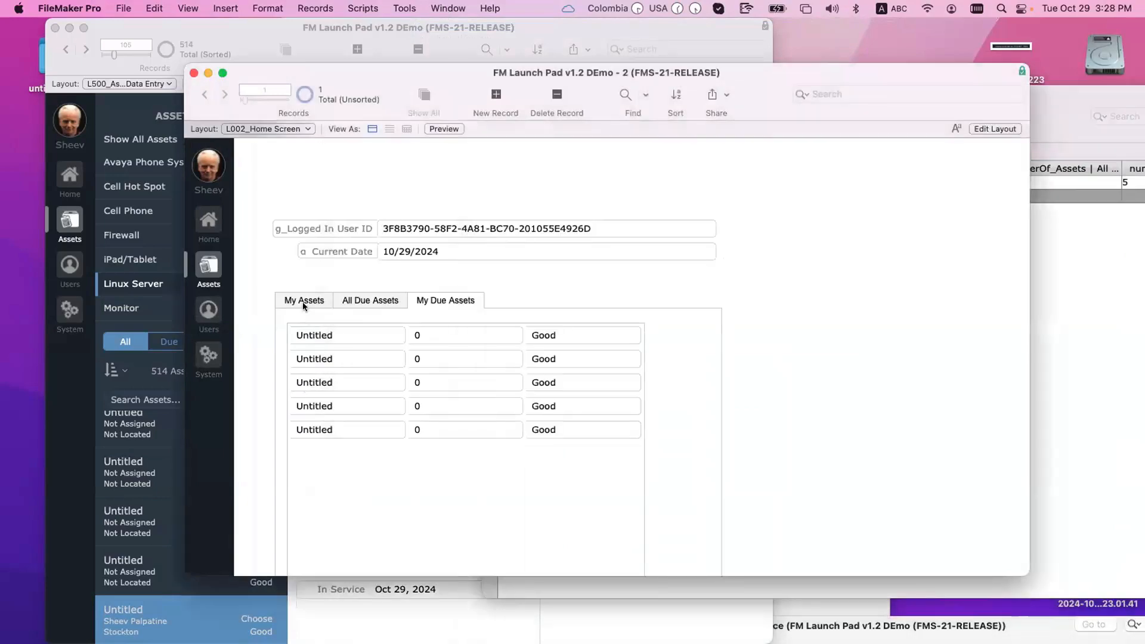
# Step: In the relationships graph, duplicate the My Assets due-date occurrence beside T06_HOME
pyautogui.press('super+shift+d')
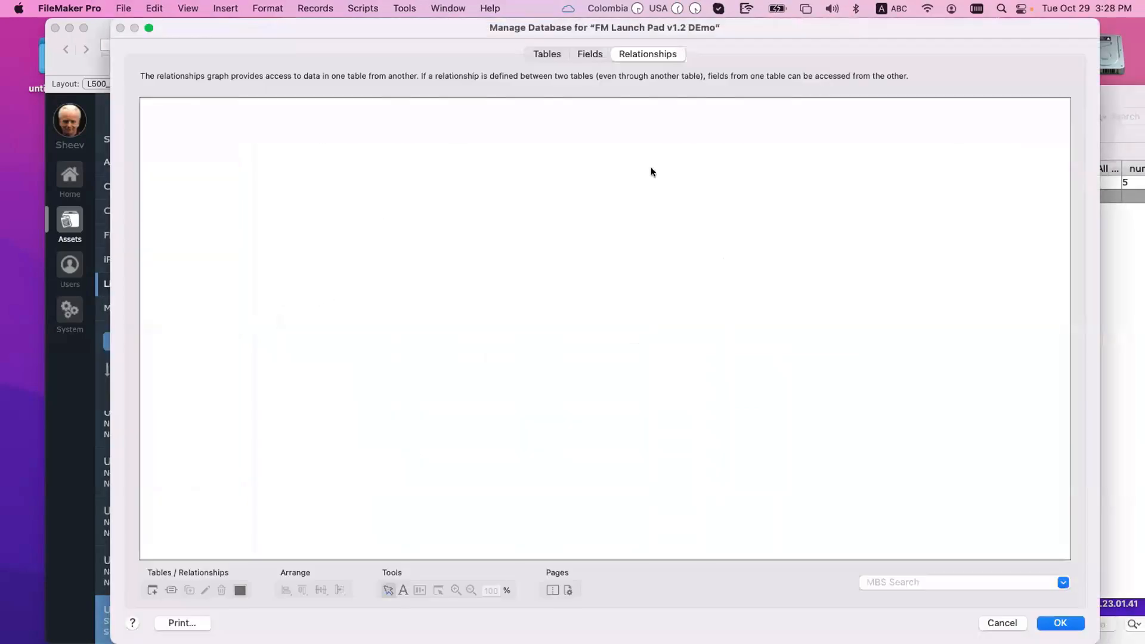
pyautogui.click(695, 320)
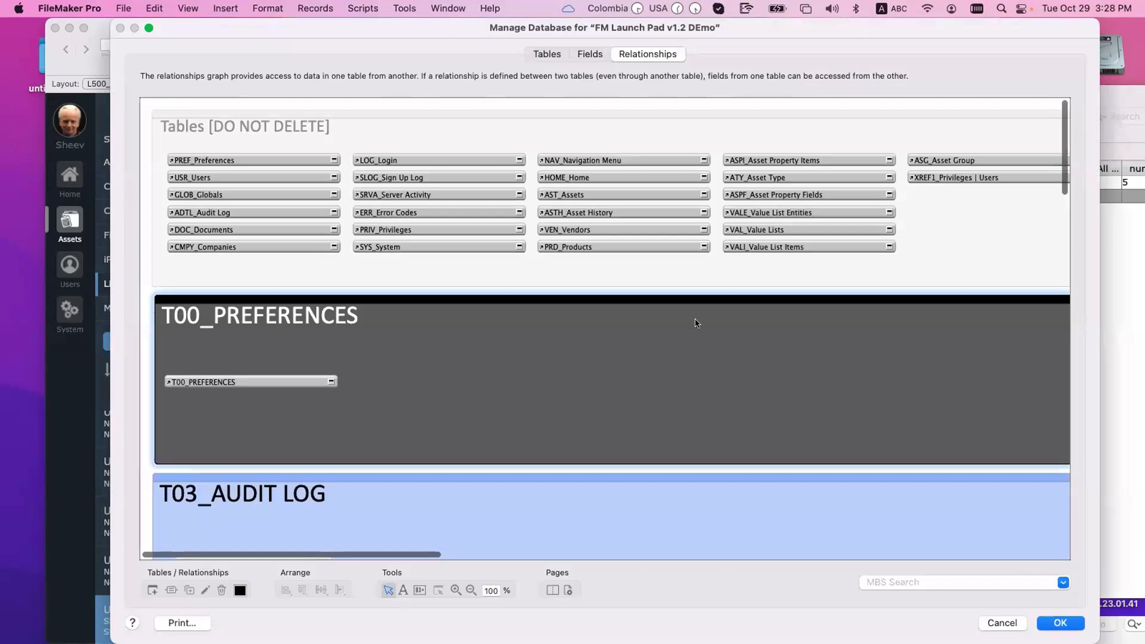
pyautogui.write('t06h')
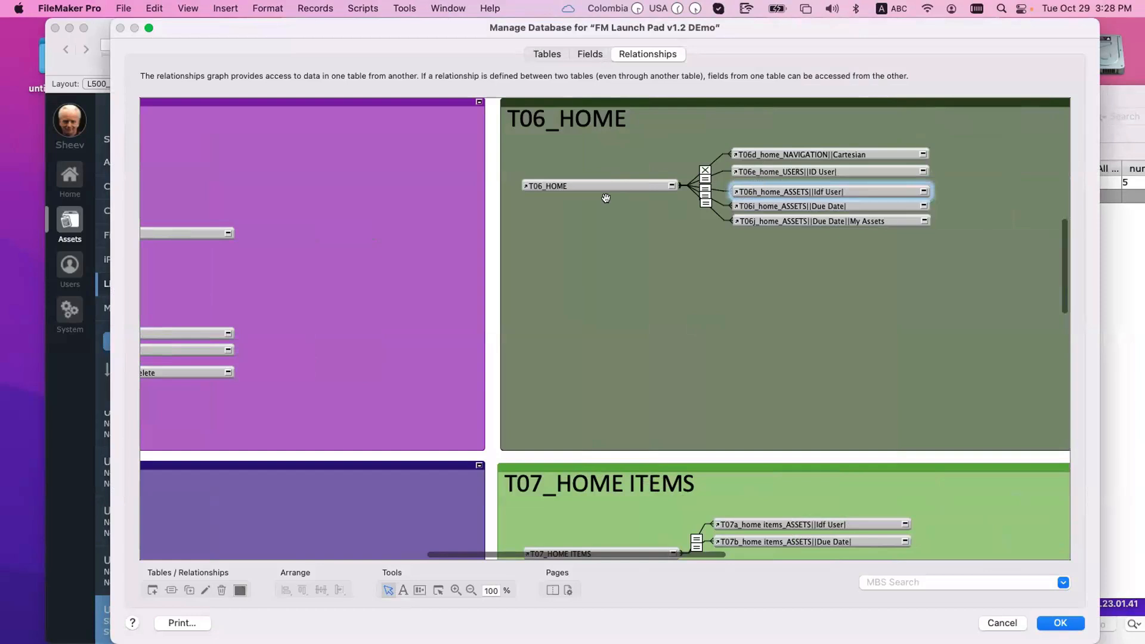
pyautogui.click(583, 183)
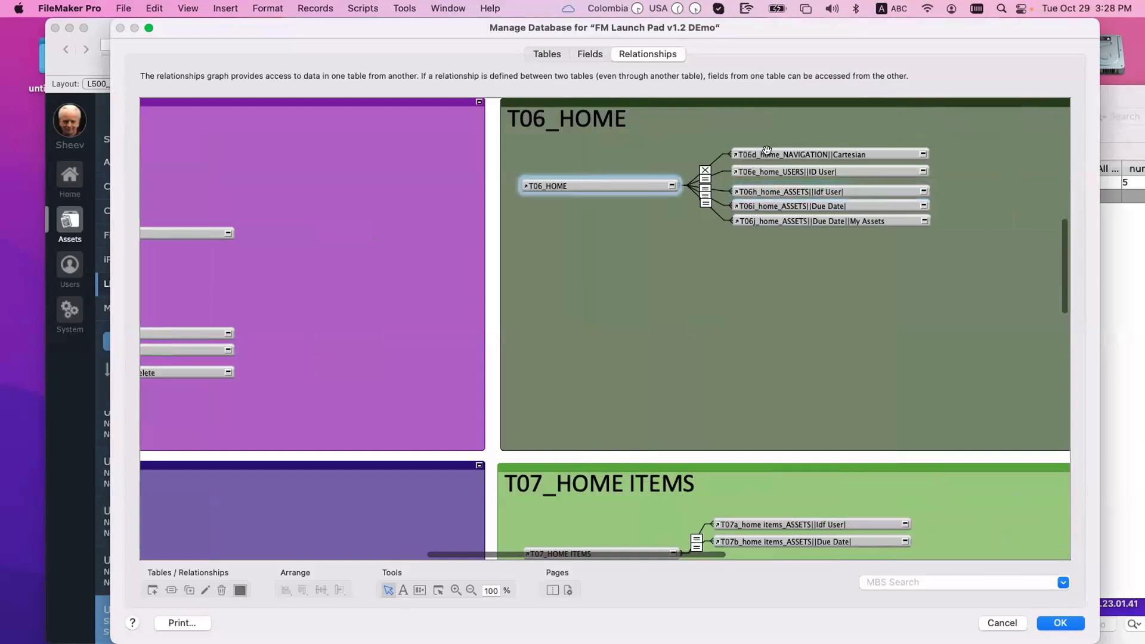
pyautogui.click(781, 219)
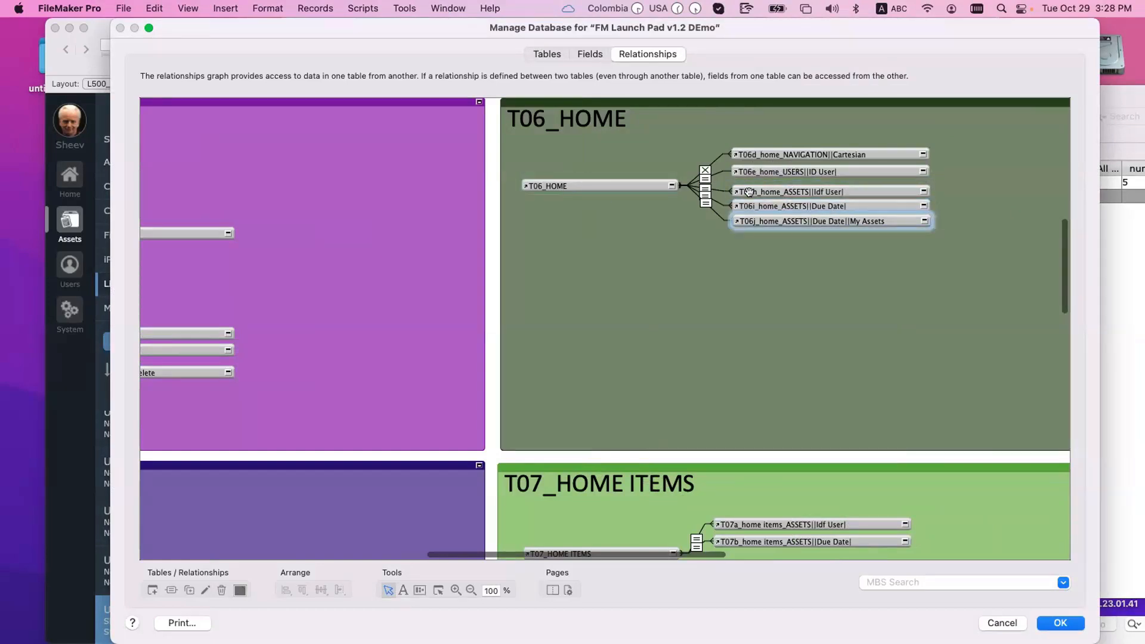
pyautogui.scroll(2, 678, 440)
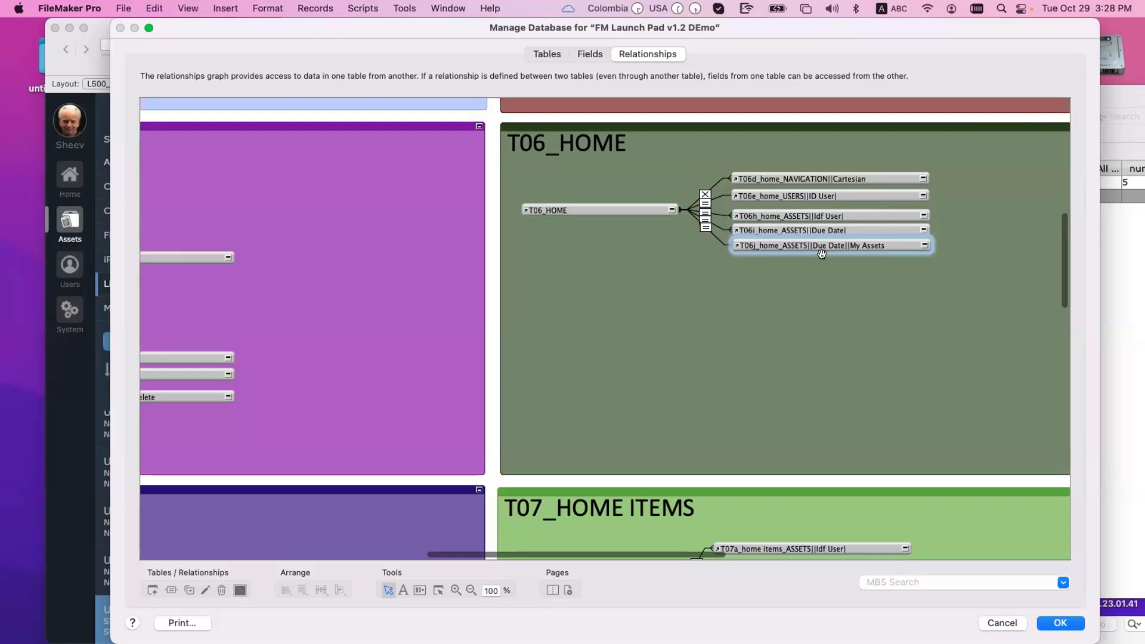
pyautogui.press('super+d')
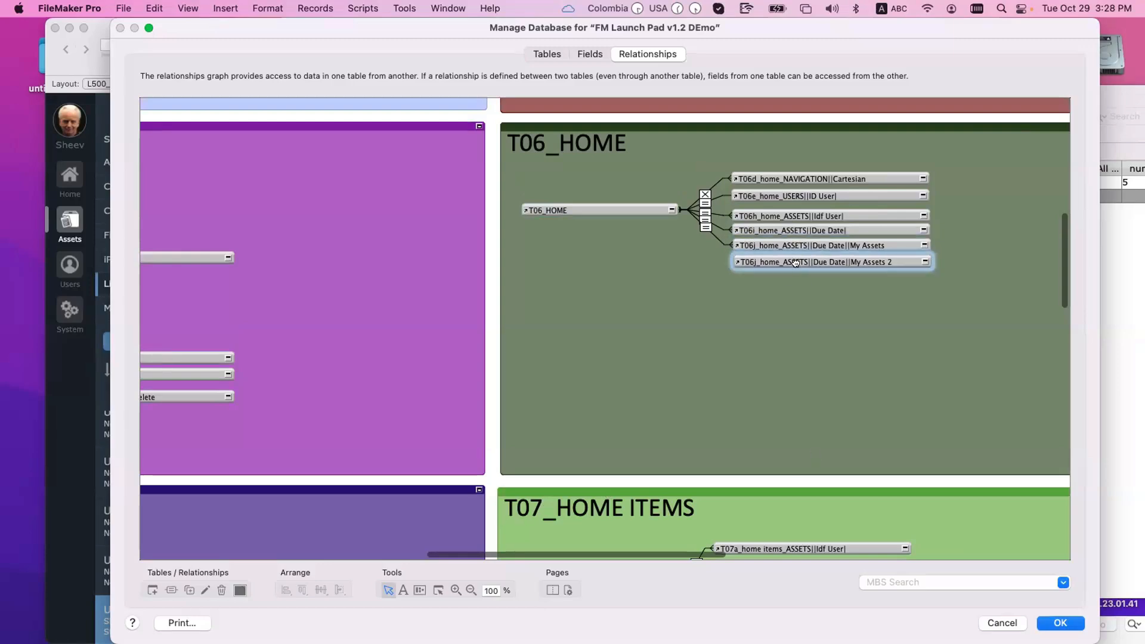
pyautogui.doubleClick(796, 263)
pyautogui.press('Return')
pyautogui.moveTo(781, 262); pyautogui.dragTo(780, 155)
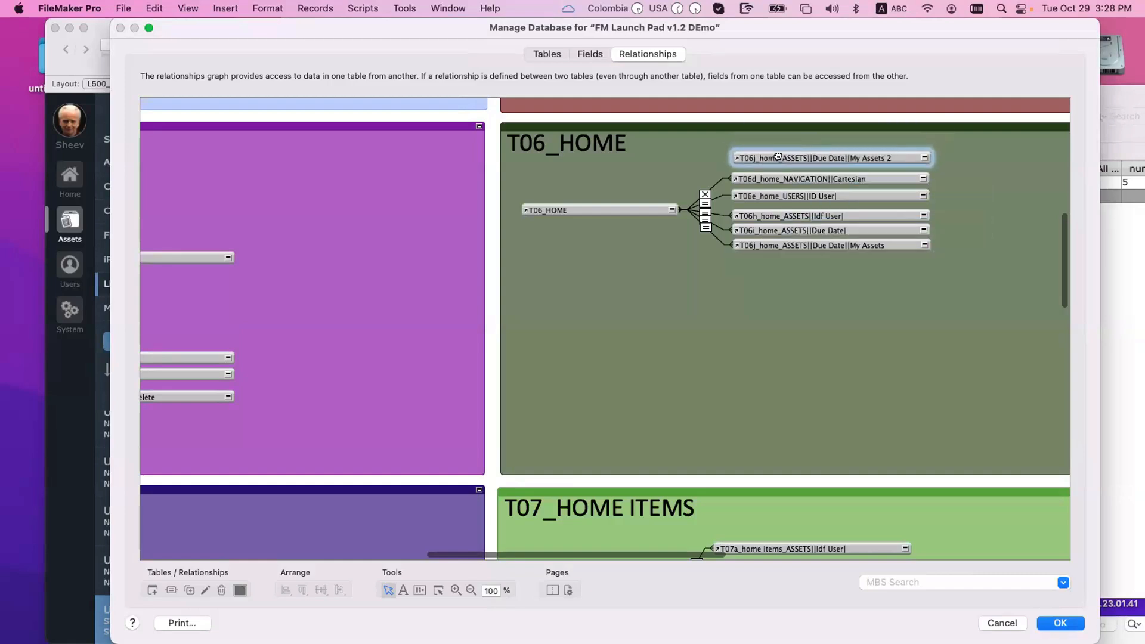
# Step: Rename the duplicate occurrence to T06a_home_HOME ITEMS||IDf User
pyautogui.doubleClick(778, 159)
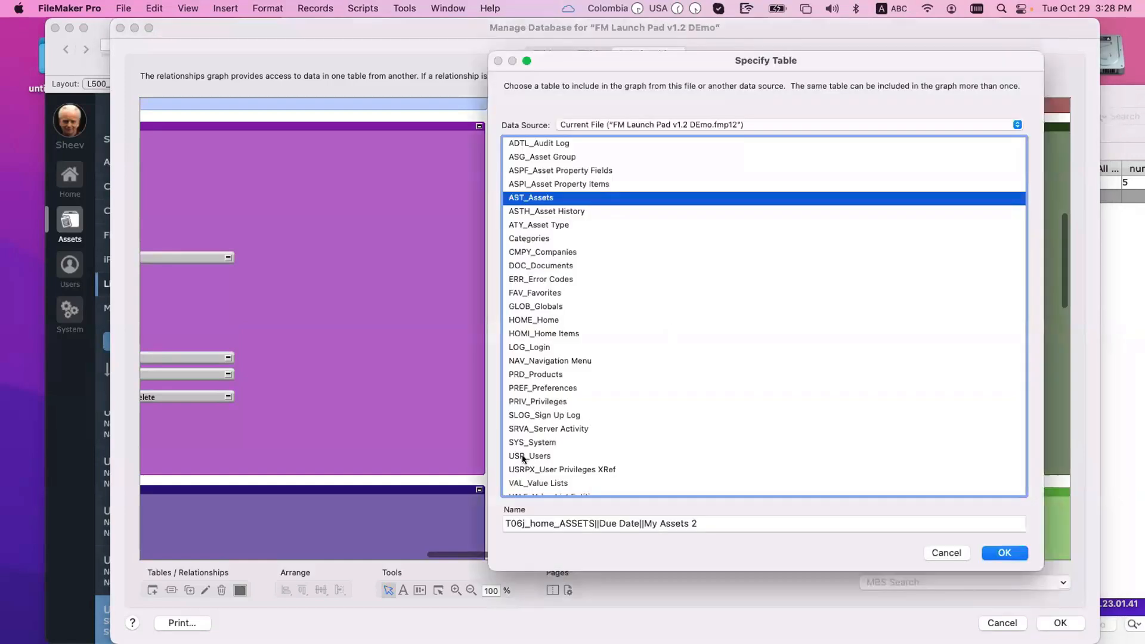
pyautogui.click(521, 527)
pyautogui.press('BackSpace')
pyautogui.write('a')
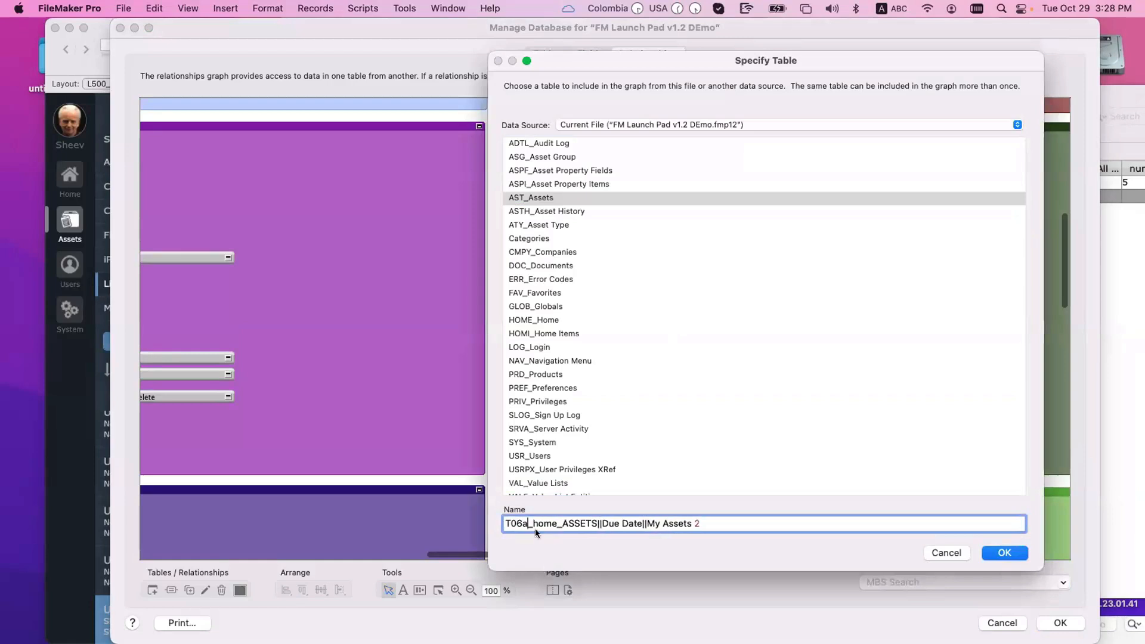
pyautogui.moveTo(562, 524); pyautogui.dragTo(593, 523)
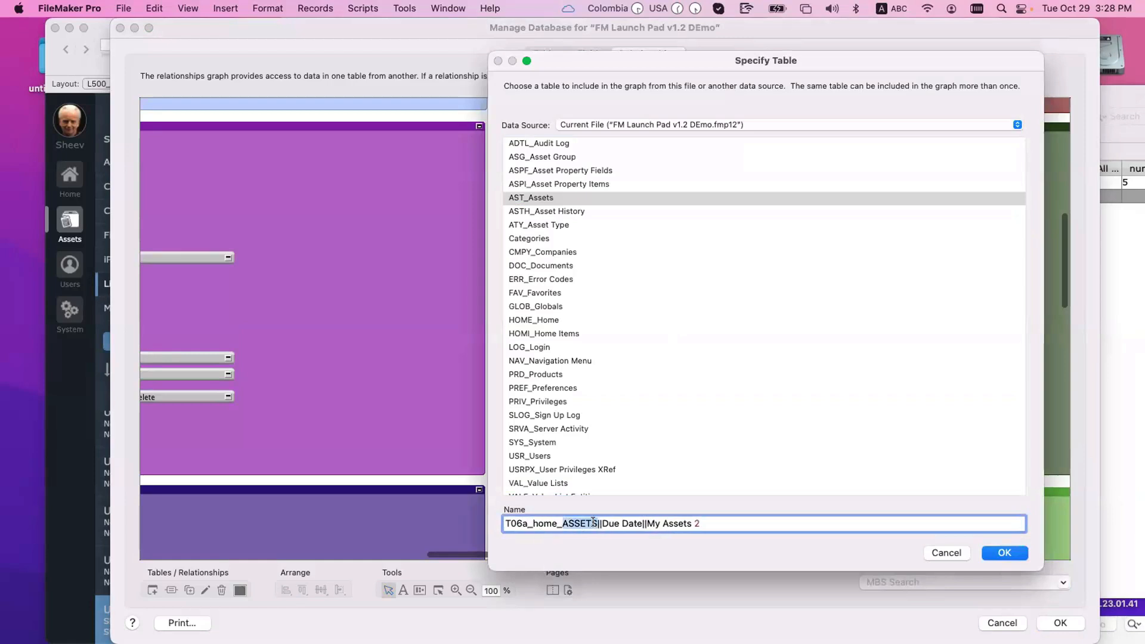
pyautogui.write('HOME')
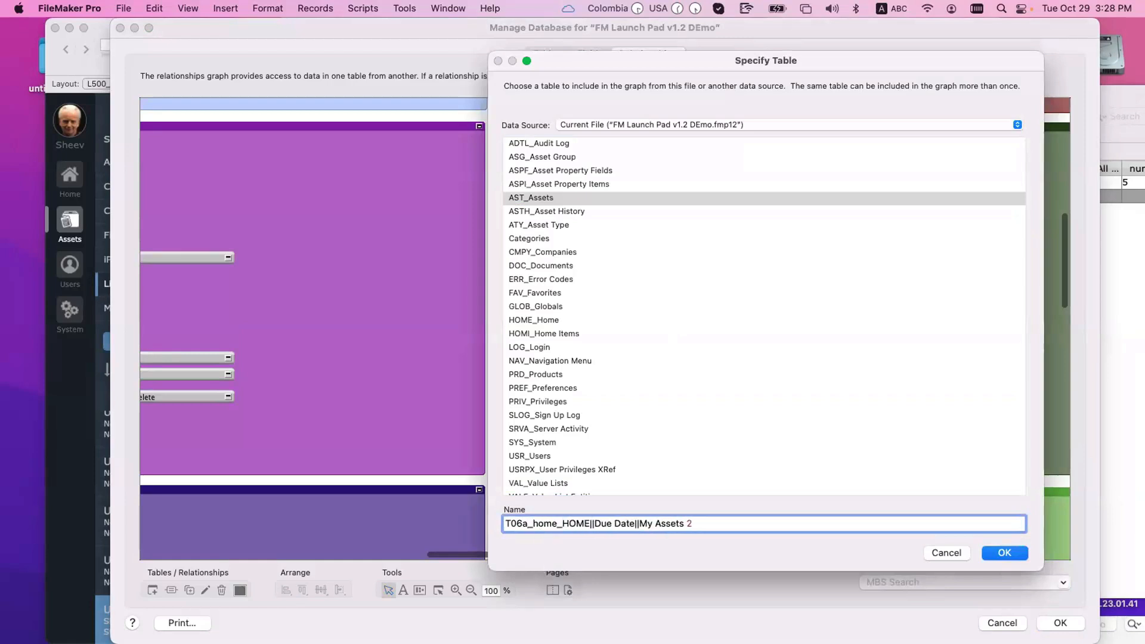
pyautogui.write(' ITEMS')
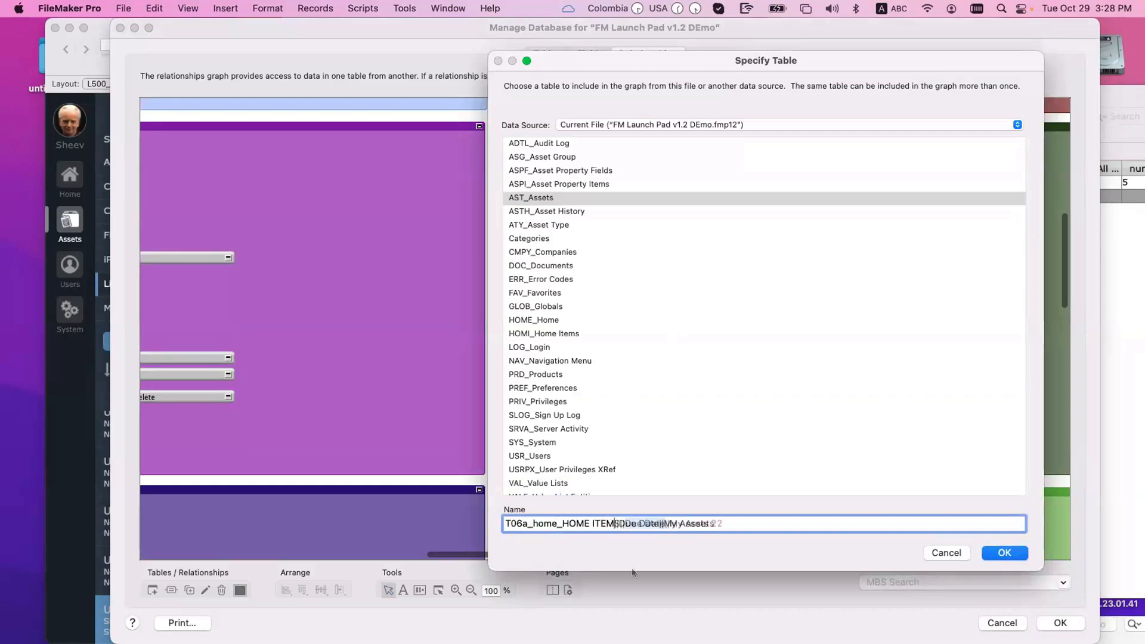
pyautogui.press('Right')
pyautogui.press('Right')
pyautogui.hotkey('shift', 'alt', 'Right')
pyautogui.hotkey('shift', 'alt', 'Right')
pyautogui.write('IDf User')
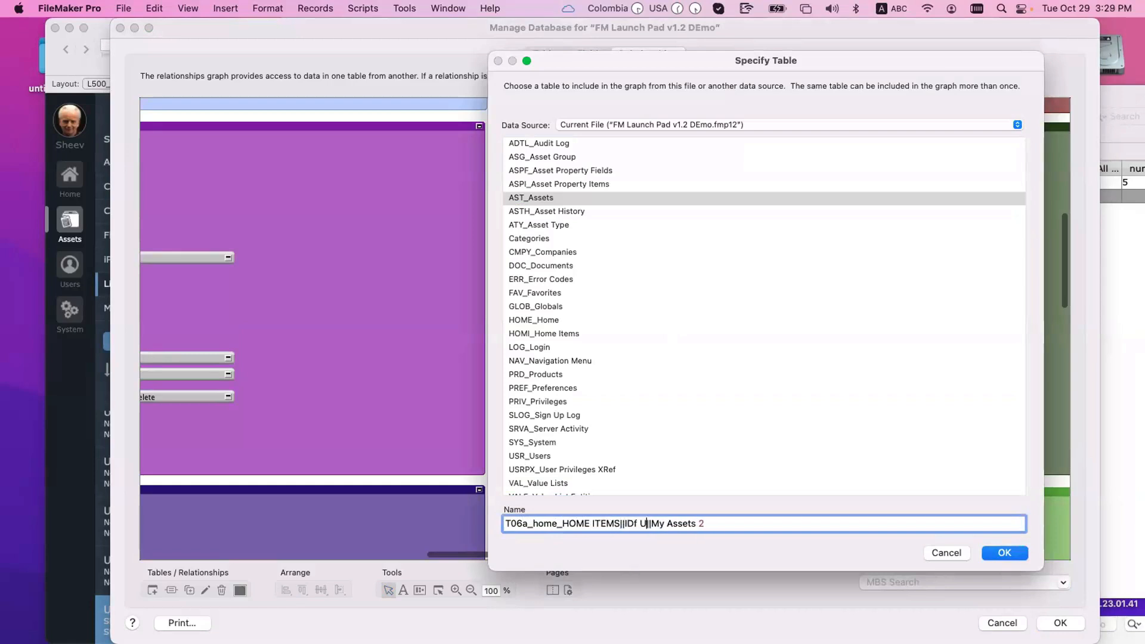
pyautogui.moveTo(673, 522); pyautogui.dragTo(724, 522)
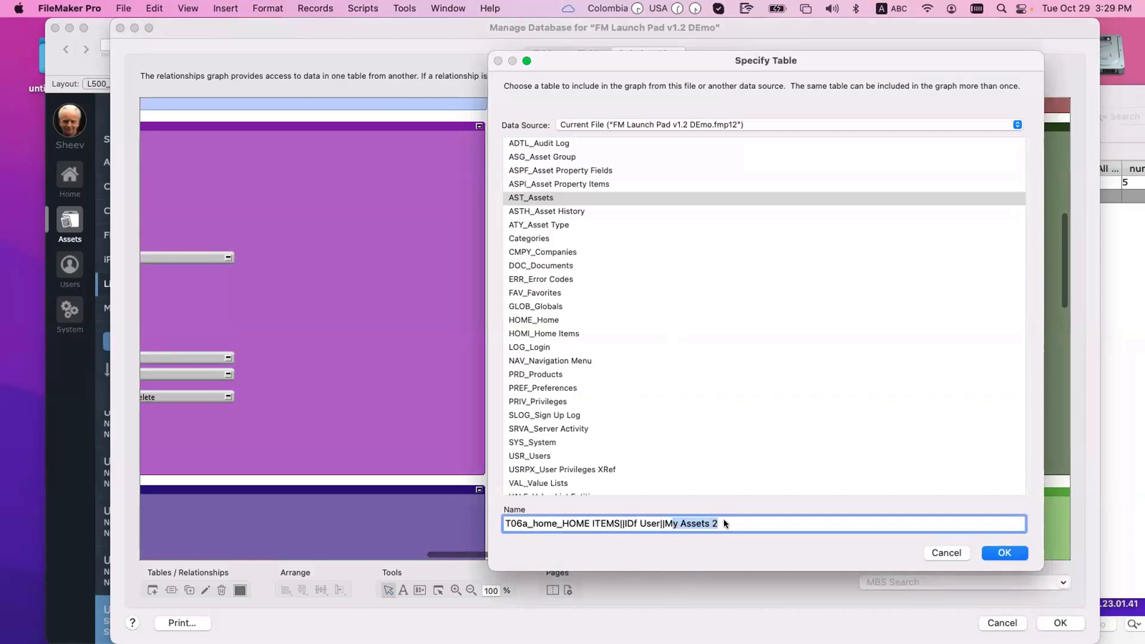
pyautogui.press('BackSpace')
pyautogui.press('BackSpace')
pyautogui.press('BackSpace')
pyautogui.press('BackSpace')
# Step: Base it on HOMI_Home Items and relate g_Logged In User ID to _IDf User
pyautogui.click(570, 232)
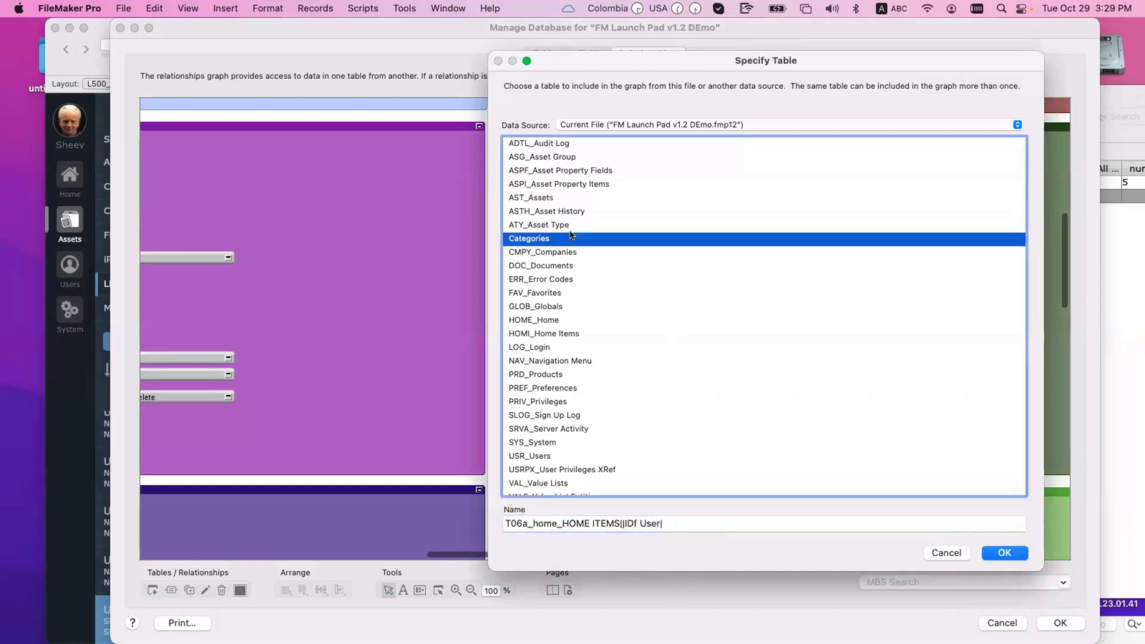
pyautogui.doubleClick(554, 333)
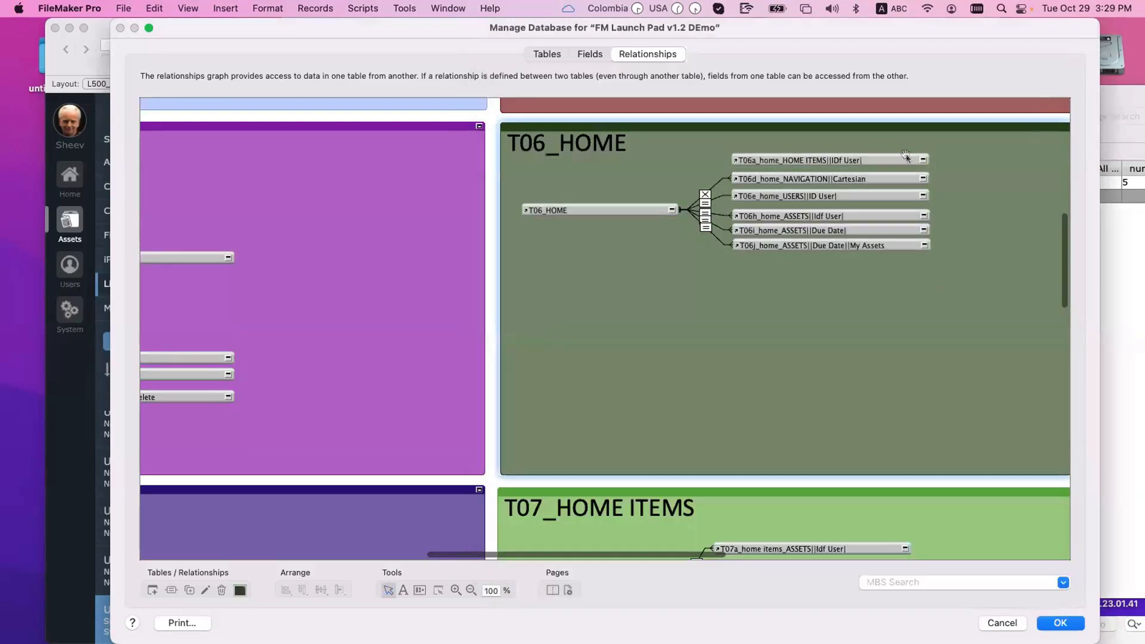
pyautogui.click(671, 210)
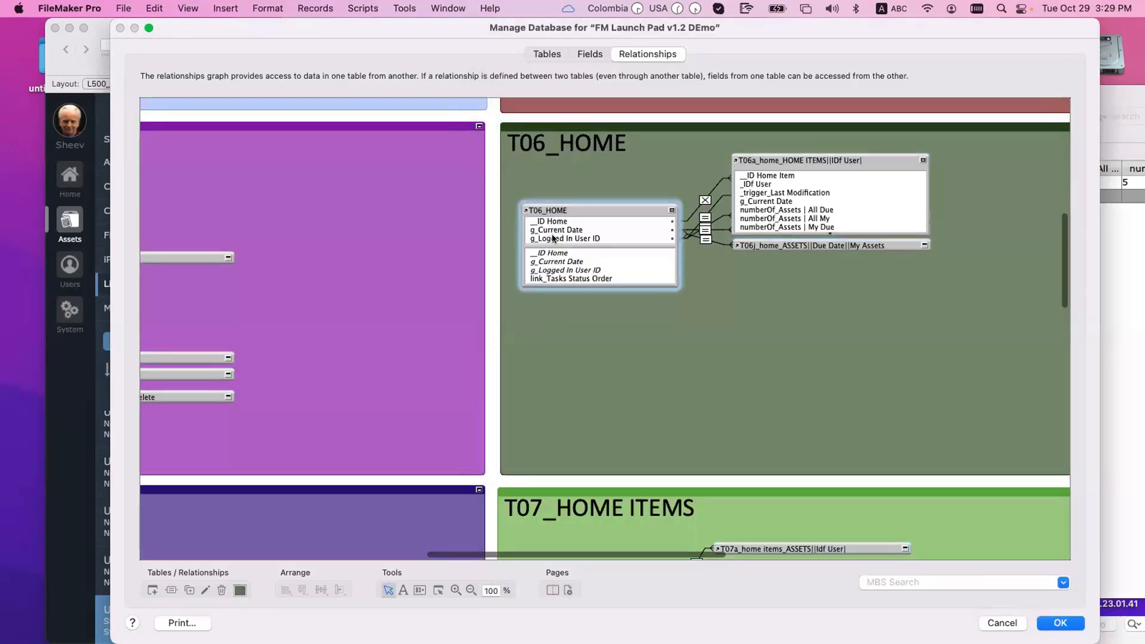
pyautogui.moveTo(577, 238); pyautogui.dragTo(762, 184)
pyautogui.doubleClick(924, 159)
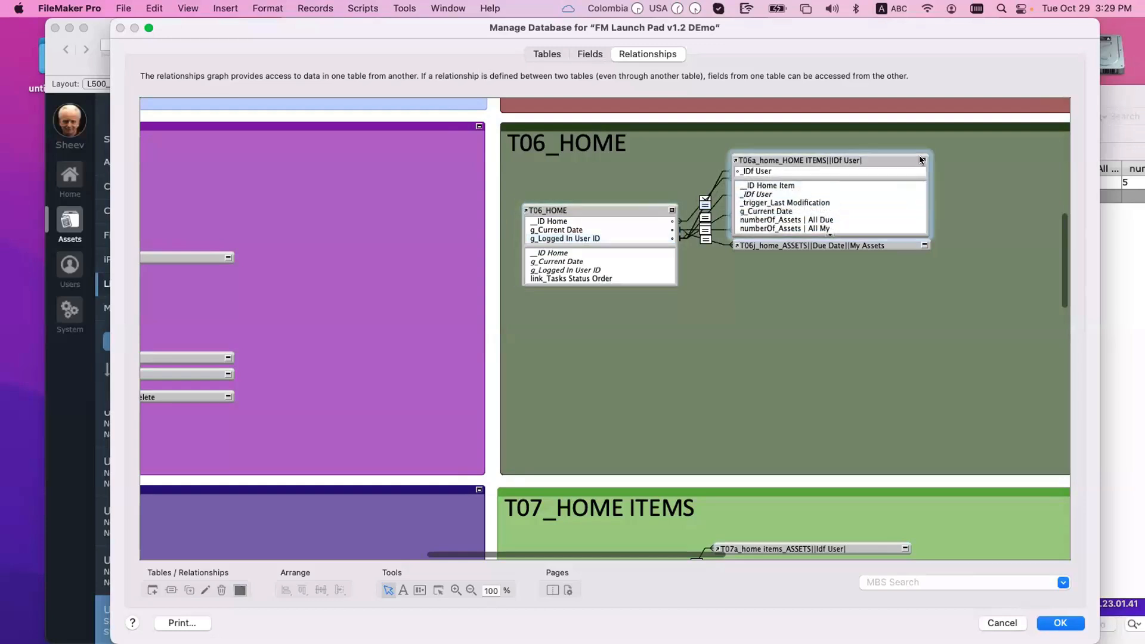
pyautogui.click(671, 209)
pyautogui.doubleClick(703, 190)
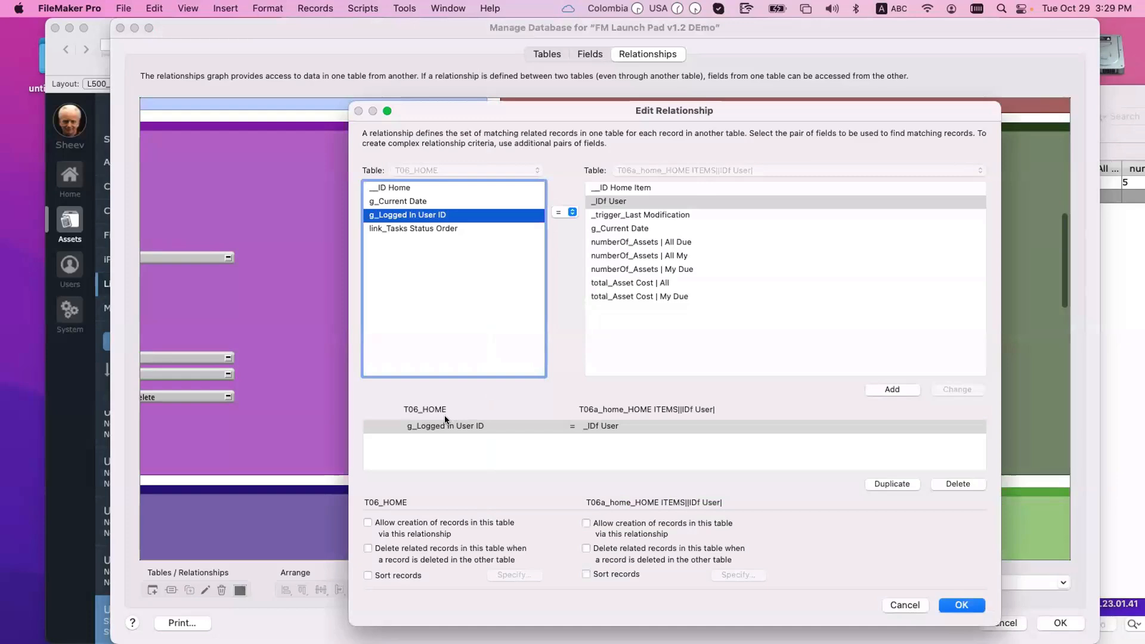
pyautogui.click(442, 426)
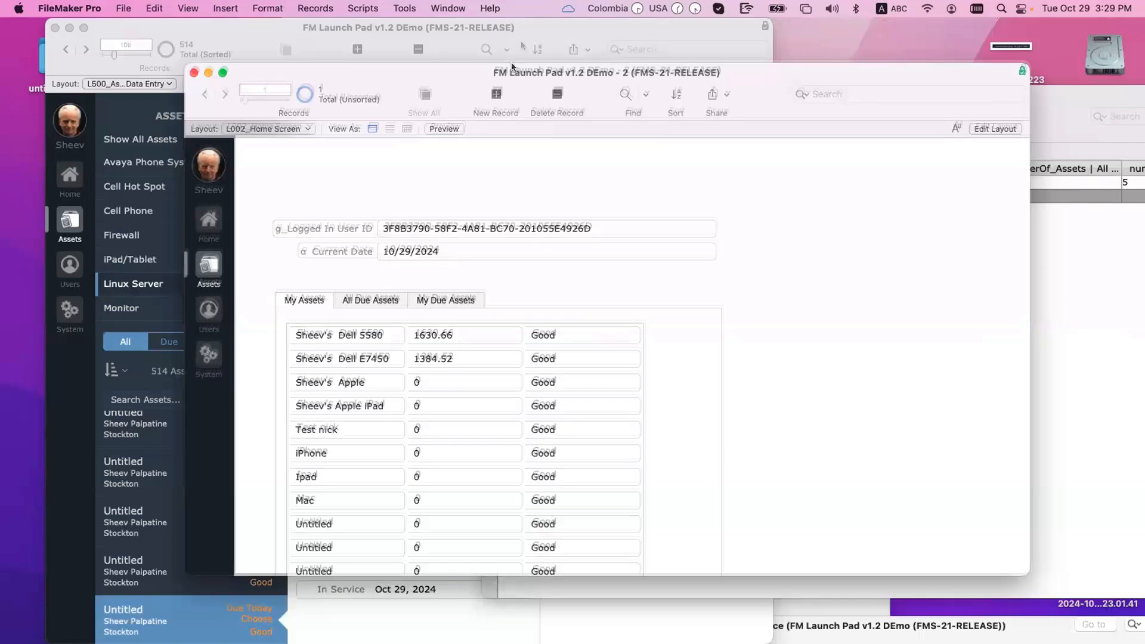
pyautogui.moveTo(511, 67); pyautogui.dragTo(520, 41)
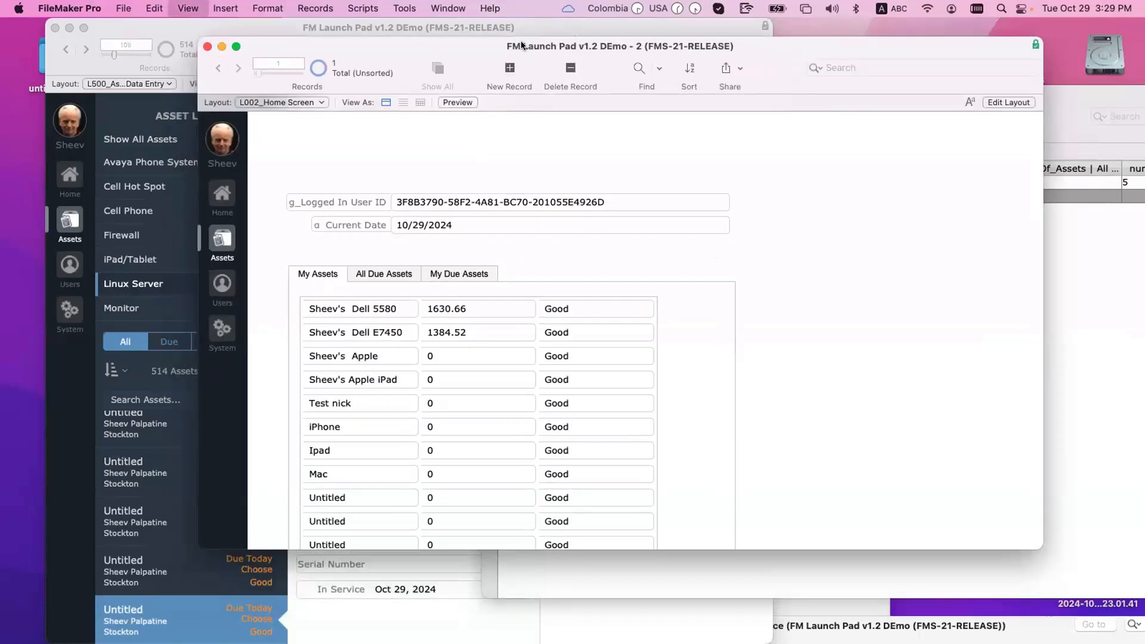
# Step: In Layout mode, add a numberOf_Assets | All My field from T06a beside the portal and save
pyautogui.press('super+l')
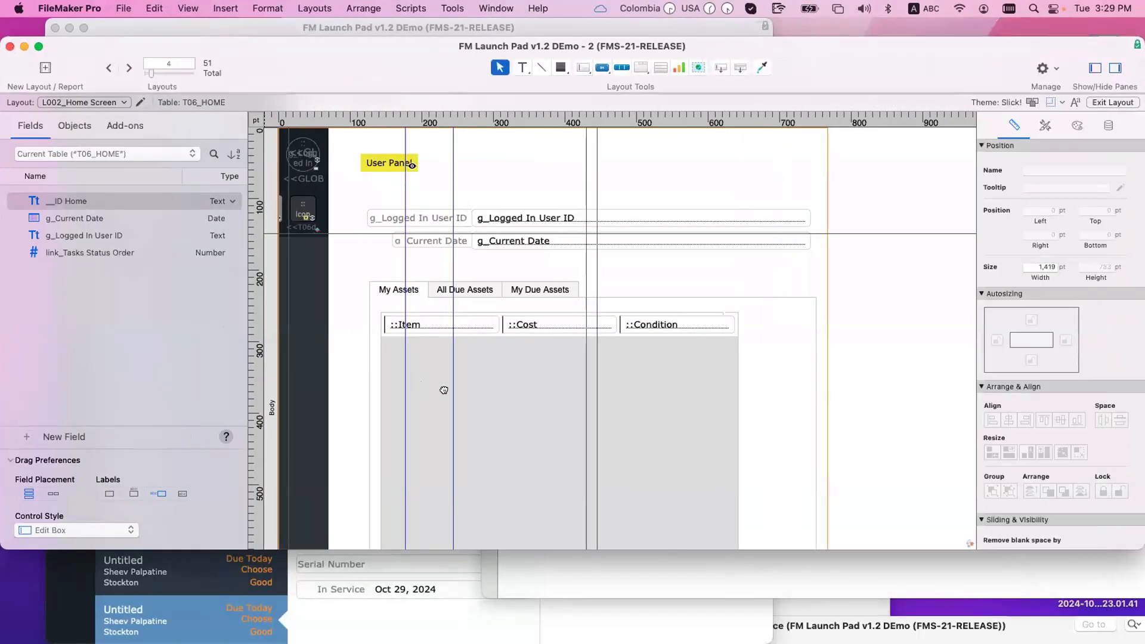
pyautogui.moveTo(444, 390); pyautogui.dragTo(503, 410)
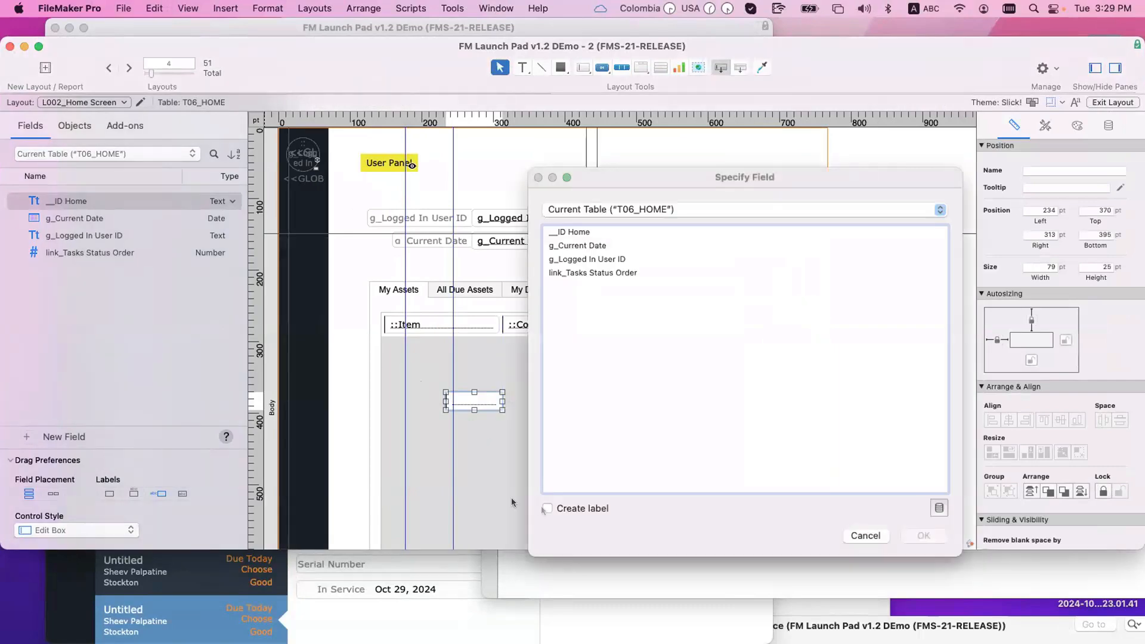
pyautogui.click(601, 208)
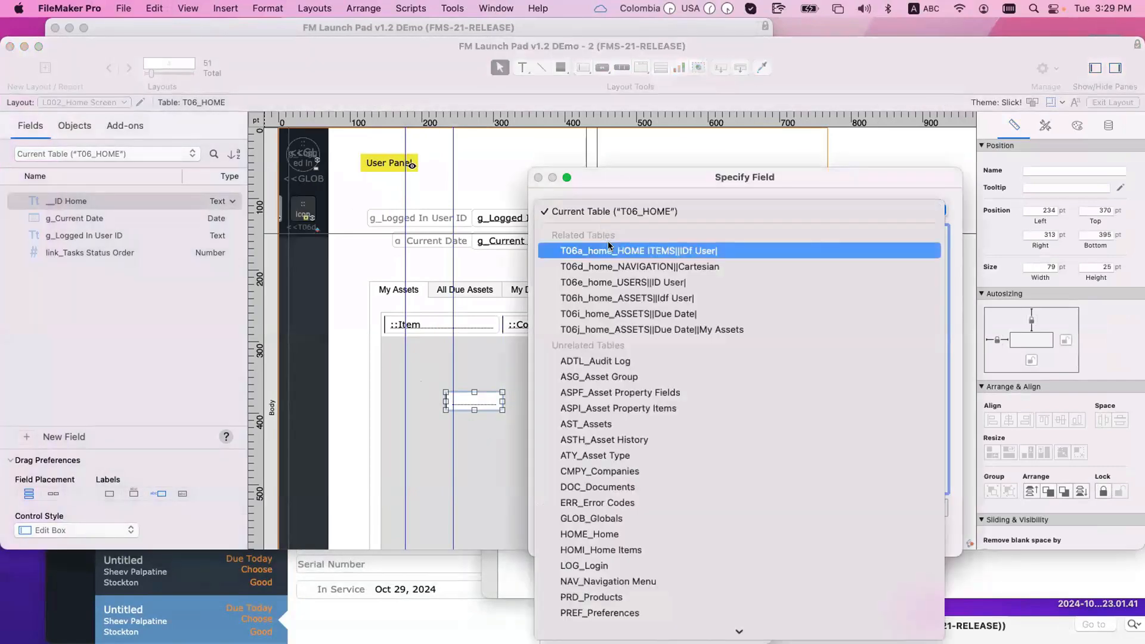
pyautogui.click(610, 249)
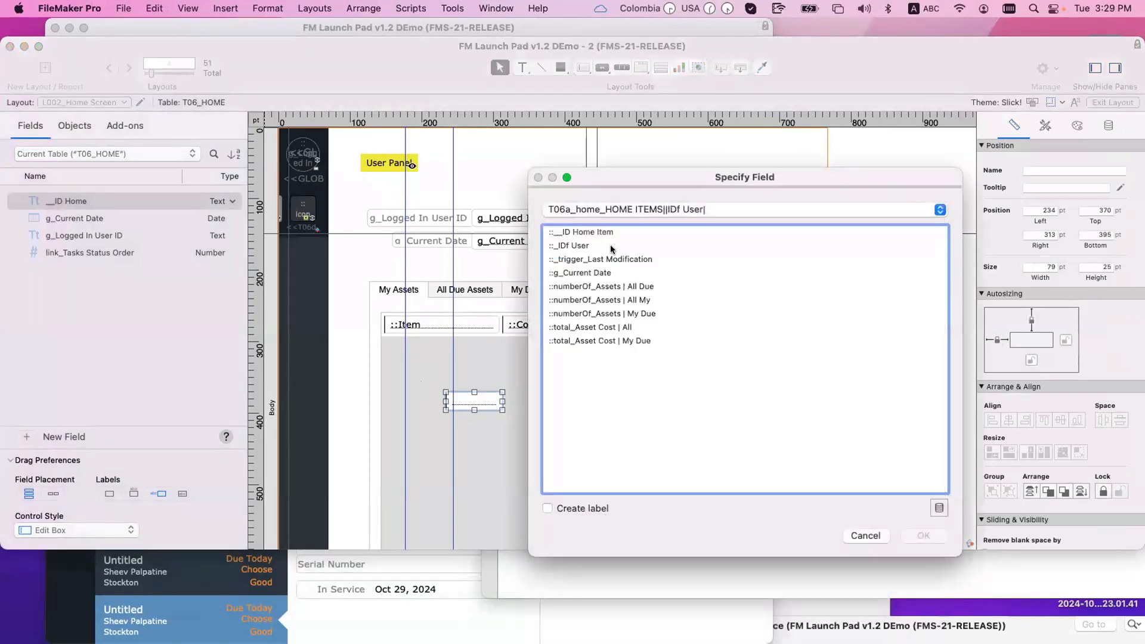
pyautogui.doubleClick(632, 300)
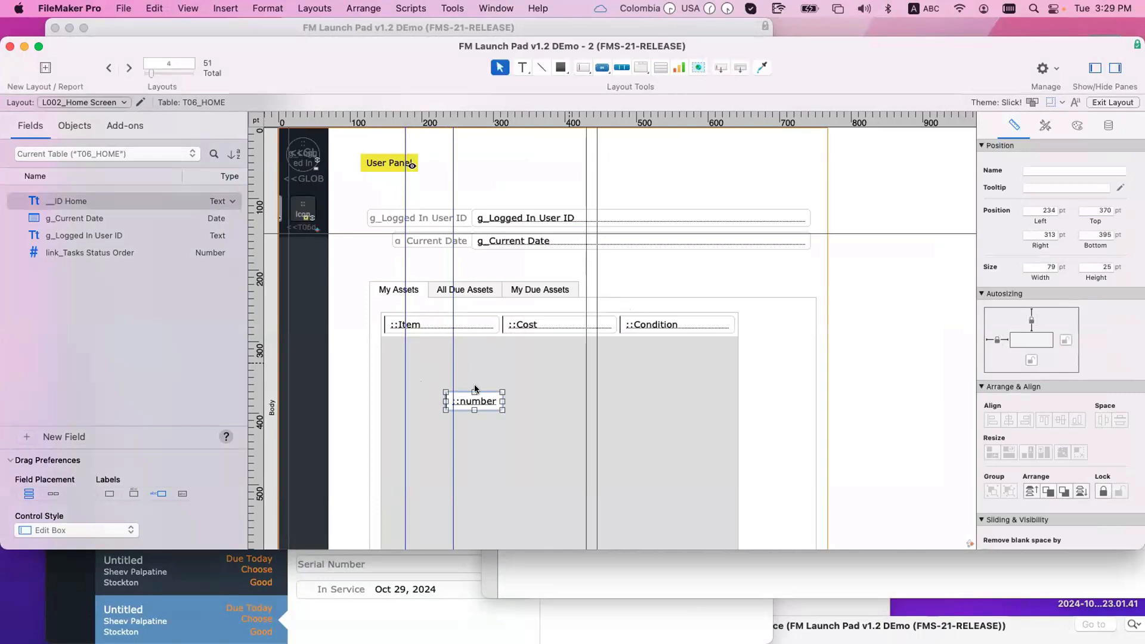
pyautogui.moveTo(474, 402); pyautogui.dragTo(409, 307)
pyautogui.moveTo(436, 428); pyautogui.dragTo(775, 327)
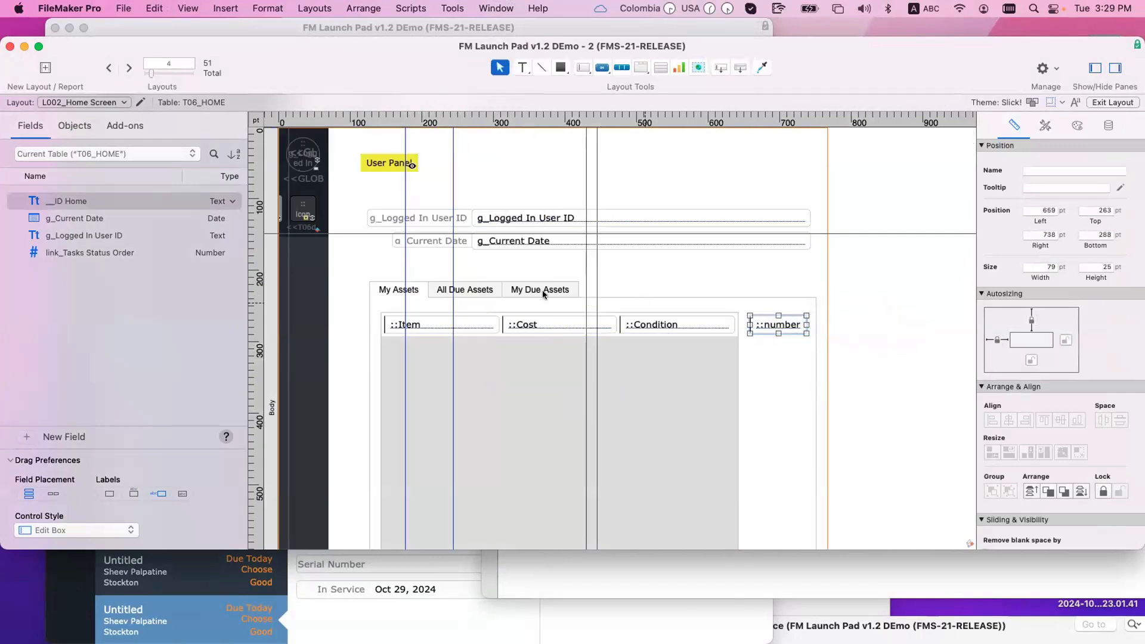
pyautogui.press('super+s')
# Step: Try copying the count field for the All Due Assets tab, then undo the copy
pyautogui.moveTo(869, 323); pyautogui.dragTo(779, 320)
pyautogui.doubleClick(880, 324)
pyautogui.doubleClick(616, 314)
pyautogui.click(481, 290)
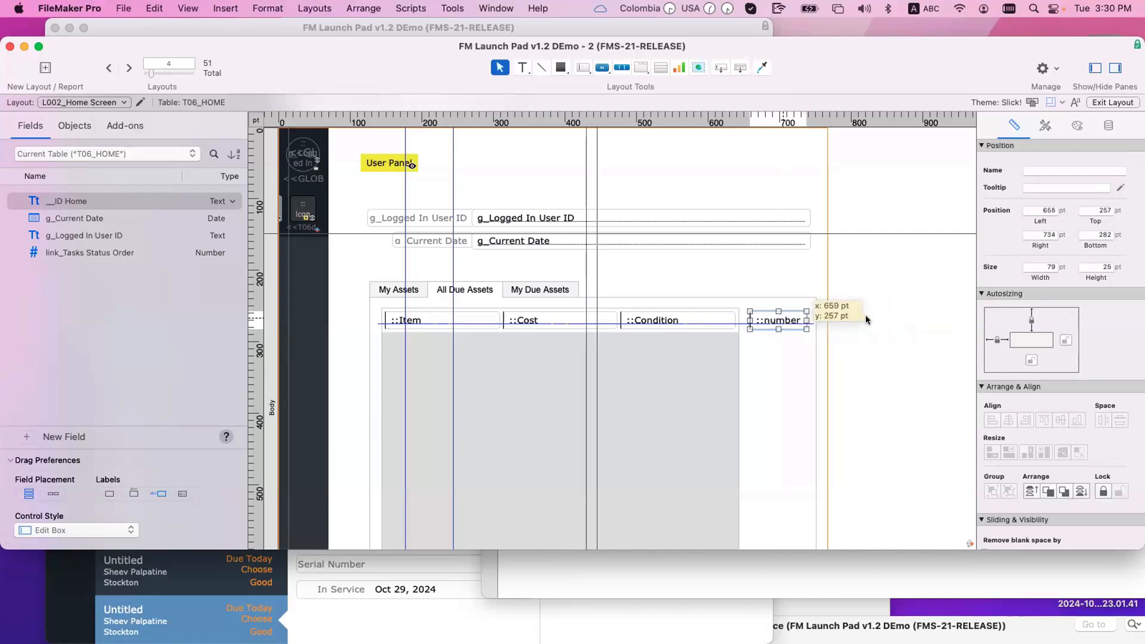
pyautogui.press('super+z')
# Step: On the My Due Assets tab, add a numberOf_Assets | My Due count field and save
pyautogui.click(571, 291)
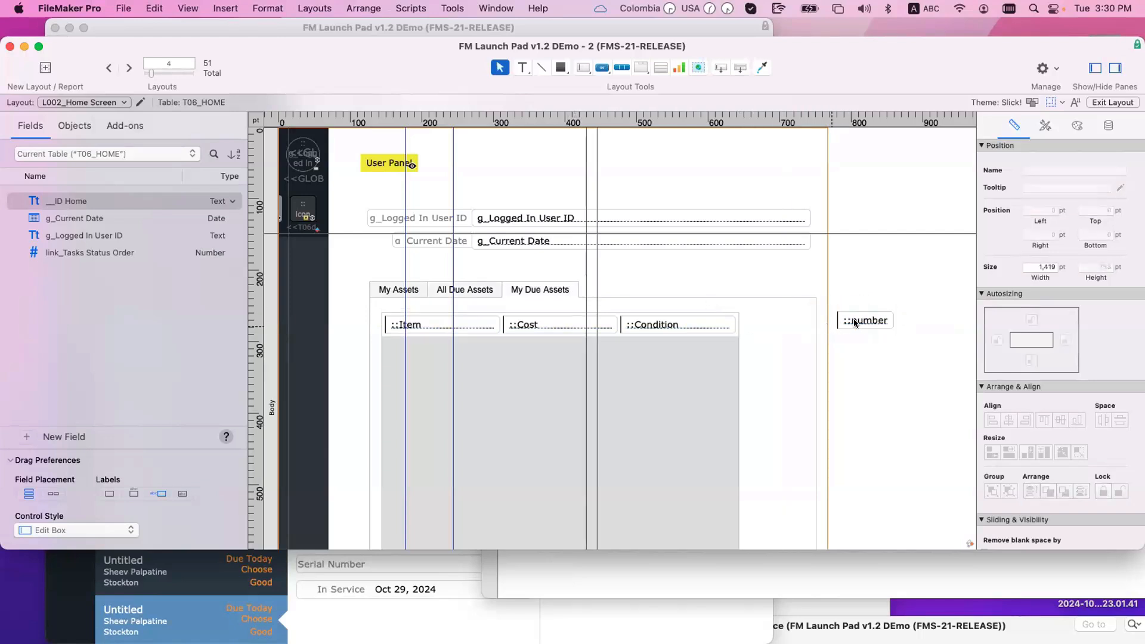
pyautogui.moveTo(854, 322); pyautogui.dragTo(774, 320)
pyautogui.doubleClick(774, 320)
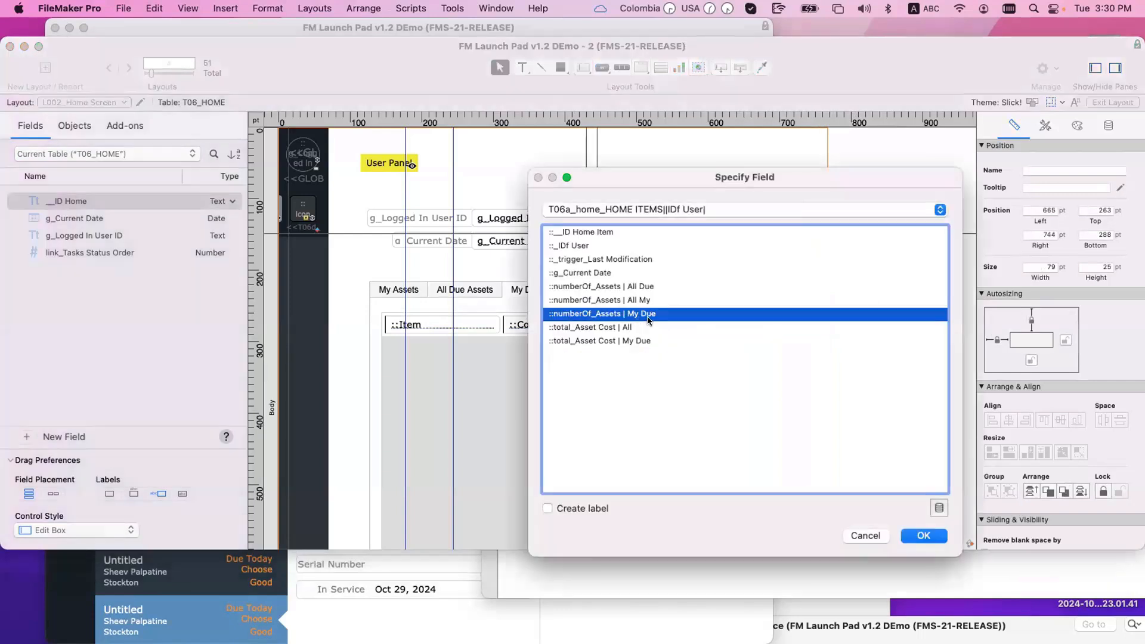
pyautogui.press('Return')
pyautogui.moveTo(785, 327); pyautogui.dragTo(782, 327)
pyautogui.press('super+s')
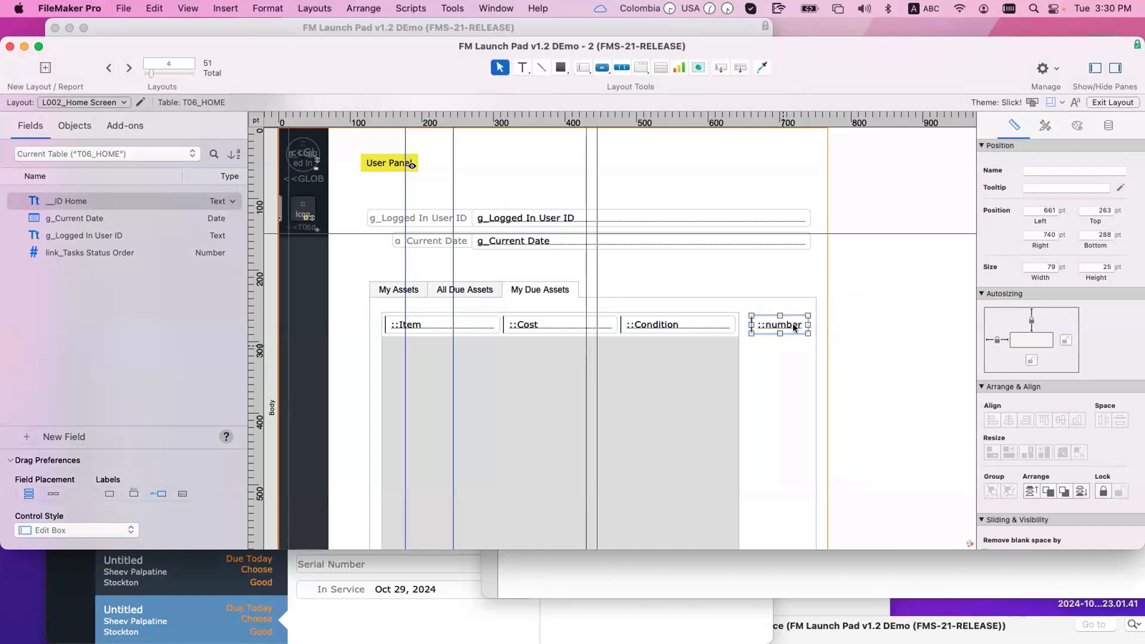
# Step: Confirm the count field uses the HOME ITEMS occurrence, then return to Browse mode
pyautogui.doubleClick(794, 327)
pyautogui.click(686, 205)
pyautogui.click(692, 213)
pyautogui.click(933, 533)
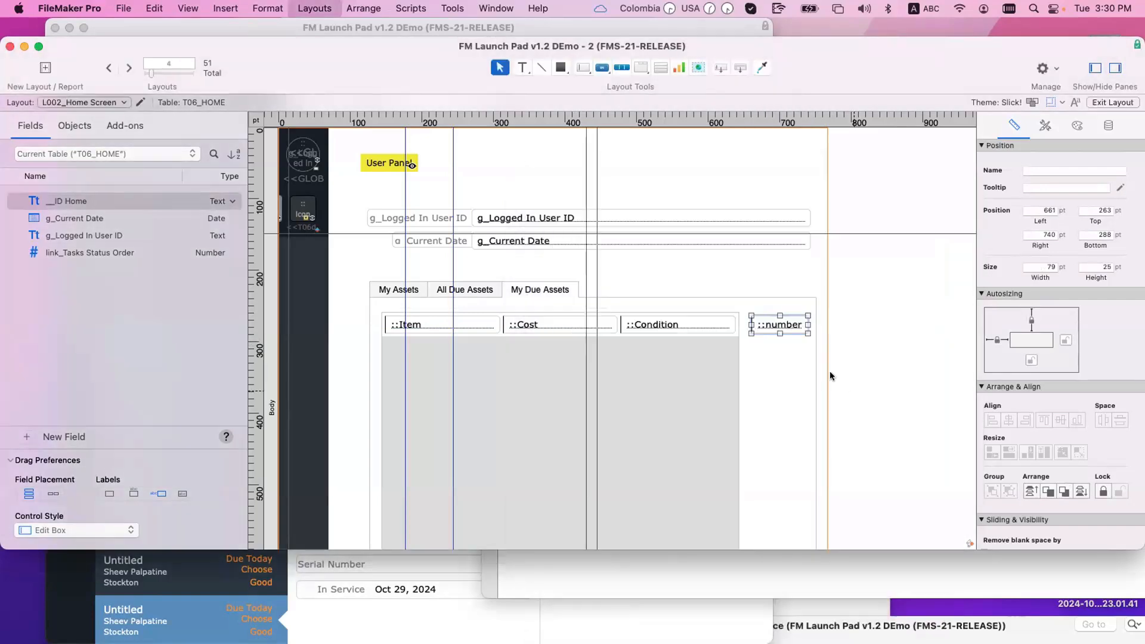
pyautogui.press('super+b')
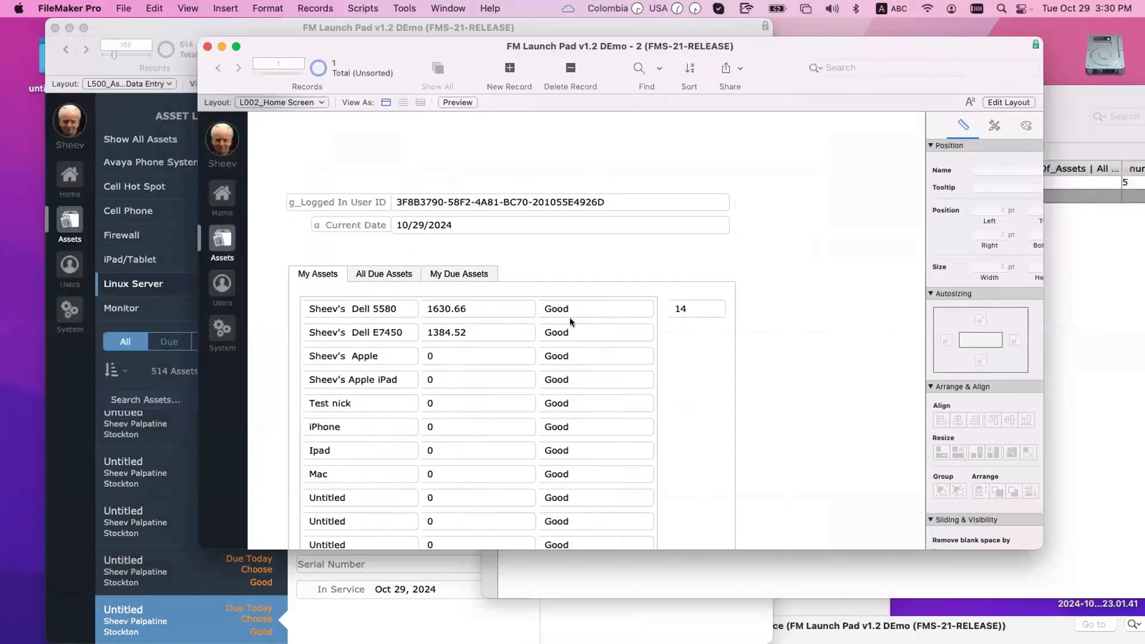
# Step: Check the tabs: My Assets shows 14 and My Due Assets shows 5
pyautogui.click(370, 274)
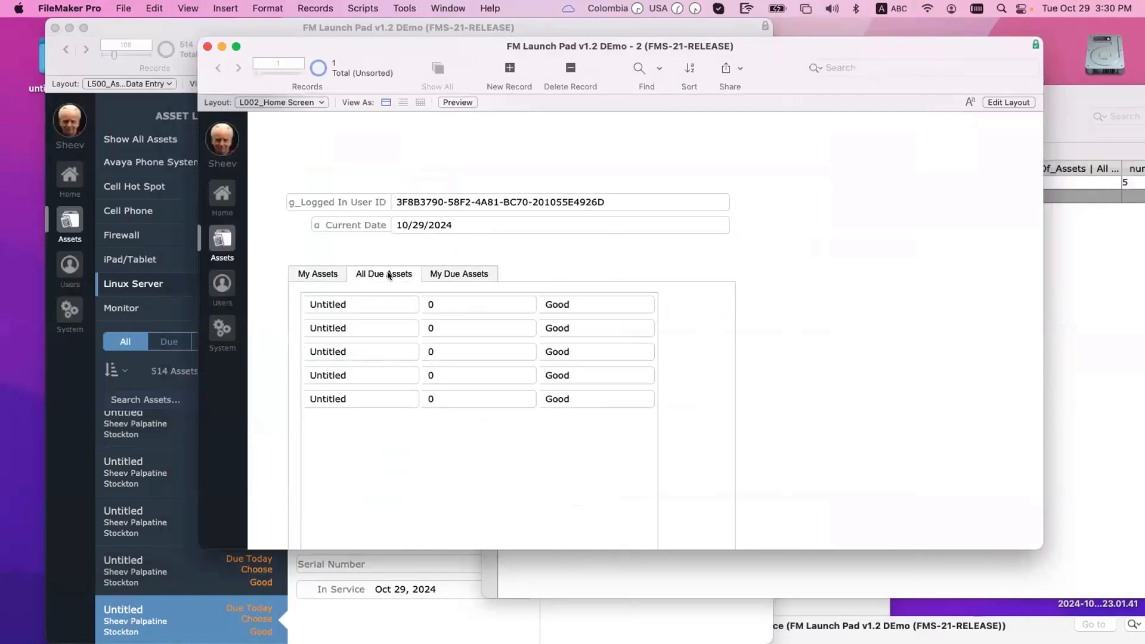
pyautogui.click(436, 270)
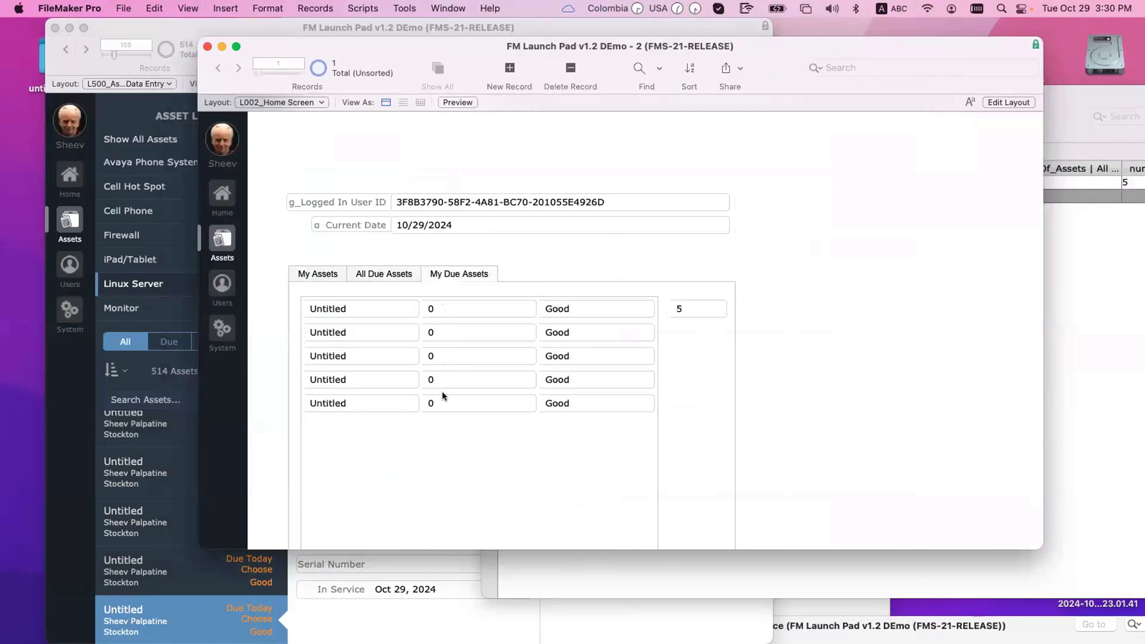
pyautogui.click(328, 277)
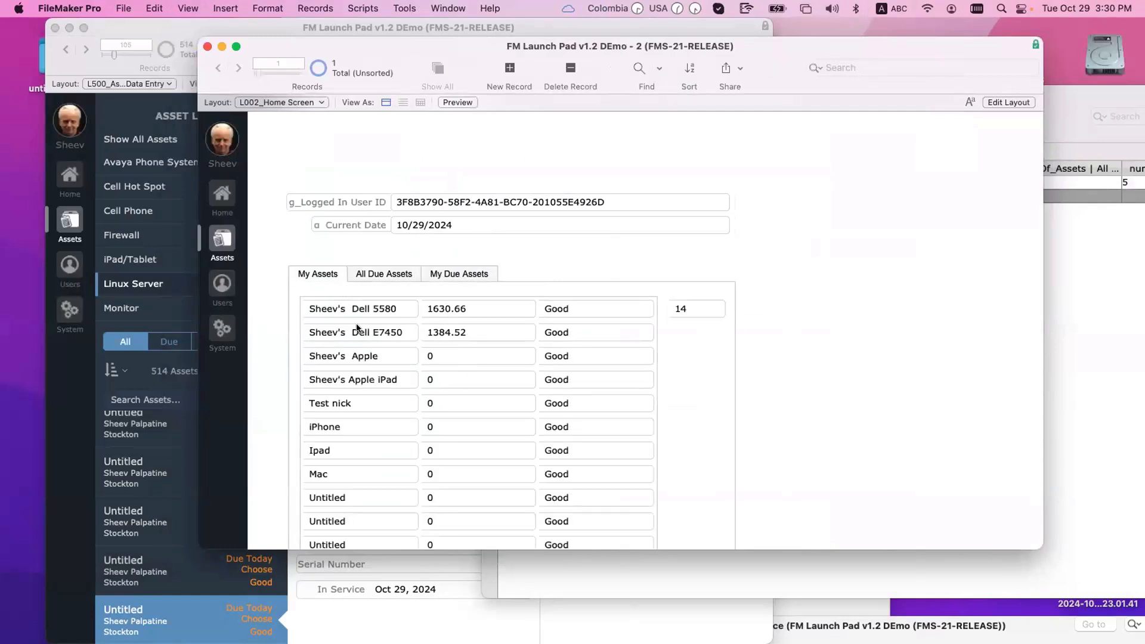
pyautogui.scroll(-3, 360, 325)
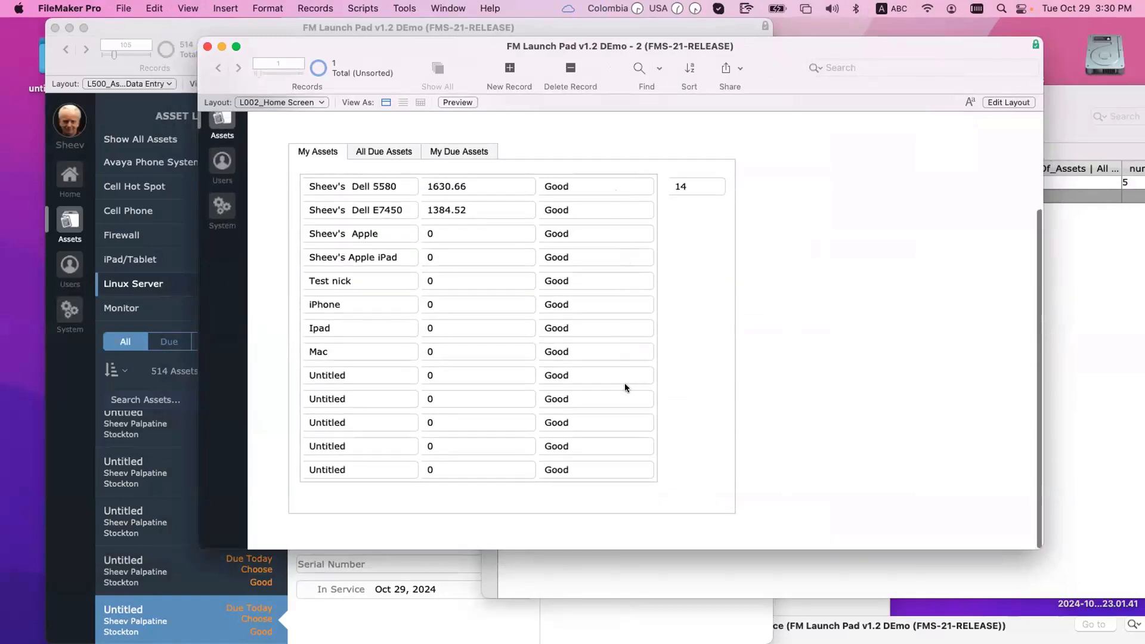
pyautogui.scroll(4, 625, 383)
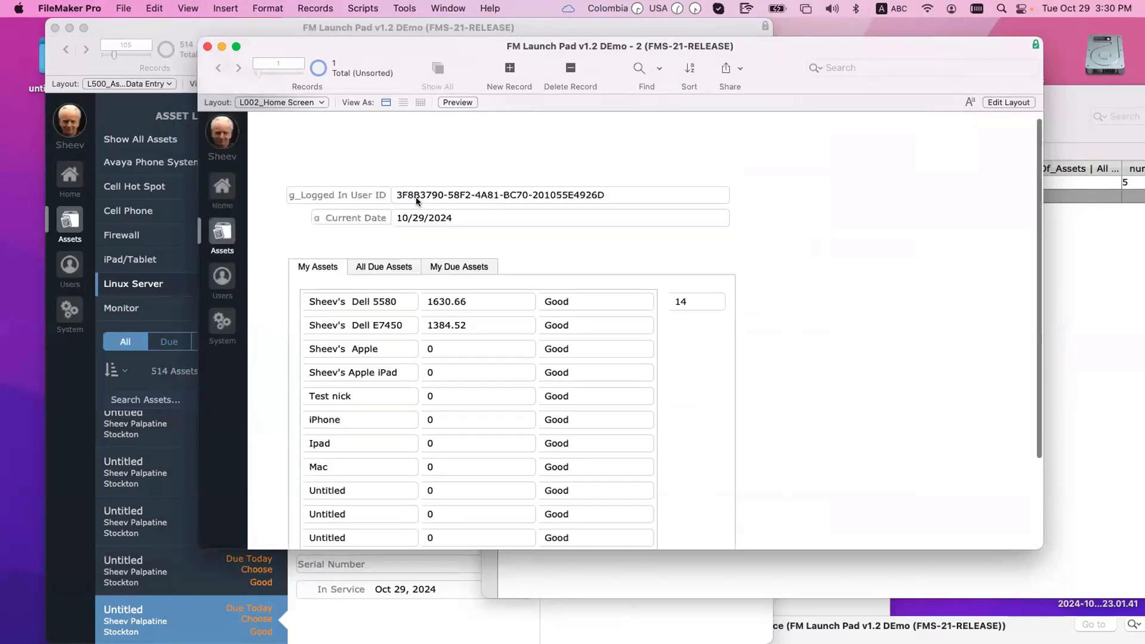
pyautogui.click(464, 274)
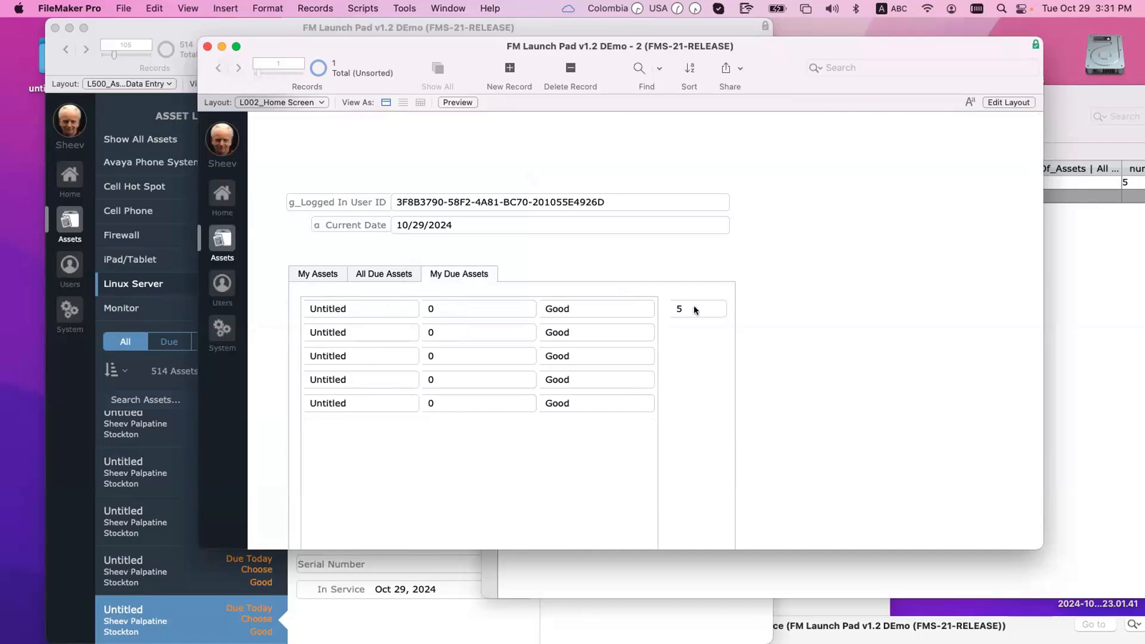
# Step: Recheck the 14 My Assets and 5 due counts, then show all windows in Mission Control
pyautogui.hscroll(1, 597, 173)
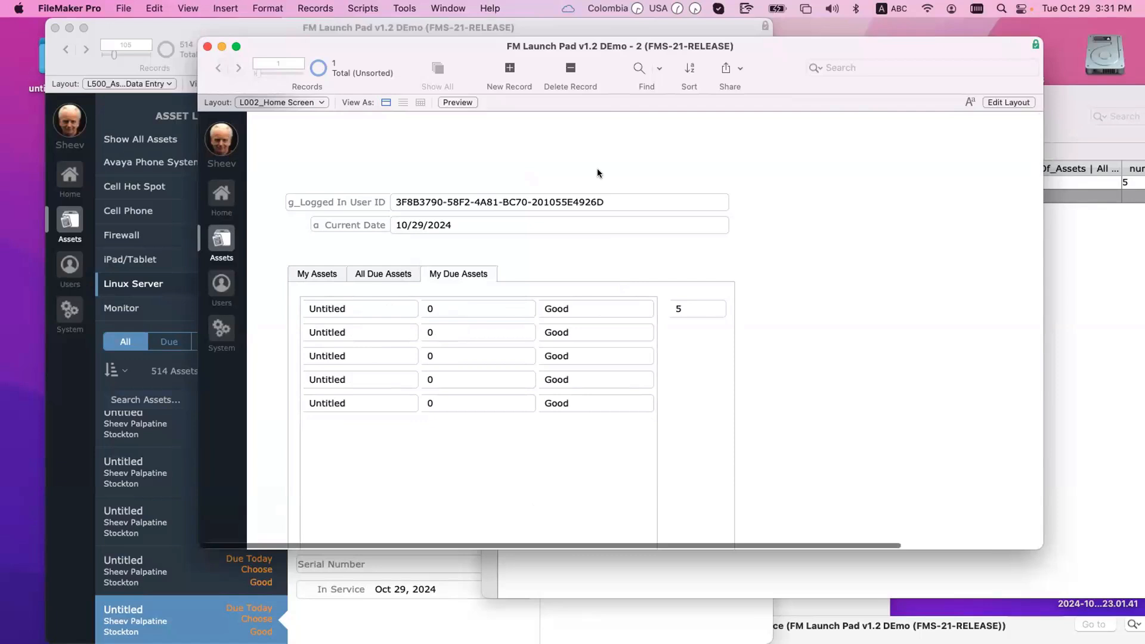
pyautogui.moveTo(601, 71); pyautogui.dragTo(502, 69)
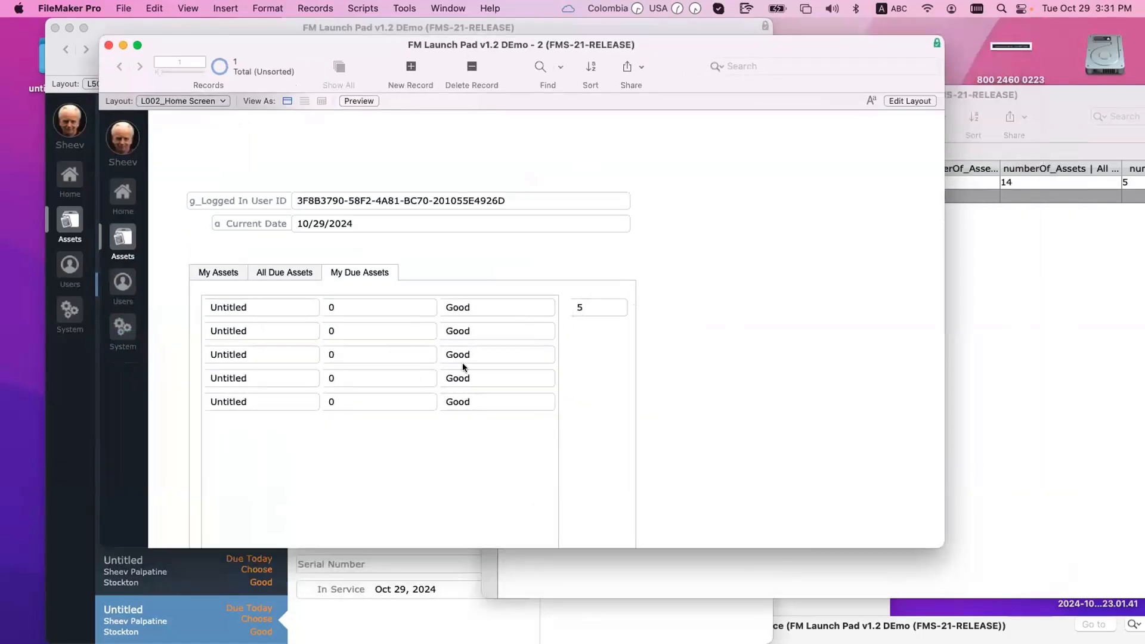
pyautogui.click(279, 272)
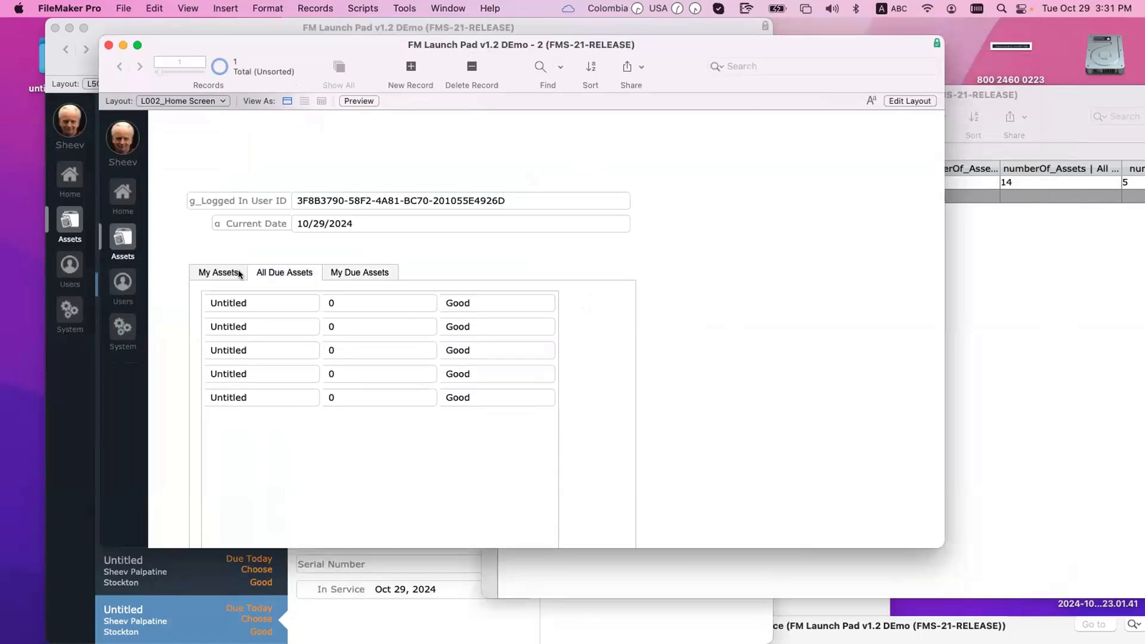
pyautogui.click(238, 273)
pyautogui.click(593, 306)
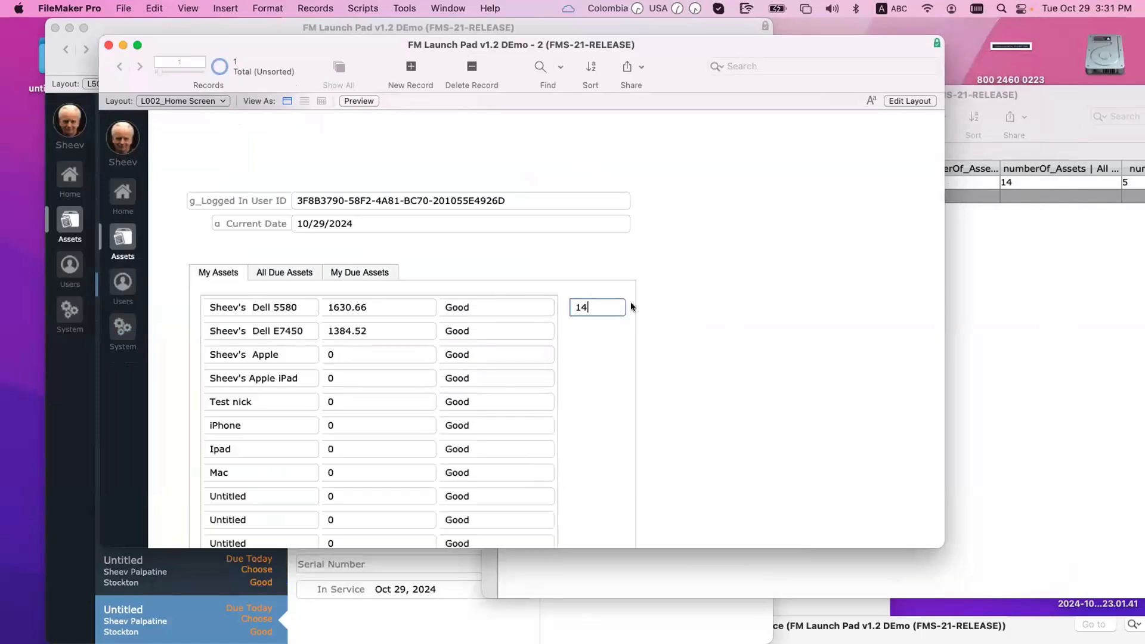
pyautogui.click(685, 304)
pyautogui.click(362, 274)
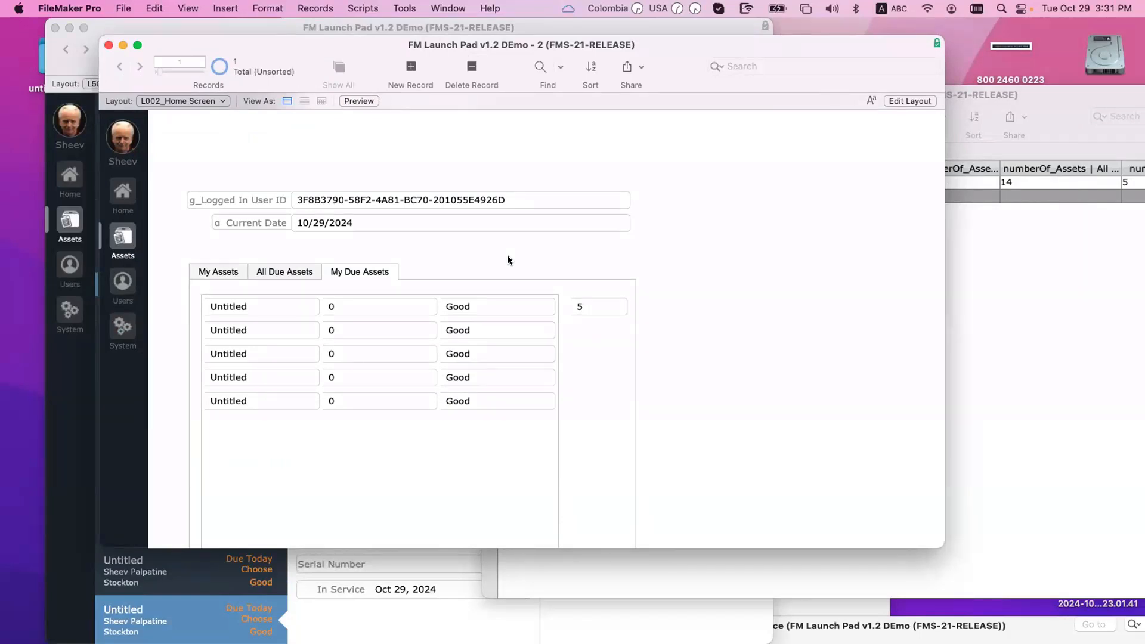
pyautogui.hotkey('ctrl', 'Up')
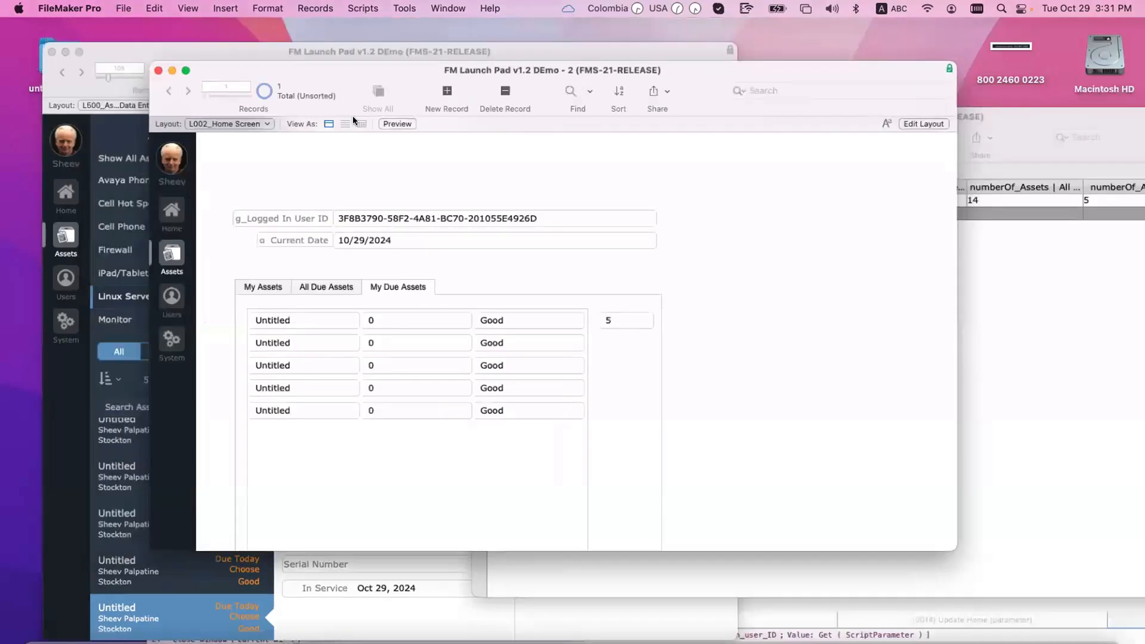
# Step: Check out the current asset to the signed-in user, picking the name via autocomplete
pyautogui.click(288, 393)
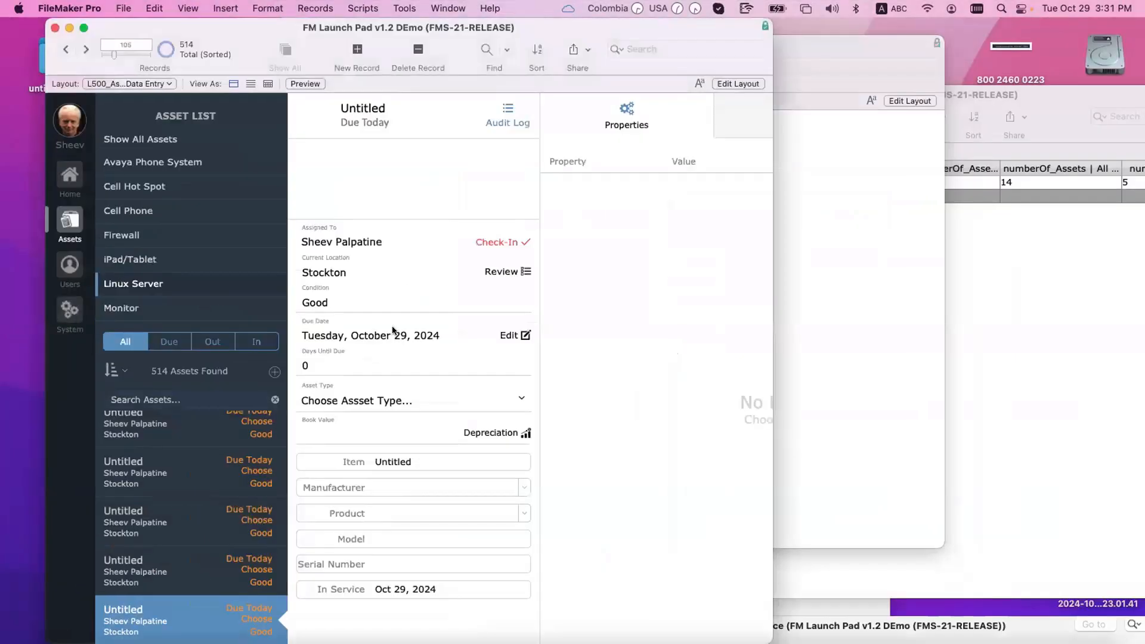
pyautogui.click(490, 243)
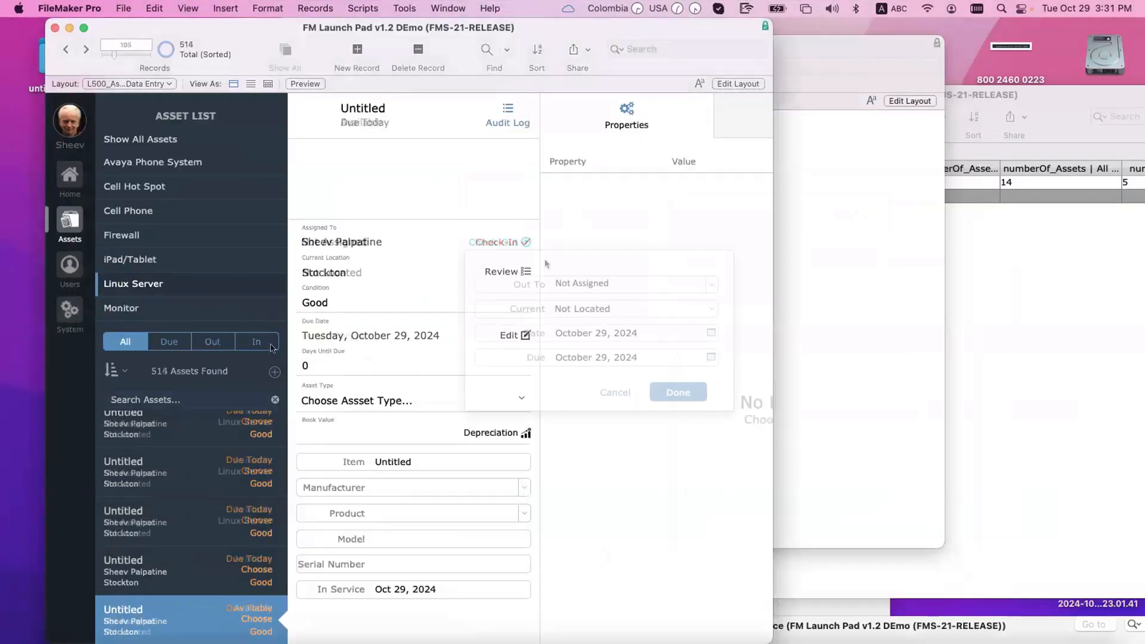
pyautogui.click(644, 287)
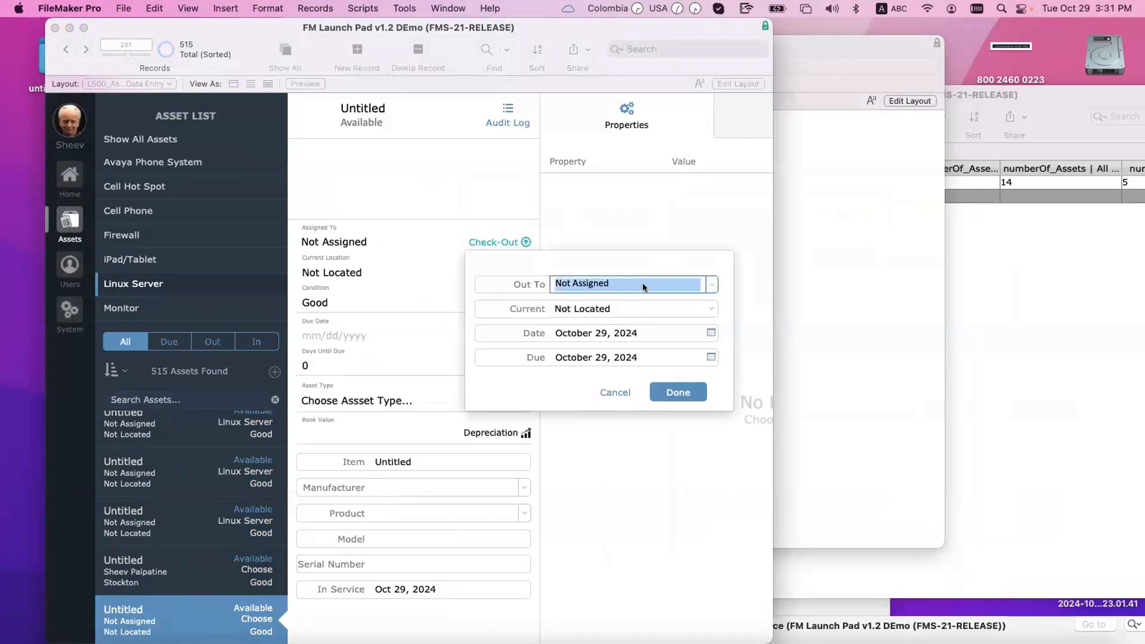
pyautogui.click(711, 284)
pyautogui.write('Shex')
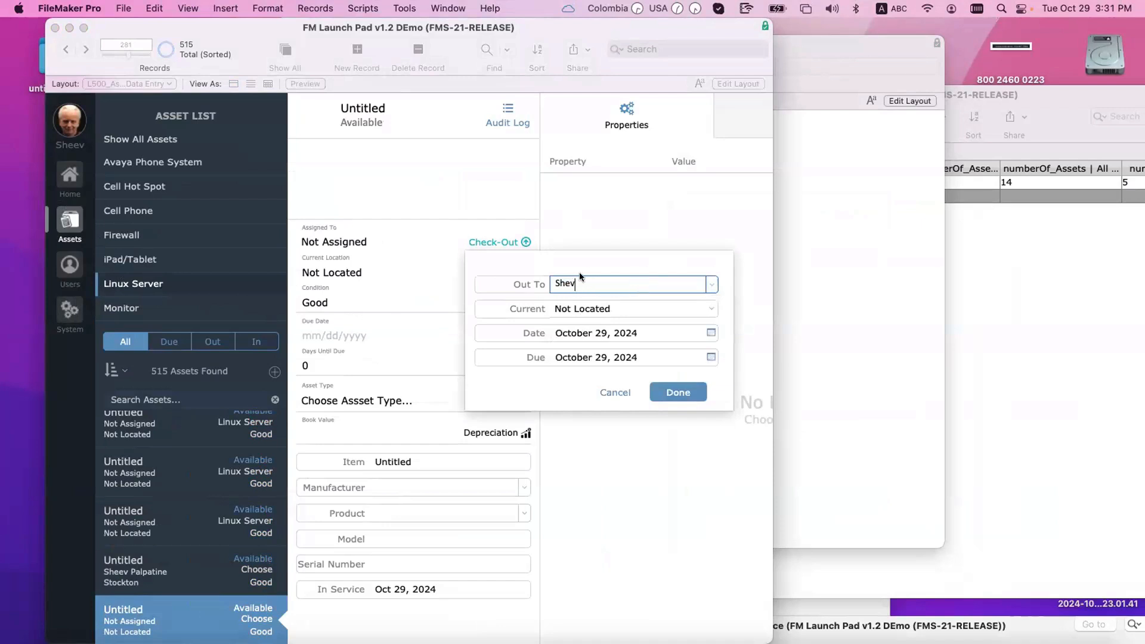
pyautogui.press('BackSpace')
pyautogui.write('ev Palpatine')
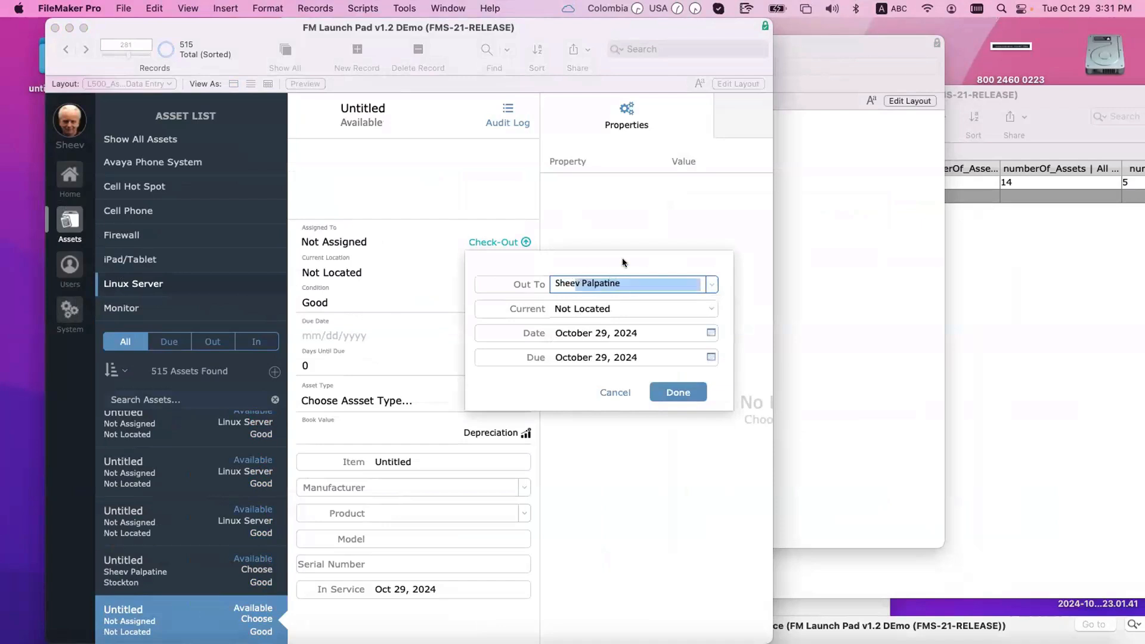
pyautogui.press('Return')
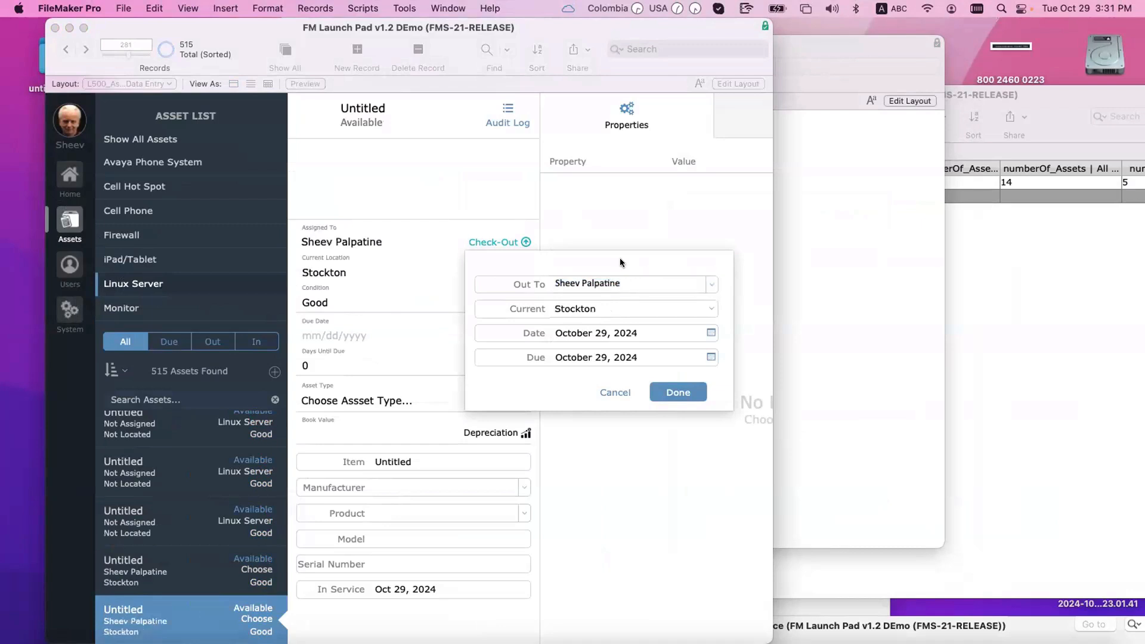
pyautogui.click(681, 395)
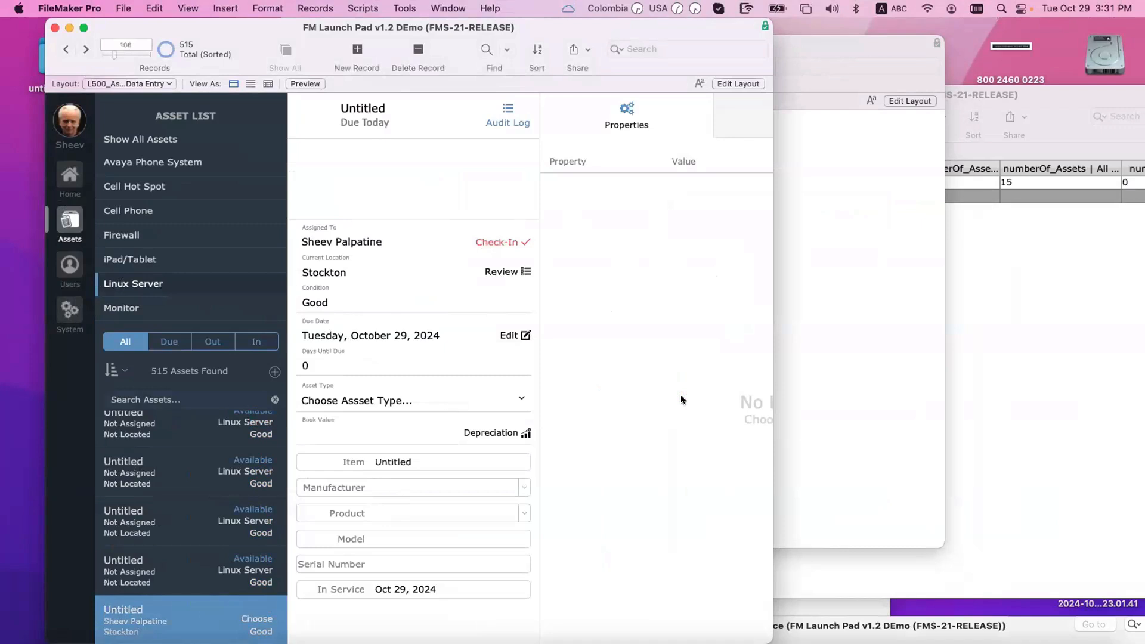
pyautogui.click(1083, 235)
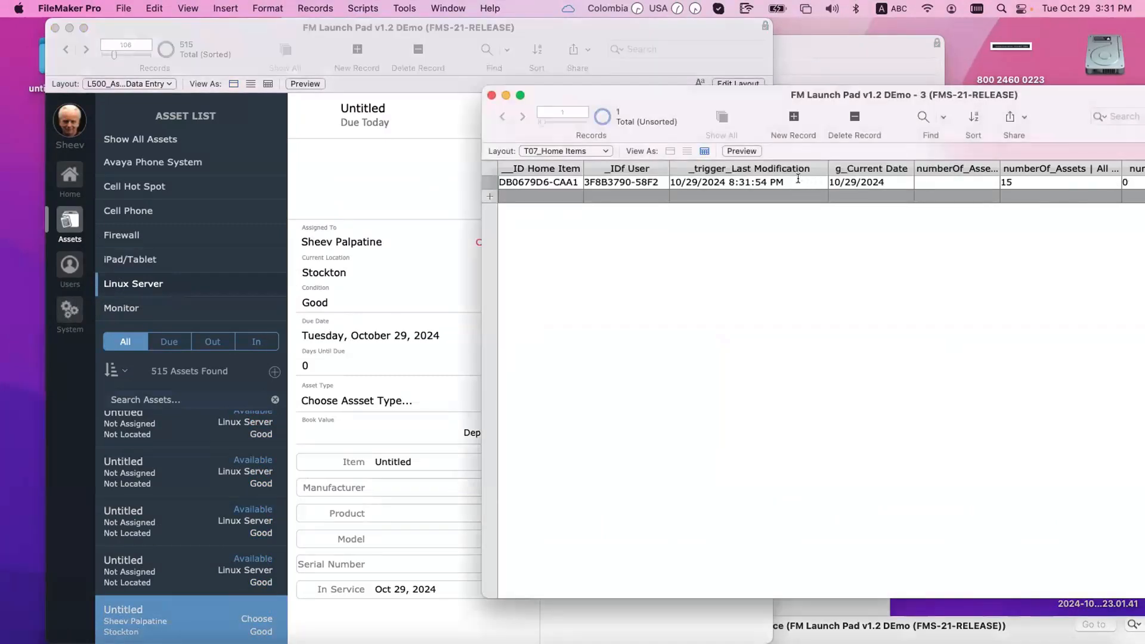
# Step: Cut and paste back the last-modification timestamp, then maximize the Home Items window
pyautogui.moveTo(661, 170); pyautogui.dragTo(605, 167)
pyautogui.press('super+x')
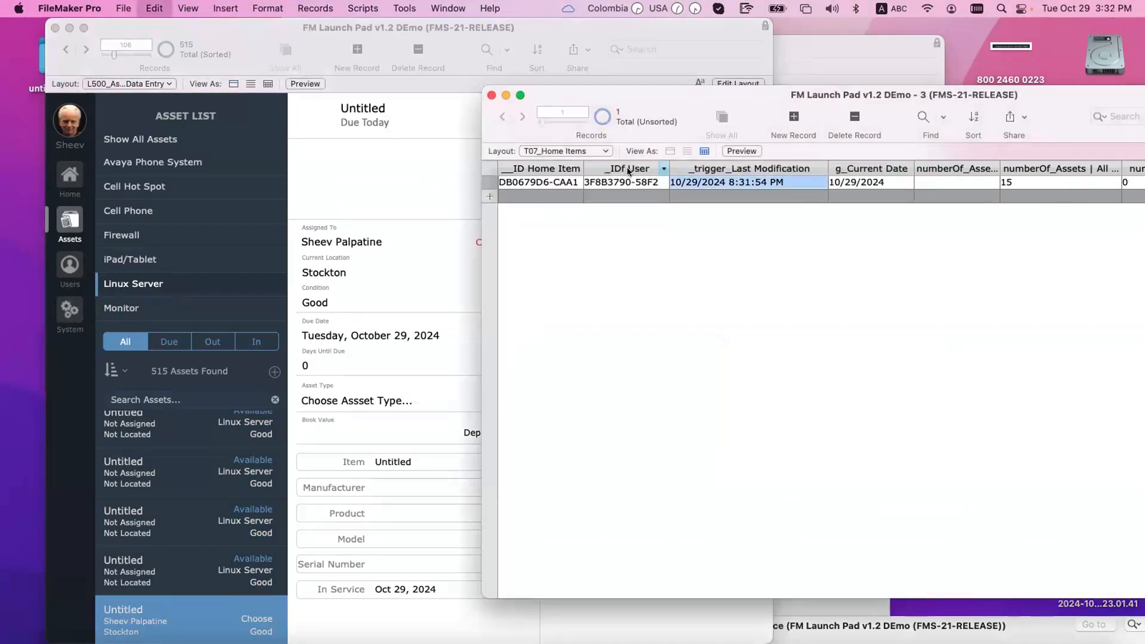
pyautogui.press('super+v')
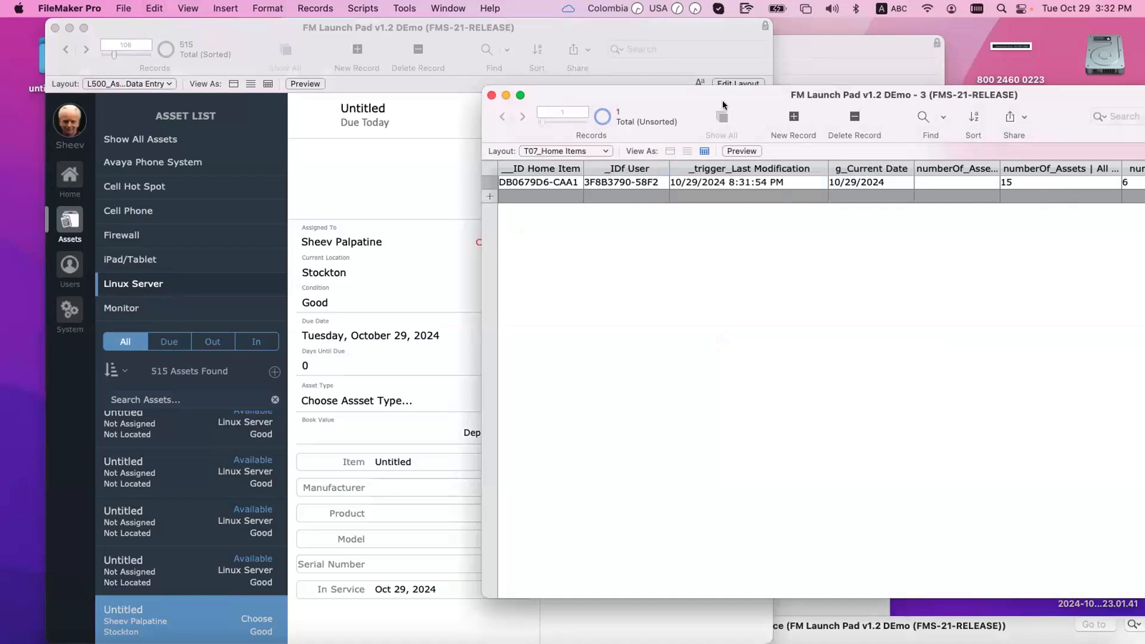
pyautogui.doubleClick(723, 101)
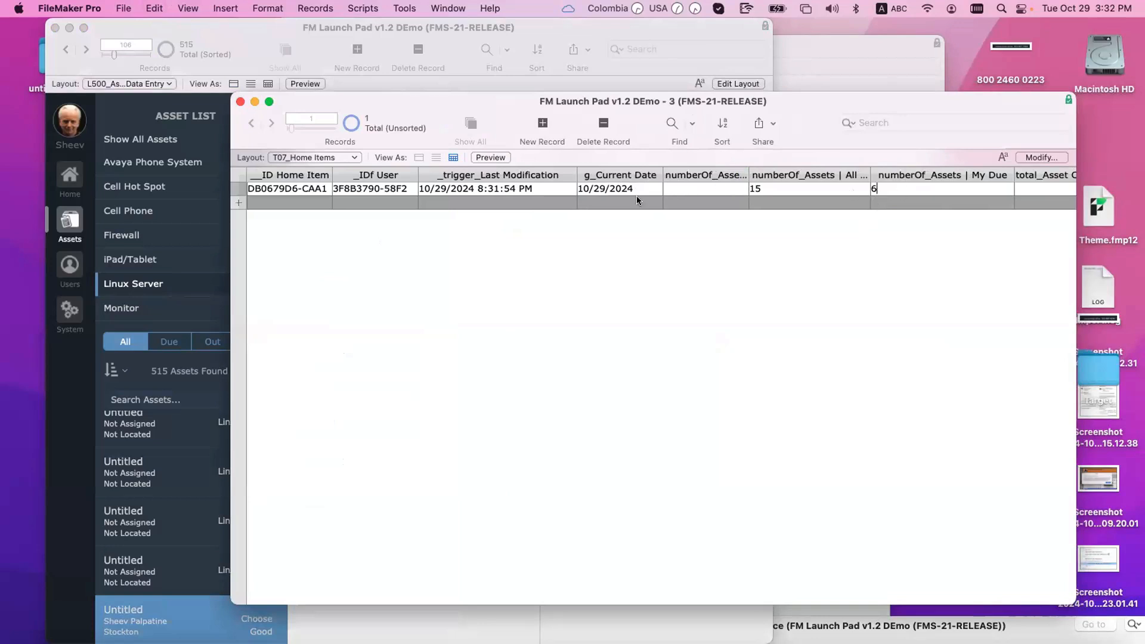
# Step: Clear the g_Current Date value and confirm the My Due count reads 0
pyautogui.press('super+shift+s')
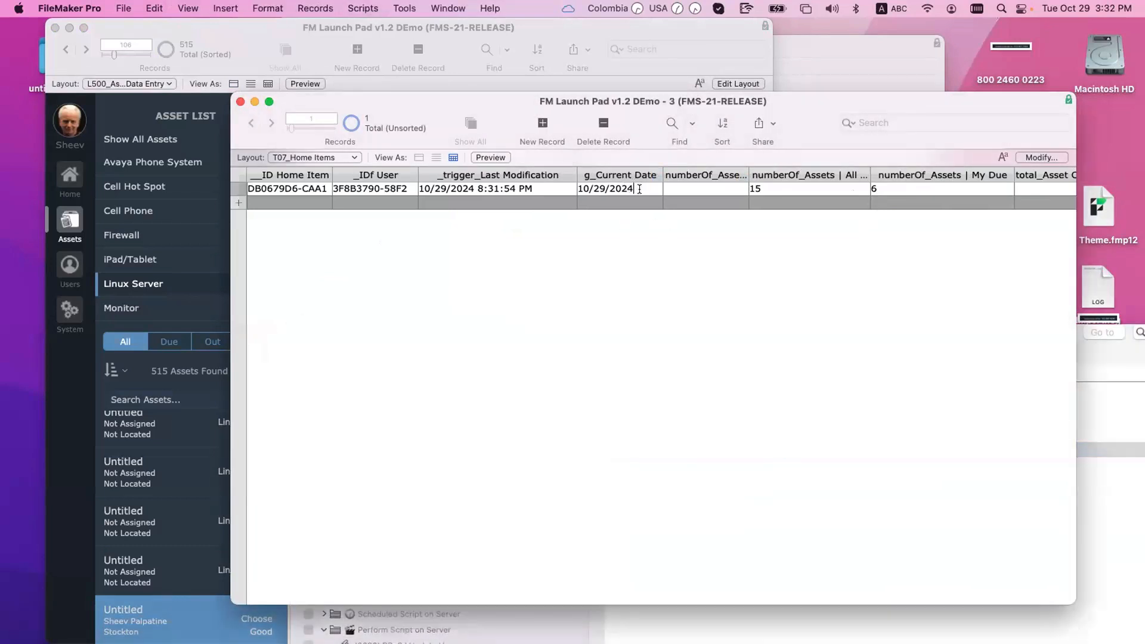
pyautogui.moveTo(637, 188); pyautogui.dragTo(582, 187)
pyautogui.press('BackSpace')
pyautogui.click(924, 190)
# Step: Bring the Script Workspace forward and open the OnFirstWindowOpen Startup trigger script
pyautogui.click(1090, 485)
pyautogui.moveTo(592, 343); pyautogui.dragTo(539, 173)
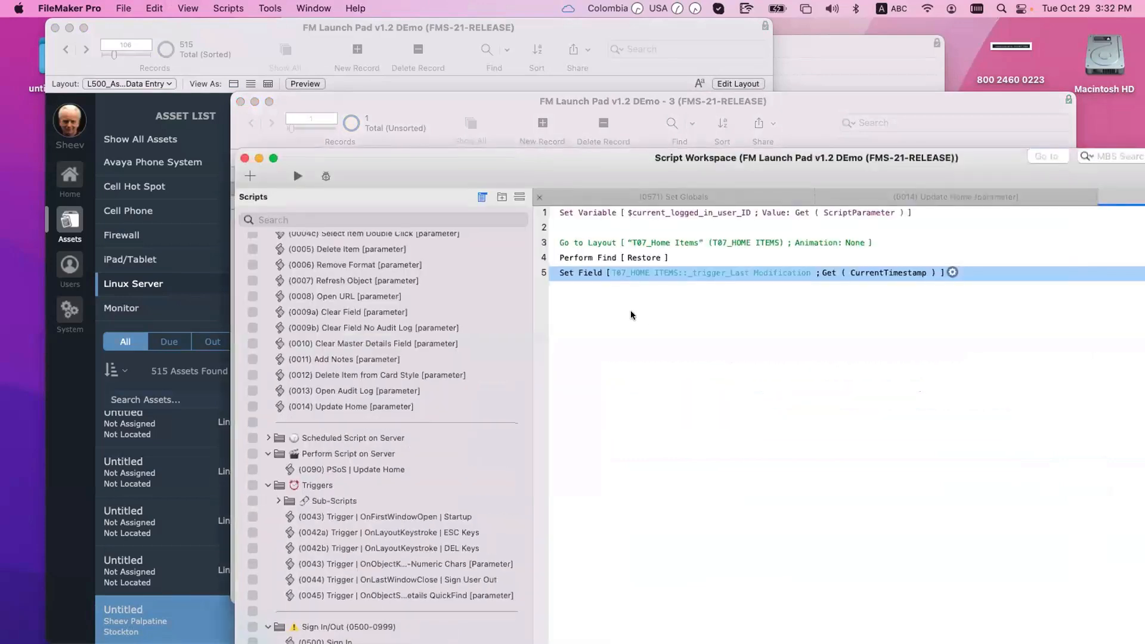
pyautogui.scroll(2, 352, 328)
pyautogui.scroll(5, 352, 328)
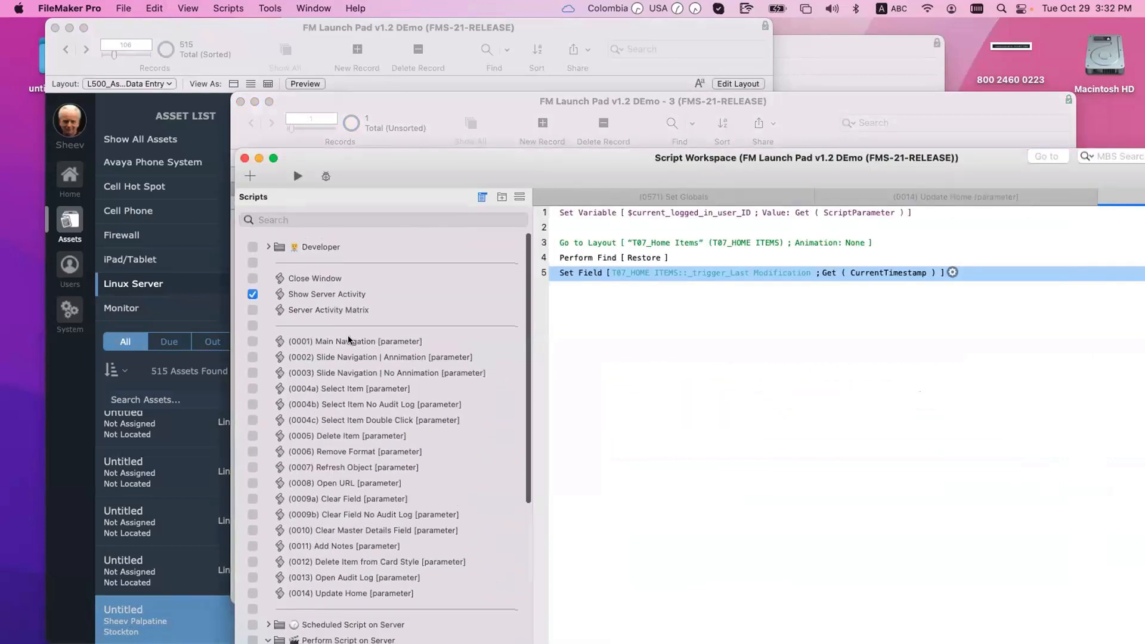
pyautogui.scroll(-5, 381, 395)
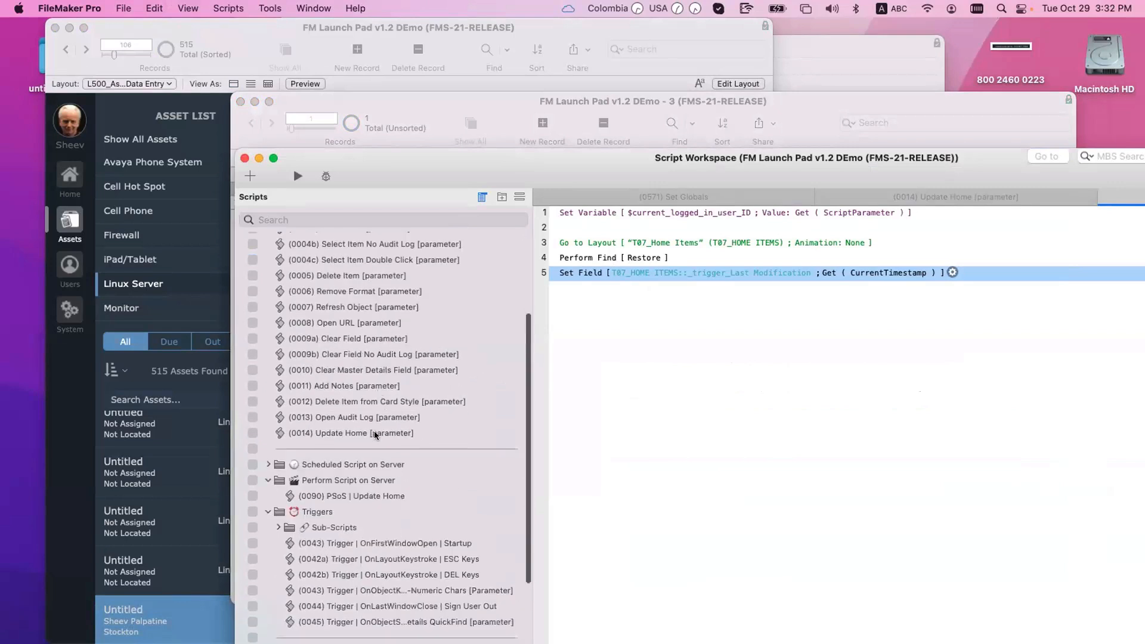
pyautogui.scroll(-4, 362, 467)
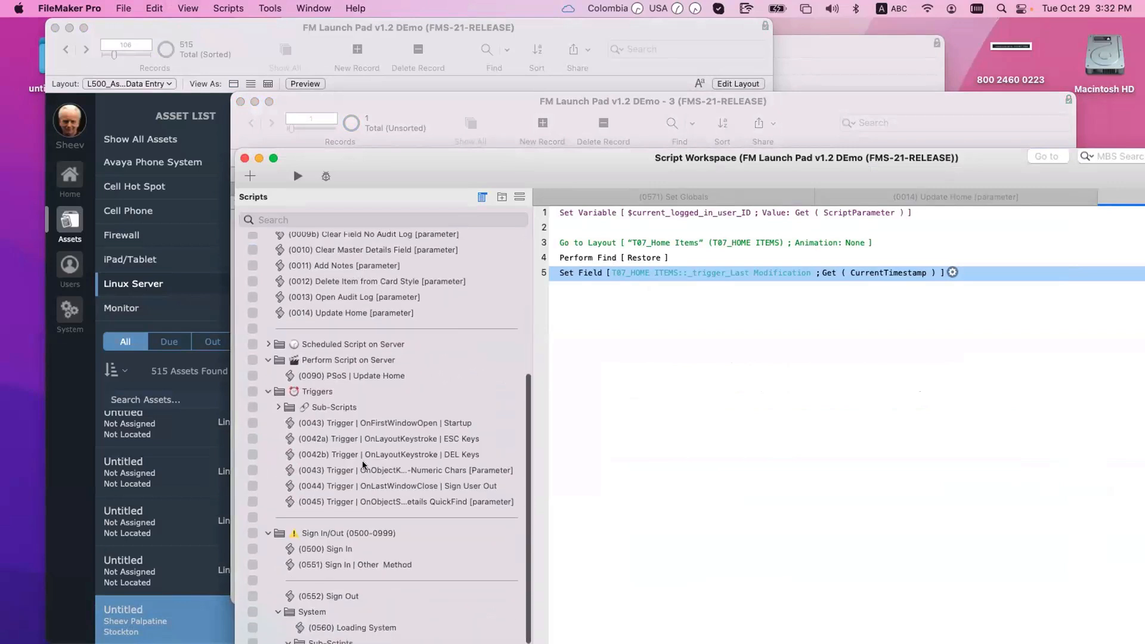
pyautogui.click(394, 423)
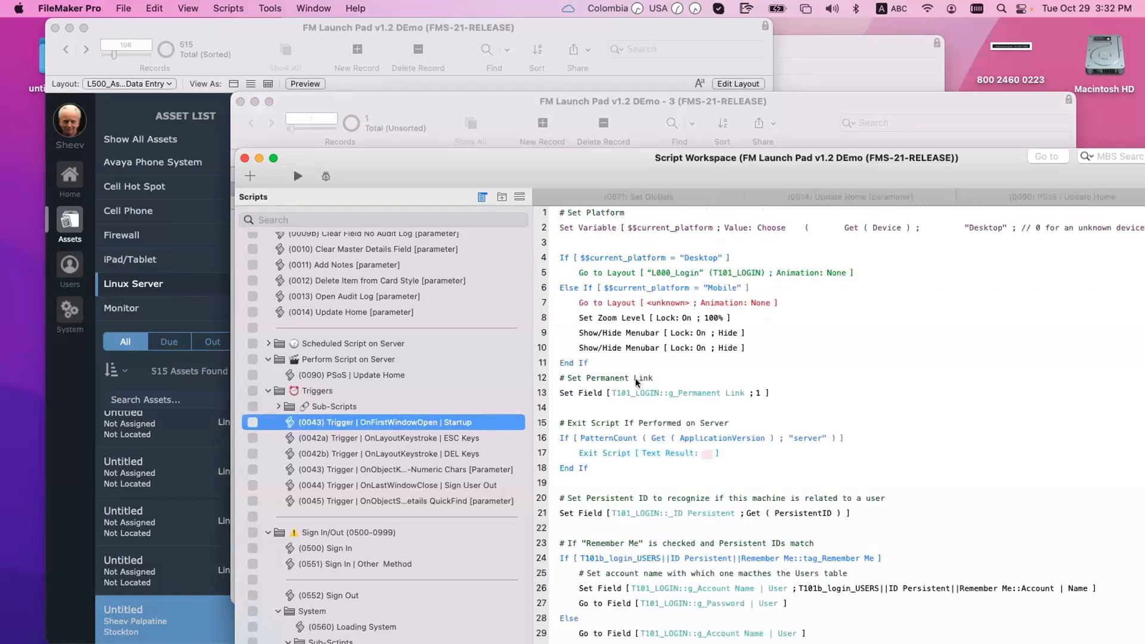
# Step: Insert a new Perform Script step after the If step on line 16
pyautogui.click(603, 453)
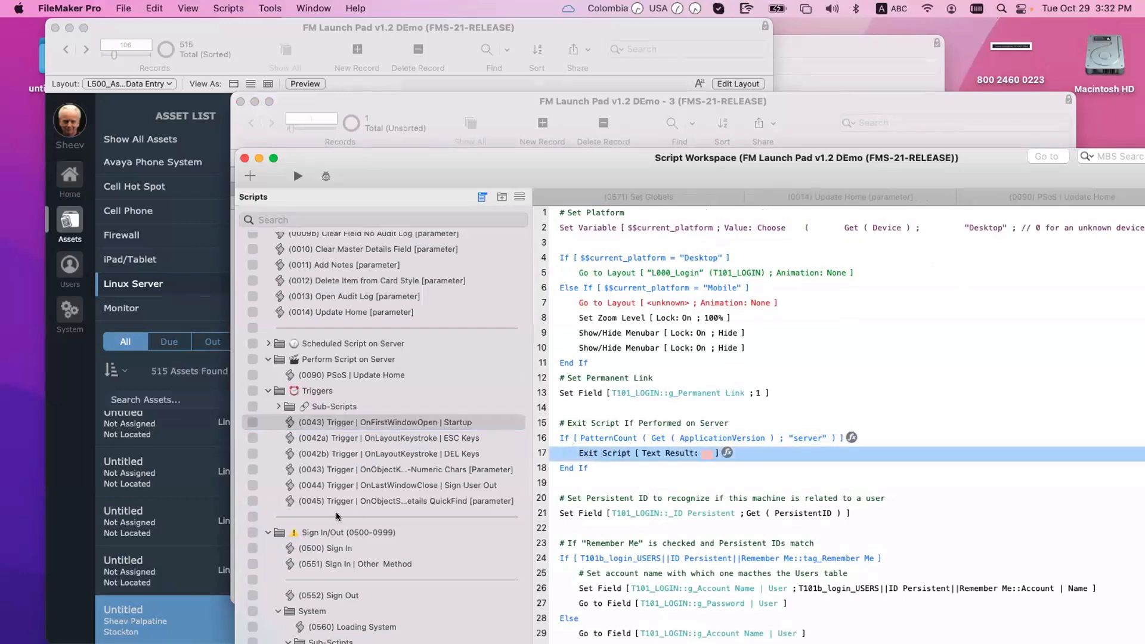
pyautogui.click(566, 440)
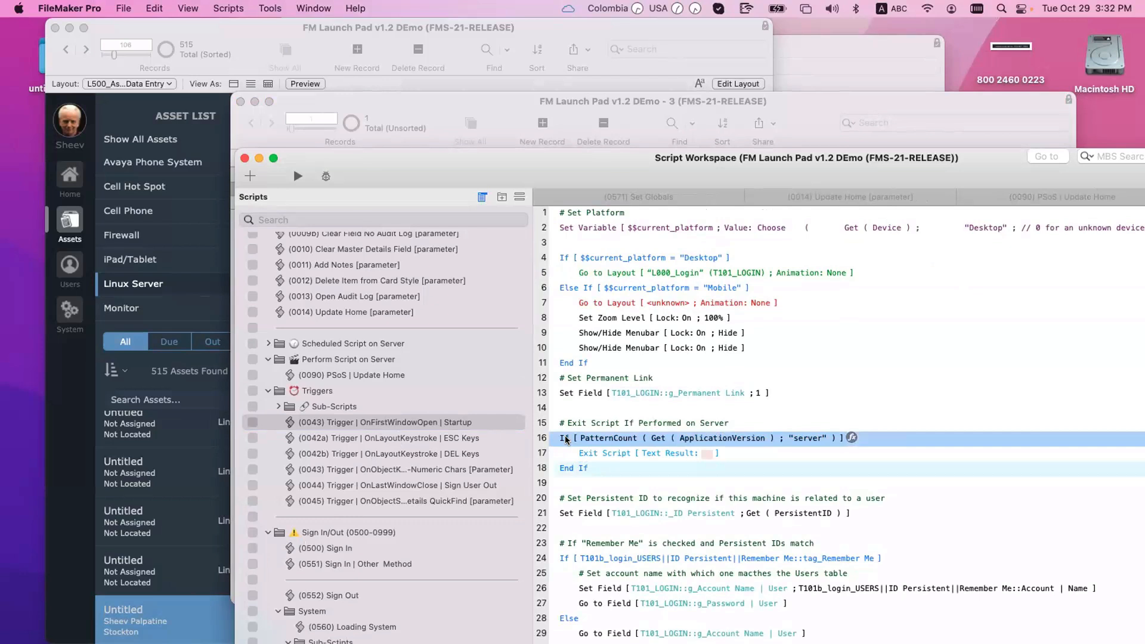
pyautogui.press('Return')
pyautogui.write('per')
pyautogui.press('Down')
pyautogui.press('Down')
pyautogui.press('Down')
pyautogui.press('Down')
pyautogui.press('Down')
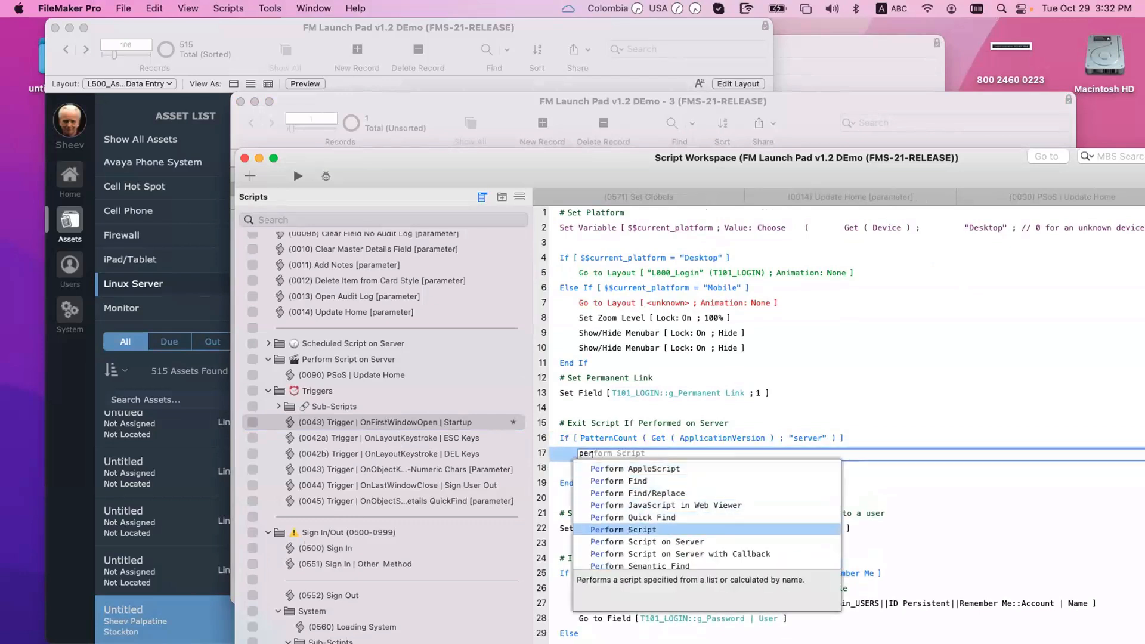
pyautogui.press('Return')
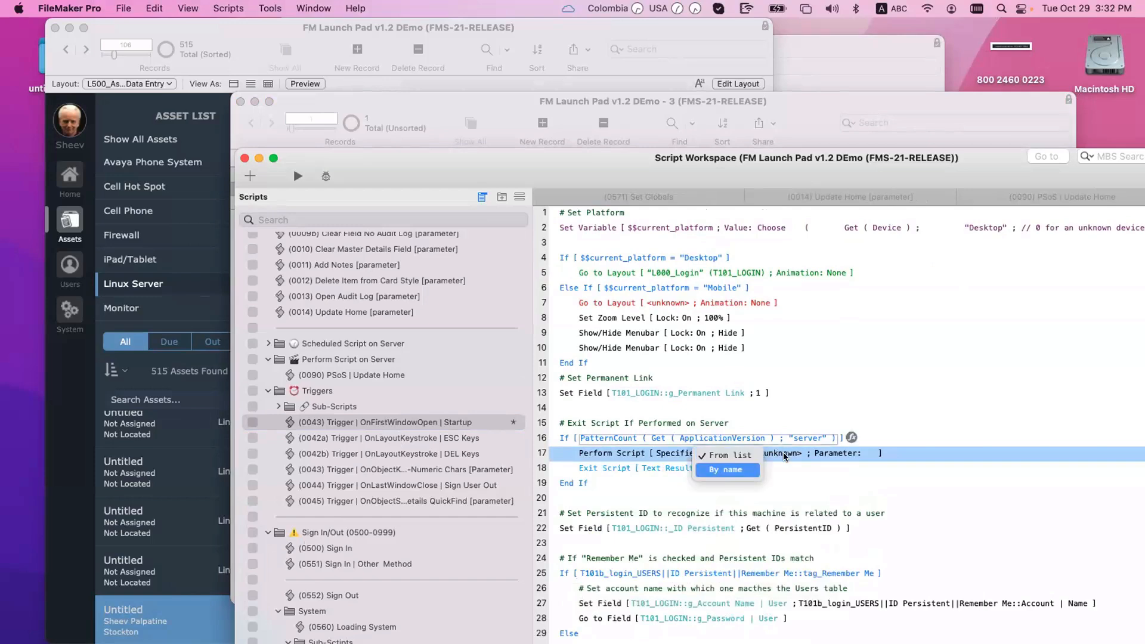
# Step: Make the new line 17 step perform (0571) Set Globals from Sign In/Out > System > Sub-Scipts
pyautogui.click(788, 454)
pyautogui.scroll(-10, 557, 397)
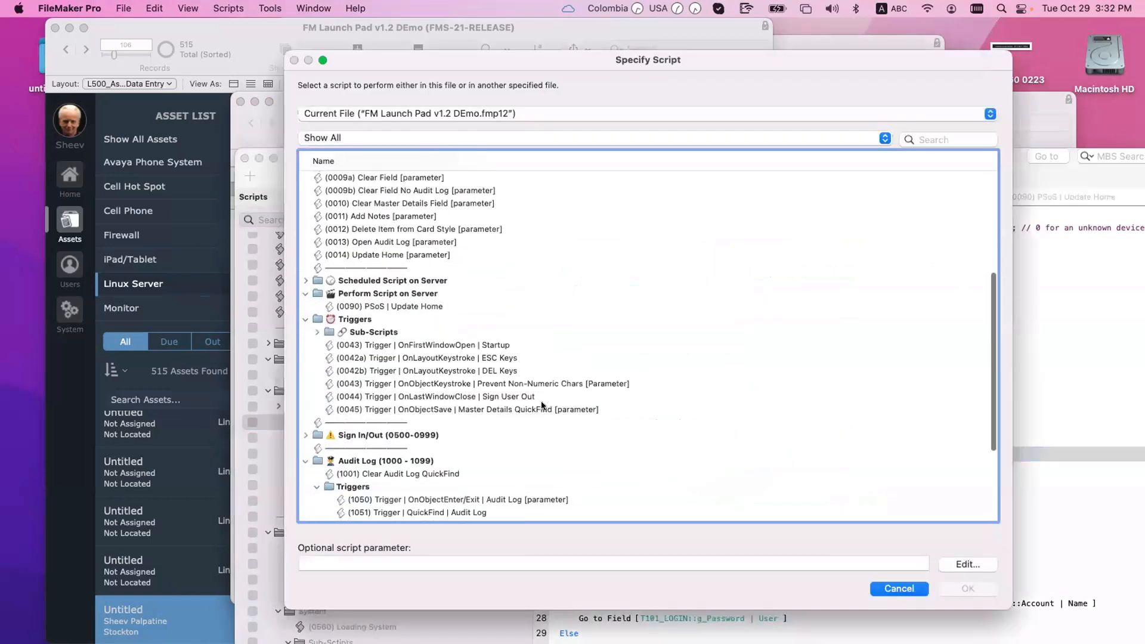
pyautogui.click(305, 401)
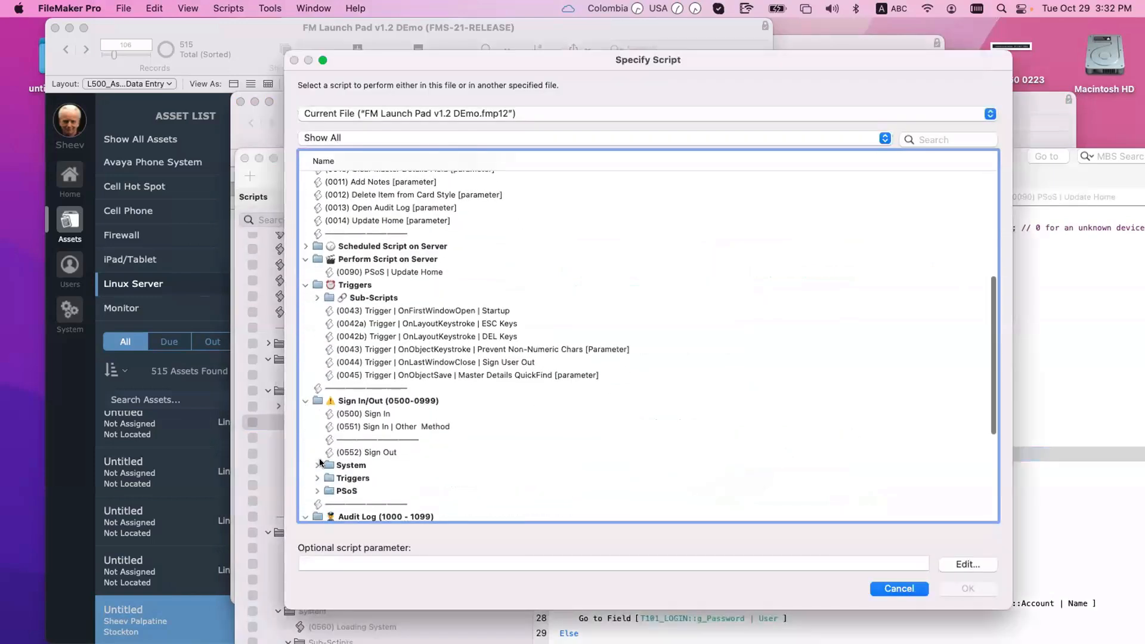
pyautogui.click(317, 465)
pyautogui.scroll(-2, 327, 475)
pyautogui.click(327, 461)
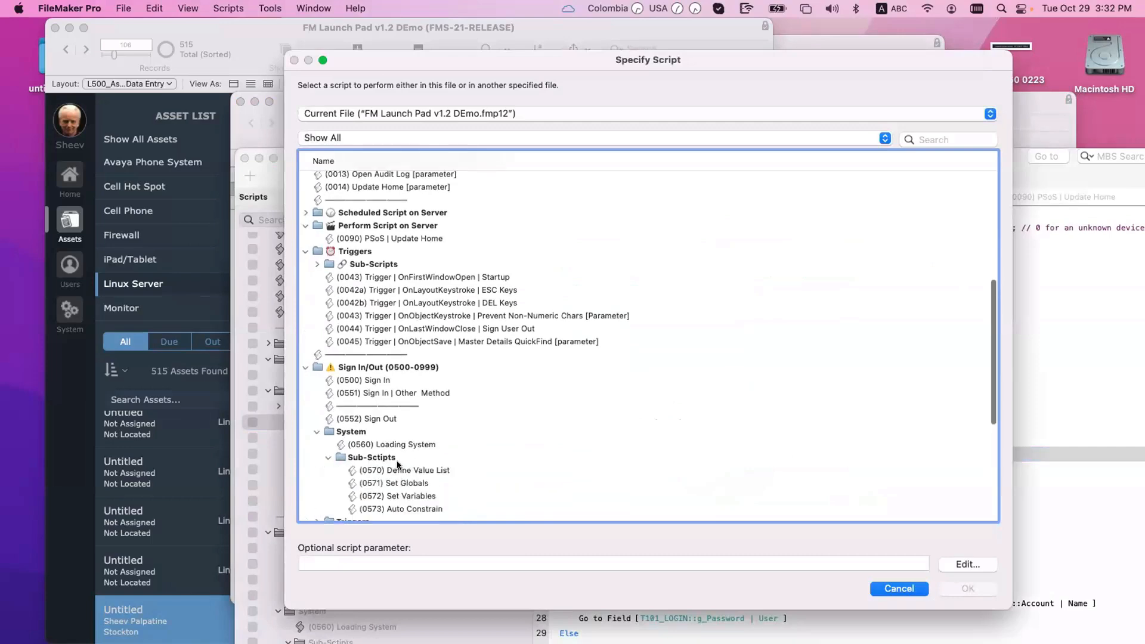
pyautogui.scroll(-3, 434, 464)
pyautogui.doubleClick(431, 439)
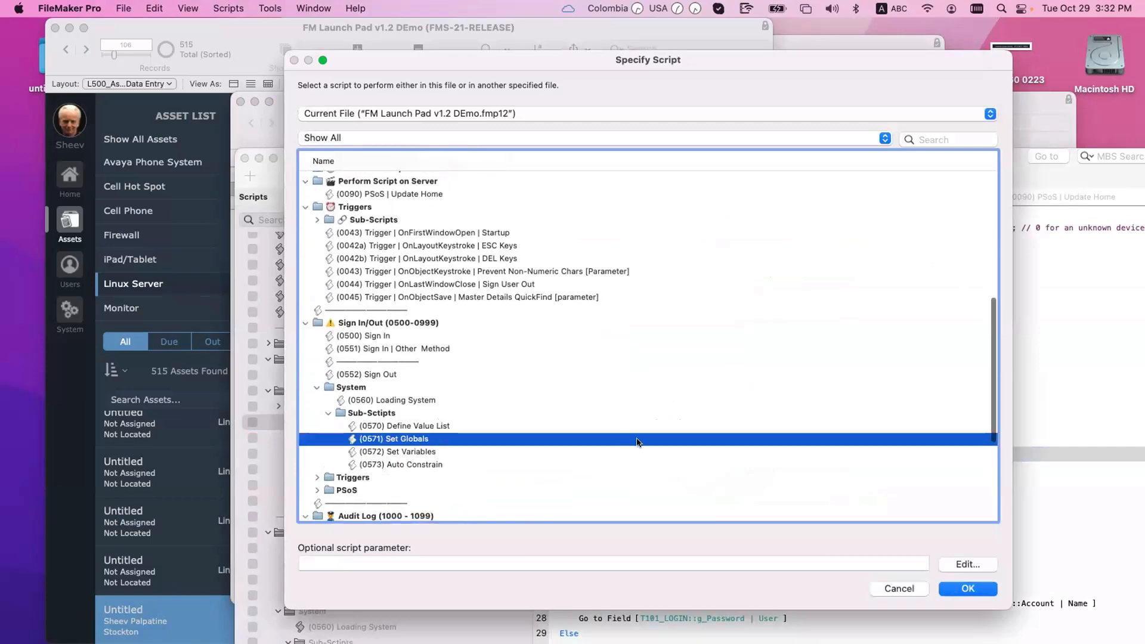
pyautogui.click(719, 470)
# Step: Set the duplicated line 18 Perform Script step to (0572) Set Variables
pyautogui.click(719, 470)
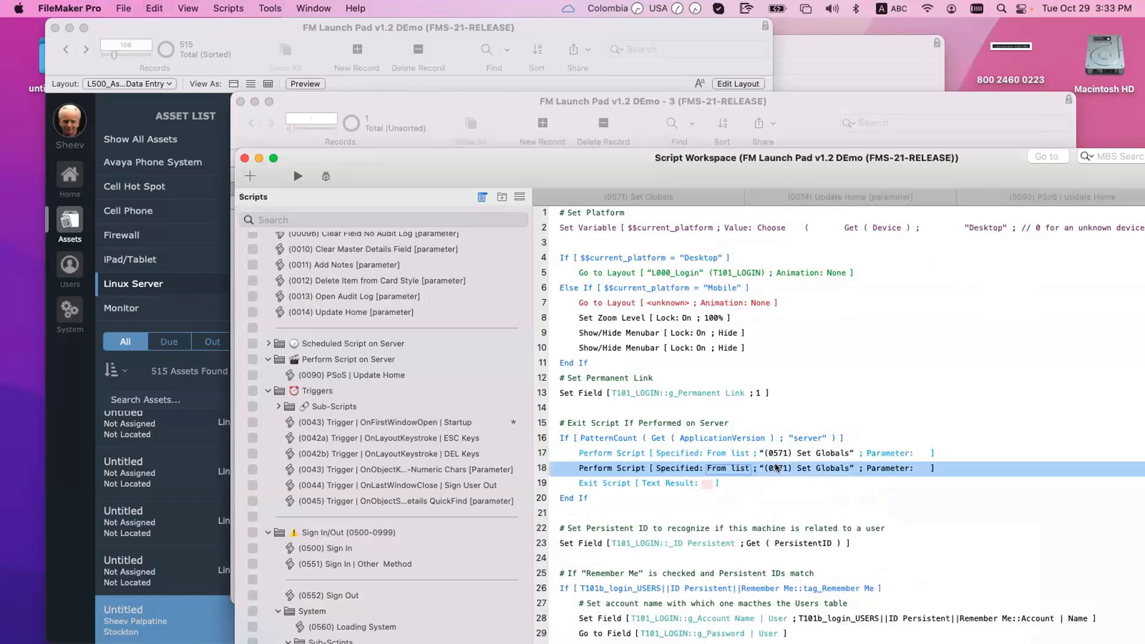
pyautogui.click(719, 470)
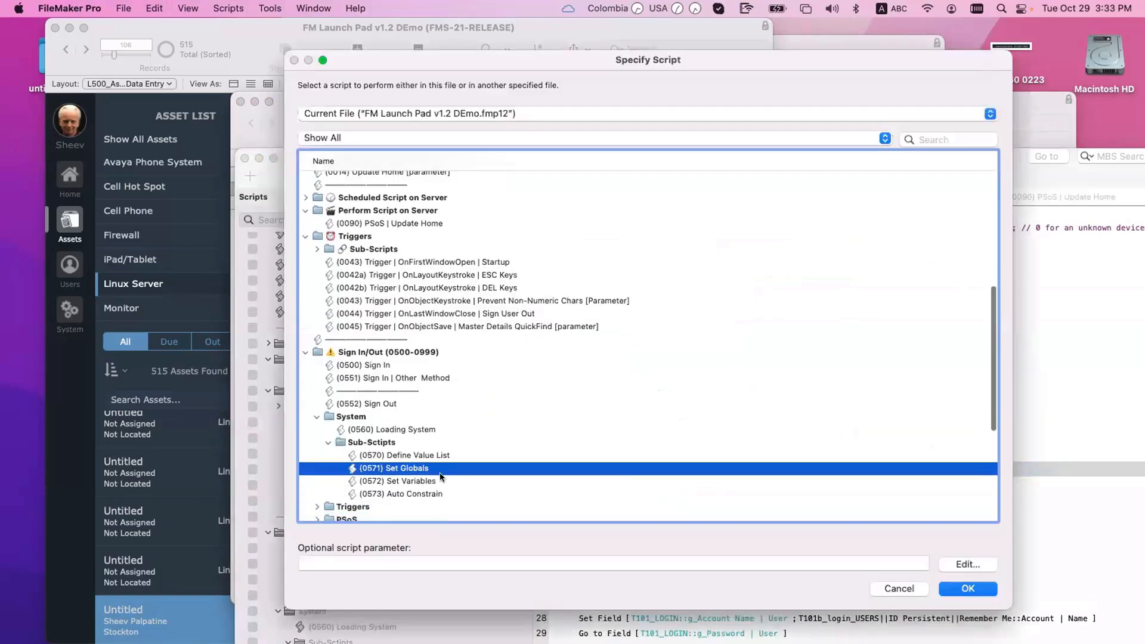
pyautogui.doubleClick(440, 478)
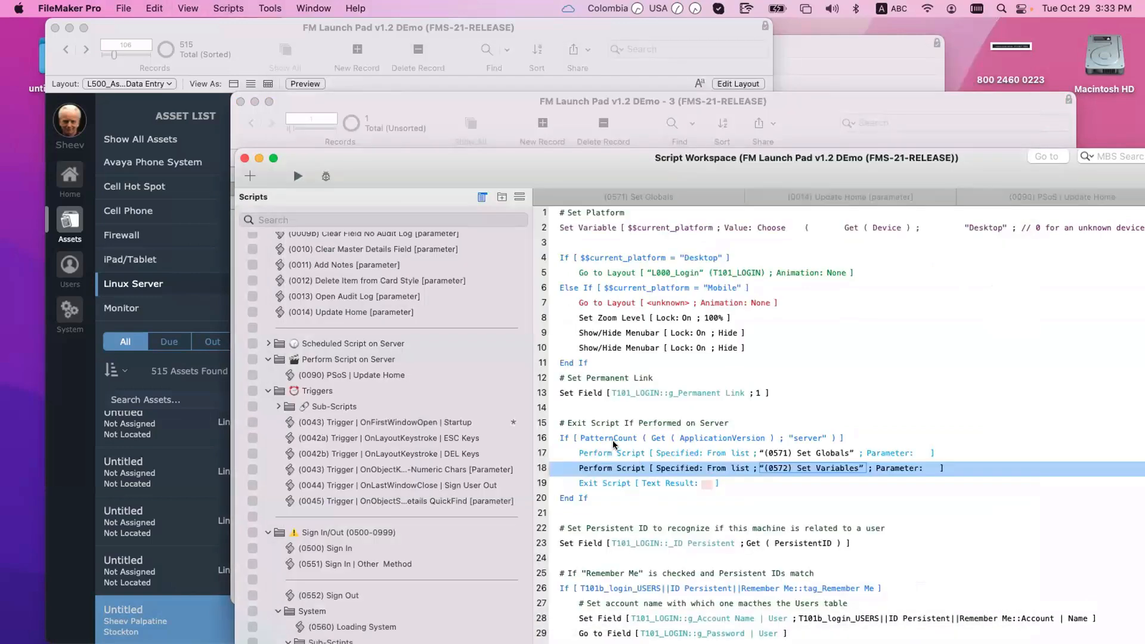
# Step: Review the server branch steps through Exit Script and open the (0500) Sign In script
pyautogui.click(557, 437)
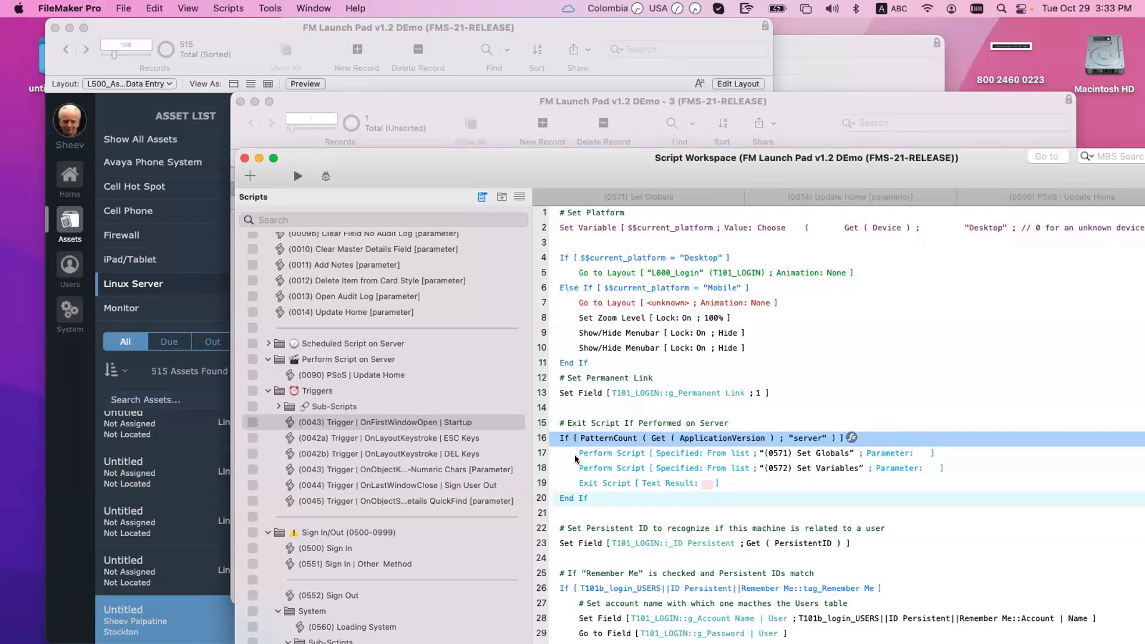
pyautogui.moveTo(593, 468); pyautogui.dragTo(633, 456)
pyautogui.click(596, 482)
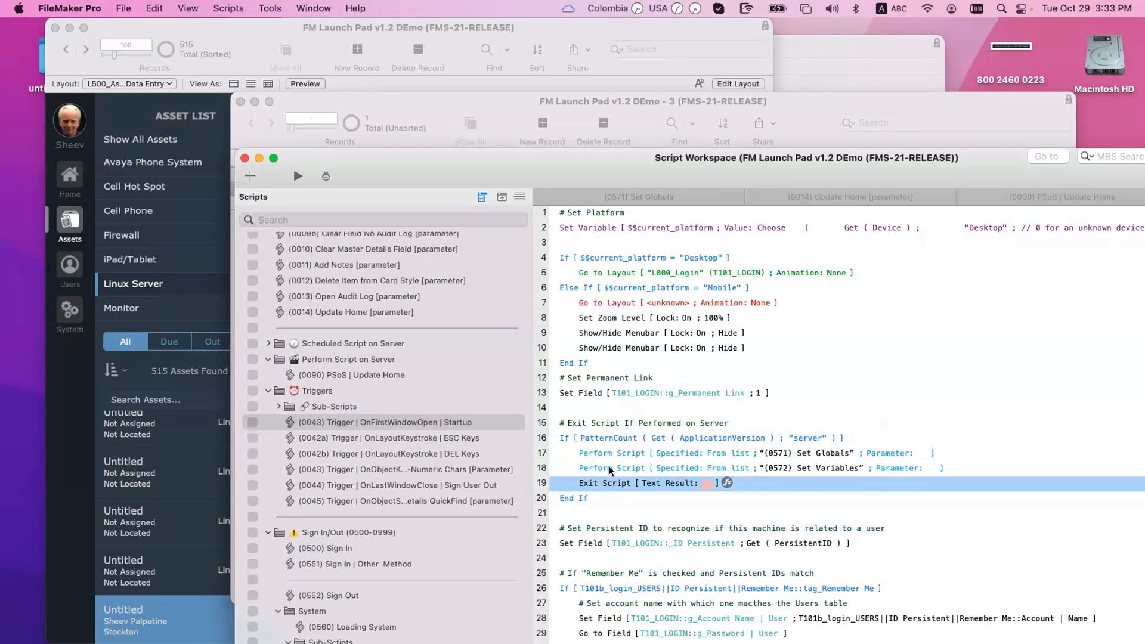
pyautogui.click(349, 549)
# Step: Open the (0571) Set Globals script to view its steps
pyautogui.scroll(-2, 350, 554)
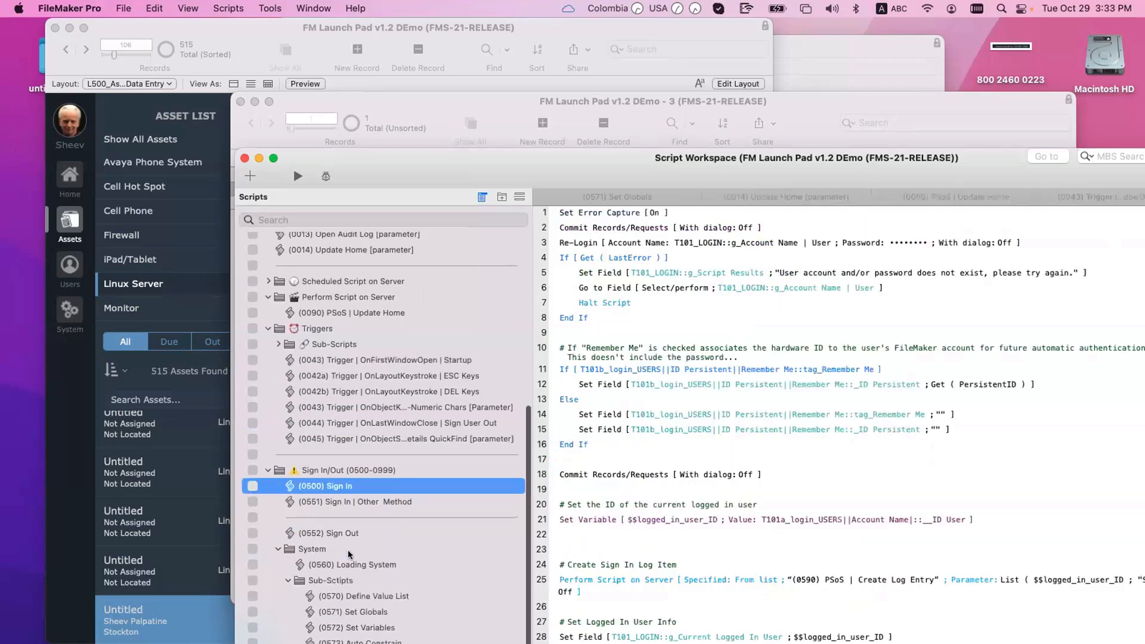
pyautogui.scroll(-2, 349, 554)
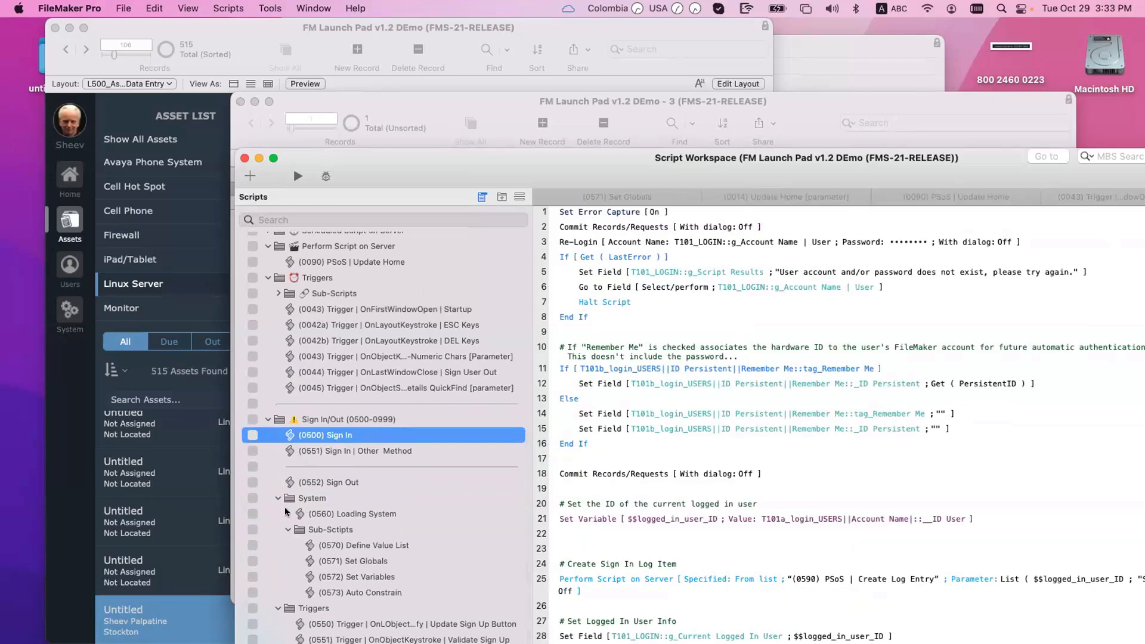
pyautogui.click(376, 561)
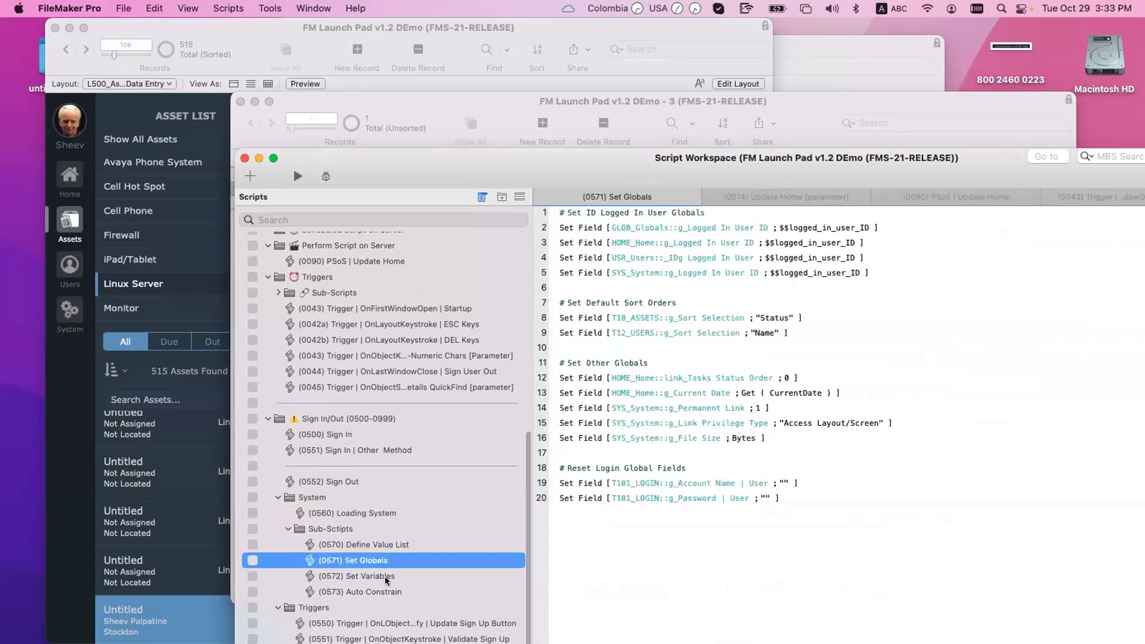
pyautogui.scroll(-1, 385, 580)
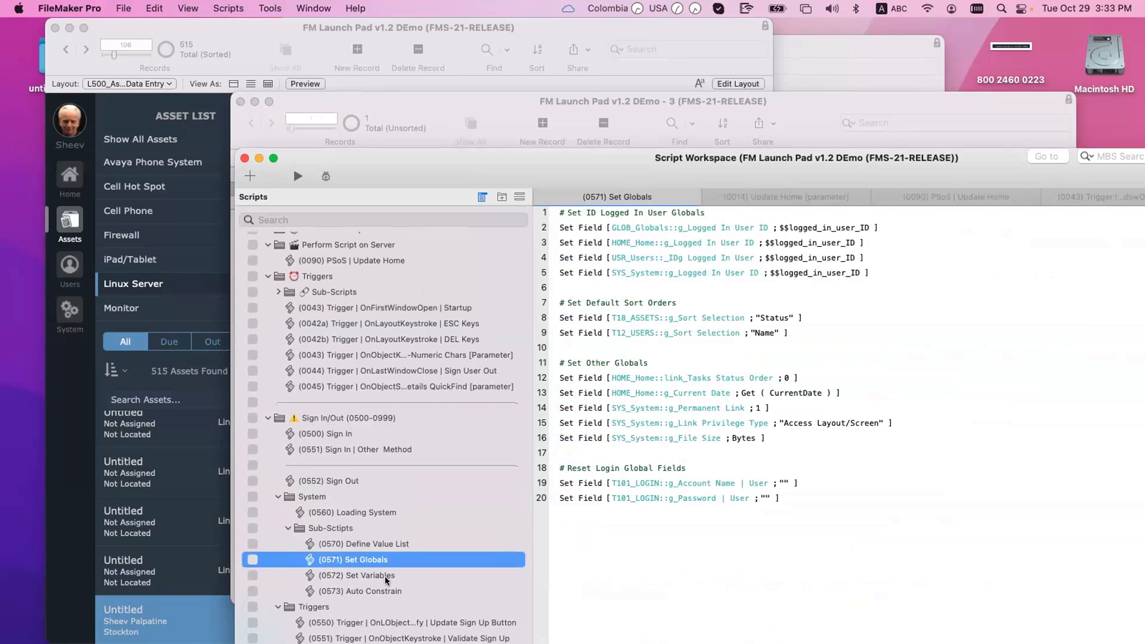
# Step: Return to the Startup trigger script and move the workspace aside, sliding Home Items right
pyautogui.click(471, 309)
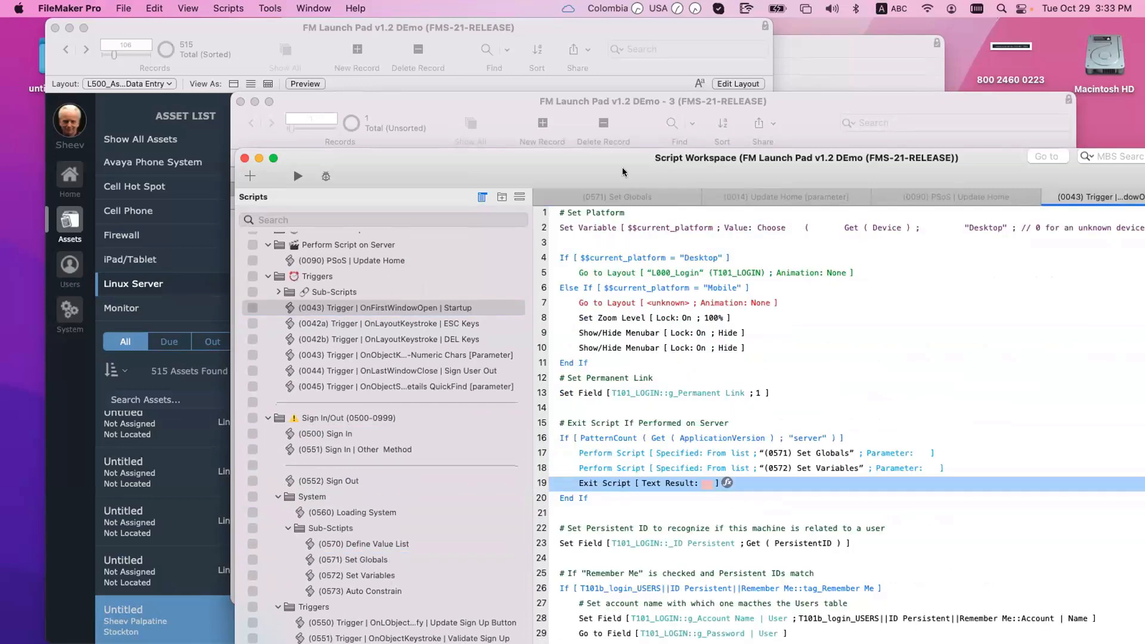
pyautogui.moveTo(606, 172); pyautogui.dragTo(930, 624)
pyautogui.moveTo(536, 109); pyautogui.dragTo(805, 99)
# Step: Create a new asset record and check it out to the autocompleted user
pyautogui.click(341, 244)
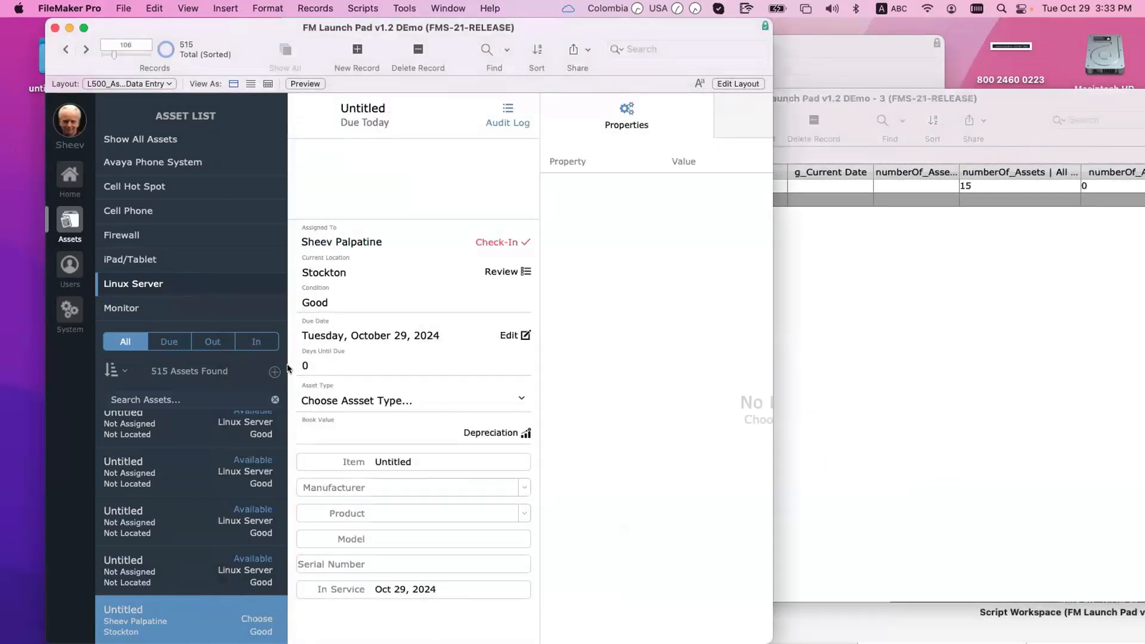
pyautogui.click(508, 243)
pyautogui.click(513, 241)
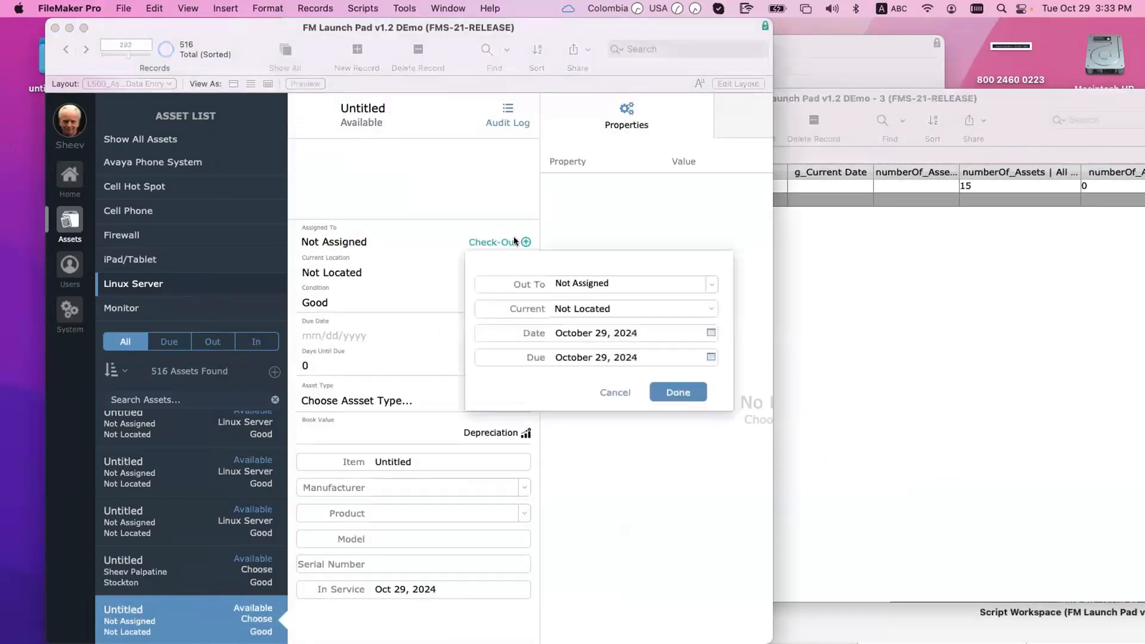
pyautogui.click(670, 276)
pyautogui.write('sheev Palpatine')
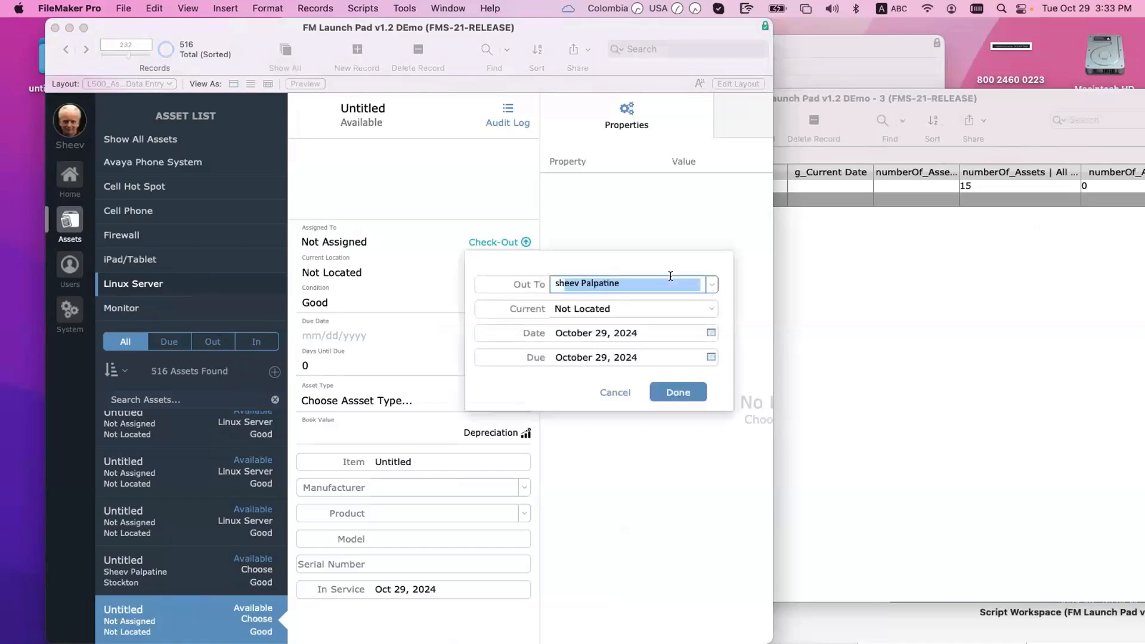
pyautogui.press('Return')
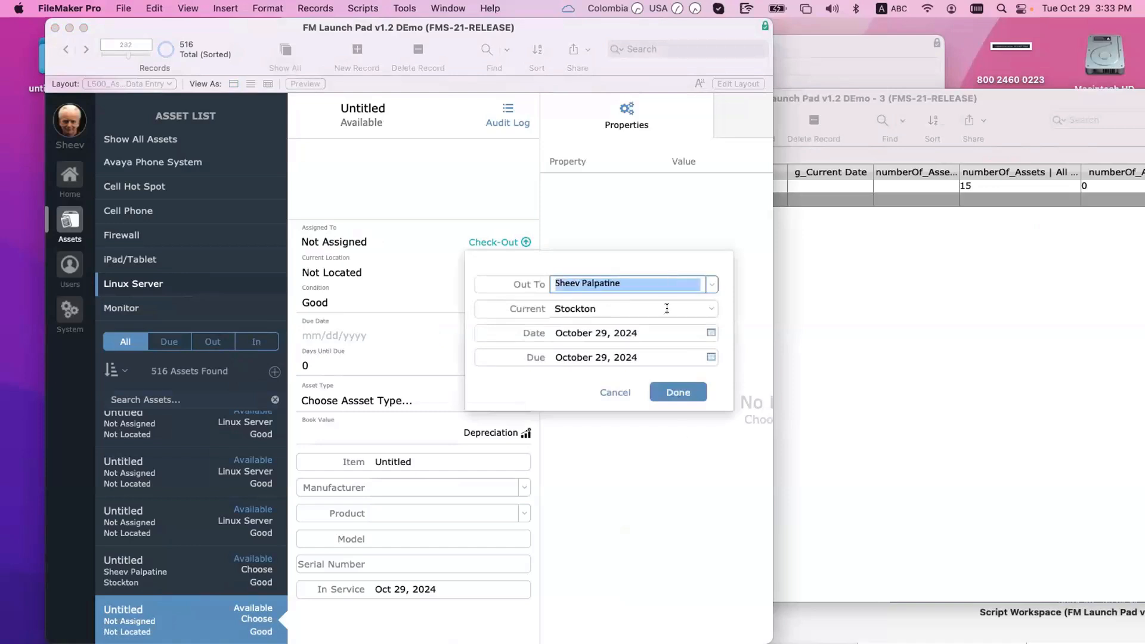
pyautogui.click(677, 392)
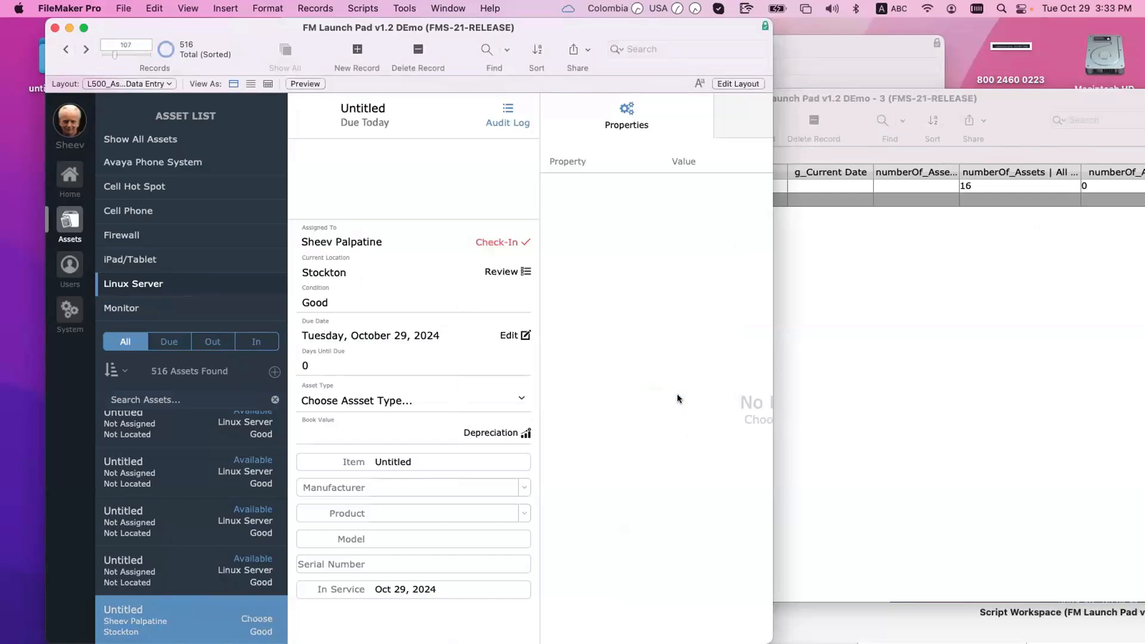
# Step: In Script Workspace, select the line 17–18 Perform Script steps and open referenced Set Globals
pyautogui.press('super+shift+s')
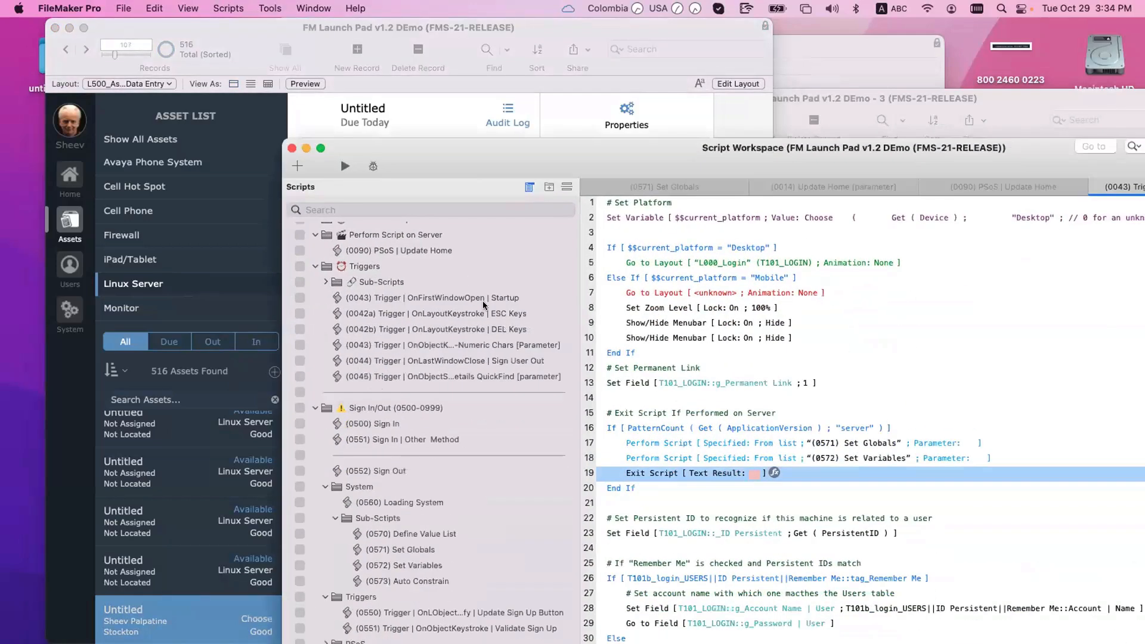
pyautogui.click(680, 444)
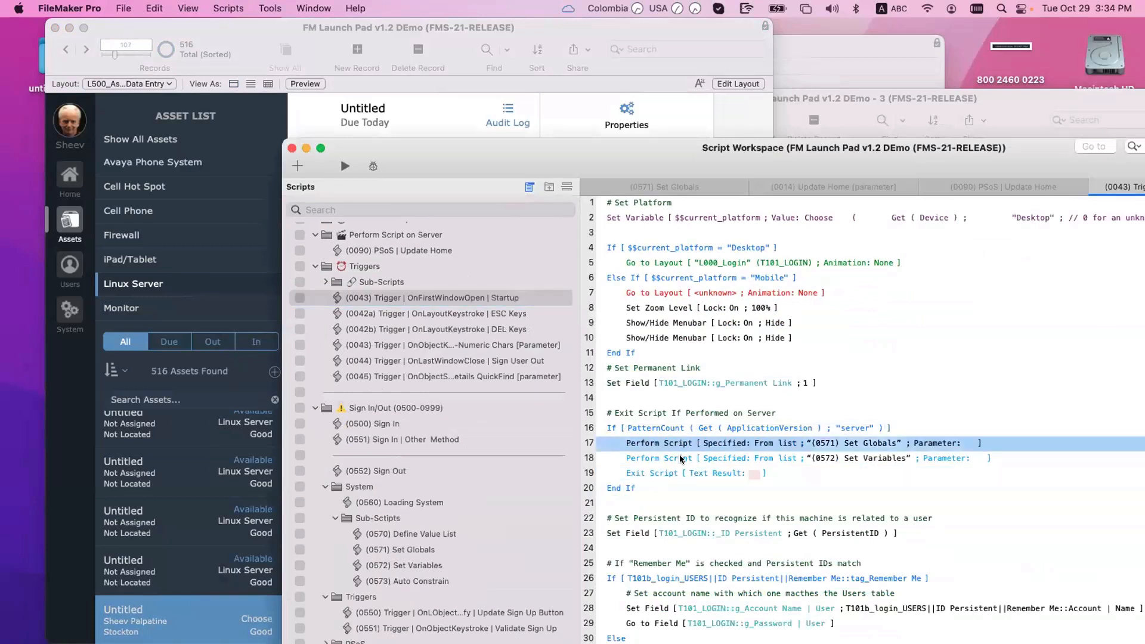
pyautogui.keyDown('shift'); pyautogui.click(679, 458); pyautogui.keyUp('shift')
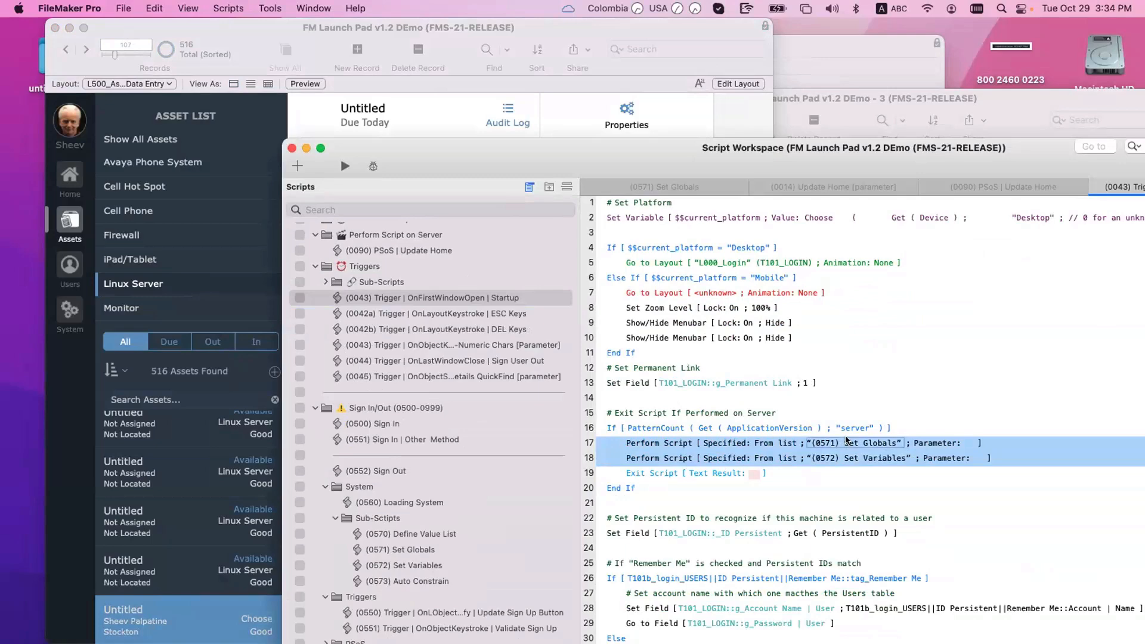
pyautogui.click(846, 442)
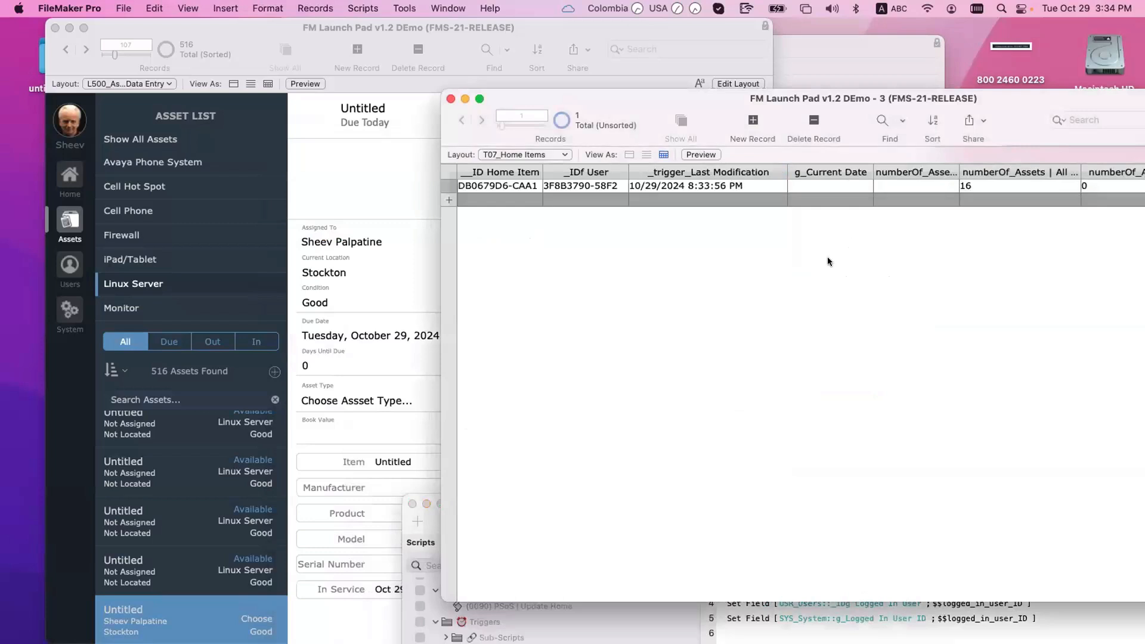
# Step: Create another new asset and check it out to the user by full name
pyautogui.moveTo(735, 101); pyautogui.dragTo(859, 70)
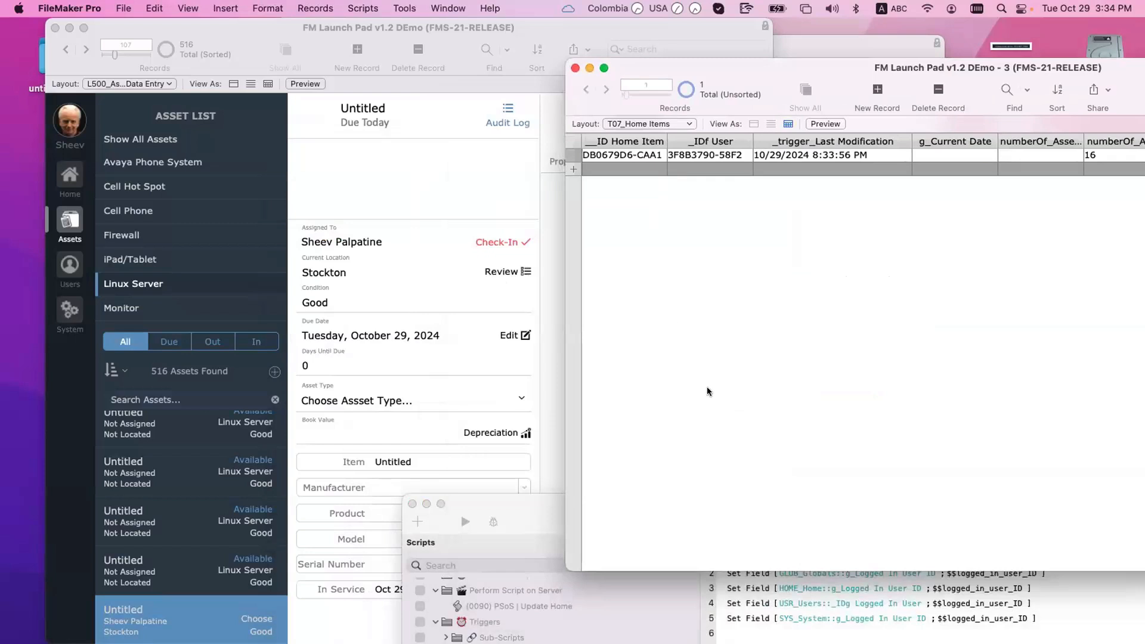
pyautogui.hscroll(2, 650, 421)
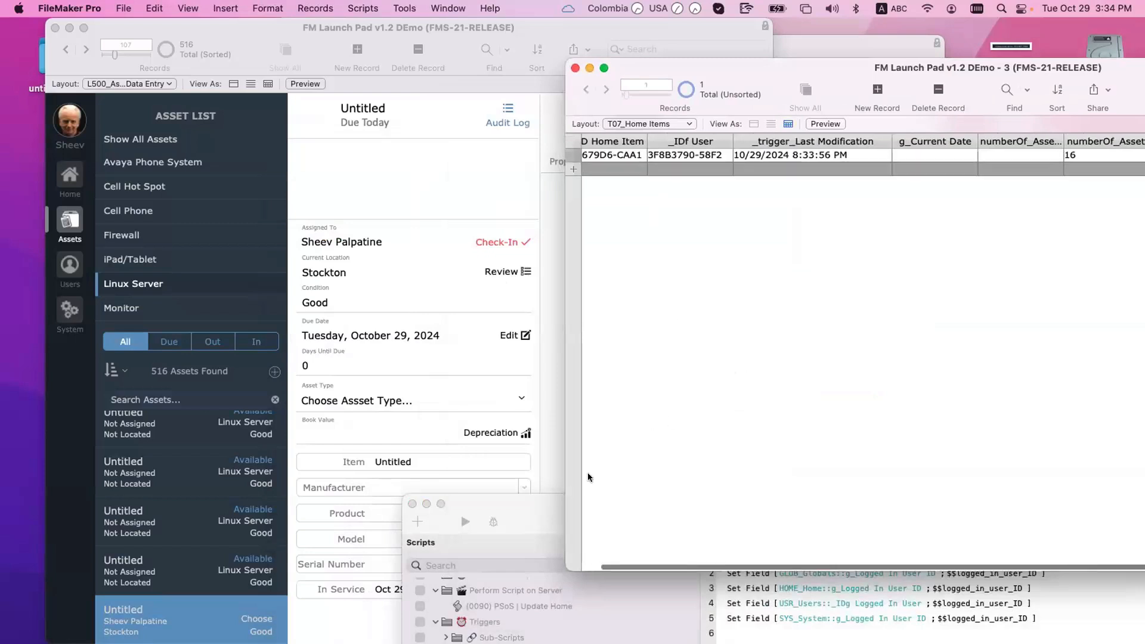
pyautogui.moveTo(540, 505); pyautogui.dragTo(550, 464)
pyautogui.click(428, 208)
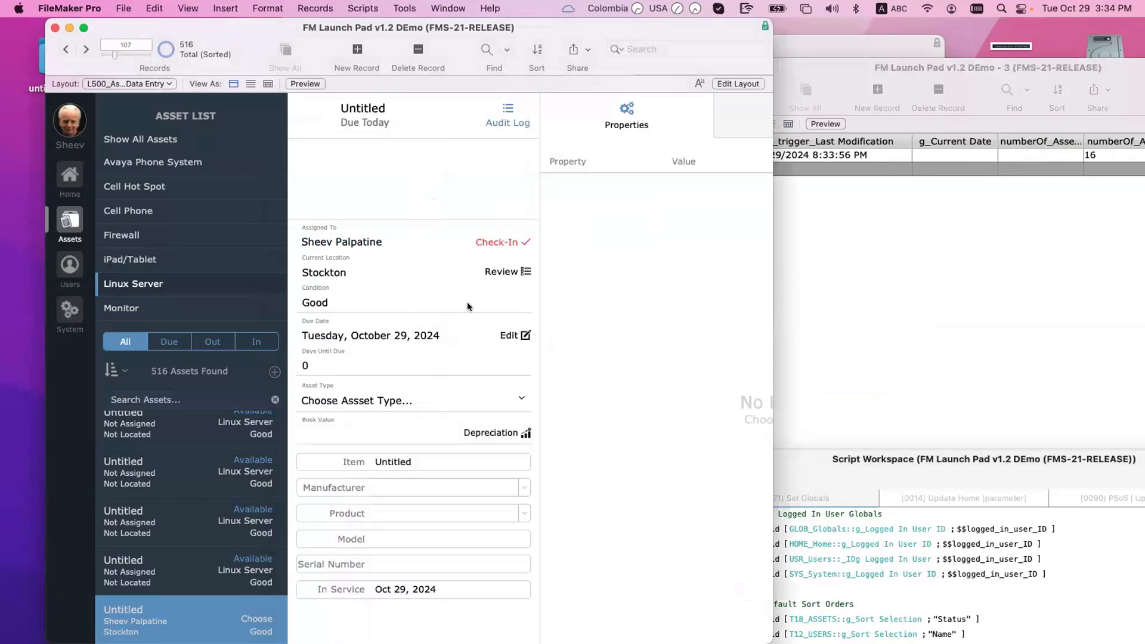
pyautogui.click(275, 372)
pyautogui.click(489, 243)
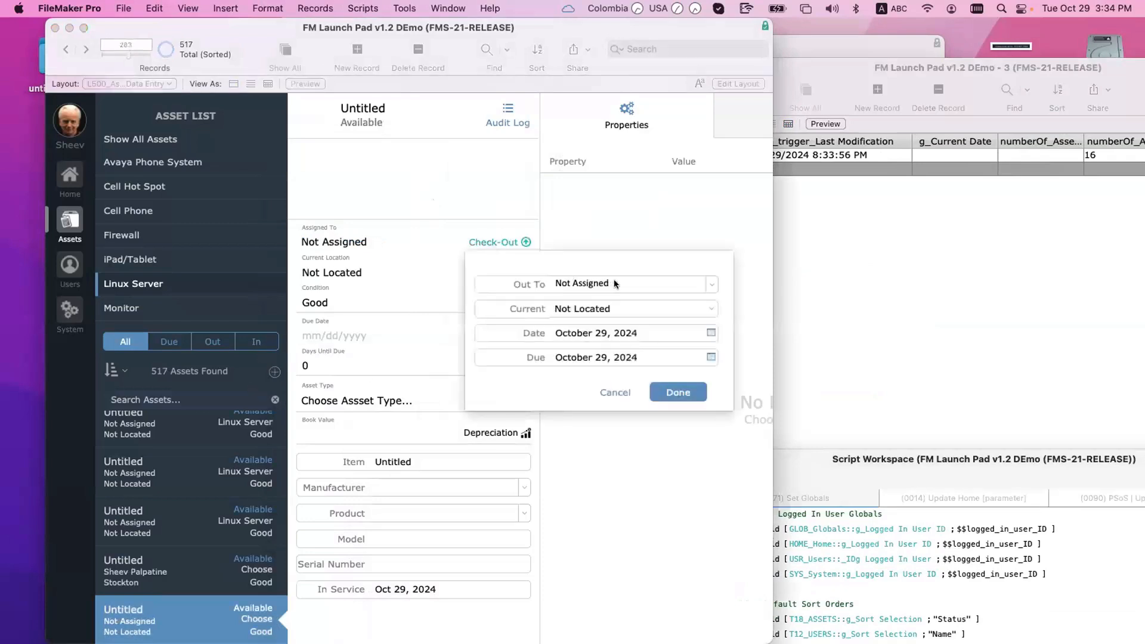
pyautogui.click(614, 282)
pyautogui.write('Sheev Palpatine')
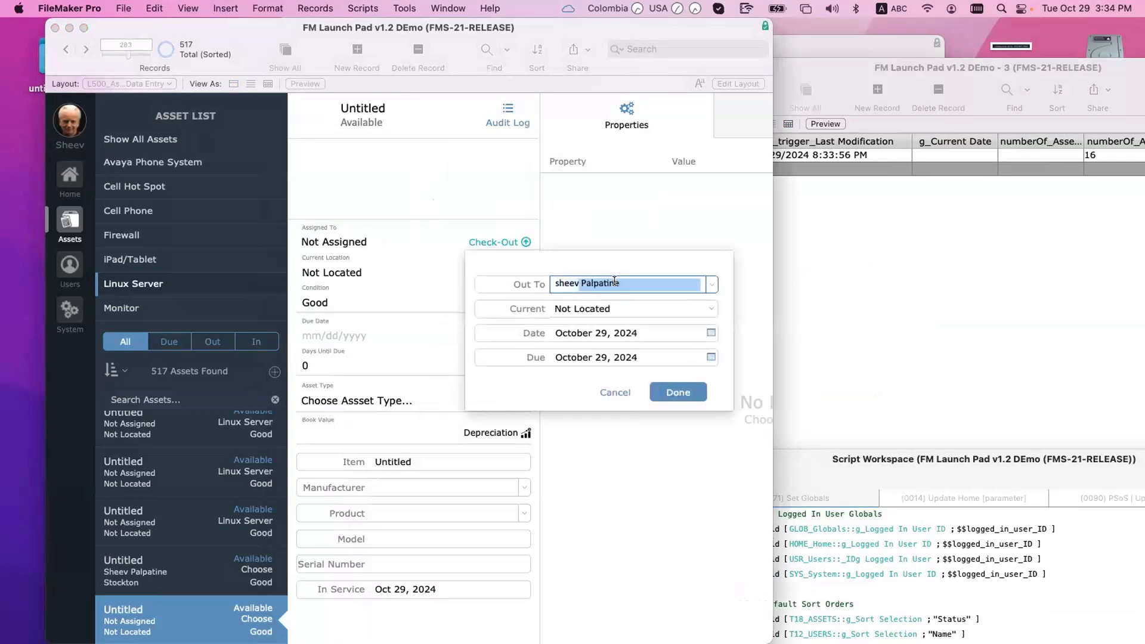
pyautogui.press('Tab')
pyautogui.click(675, 393)
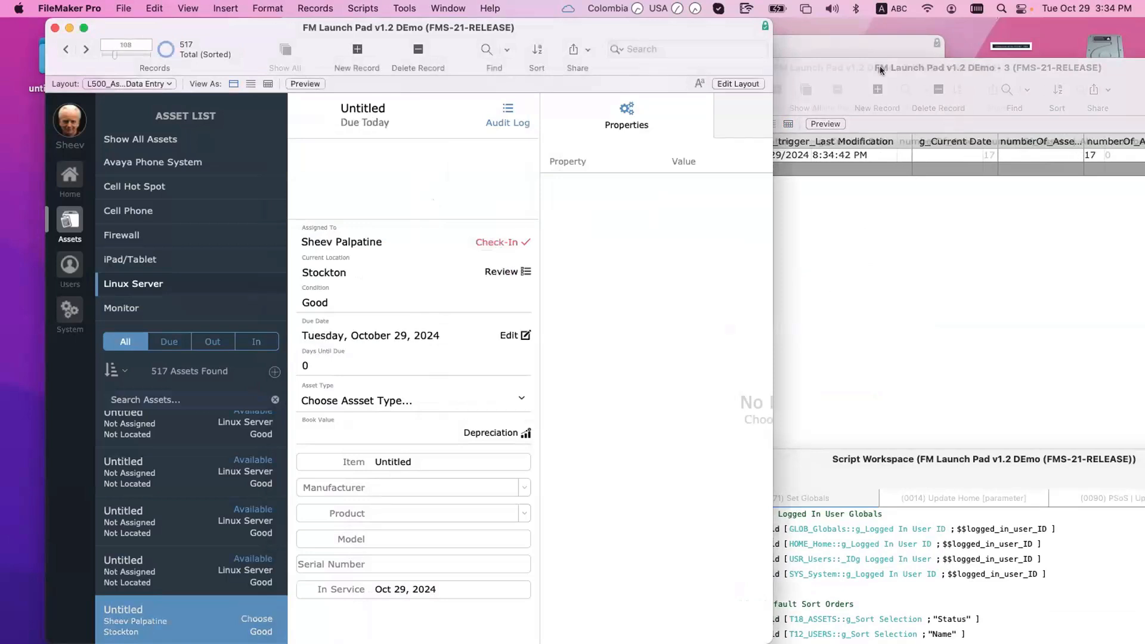
# Step: Insert today's date, 10/29/2024, into g_Current Date in the Home Items table
pyautogui.moveTo(977, 67); pyautogui.dragTo(851, 67)
pyautogui.click(906, 282)
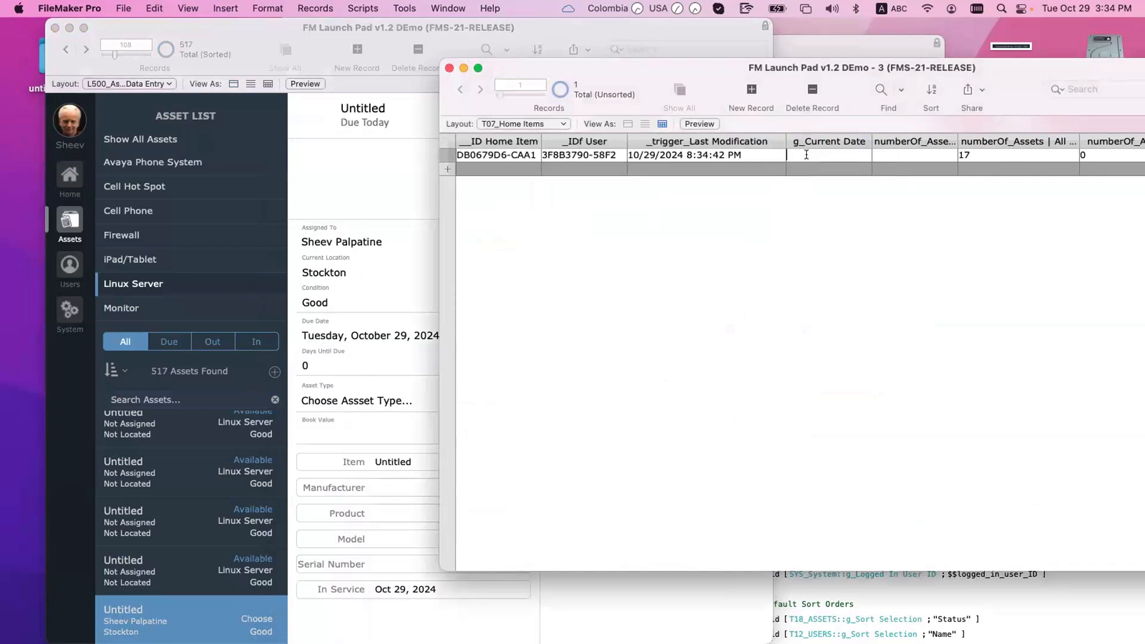
pyautogui.press('super+minus')
pyautogui.tripleClick(829, 155)
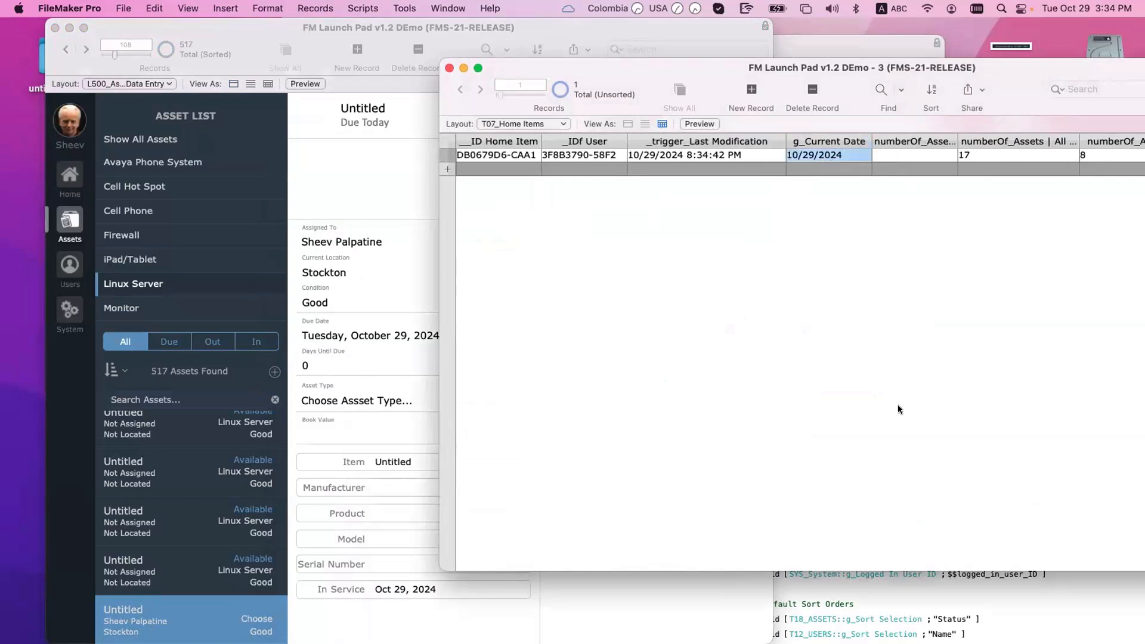
pyautogui.click(1010, 609)
pyautogui.moveTo(782, 459); pyautogui.dragTo(633, 131)
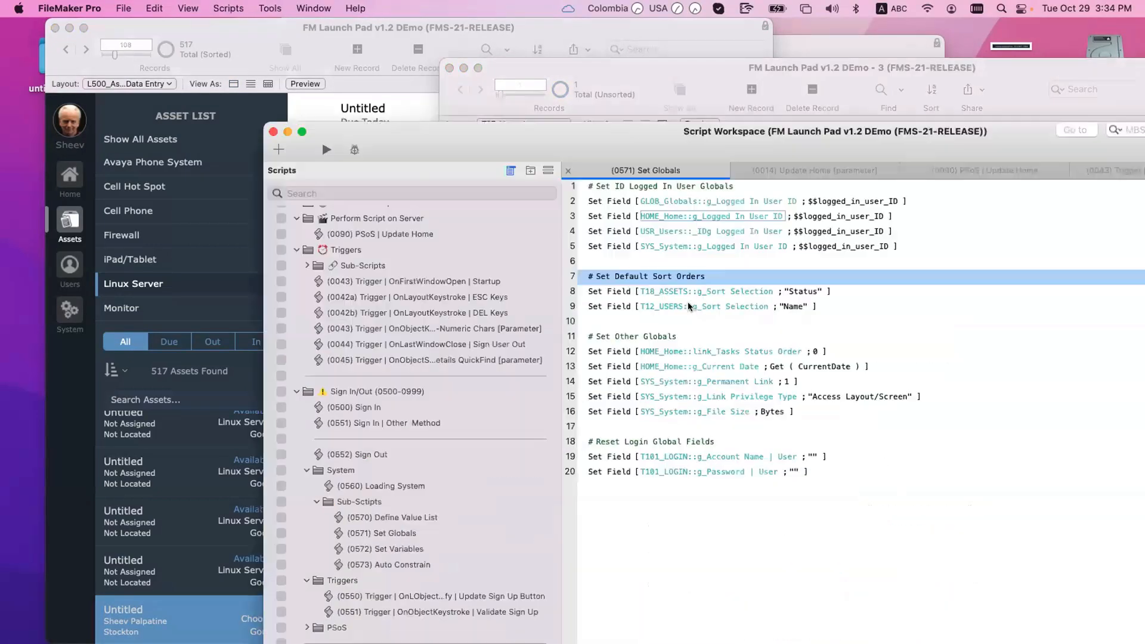
# Step: Check g_Current Date's definition in Manage Database, then close Set Globals to reveal Update Home
pyautogui.click(674, 366)
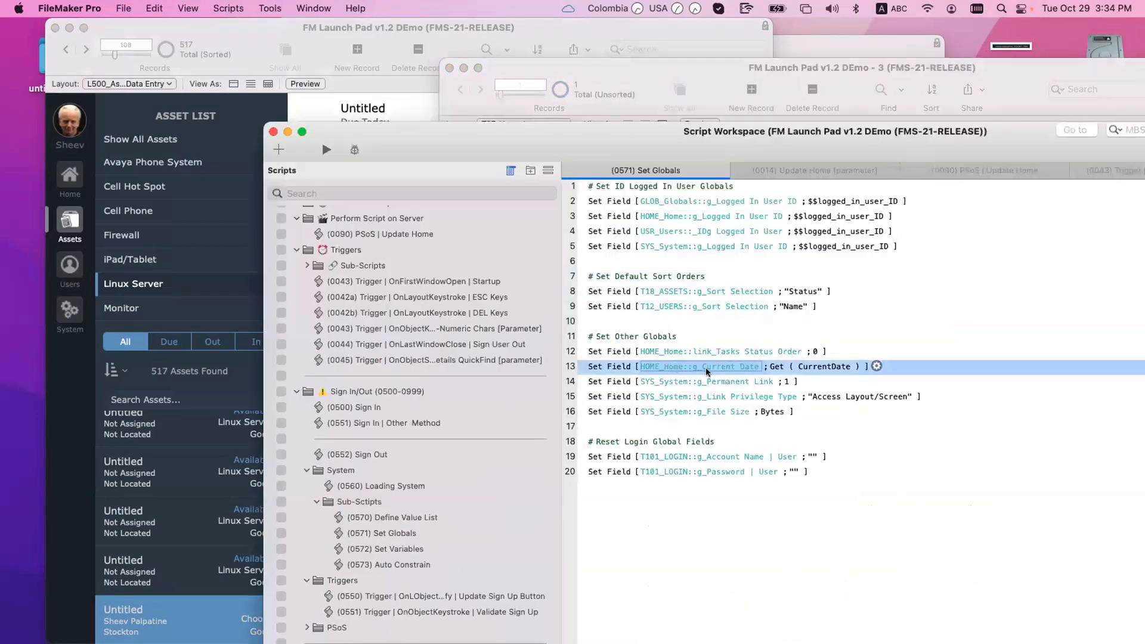
pyautogui.press('super+shift+d')
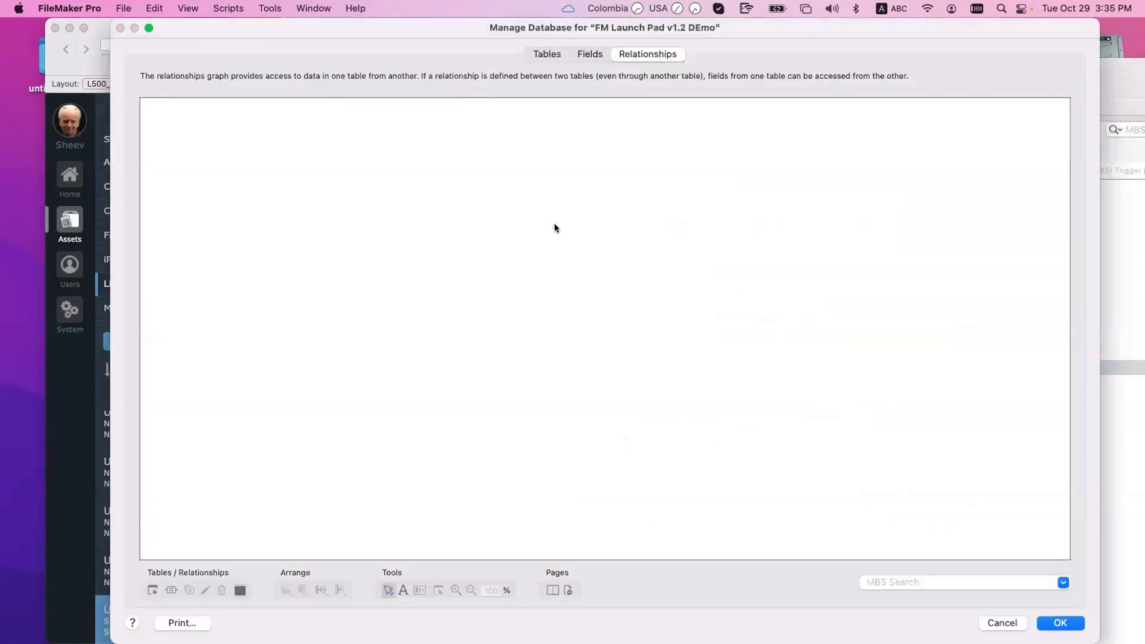
pyautogui.click(591, 59)
pyautogui.click(498, 152)
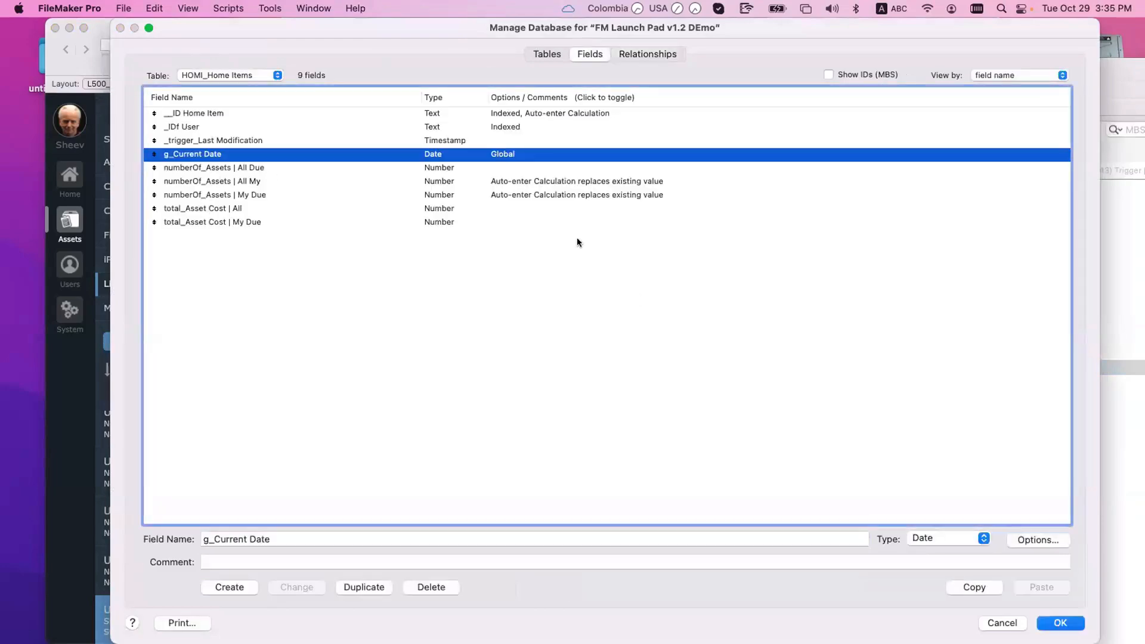
pyautogui.press('Escape')
pyautogui.moveTo(635, 145); pyautogui.dragTo(701, 216)
pyautogui.press('super+w')
pyautogui.press('super+w')
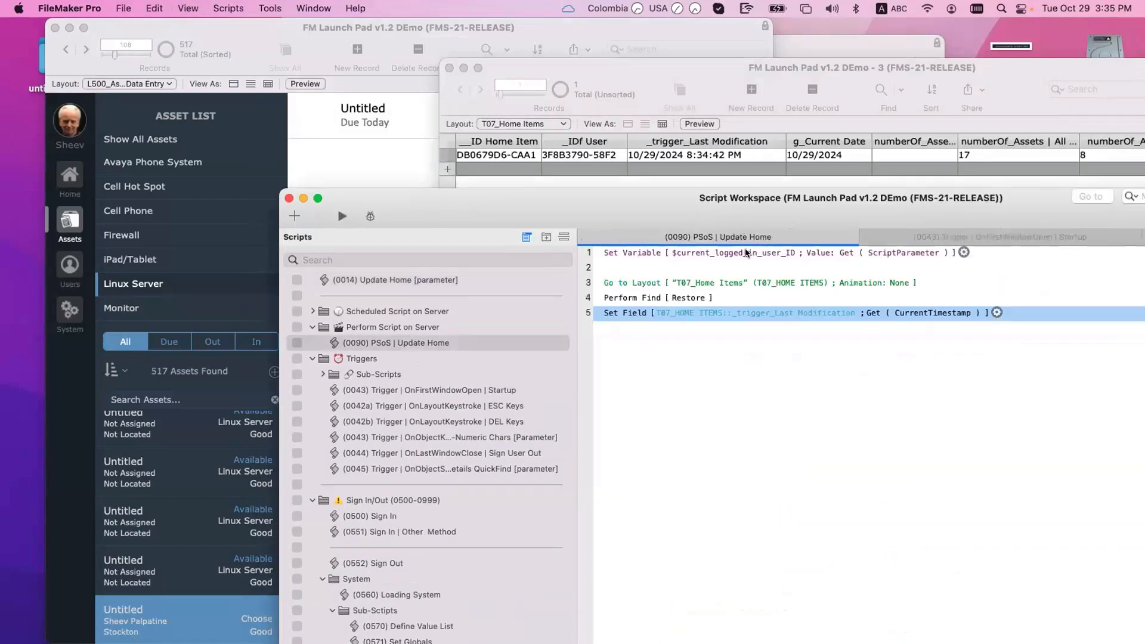
# Step: Paste the Set Field g_Current Date step into Update Home at line 2 and save
pyautogui.click(636, 267)
pyautogui.press('super+v')
pyautogui.press('super+s')
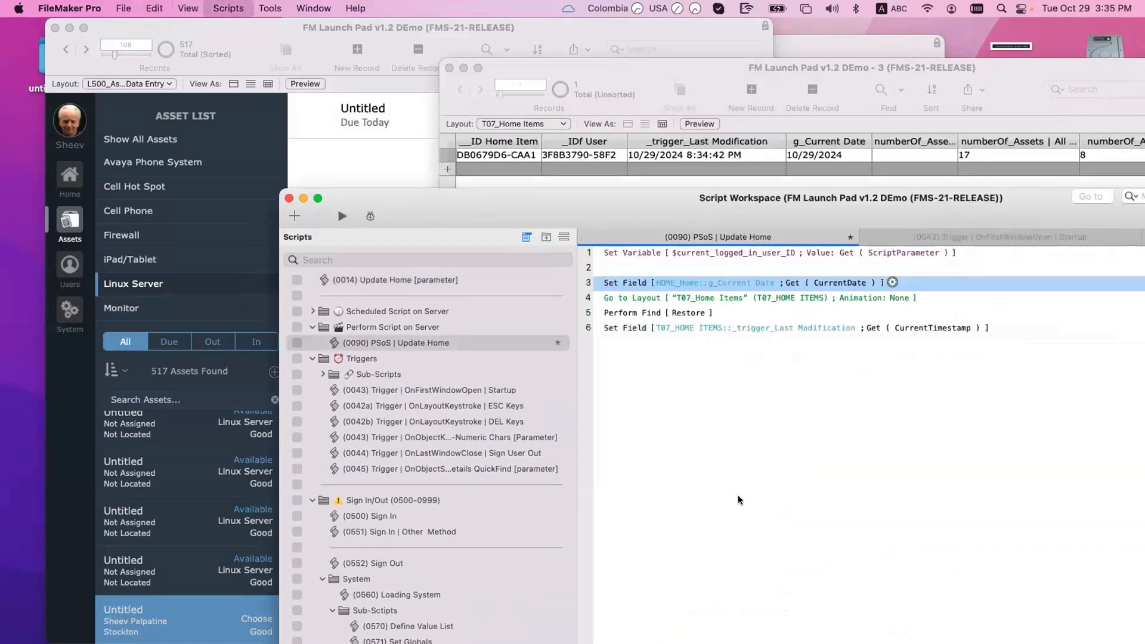
pyautogui.moveTo(518, 200); pyautogui.dragTo(786, 422)
pyautogui.moveTo(893, 507); pyautogui.dragTo(894, 485)
# Step: Add a new asset record and check it out to the autocompleted user
pyautogui.click(667, 265)
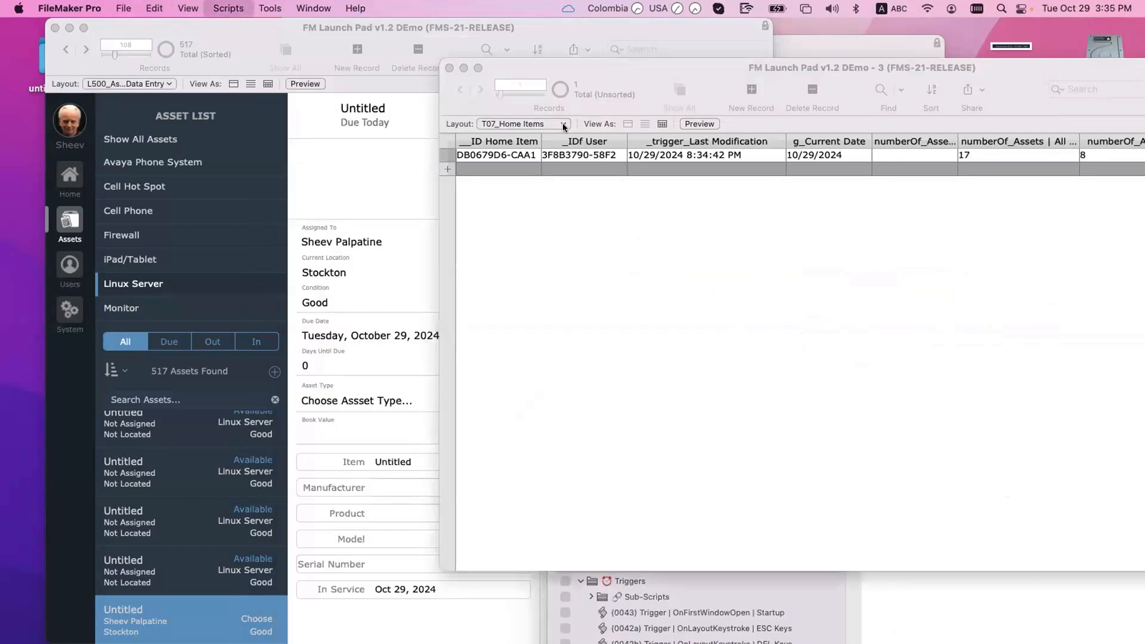
pyautogui.click(571, 57)
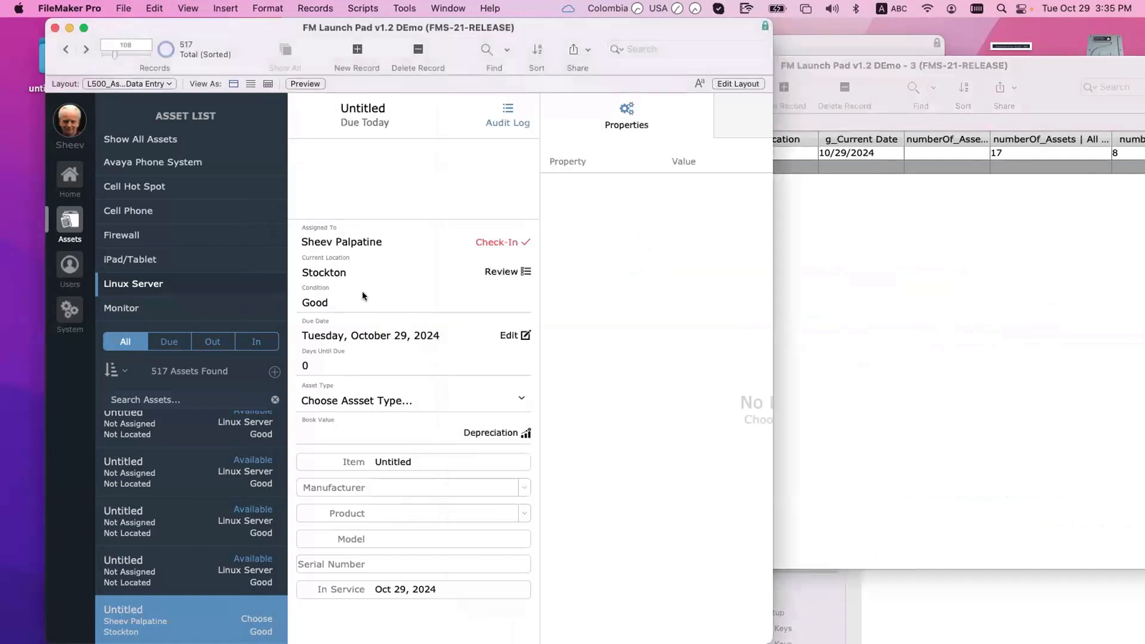
pyautogui.click(275, 372)
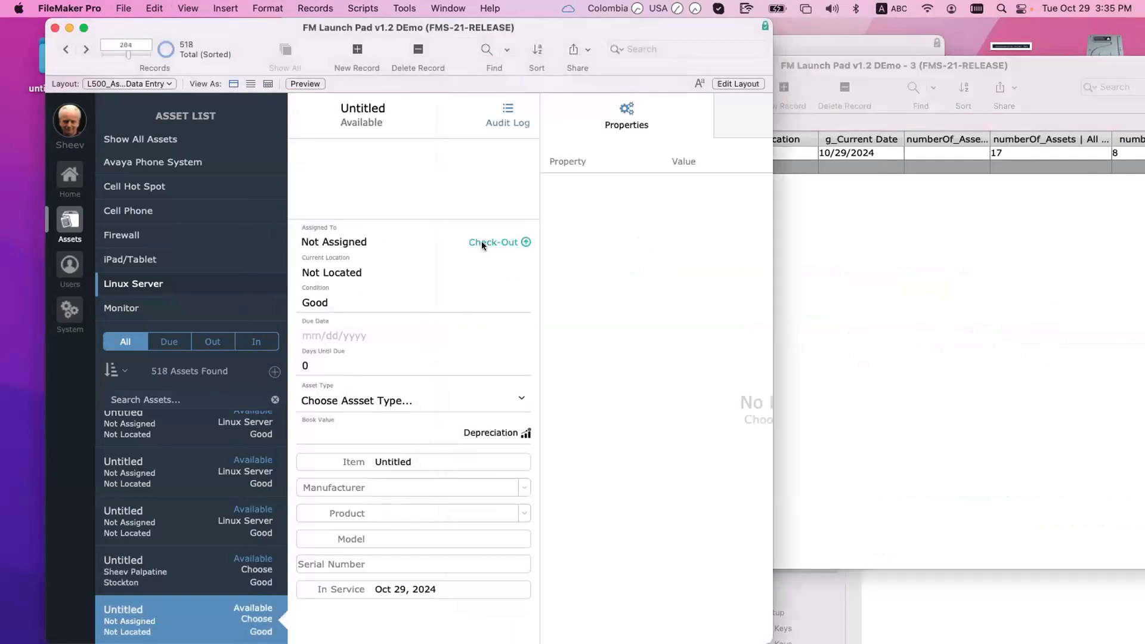
pyautogui.click(481, 241)
pyautogui.click(605, 283)
pyautogui.write('sheev Palpatine')
pyautogui.press('Tab')
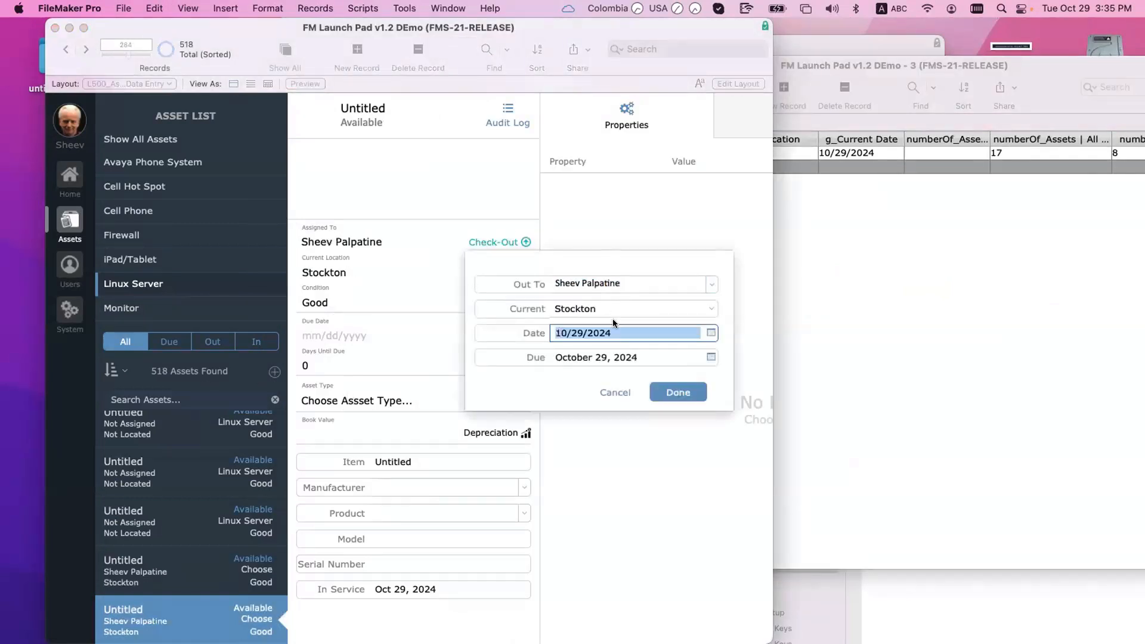
pyautogui.click(685, 390)
# Step: Delete the g_Current Date step from line 2 of Update Home
pyautogui.click(897, 264)
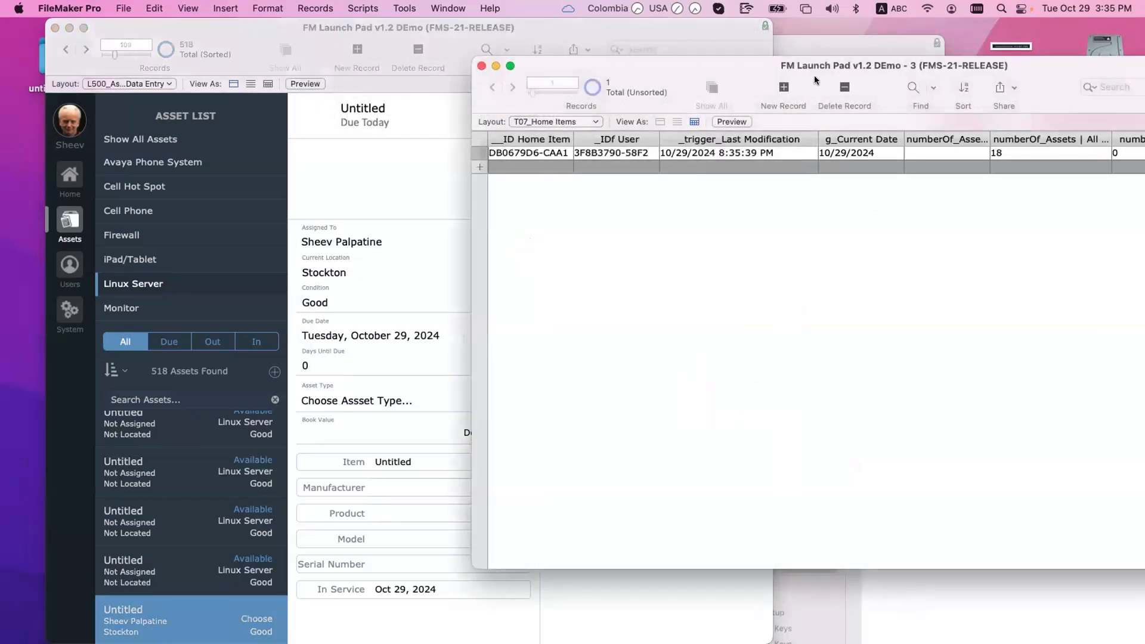
pyautogui.moveTo(808, 74); pyautogui.dragTo(592, 42)
pyautogui.click(981, 580)
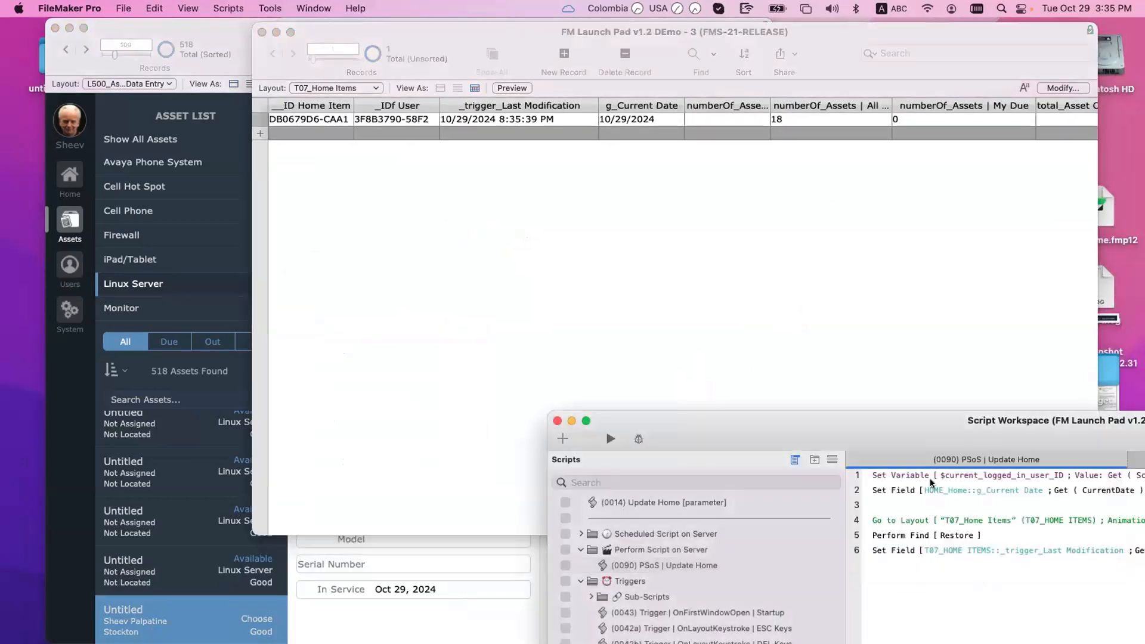
pyautogui.moveTo(788, 404); pyautogui.dragTo(489, 340)
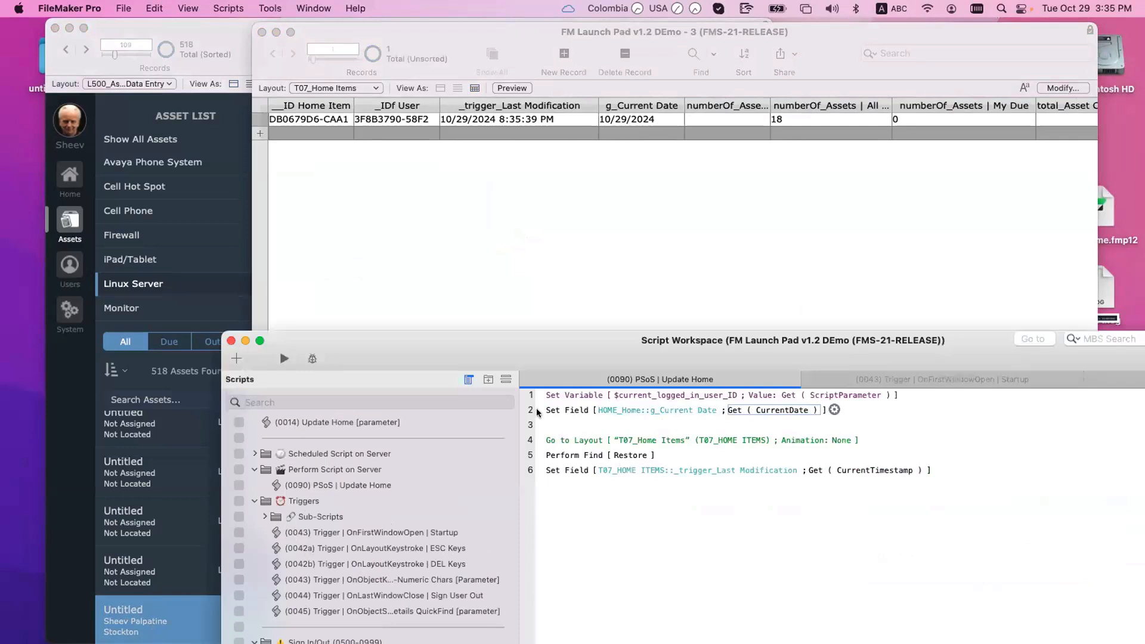
pyautogui.click(580, 418)
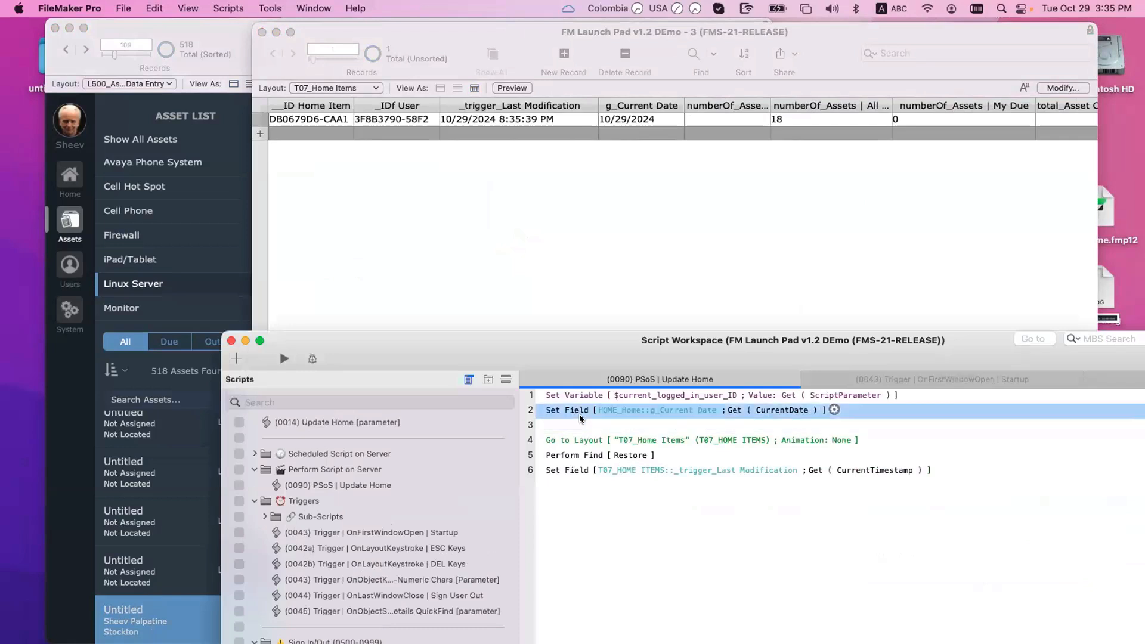
pyautogui.press('BackSpace')
# Step: Check Home Items' last modification timestamp showing 18 assets and 9 due, then review the asset list
pyautogui.click(574, 119)
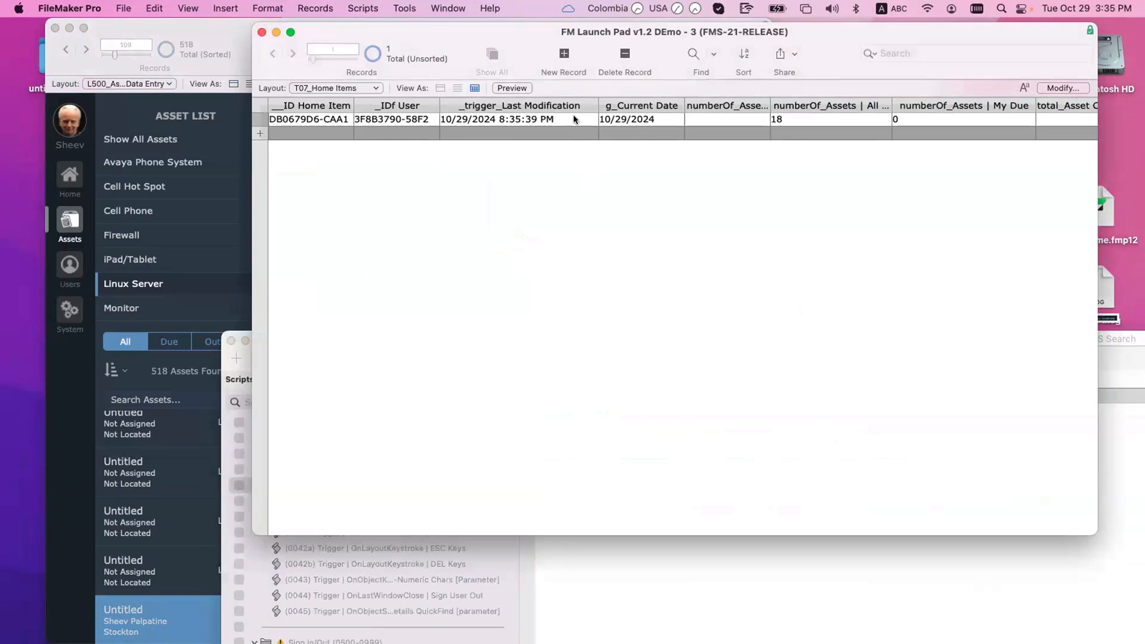
pyautogui.hscroll(2, 659, 221)
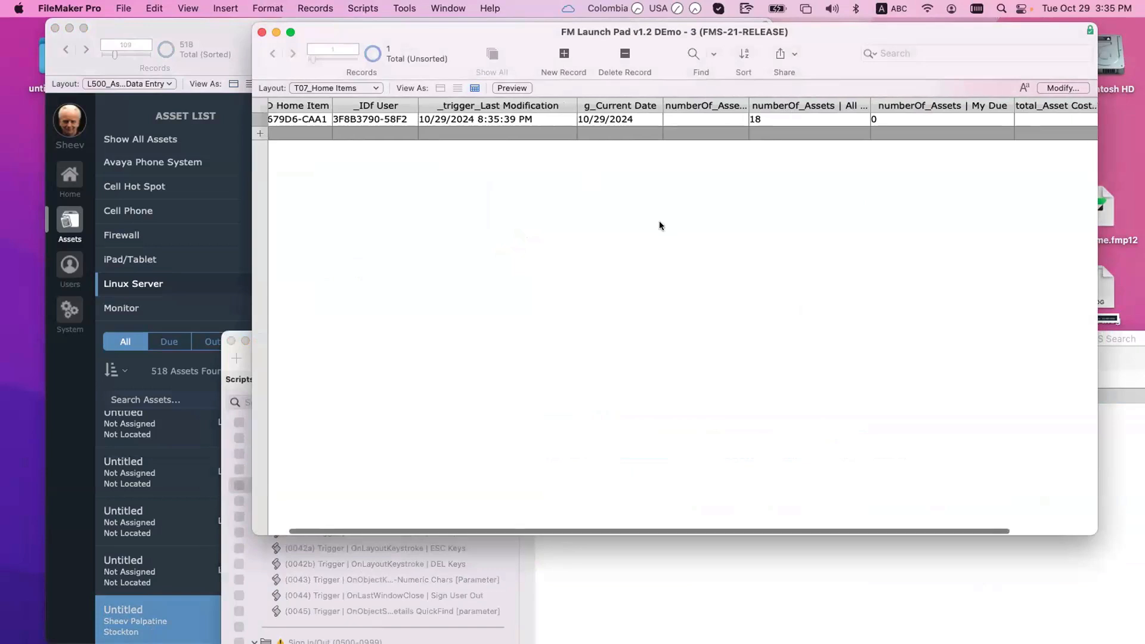
pyautogui.doubleClick(522, 118)
pyautogui.moveTo(535, 34); pyautogui.dragTo(669, 67)
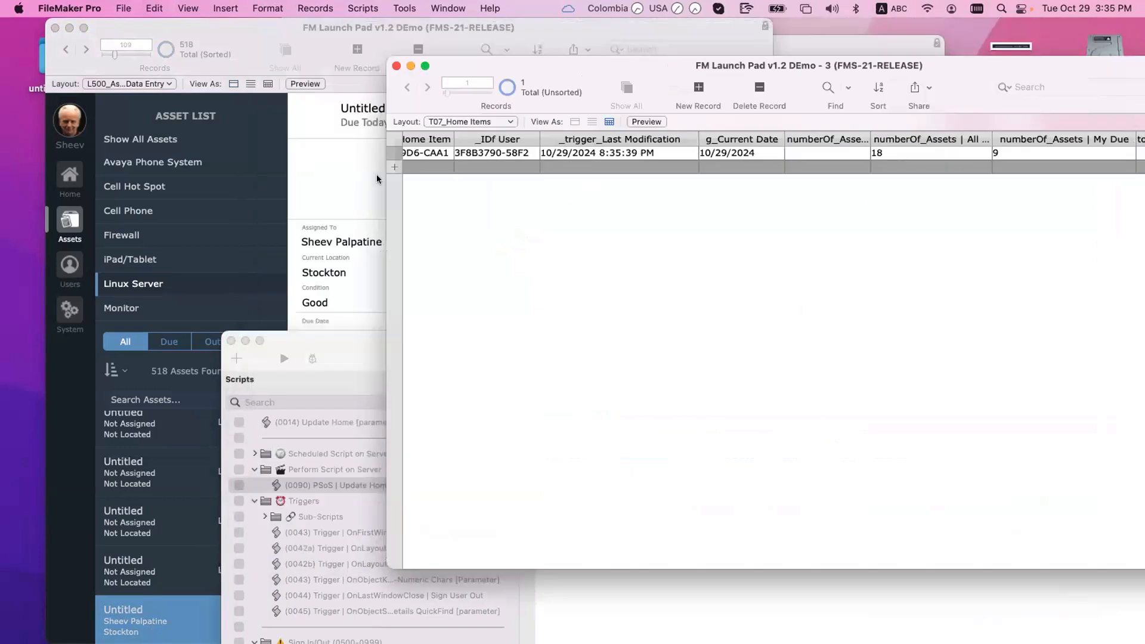
pyautogui.click(350, 219)
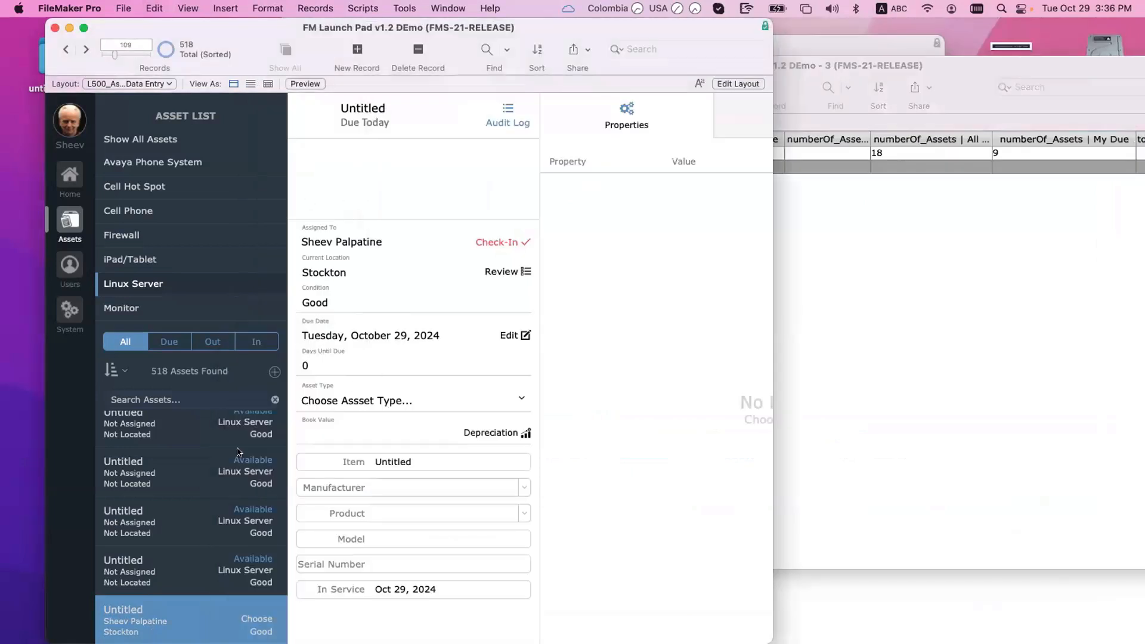
pyautogui.scroll(5, 235, 452)
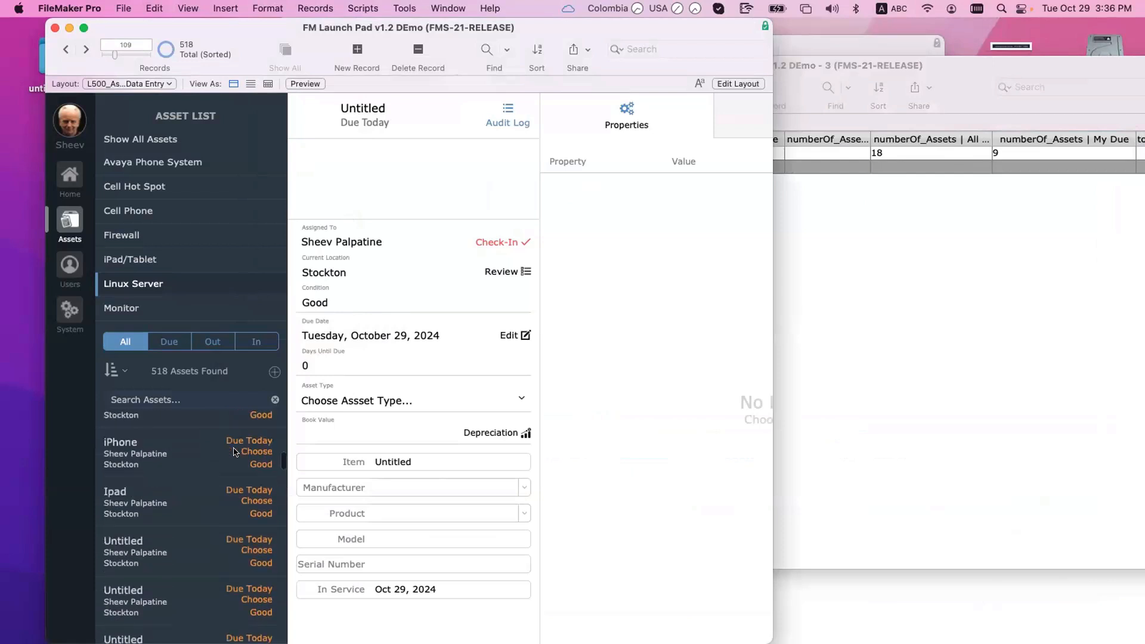
pyautogui.scroll(10, 234, 452)
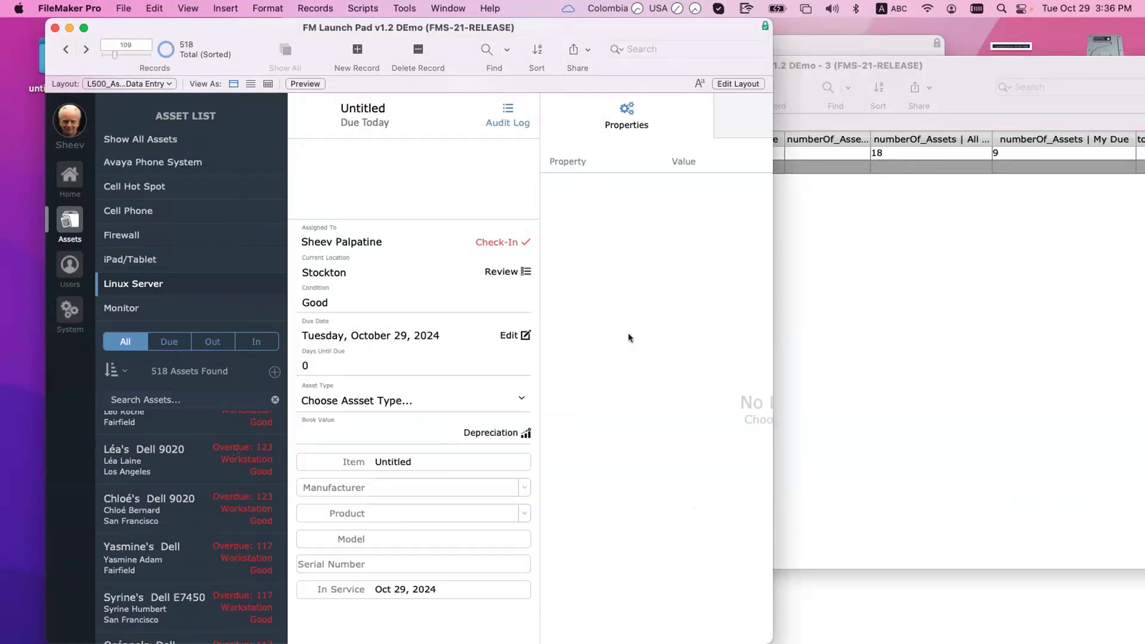
pyautogui.click(65, 262)
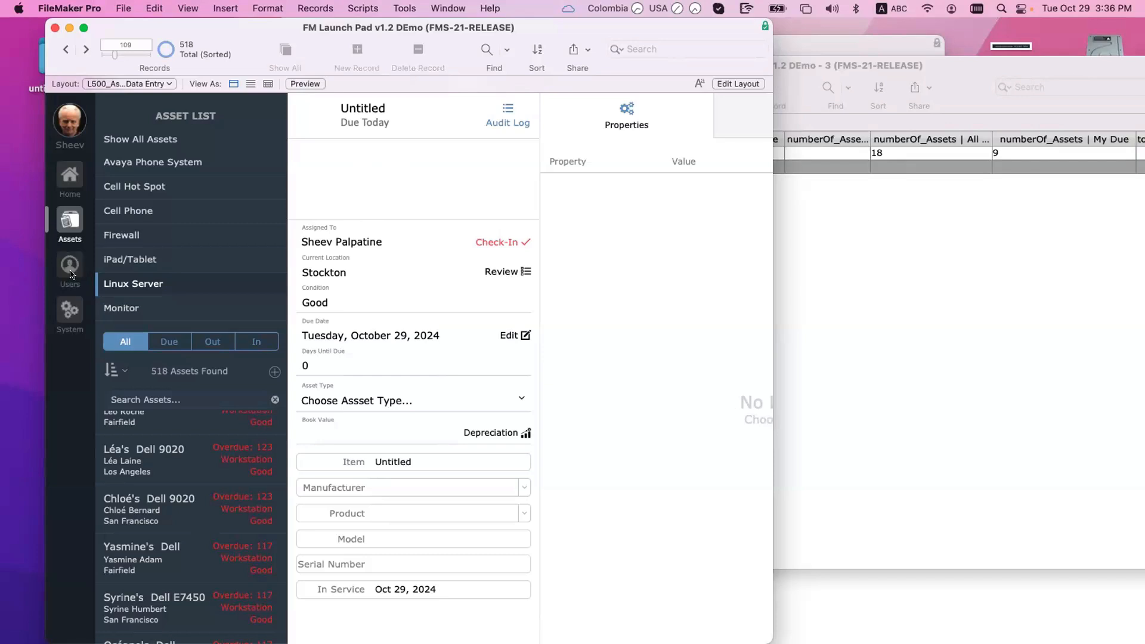
# Step: In the User List, open the administrator's record and replace the first name with a new one
pyautogui.click(69, 266)
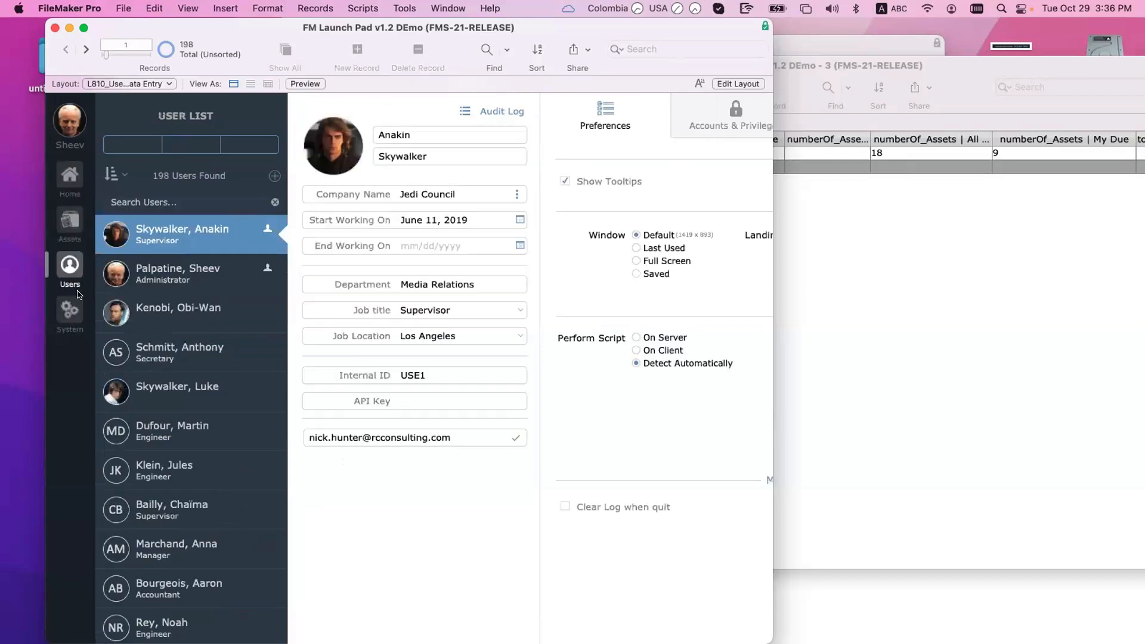
pyautogui.click(191, 277)
pyautogui.click(420, 133)
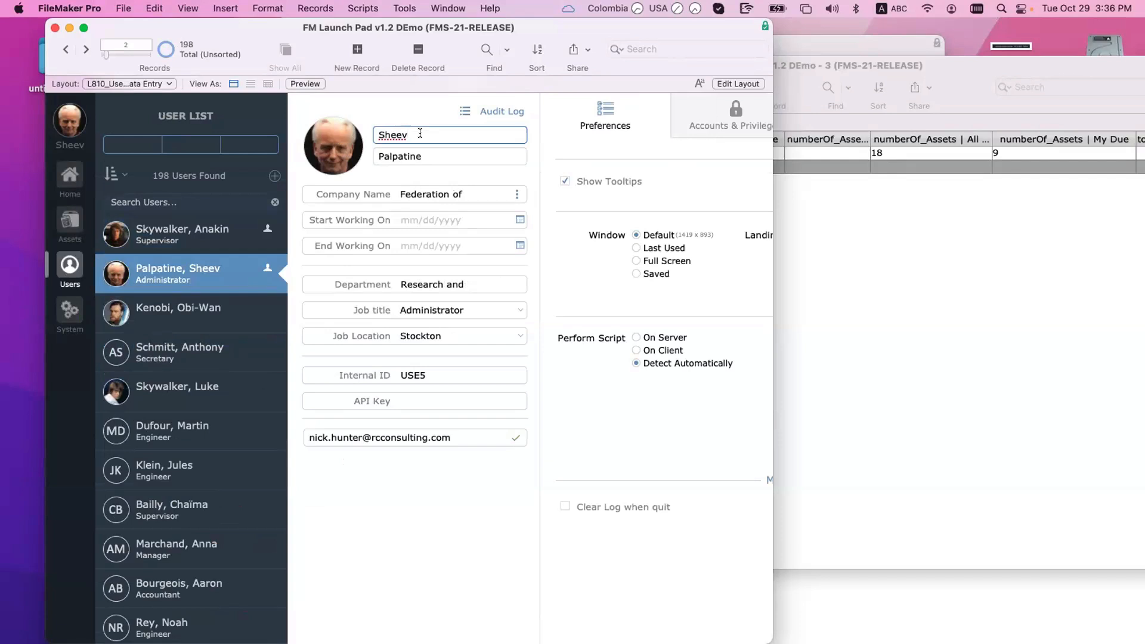
pyautogui.tripleClick(420, 133)
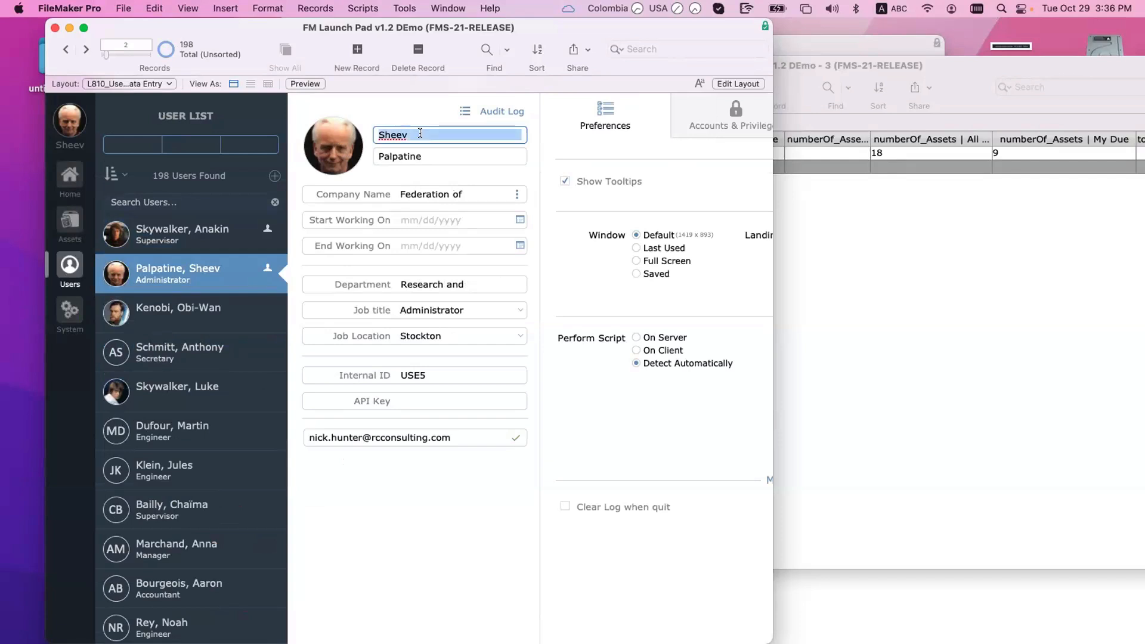
pyautogui.write('Nic')
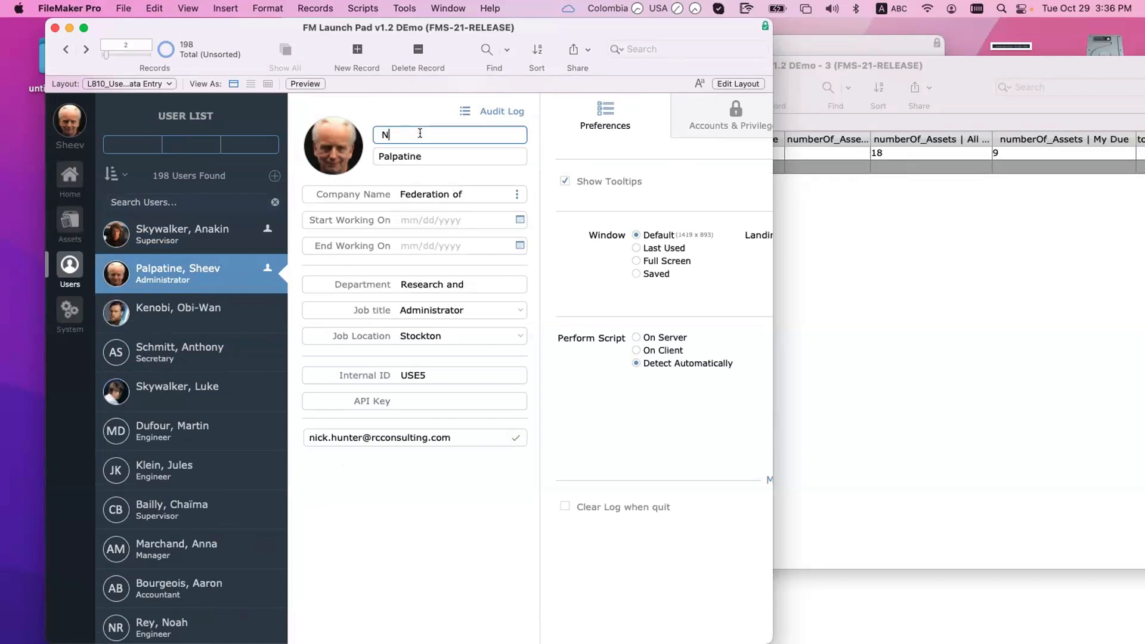
pyautogui.press('BackSpace')
pyautogui.press('BackSpace')
pyautogui.press('BackSpace')
pyautogui.write('Nick')
pyautogui.click(397, 100)
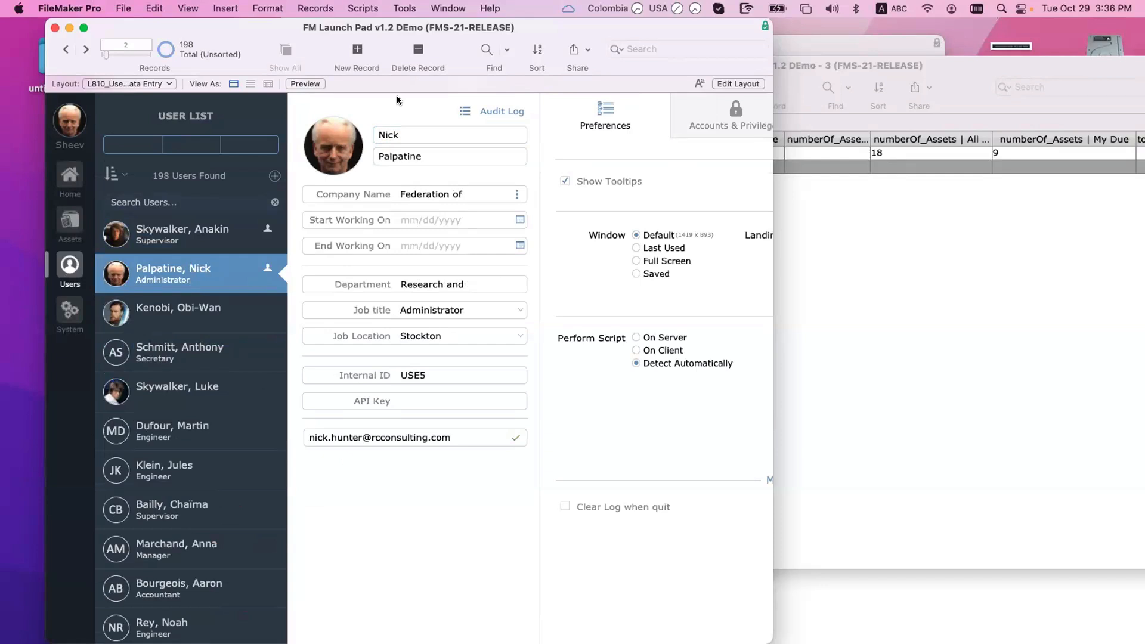
pyautogui.click(888, 310)
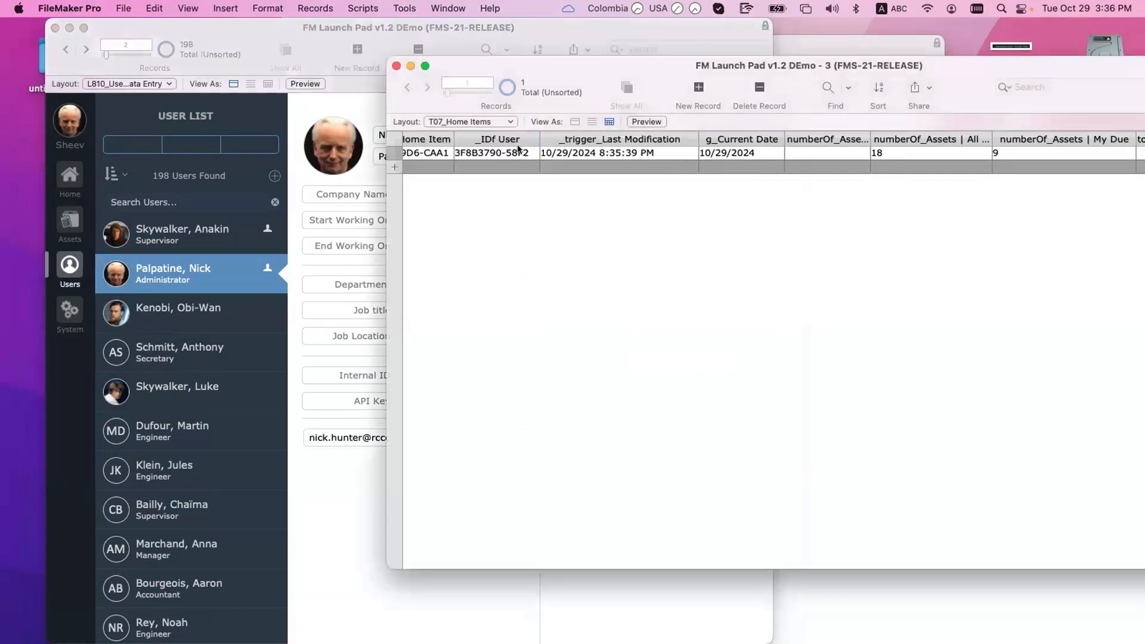
# Step: Inspect the full _IDf User value in the Home Items record
pyautogui.hscroll(-2, 518, 149)
pyautogui.click(531, 153)
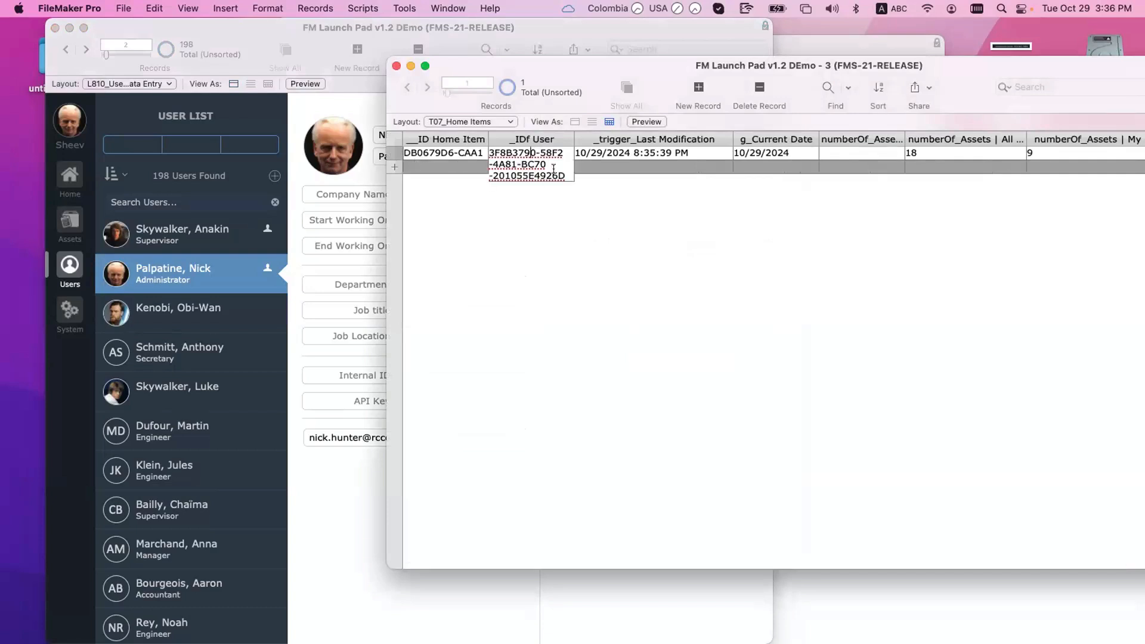
pyautogui.press('super+a')
pyautogui.press('super+c')
pyautogui.click(535, 238)
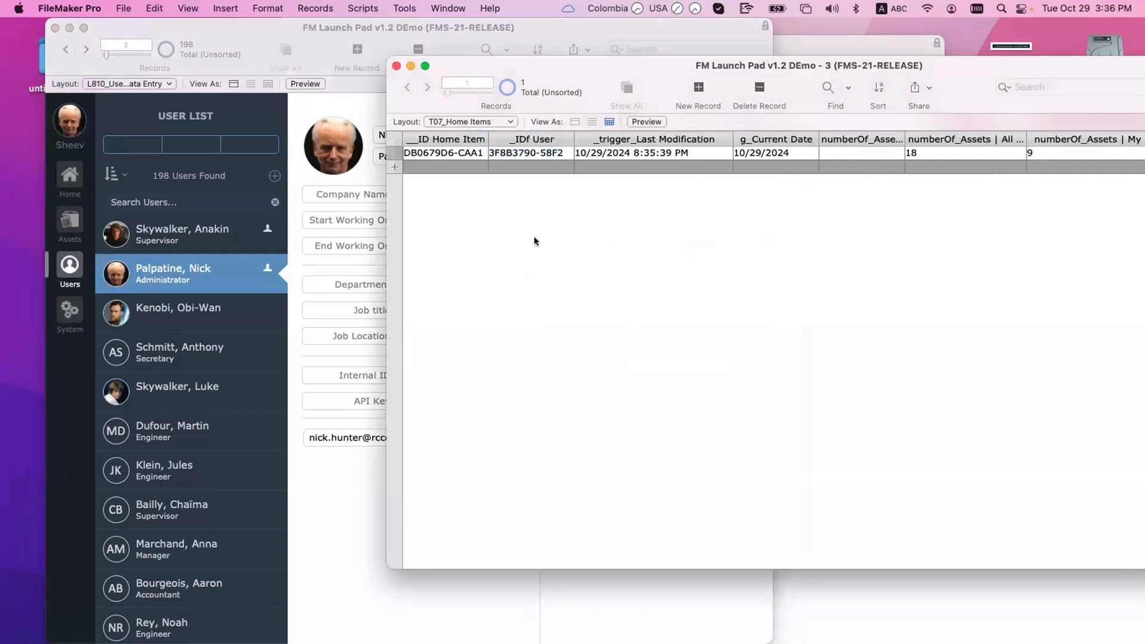
pyautogui.click(520, 149)
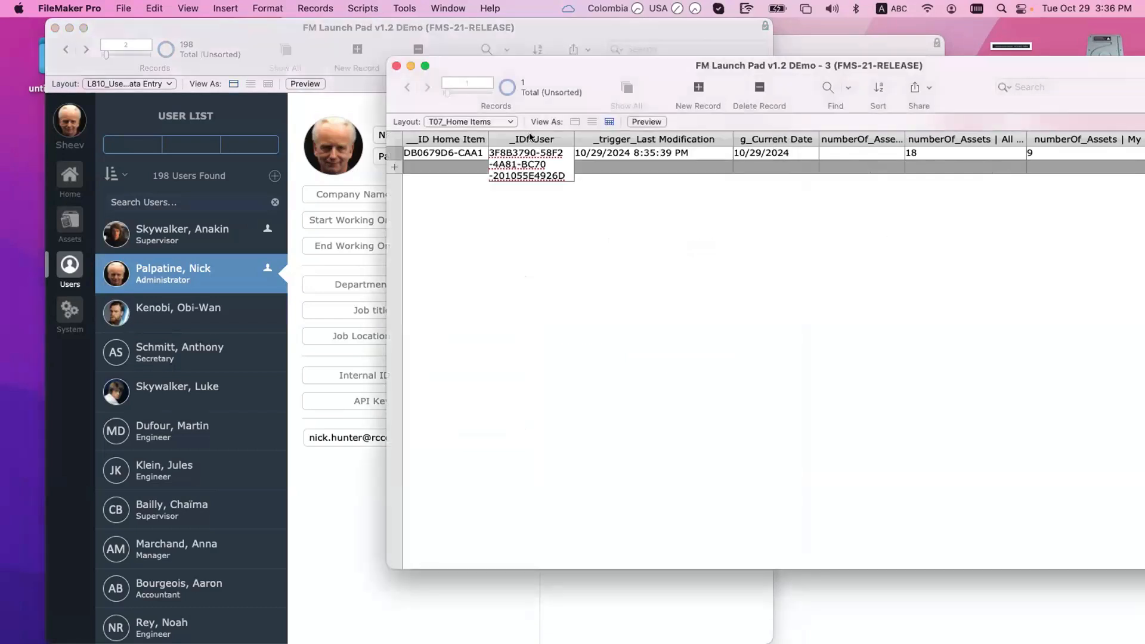
pyautogui.click(384, 137)
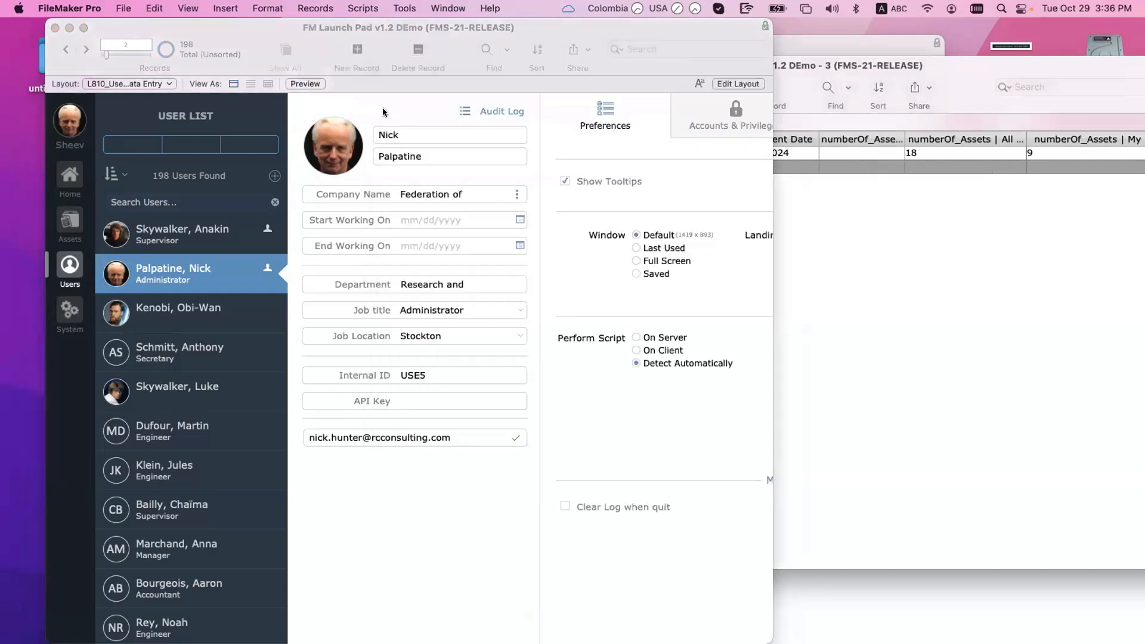
pyautogui.click(999, 253)
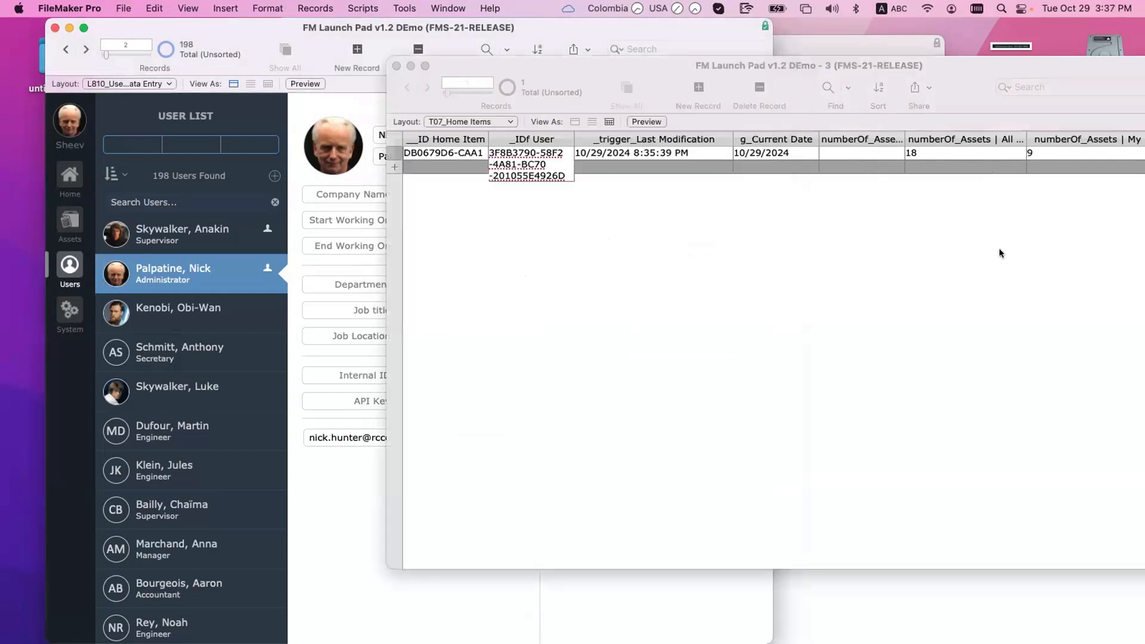
pyautogui.click(294, 100)
# Step: Watch T12_USERS::__ID User in the Data Viewer and copy the evaluated user ID
pyautogui.click(403, 8)
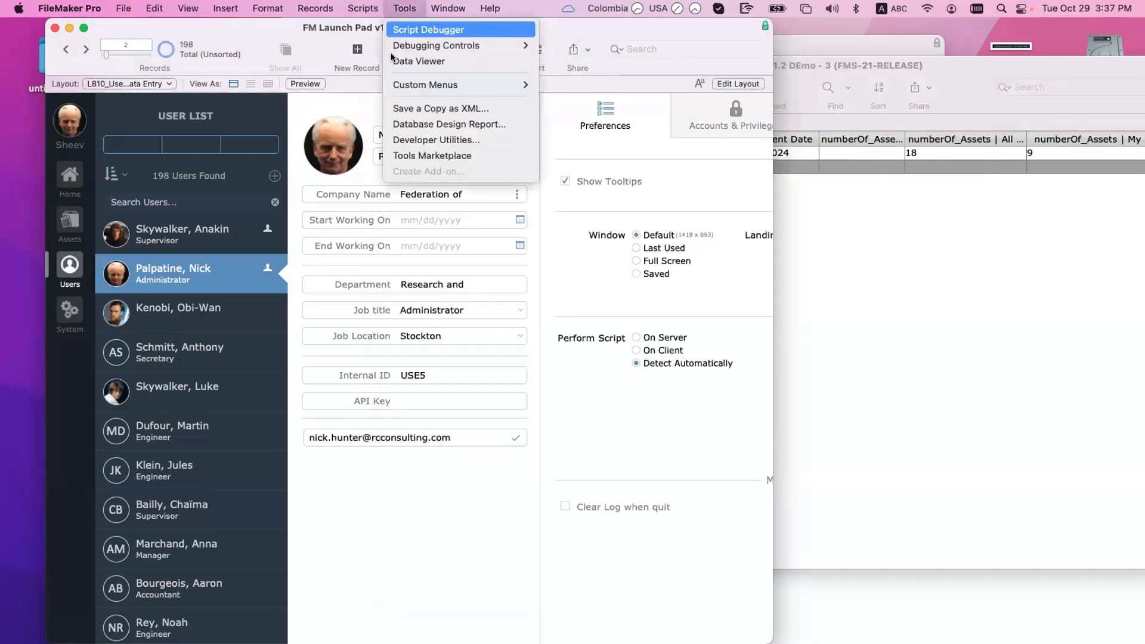
pyautogui.click(395, 61)
pyautogui.click(757, 72)
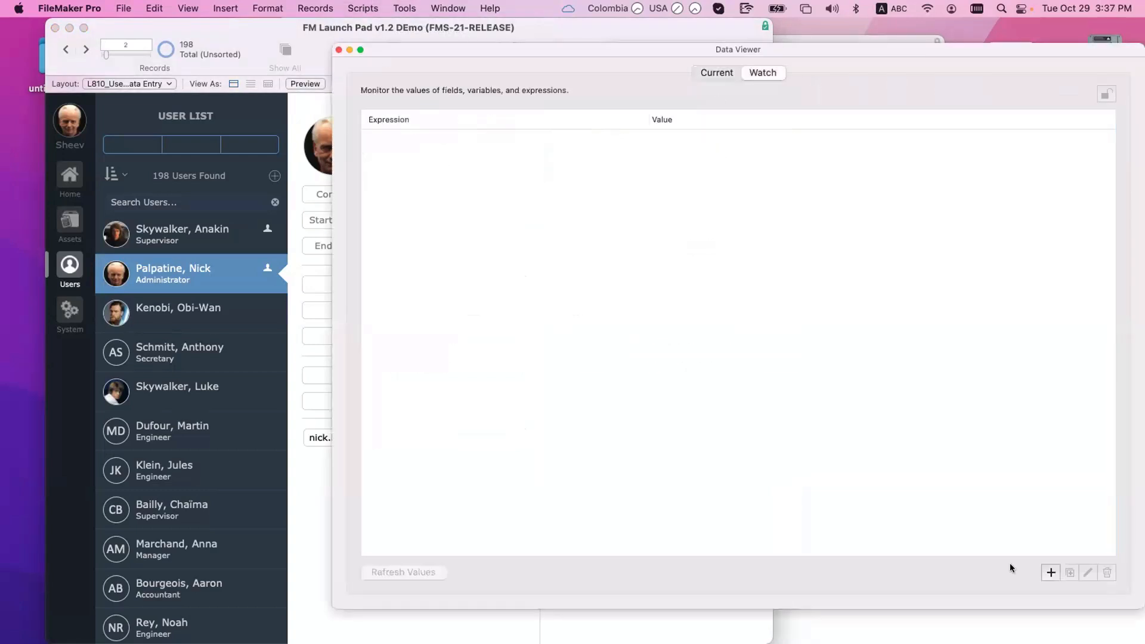
pyautogui.click(1050, 573)
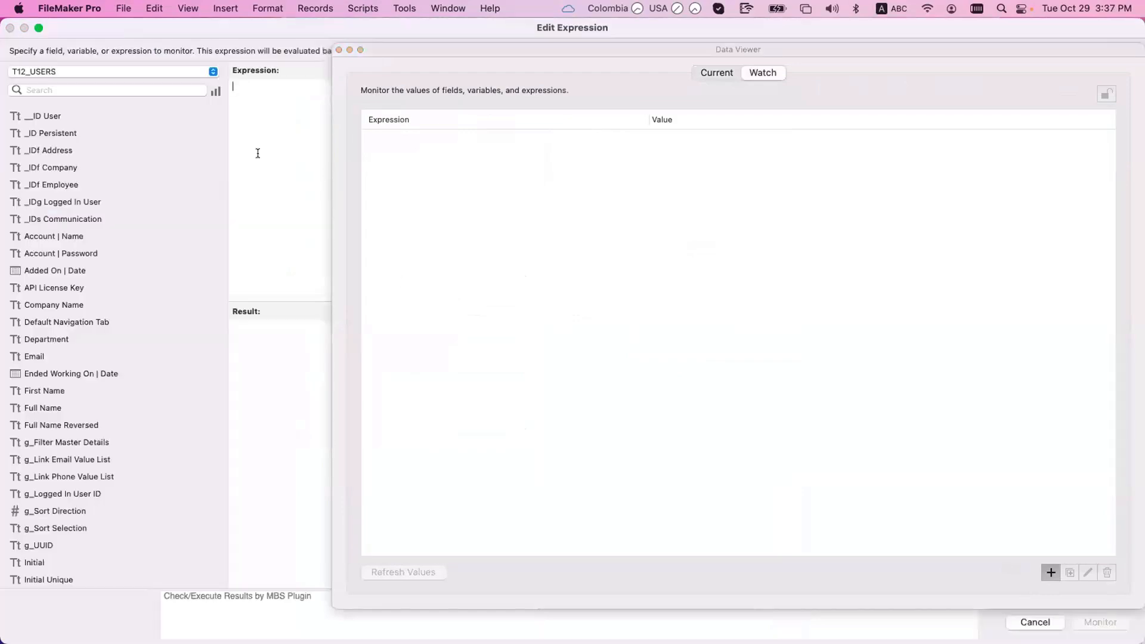
pyautogui.moveTo(473, 379); pyautogui.dragTo(133, 294)
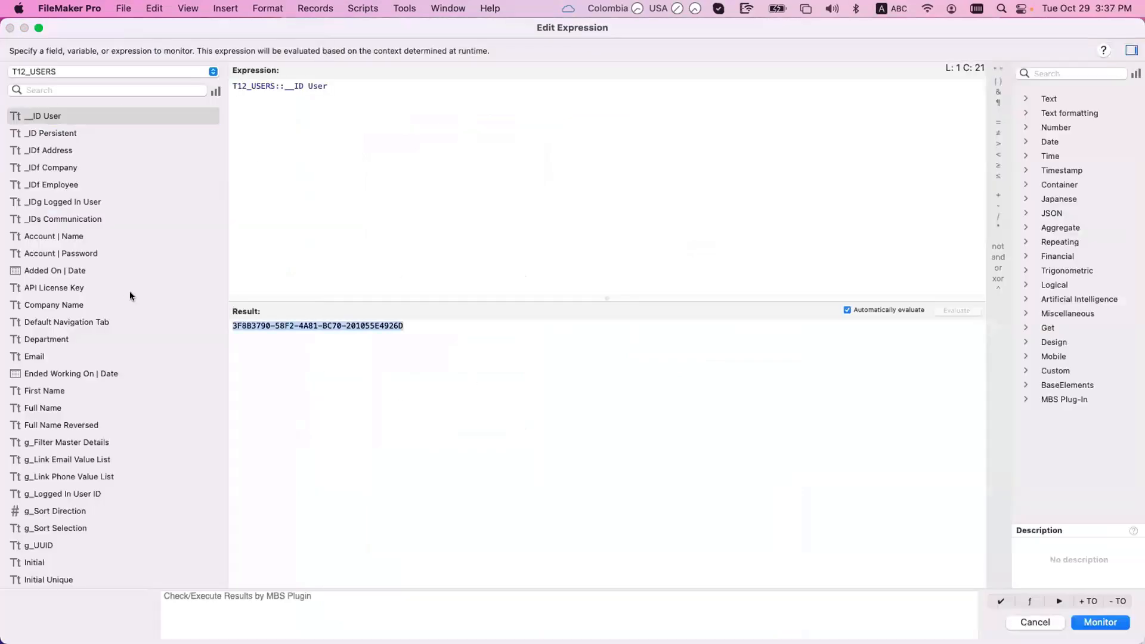
pyautogui.press('Escape')
pyautogui.press('super+w')
# Step: Paste the copied user ID into the Home Items _IDf User cell and commit it
pyautogui.click(817, 165)
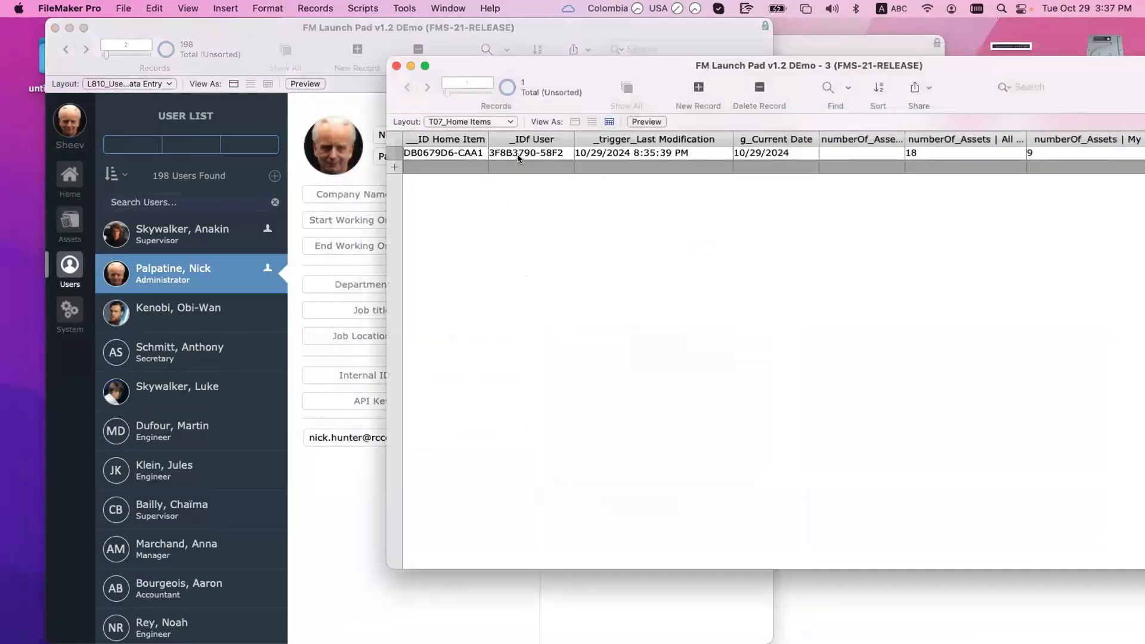
pyautogui.click(519, 154)
pyautogui.press('super+a')
pyautogui.press('super+v')
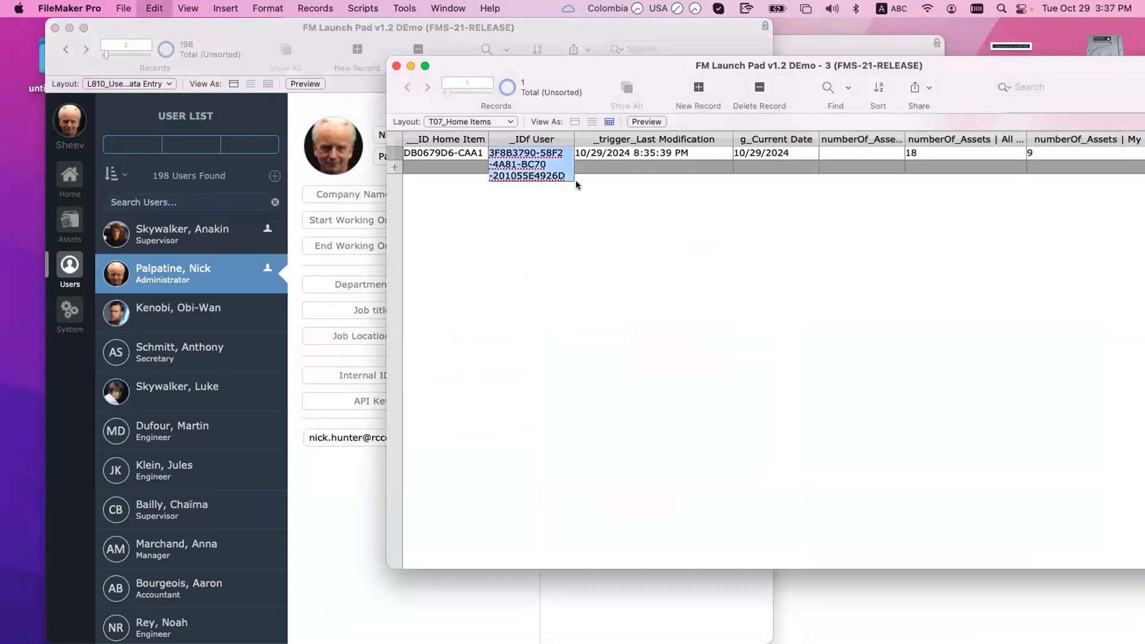
pyautogui.press('super+z')
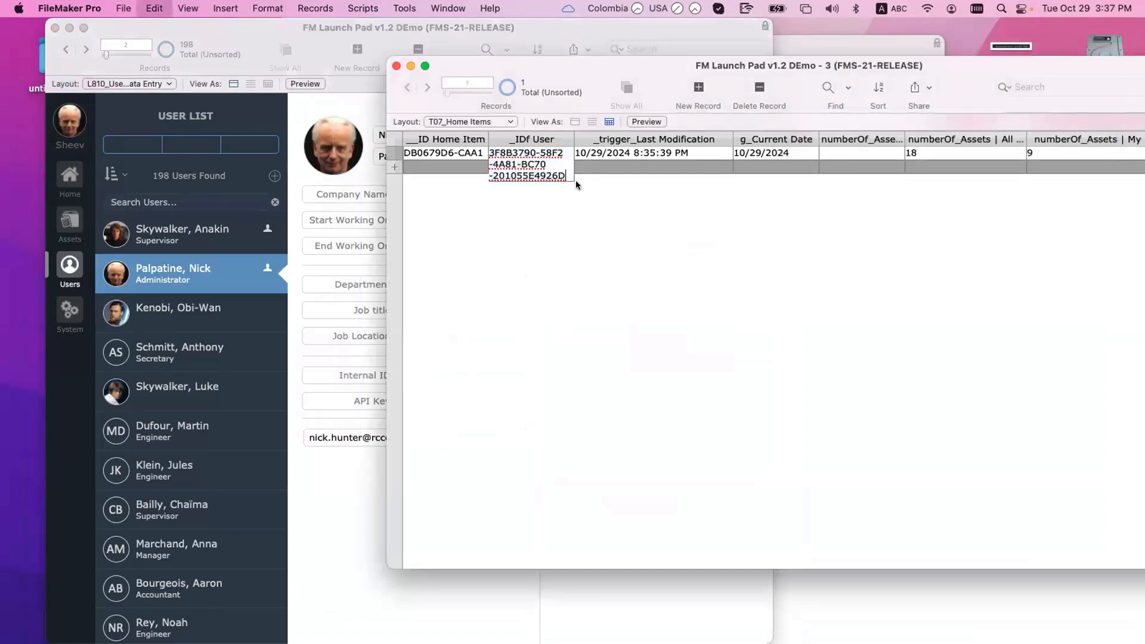
pyautogui.click(593, 210)
pyautogui.moveTo(545, 66); pyautogui.dragTo(731, 64)
pyautogui.click(514, 149)
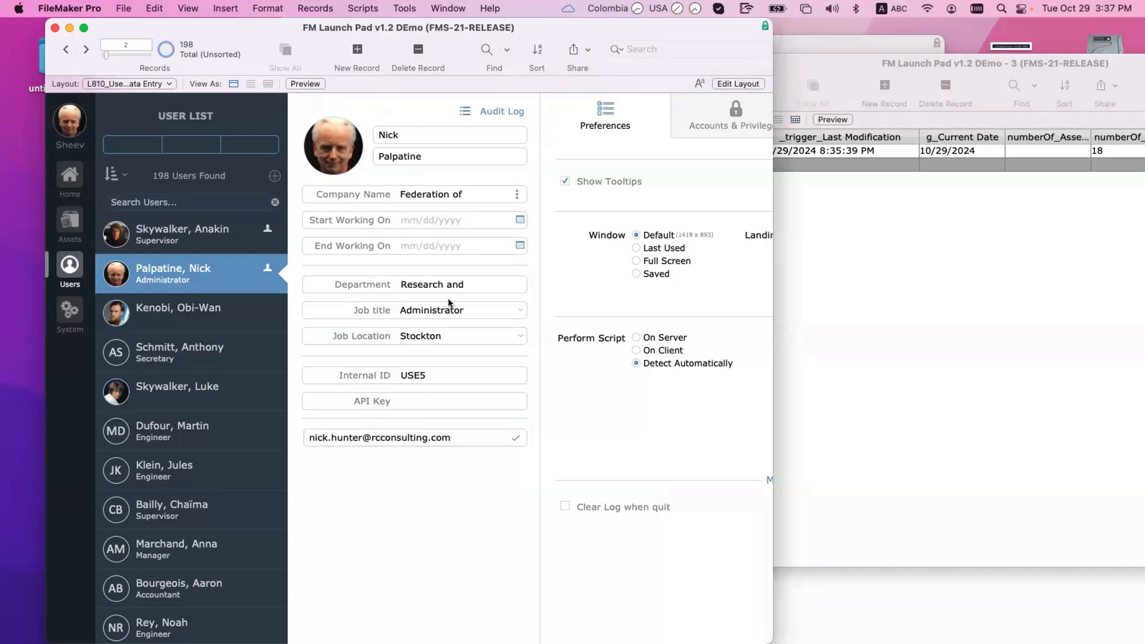
# Step: Replace the administrator's first name with a new name and commit the change
pyautogui.click(413, 134)
pyautogui.tripleClick(415, 134)
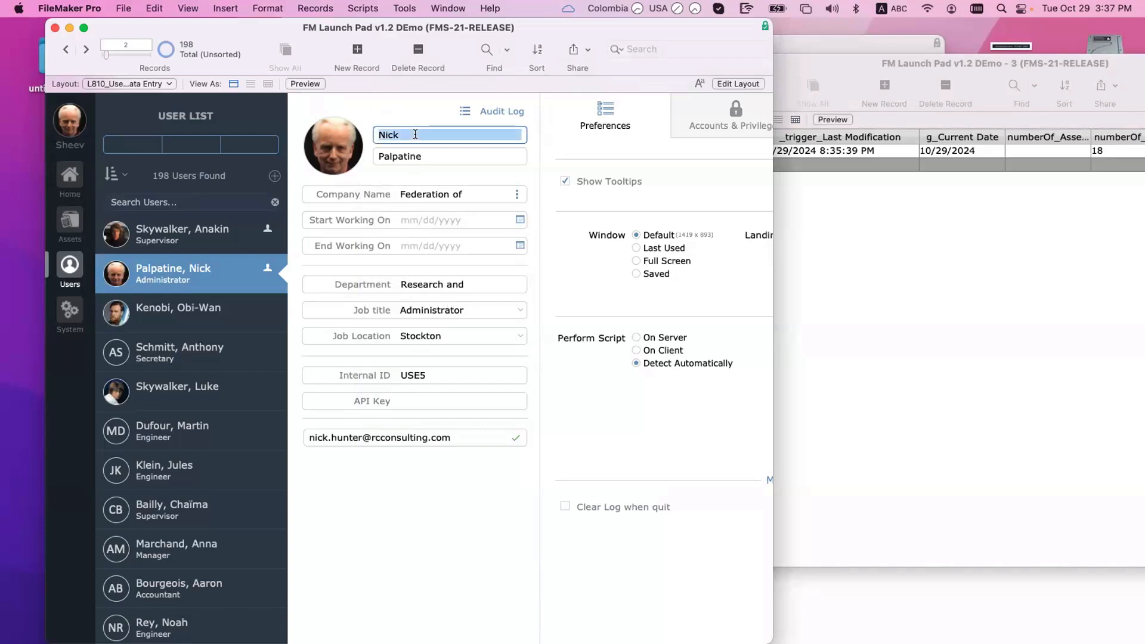
pyautogui.write('Sheeve')
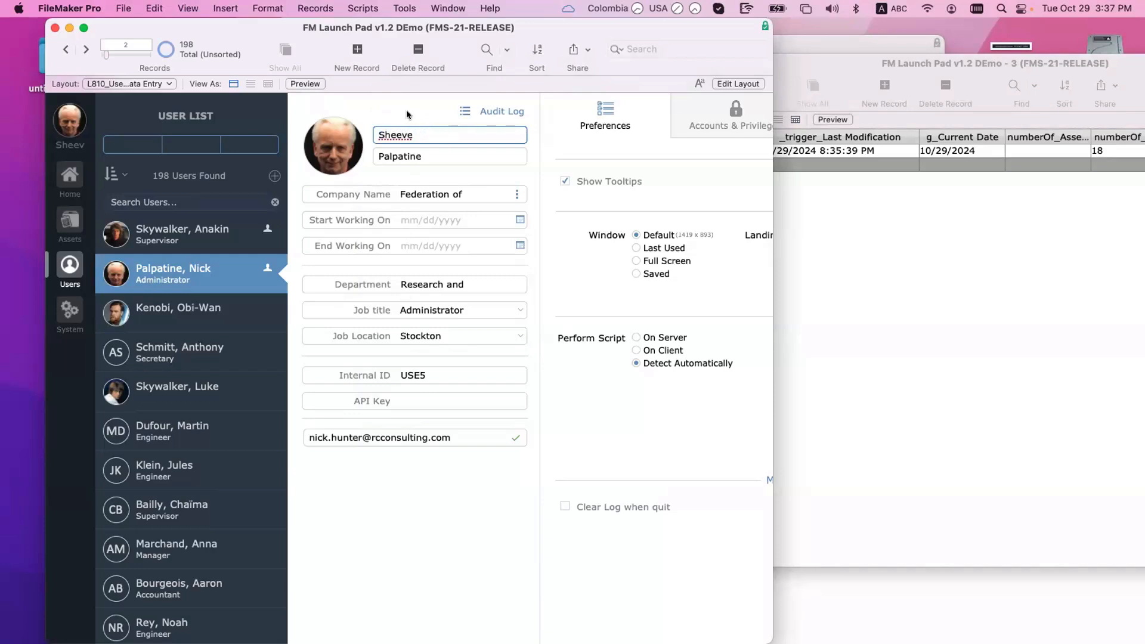
pyautogui.click(408, 113)
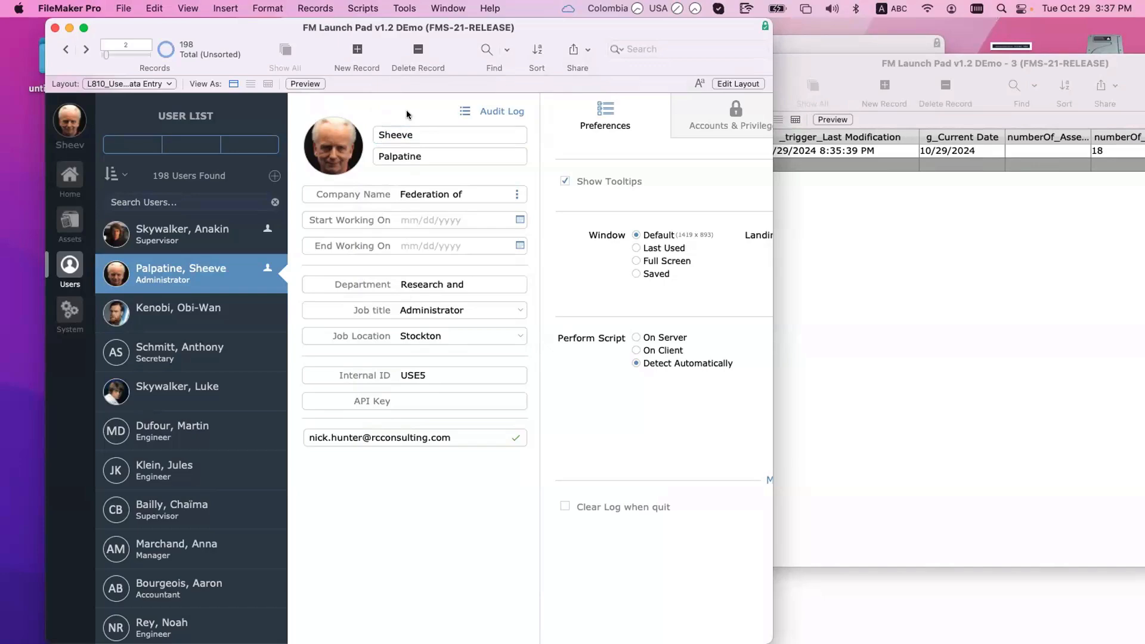
# Step: Widen the user record window to reveal the preference tabs and settings
pyautogui.hscroll(5, 406, 110)
pyautogui.hscroll(-5, 409, 110)
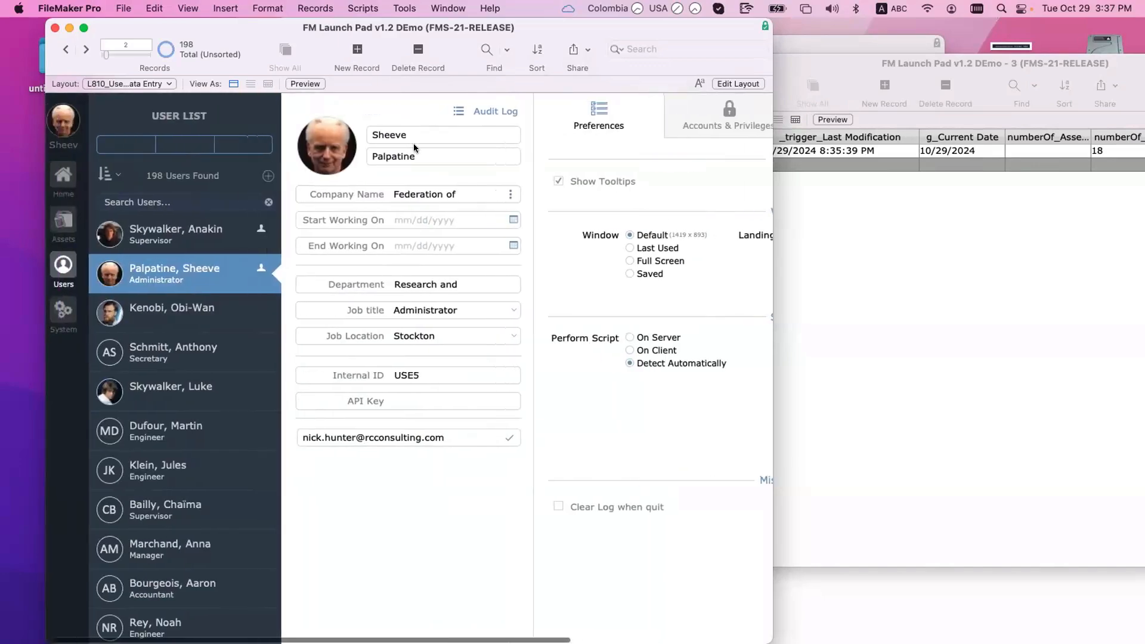
pyautogui.hscroll(-1, 405, 140)
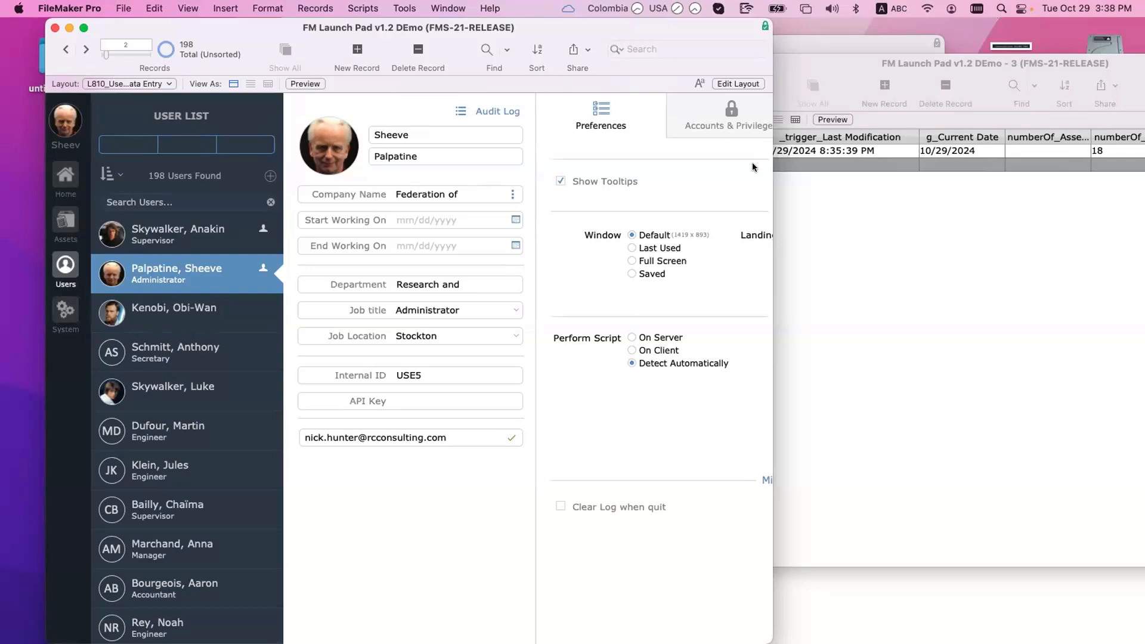
pyautogui.moveTo(767, 176); pyautogui.dragTo(972, 190)
pyautogui.hscroll(2, 418, 168)
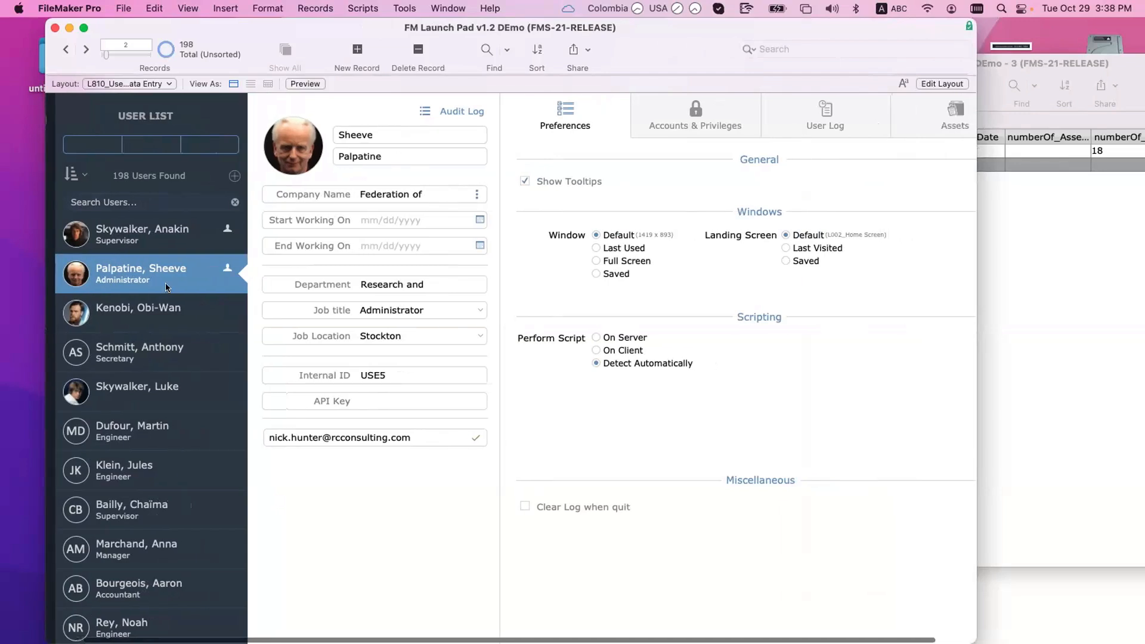
# Step: Show the administrator's Accounts & Privileges tab and review all accounts in Manage Security without changes
pyautogui.click(681, 127)
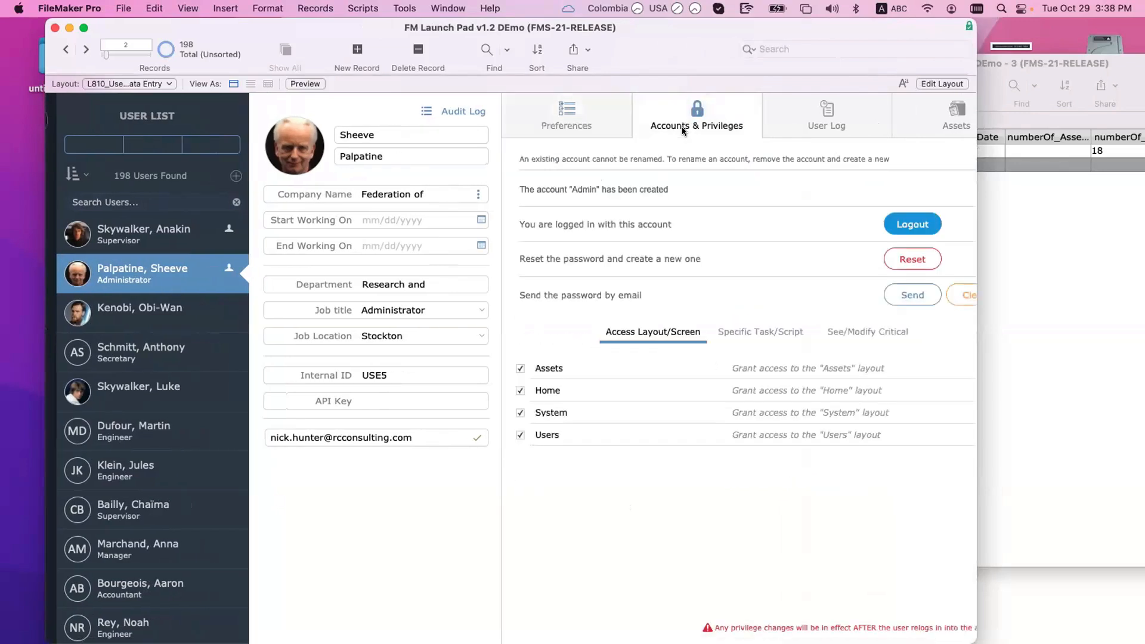
pyautogui.click(121, 7)
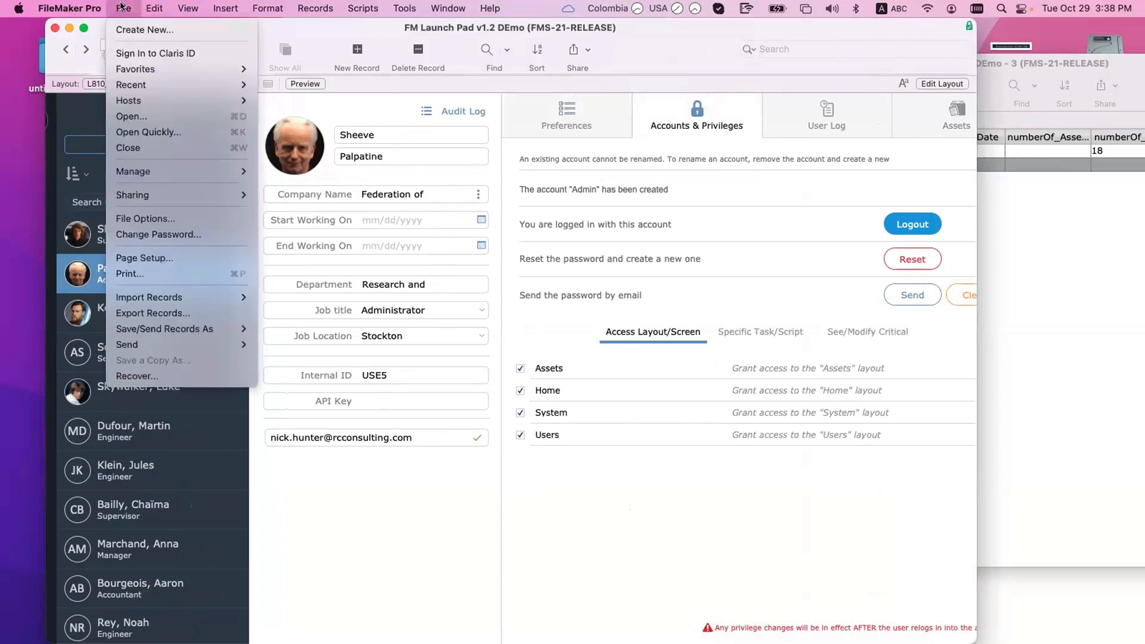
pyautogui.moveTo(147, 171)
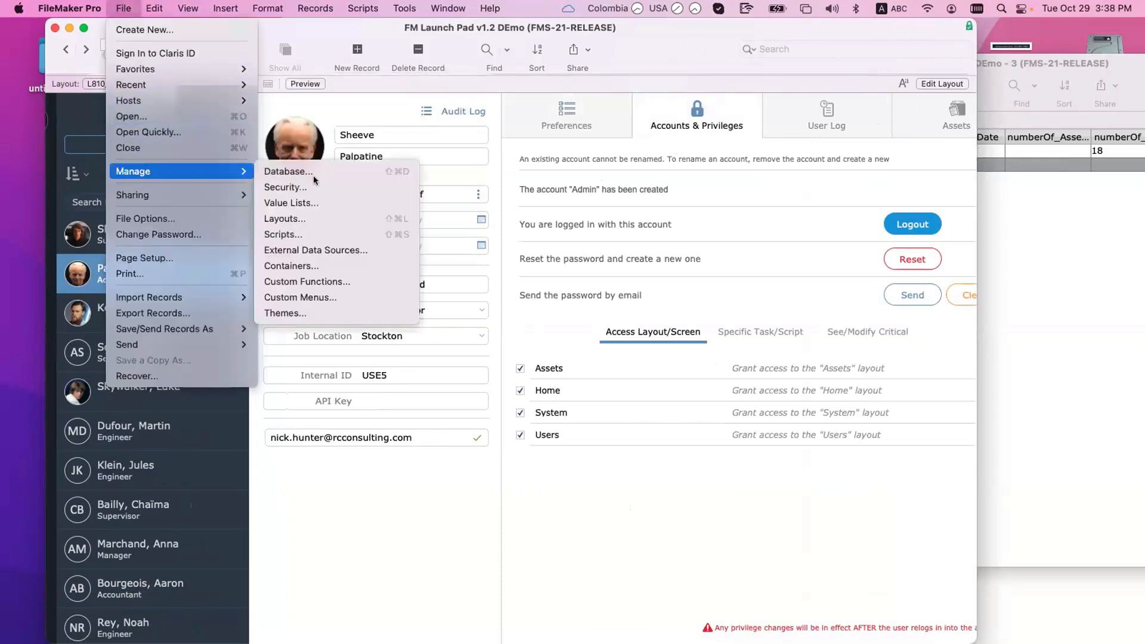
pyautogui.click(312, 187)
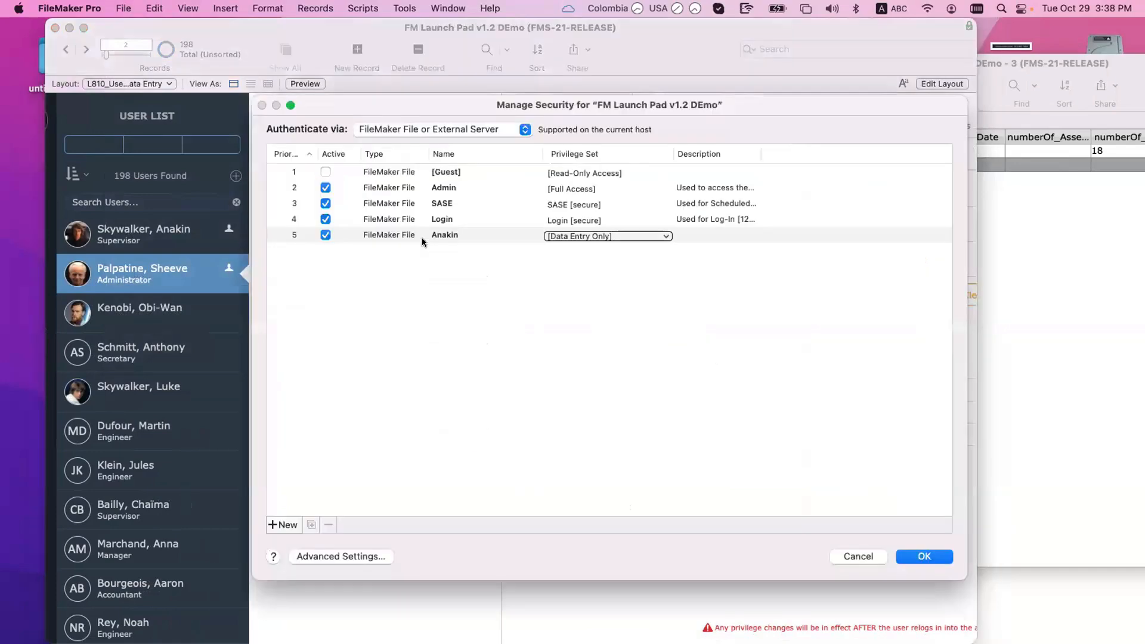
pyautogui.press('Return')
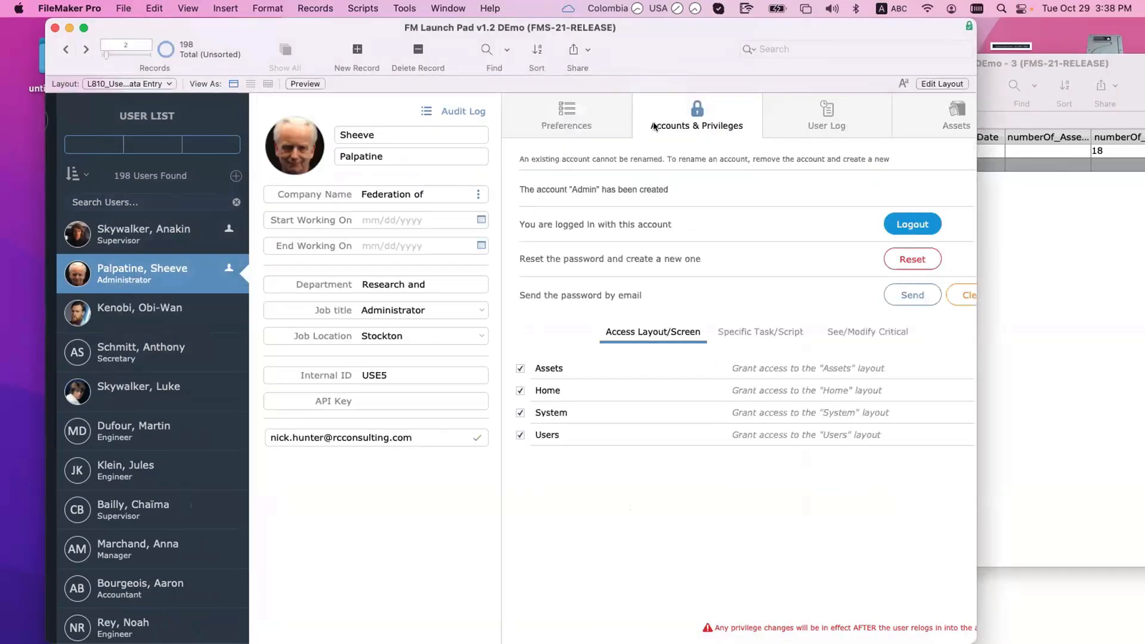
# Step: Compare the supervisor's record and privileges with the administrator's, ending back on the administrator
pyautogui.click(371, 138)
pyautogui.click(373, 173)
pyautogui.click(128, 238)
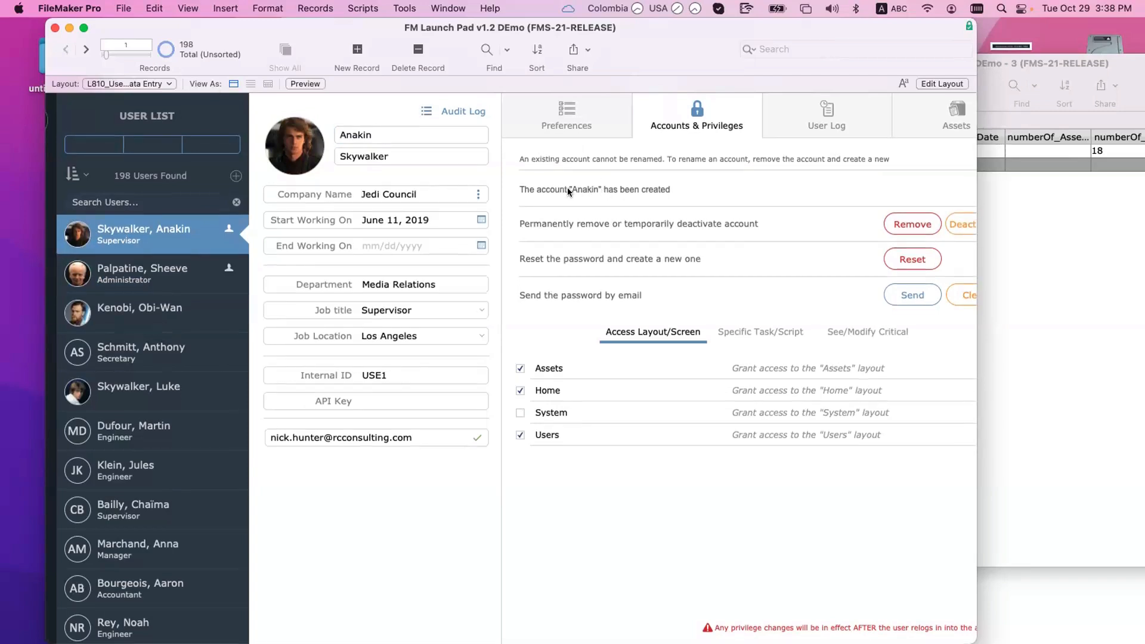
pyautogui.click(179, 262)
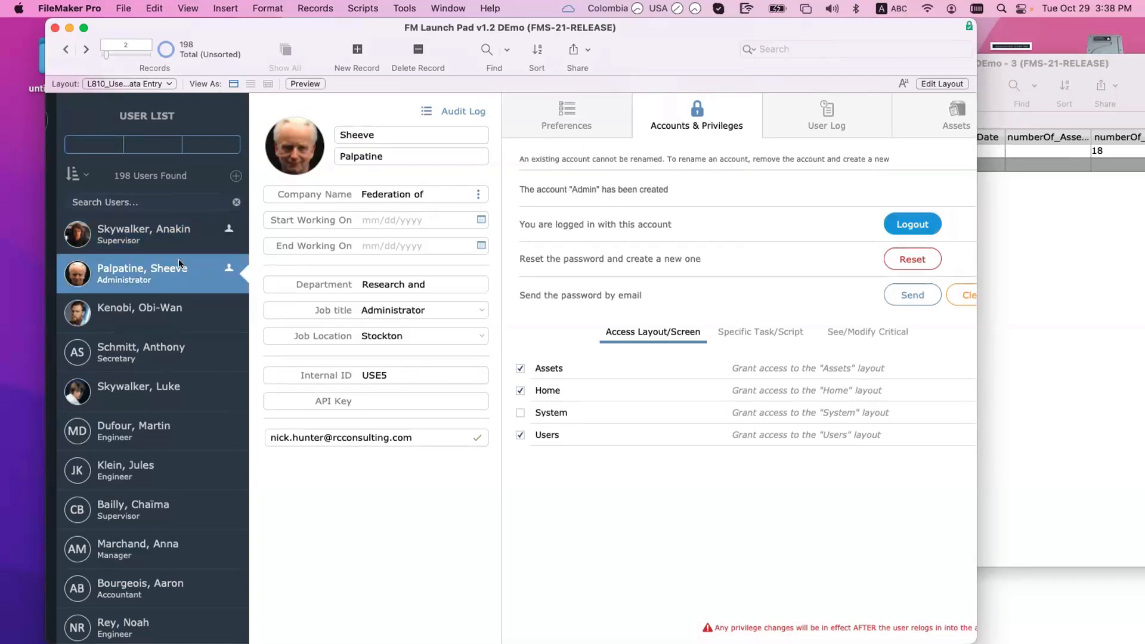
pyautogui.hotkey('ctrl', 'Up')
pyautogui.hotkey('ctrl', 'Down')
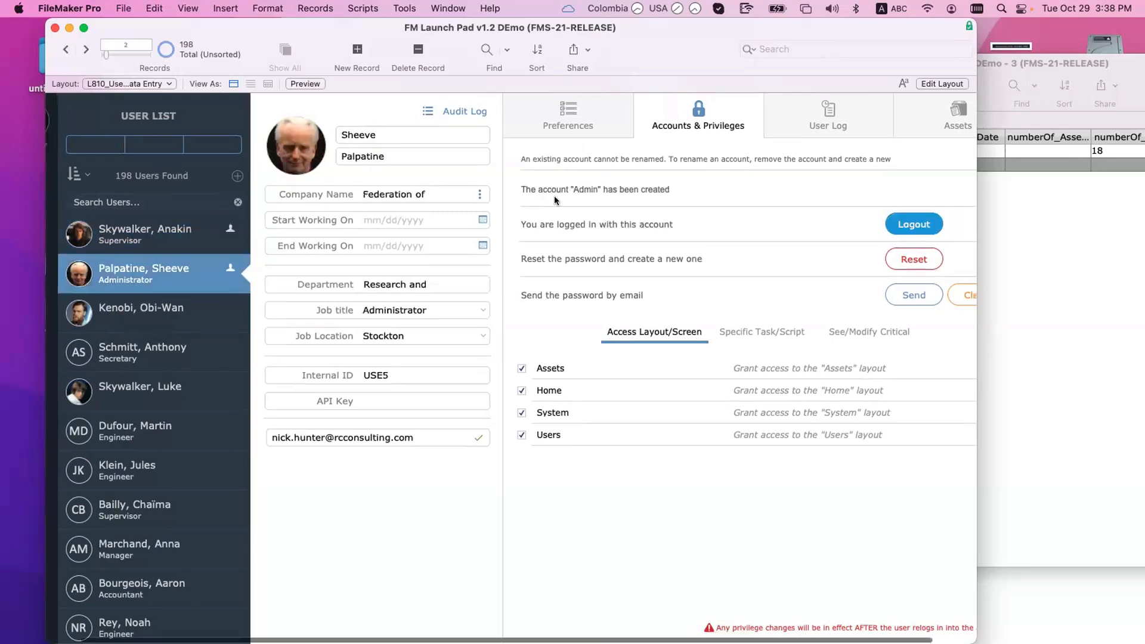
pyautogui.click(153, 238)
pyautogui.click(175, 269)
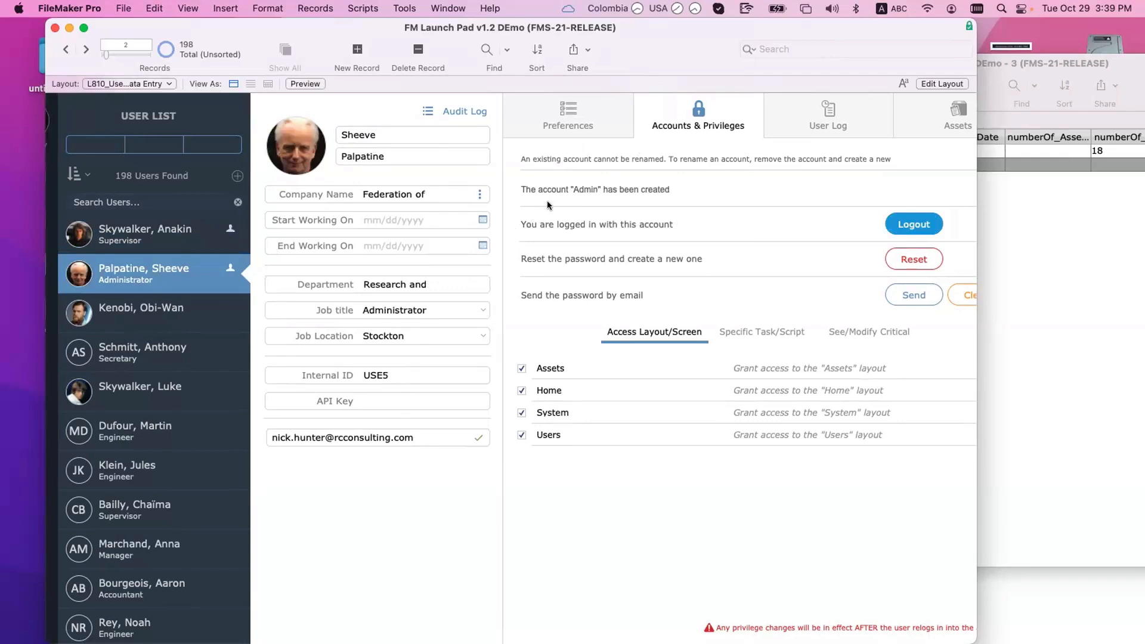
# Step: Close the user record window and the Home Items table window, returning to the Script Workspace
pyautogui.moveTo(116, 24); pyautogui.dragTo(90, 24)
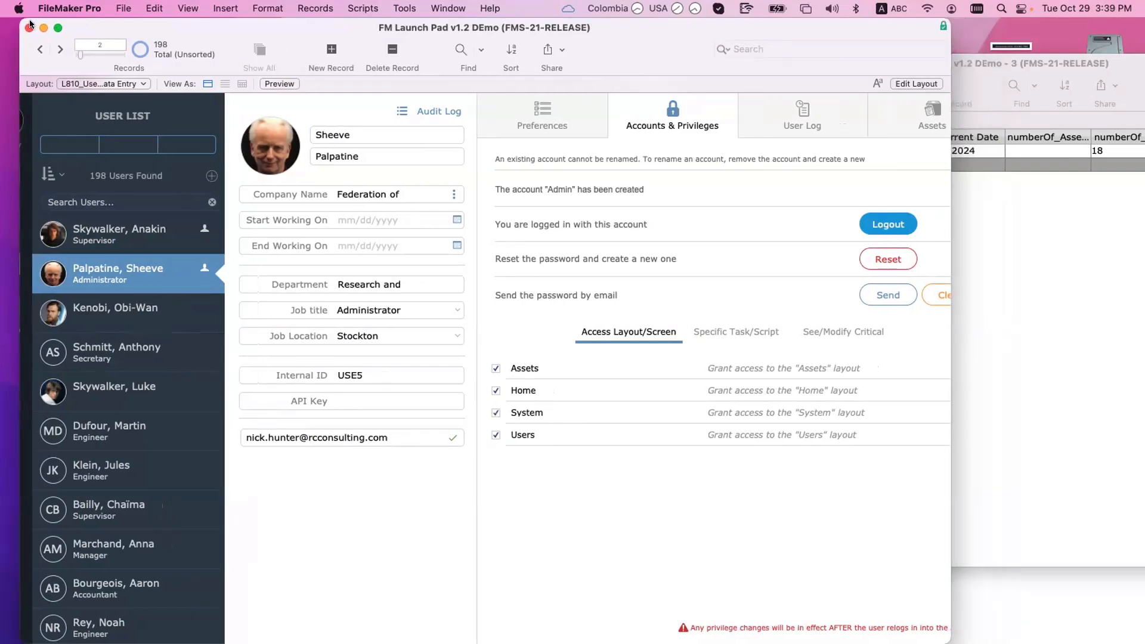
pyautogui.click(29, 28)
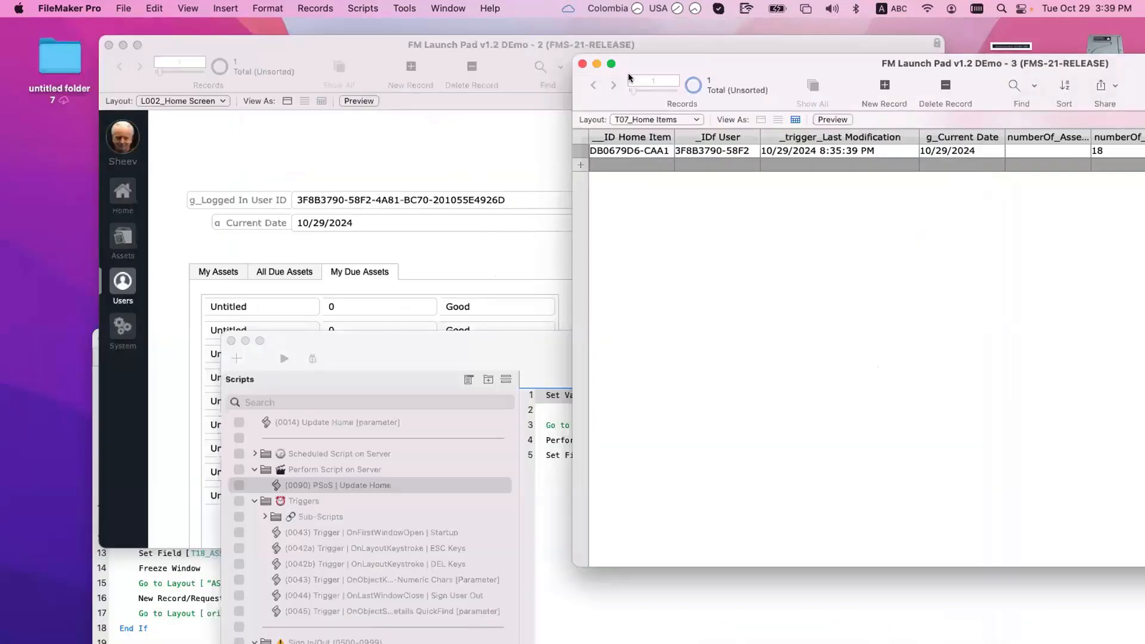
pyautogui.press('super+w')
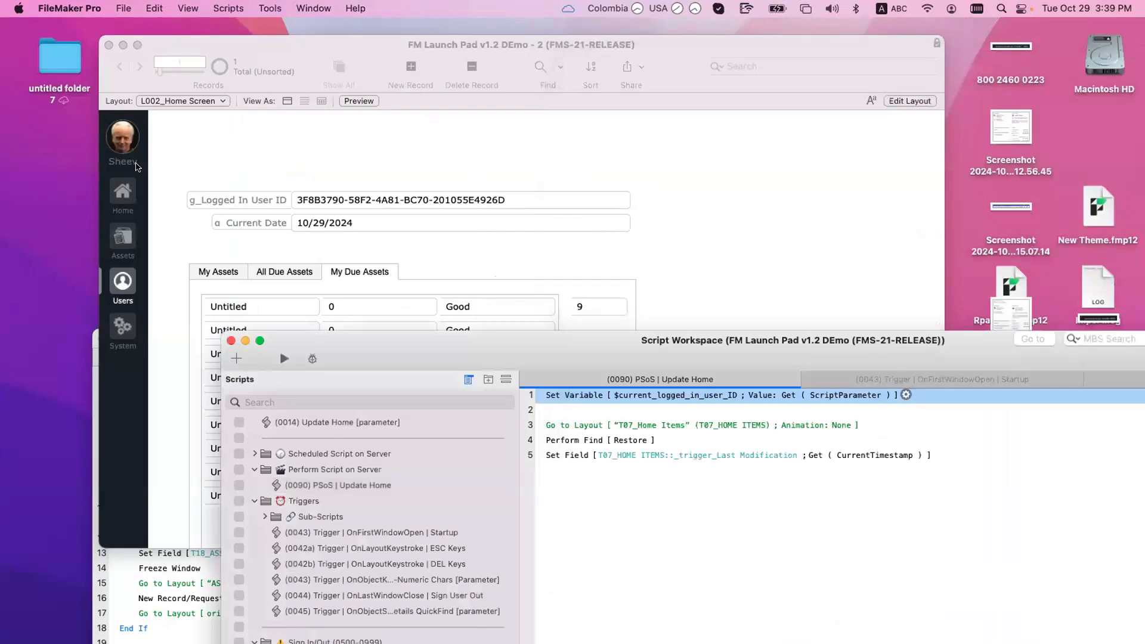
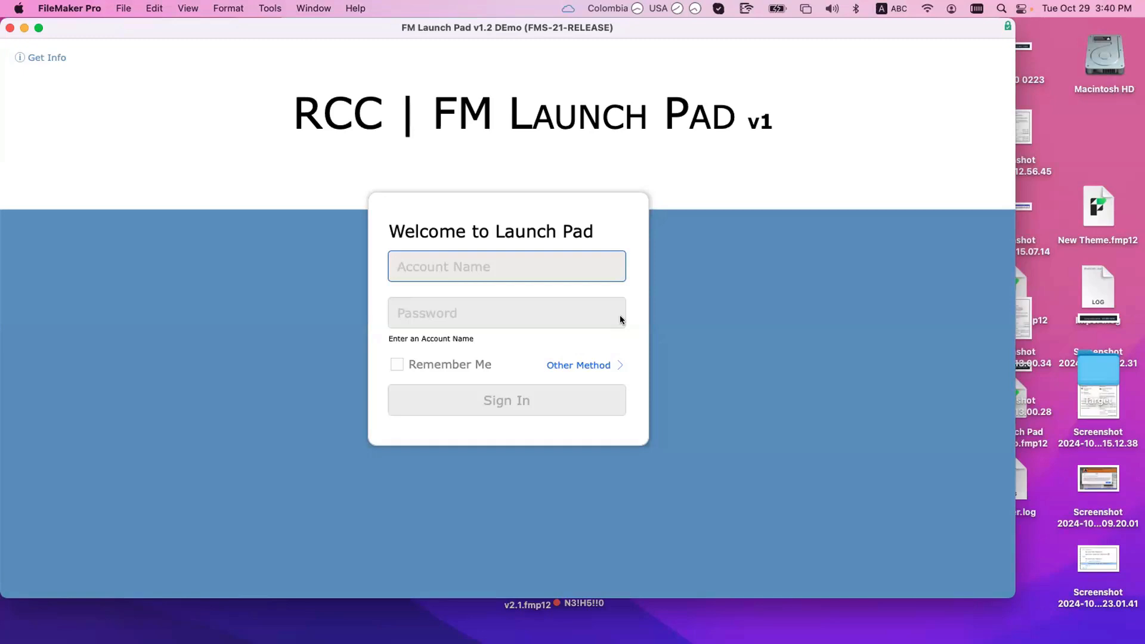
# Step: Enter the admin account name and password on the Launch Pad sign-in screen
pyautogui.press('Tab')
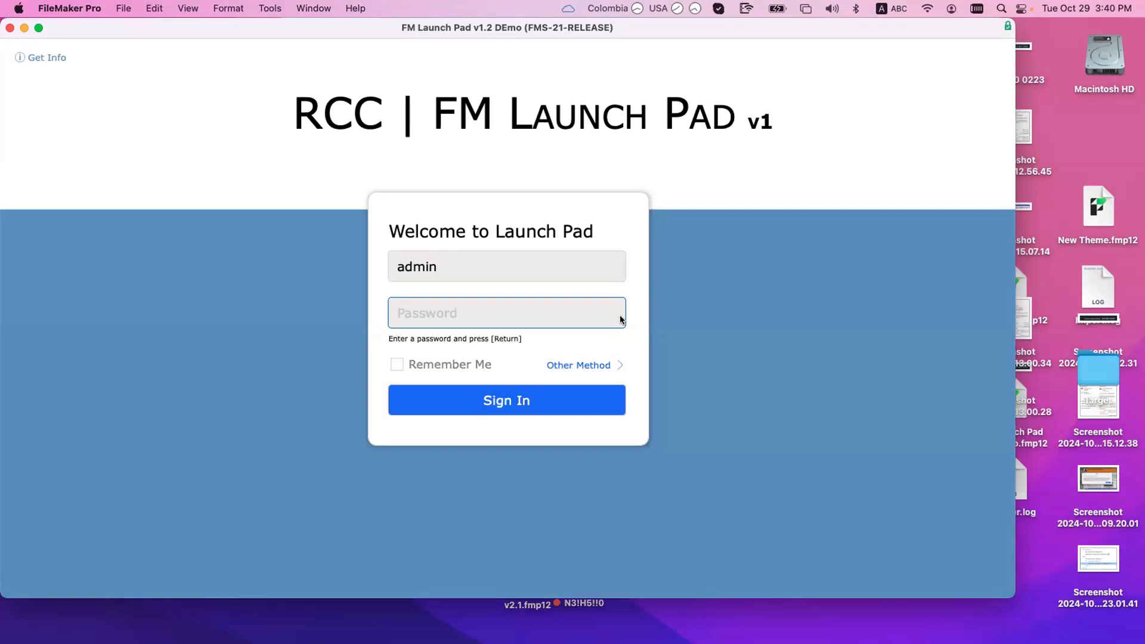
pyautogui.click(707, 307)
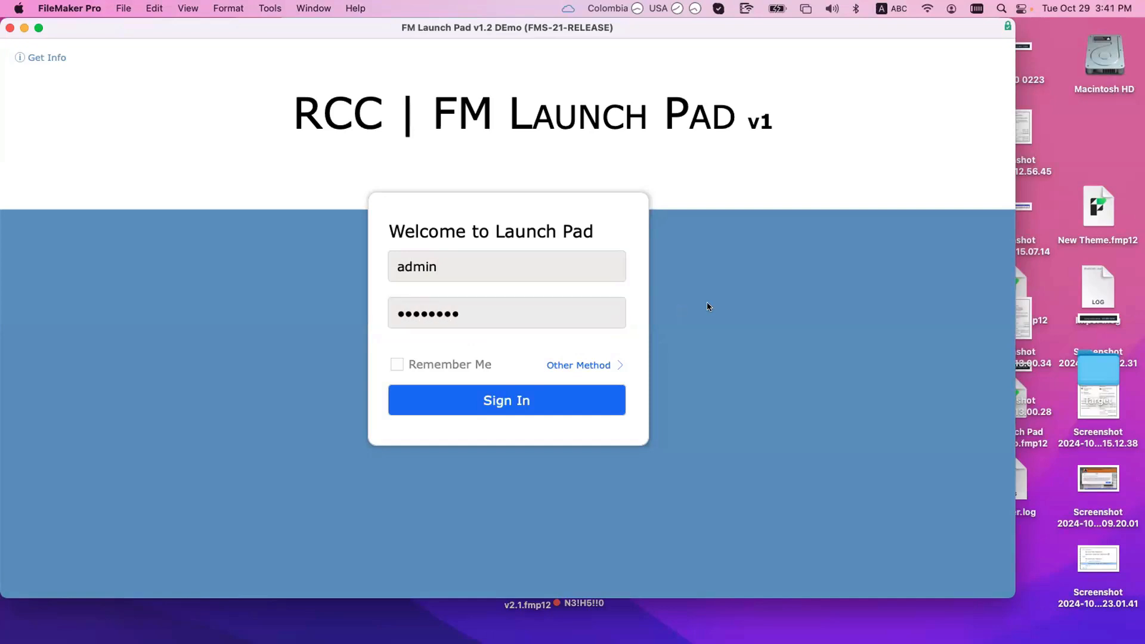
# Step: Replace the stored password with the admin password and sign in
pyautogui.click(518, 268)
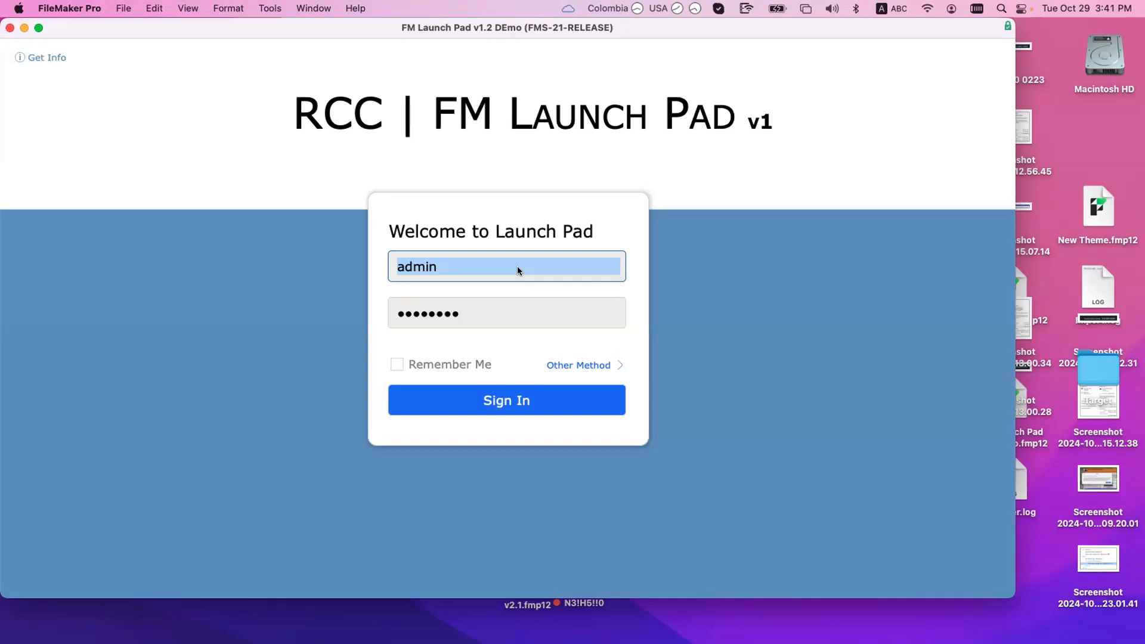
pyautogui.click(636, 279)
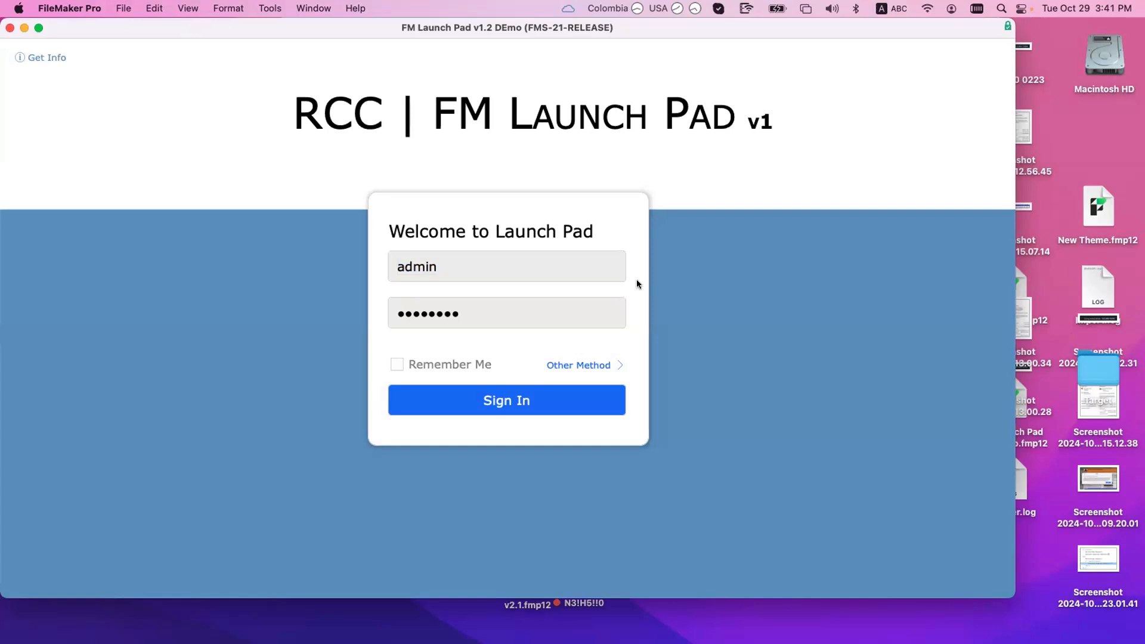
pyautogui.click(473, 268)
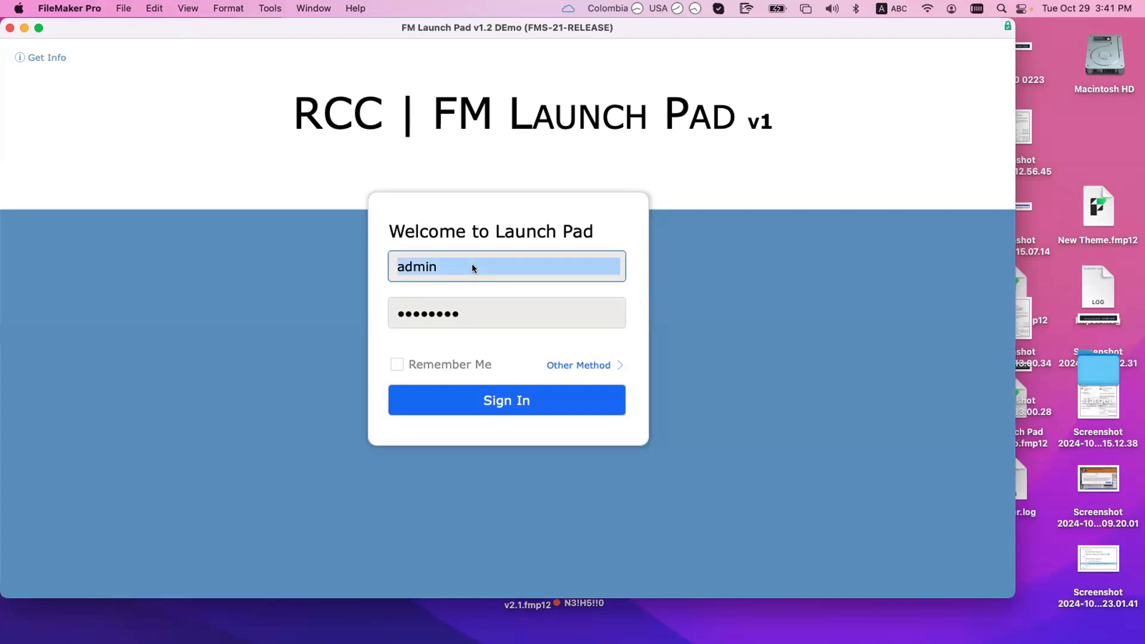
pyautogui.click(452, 309)
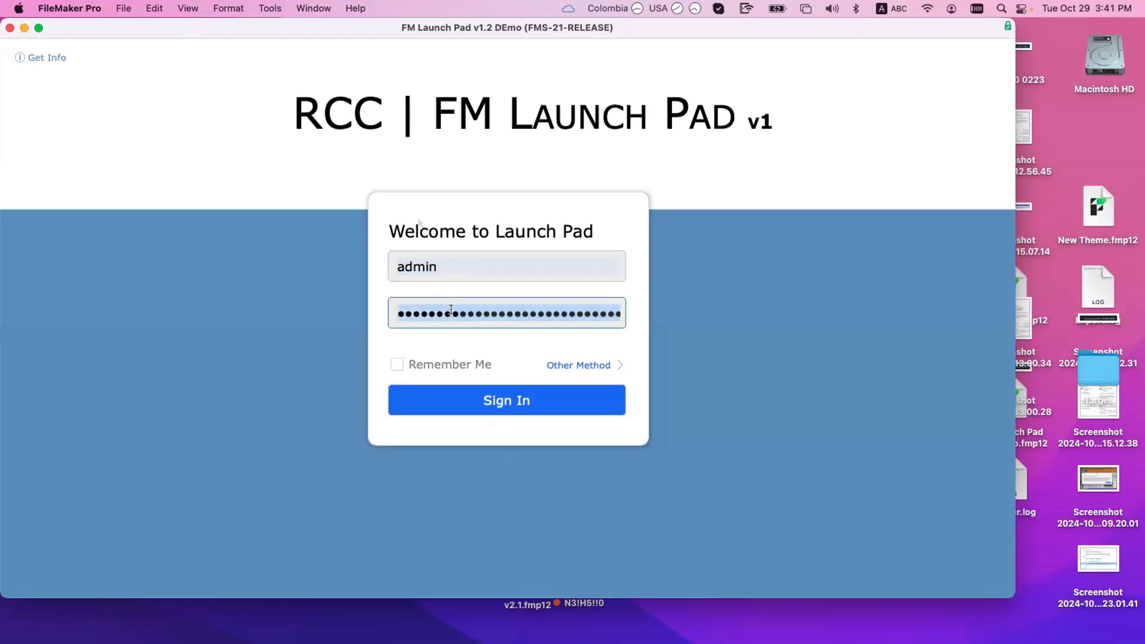
pyautogui.press('BackSpace')
pyautogui.write('•••••')
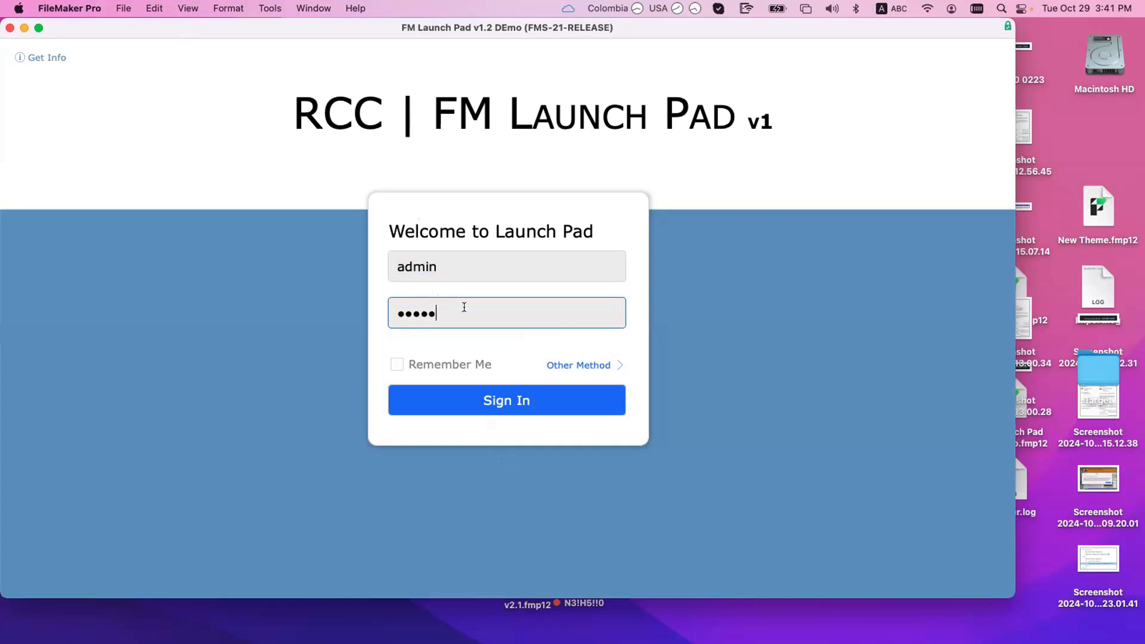
pyautogui.press('Return')
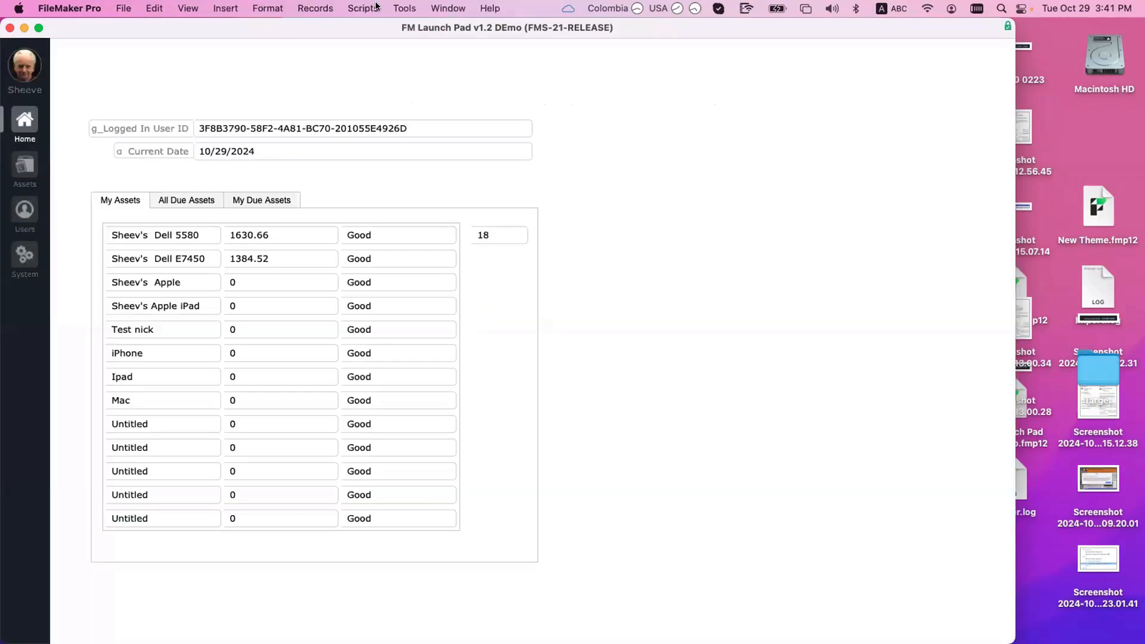
# Step: Close the Script Workspace
pyautogui.click(375, 6)
pyautogui.click(520, 307)
pyautogui.press('super+shift+s')
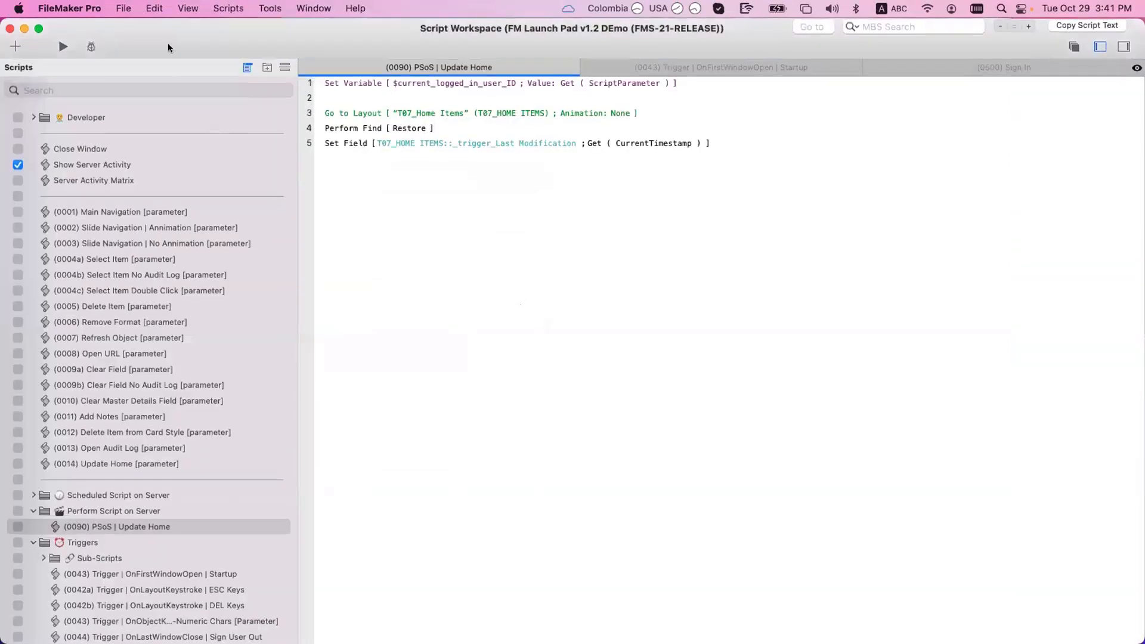
pyautogui.moveTo(167, 45); pyautogui.dragTo(511, 251)
pyautogui.click(352, 234)
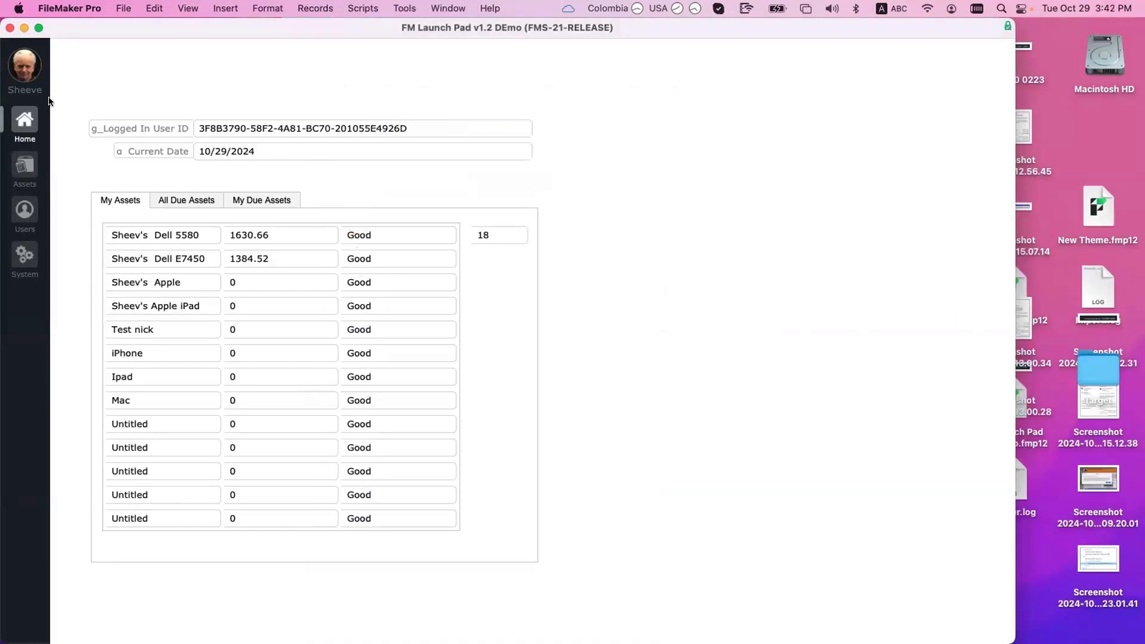
# Step: Show the layout bar and switch to the L000_Login layout
pyautogui.press('alt+super+s')
pyautogui.click(69, 86)
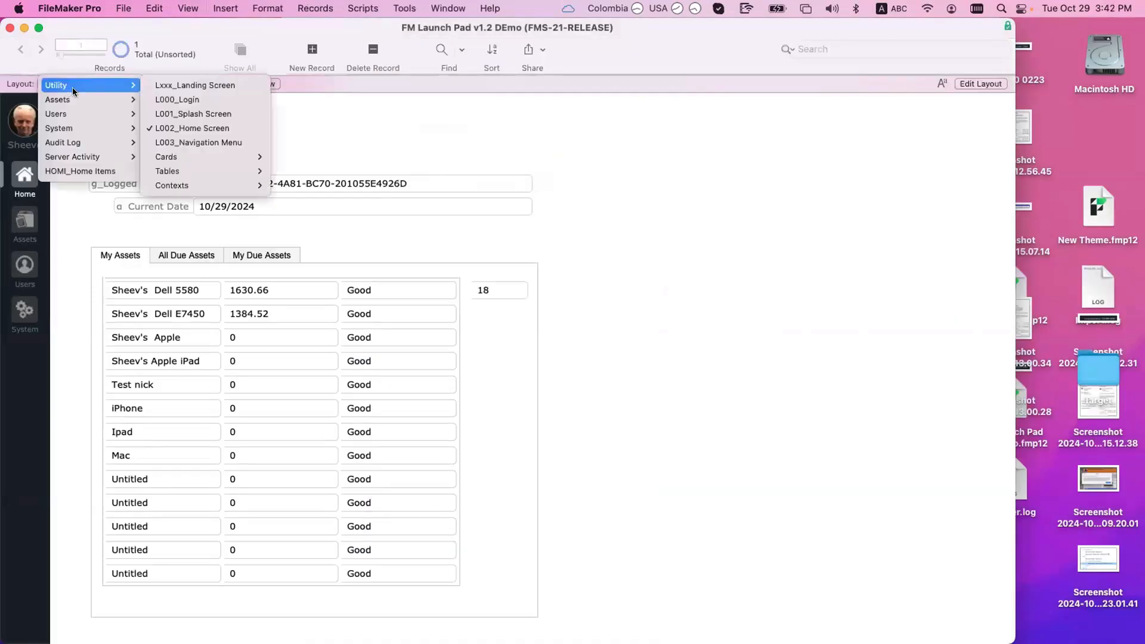
pyautogui.click(178, 99)
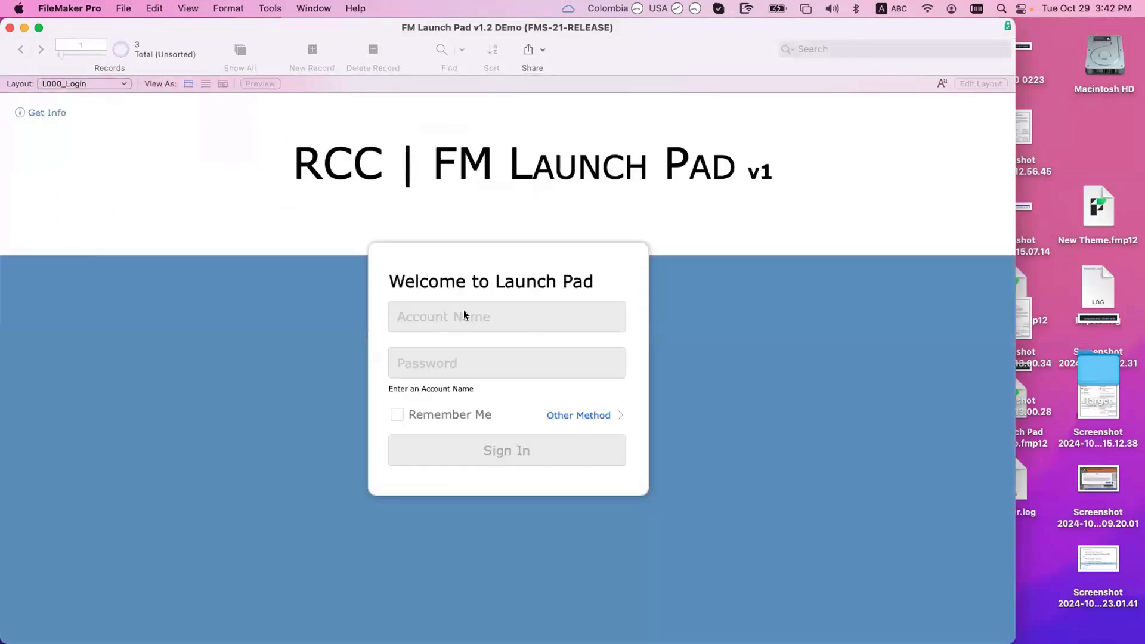
# Step: Restore Standard FileMaker Menus, enter Layout mode and open Manage Database
pyautogui.click(312, 7)
pyautogui.moveTo(278, 7)
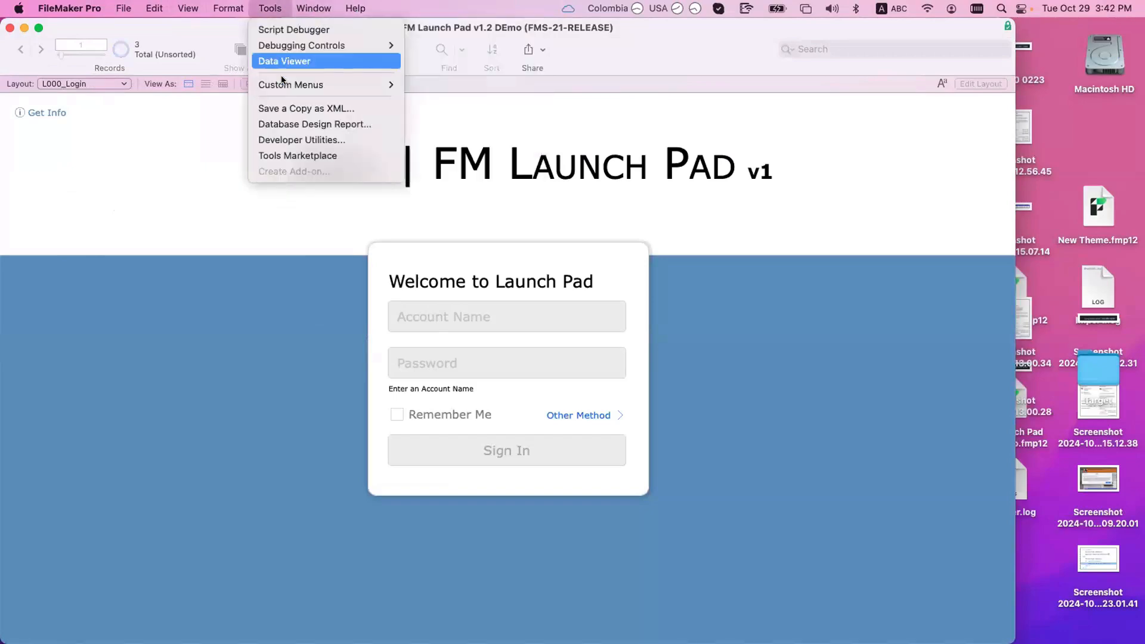
pyautogui.moveTo(286, 85)
pyautogui.click(414, 80)
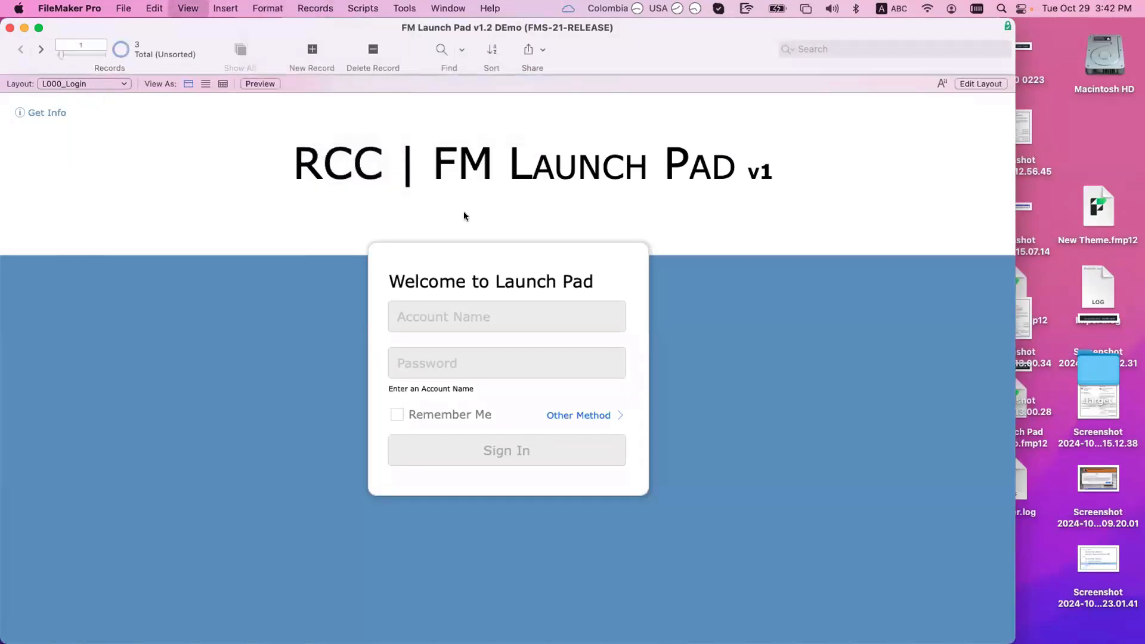
pyautogui.press('super+l')
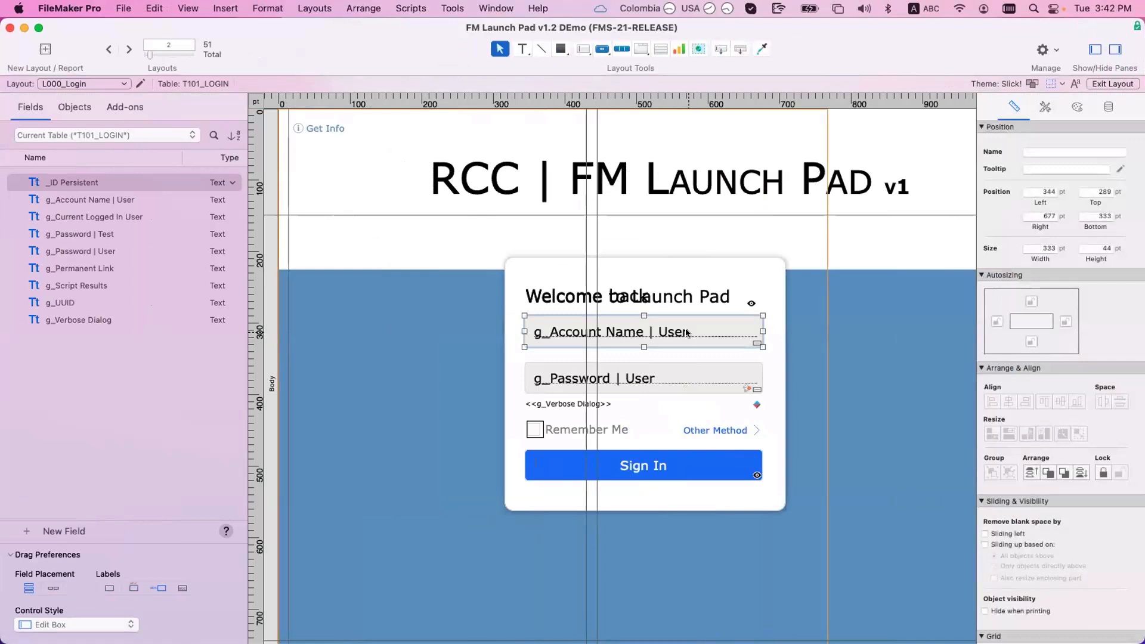
pyautogui.press('shift+super+d')
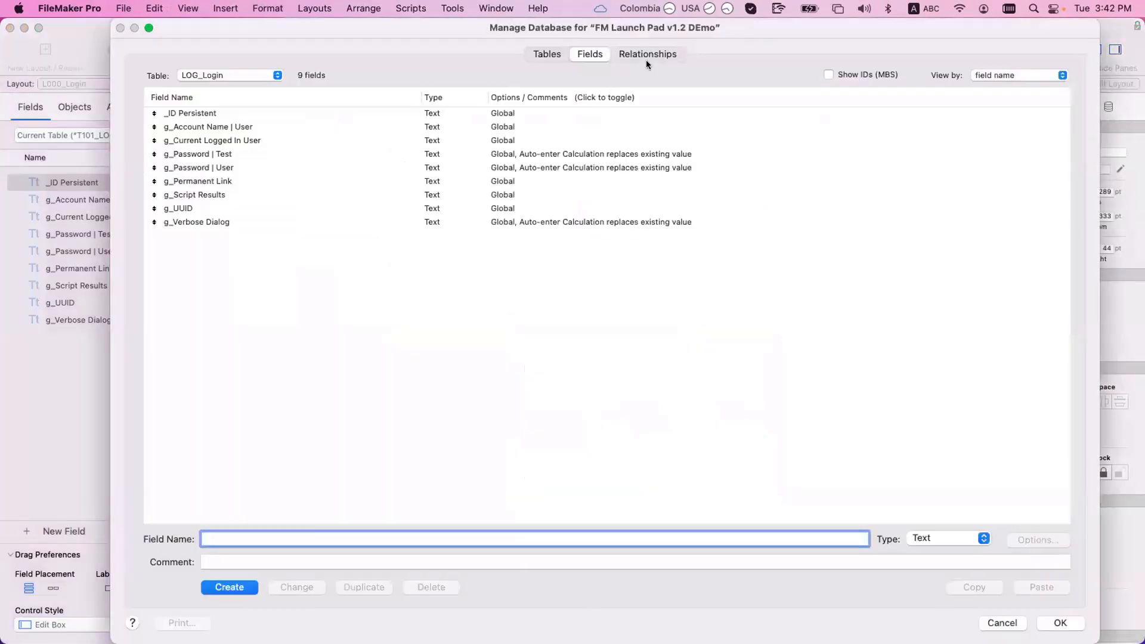
# Step: Browse the relationships graph and select the T101a_login_USERS table occurrence
pyautogui.click(649, 53)
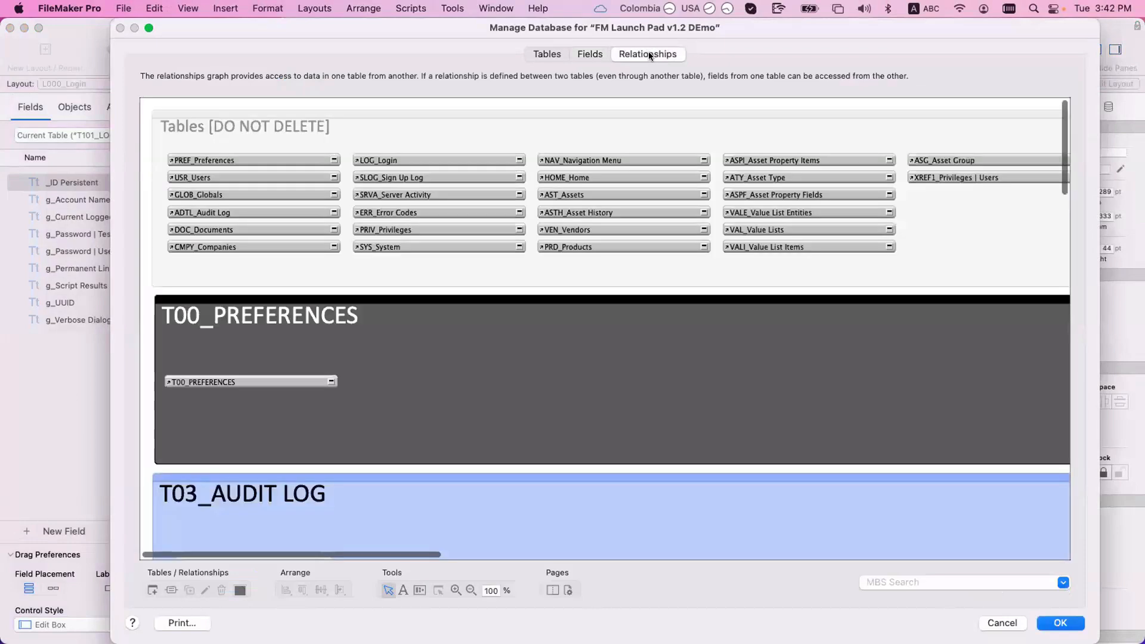
pyautogui.scroll(-5, 513, 351)
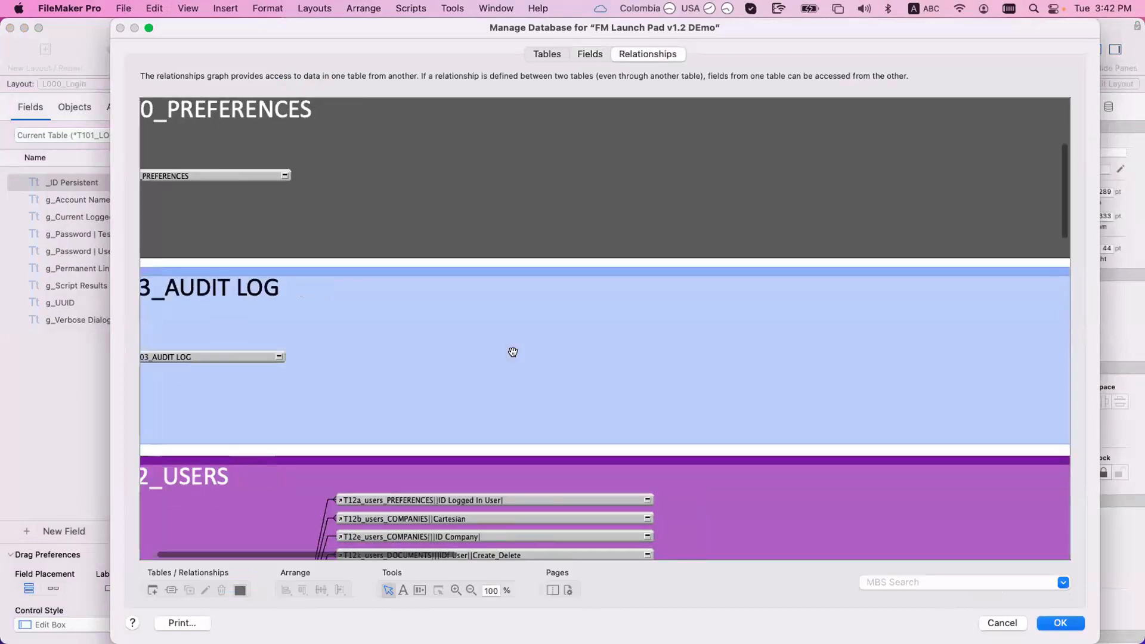
pyautogui.hscroll(10, 513, 352)
pyautogui.hscroll(3, 513, 352)
pyautogui.scroll(-12, 522, 357)
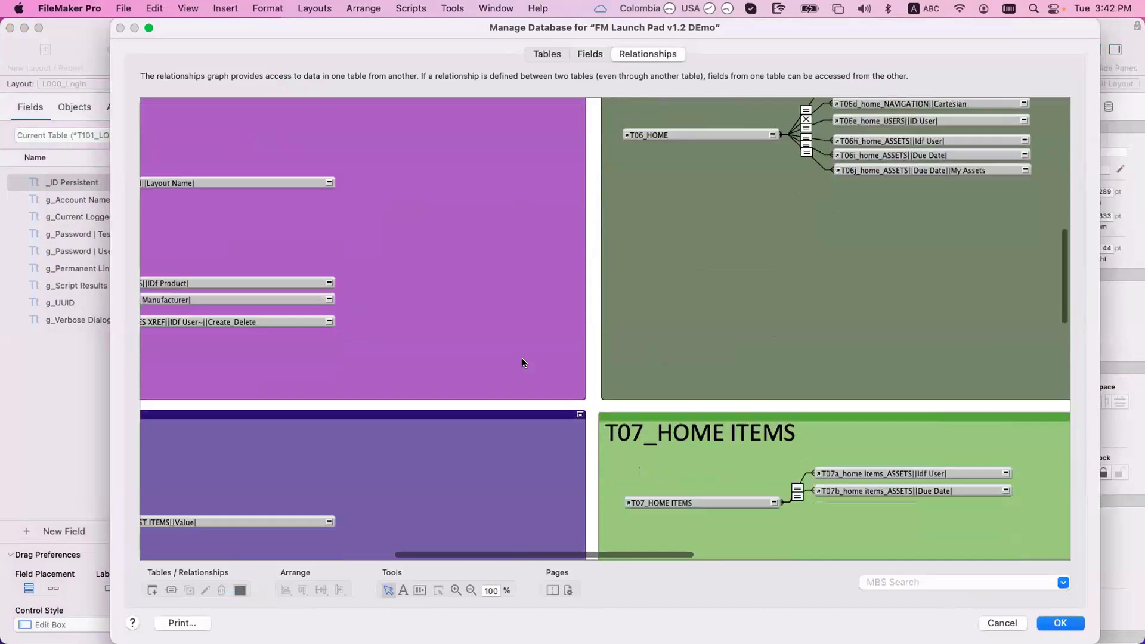
pyautogui.hscroll(-5, 521, 358)
pyautogui.scroll(7, 522, 356)
pyautogui.scroll(10, 521, 357)
pyautogui.hscroll(20, 521, 358)
pyautogui.scroll(-5, 521, 358)
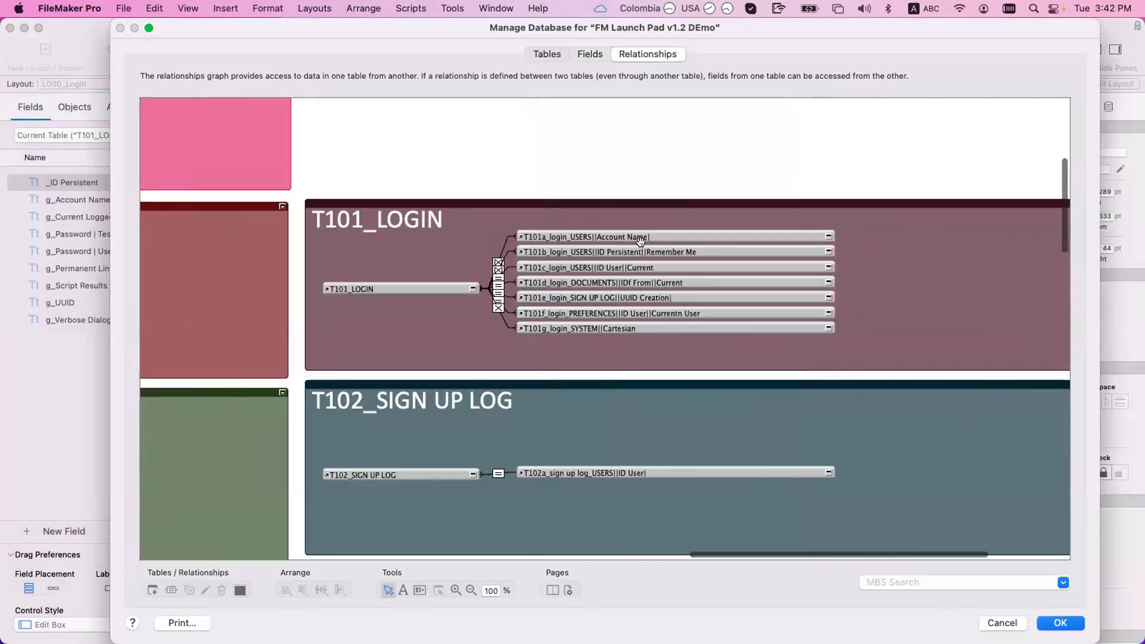
pyautogui.click(642, 237)
# Step: Inspect the login-to-users relationship criteria: account name, tag_Created and tag_Deactivated
pyautogui.doubleClick(498, 265)
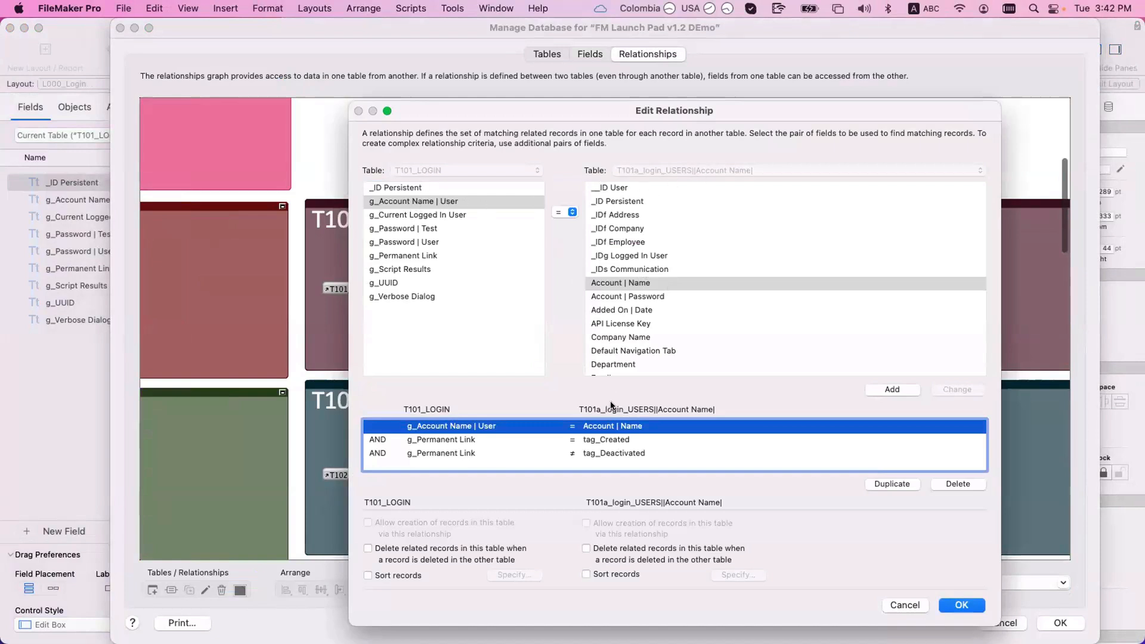
pyautogui.click(555, 441)
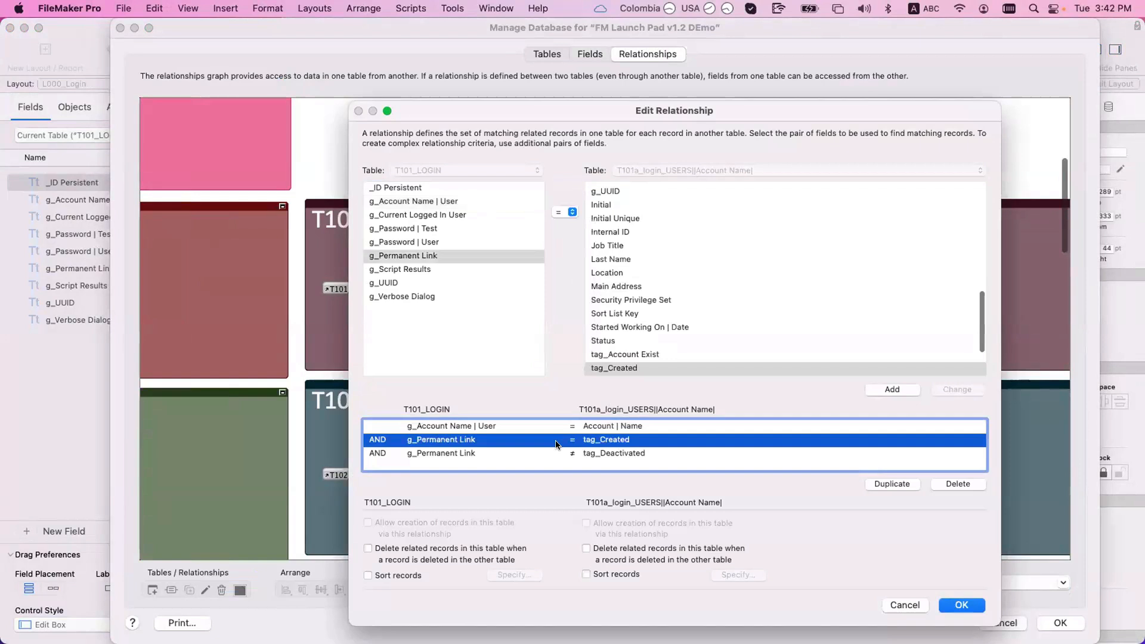
pyautogui.click(590, 455)
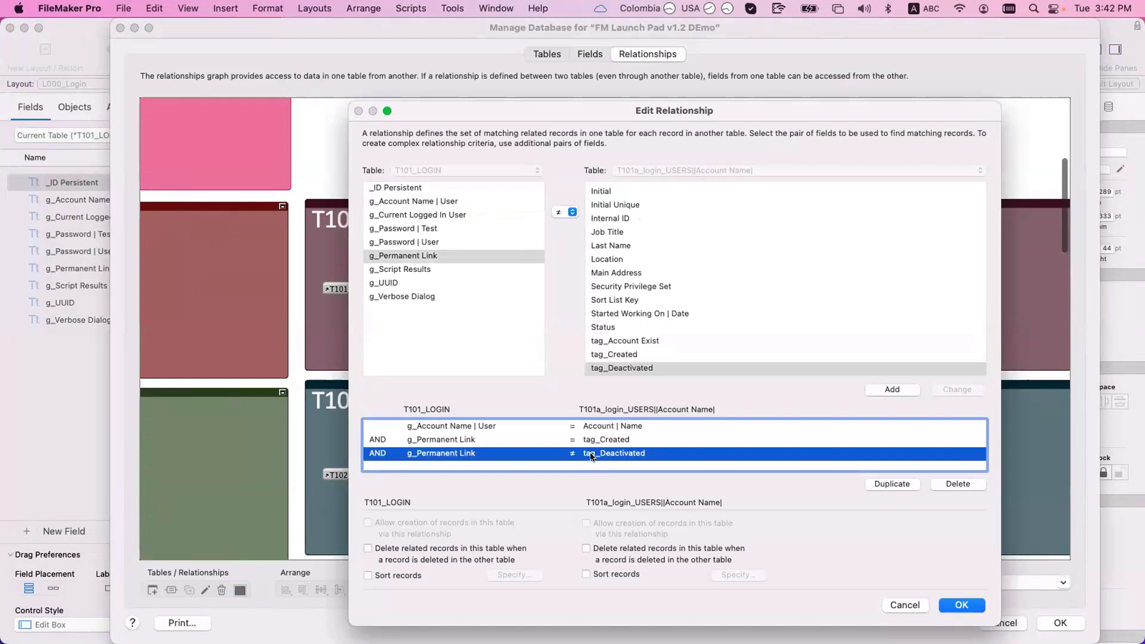
pyautogui.click(592, 441)
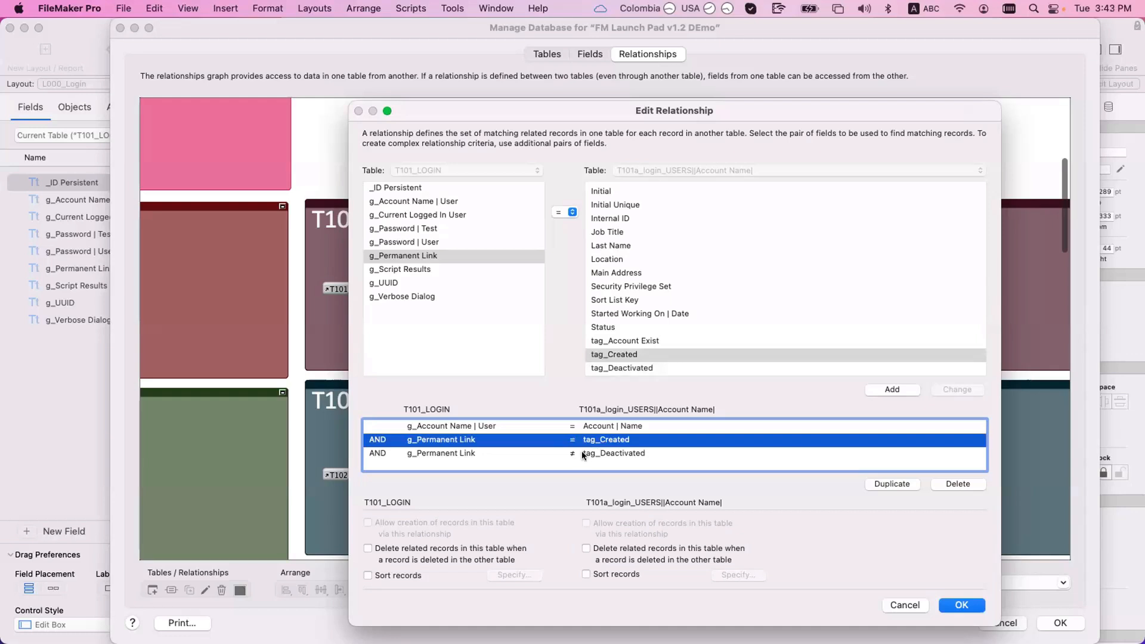
pyautogui.click(588, 453)
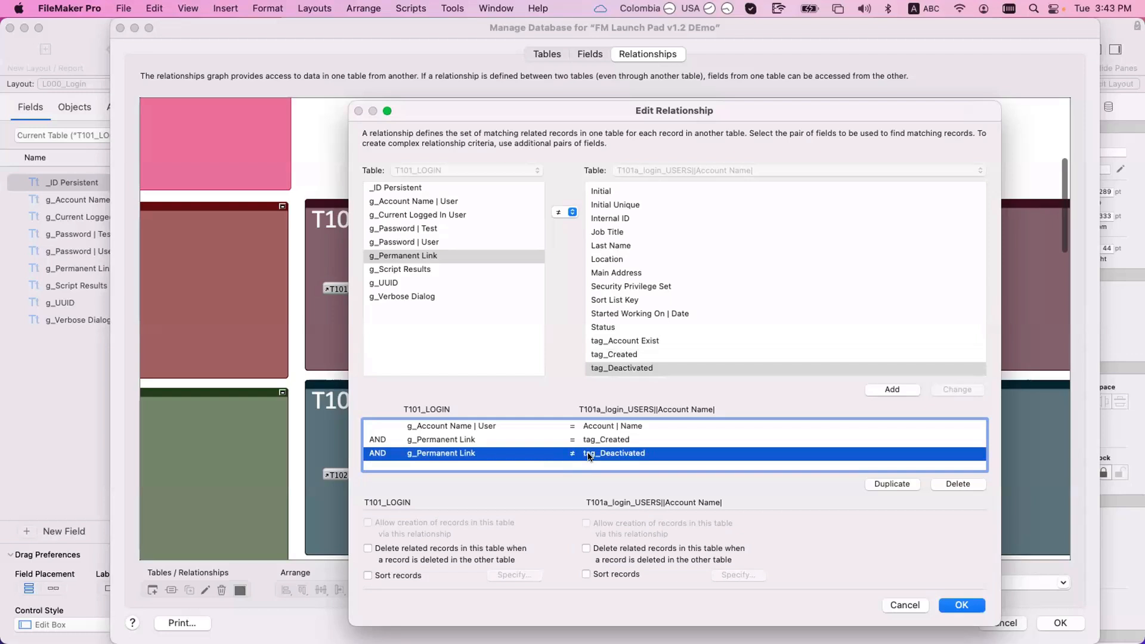
pyautogui.click(568, 427)
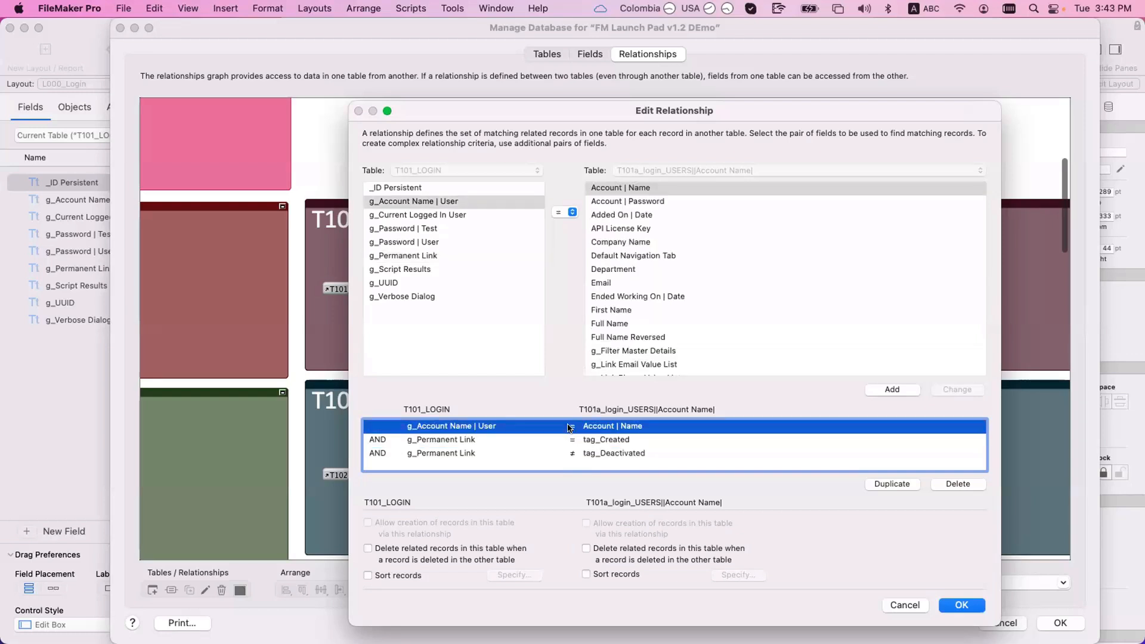
# Step: Close the relationship and Manage Database, discarding all changes
pyautogui.press('Escape')
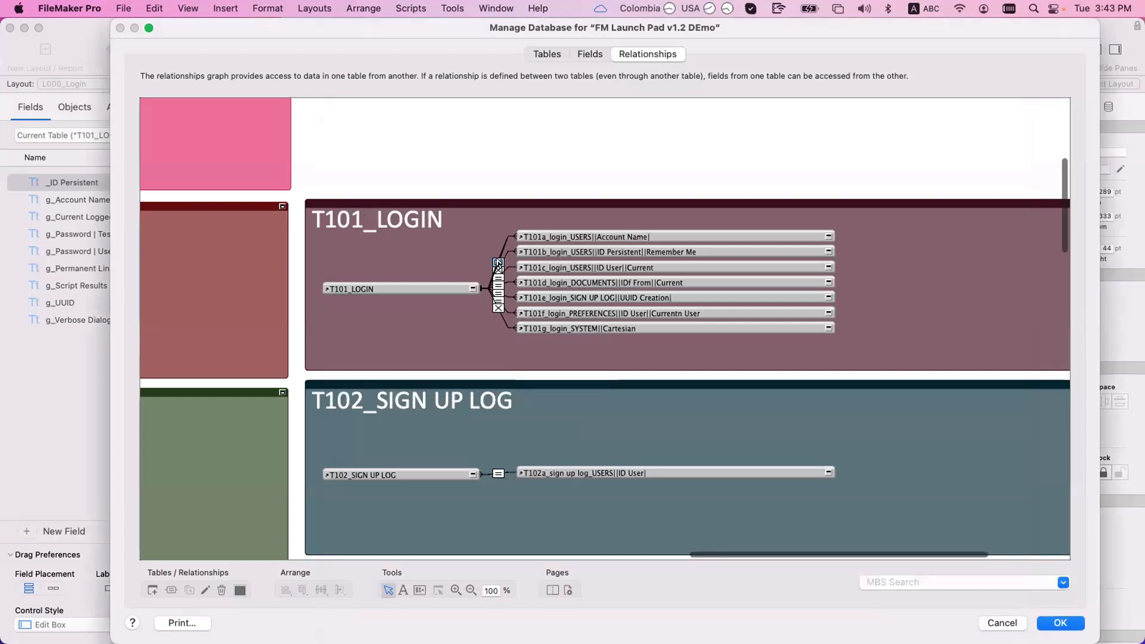
pyautogui.press('Escape')
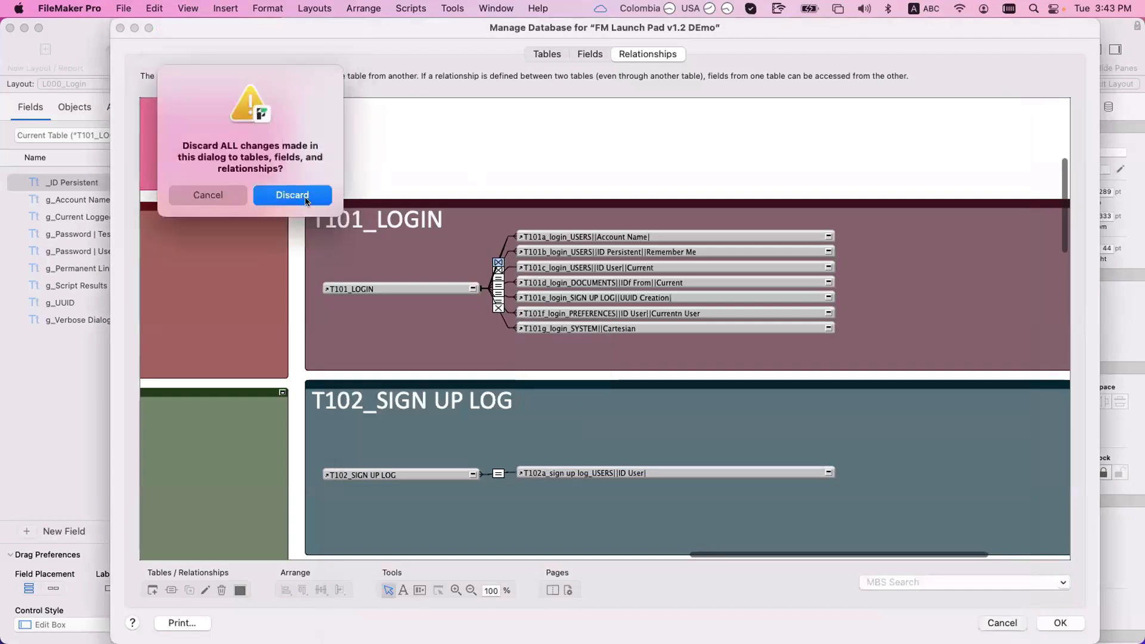
pyautogui.click(306, 200)
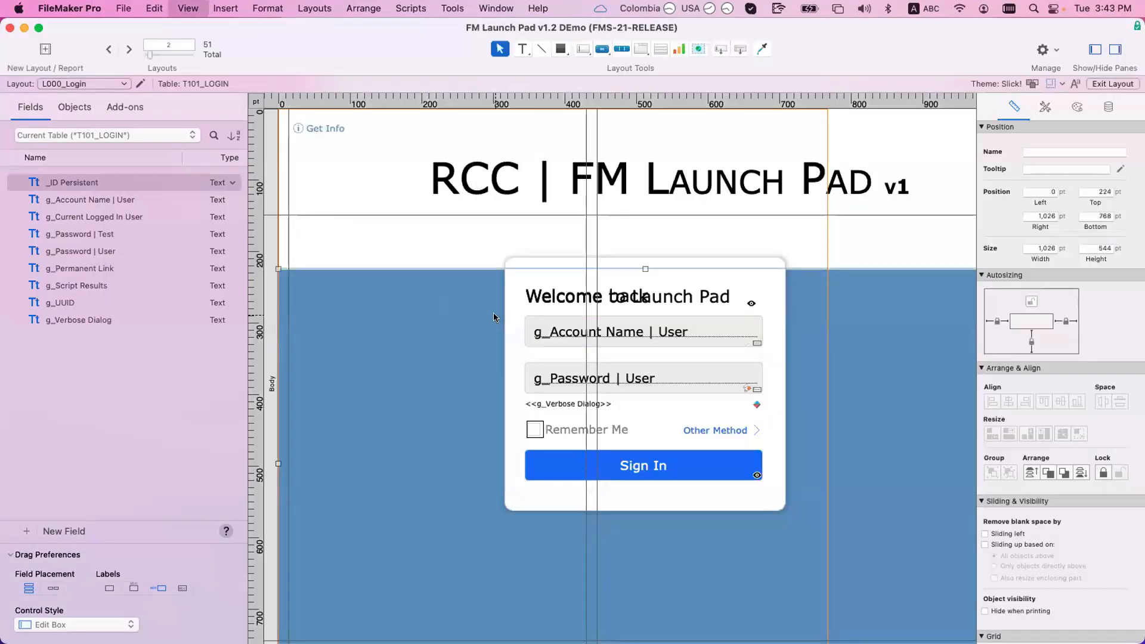
# Step: Switch to Browse mode and enter Admin as the account name
pyautogui.press('super+b')
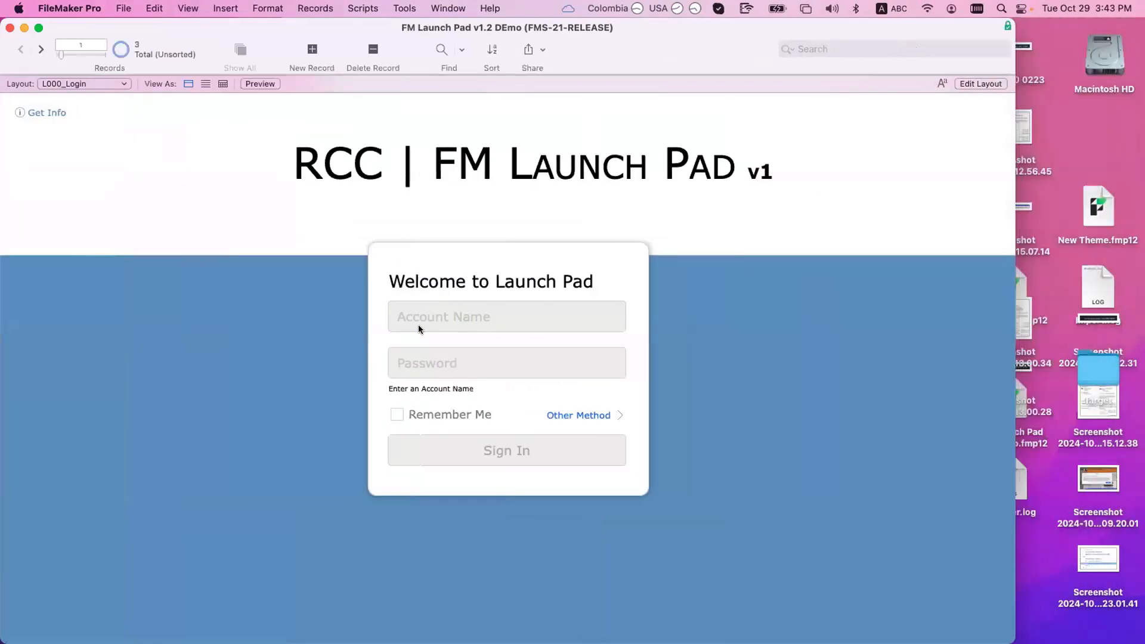
pyautogui.click(453, 314)
pyautogui.write('Admin')
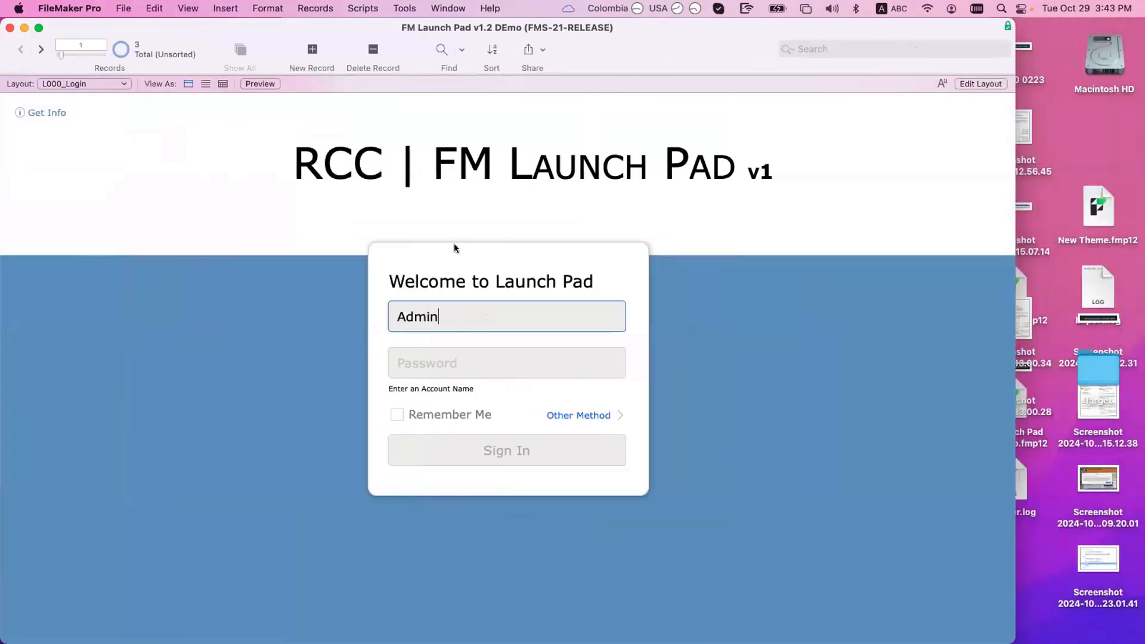
pyautogui.press('Tab')
# Step: Open the Data Viewer from the Tools menu
pyautogui.click(401, 8)
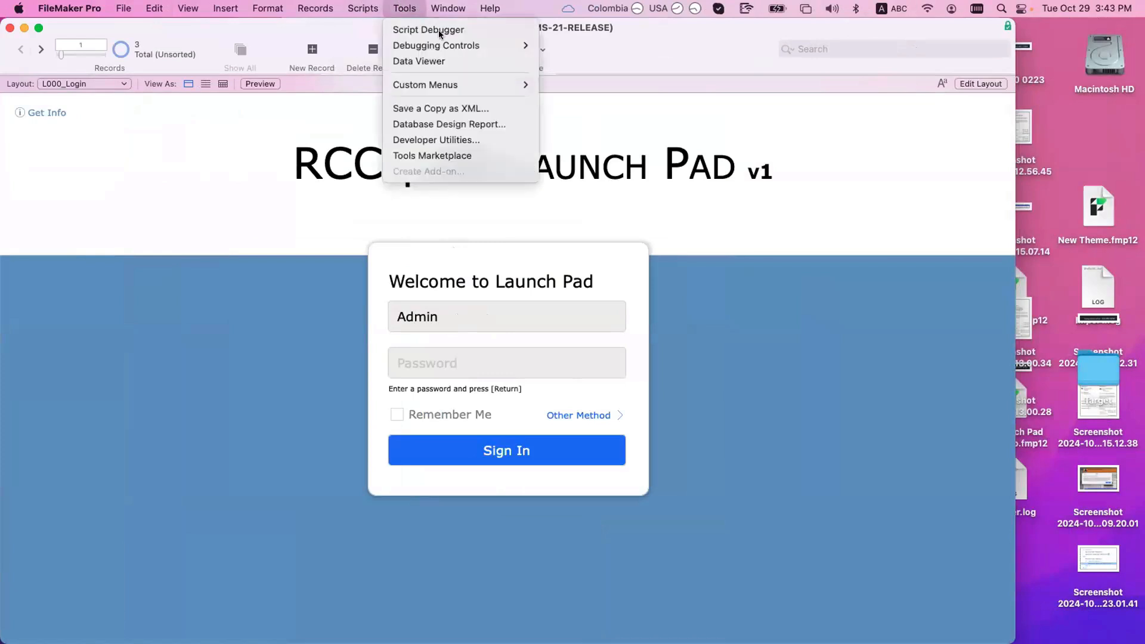
pyautogui.click(439, 30)
pyautogui.press('super+w')
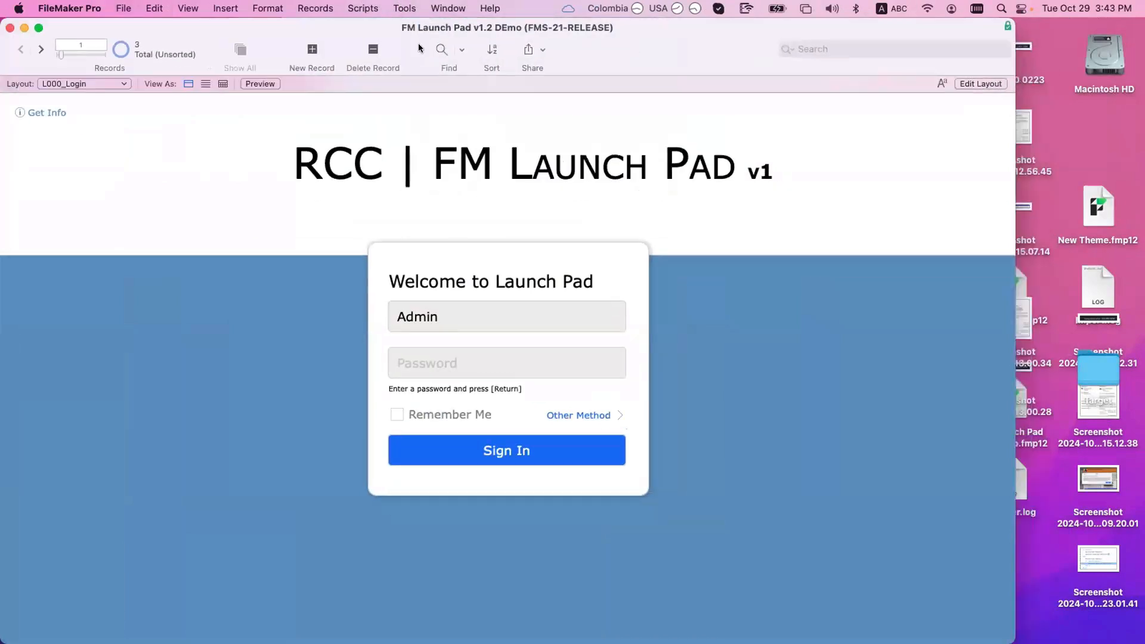
pyautogui.click(404, 8)
pyautogui.click(425, 60)
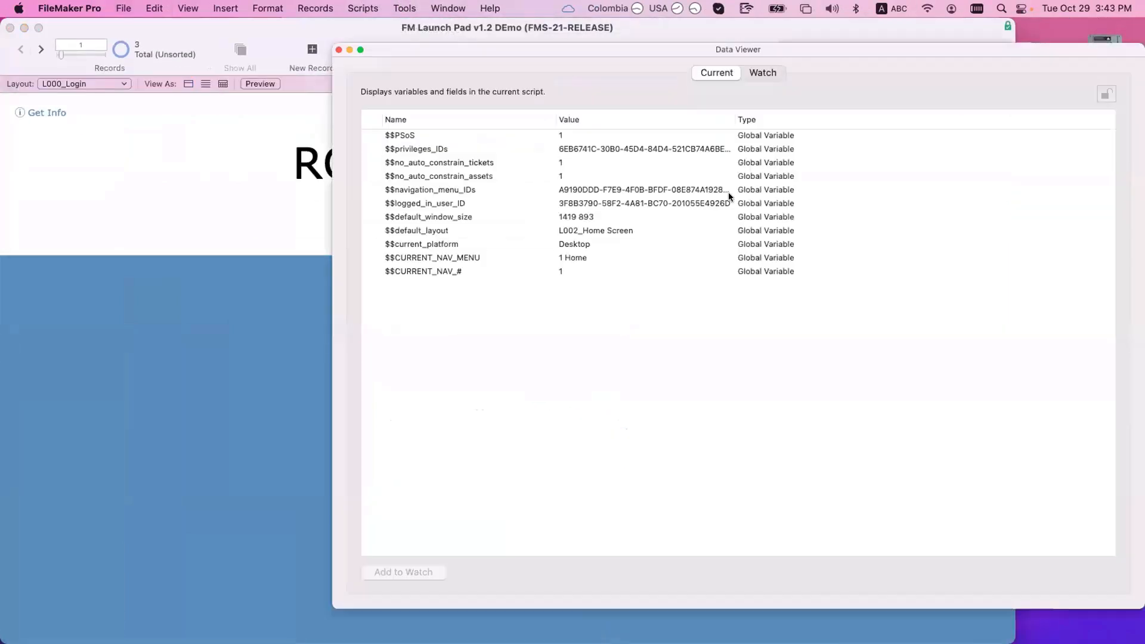
# Step: Try a t101a login users ID User watch expression, then cancel and close the Data Viewer
pyautogui.click(765, 73)
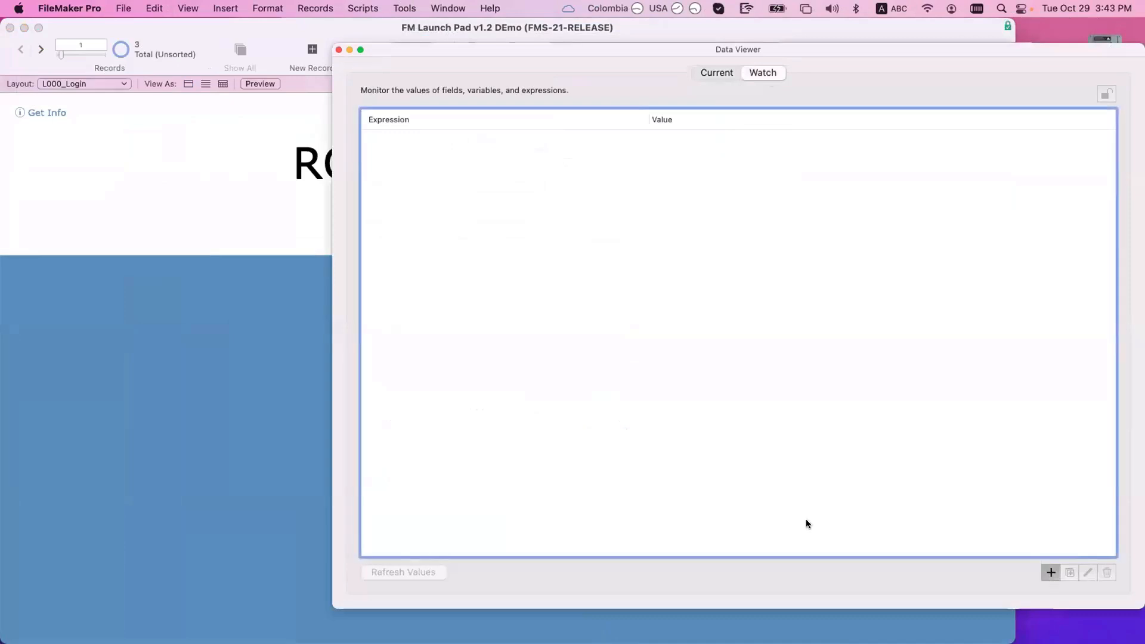
pyautogui.doubleClick(579, 346)
pyautogui.write('t101a')
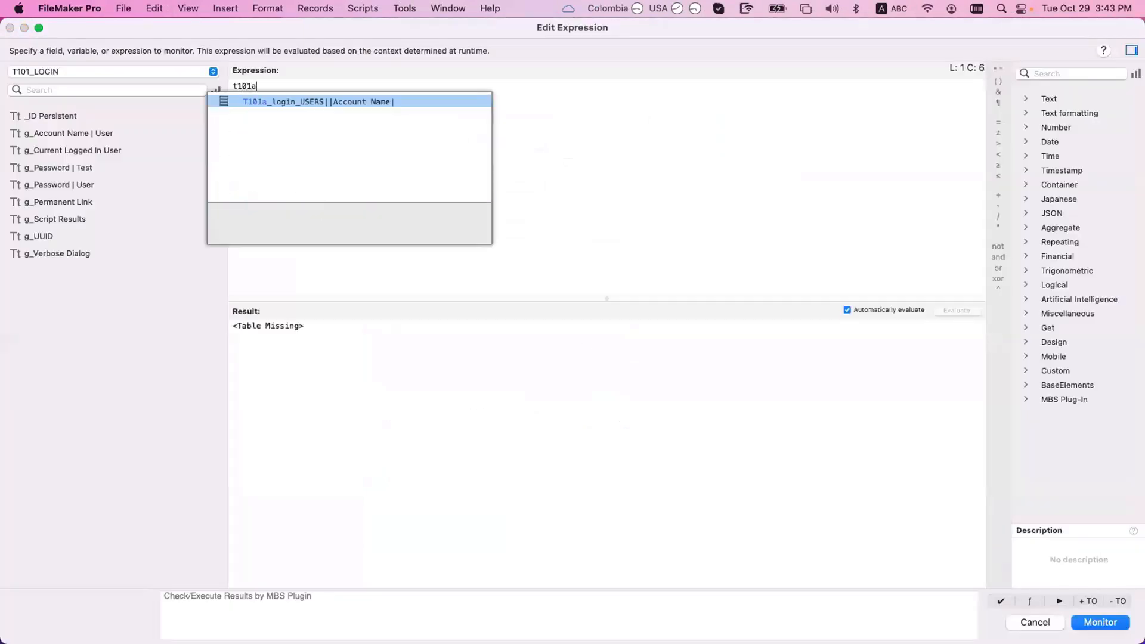
pyautogui.press('Return')
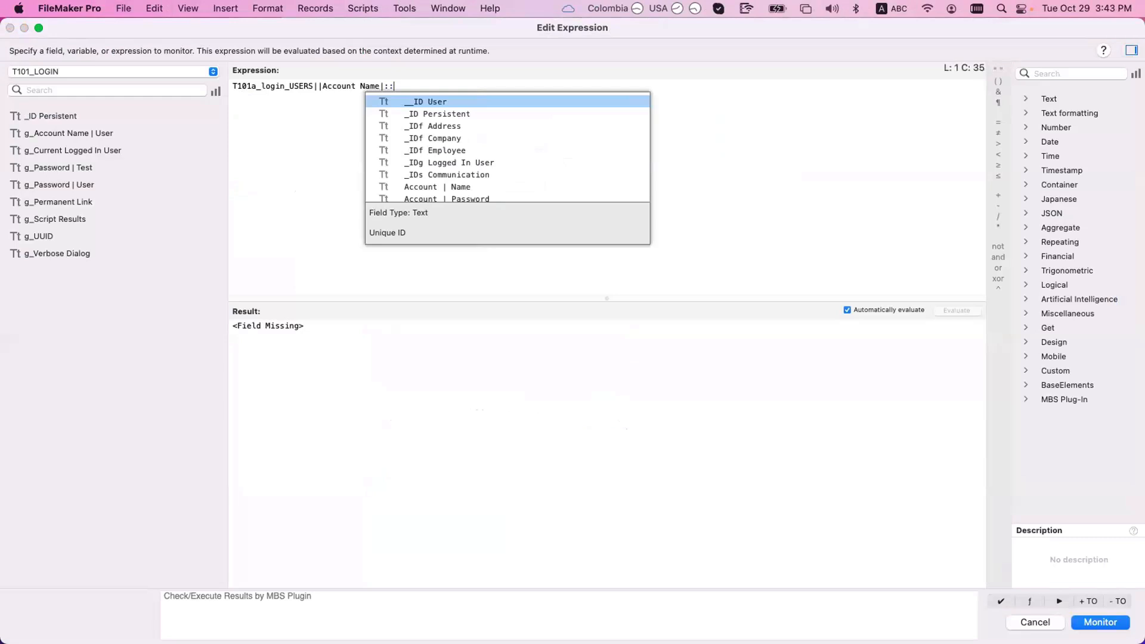
pyautogui.press('Return')
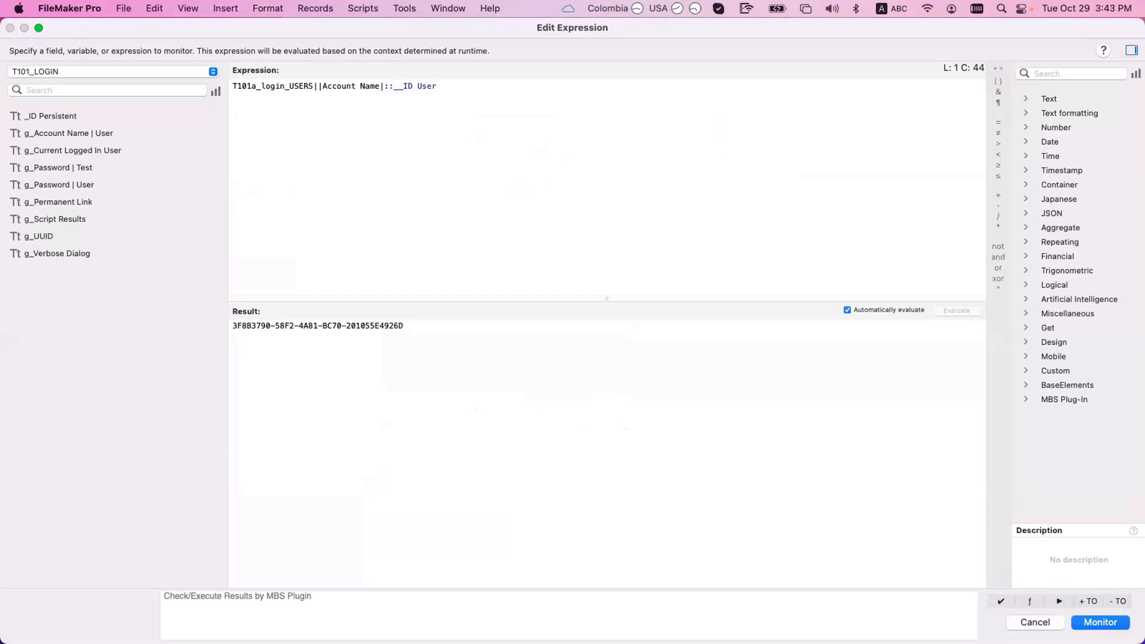
pyautogui.press('Escape')
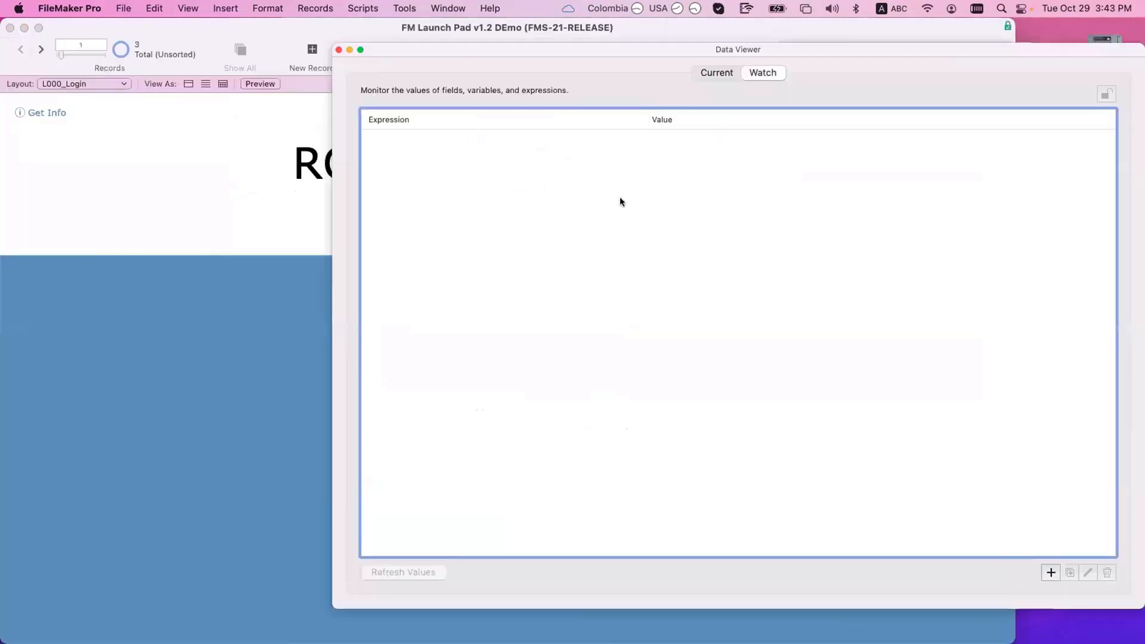
pyautogui.press('super+w')
pyautogui.click(445, 311)
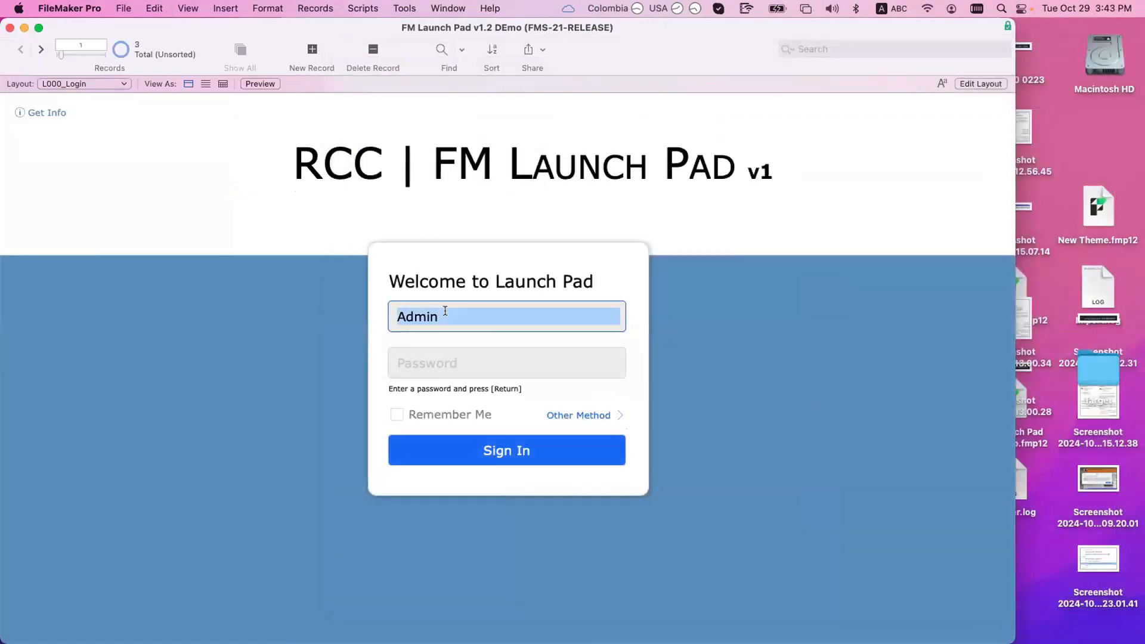
pyautogui.click(118, 8)
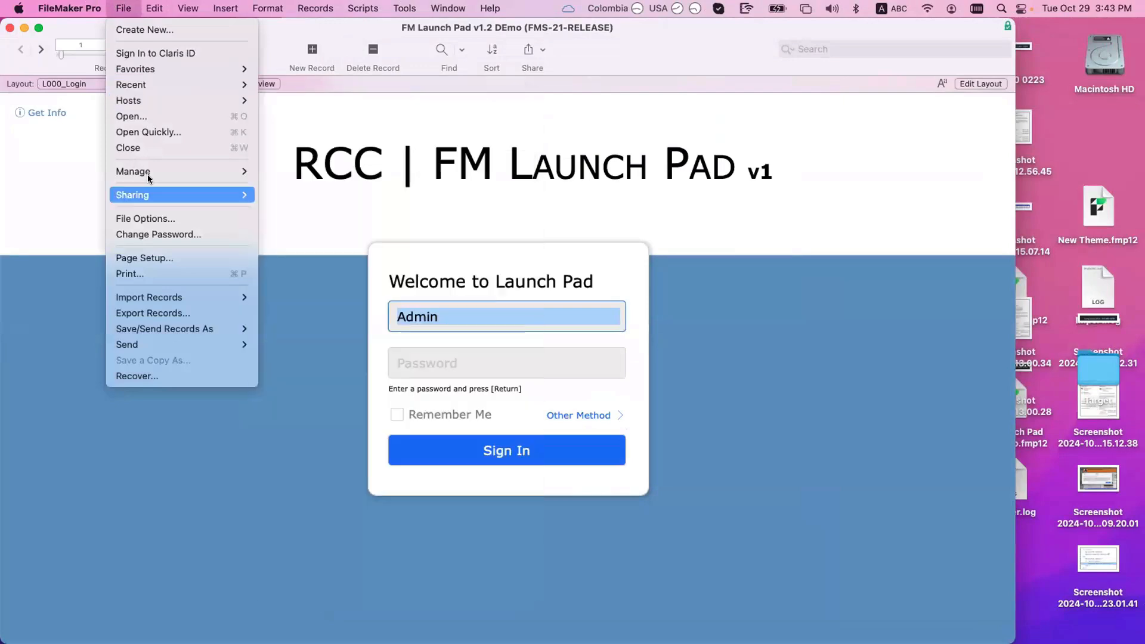
pyautogui.moveTo(148, 173)
pyautogui.click(349, 180)
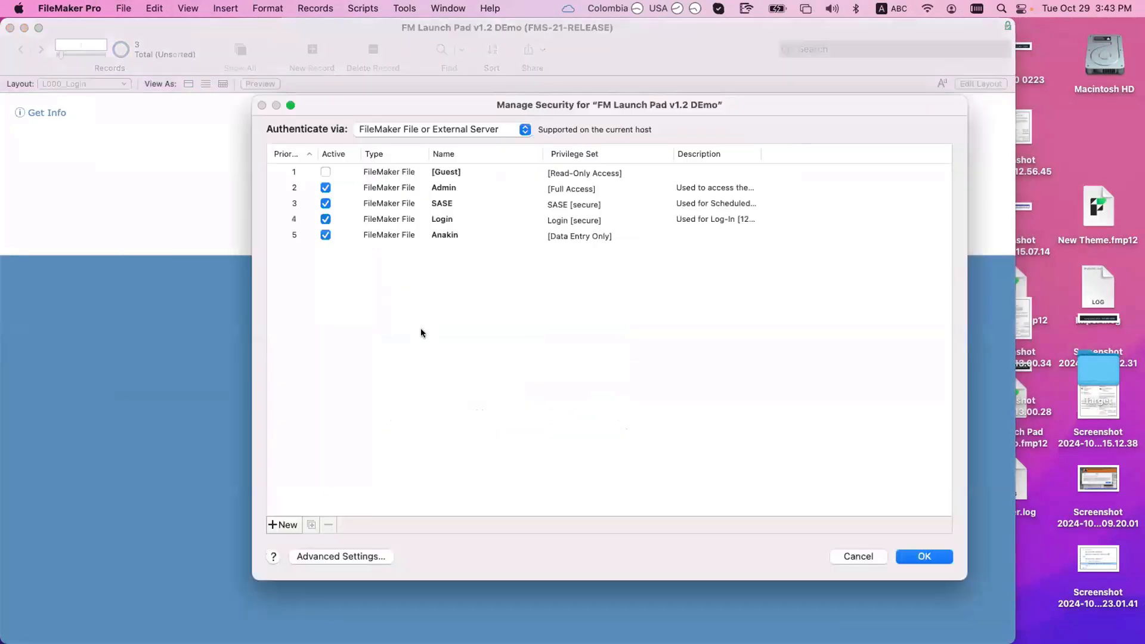
pyautogui.click(289, 526)
pyautogui.write('Admin')
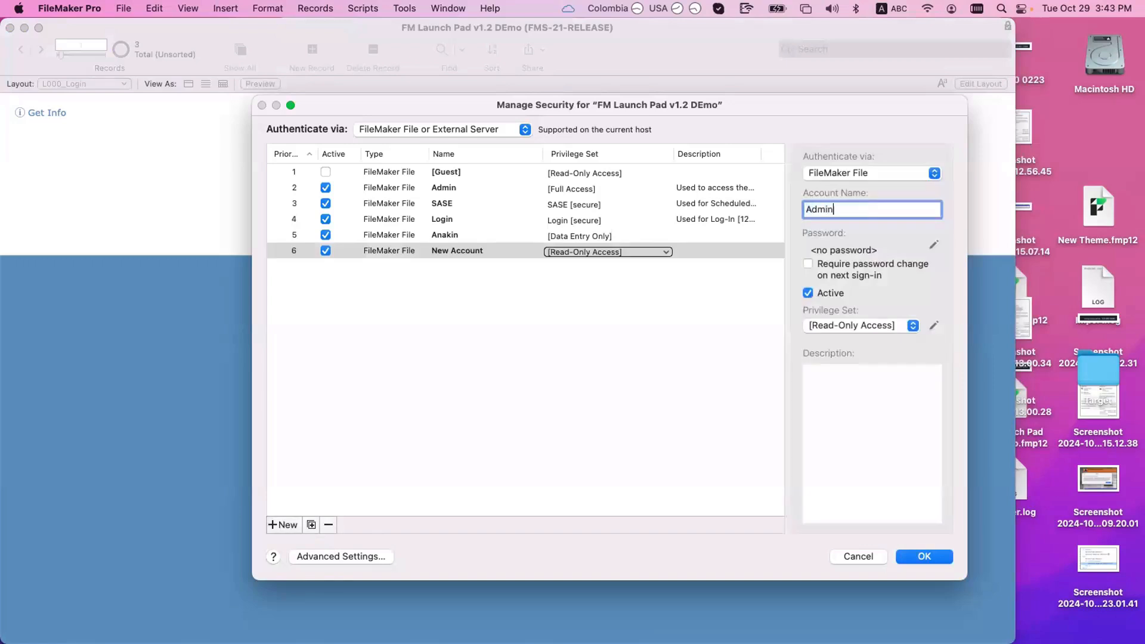
pyautogui.click(671, 371)
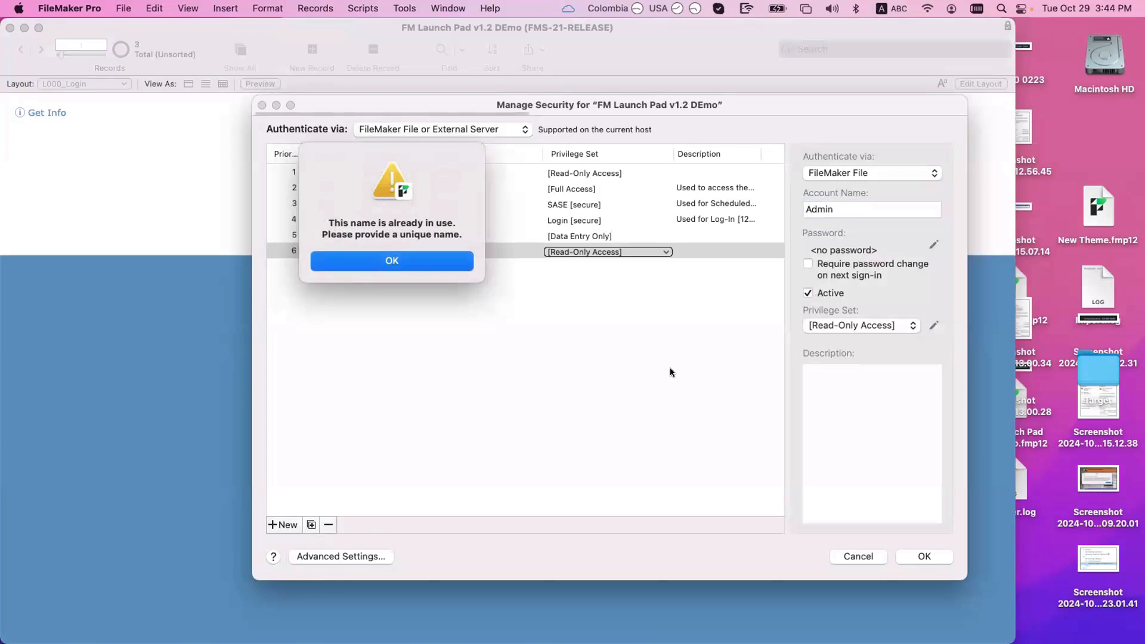
pyautogui.click(447, 265)
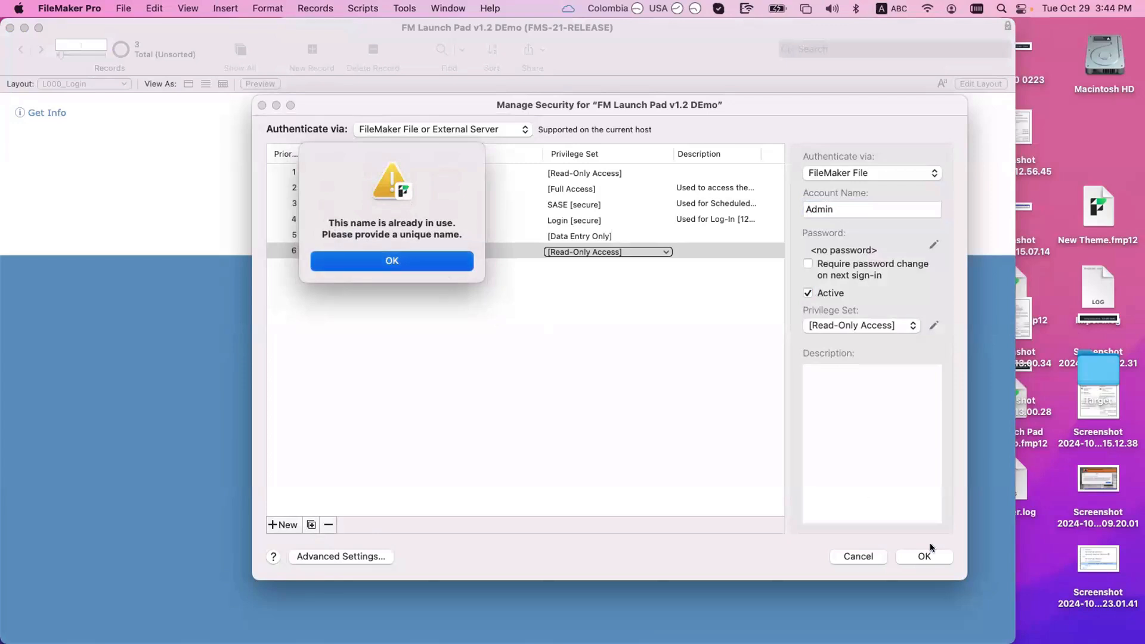
pyautogui.click(858, 556)
pyautogui.click(426, 275)
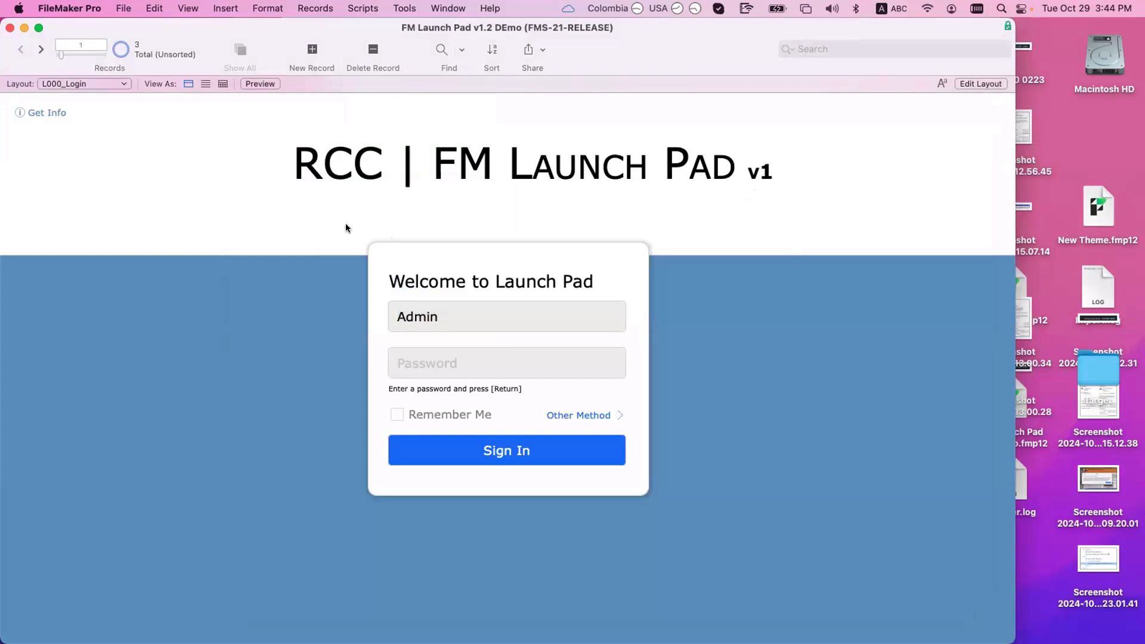
# Step: Switch to the User Accounts Data Entry layout
pyautogui.click(94, 84)
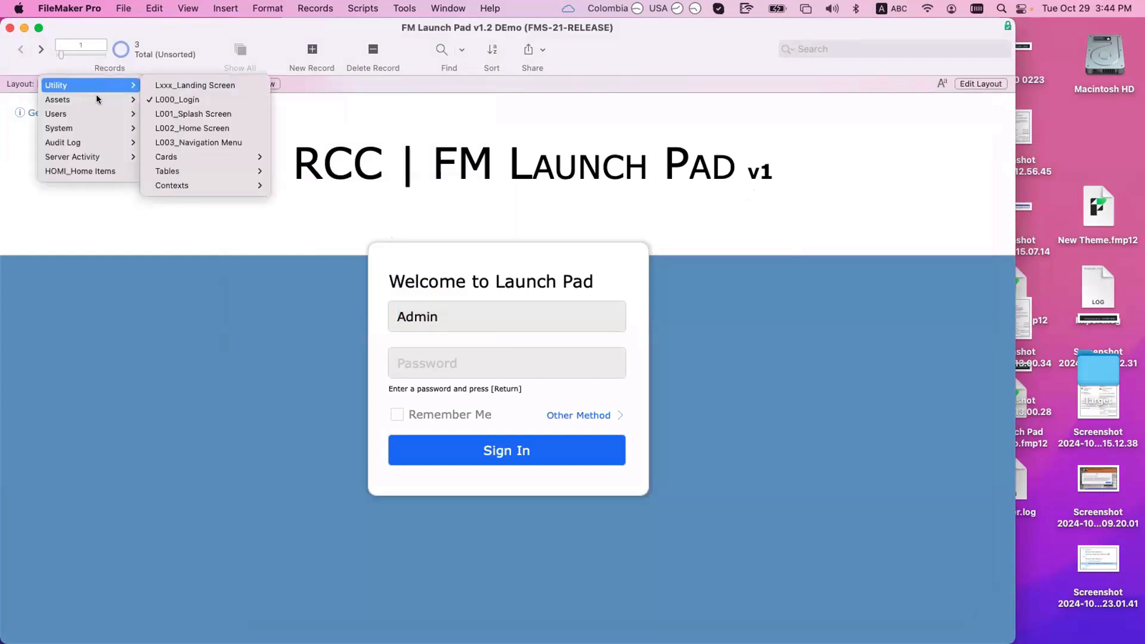
pyautogui.moveTo(97, 98)
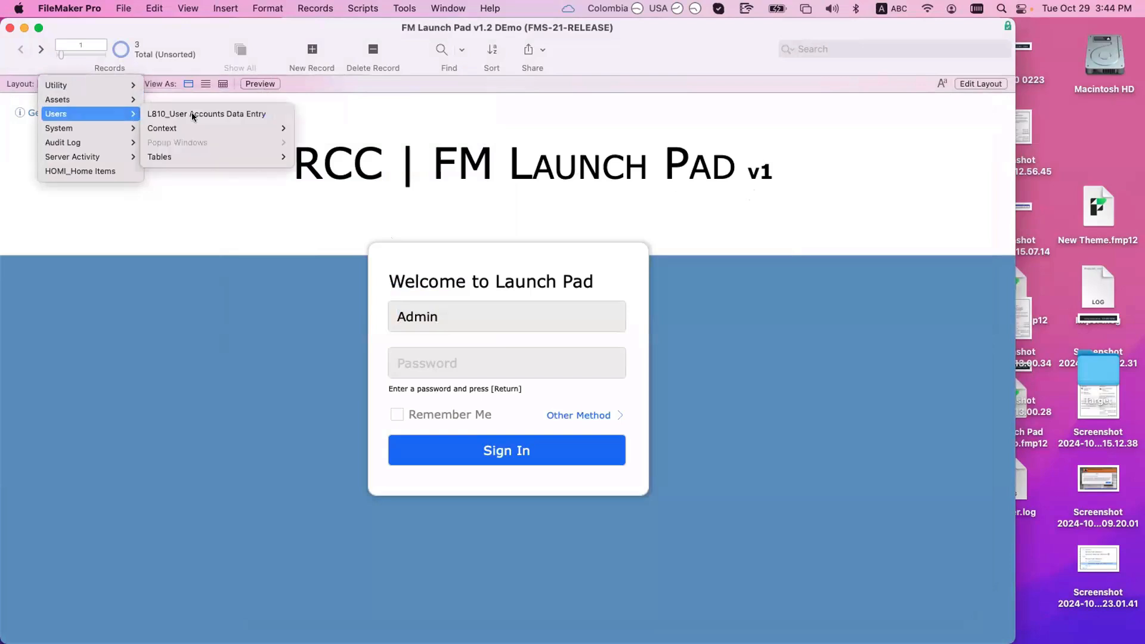
pyautogui.click(192, 112)
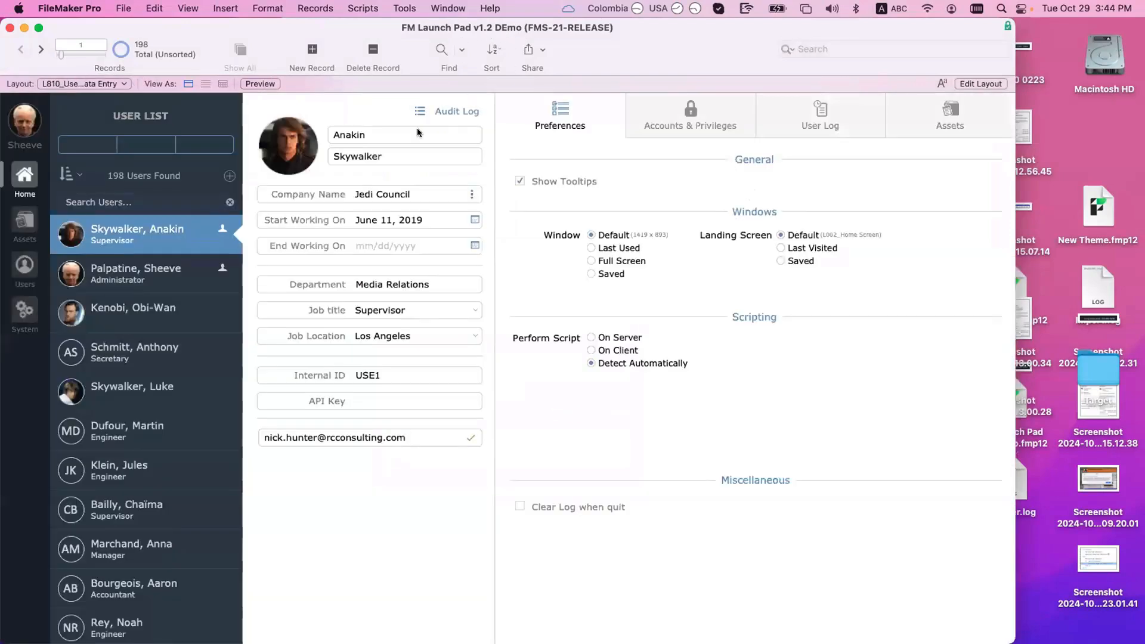
# Step: Create a new user with first name Marg and e-mail 11111
pyautogui.click(229, 176)
pyautogui.click(379, 132)
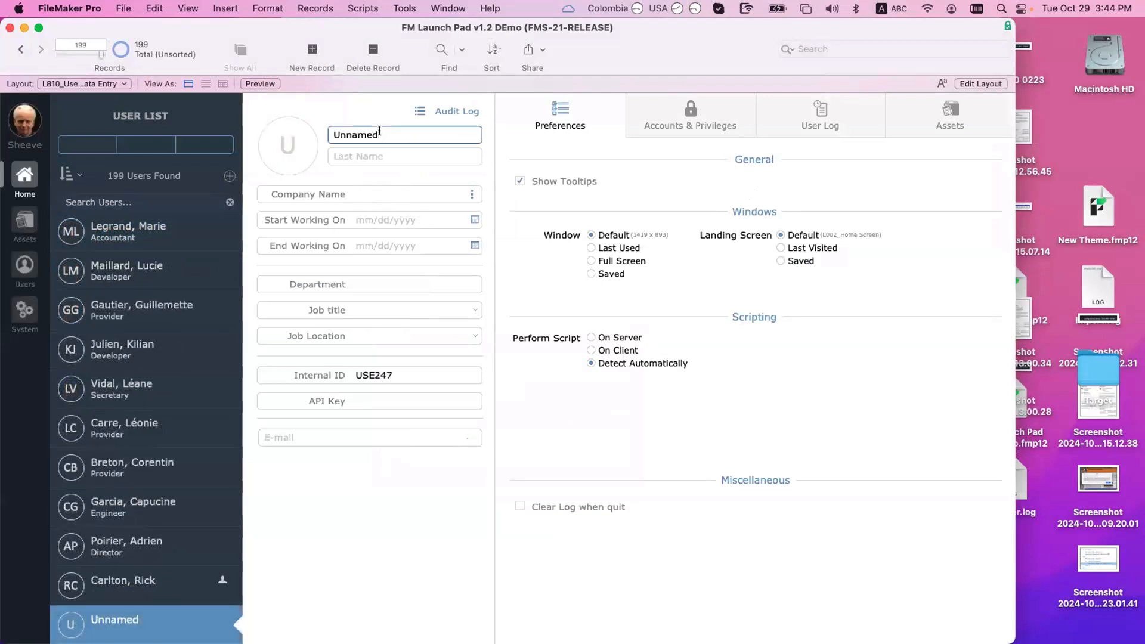
pyautogui.doubleClick(379, 132)
pyautogui.write('Marg')
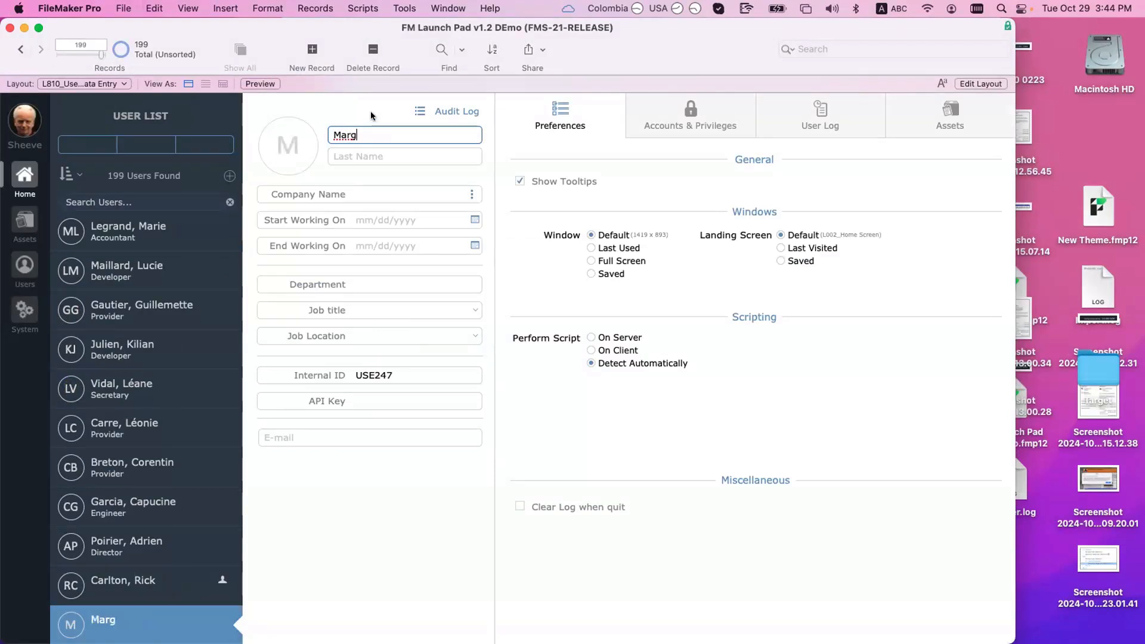
pyautogui.click(371, 115)
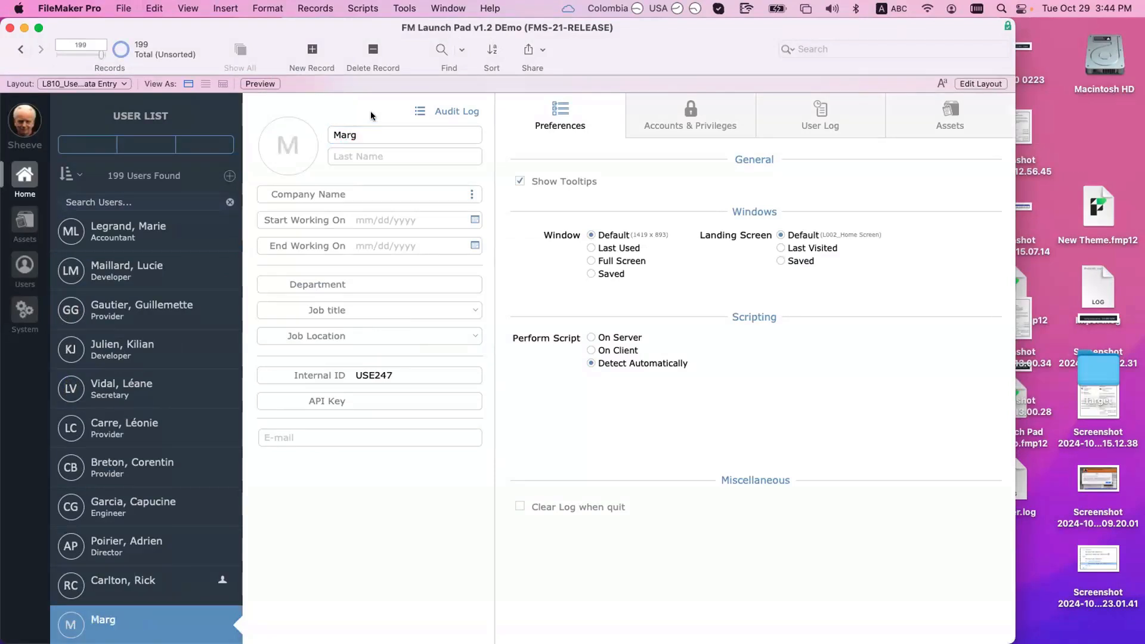
pyautogui.click(373, 433)
pyautogui.write('11111')
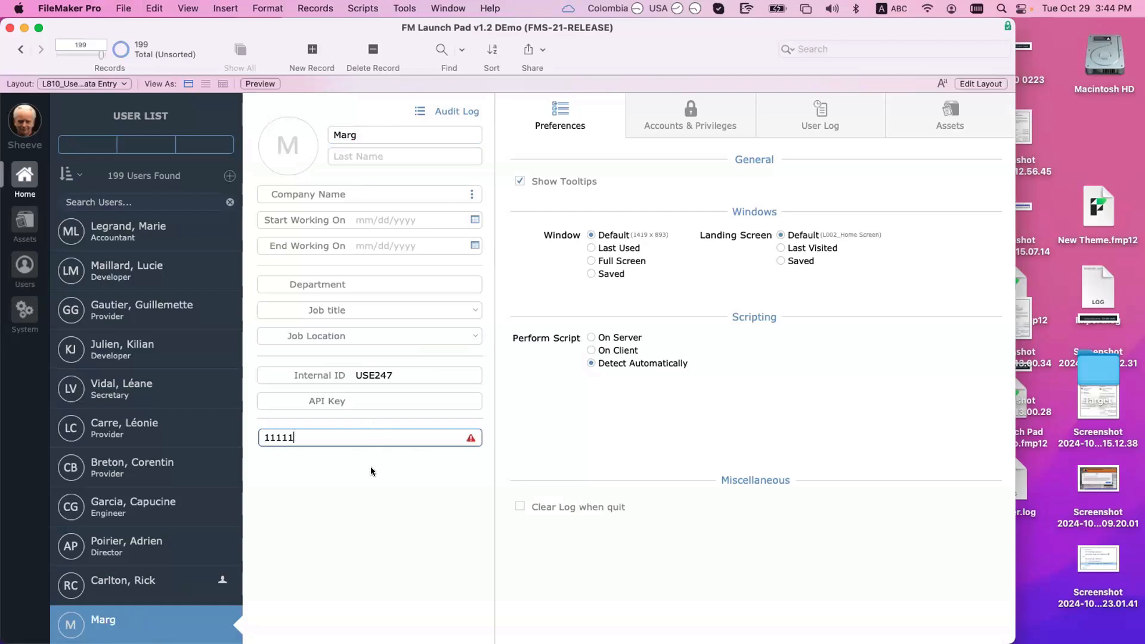
pyautogui.click(371, 467)
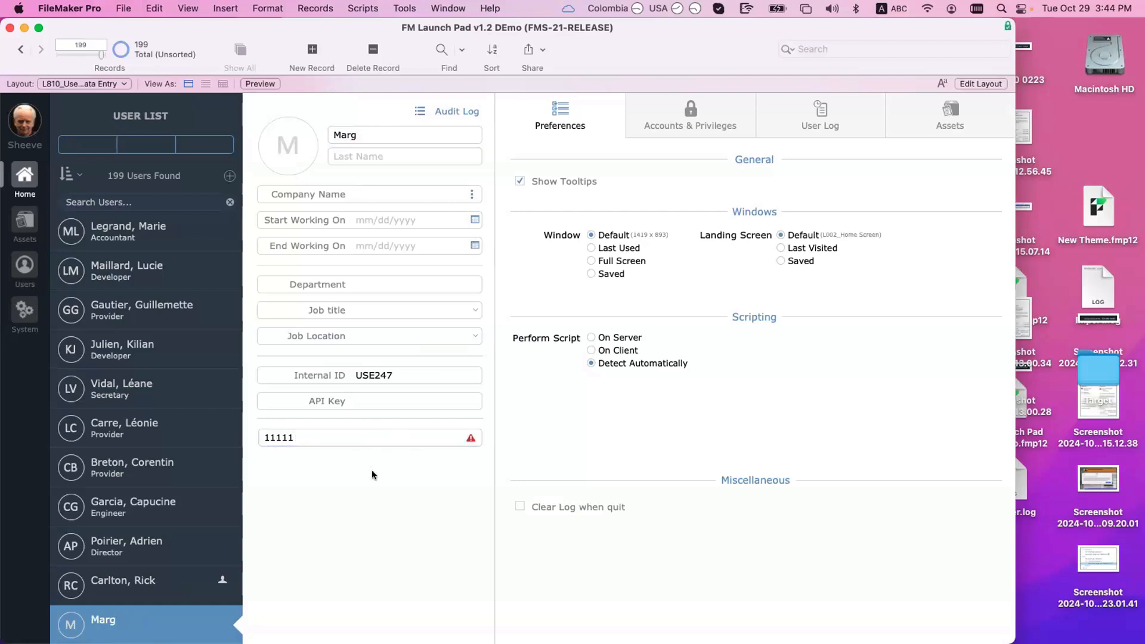
# Step: Create a Data Entry Only FileMaker account named Marg with a password
pyautogui.click(723, 110)
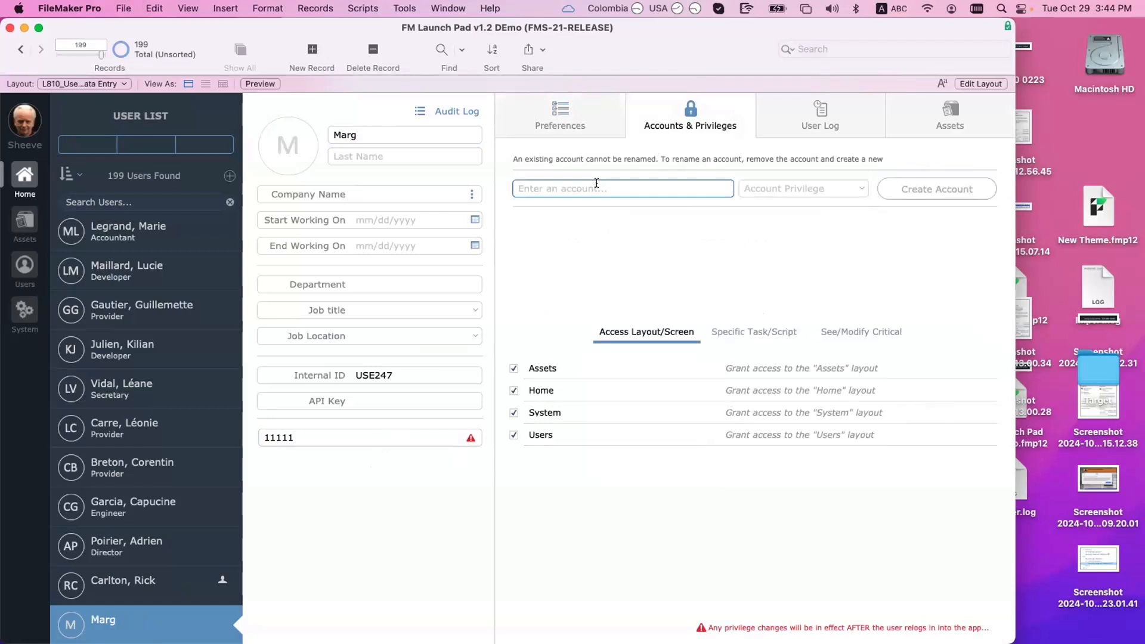
pyautogui.write('Marg')
pyautogui.click(768, 190)
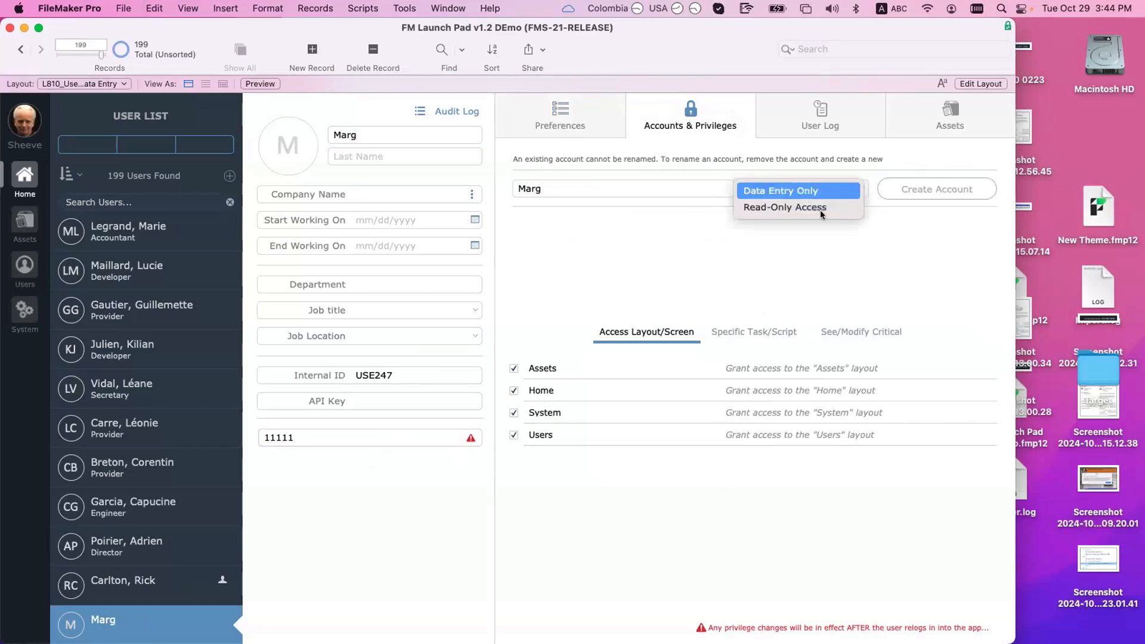
pyautogui.click(815, 192)
pyautogui.click(945, 188)
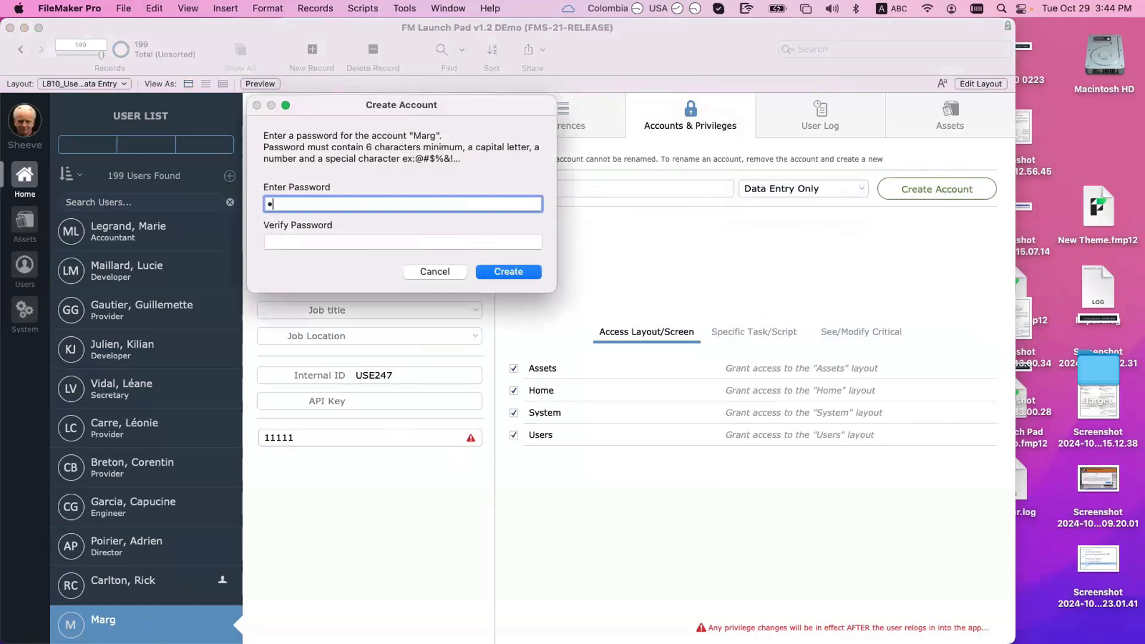
pyautogui.write('••••••')
pyautogui.press('Tab')
pyautogui.write('•')
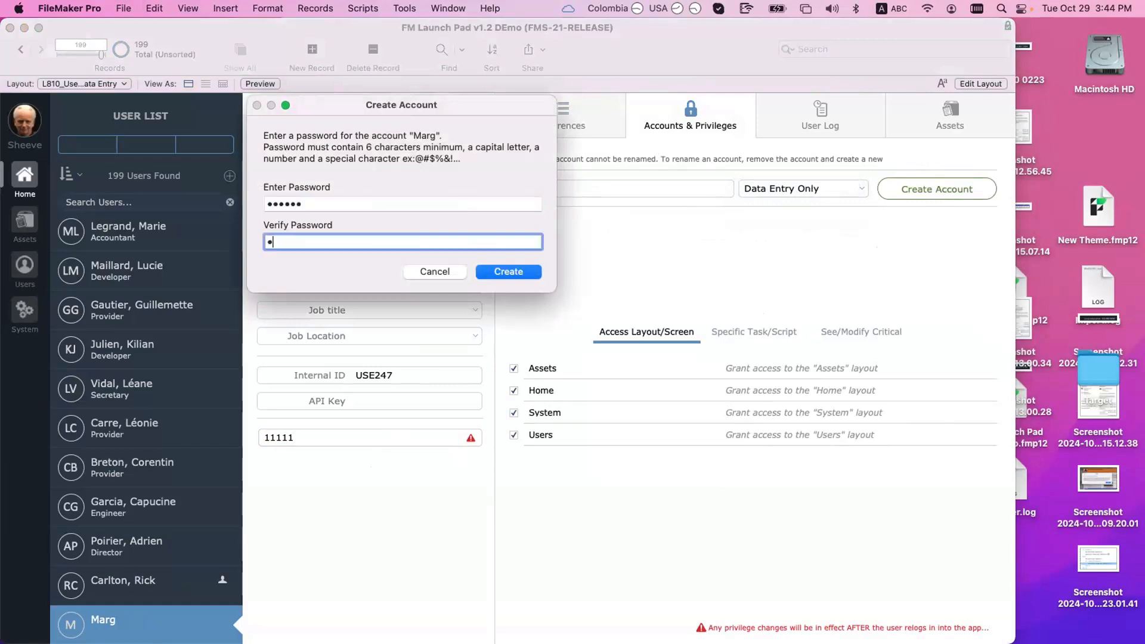
pyautogui.write('•••••')
pyautogui.press('Return')
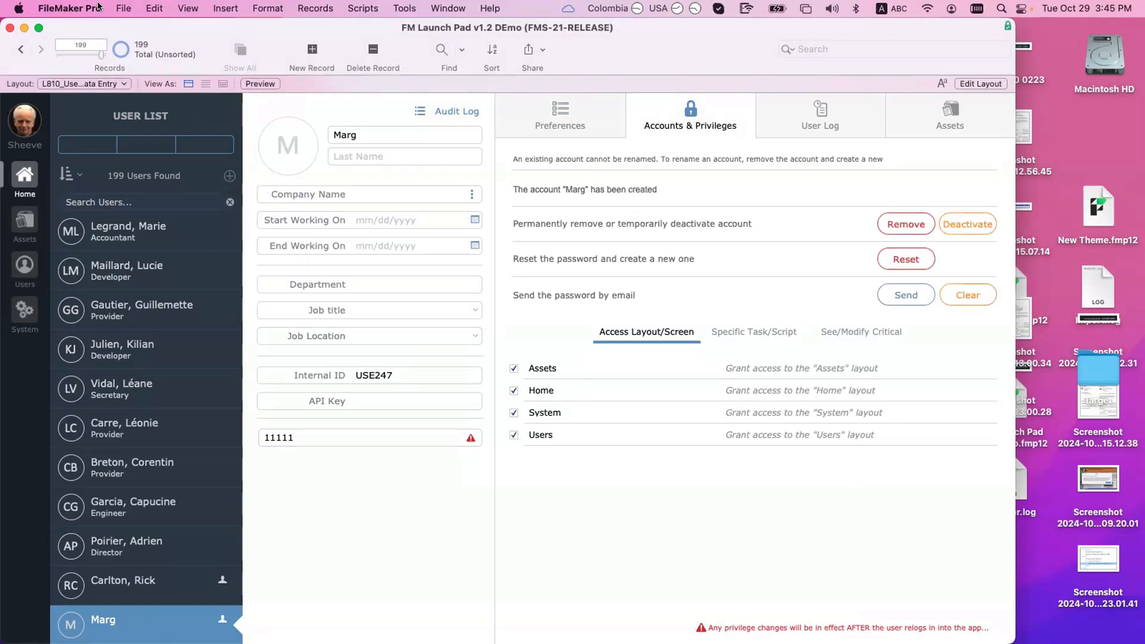
pyautogui.click(123, 7)
# Step: Check Marg's Data Entry Only account in Manage Security, then add a new blank user
pyautogui.moveTo(179, 172)
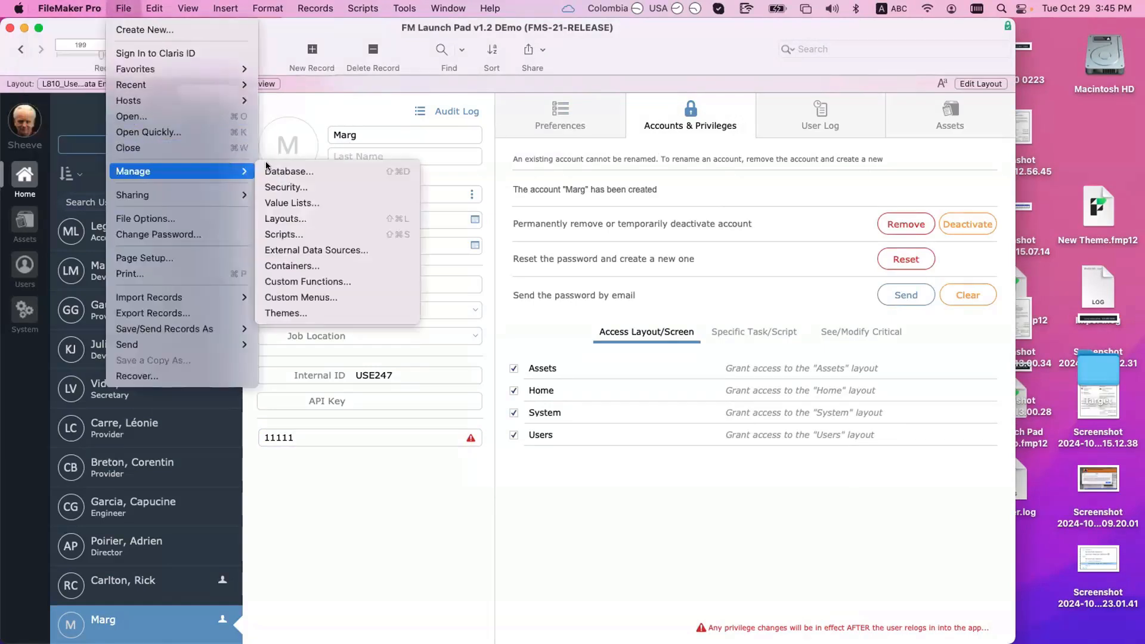
pyautogui.click(287, 186)
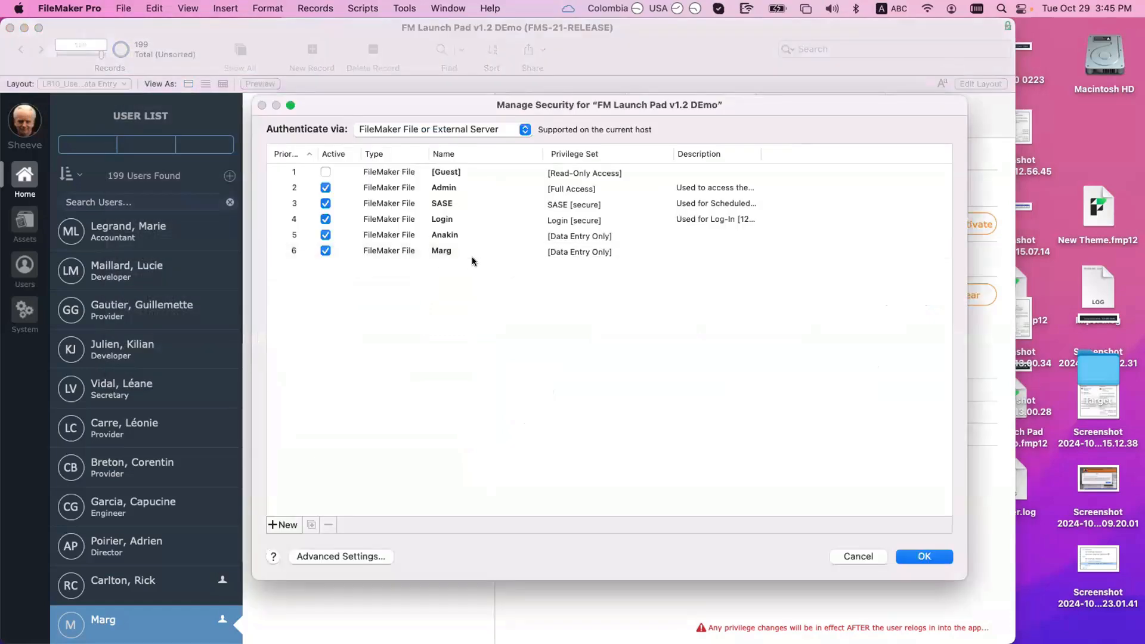
pyautogui.click(601, 251)
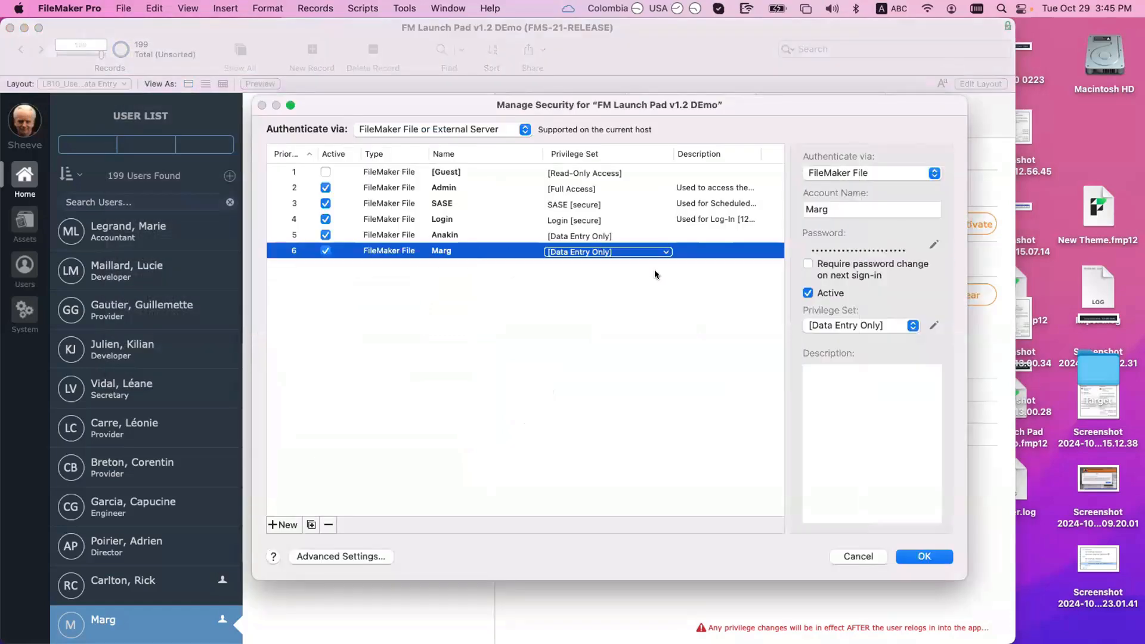
pyautogui.press('Return')
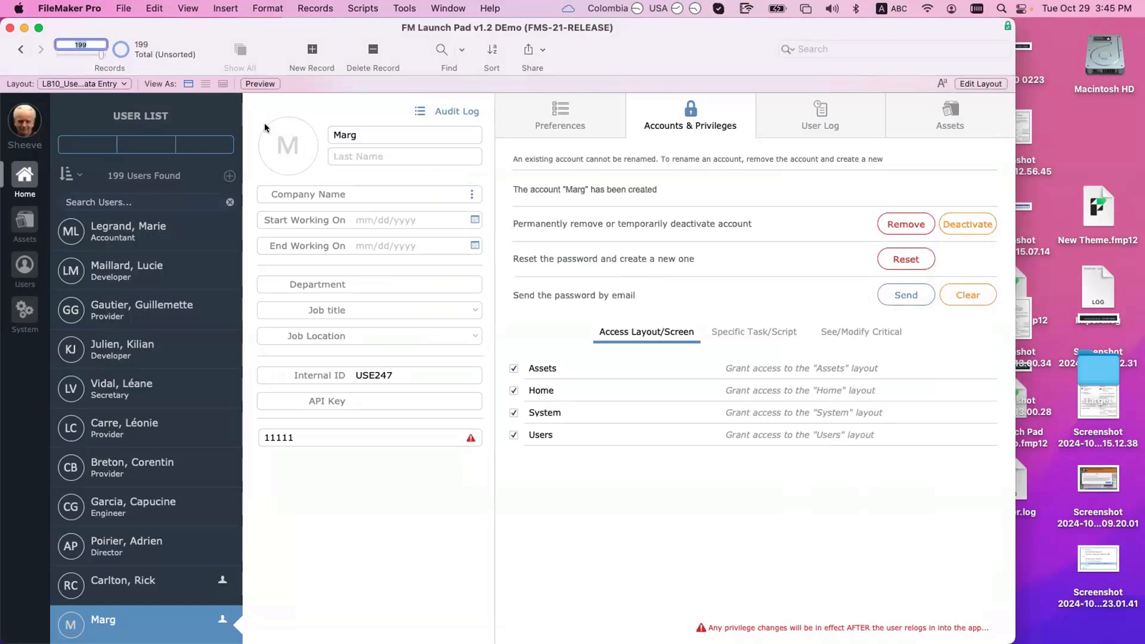
pyautogui.click(231, 177)
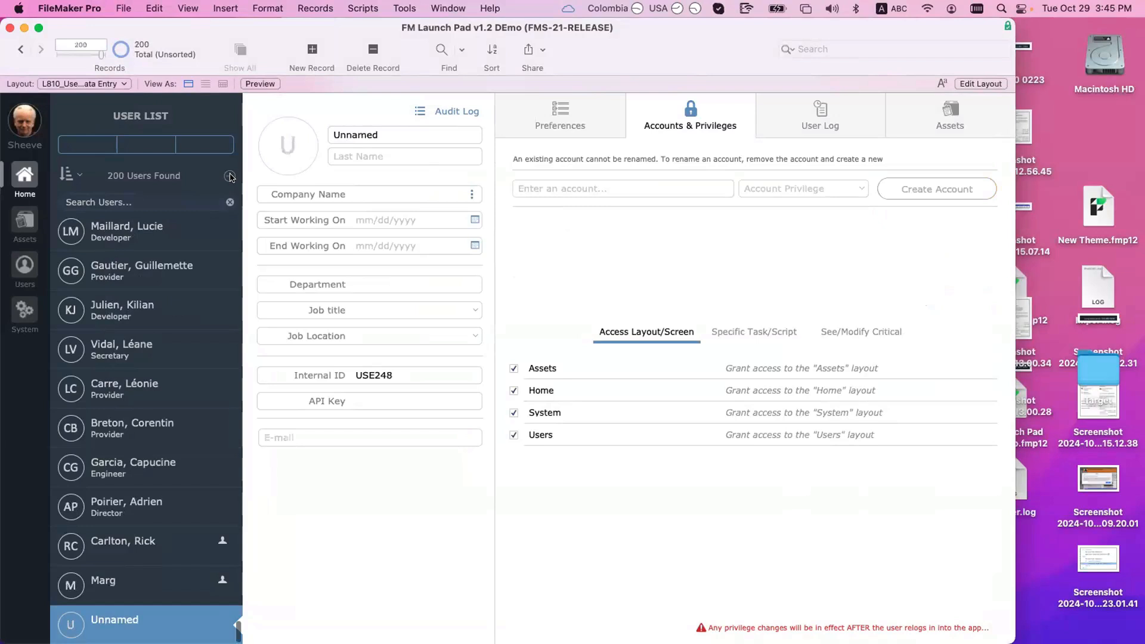
# Step: Name the new user Marg
pyautogui.click(415, 136)
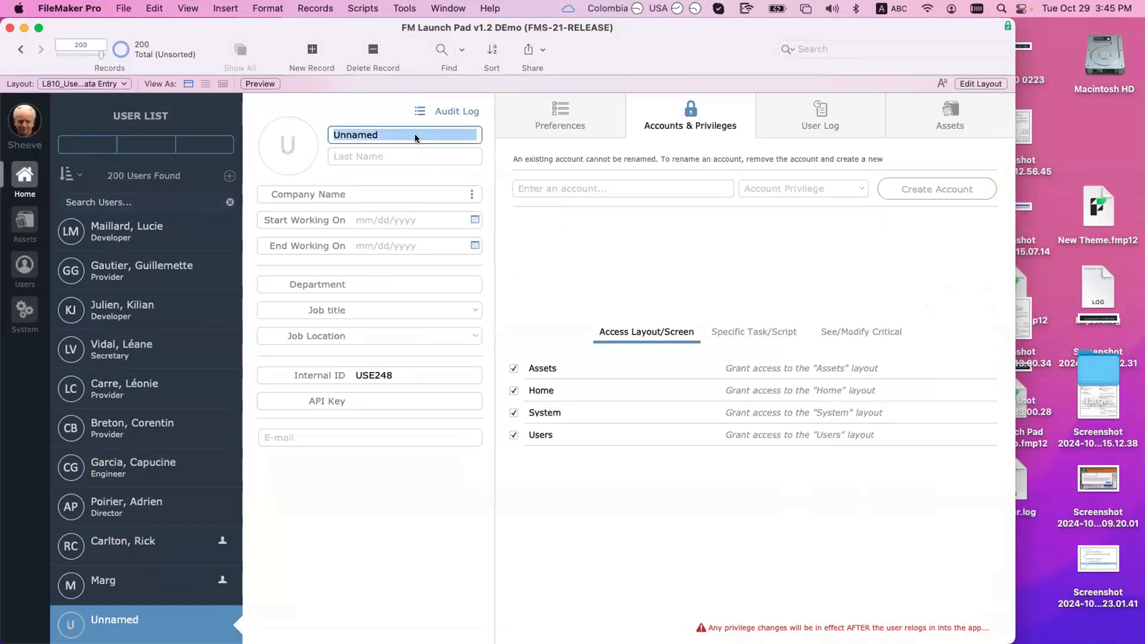
pyautogui.write('marg')
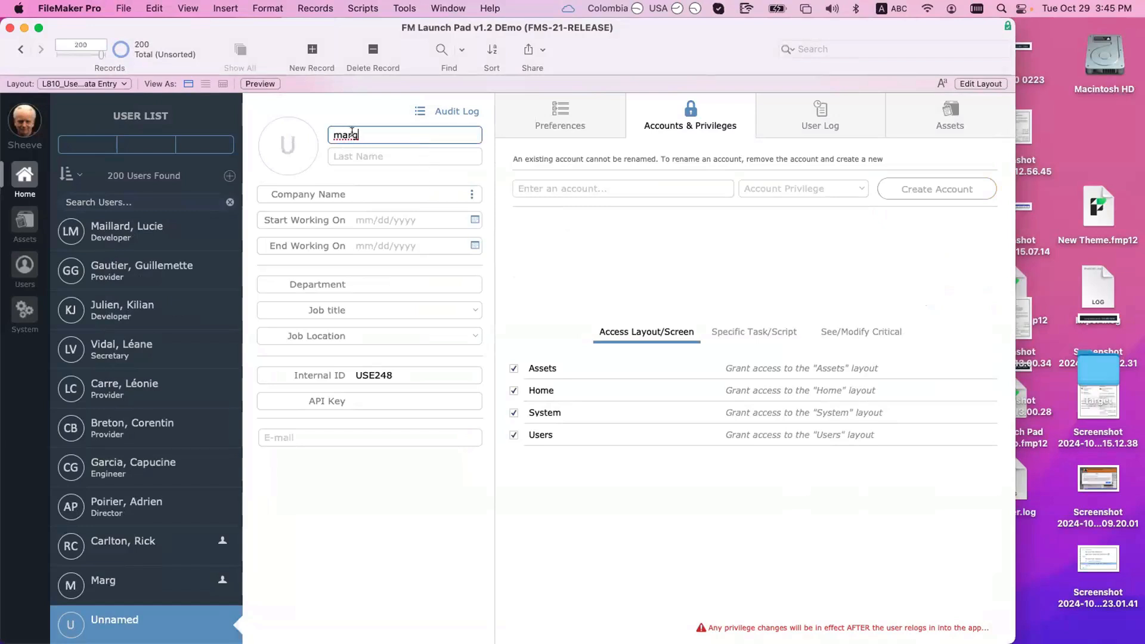
pyautogui.tripleClick(352, 132)
pyautogui.write('Marg')
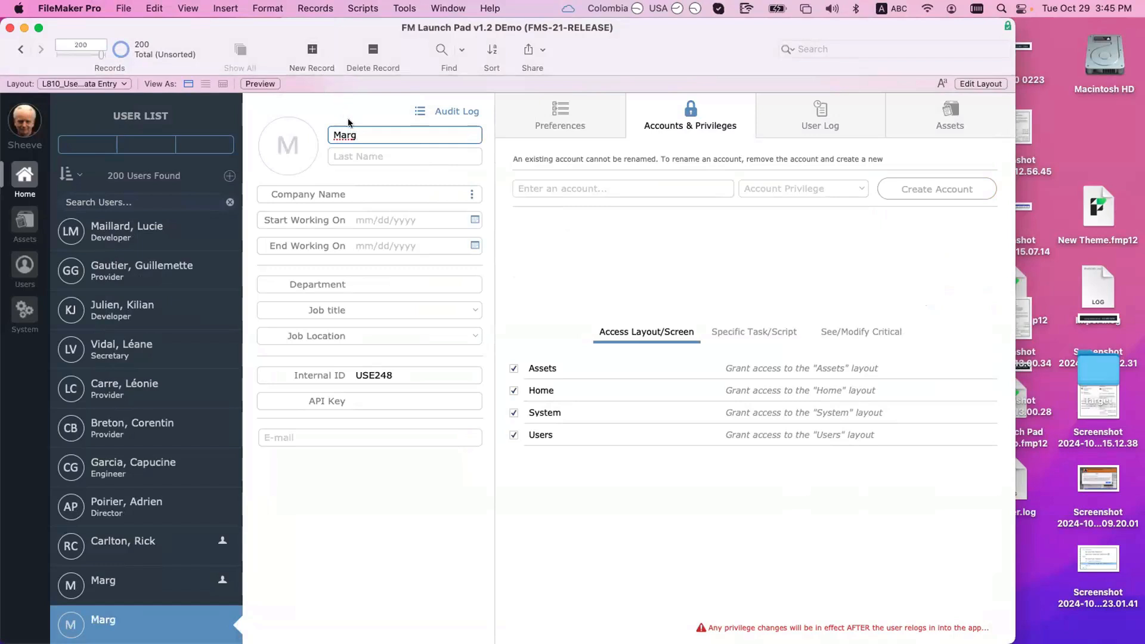
# Step: Add and delete an extra blank record, returning to the new Marg user
pyautogui.press('super+n')
pyautogui.press('super+e')
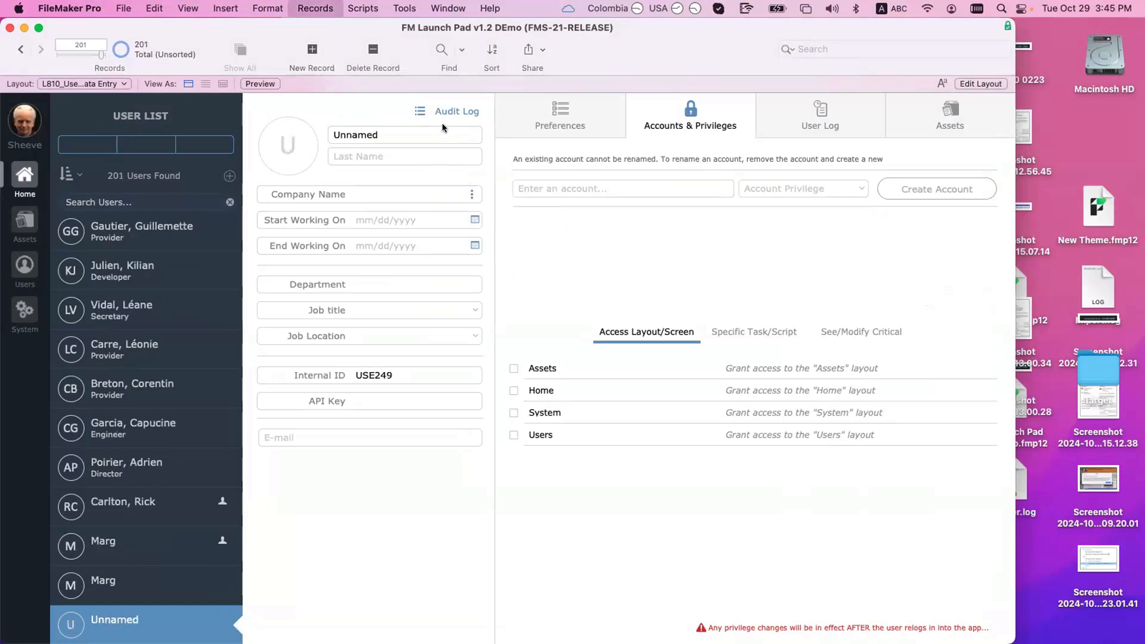
pyautogui.click(528, 258)
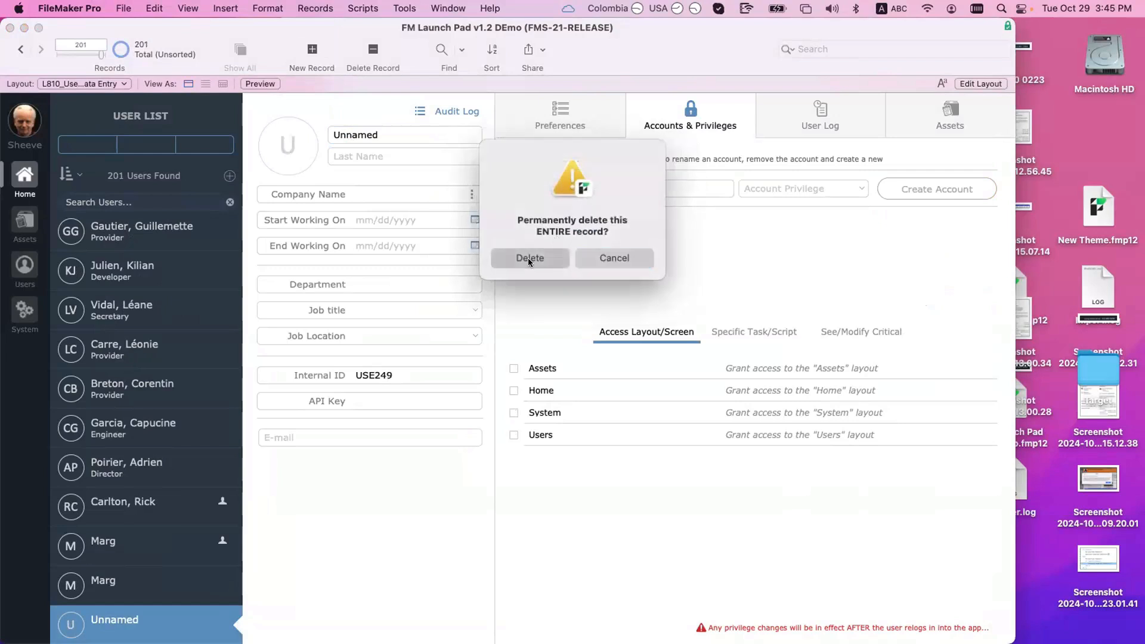
pyautogui.click(124, 585)
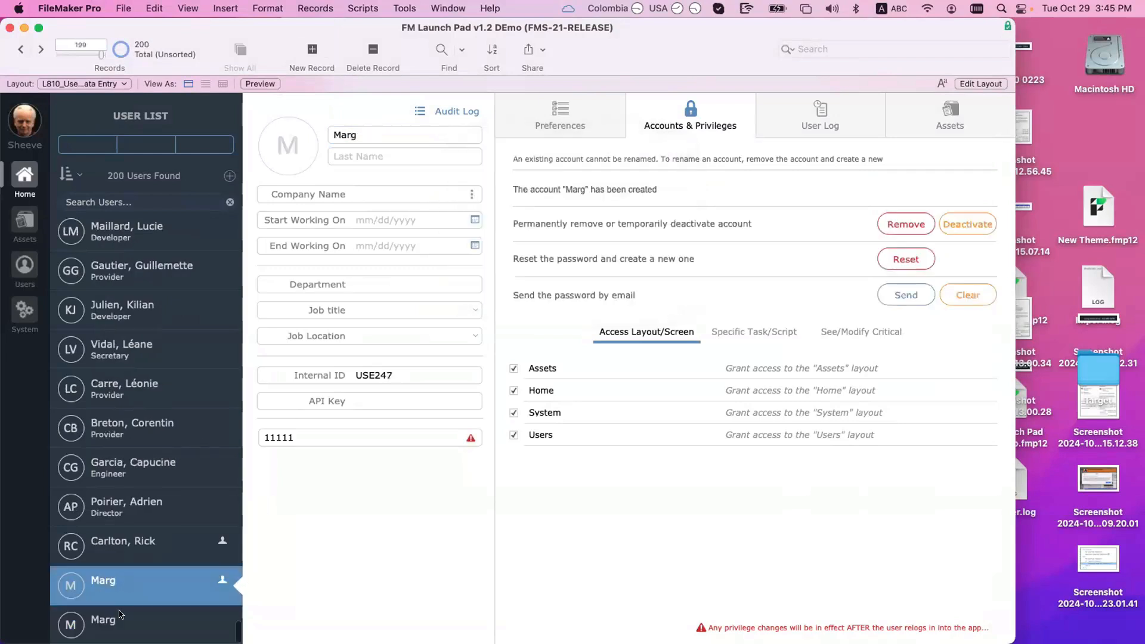
pyautogui.click(130, 621)
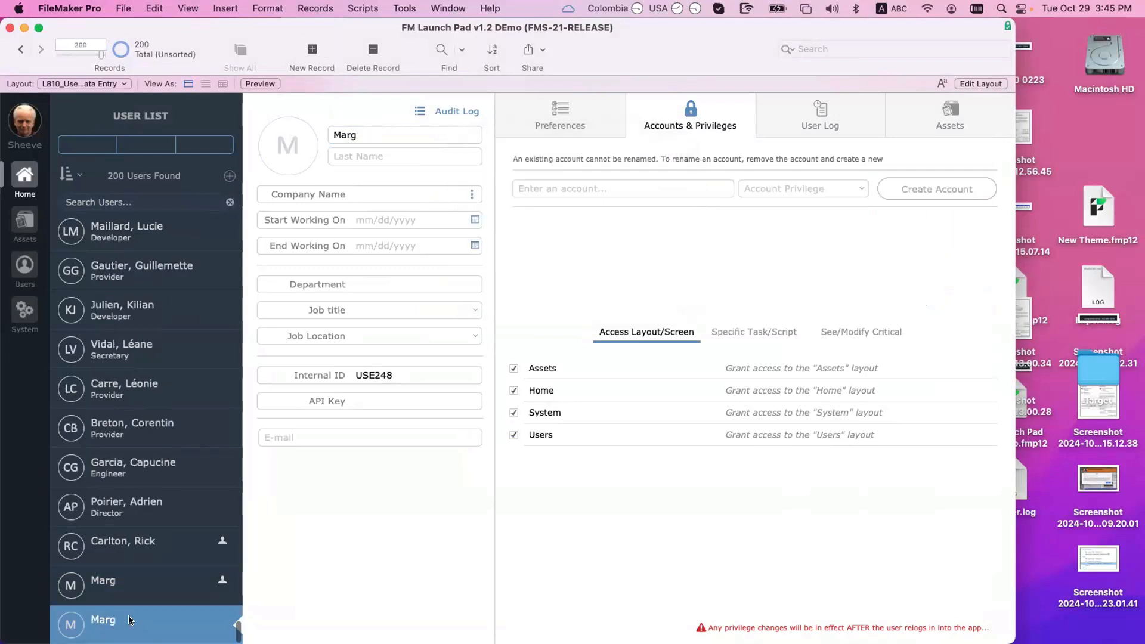
# Step: Enter 2222 as the new Marg's e-mail
pyautogui.click(372, 439)
pyautogui.write('2222')
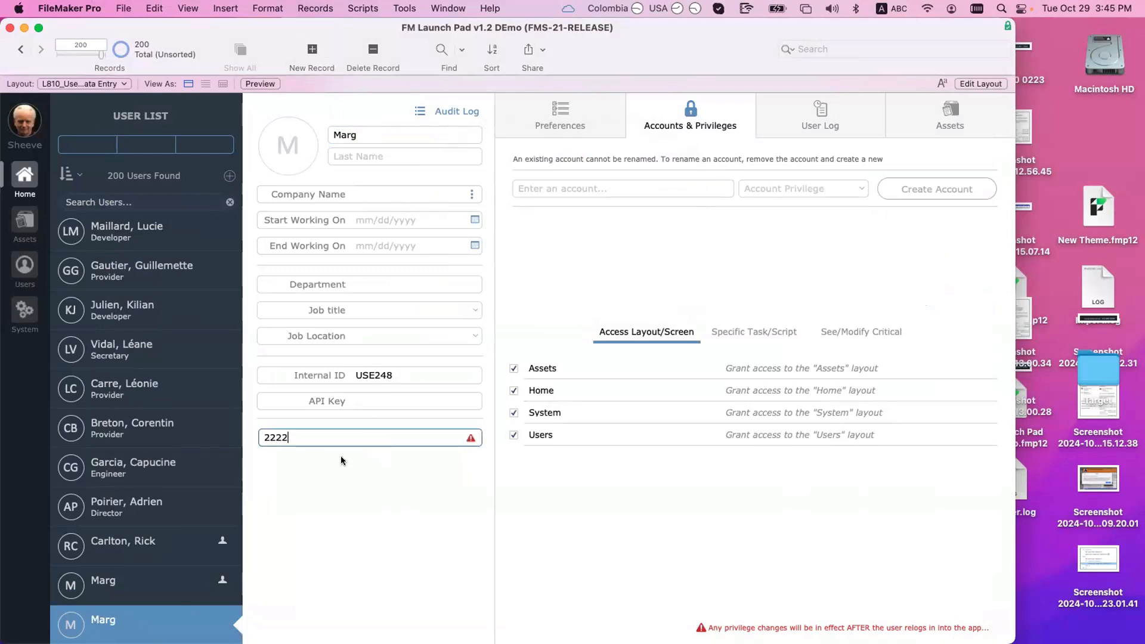
pyautogui.click(202, 568)
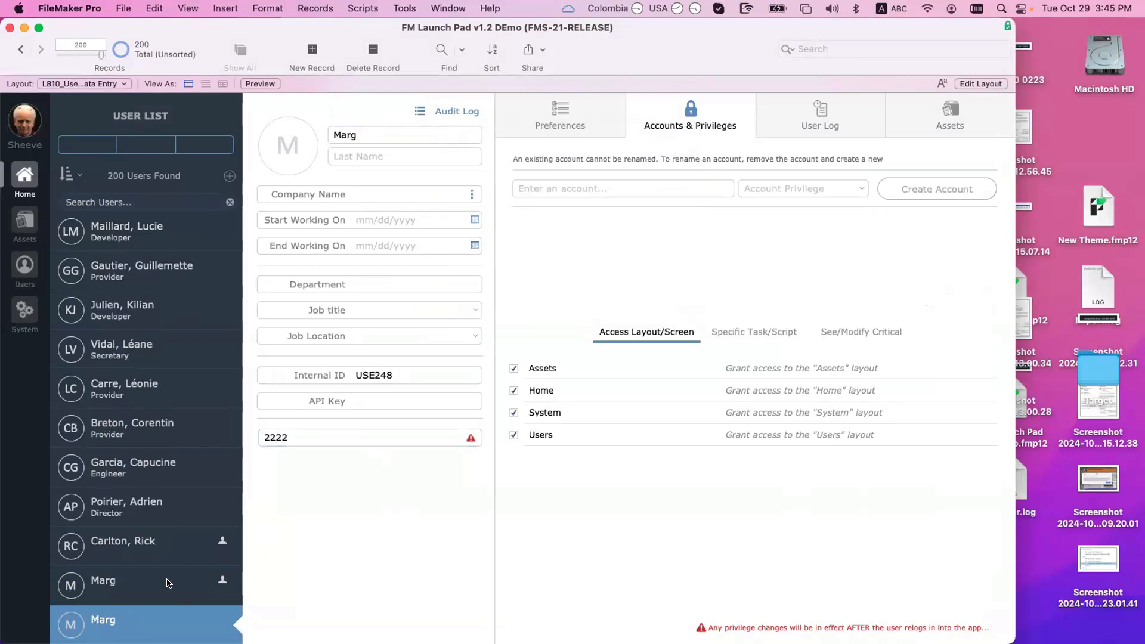
pyautogui.click(167, 583)
pyautogui.click(174, 614)
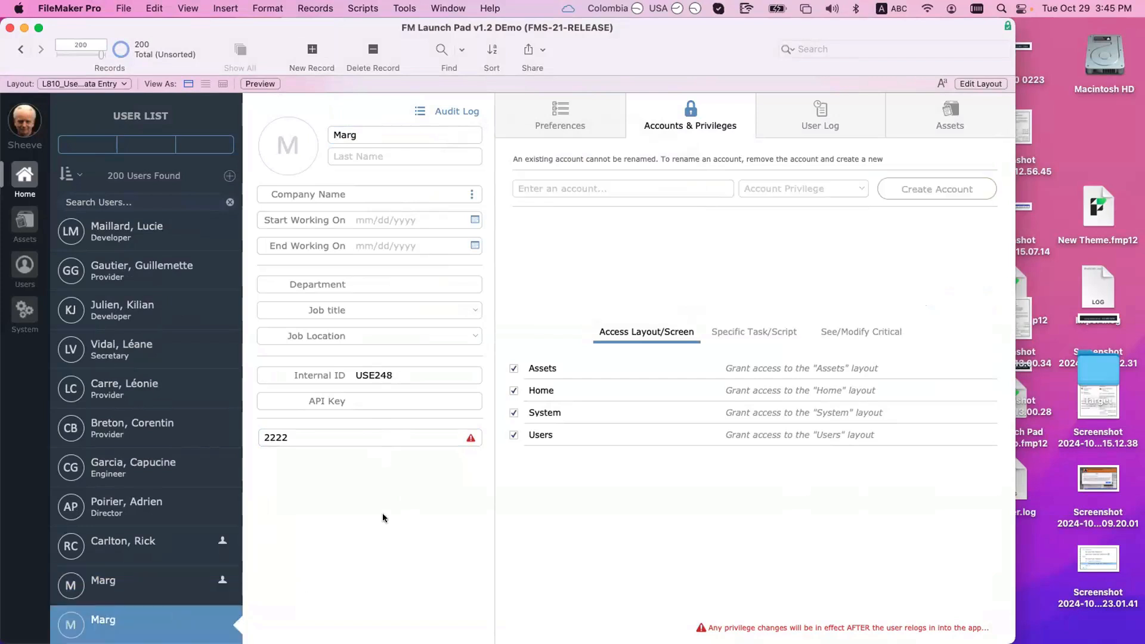
# Step: Enter account name Marg and pick a privilege level, trying Data Entry Only and Read-Only Access
pyautogui.click(623, 188)
pyautogui.write('Mar')
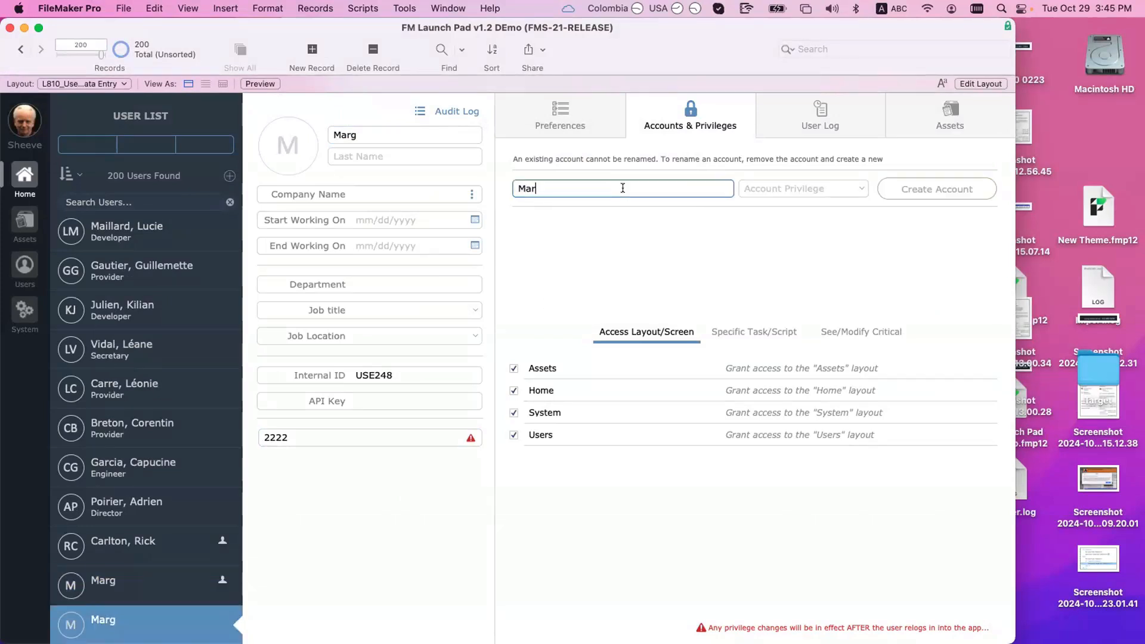
pyautogui.write('g')
pyautogui.click(771, 183)
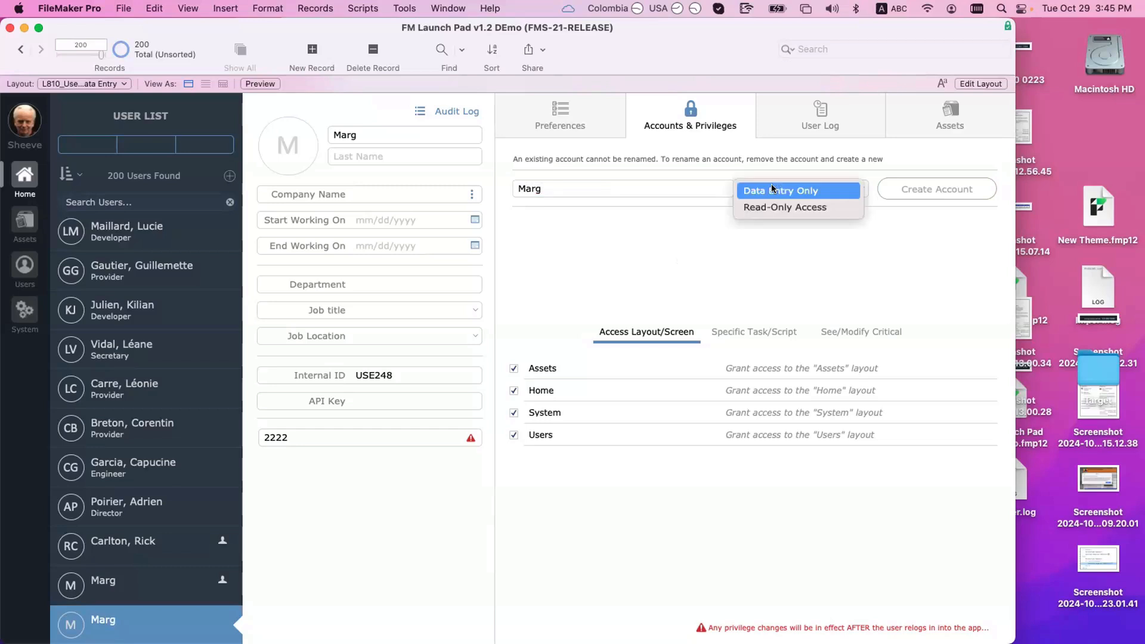
pyautogui.click(787, 189)
pyautogui.click(791, 197)
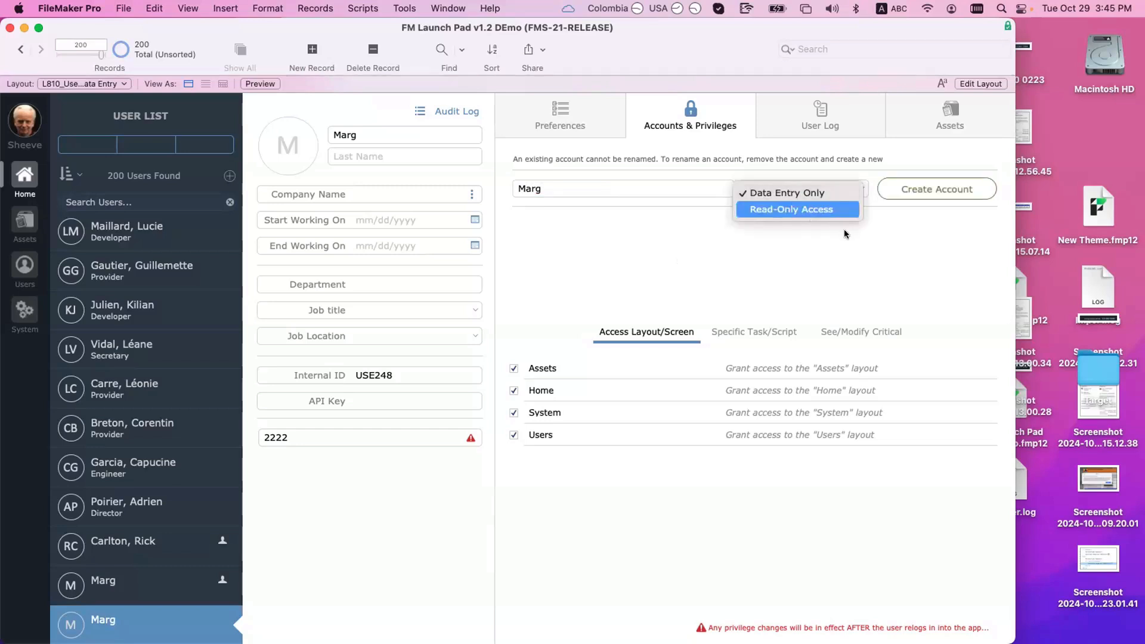
pyautogui.click(805, 210)
pyautogui.click(796, 188)
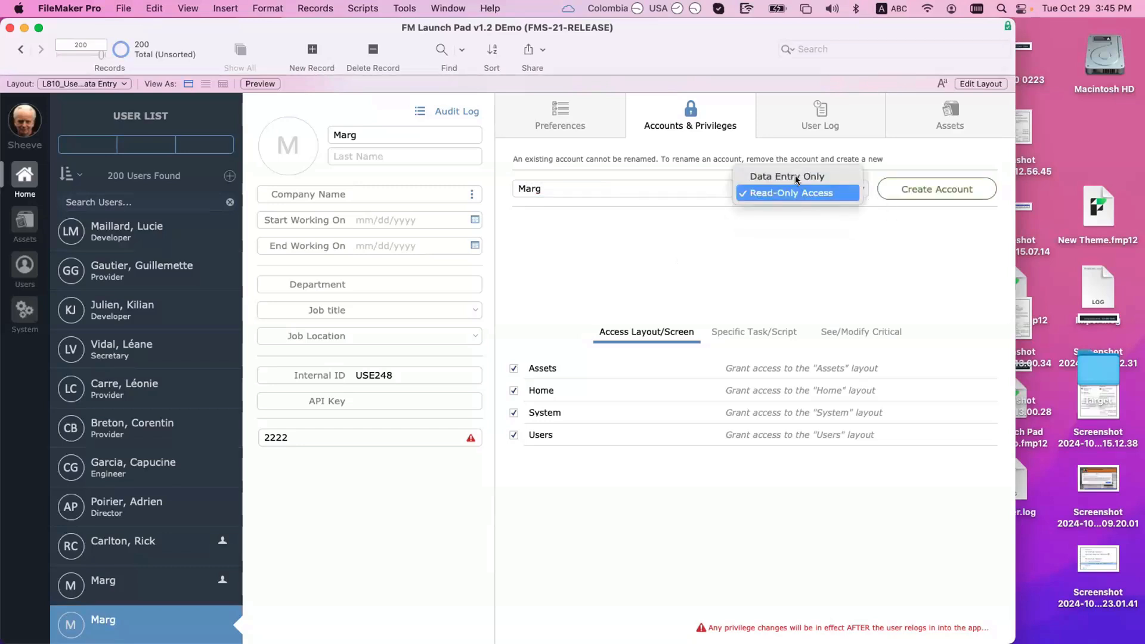
pyautogui.click(832, 216)
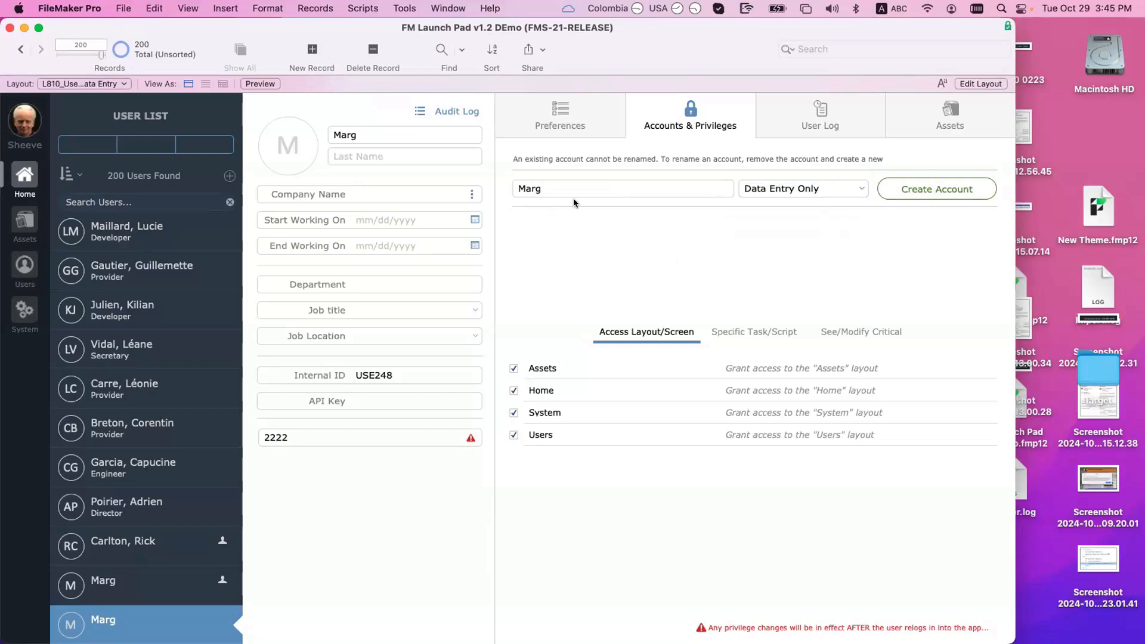
# Step: Create the account with a password and dismiss the name-already-in-use warning
pyautogui.click(922, 188)
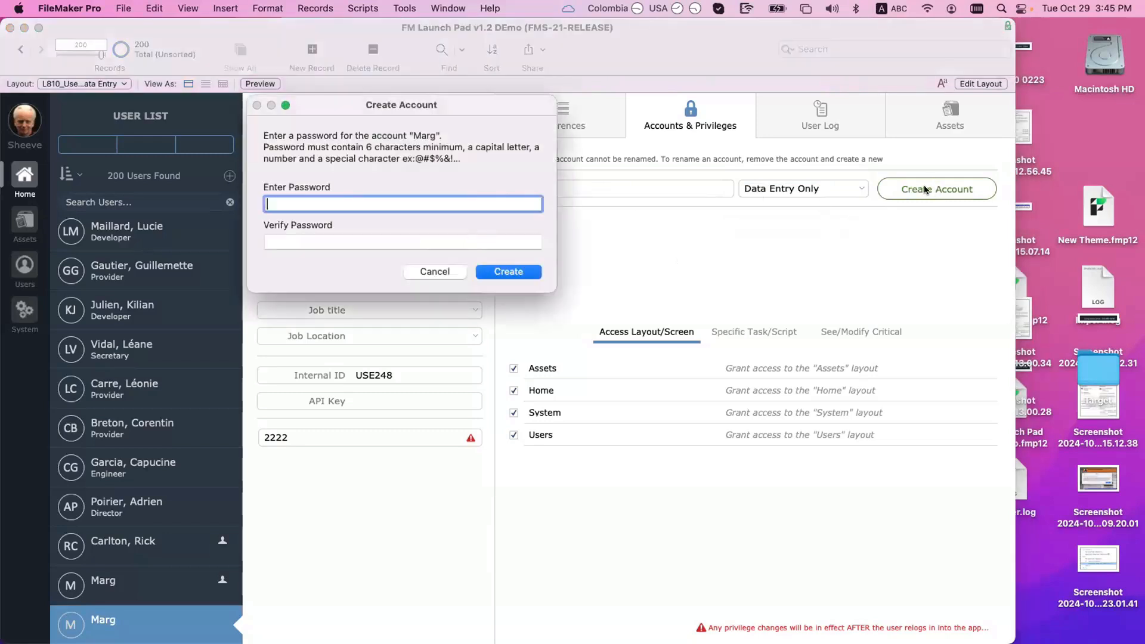
pyautogui.write('••••••')
pyautogui.press('Tab')
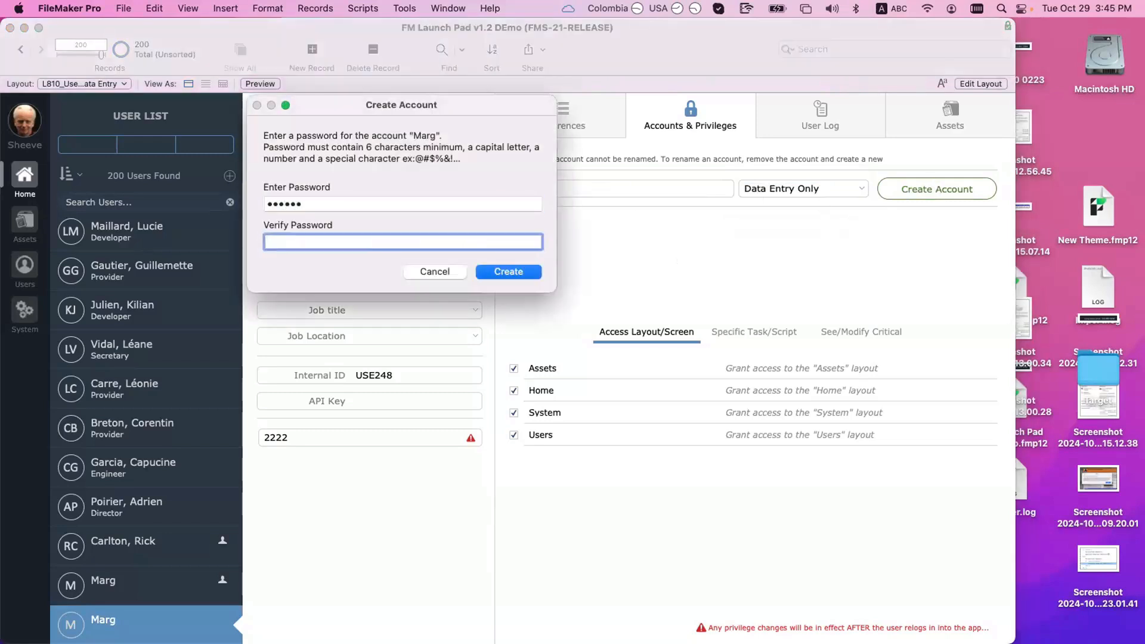
pyautogui.write('••••••')
pyautogui.press('Return')
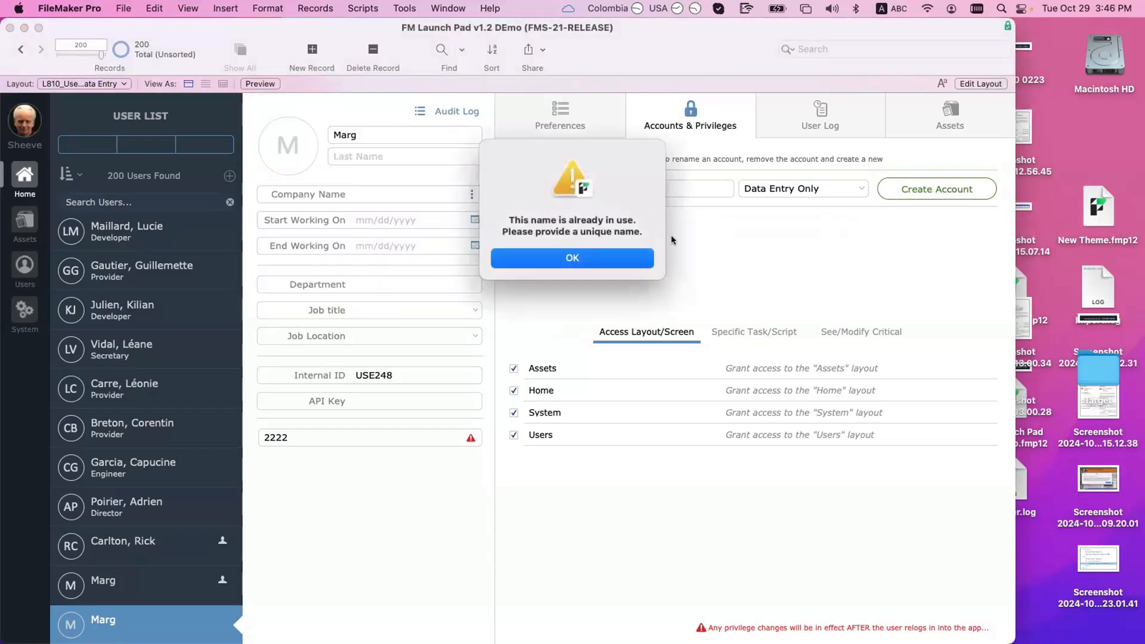
pyautogui.press('super+period')
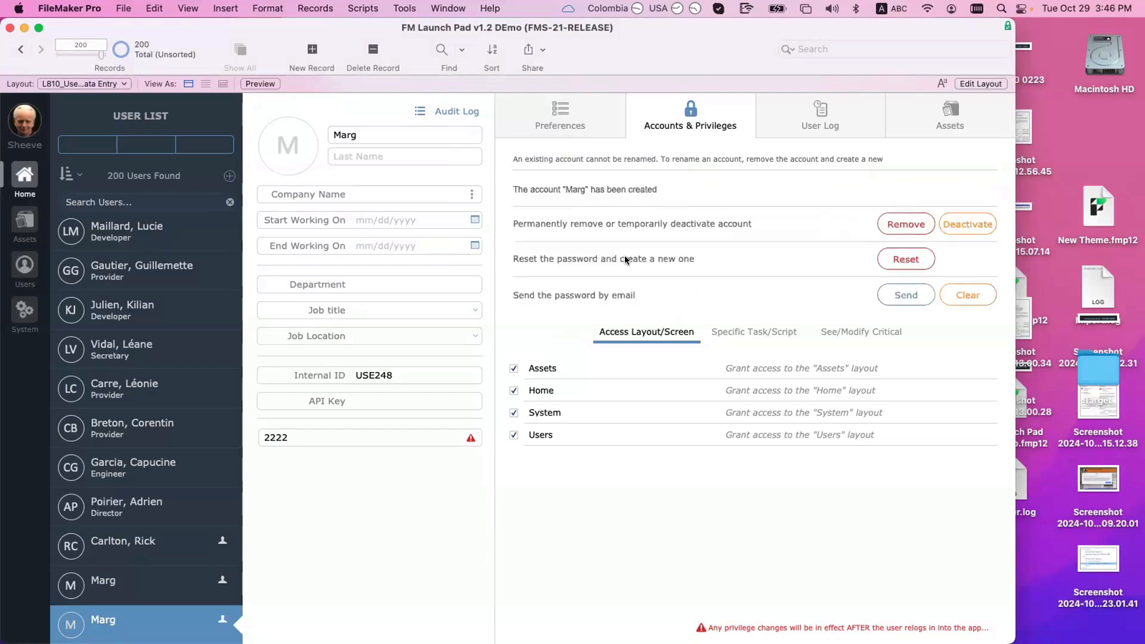
# Step: Remove the duplicate Marg account and create Marg2 with Data Entry Only privileges and a password
pyautogui.click(906, 225)
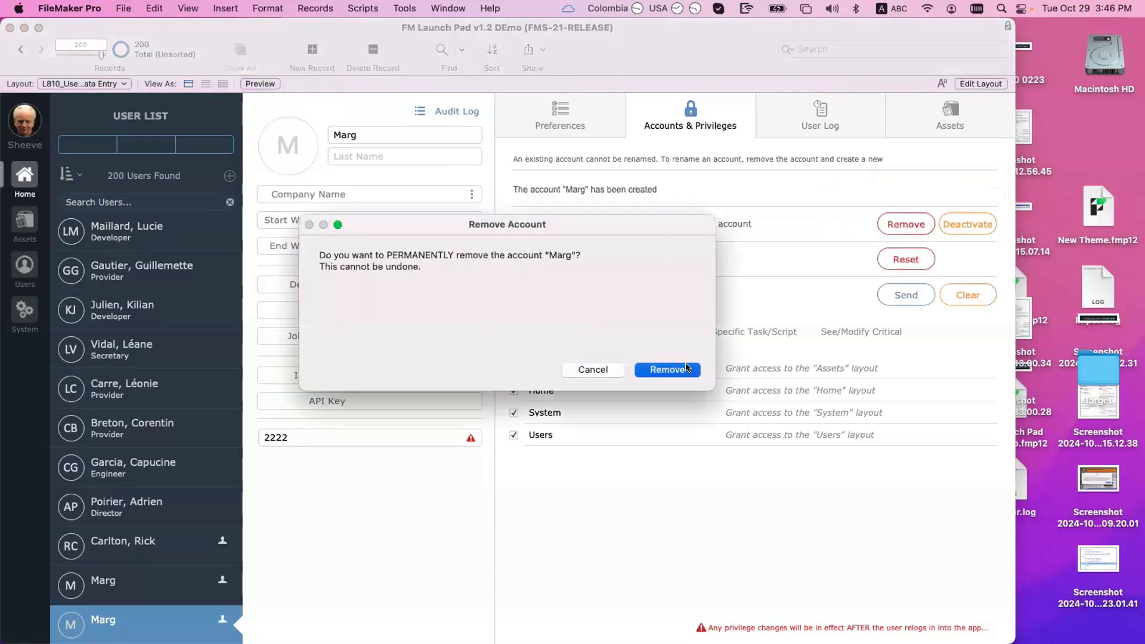
pyautogui.click(686, 367)
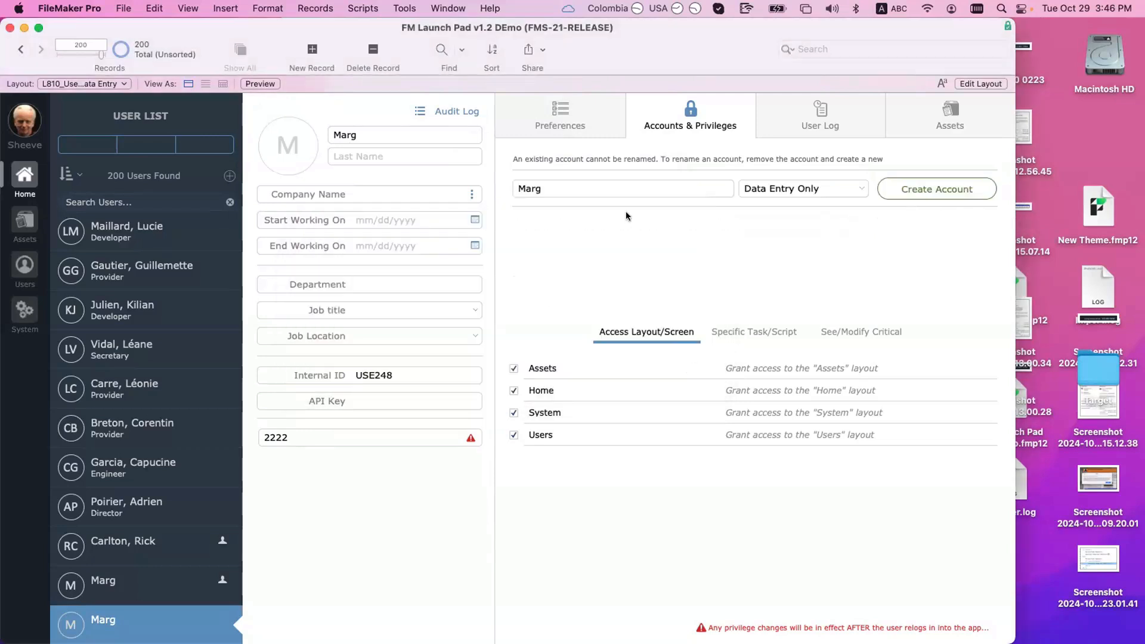
pyautogui.click(564, 188)
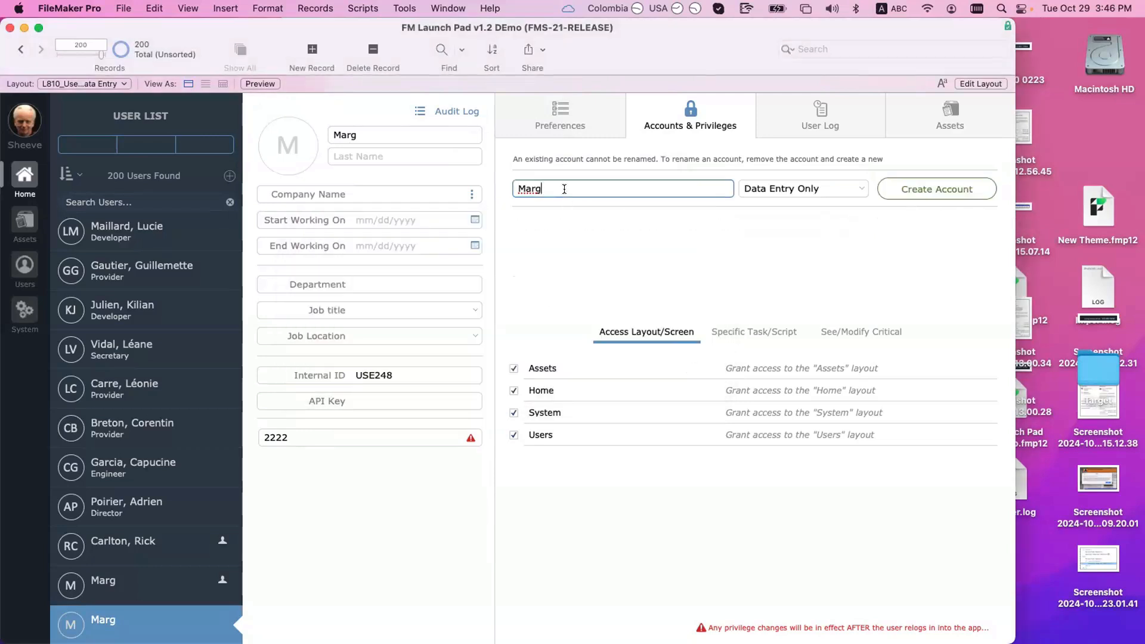
pyautogui.write('2')
pyautogui.click(985, 194)
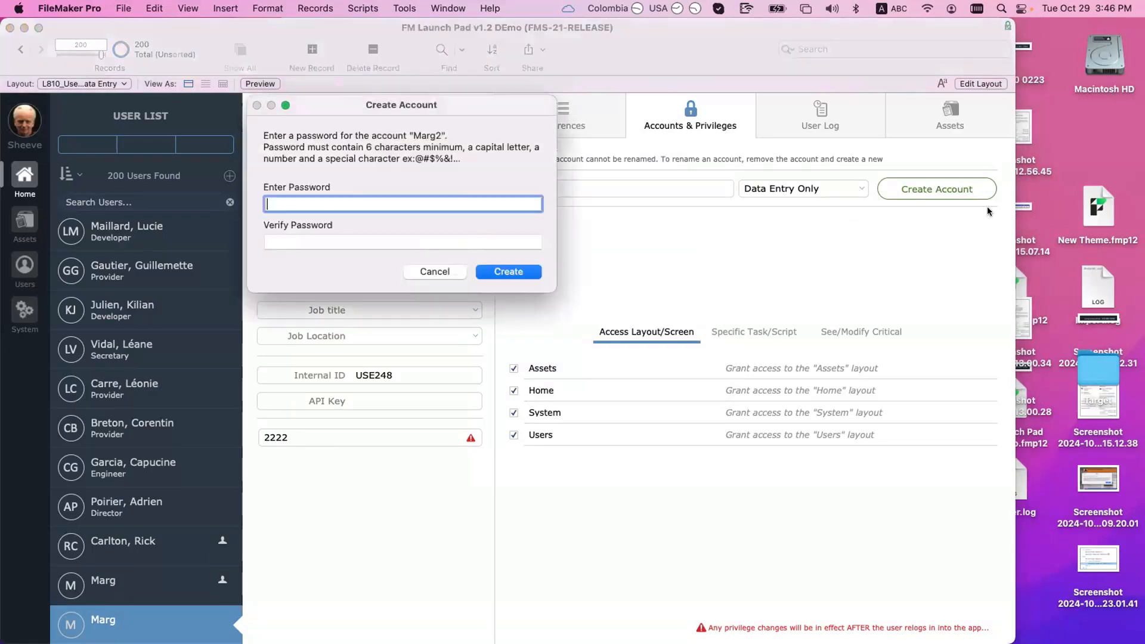
pyautogui.write('••••••')
pyautogui.press('Tab')
pyautogui.write('••••••')
pyautogui.press('Return')
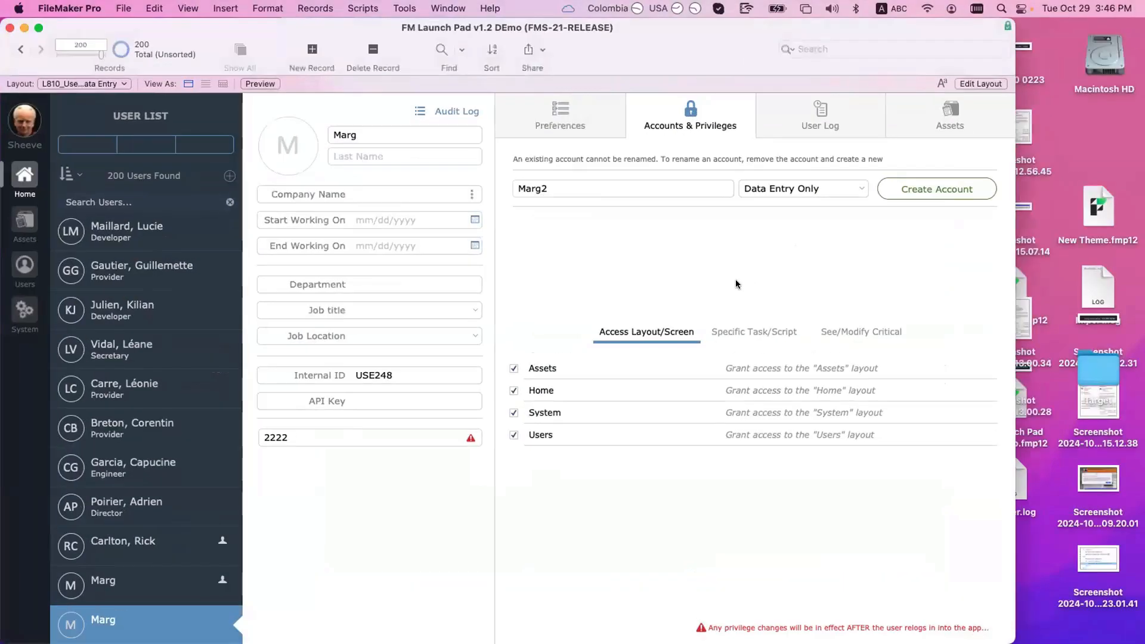
# Step: Confirm Marg2's Data Entry Only account in Manage Security, then open the first Marg's record (USE247)
pyautogui.click(123, 8)
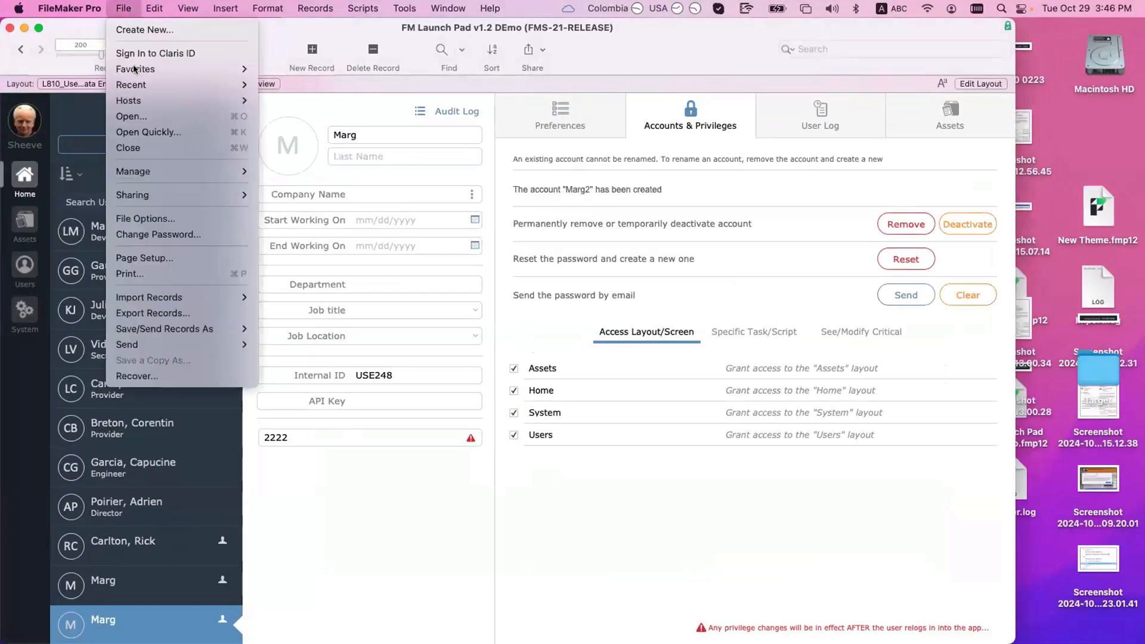
pyautogui.moveTo(154, 172)
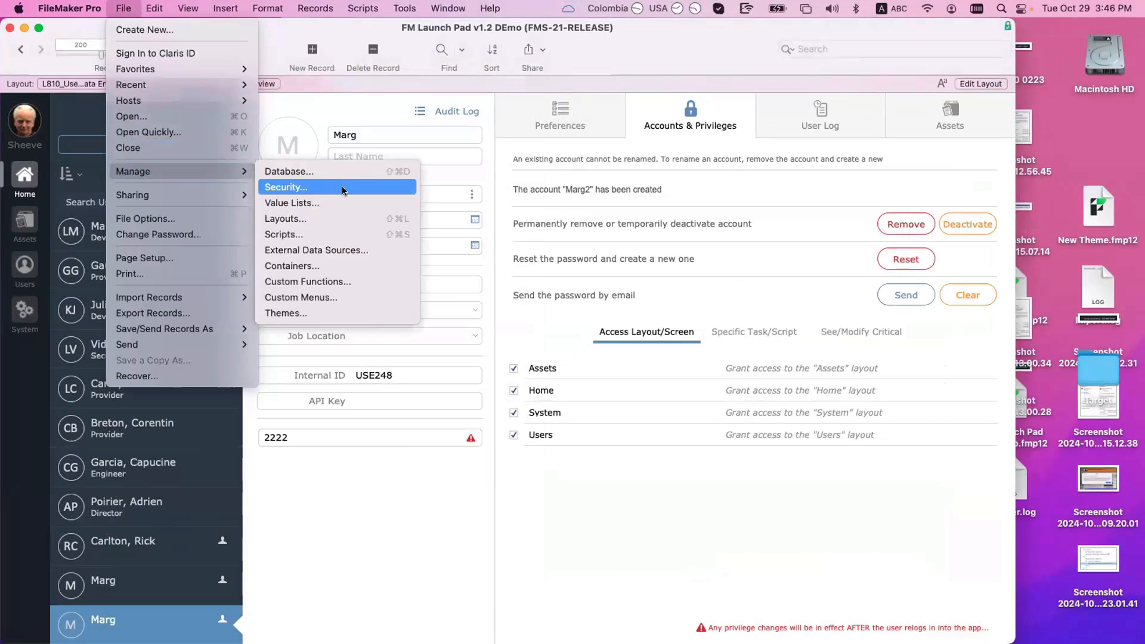
pyautogui.click(342, 186)
pyautogui.click(490, 249)
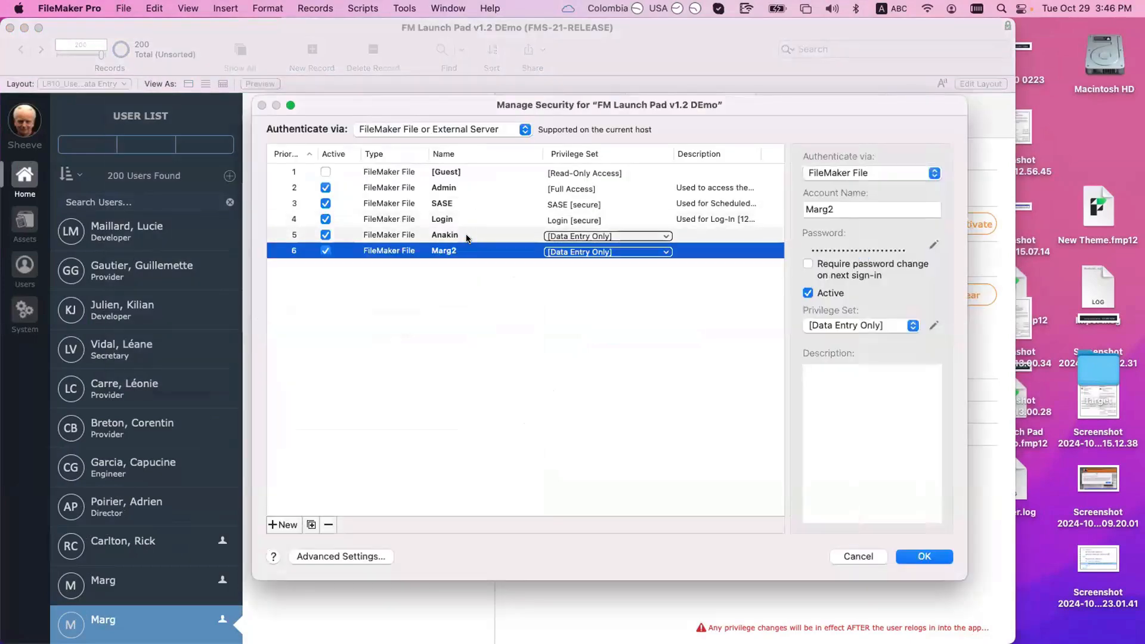
pyautogui.click(485, 308)
pyautogui.press('Escape')
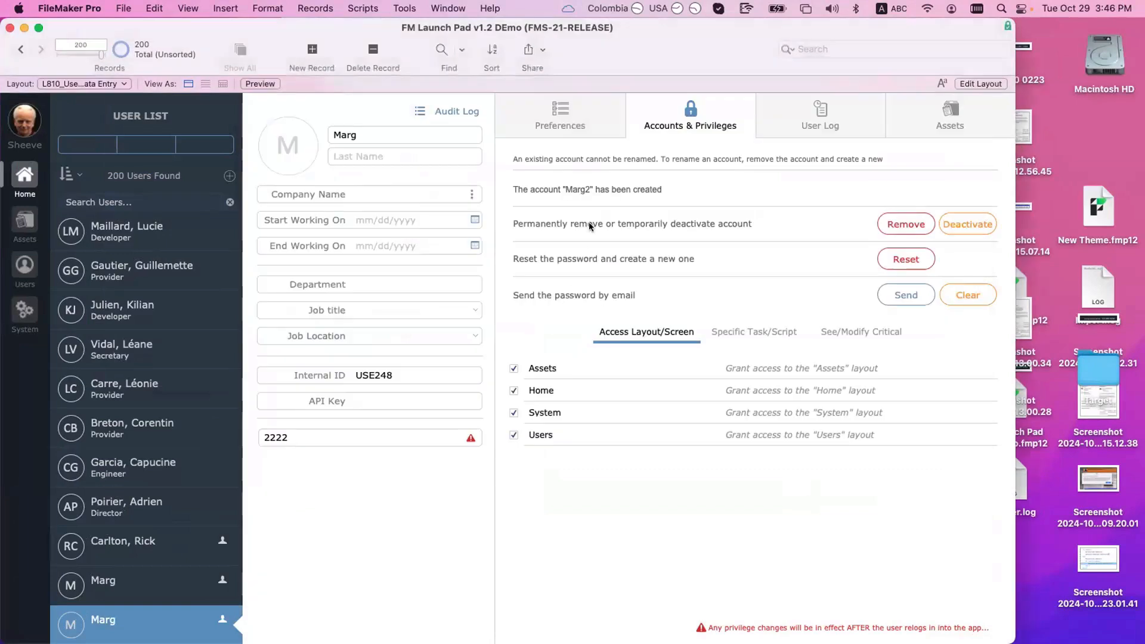
pyautogui.click(143, 589)
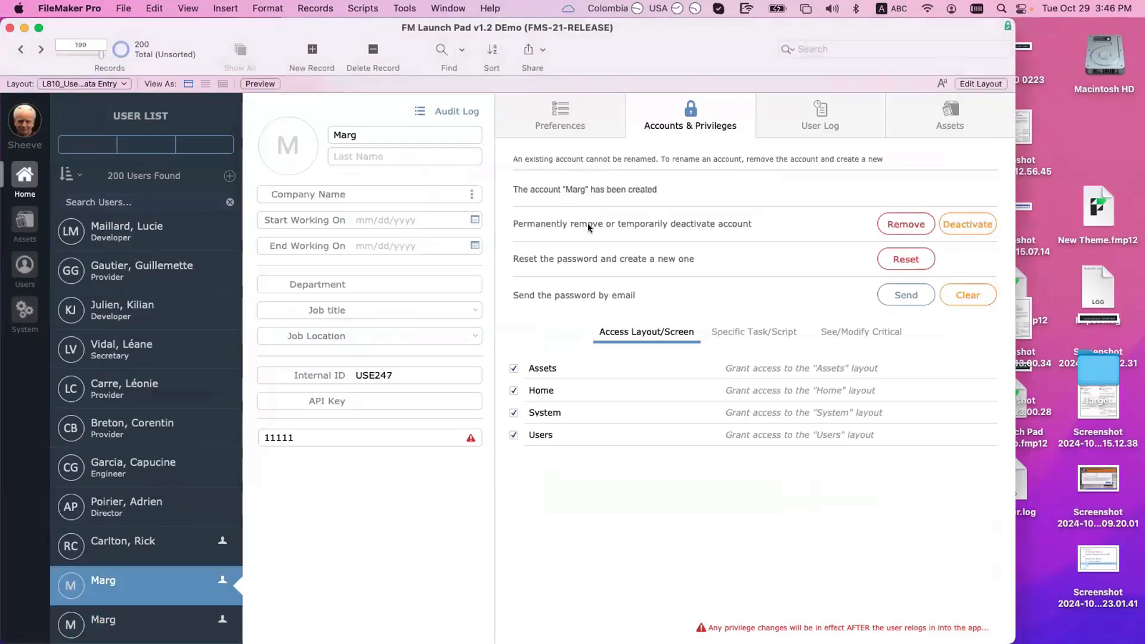
# Step: Remove the first Marg user's existing account, confirming and dismissing the account-access error
pyautogui.click(913, 226)
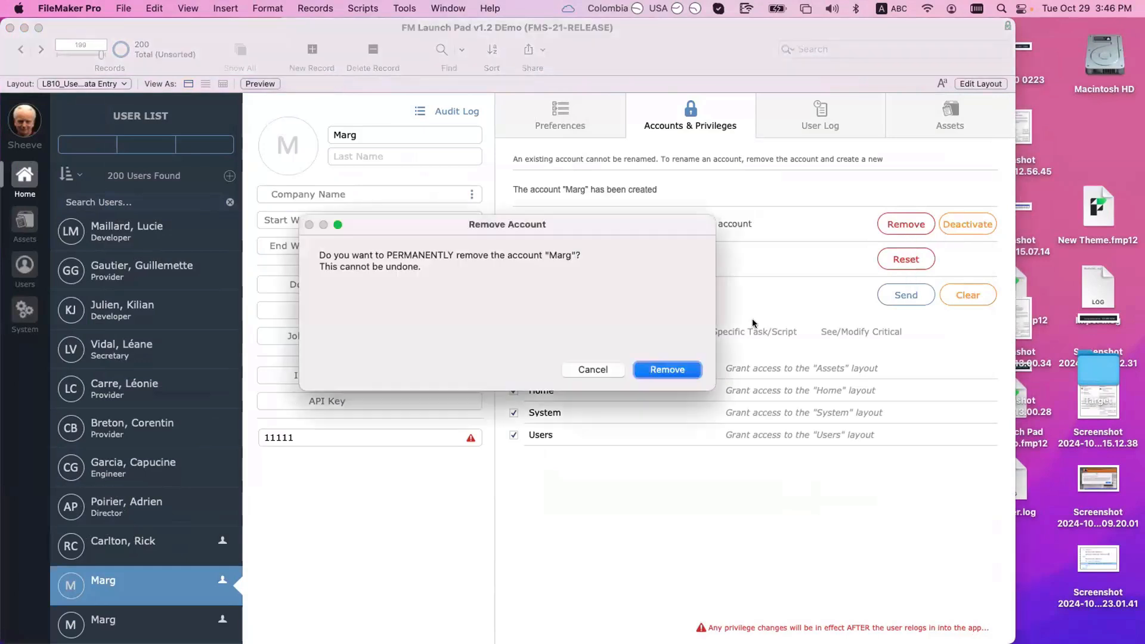
pyautogui.click(636, 371)
pyautogui.click(595, 268)
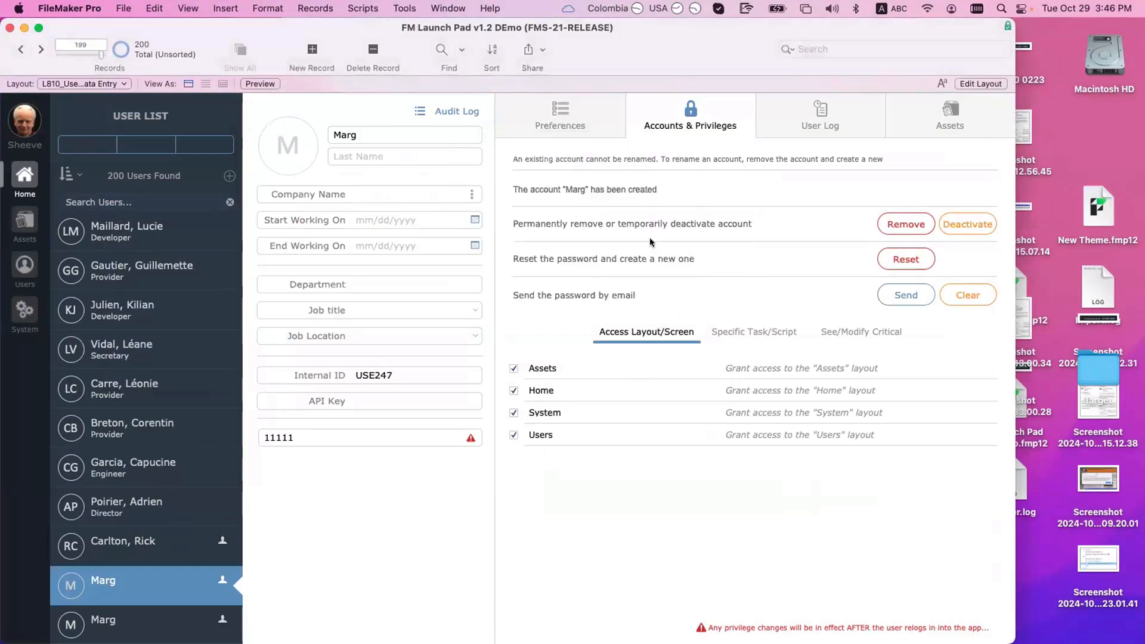
# Step: Create a Data Entry Only account named Marg, re-entering the password after a mismatch
pyautogui.click(978, 192)
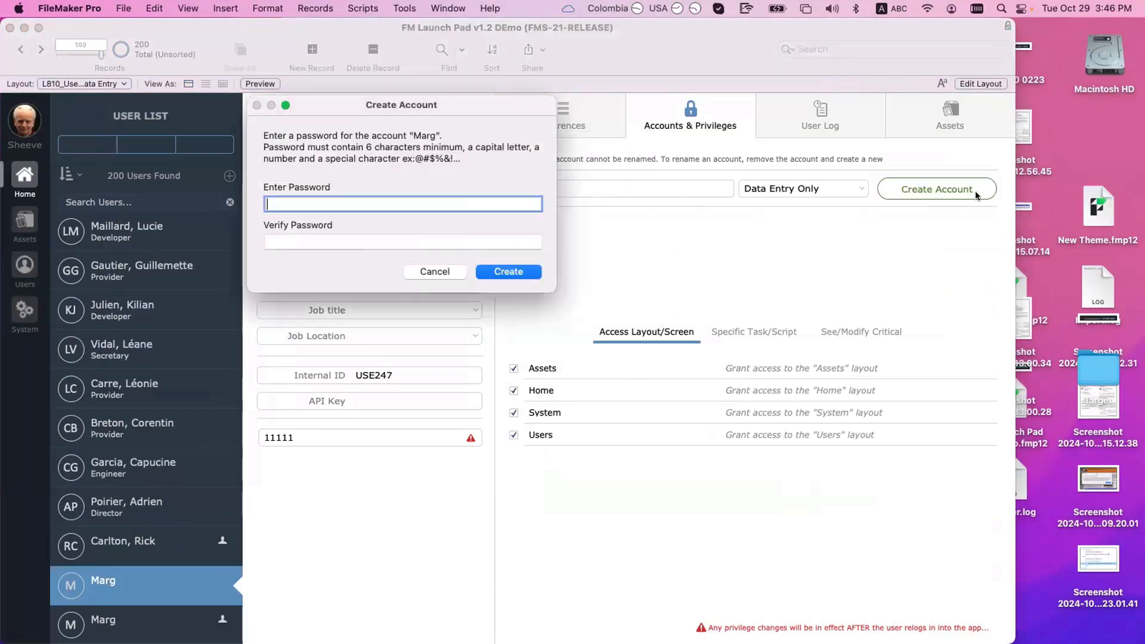
pyautogui.write('•••••••')
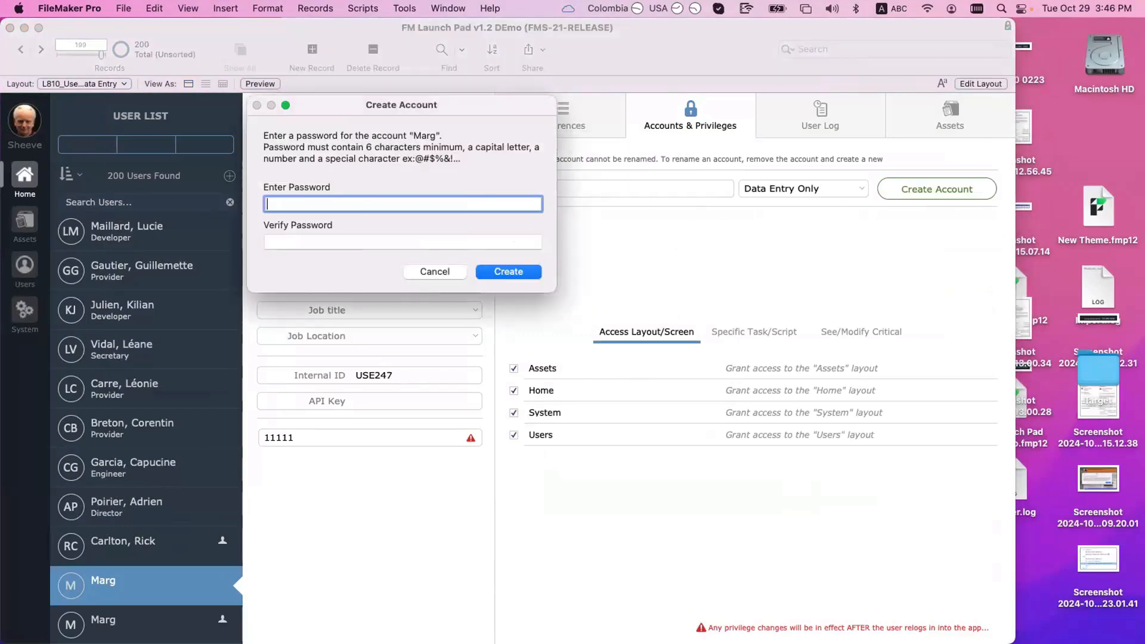
pyautogui.press('Tab')
pyautogui.write('•••••••')
pyautogui.press('Tab')
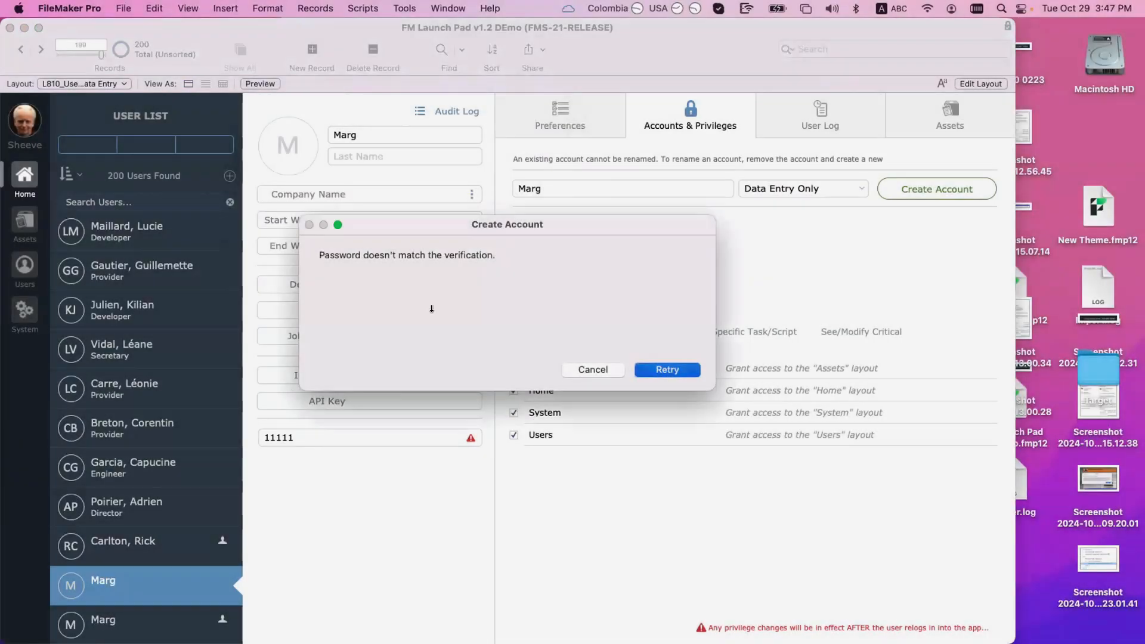
pyautogui.press('Return')
pyautogui.write('••••••')
pyautogui.press('Tab')
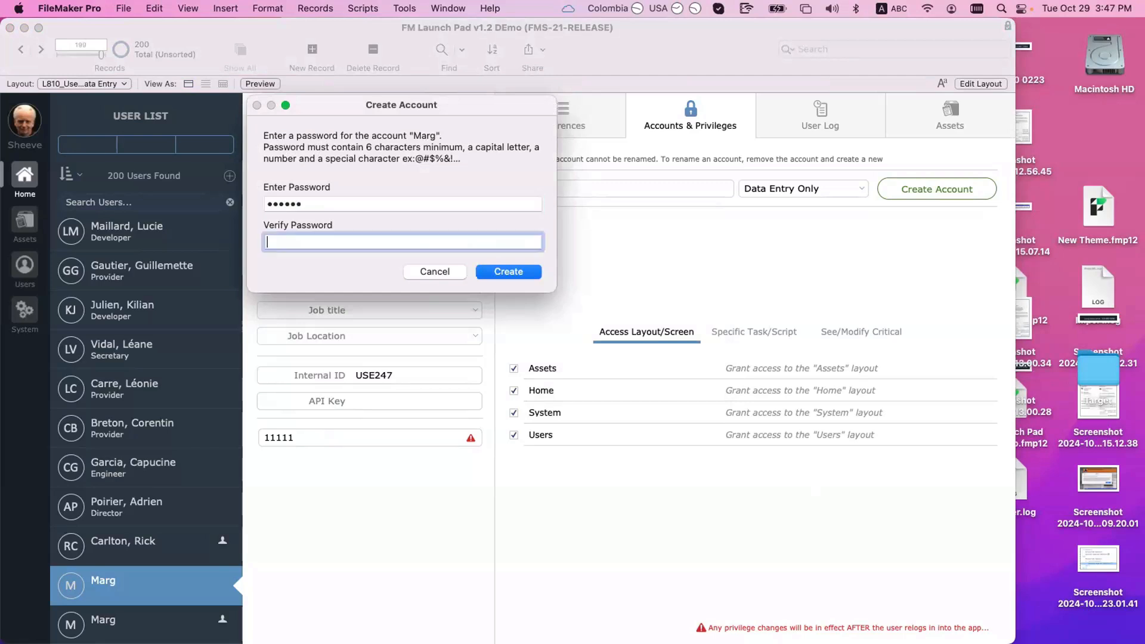
pyautogui.write('••••••')
pyautogui.press('Return')
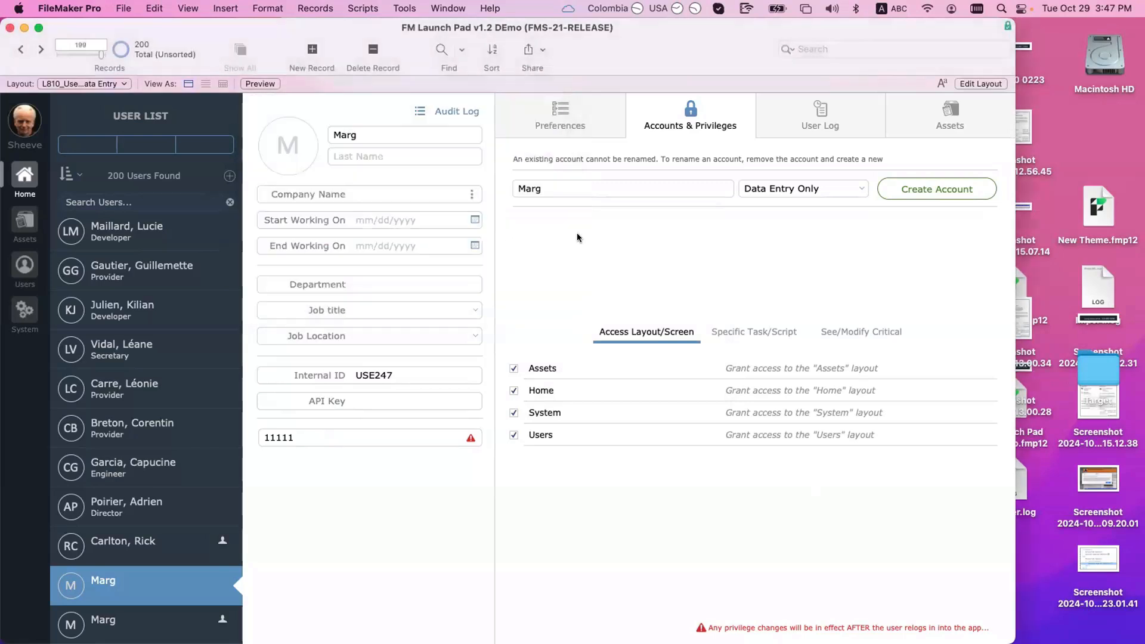
pyautogui.click(121, 7)
# Step: Check the Marg2 and Marg accounts in Manage Security, then close the FM Launch Pad file
pyautogui.moveTo(232, 171)
pyautogui.click(299, 186)
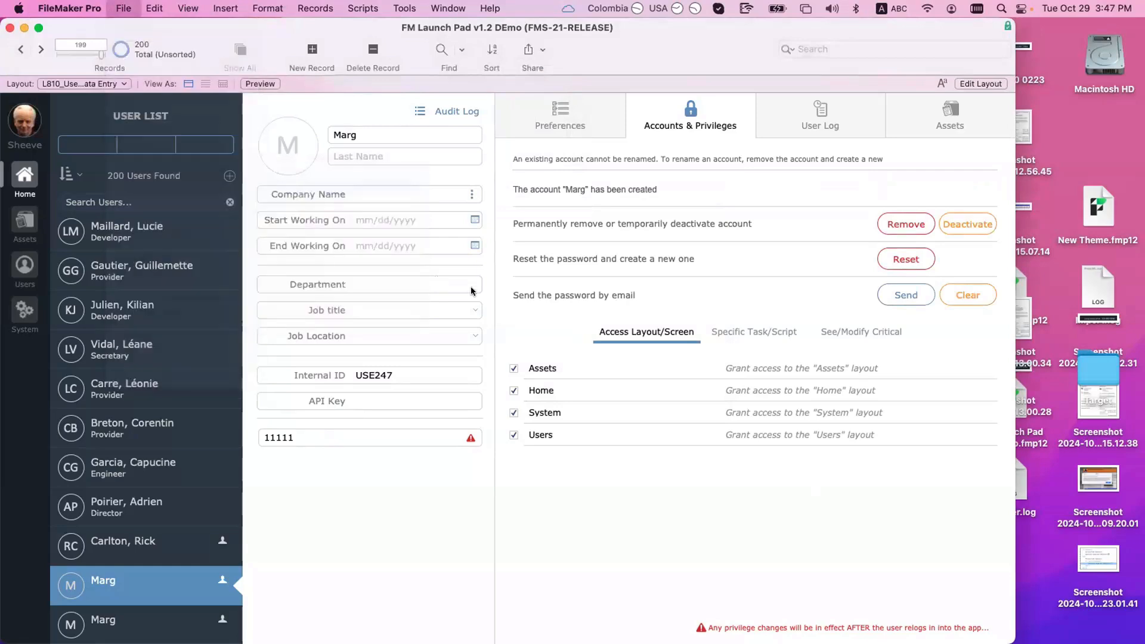
pyautogui.keyDown('shift'); pyautogui.click(474, 251); pyautogui.keyUp('shift')
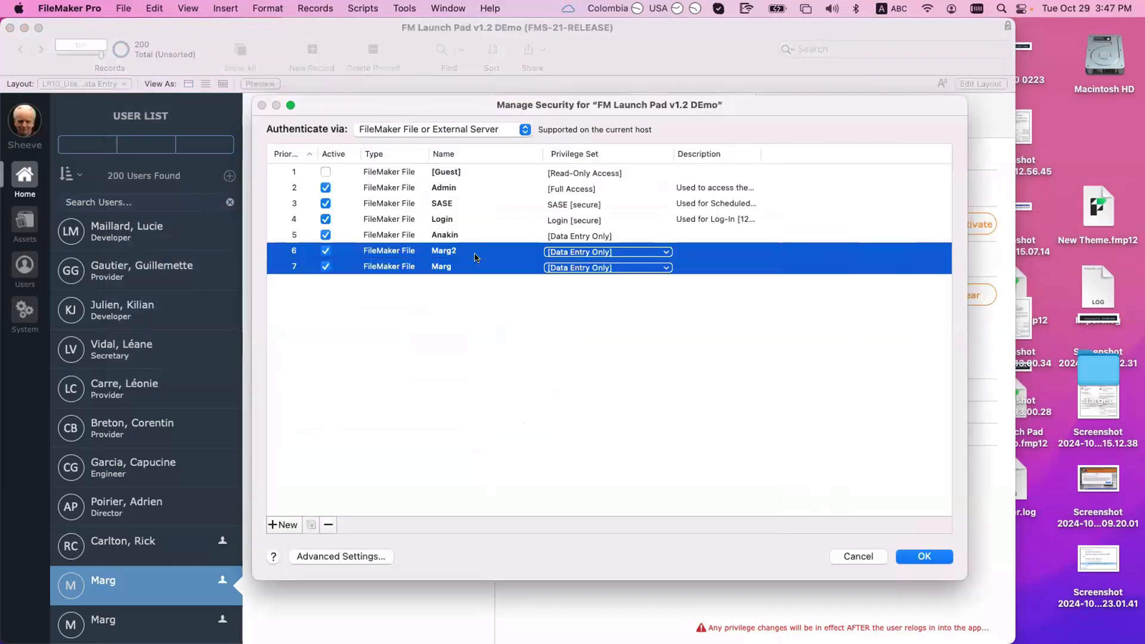
pyautogui.click(922, 561)
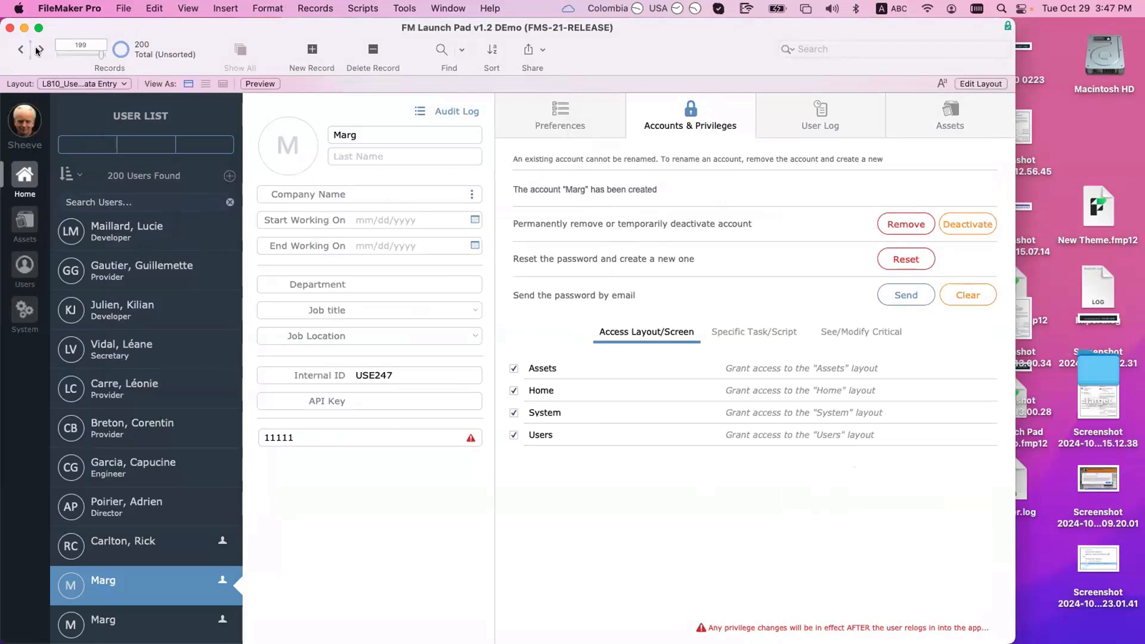
pyautogui.press('super+w')
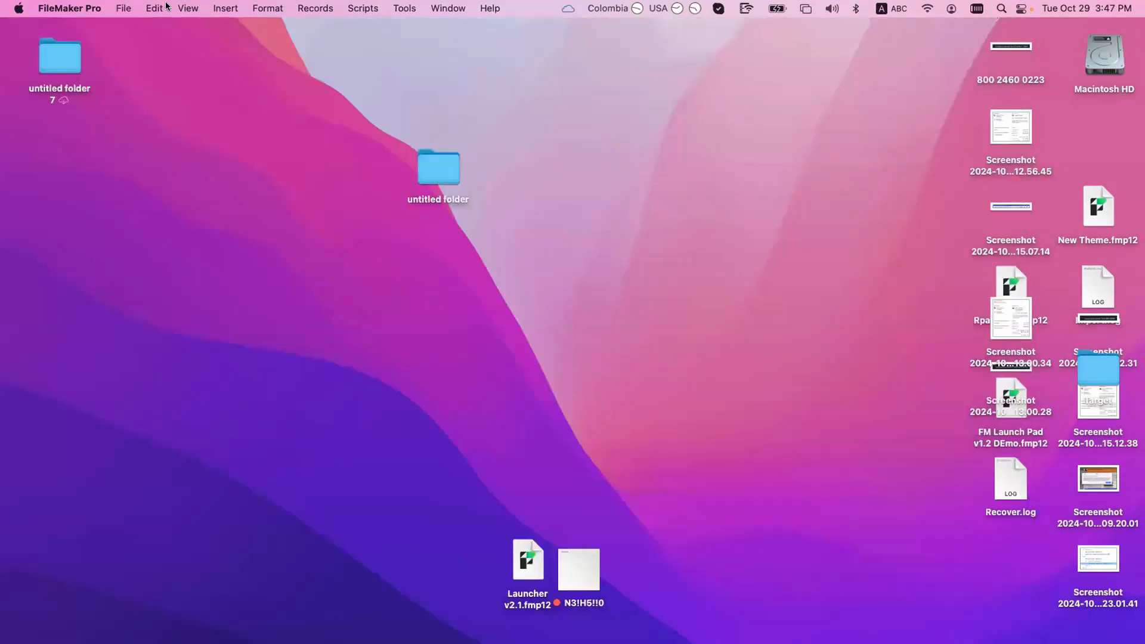
# Step: Reopen FM Launch Pad from the server via the recent files list
pyautogui.click(123, 8)
pyautogui.moveTo(137, 81)
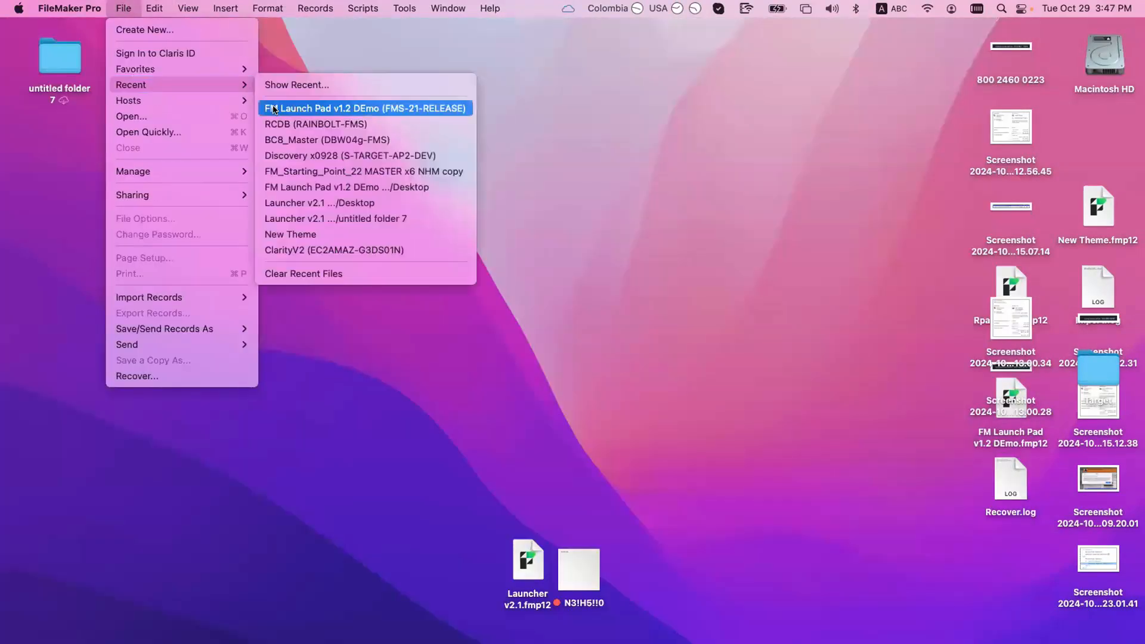
pyautogui.click(260, 235)
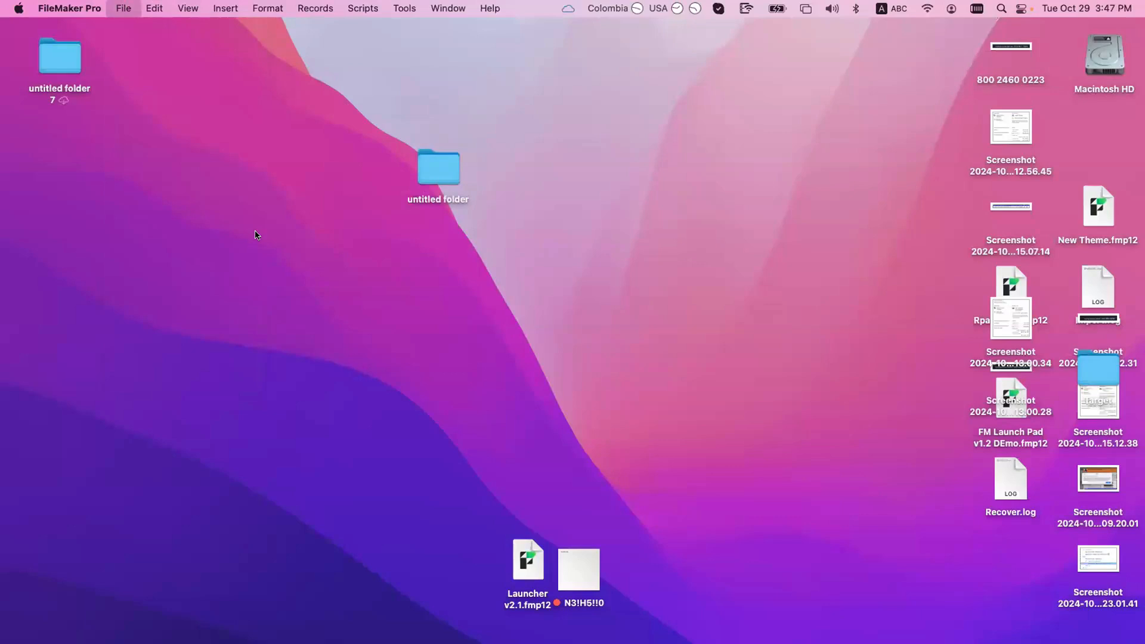
# Step: Sign in with account name Marg and that user's password
pyautogui.write('Marg')
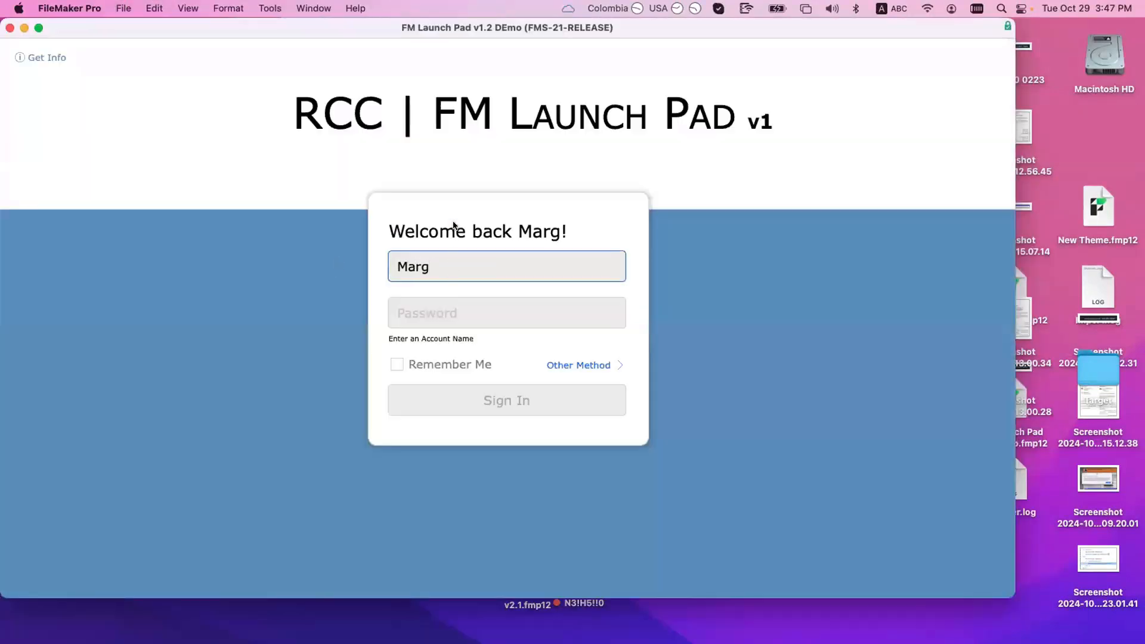
pyautogui.press('Tab')
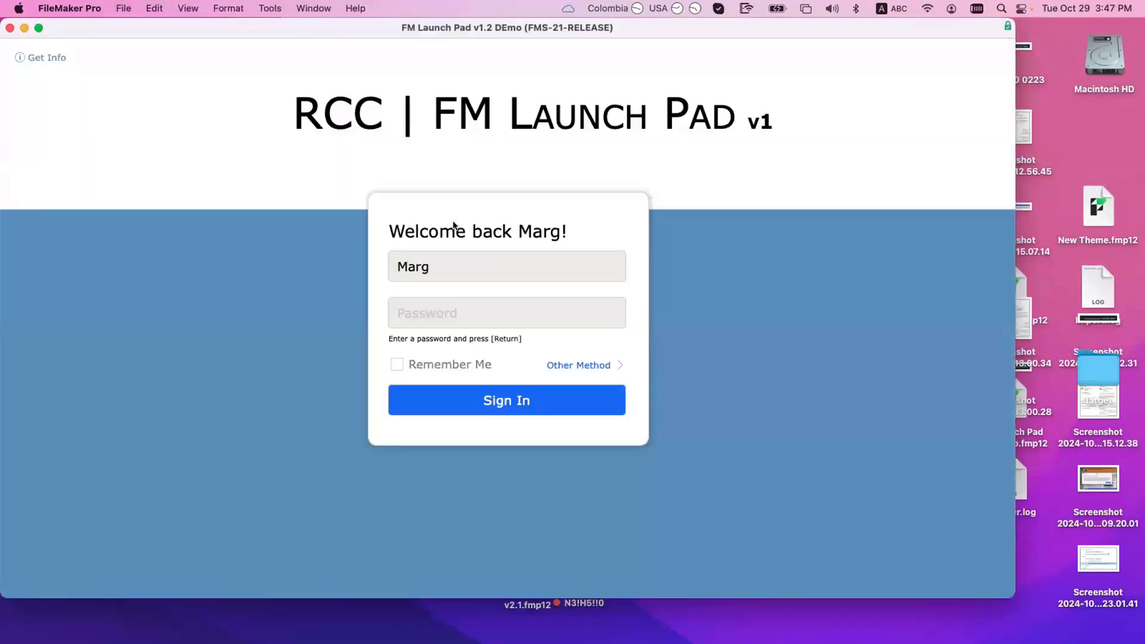
pyautogui.click(465, 312)
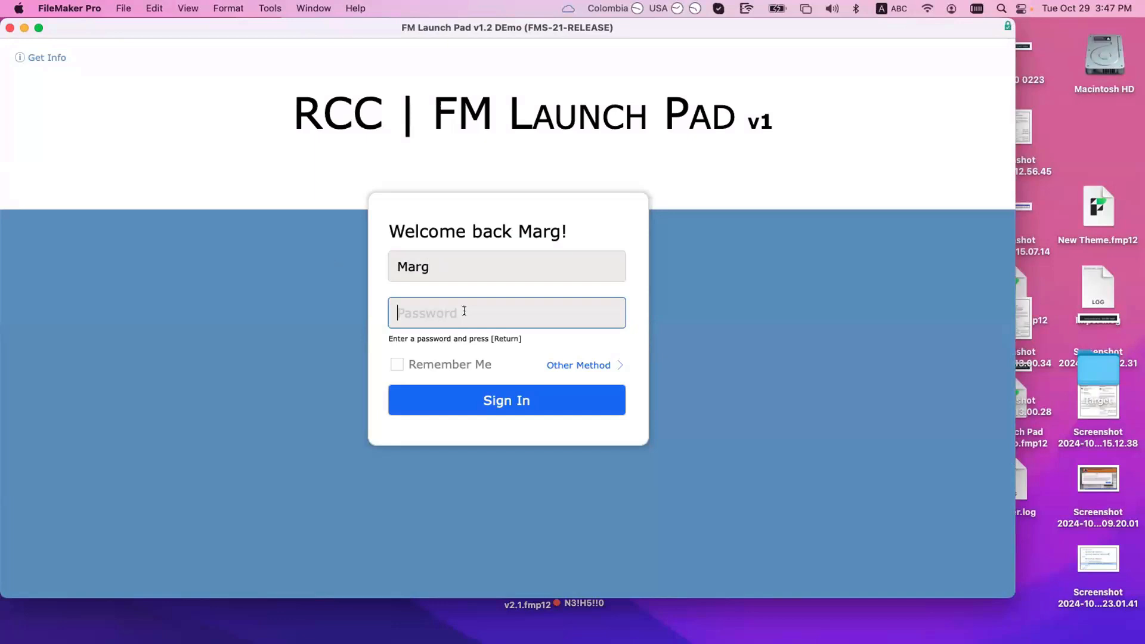
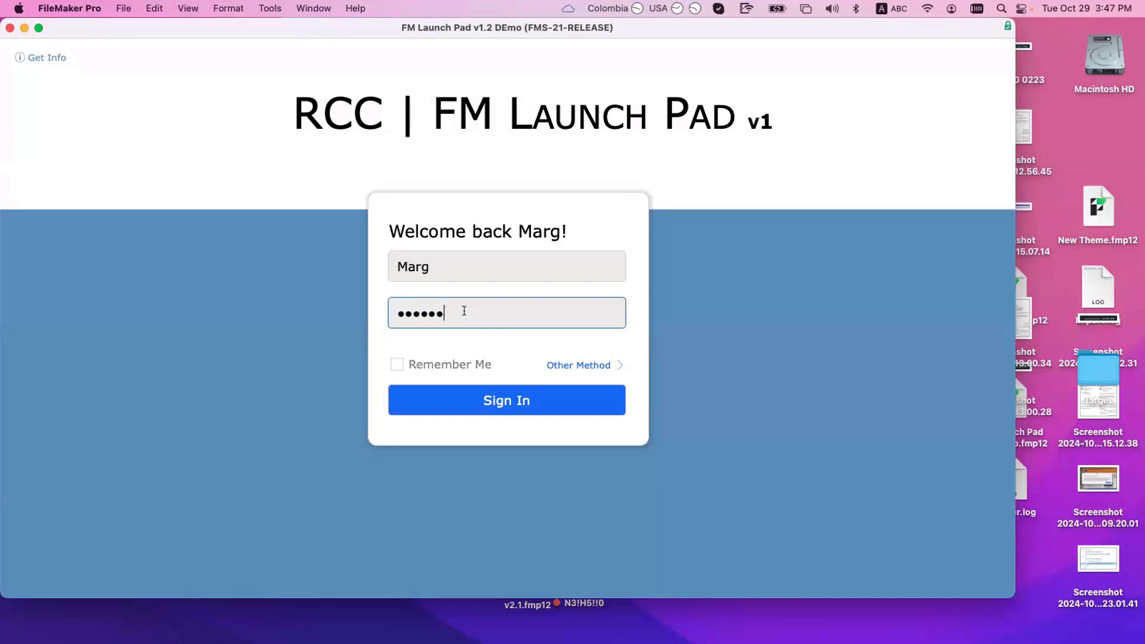
pyautogui.click(488, 397)
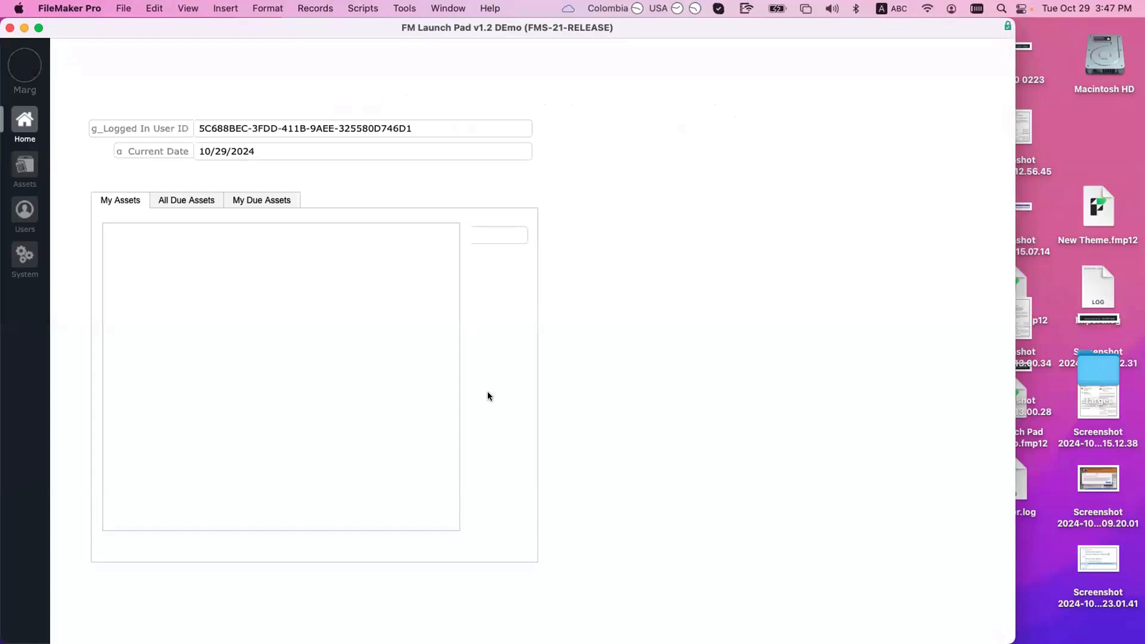
pyautogui.click(25, 210)
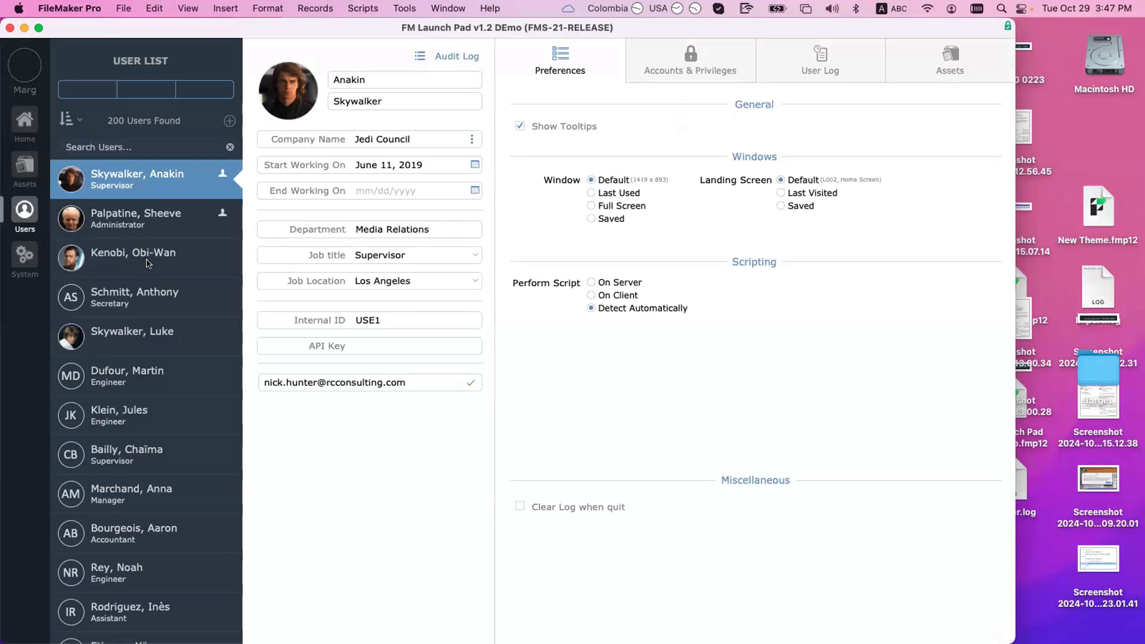
pyautogui.scroll(-2, 148, 263)
pyautogui.scroll(-5, 148, 263)
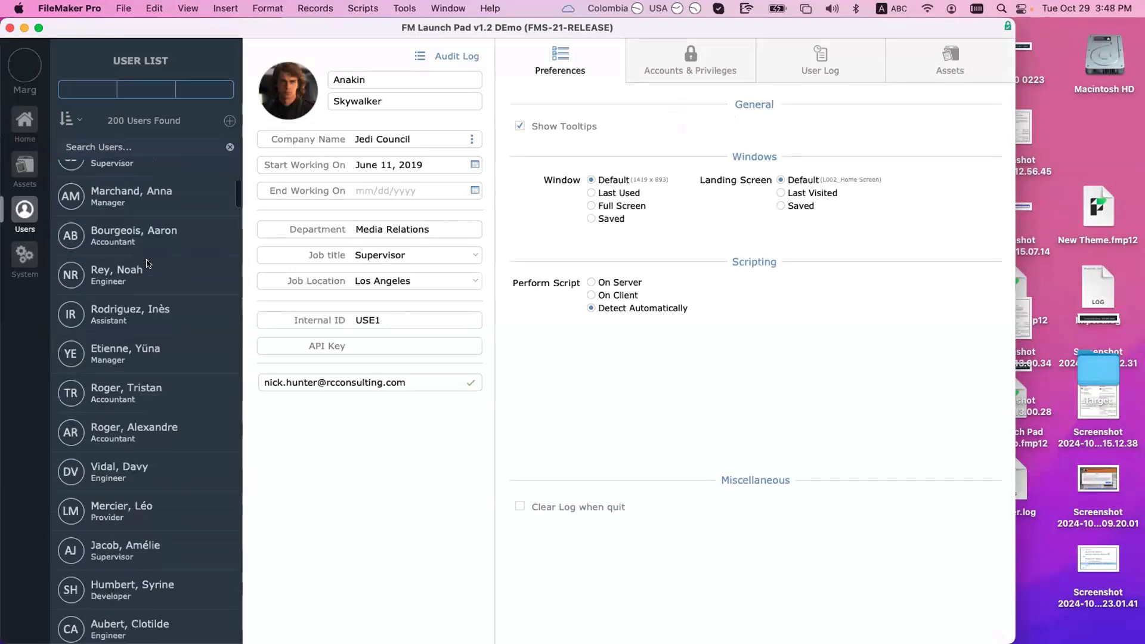
pyautogui.scroll(-10, 149, 263)
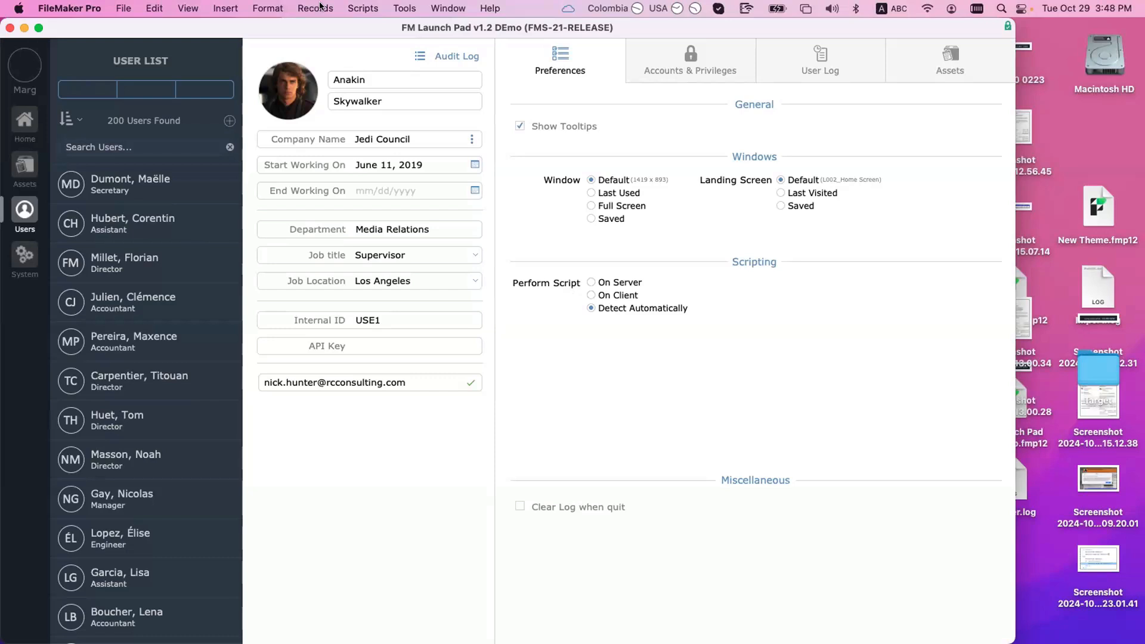
pyautogui.scroll(-1, 378, 48)
pyautogui.scroll(1, 376, 46)
pyautogui.scroll(-1, 745, 52)
pyautogui.scroll(1, 745, 51)
pyautogui.moveTo(105, 29)
pyautogui.mouseDown()
pyautogui.moveTo(121, 151)
pyautogui.moveTo(112, 14)
pyautogui.mouseUp()
pyautogui.click(25, 118)
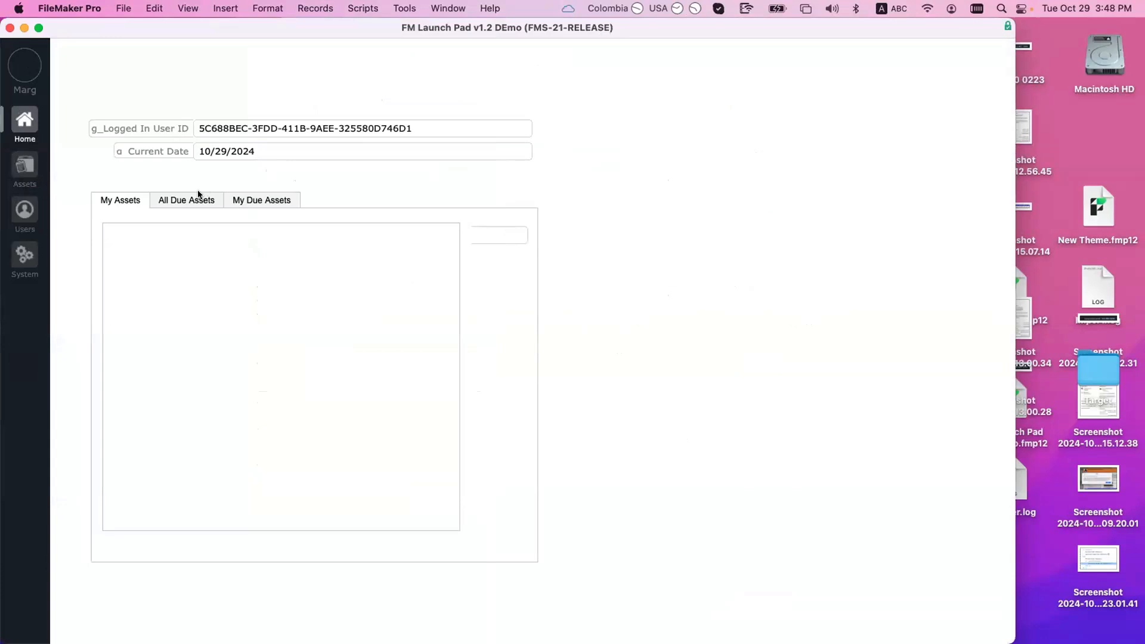
# Step: Switch between the My Assets, All Due Assets and My Due Assets lists, ending on My Assets
pyautogui.click(280, 201)
pyautogui.click(130, 201)
pyautogui.click(180, 198)
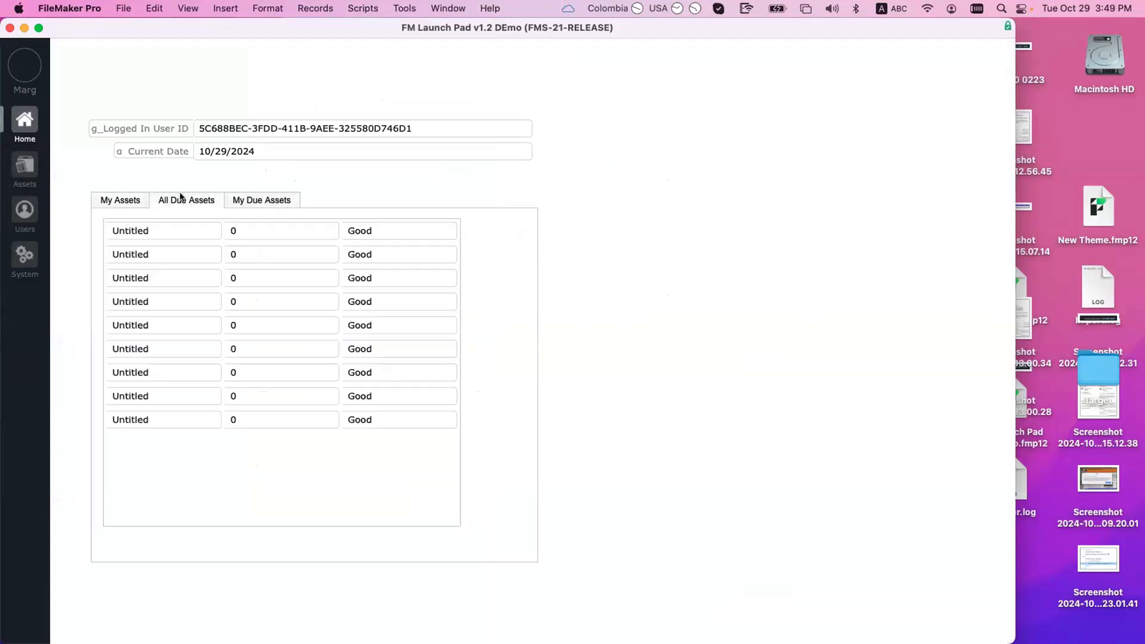
pyautogui.click(287, 201)
pyautogui.click(203, 198)
pyautogui.click(121, 199)
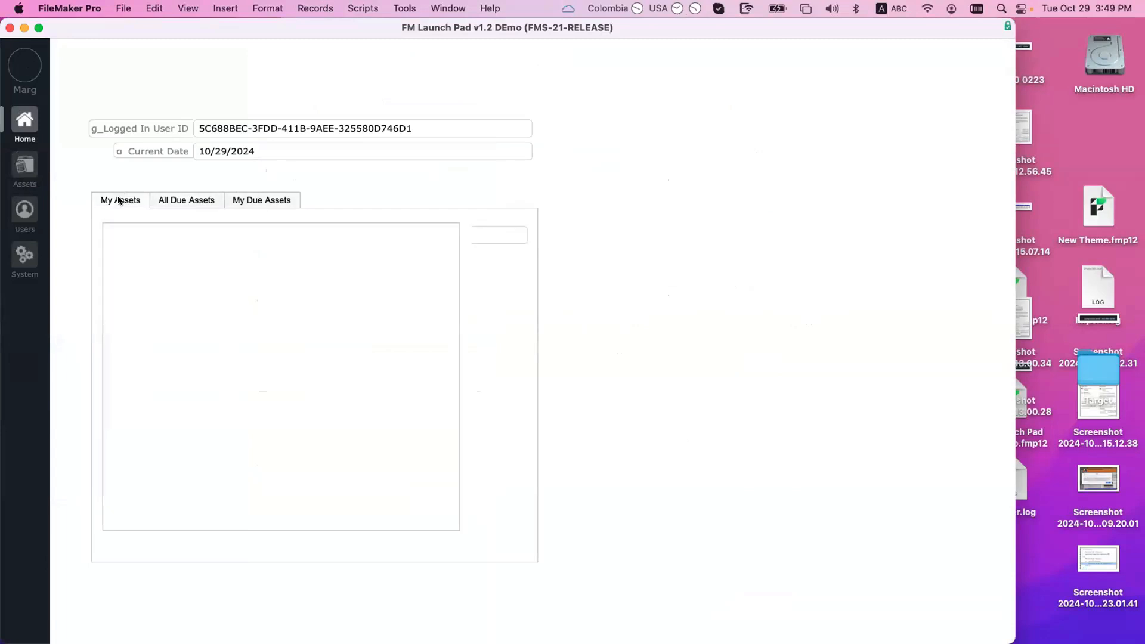
pyautogui.click(258, 201)
pyautogui.click(131, 200)
# Step: Browse the developer tools menu without choosing anything, then show the status toolbar
pyautogui.click(400, 8)
pyautogui.click(402, 31)
pyautogui.press('super+alt+s')
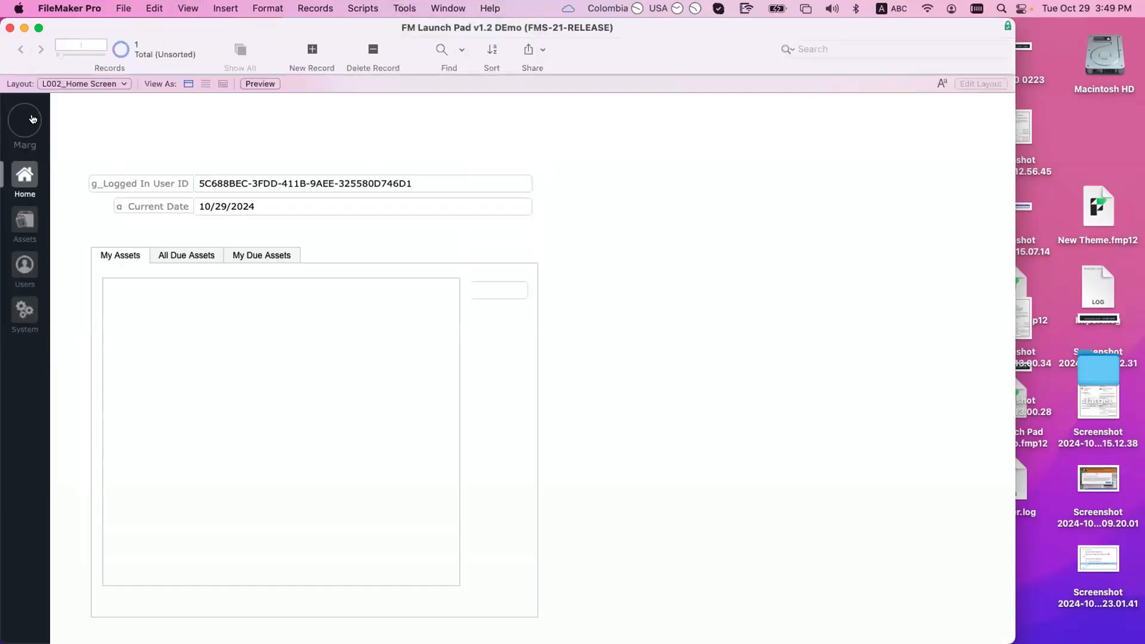
# Step: Close the Launch Pad and reopen FM Launch Pad v1.2 DEmo from recent files
pyautogui.click(11, 29)
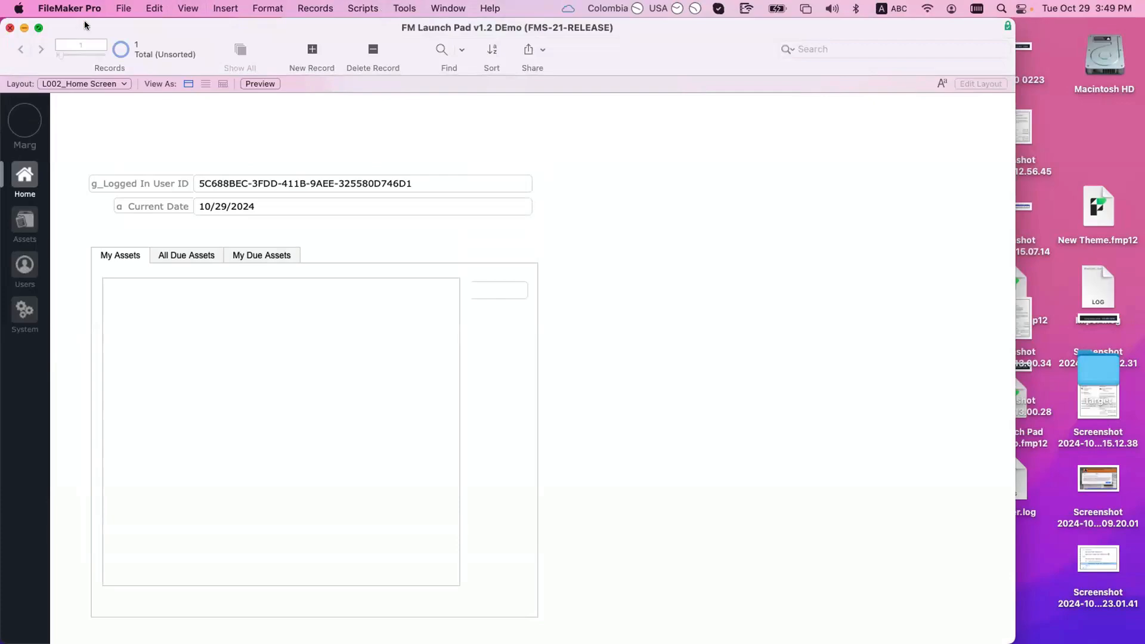
pyautogui.click(123, 8)
pyautogui.moveTo(209, 79)
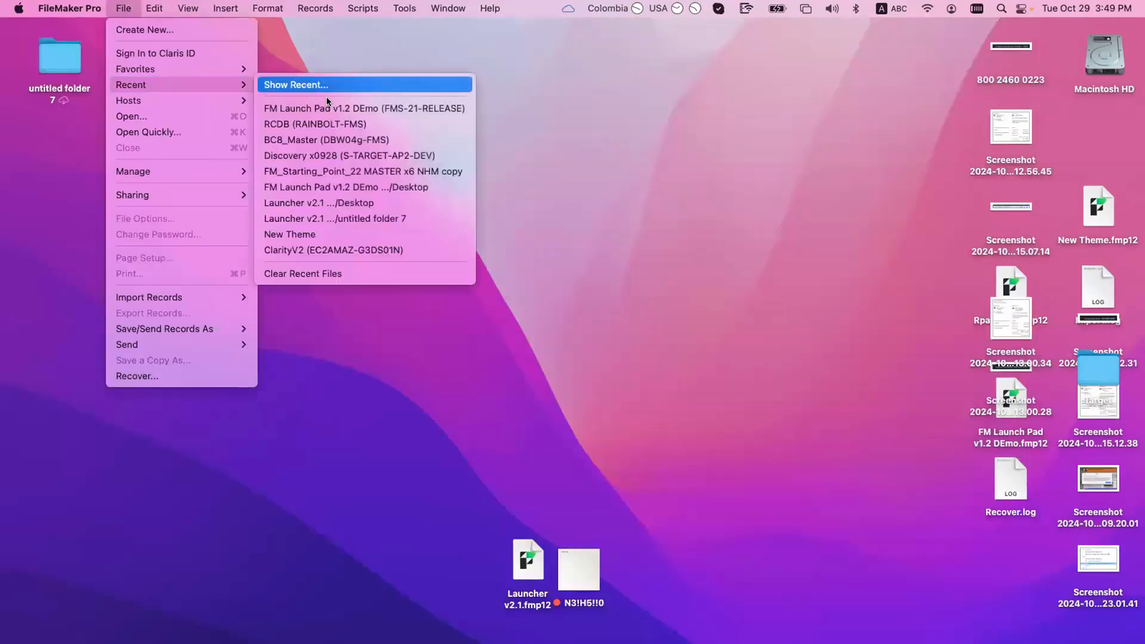
pyautogui.click(328, 107)
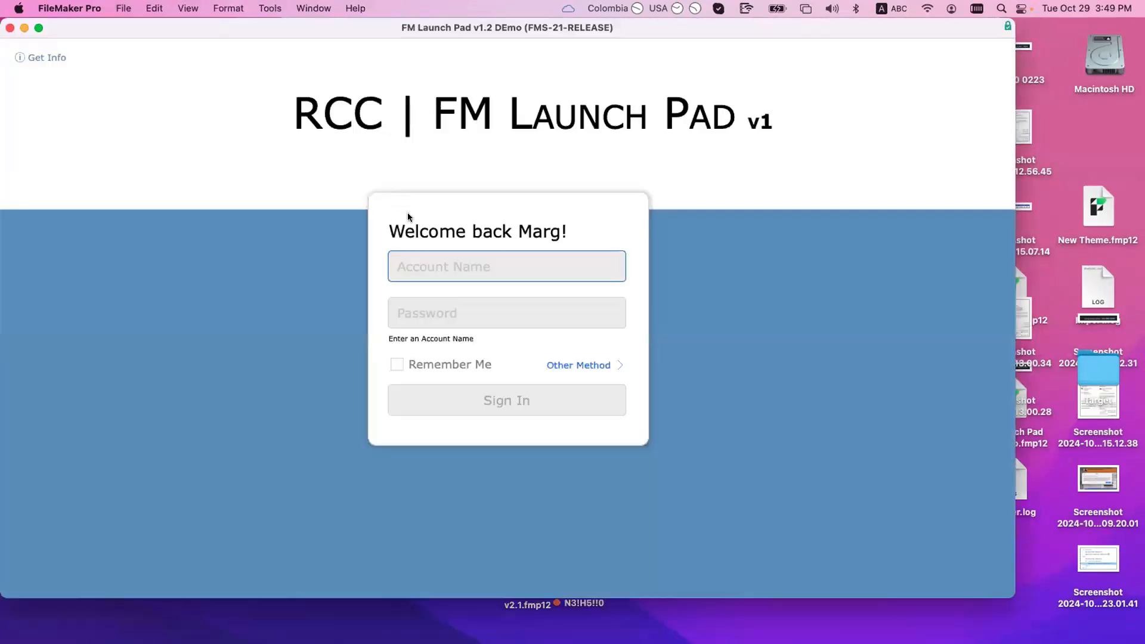
# Step: Sign in as Admin with its password and open Manage Database with Cmd+Shift+D
pyautogui.write('Admin')
pyautogui.press('Tab')
pyautogui.write('*****')
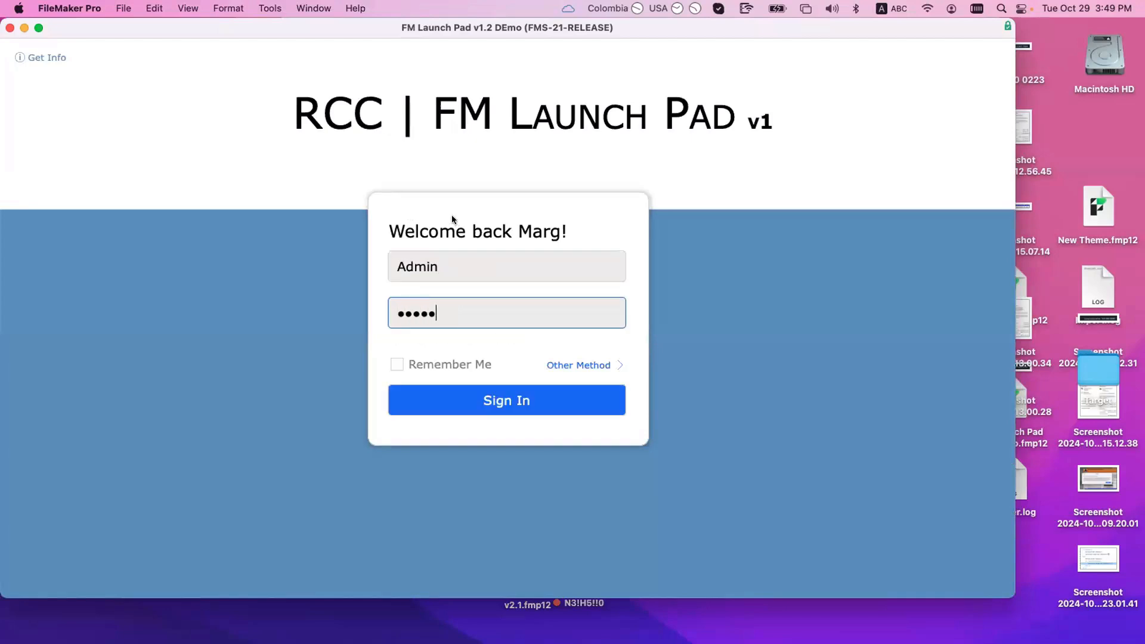
pyautogui.write('****')
pyautogui.press('Return')
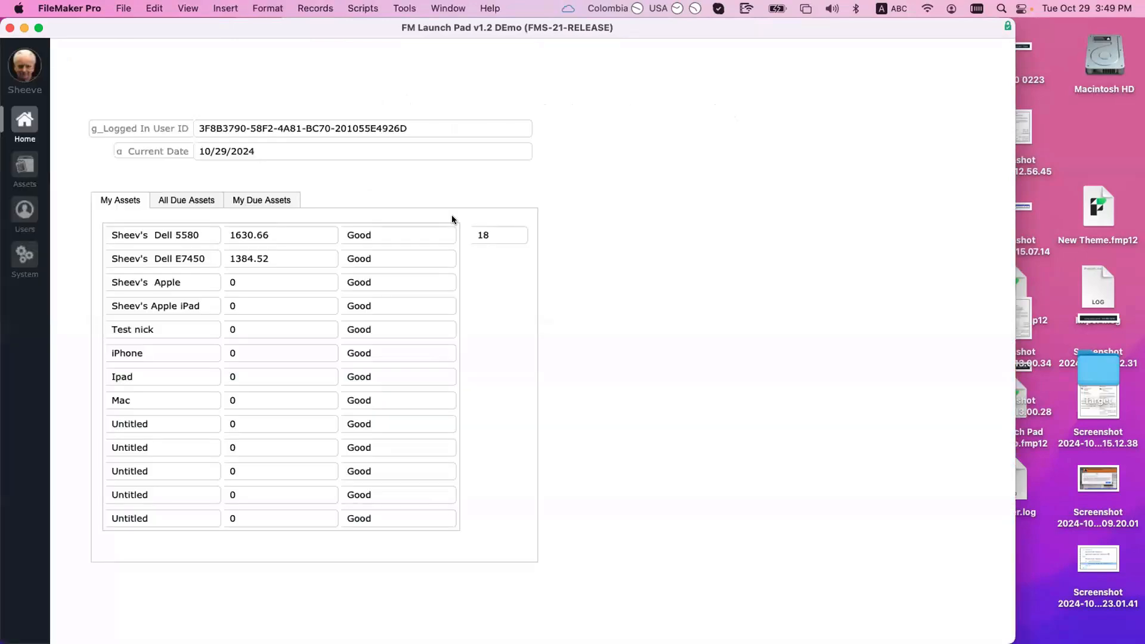
pyautogui.press('super+shift+d')
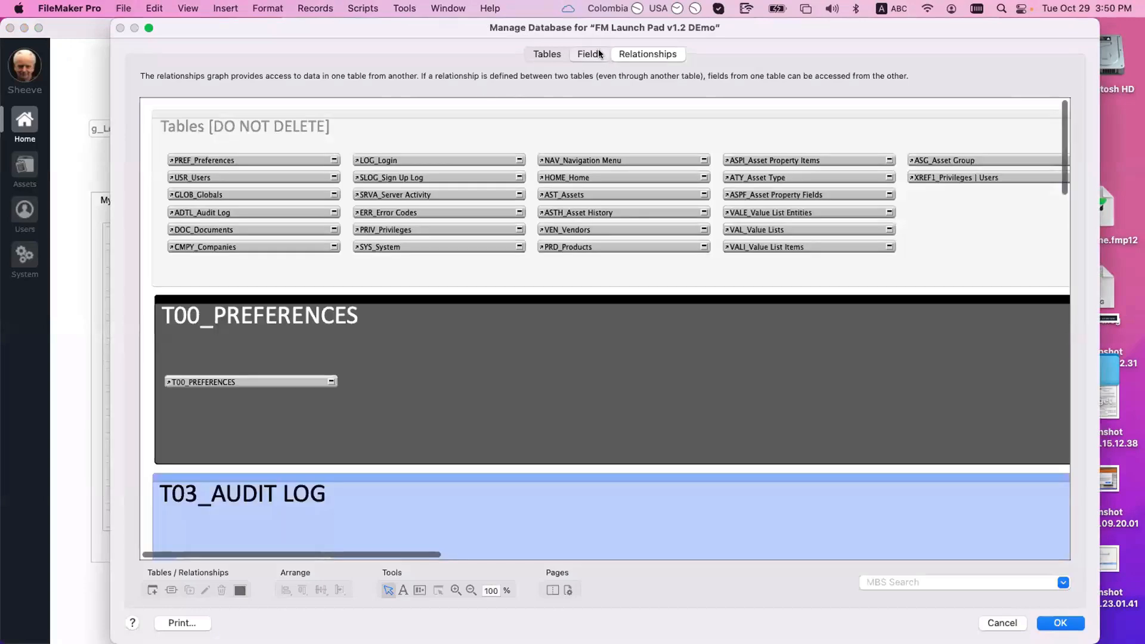
# Step: Show the field definitions of the HOMI_Home Items table
pyautogui.click(599, 54)
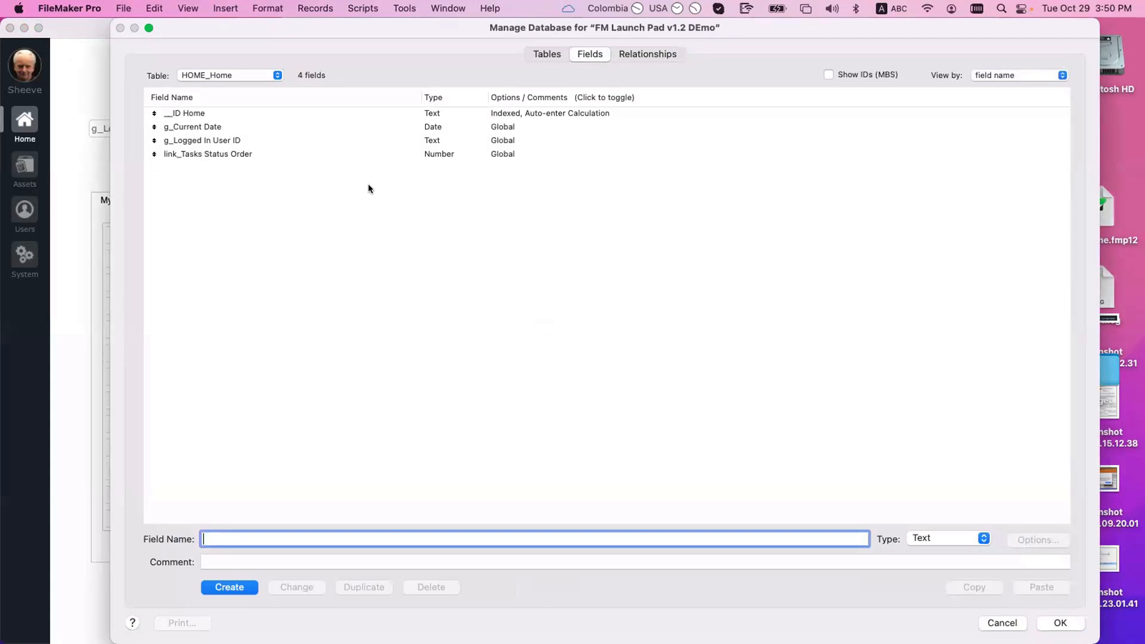
pyautogui.click(234, 72)
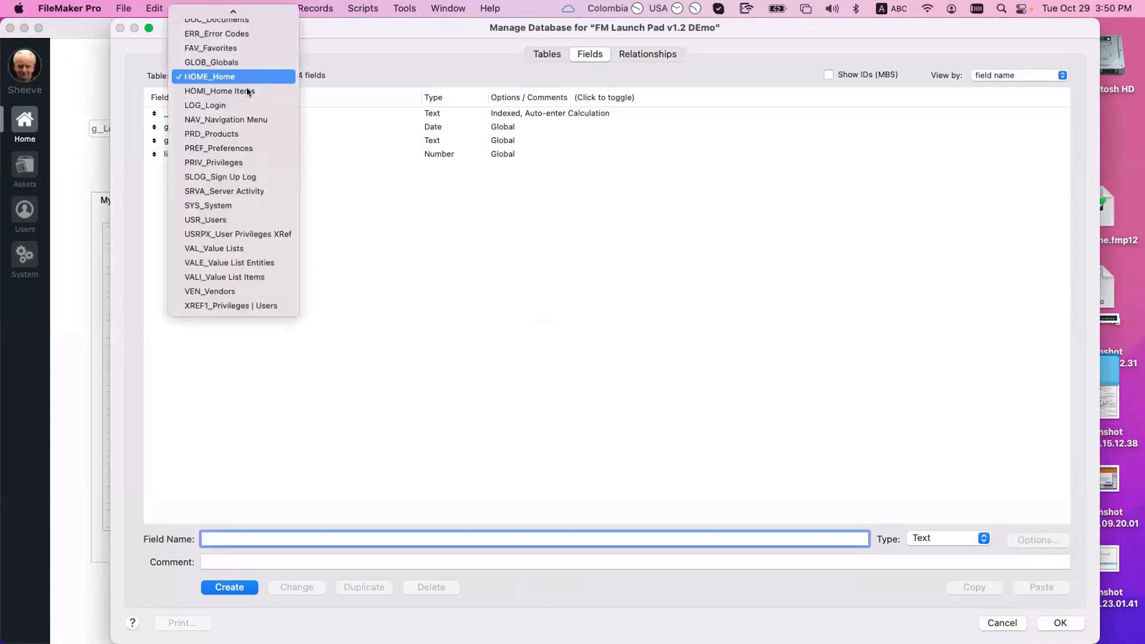
pyautogui.click(245, 87)
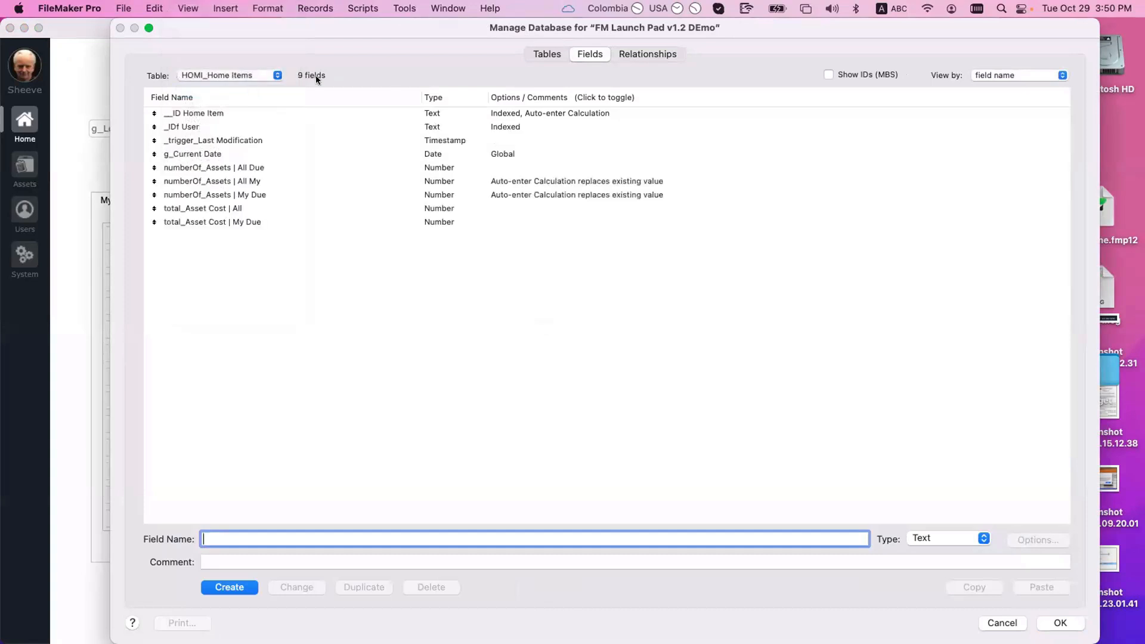
# Step: Select the numberOf_Assets | All Due through total_Asset Cost | My Due fields, then confirm with OK
pyautogui.click(256, 169)
pyautogui.keyDown('shift'); pyautogui.click(258, 222); pyautogui.keyUp('shift')
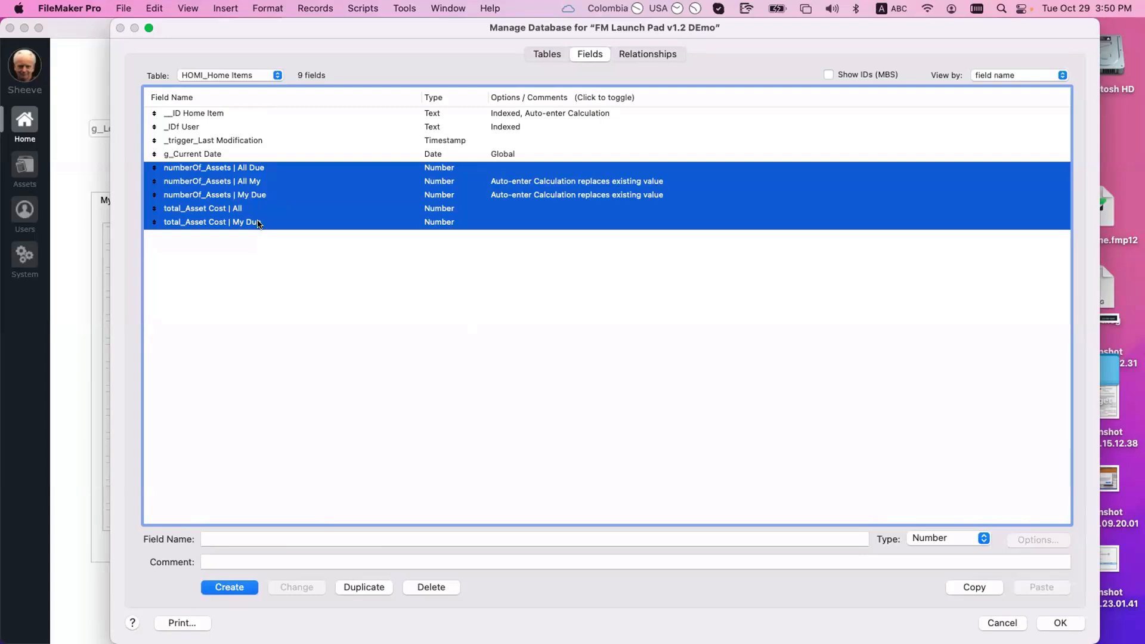
pyautogui.click(230, 140)
pyautogui.click(244, 168)
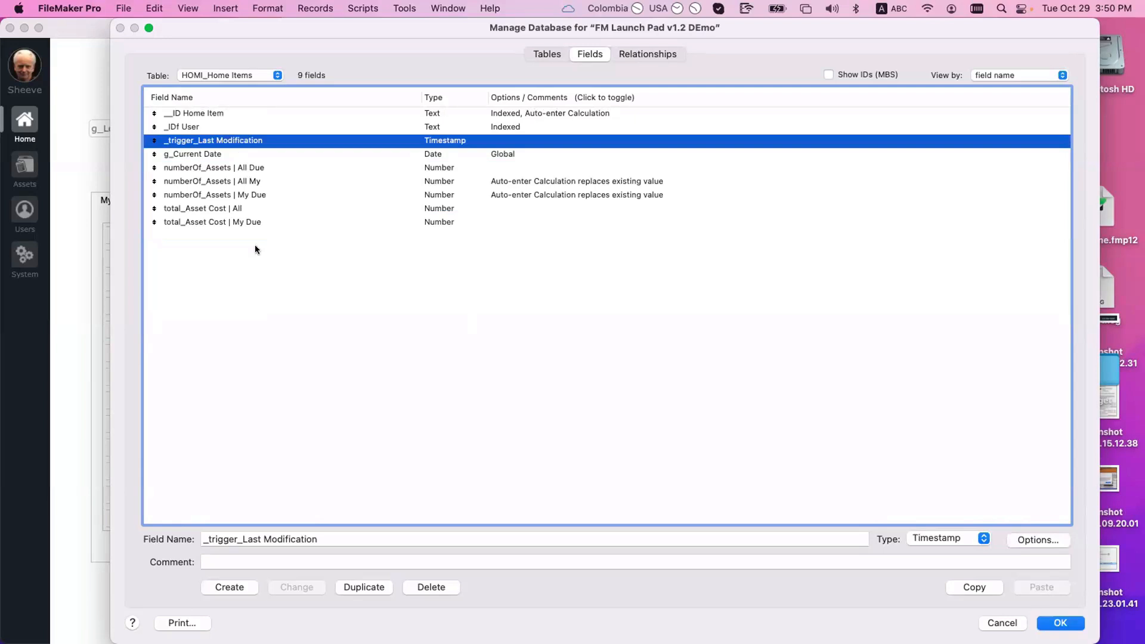
pyautogui.click(256, 247)
pyautogui.press('super+a')
pyautogui.click(272, 243)
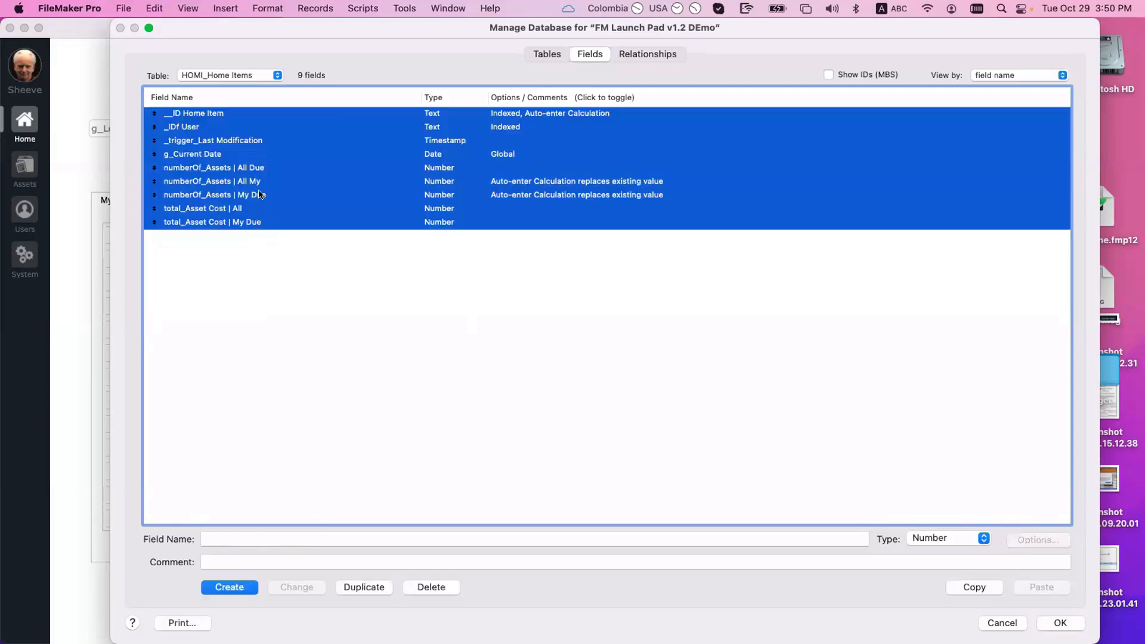
pyautogui.click(260, 169)
pyautogui.keyDown('shift'); pyautogui.click(256, 222); pyautogui.keyUp('shift')
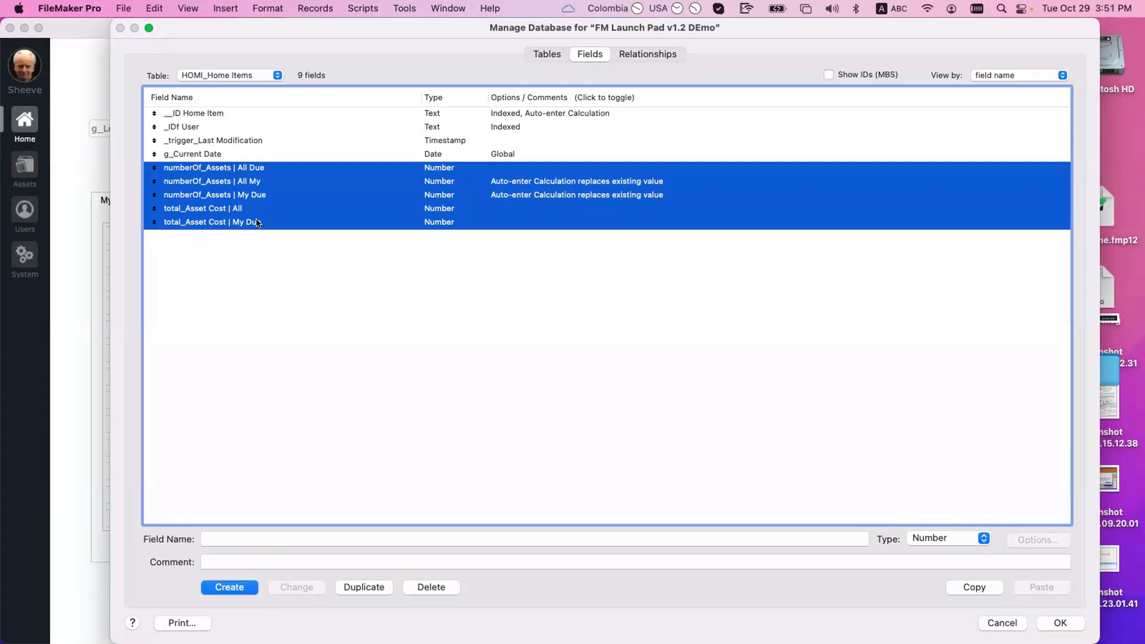
pyautogui.click(1058, 626)
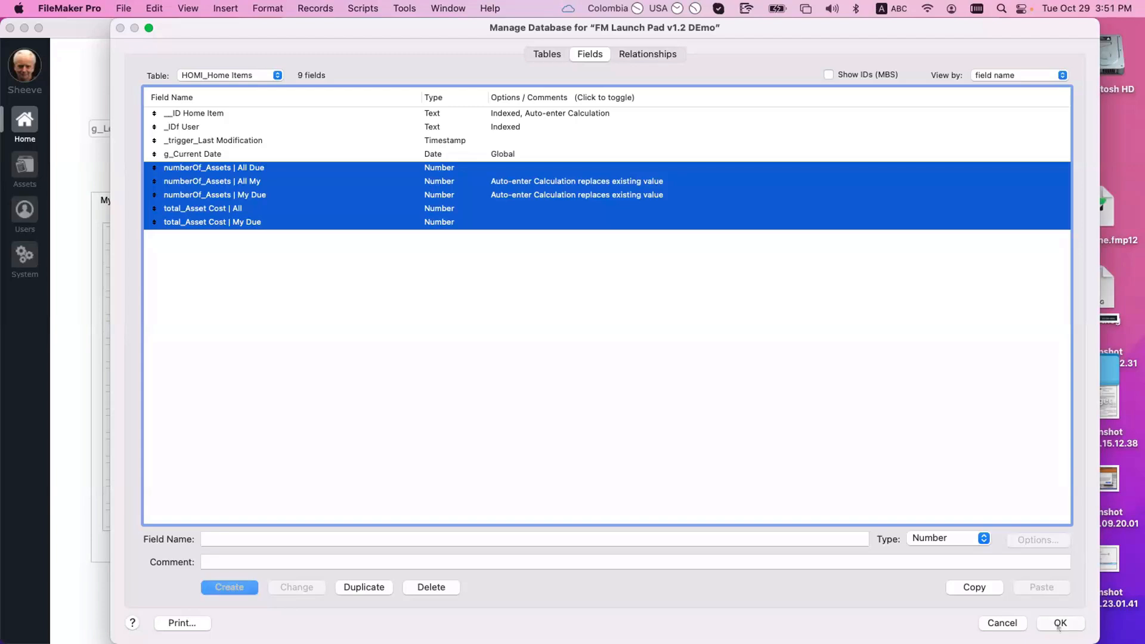